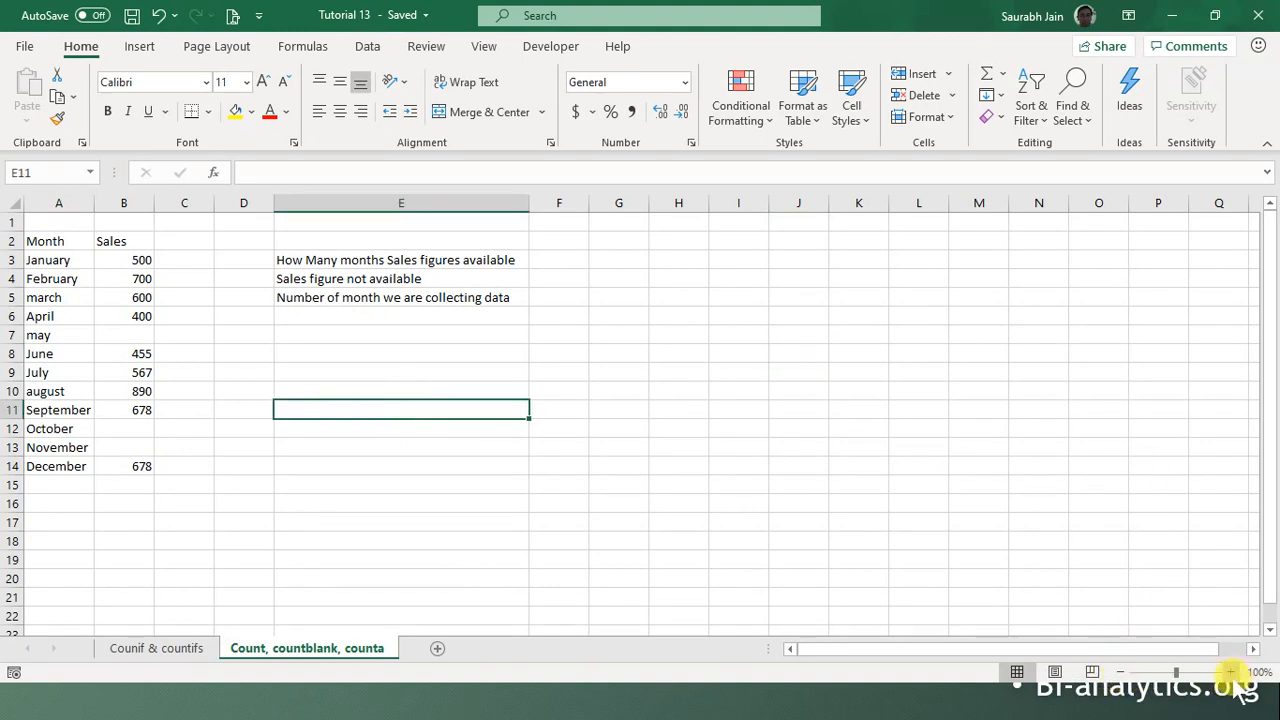
Step: Examine the Month and Sales columns, the blank sales cells for May, October and November, and the first question in E3
left_click(1234, 674)
left_click(1234, 674)
left_click(1234, 674)
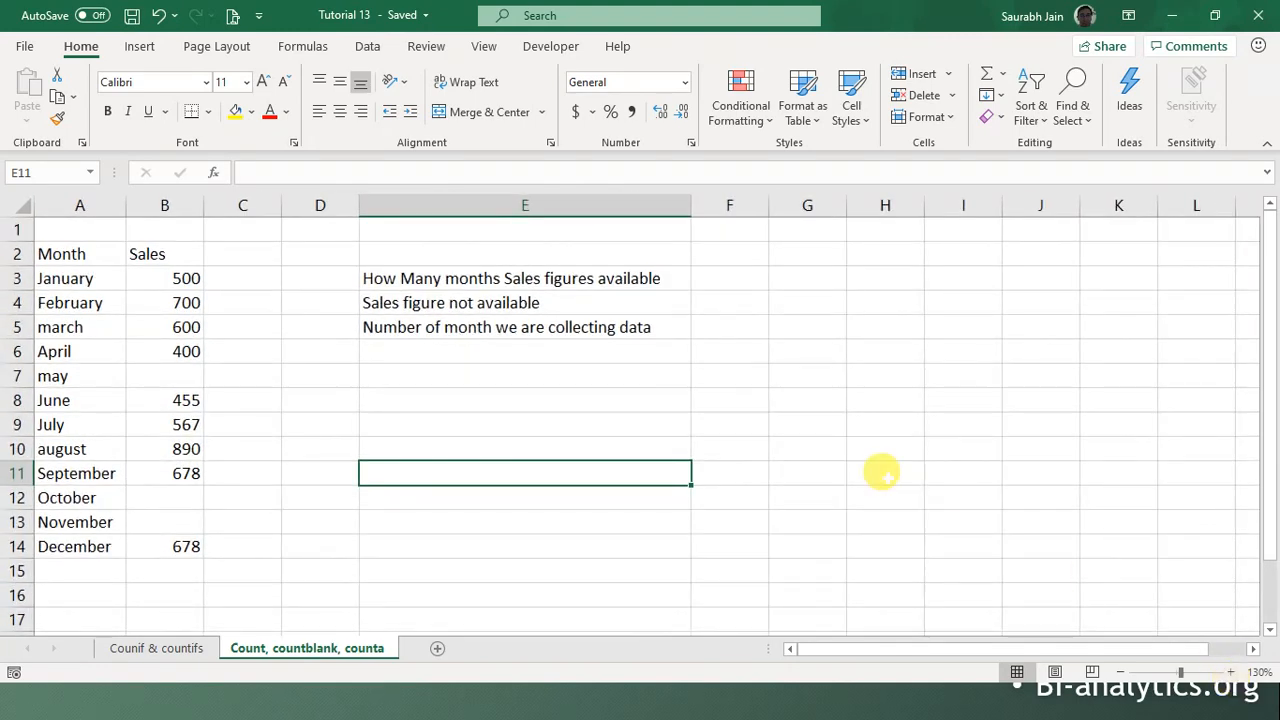
left_click(880, 472)
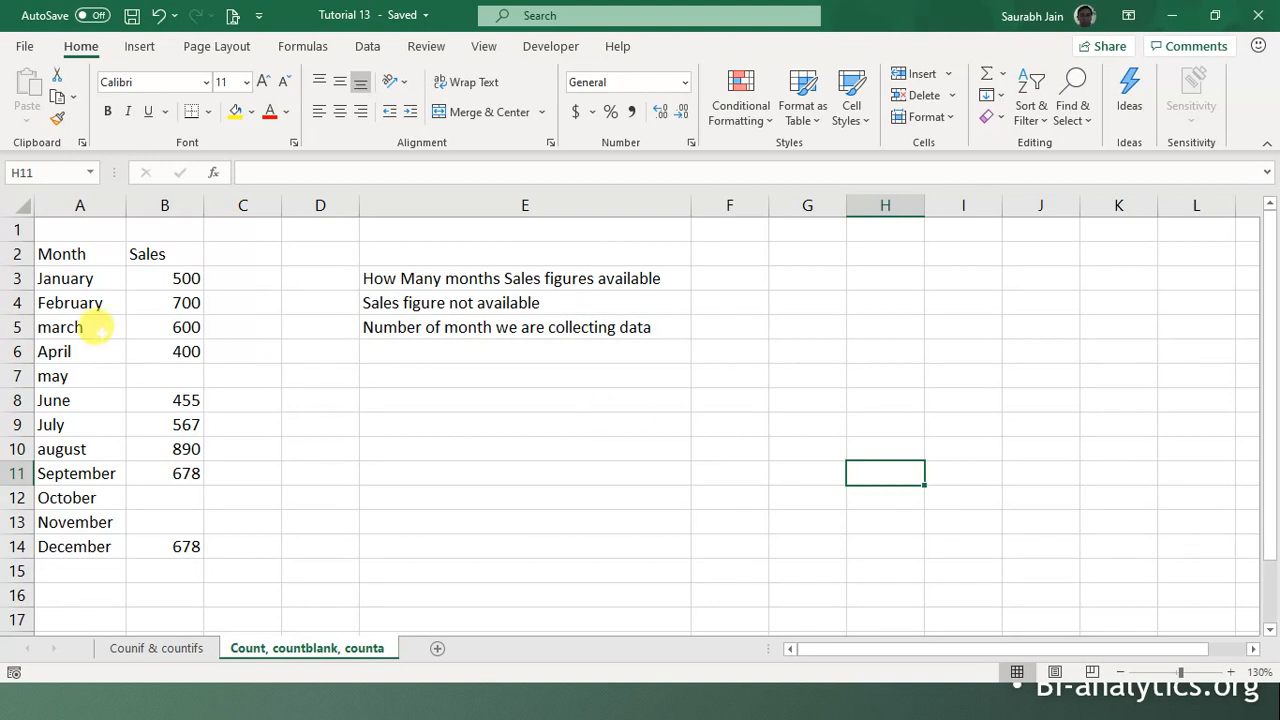
left_click(62, 254)
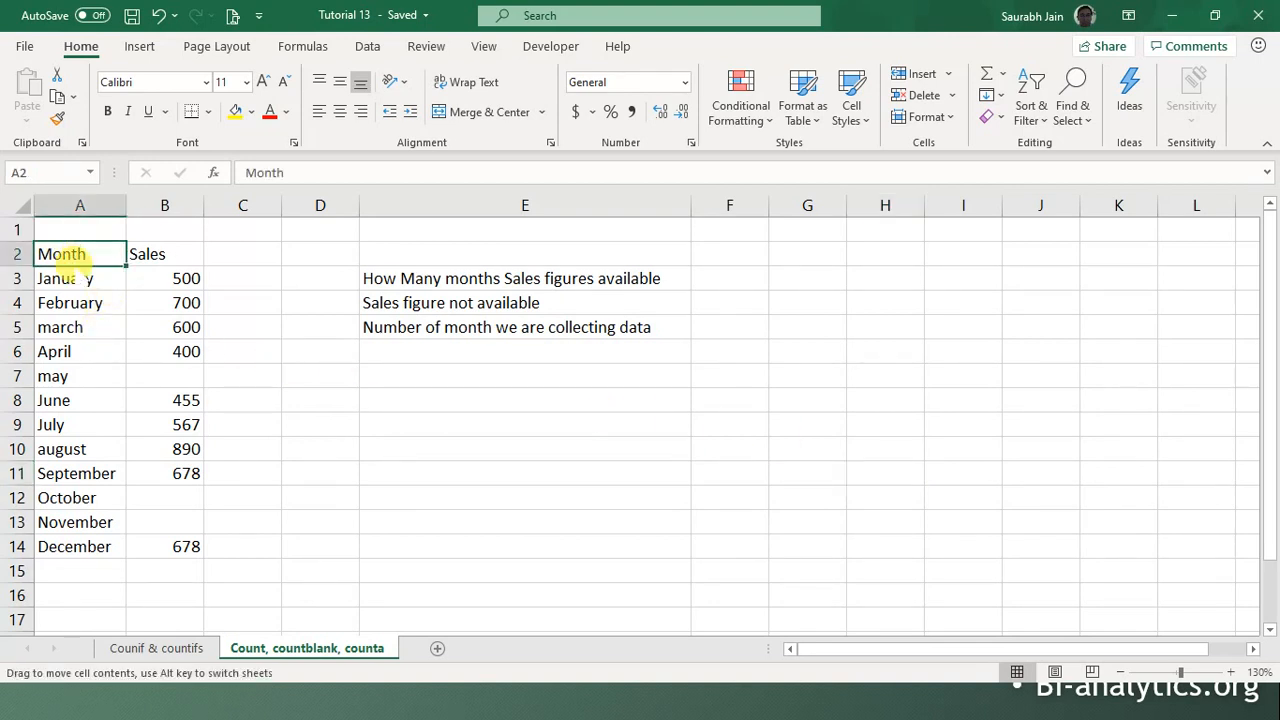
left_click(148, 254)
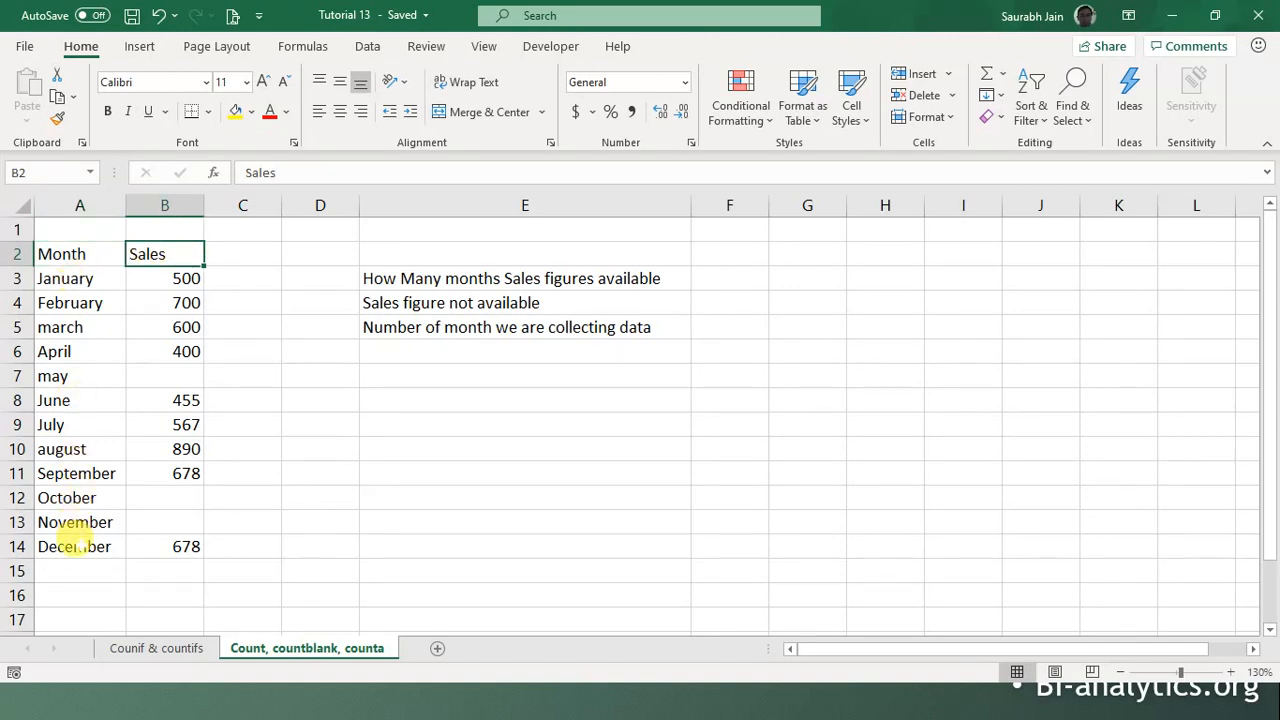
left_click(170, 292)
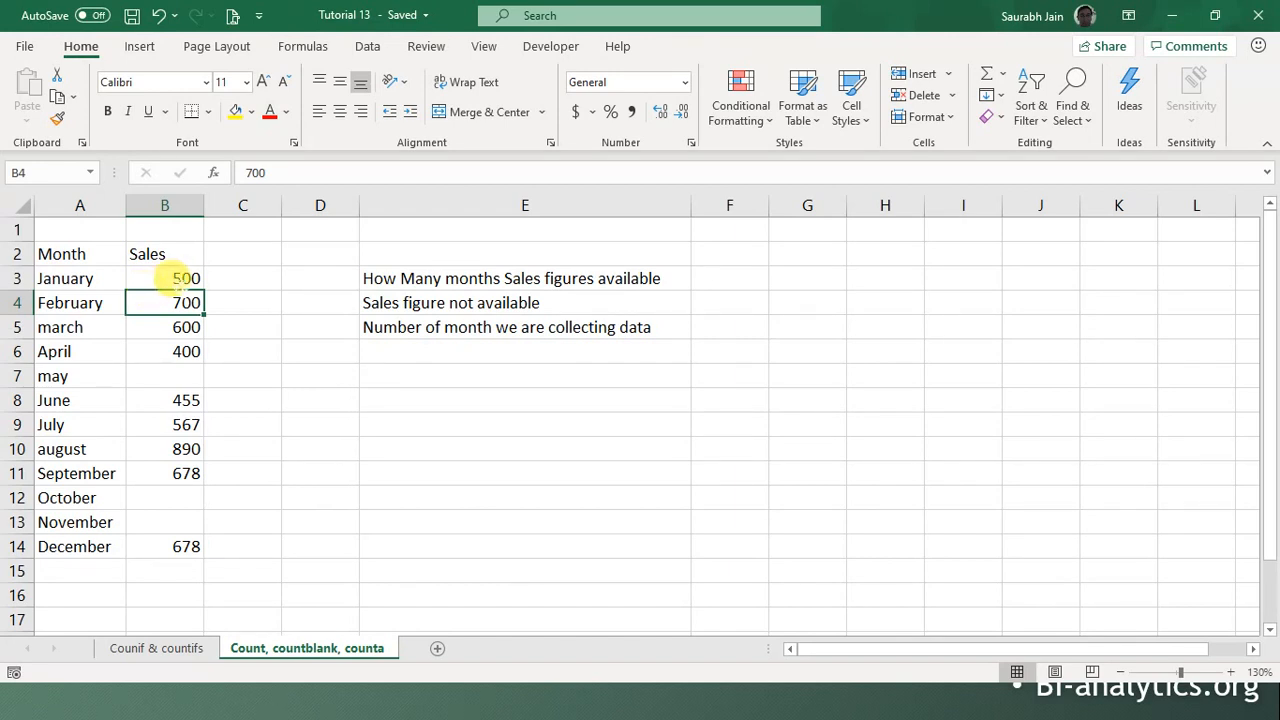
double_click(190, 400)
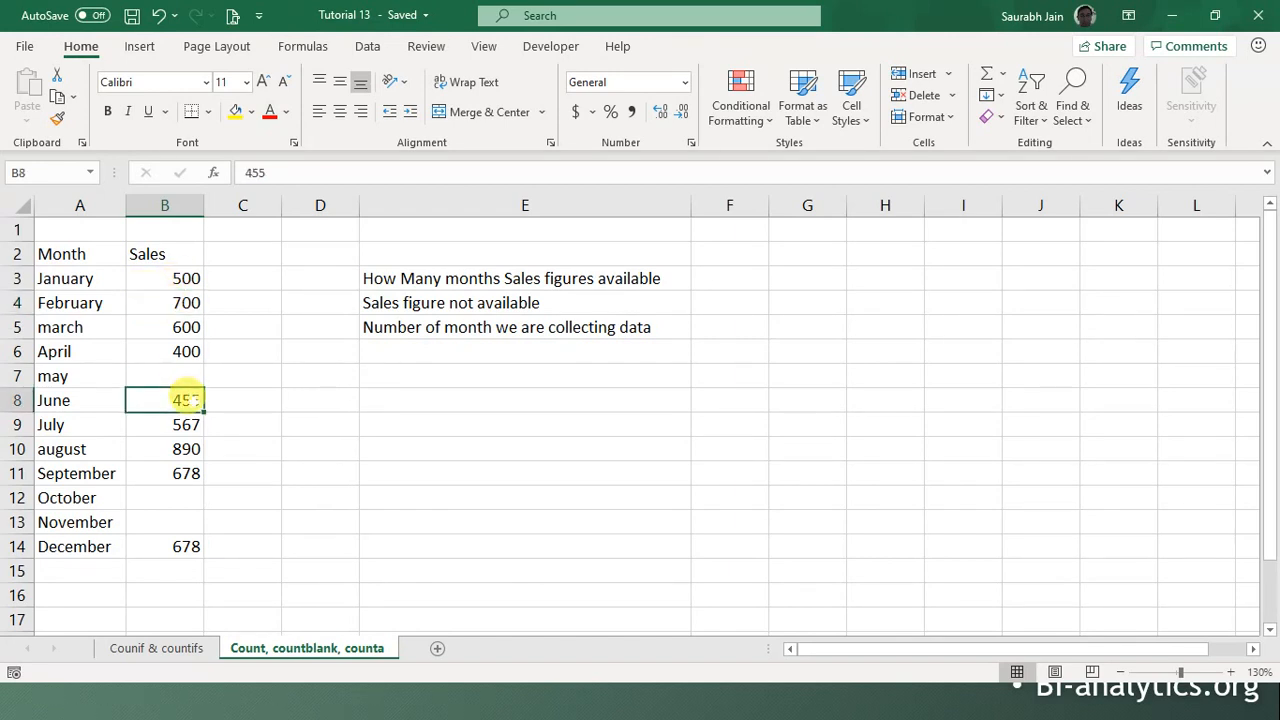
left_click(453, 439)
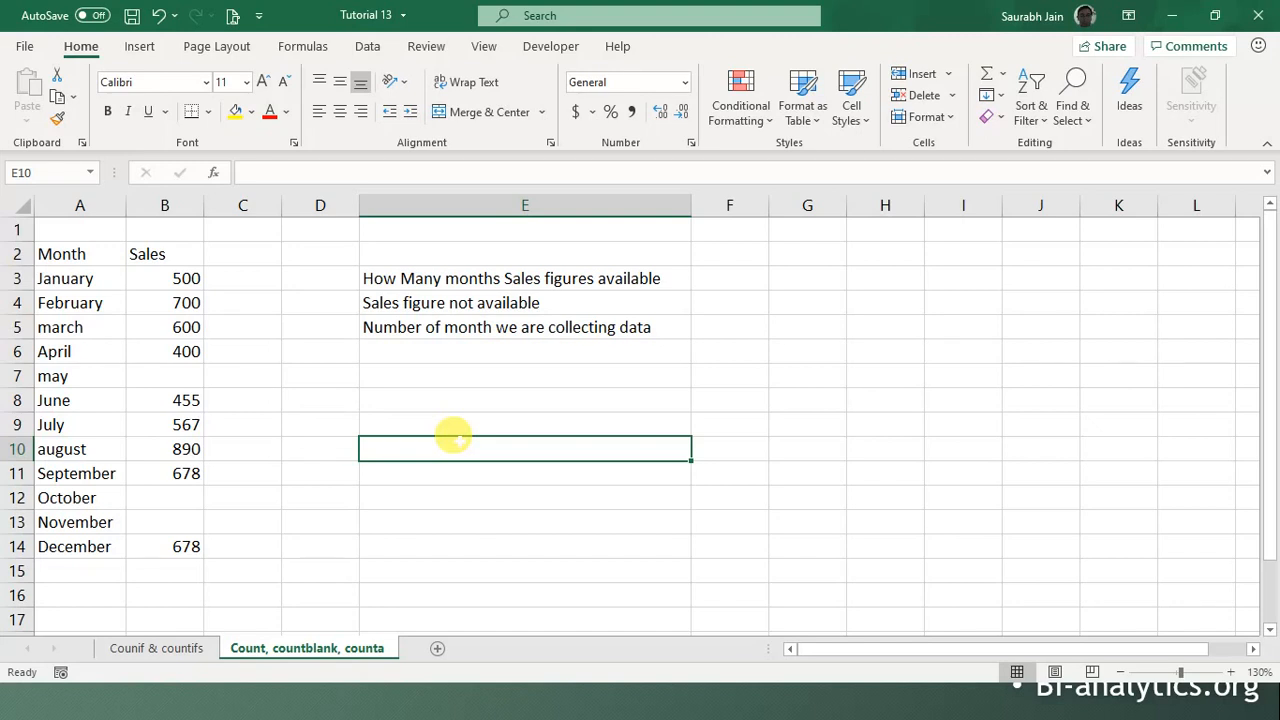
left_click(400, 274)
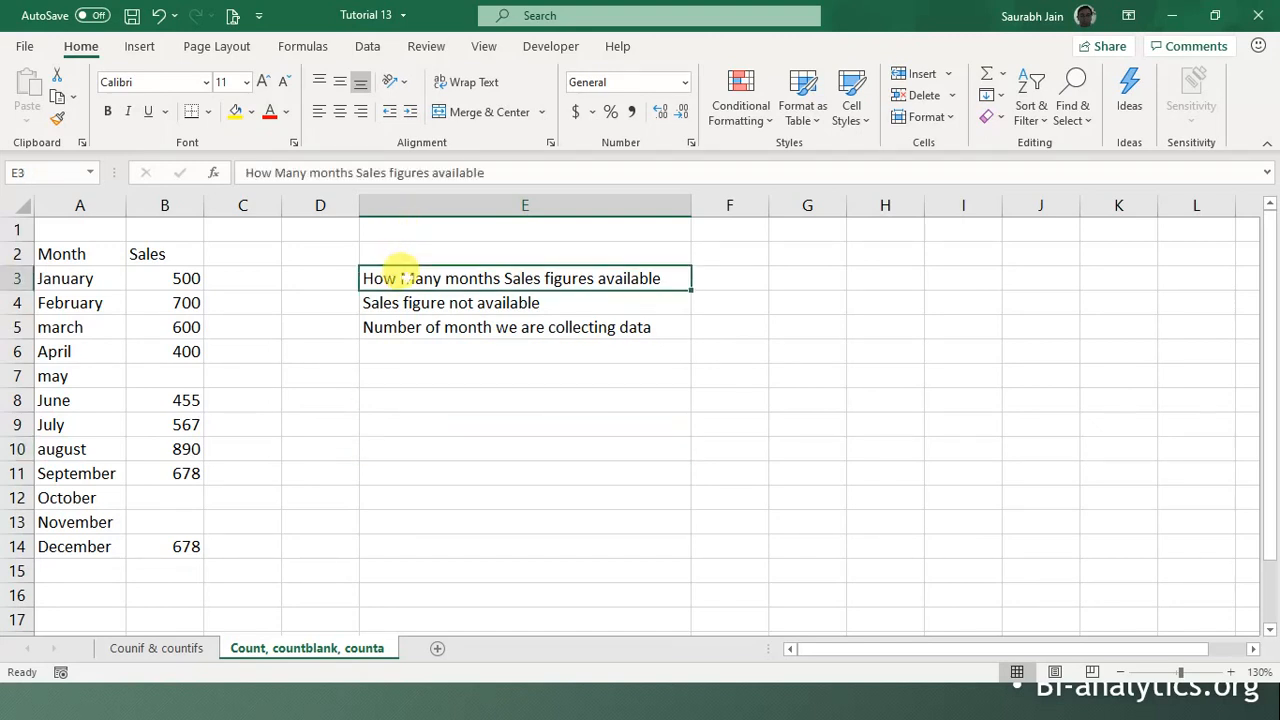
left_click(290, 280)
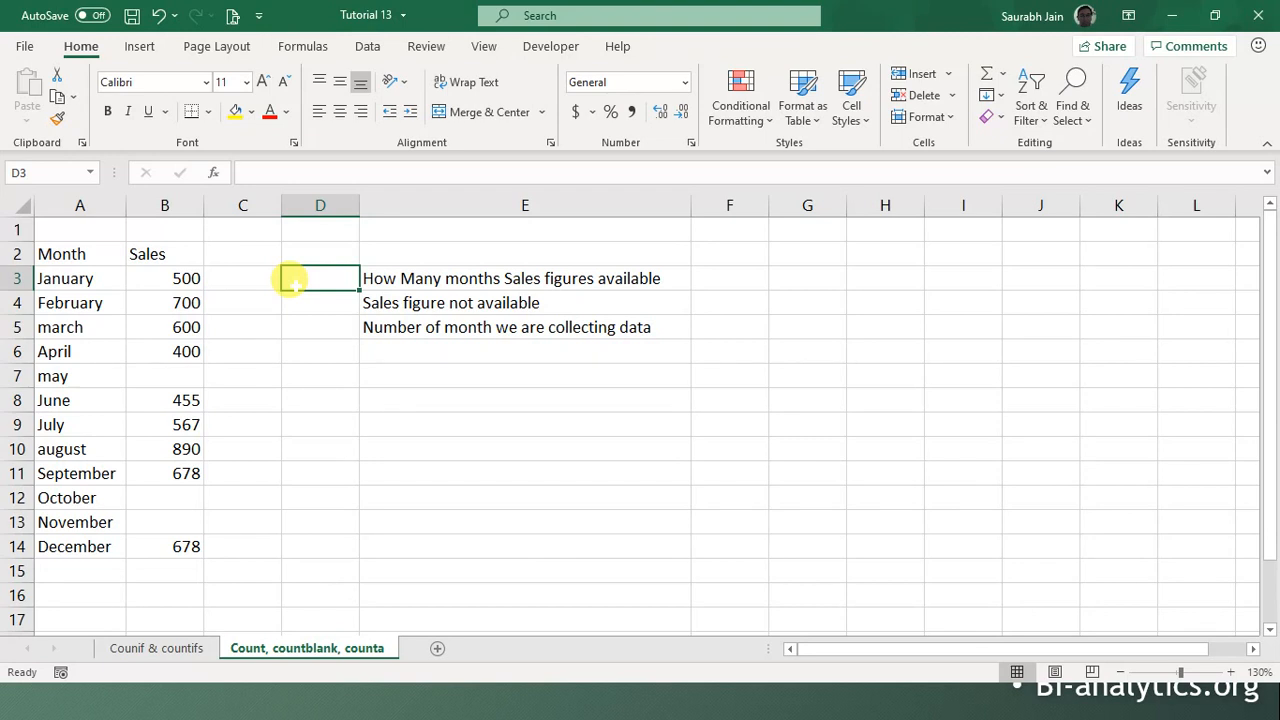
left_click(186, 375)
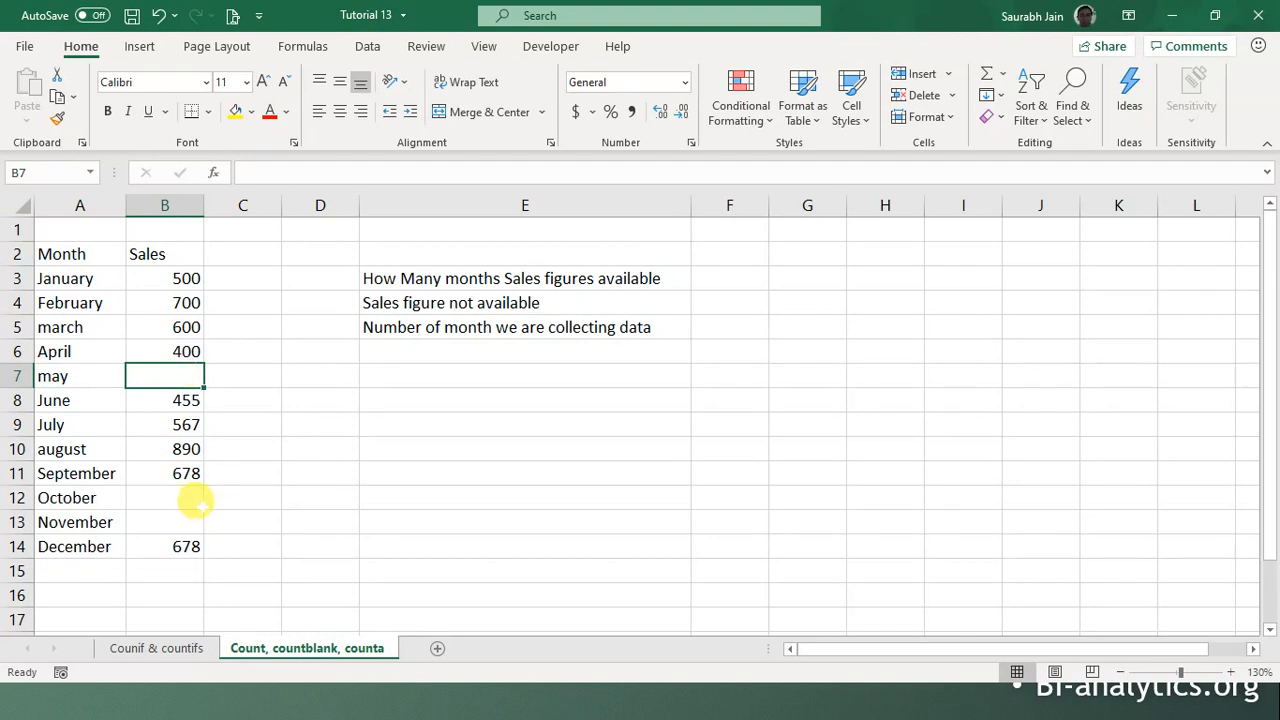
left_click(188, 500)
left_click(180, 514)
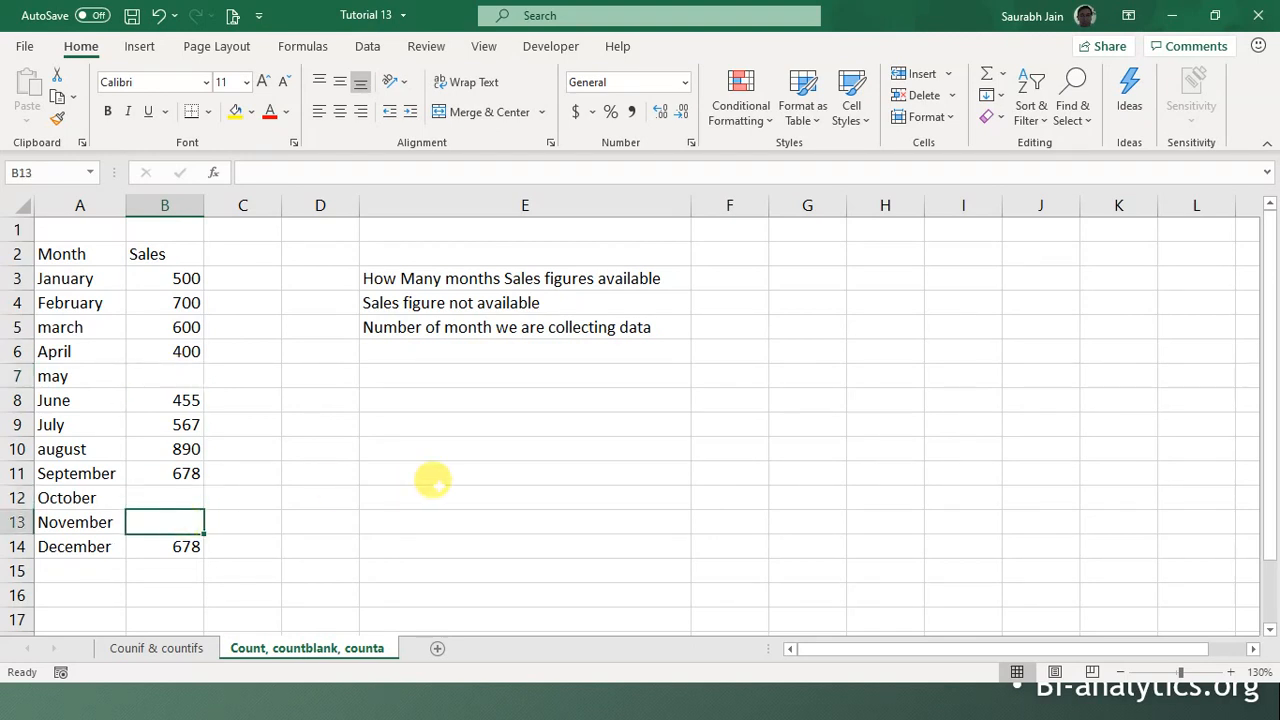
left_click(430, 488)
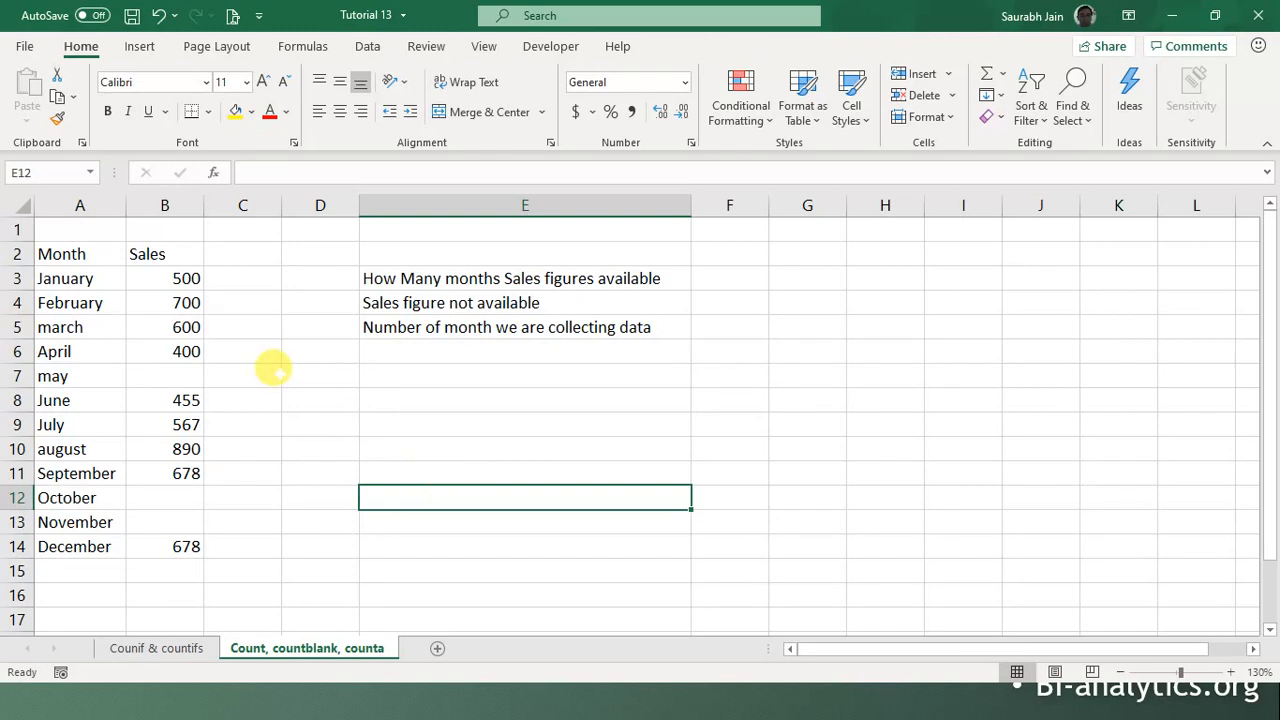
Step: Enter =COUNT(B3:B14) in D3 to count the months that have a sales figure
left_click(183, 279)
left_click_drag(183, 279, 172, 550)
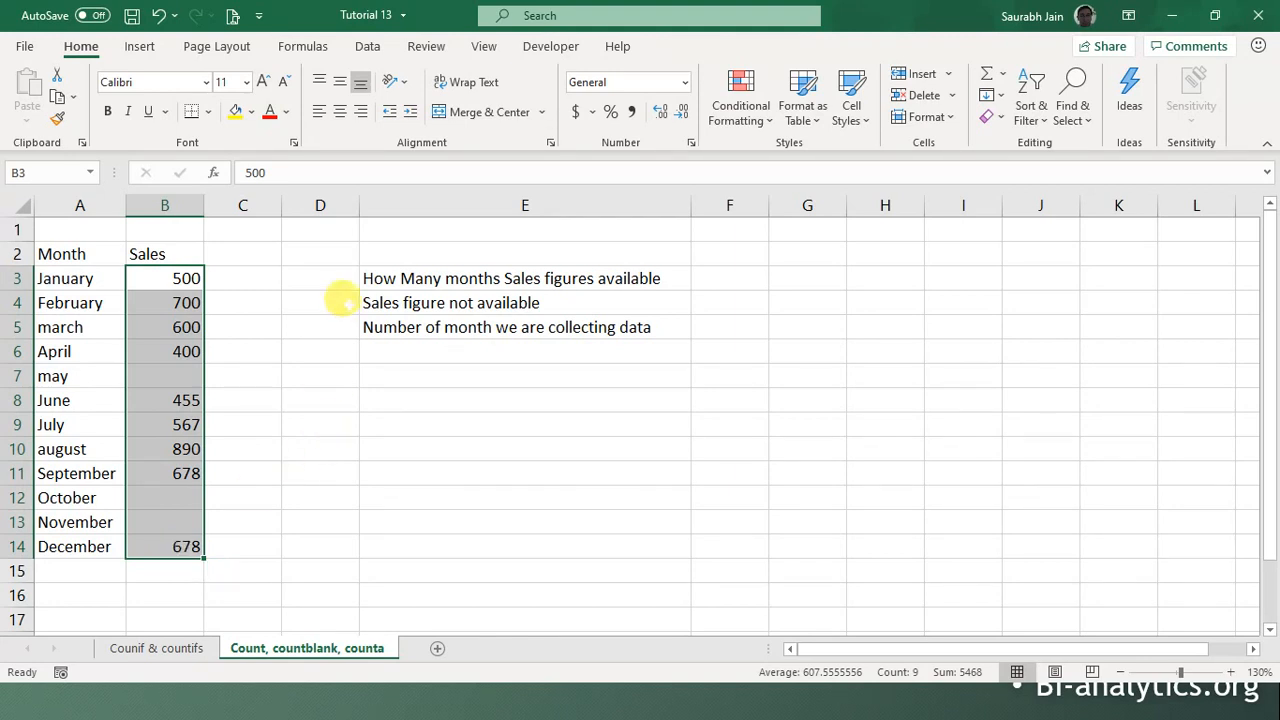
left_click(330, 280)
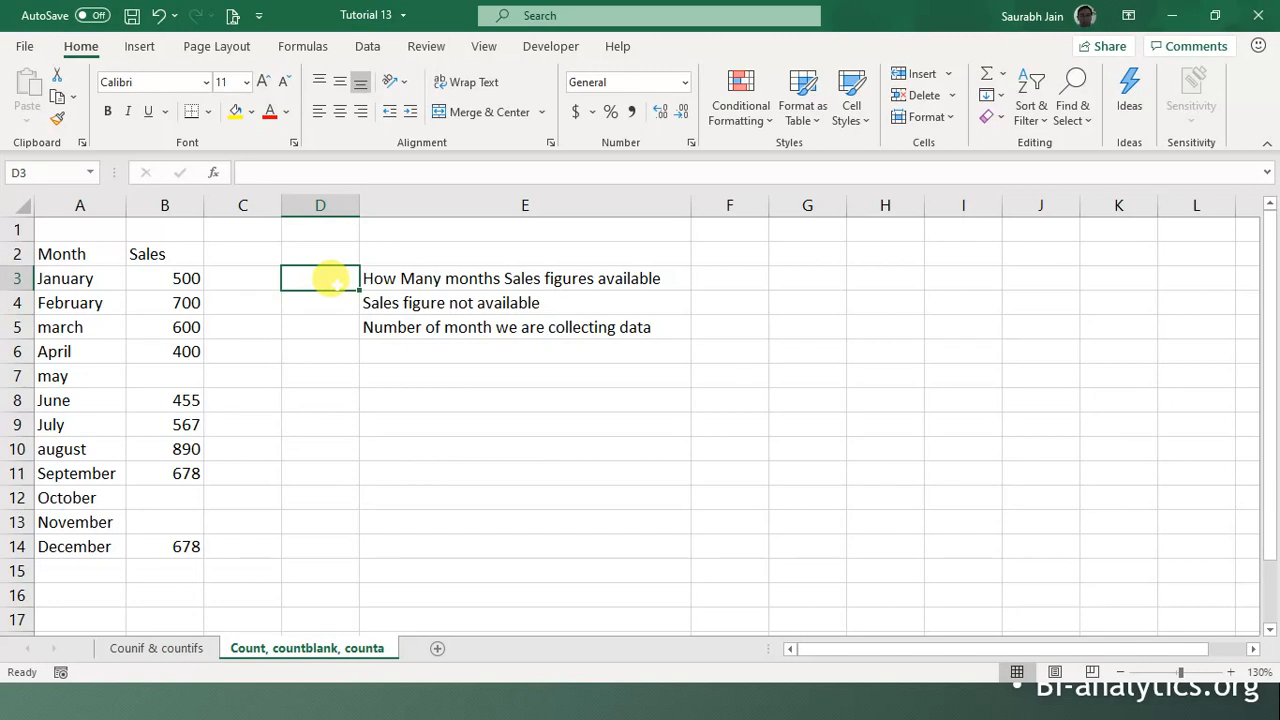
type("=")
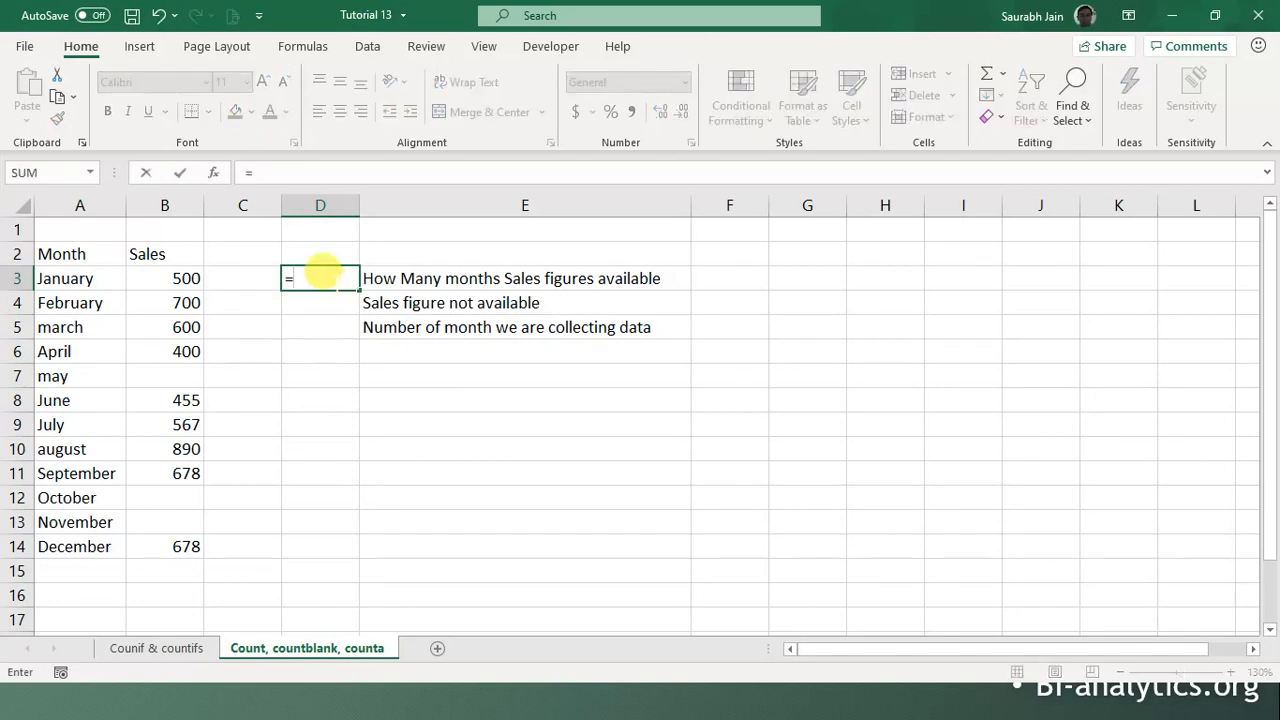
type("coun")
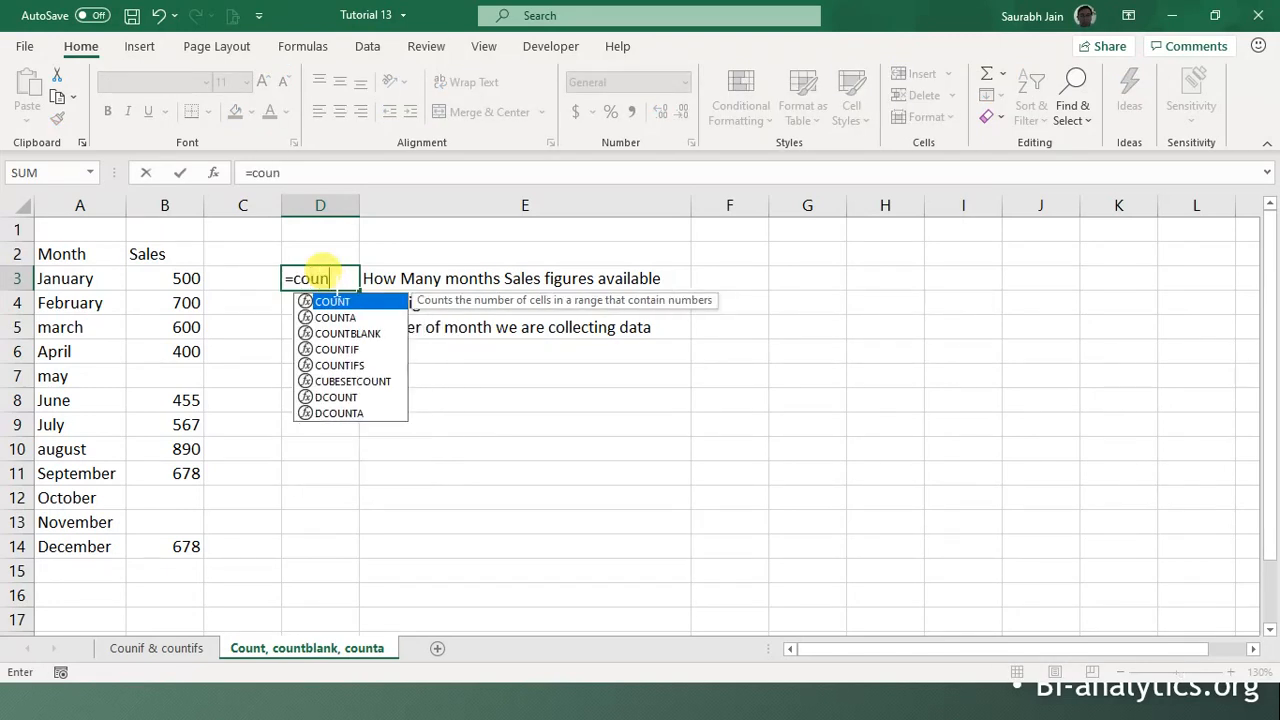
type("t(")
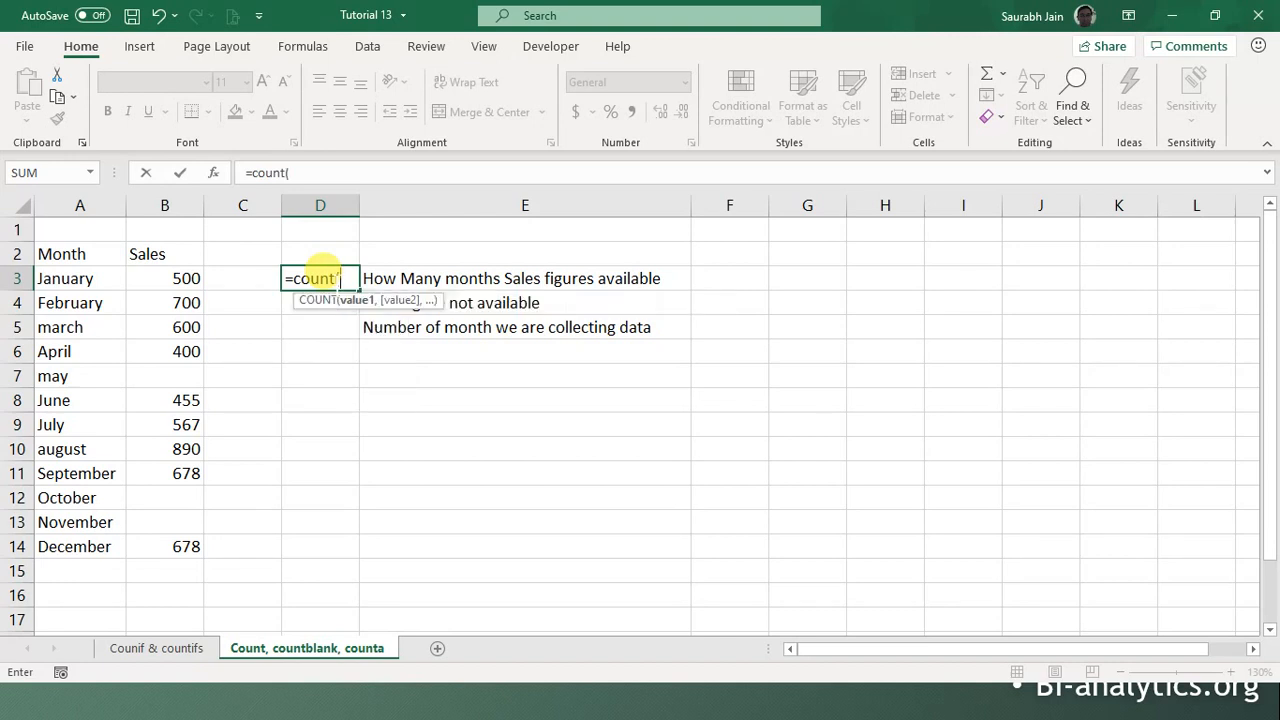
left_click_drag(165, 272, 172, 540)
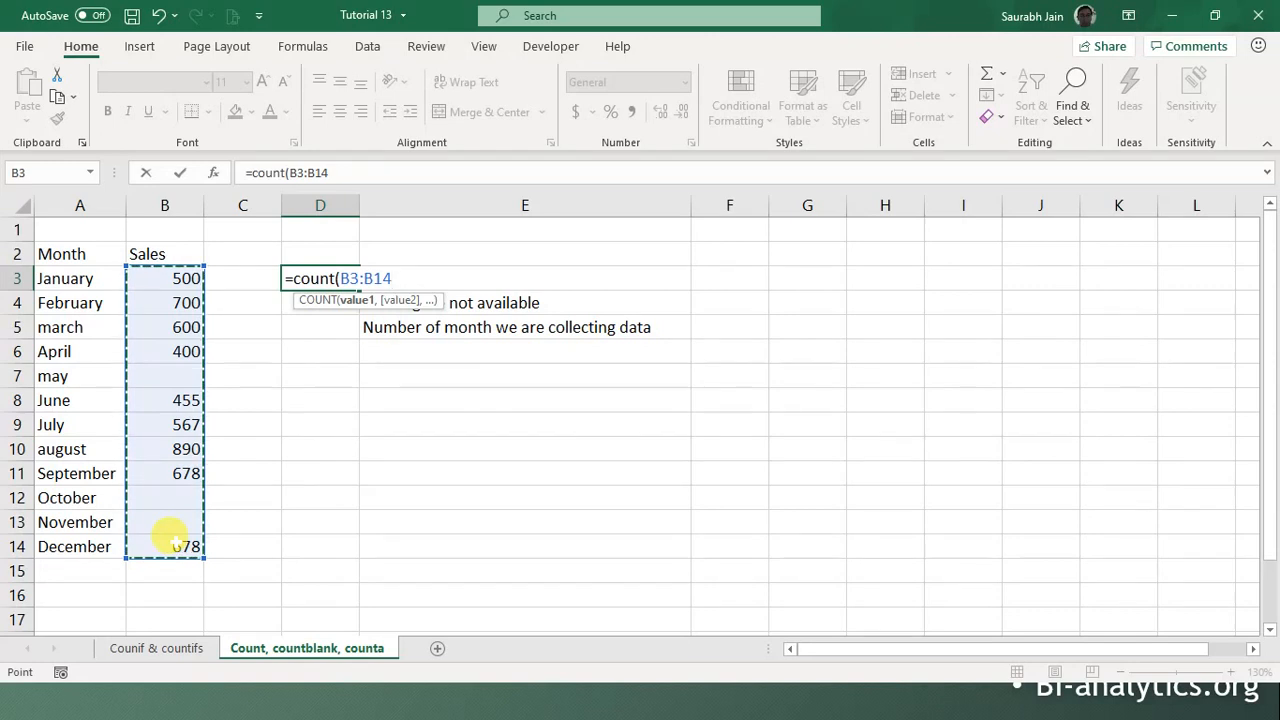
type(")")
key("ctrl+Return")
key("Return")
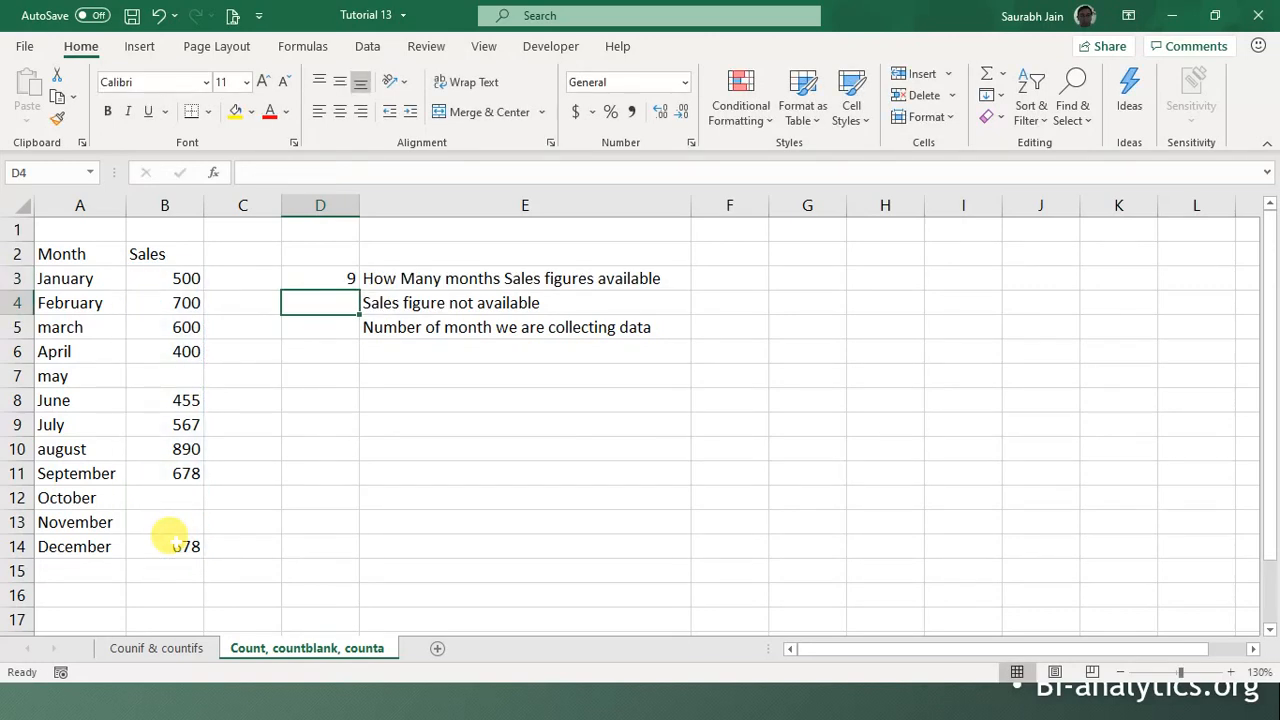
left_click(325, 280)
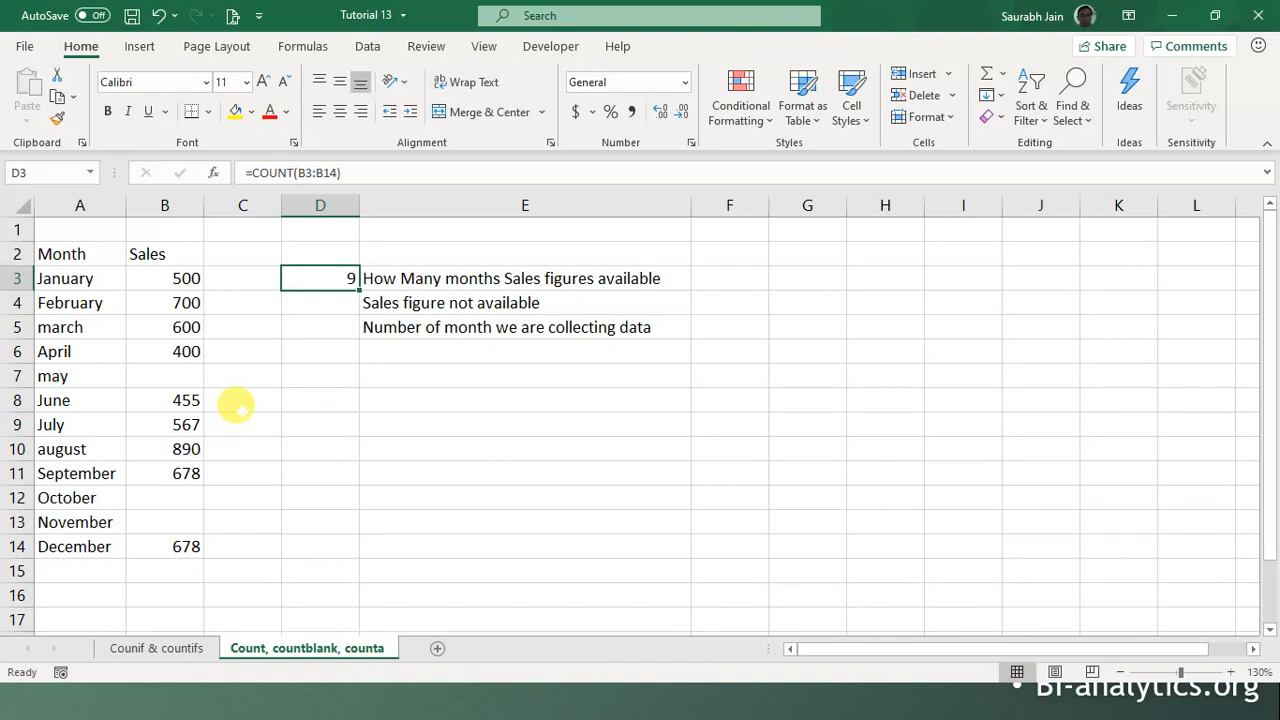
Step: Enter the text NA as May's sales in B7 and check the count in D3
left_click(185, 374)
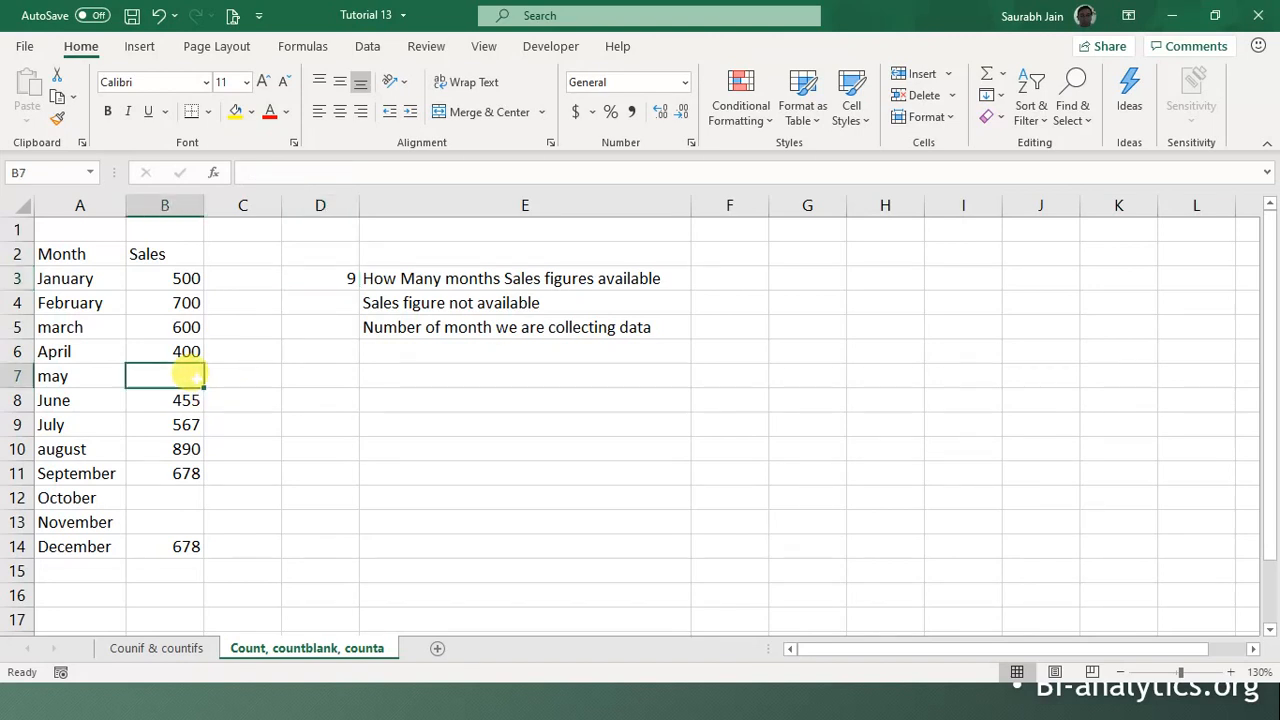
type("NA")
key("Return")
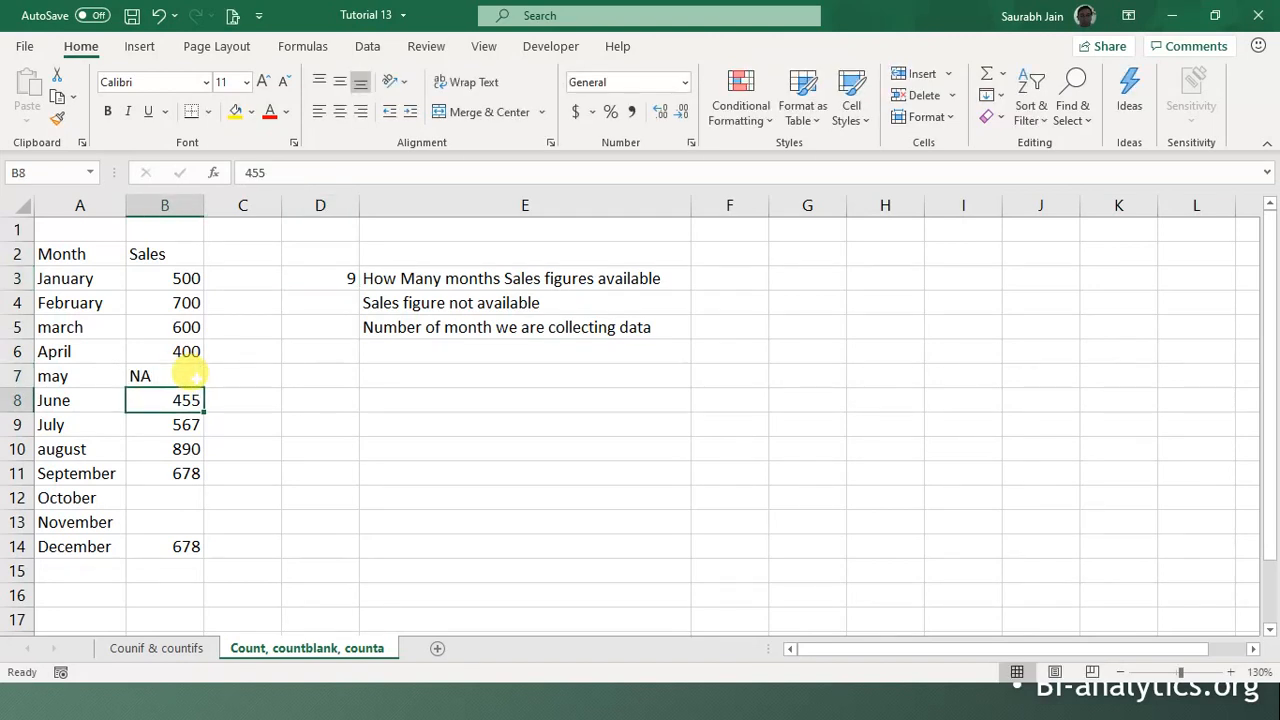
left_click(330, 282)
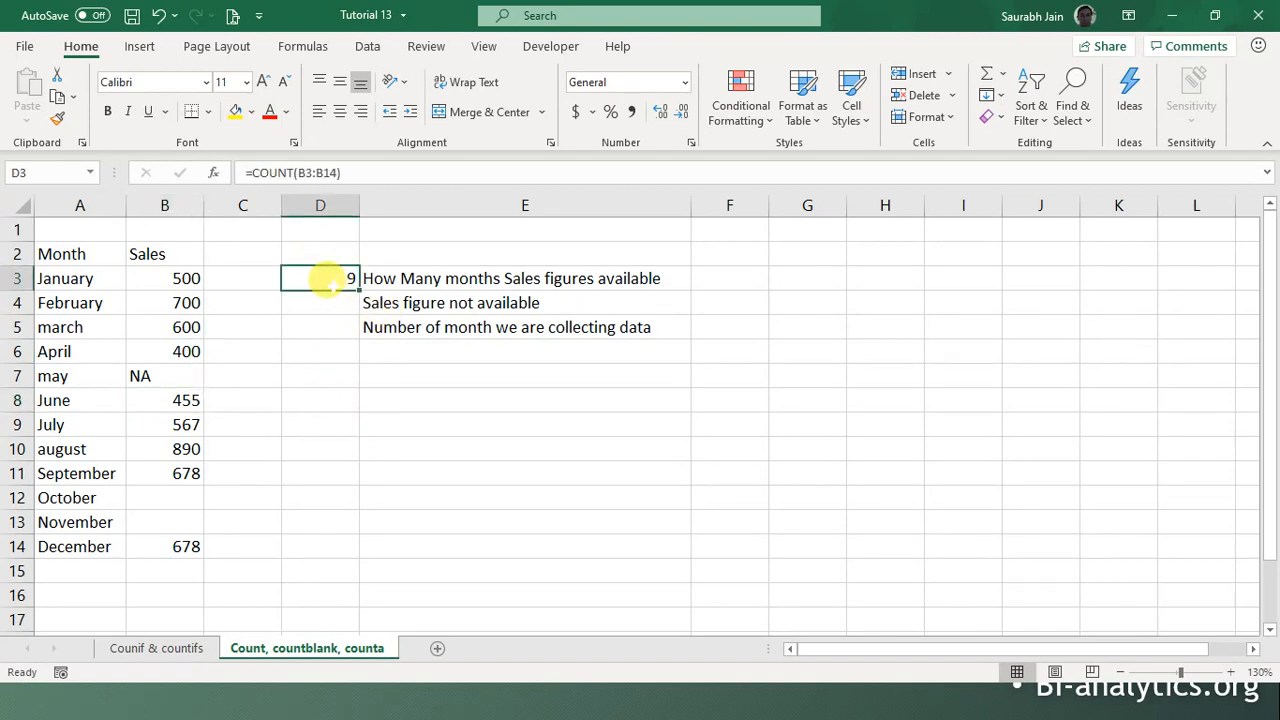
Step: Replace May's sales entry with the text hello and check the count in D3 again
left_click(178, 375)
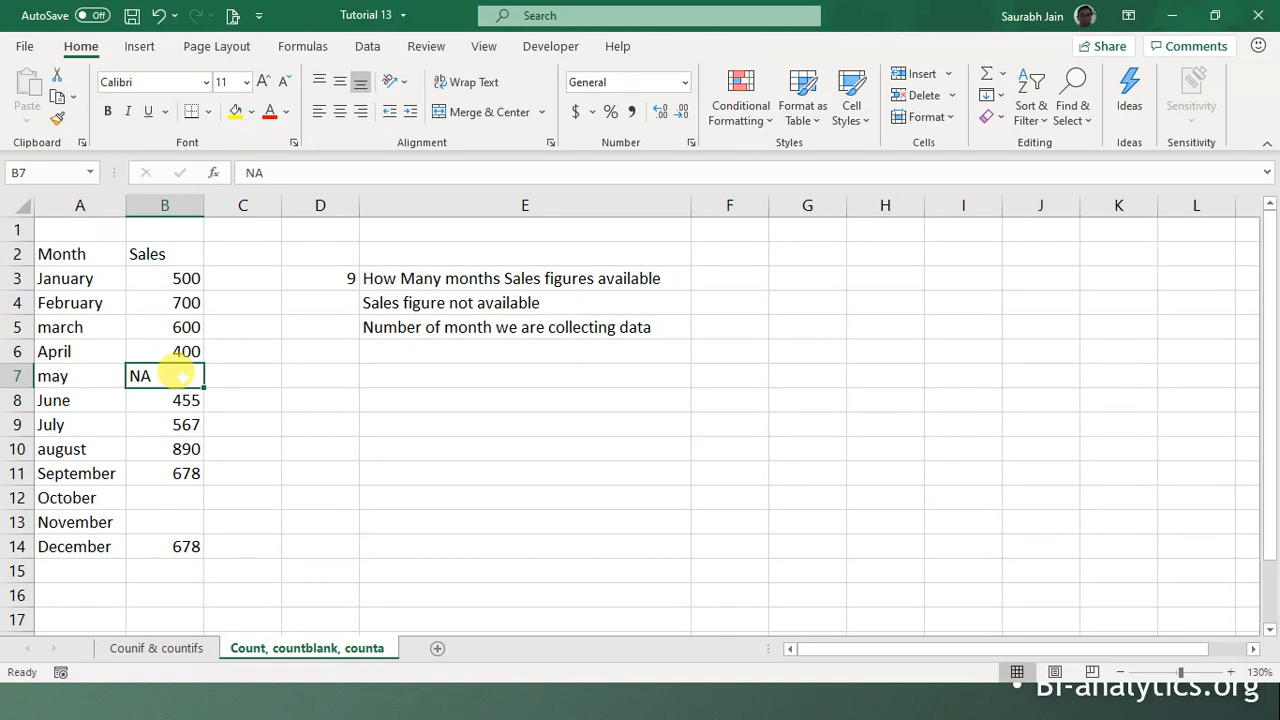
type("hello")
key("Return")
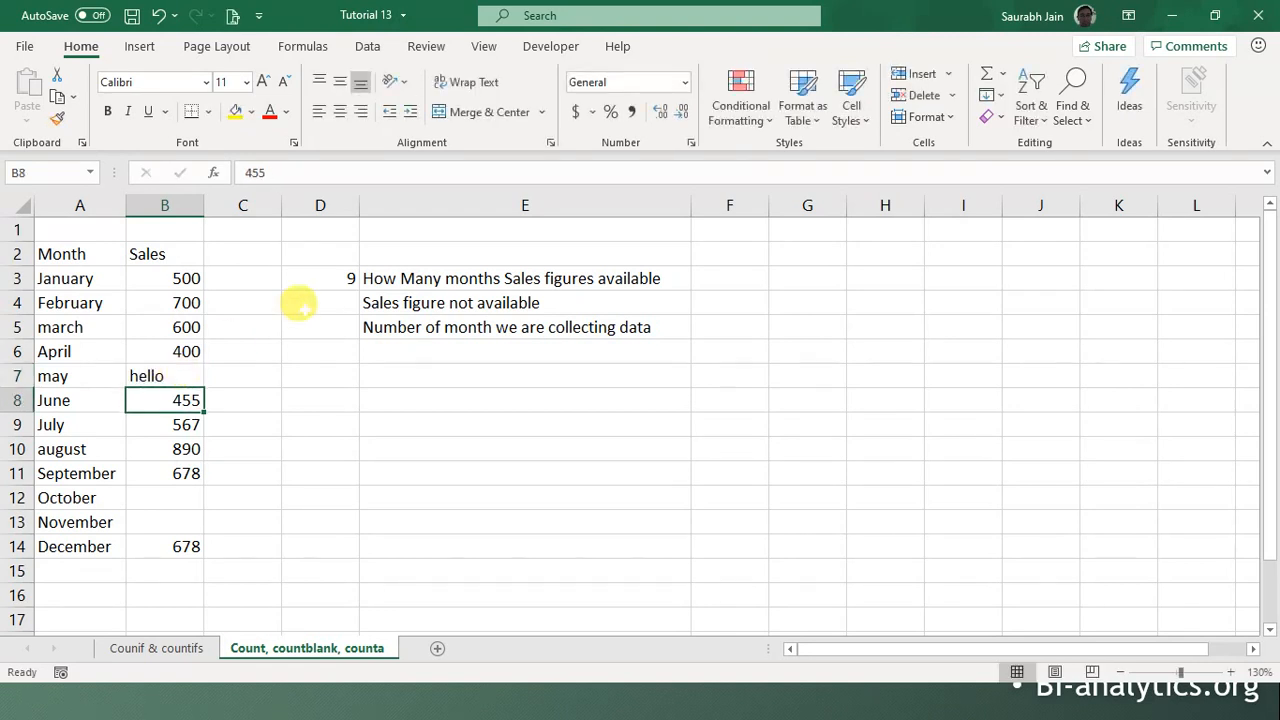
left_click(330, 278)
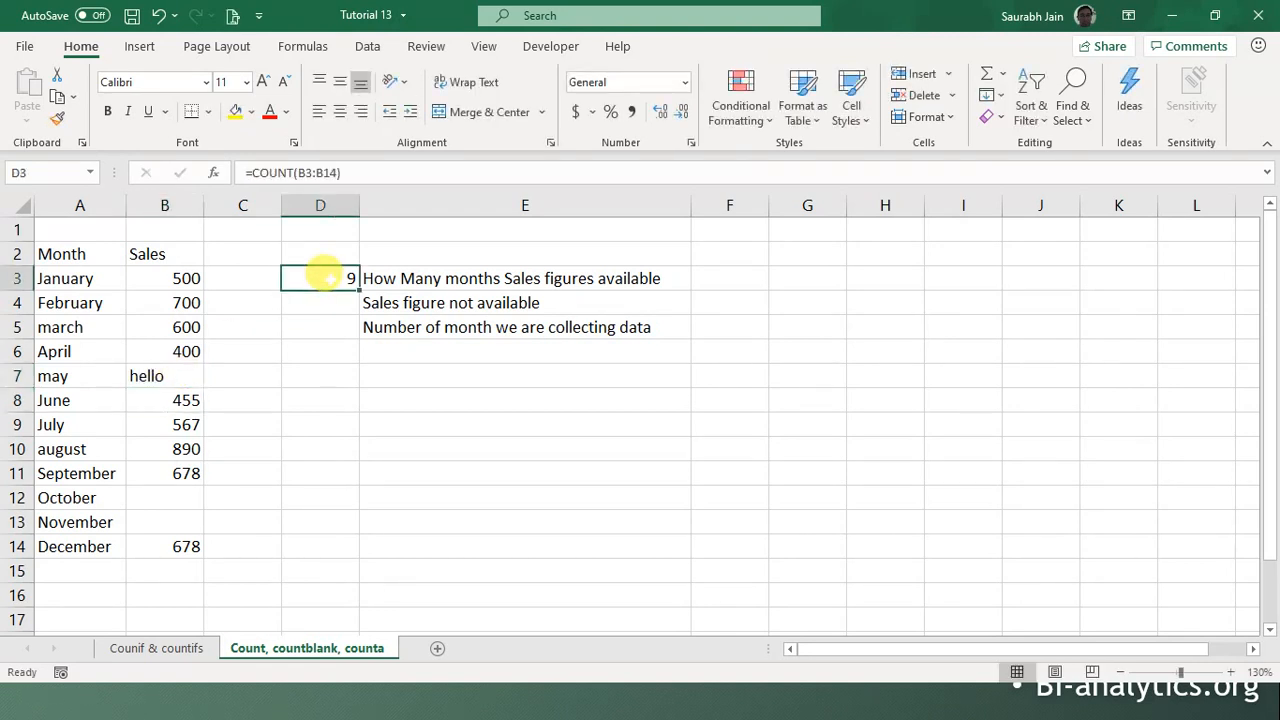
Step: Set May's sales to 789, check the count in D3, and clear May's sales cell again
left_click(178, 375)
type("789")
key("Return")
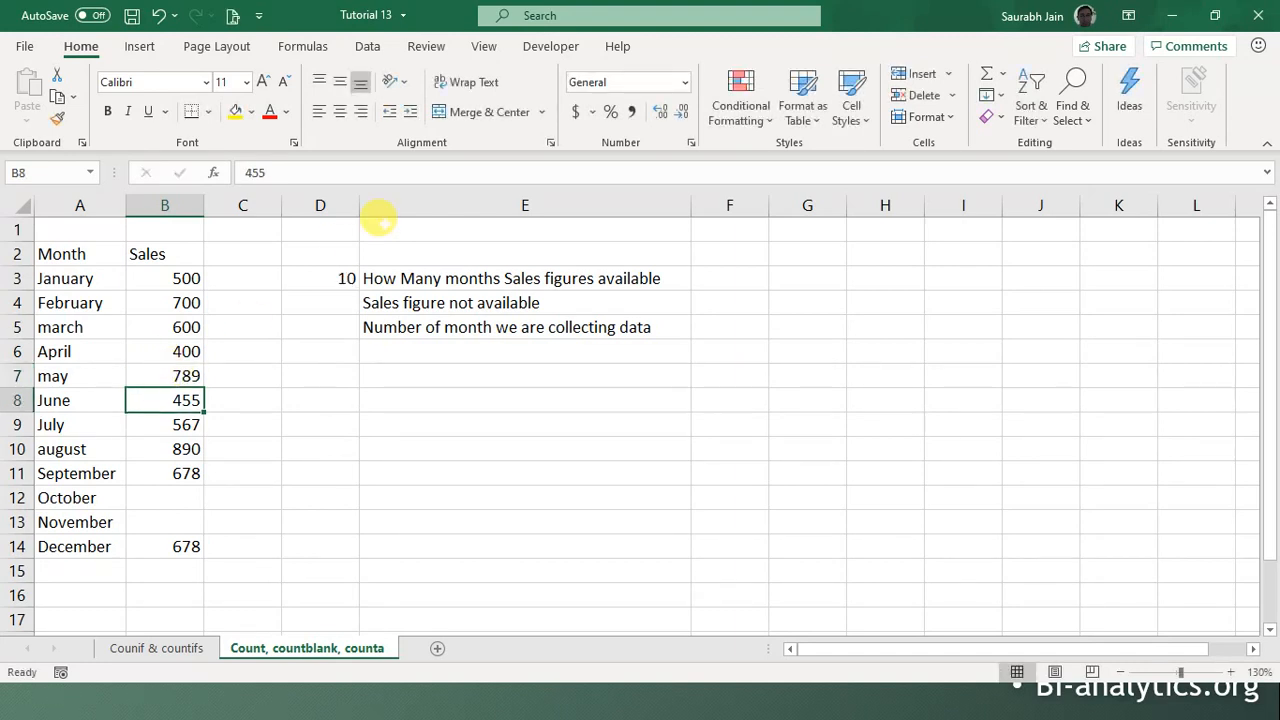
left_click(336, 278)
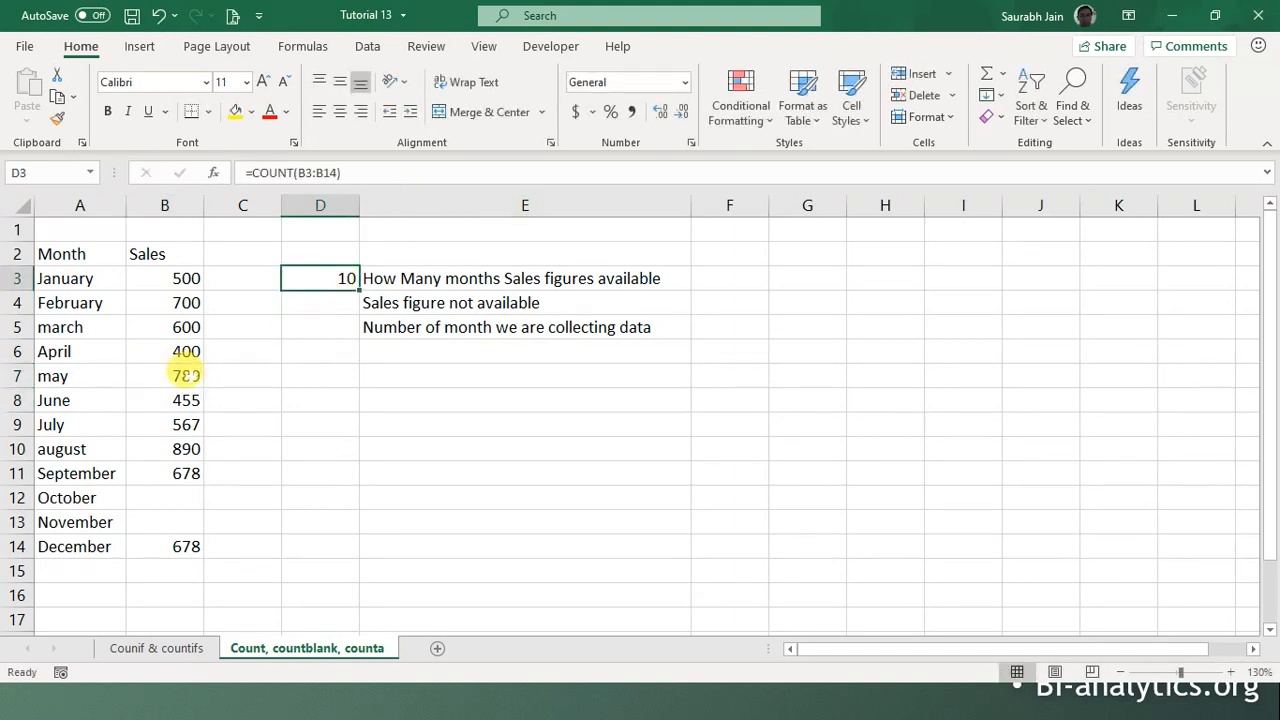
left_click(186, 375)
key("Delete")
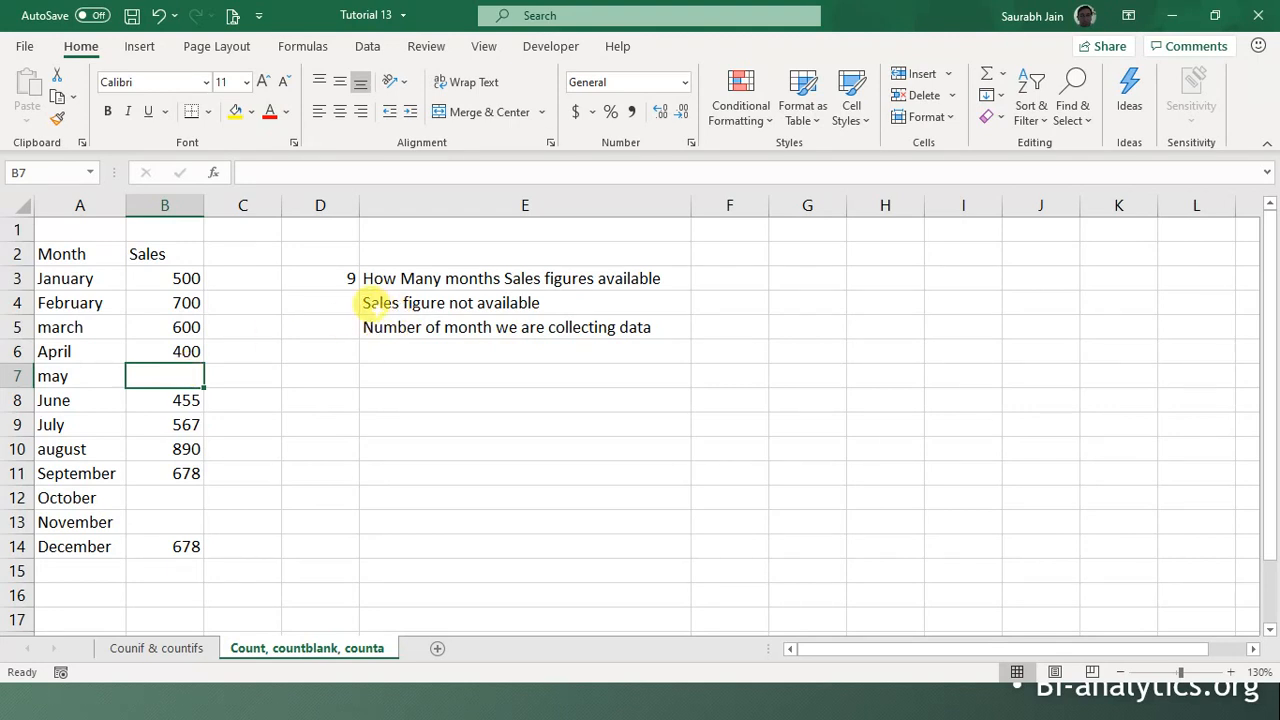
Step: Read the question in E4 and examine the Sales column for months without a figure
left_click(375, 302)
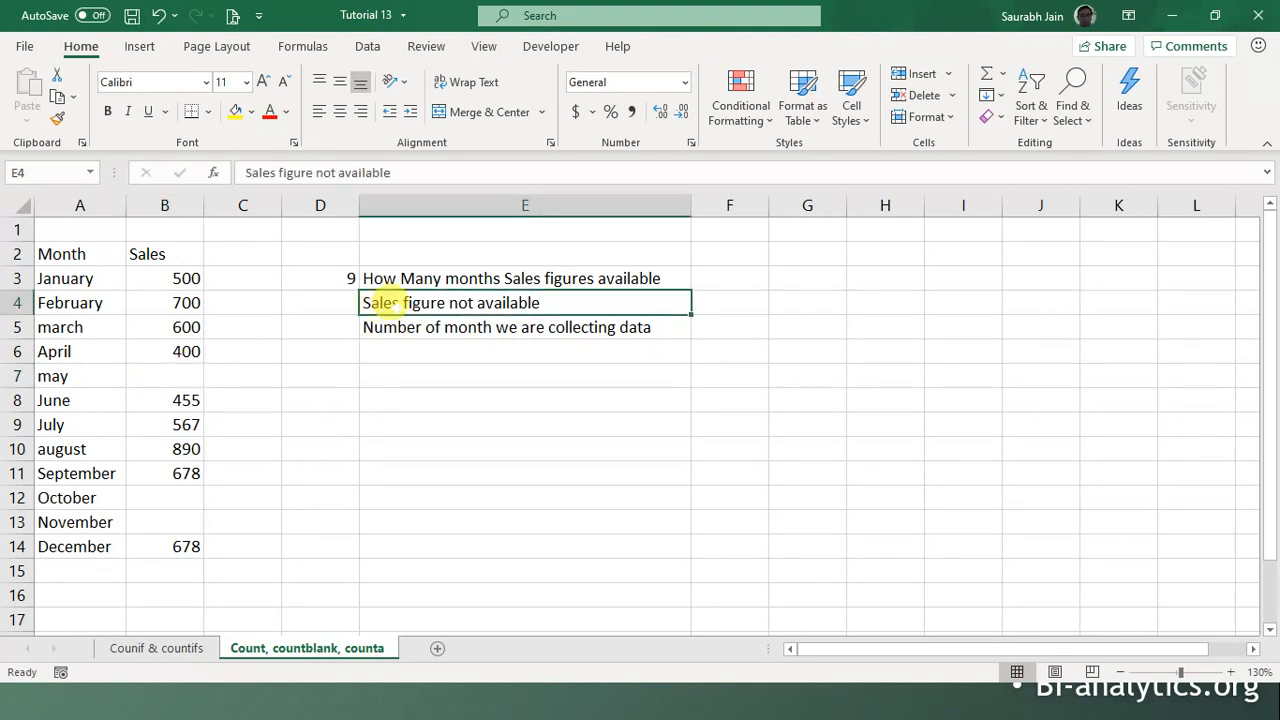
left_click(185, 375)
key("ctrl+Down")
key("ctrl+Down")
key("ctrl+Down")
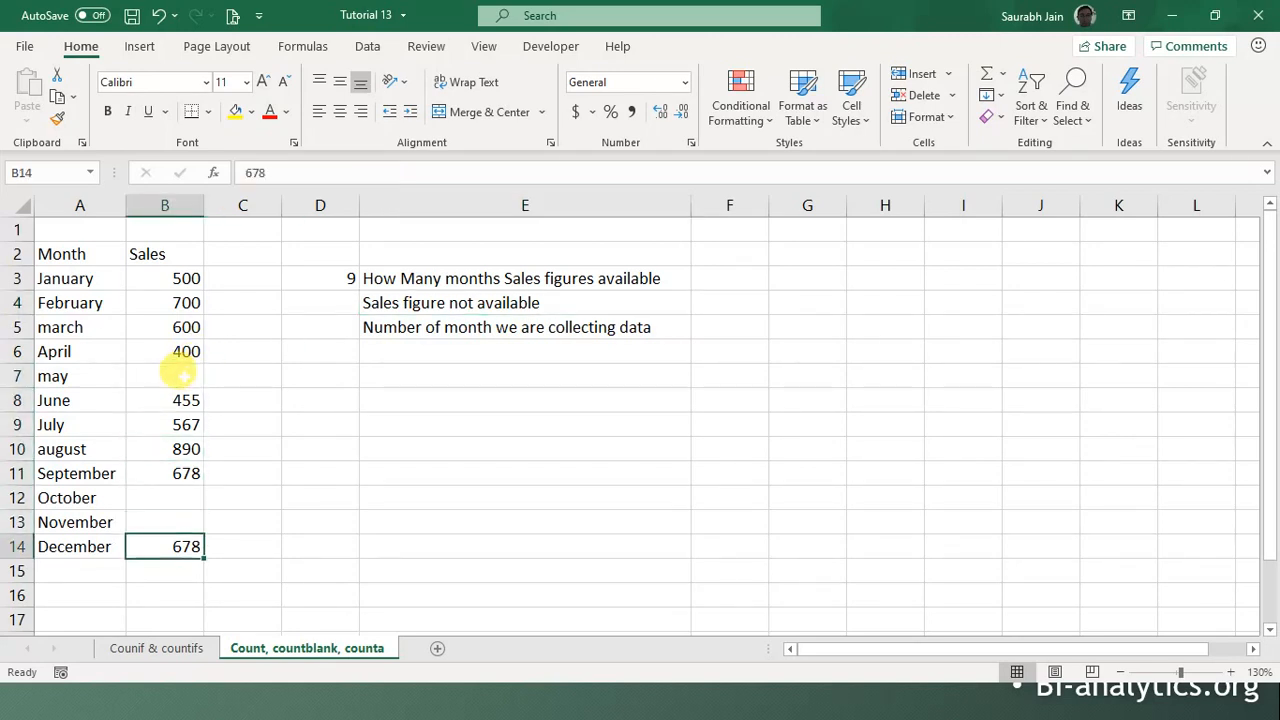
key("Up")
key("Up")
key("Up")
key("Up")
key("Up")
key("Up")
key("Up")
key("Up")
key("Up")
key("Up")
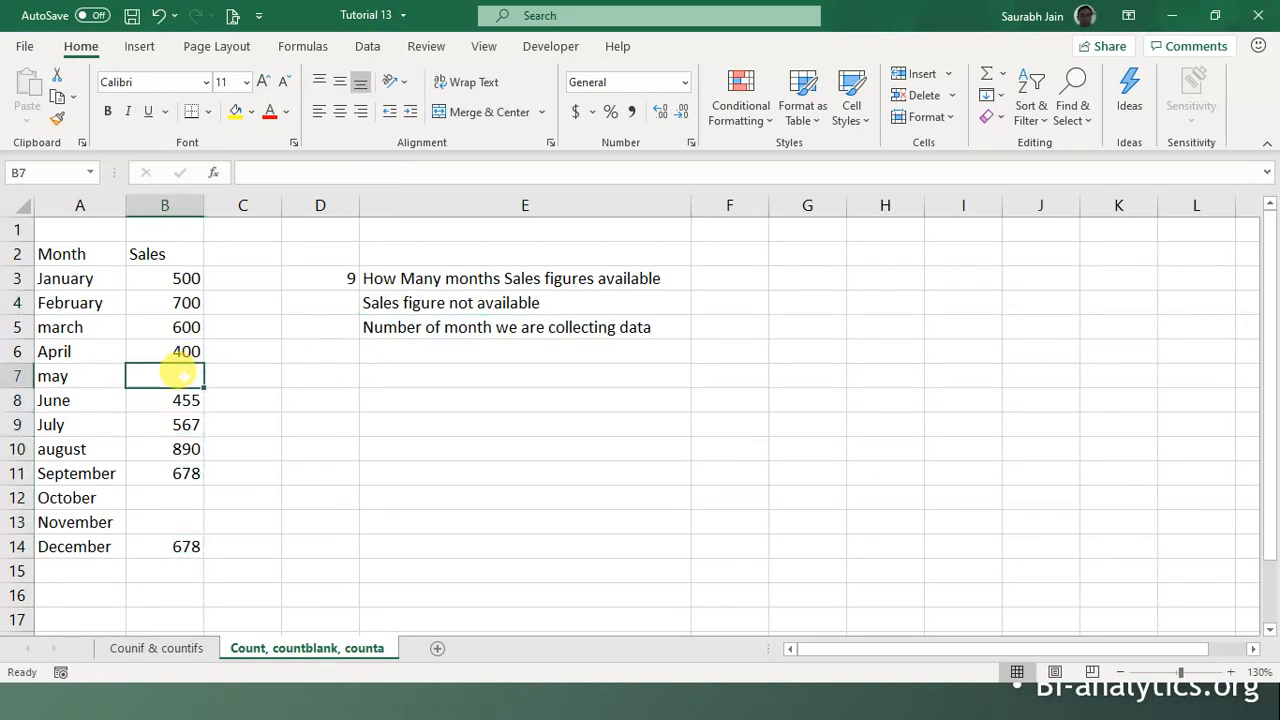
Step: Enter a COUNTBLANK formula in D4 that counts the months without a sales figure in B3:B14, and check the formula
left_click(315, 298)
type("=")
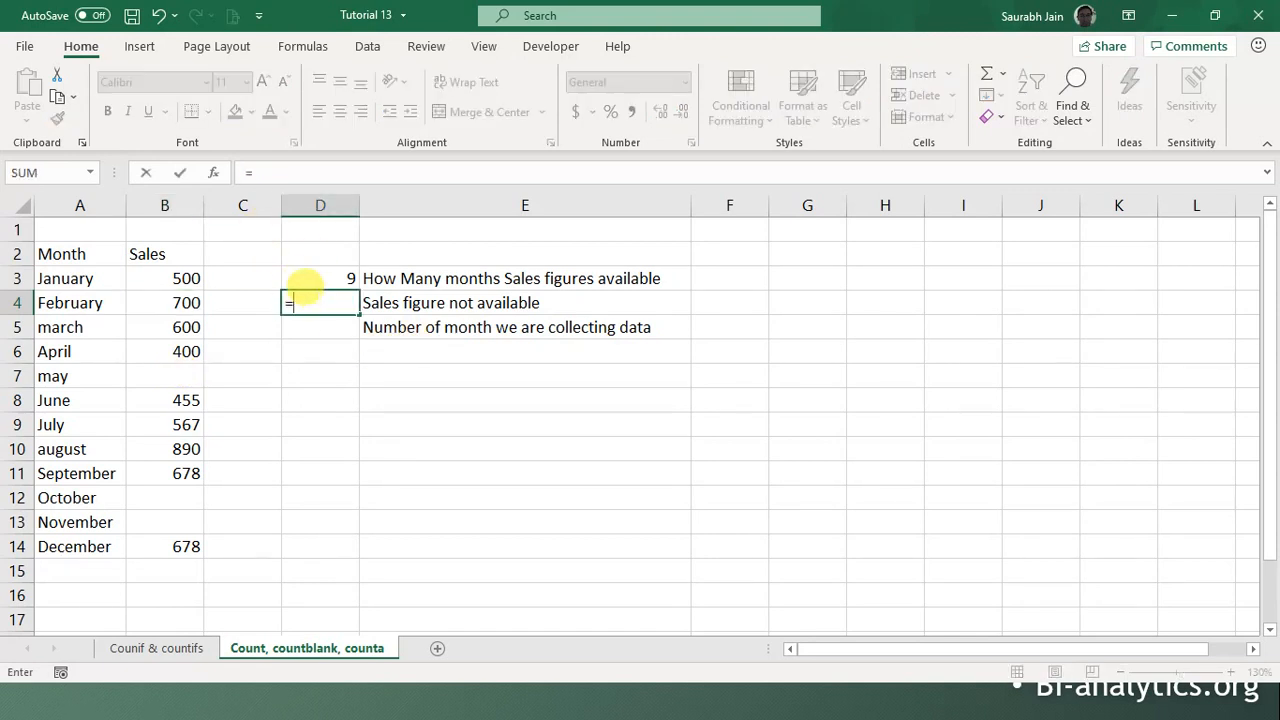
type("countblank")
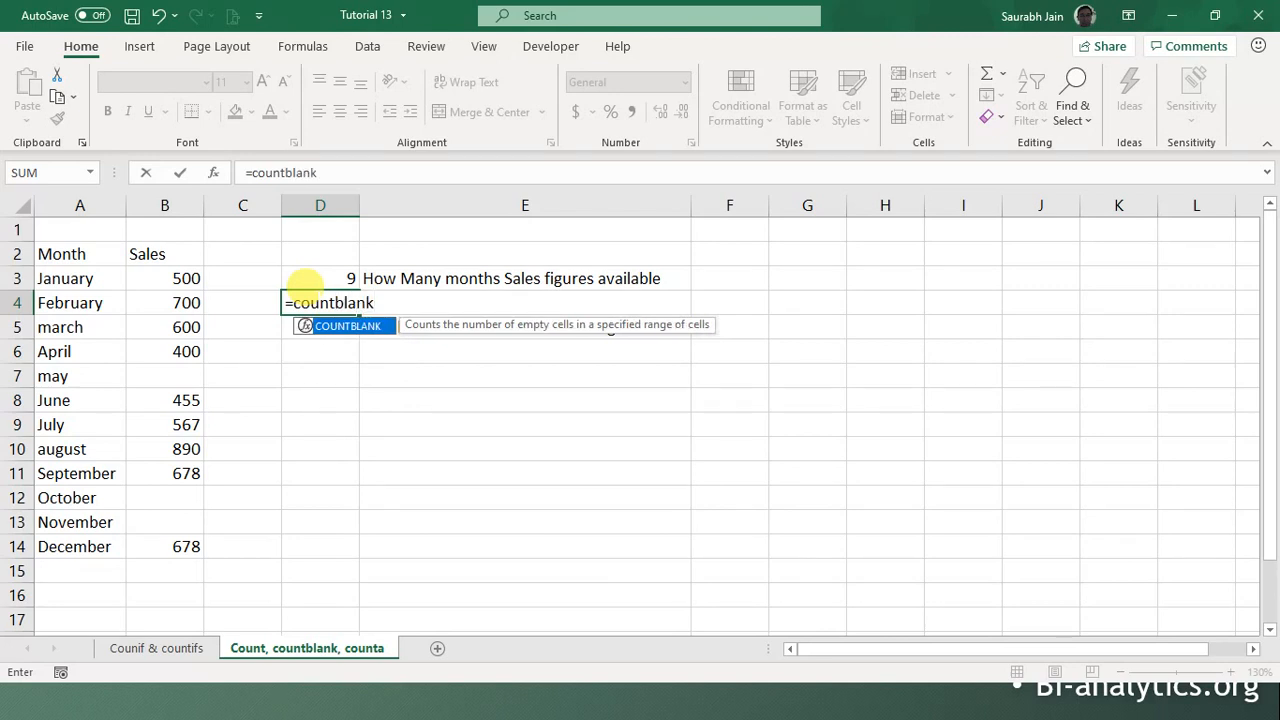
type("(")
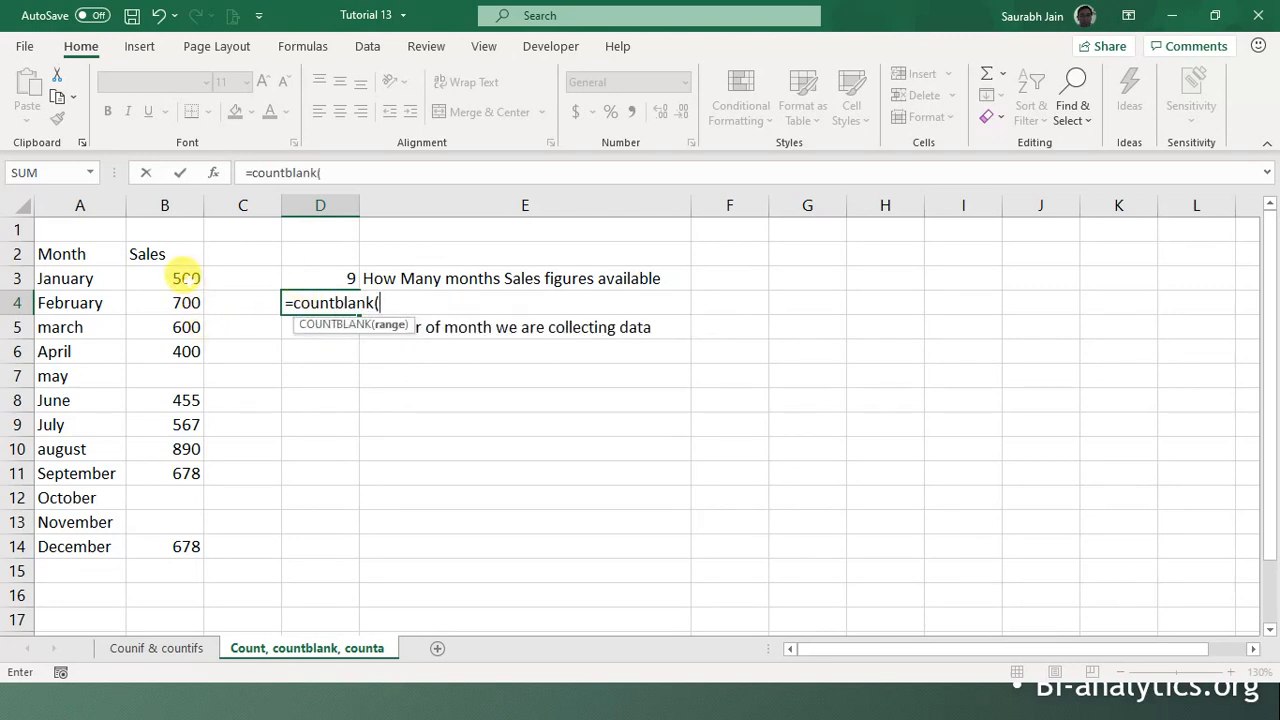
left_click_drag(163, 274, 160, 533)
type(")")
key("Return")
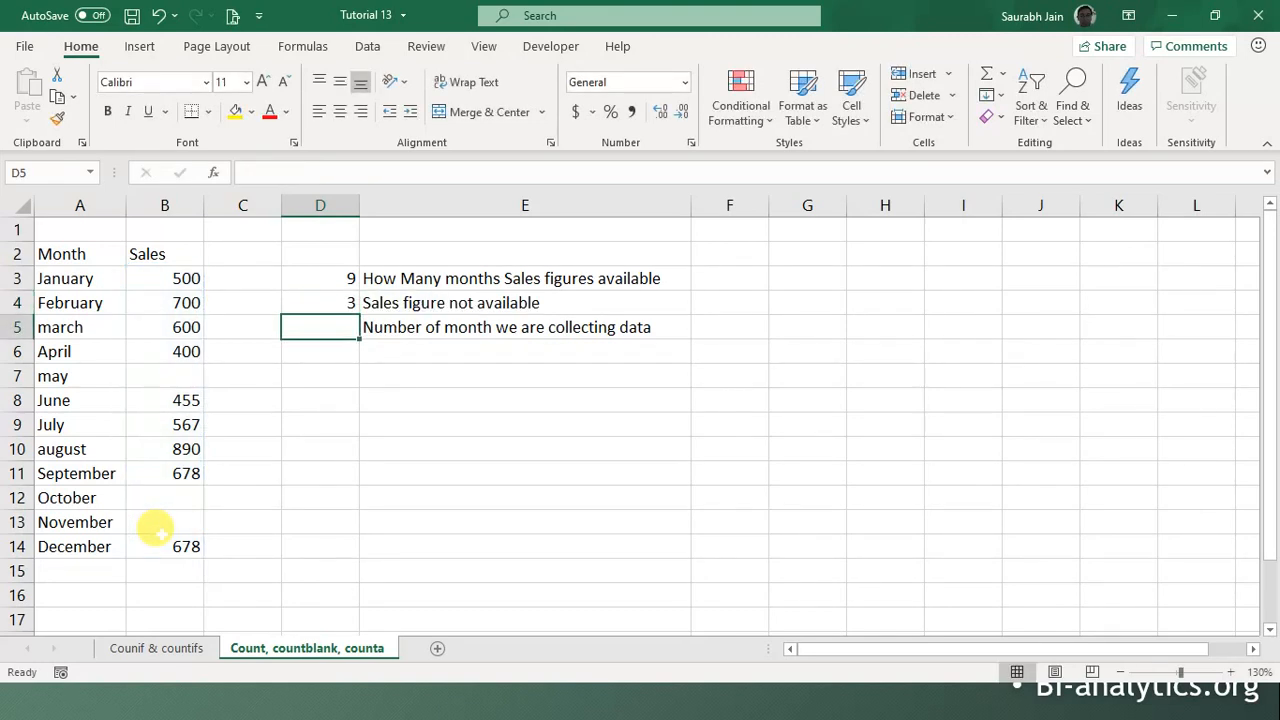
left_click(318, 294)
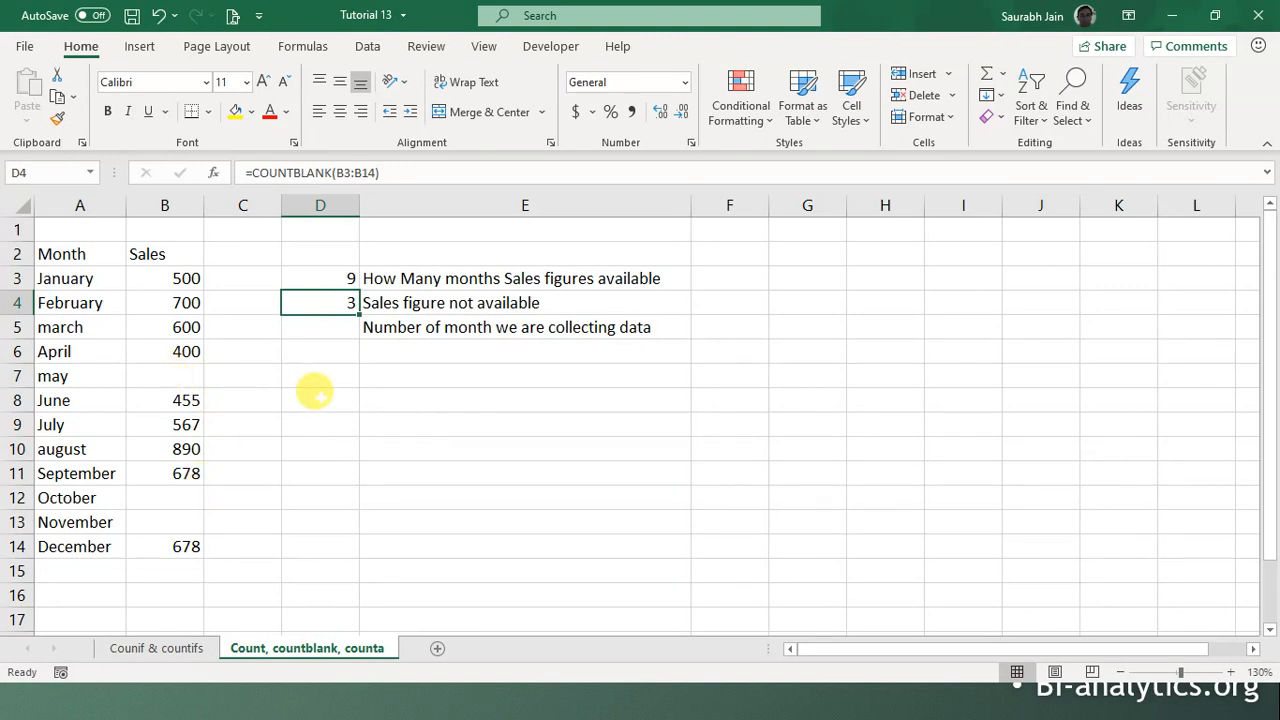
Step: Enter a COUNTA formula in D5 over the month names in A3:A14 to answer the question in E5, and check the formula
left_click(318, 327)
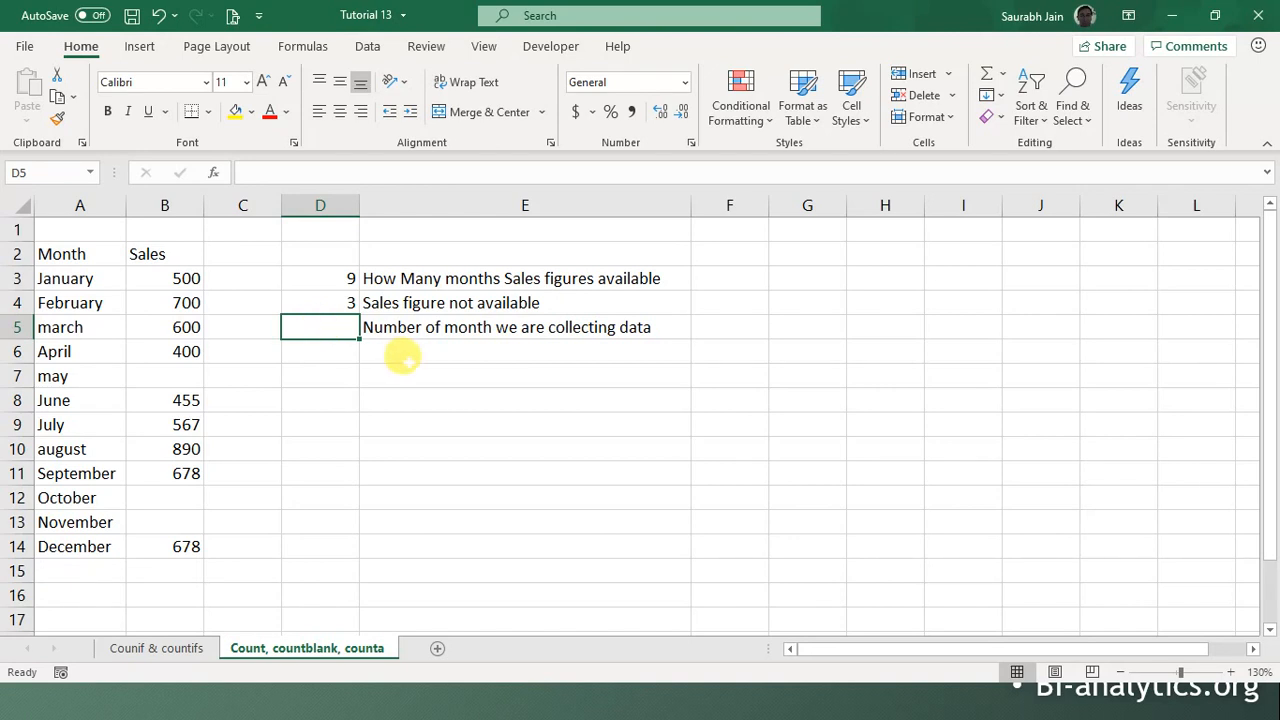
left_click(590, 342)
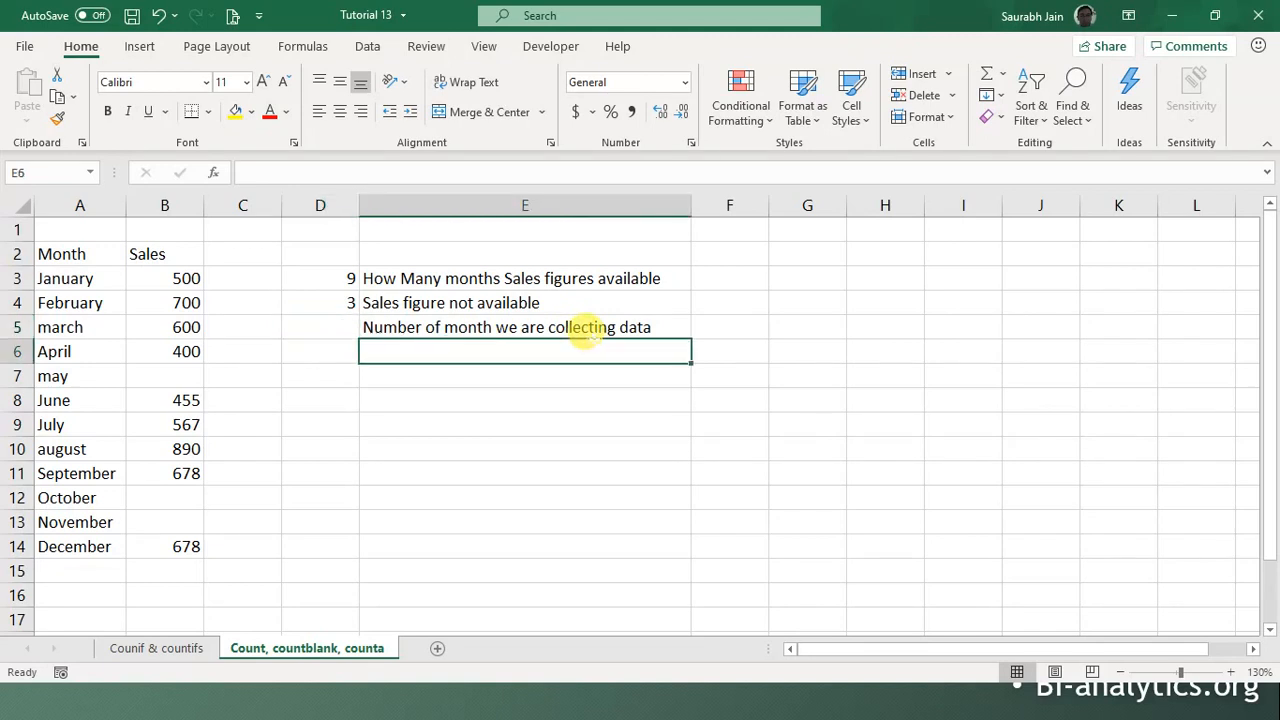
left_click_drag(65, 270, 48, 548)
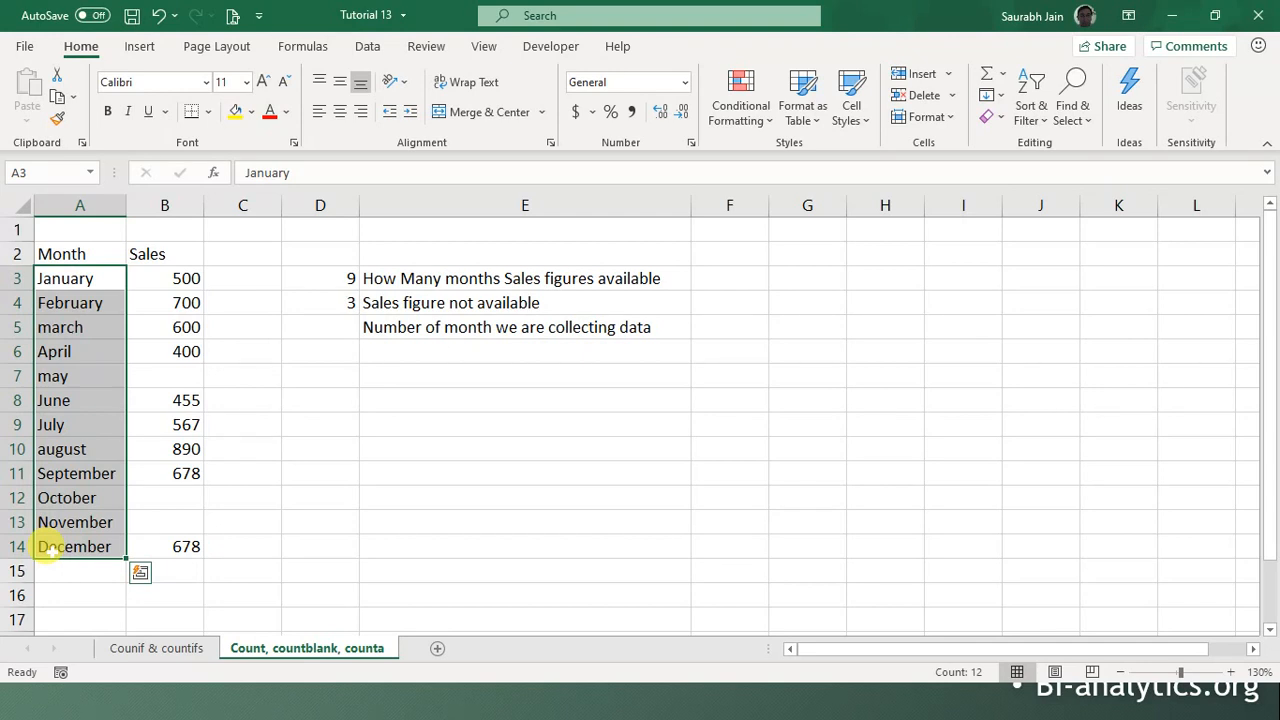
left_click(330, 327)
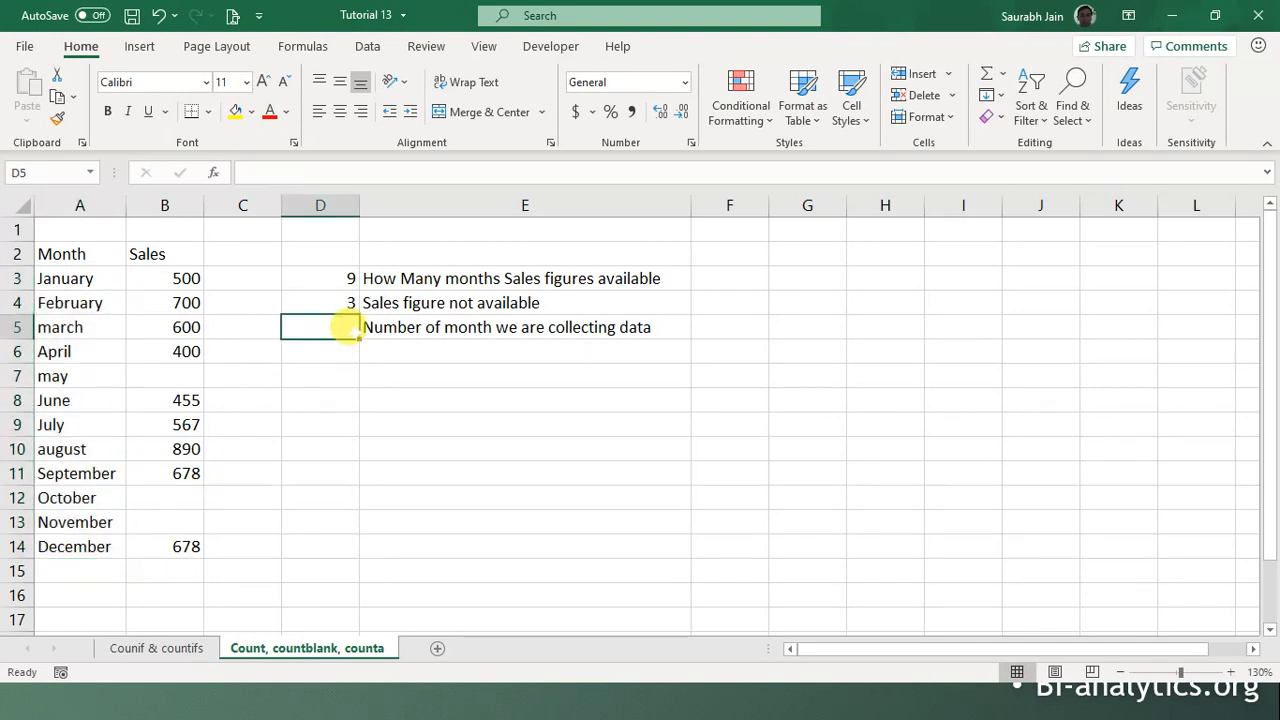
type("=coun")
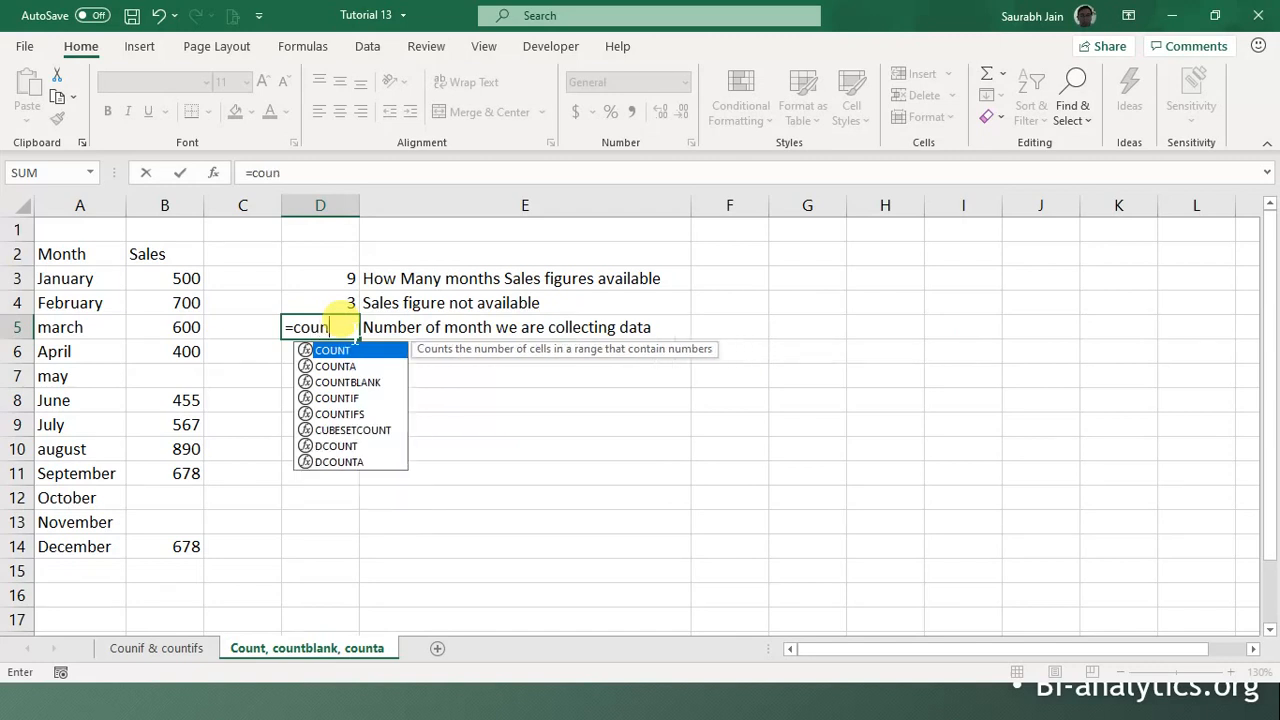
type("tA")
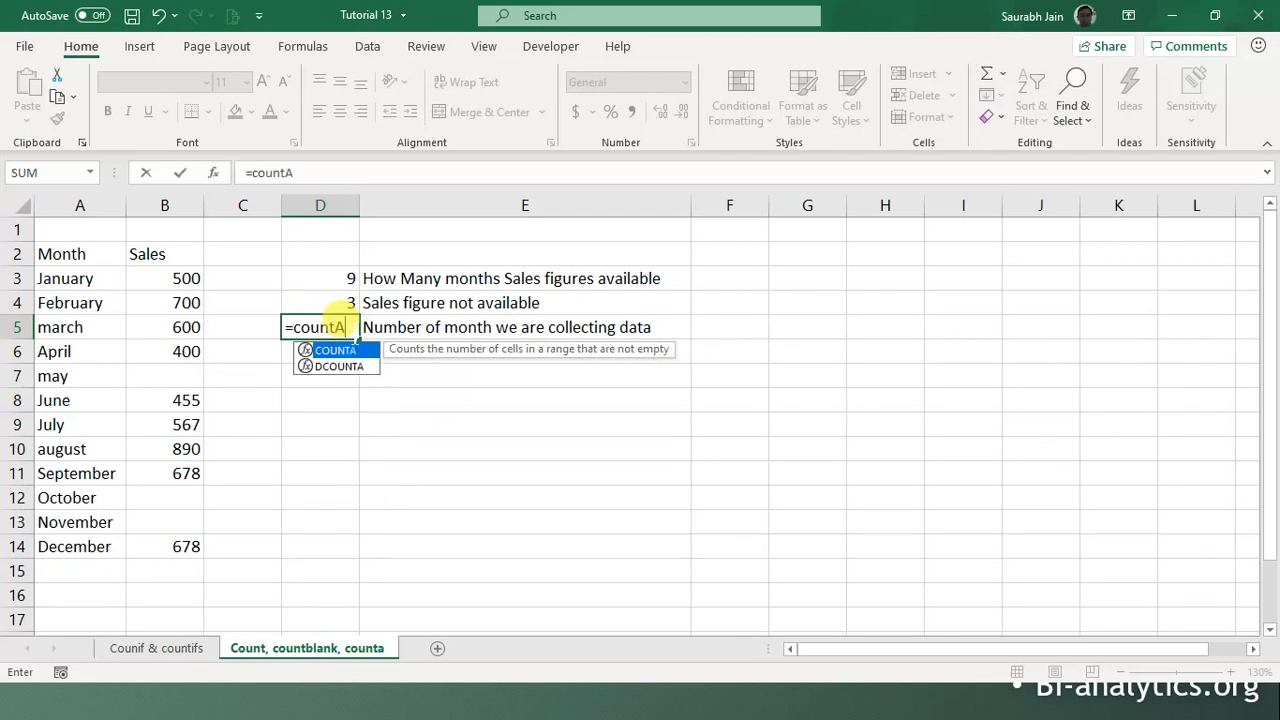
type("(")
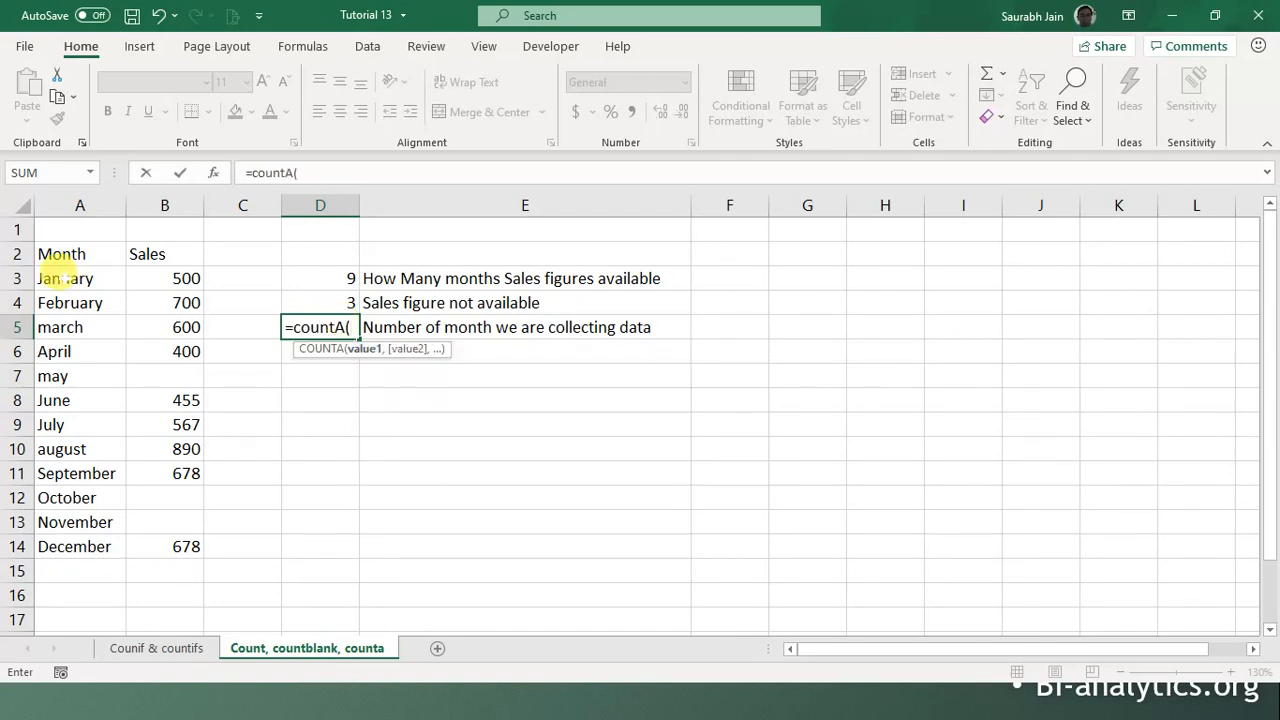
left_click_drag(60, 278, 47, 536)
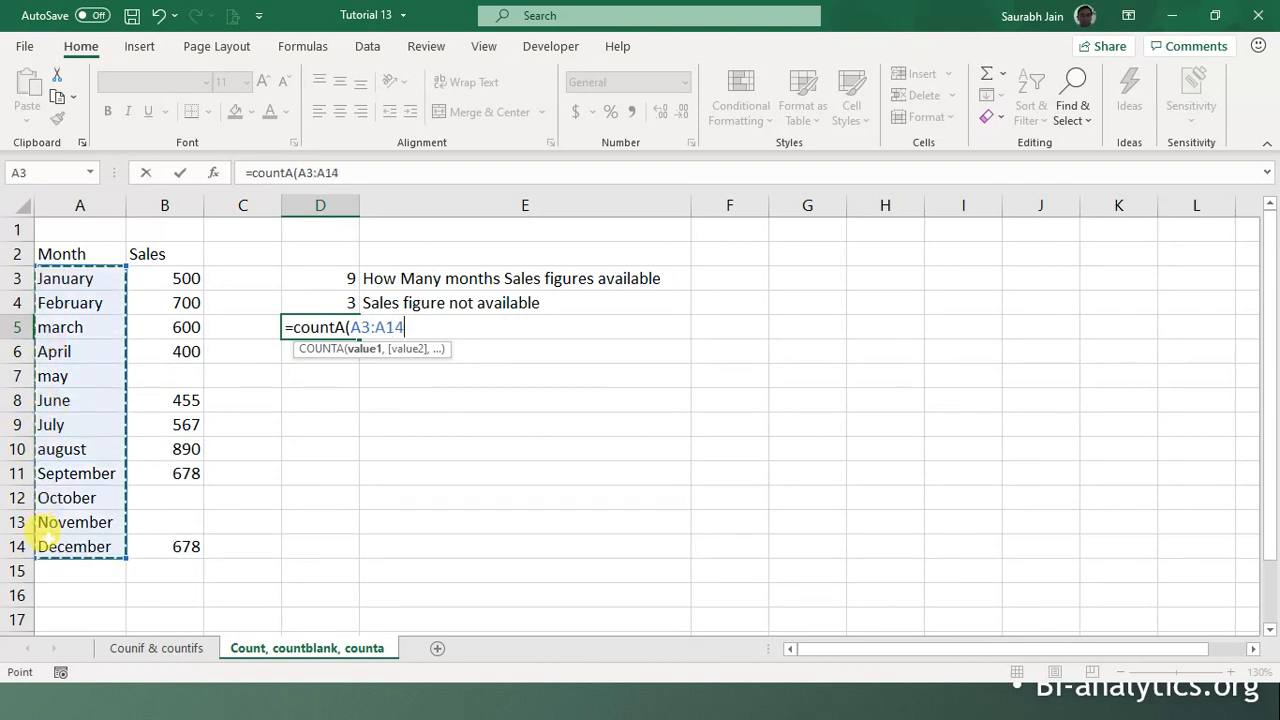
type(")")
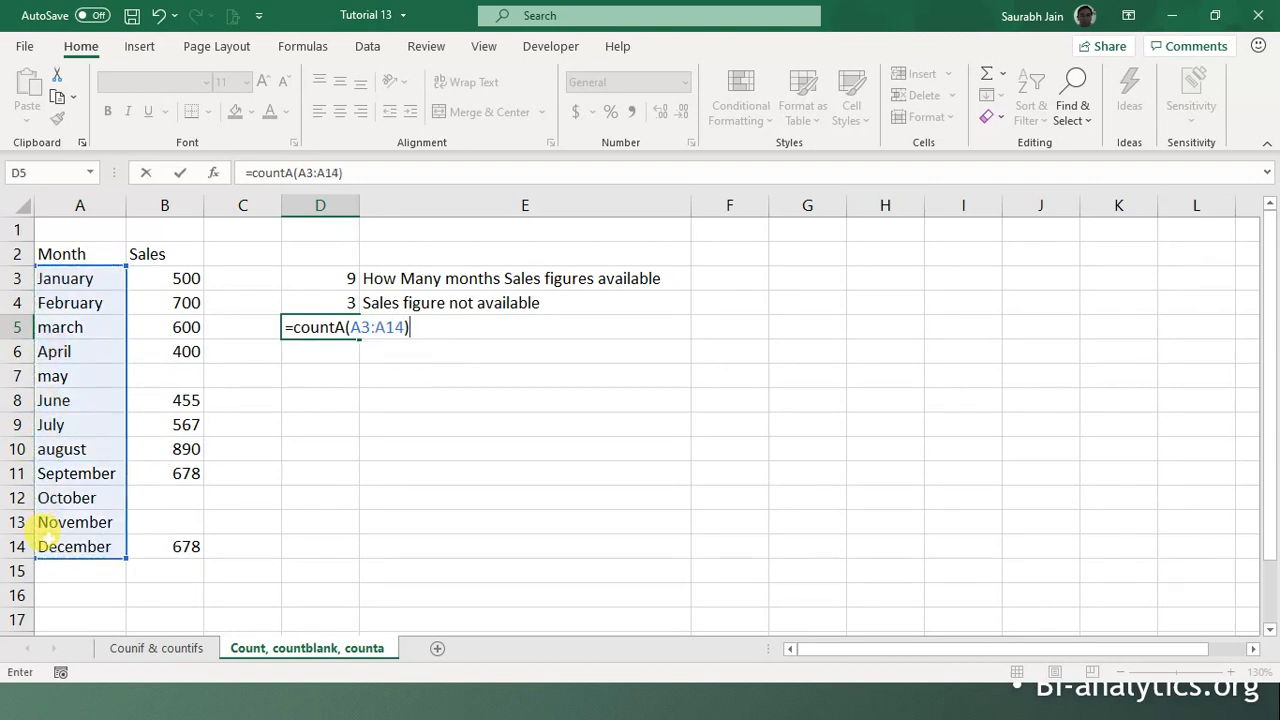
key("Return")
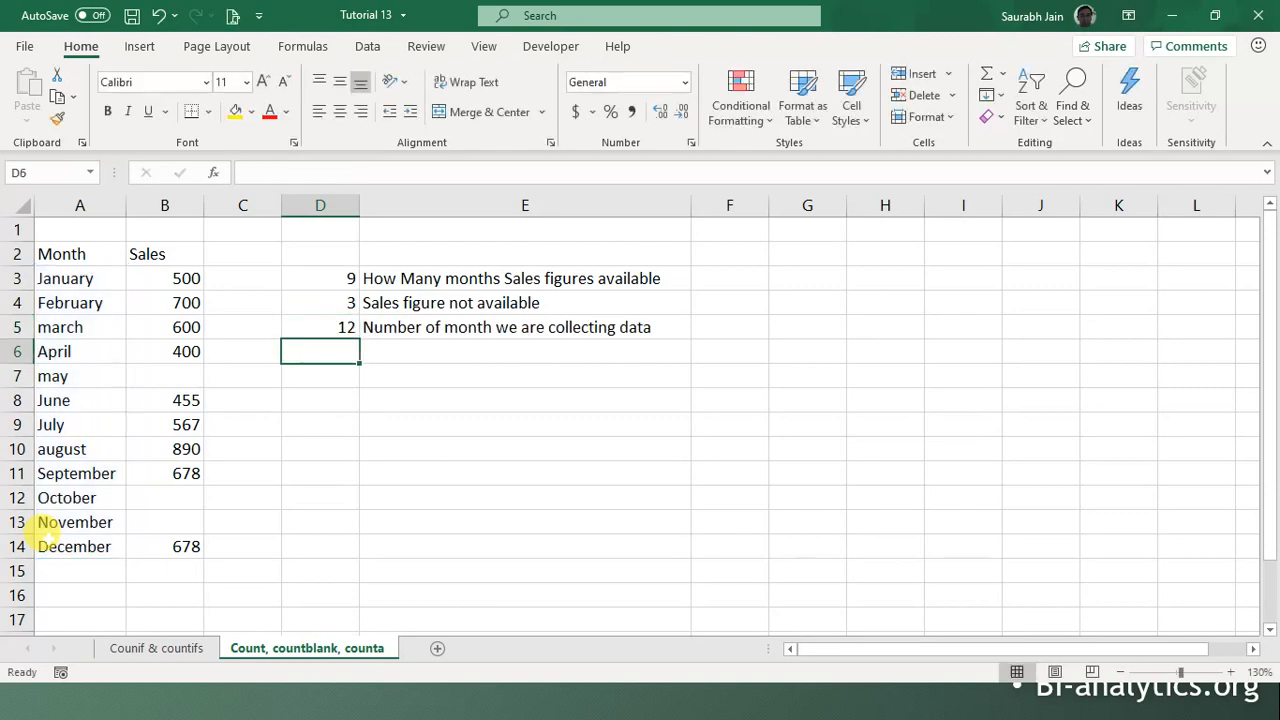
left_click(330, 327)
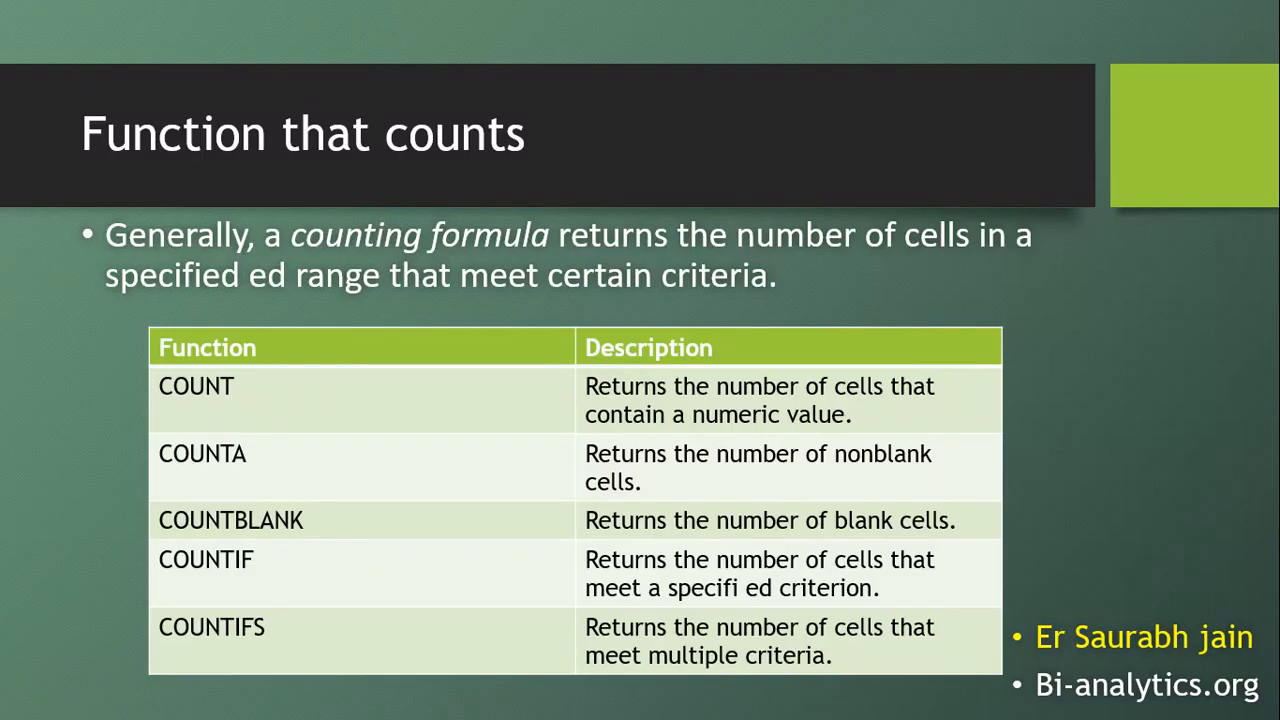
key("Right")
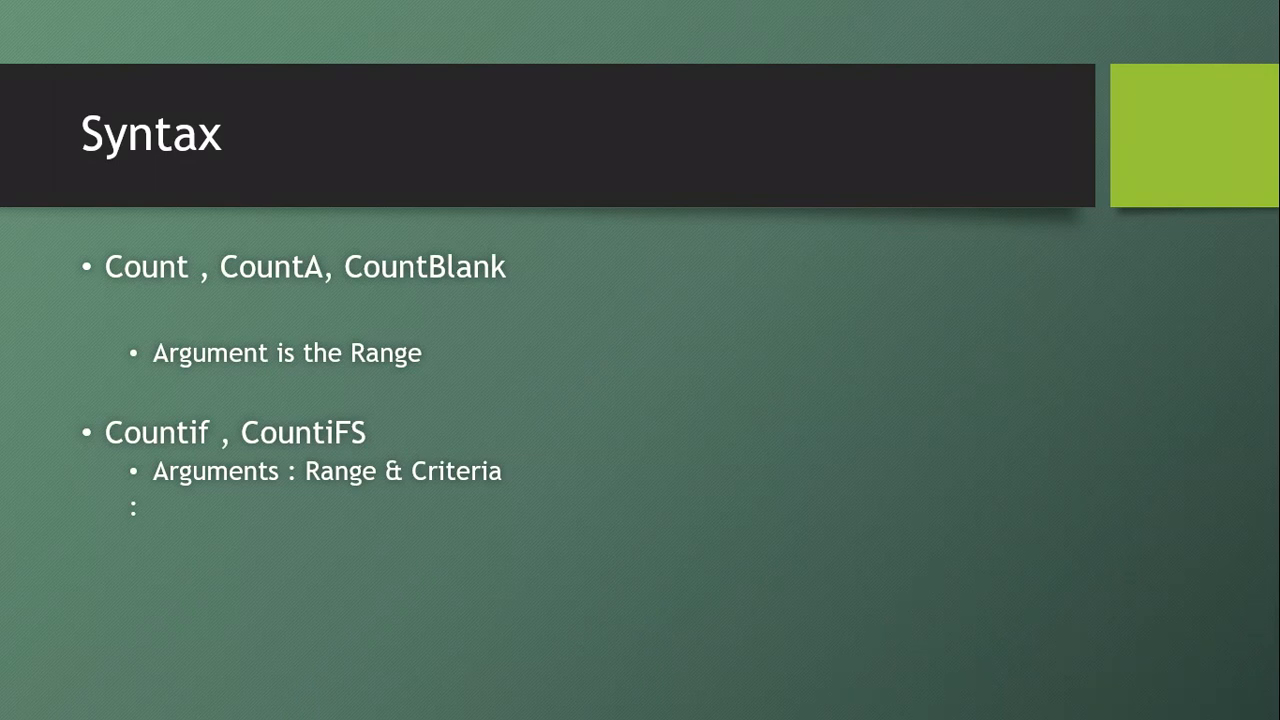
key("Right")
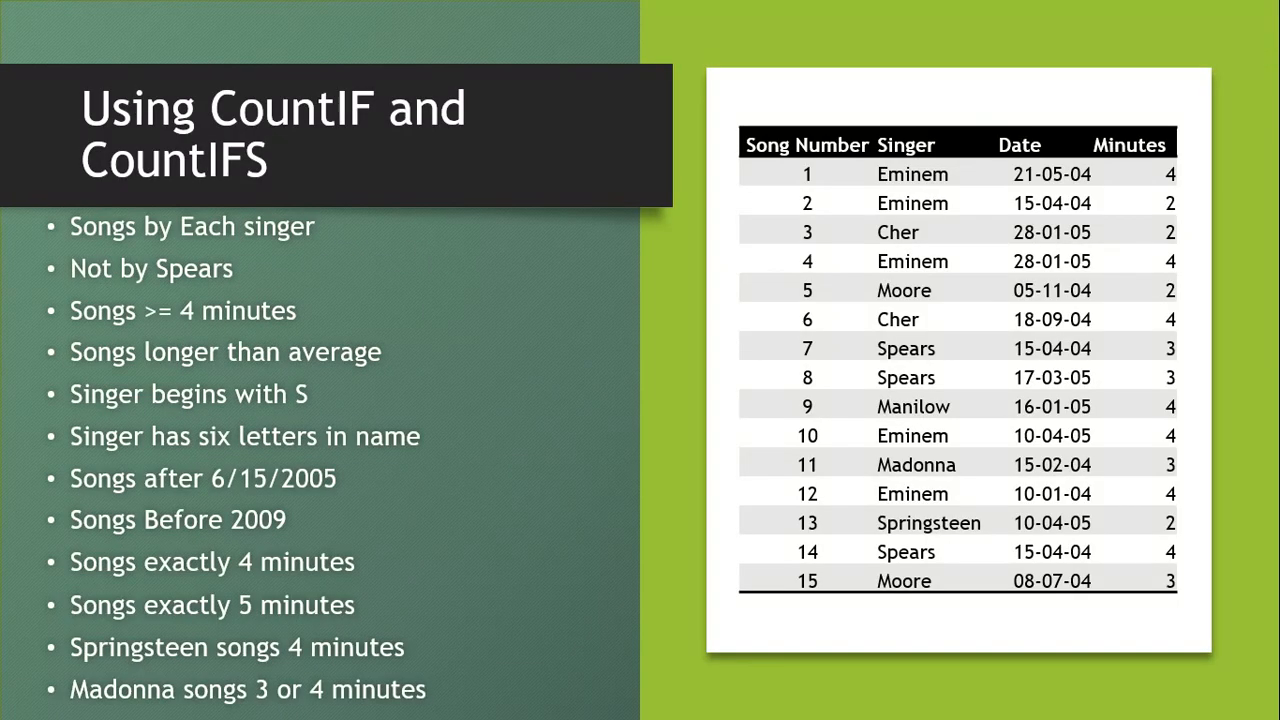
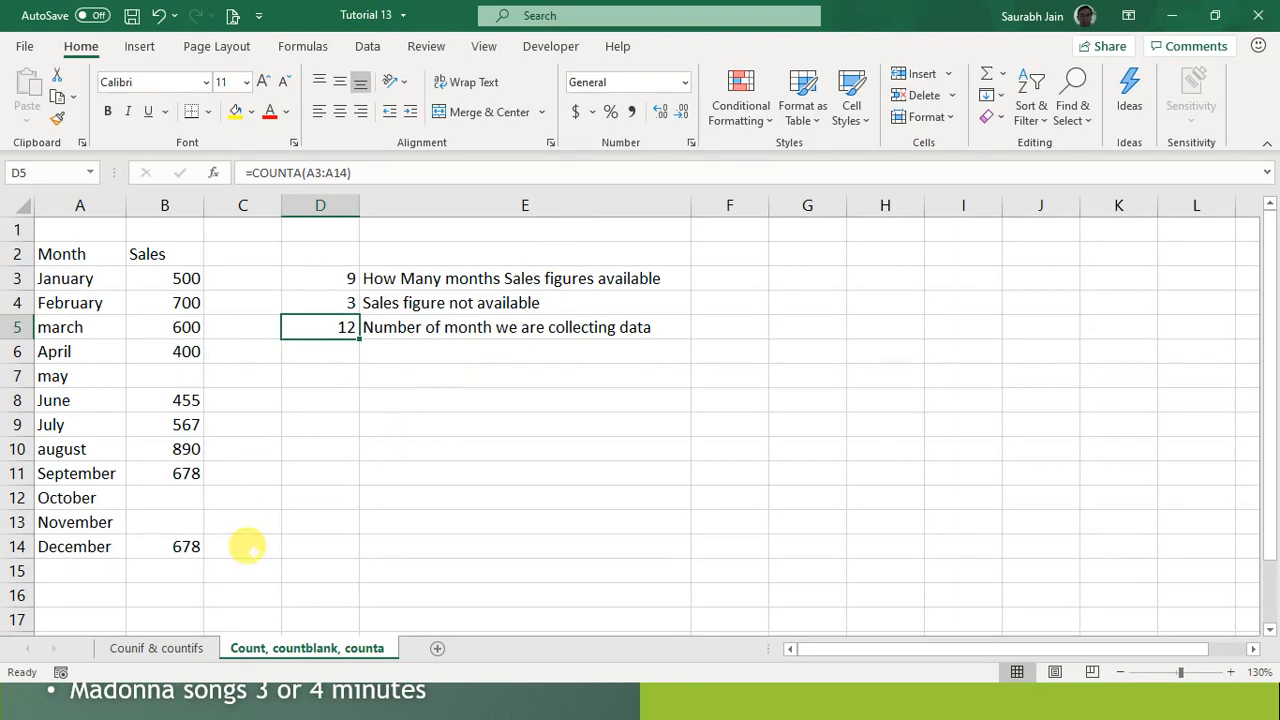
Step: Switch to the Counif & countifs sheet and examine the Song Number, Singer, Date and Minutes columns
left_click(155, 649)
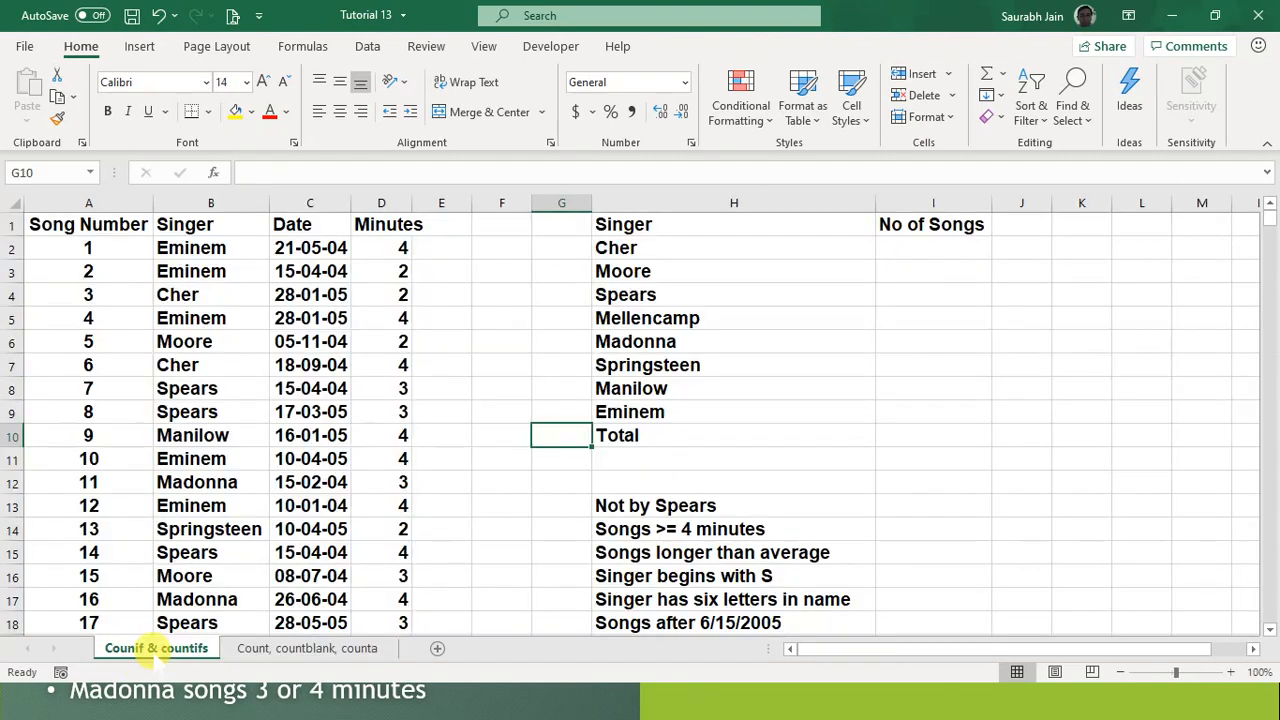
left_click(366, 414)
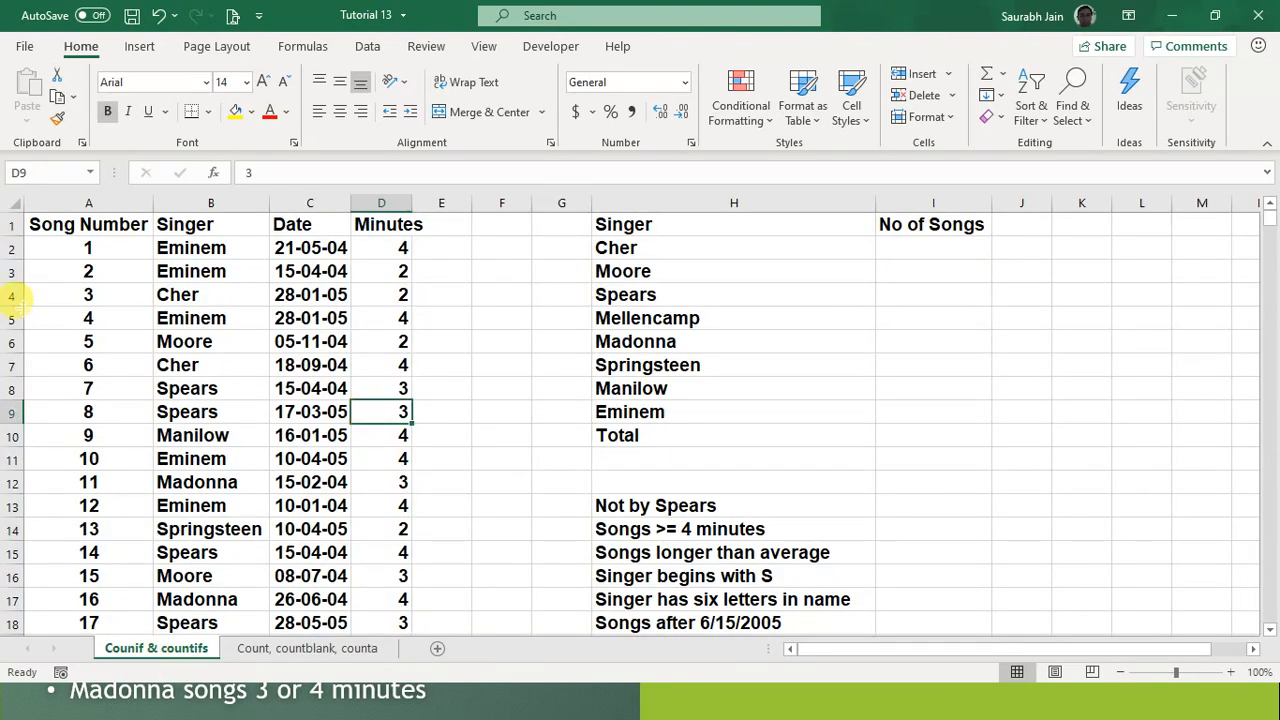
left_click(65, 250)
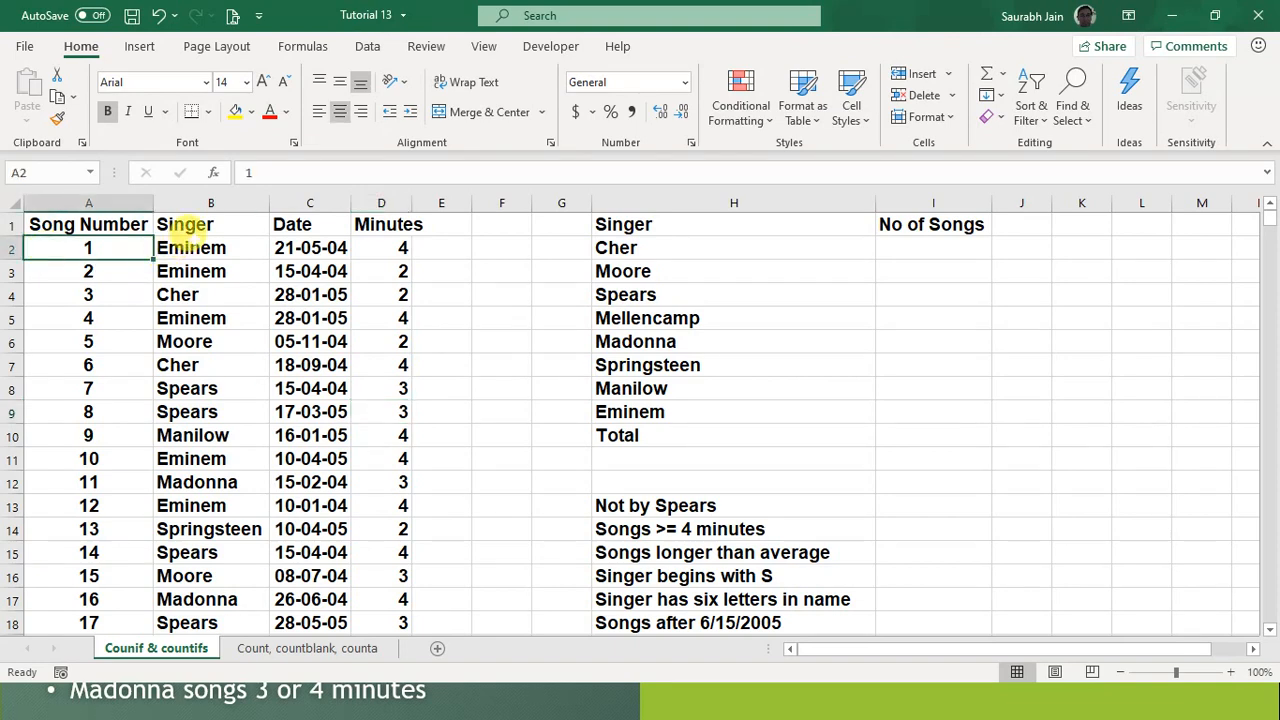
left_click(180, 242)
left_click(190, 270)
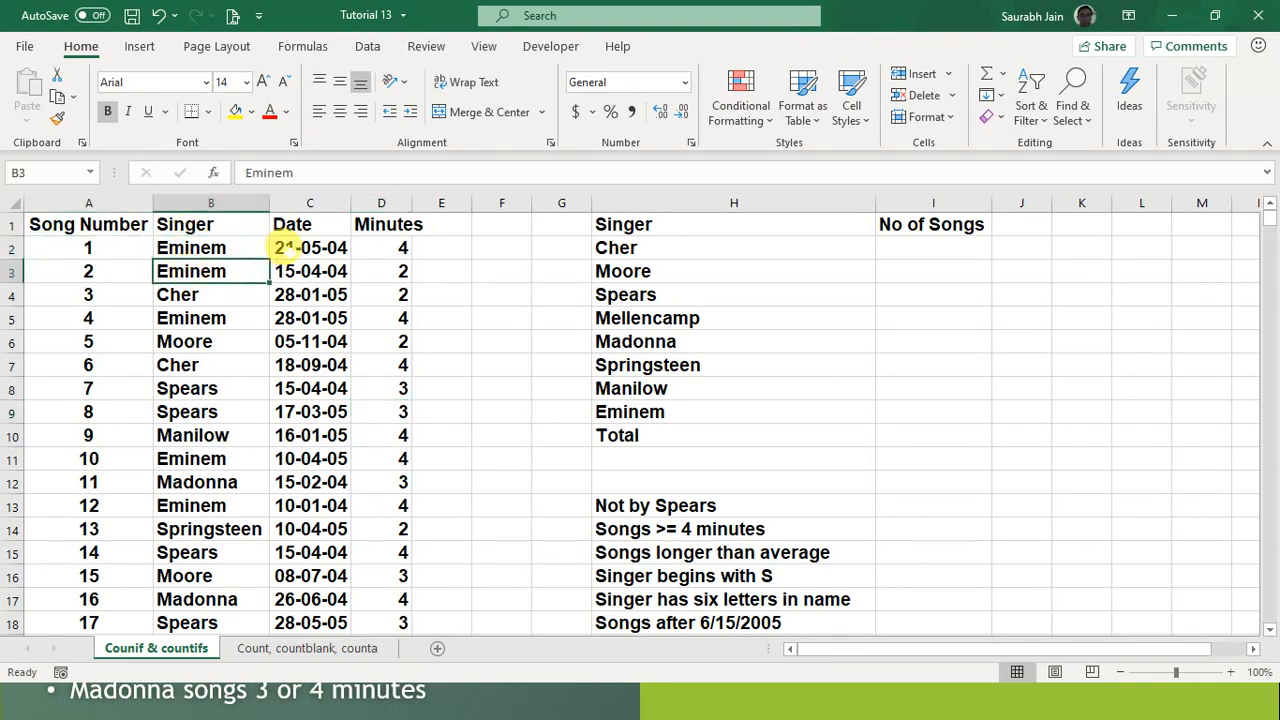
left_click(277, 249)
left_click(395, 244)
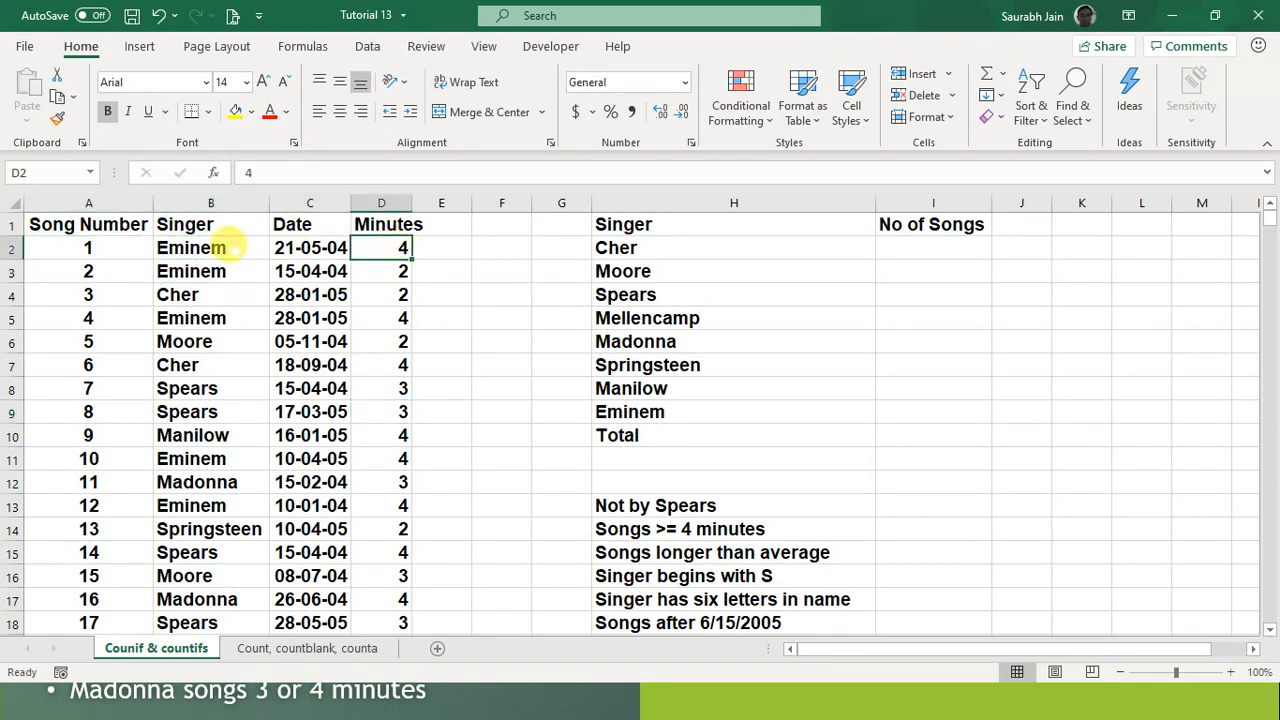
Step: Select the Singer entries from B2 down to the last row to see how many songs are listed, and return to the first rows
left_click(205, 247)
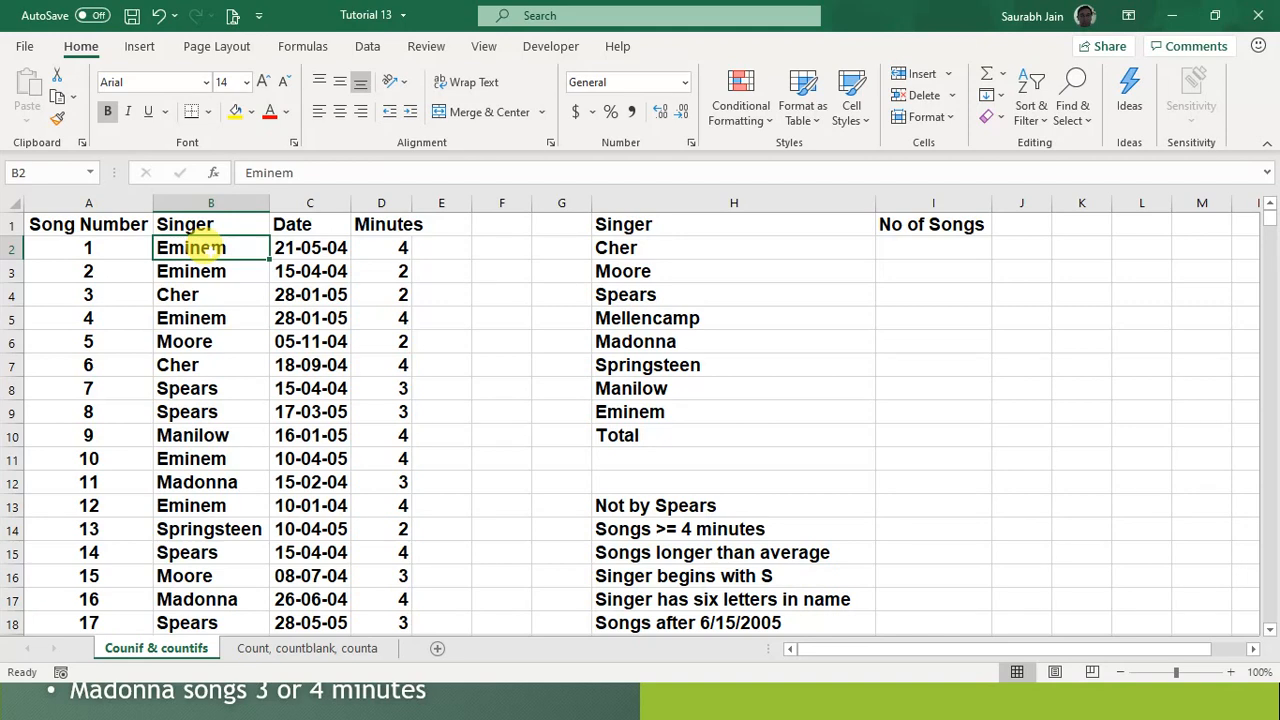
key("ctrl+shift+Down")
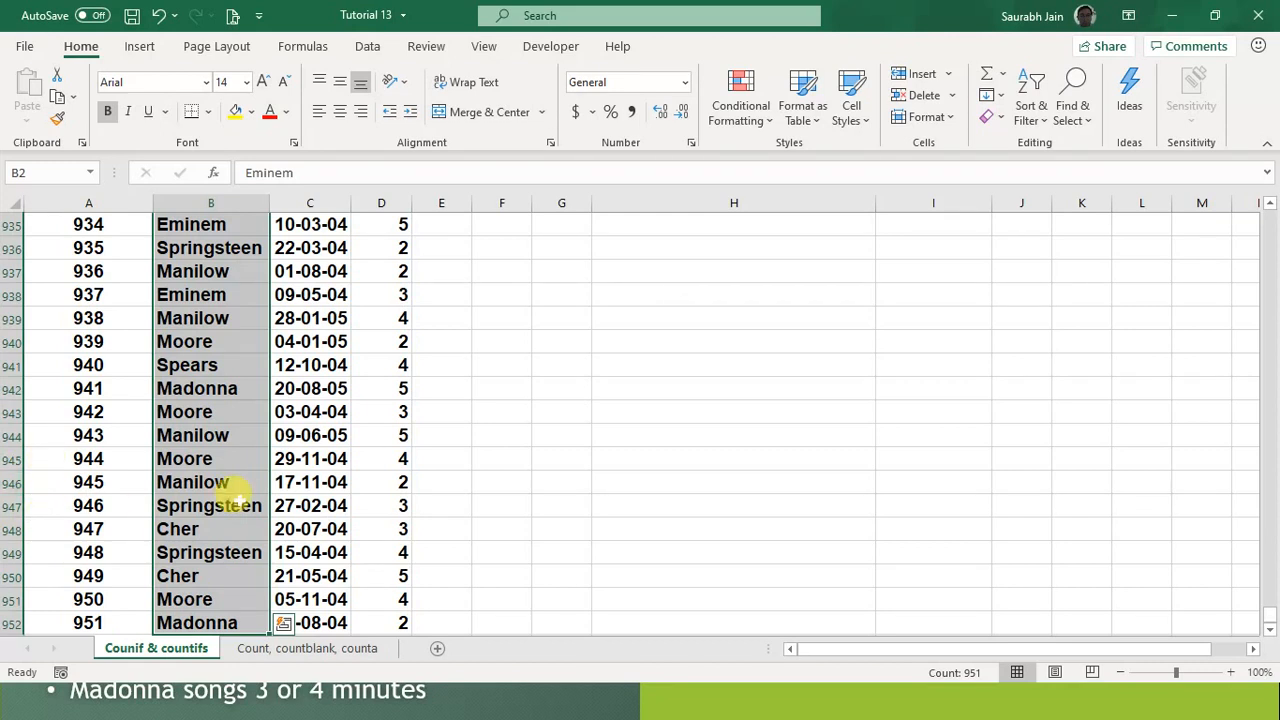
left_click(557, 455)
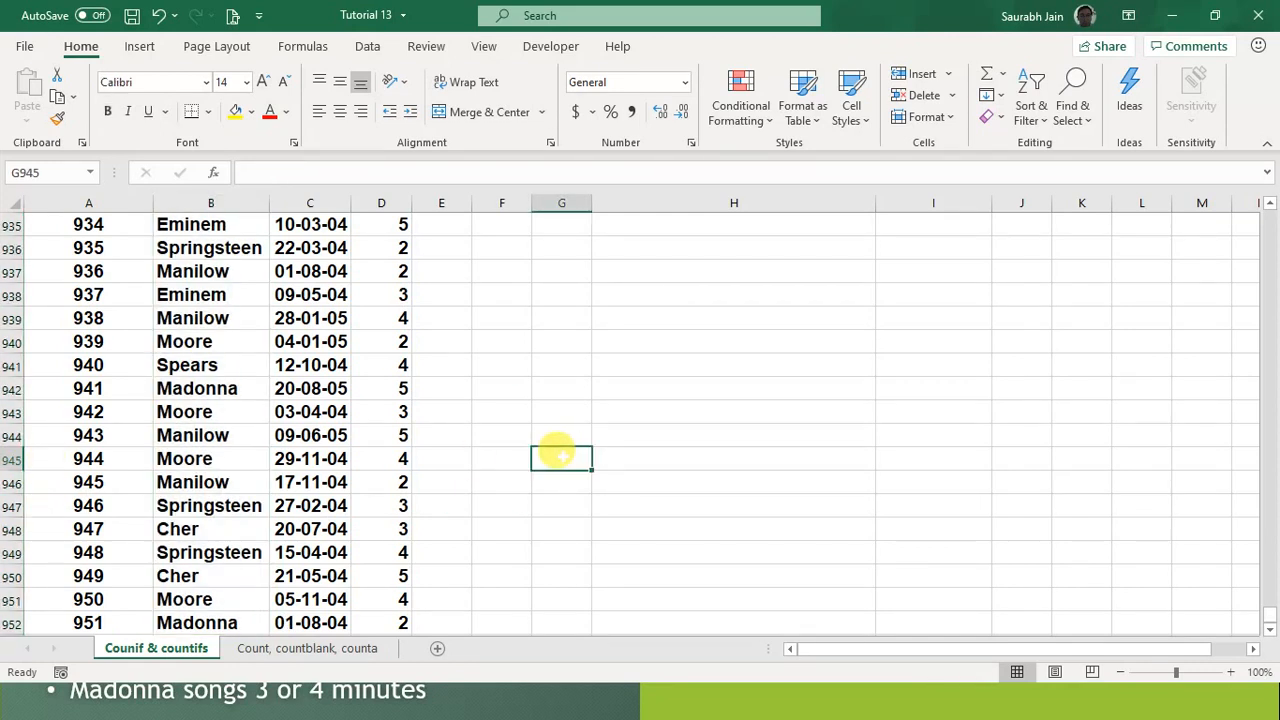
left_click(87, 621)
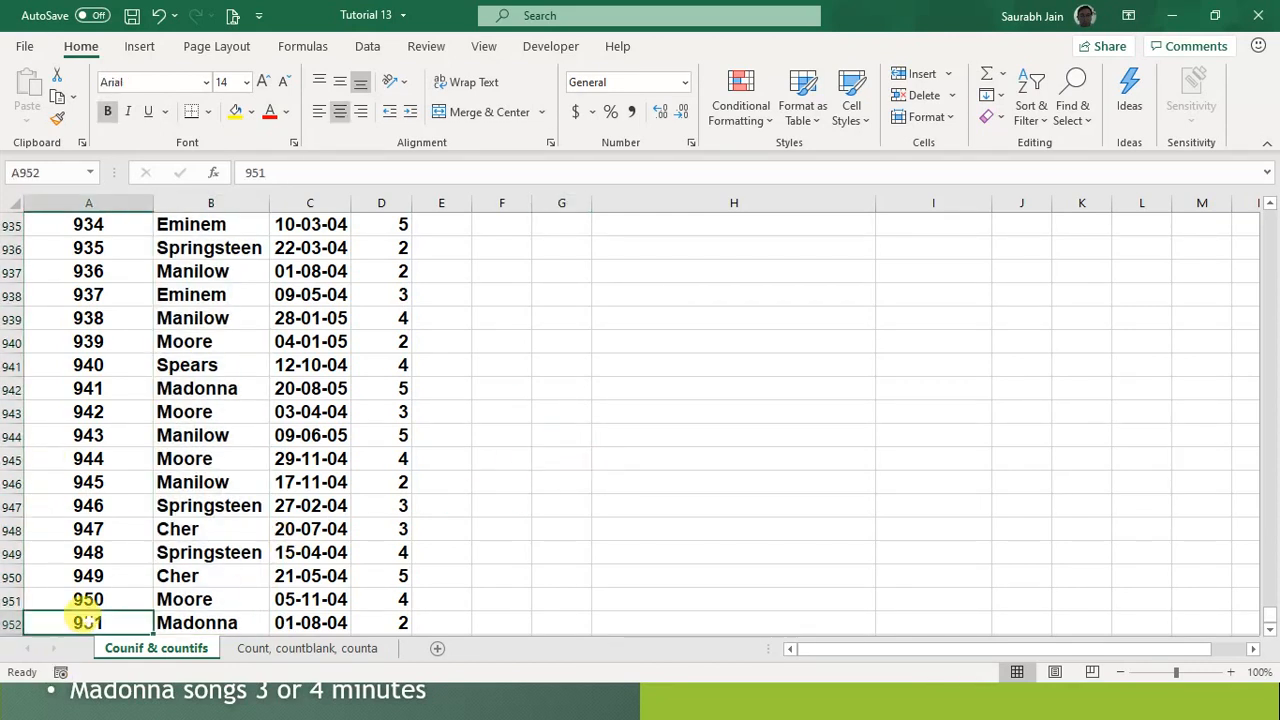
scroll(431, 548, "up", 20)
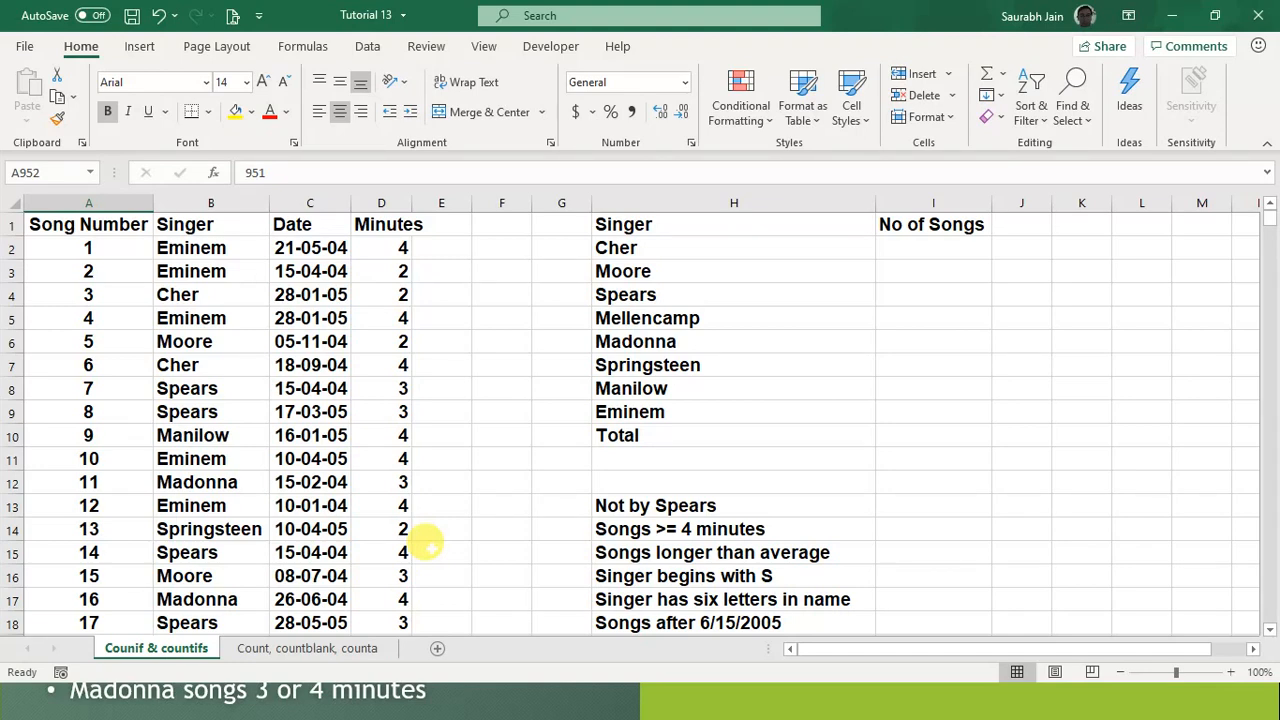
left_click(396, 503)
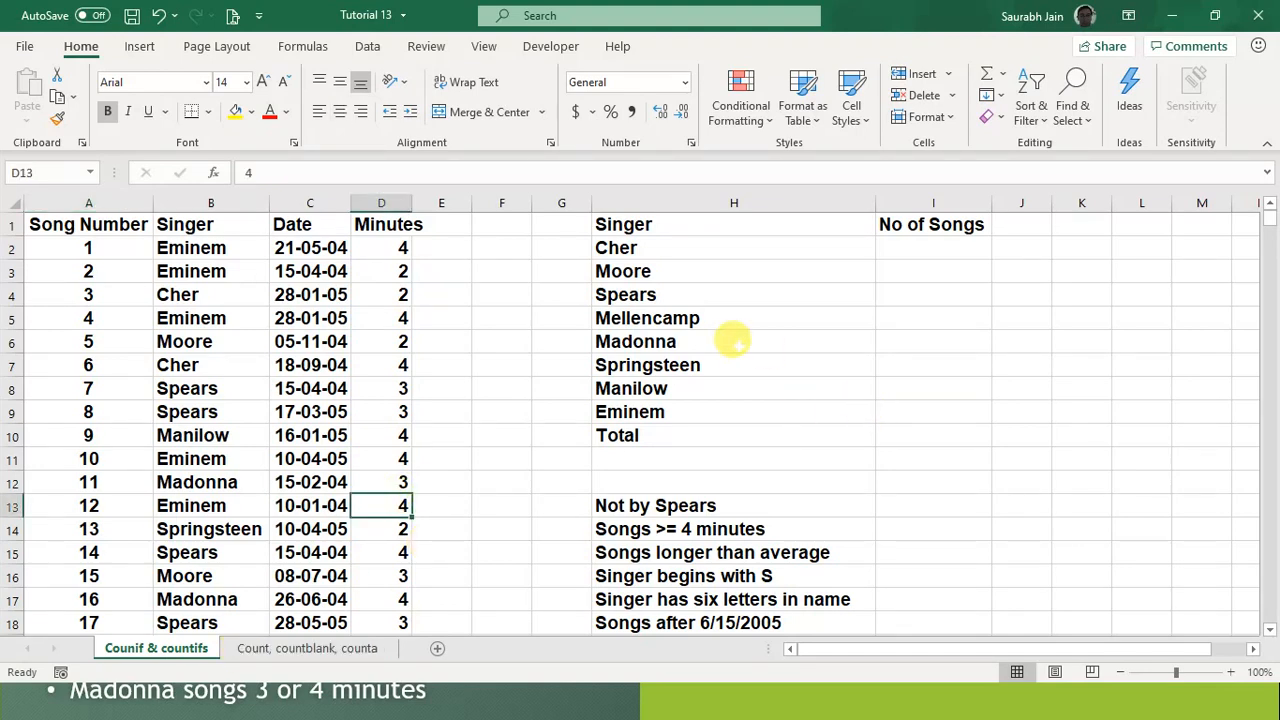
Step: Review the singer list in H2:H10 and the empty No of Songs column that needs a song count for each singer
left_click(678, 226)
left_click(693, 251)
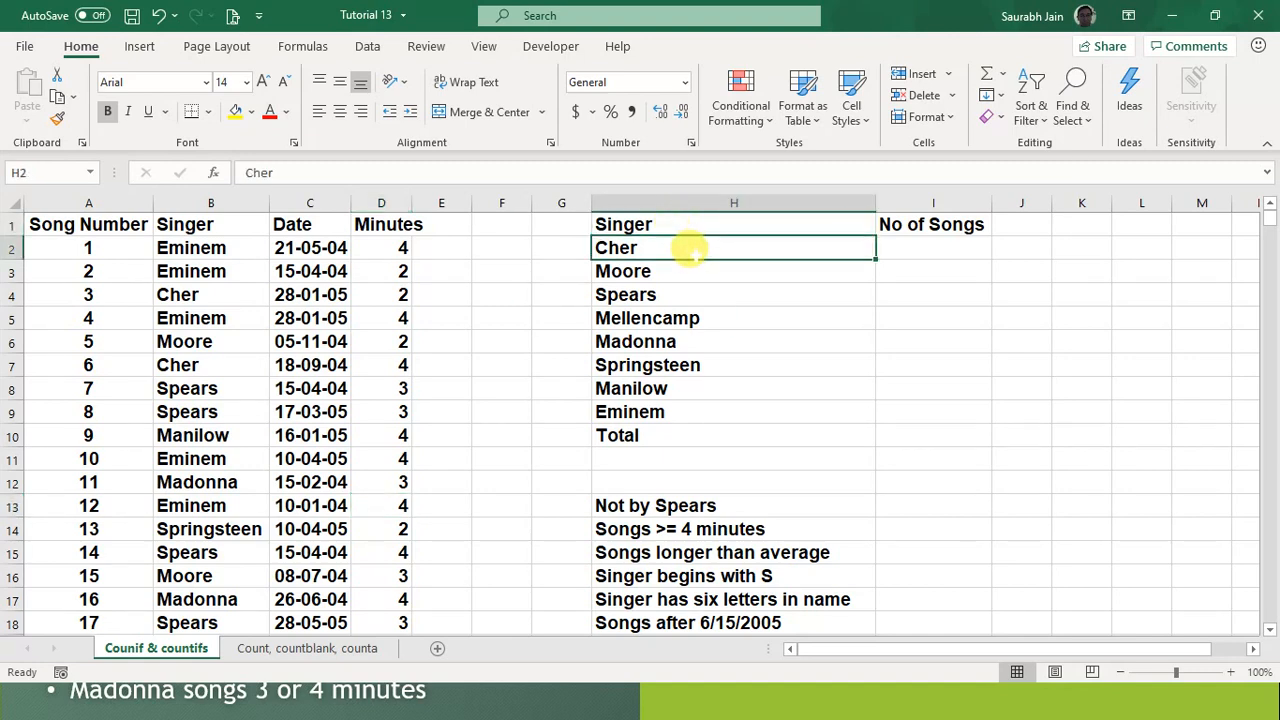
left_click_drag(693, 251, 689, 429)
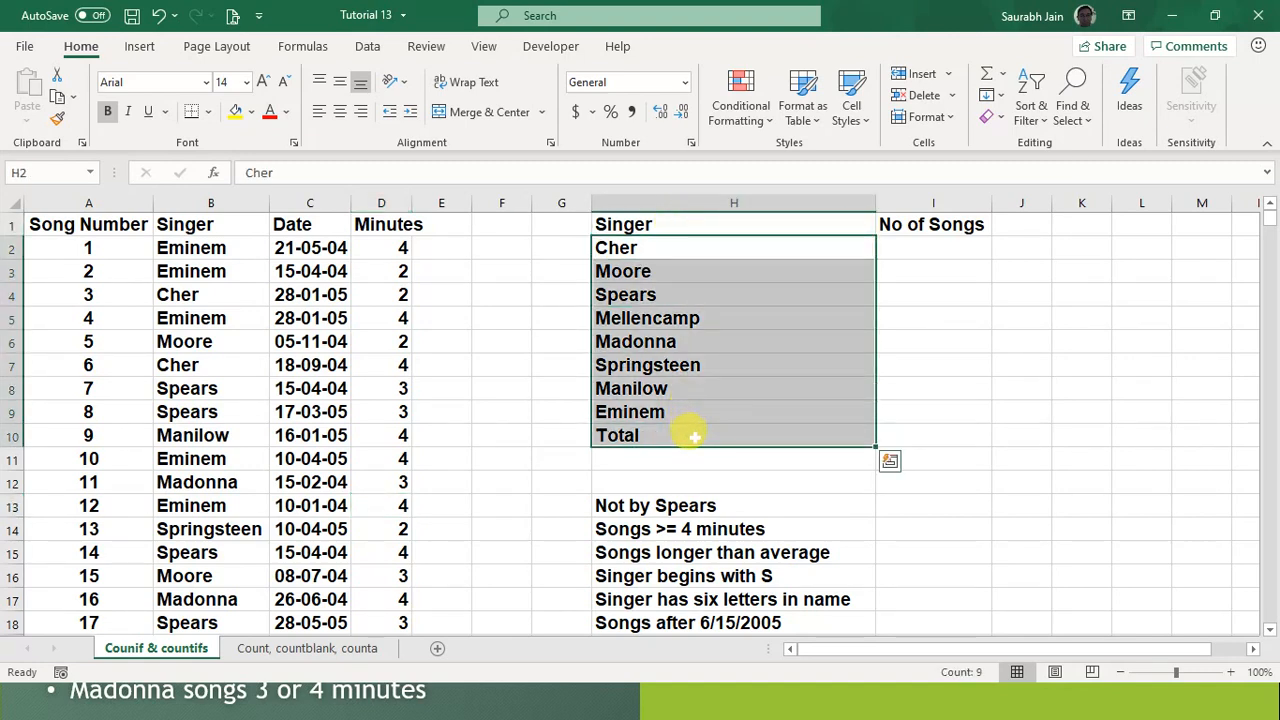
left_click(935, 246)
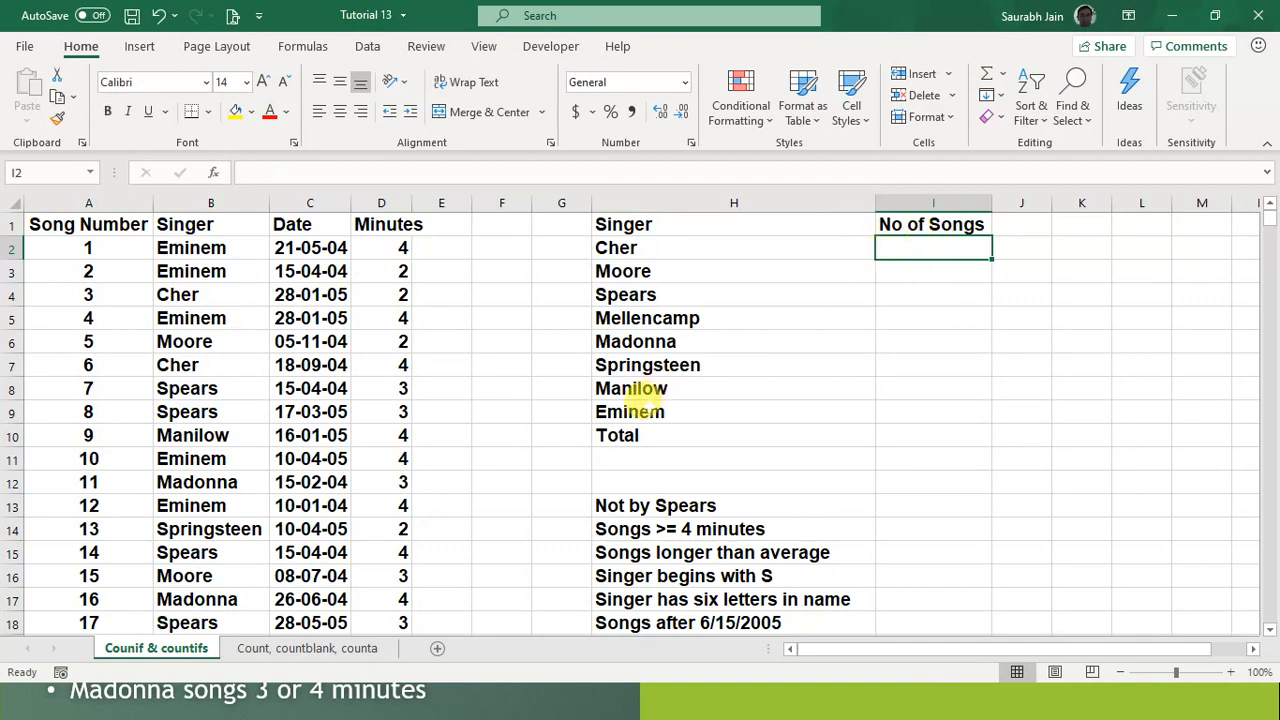
left_click(678, 366)
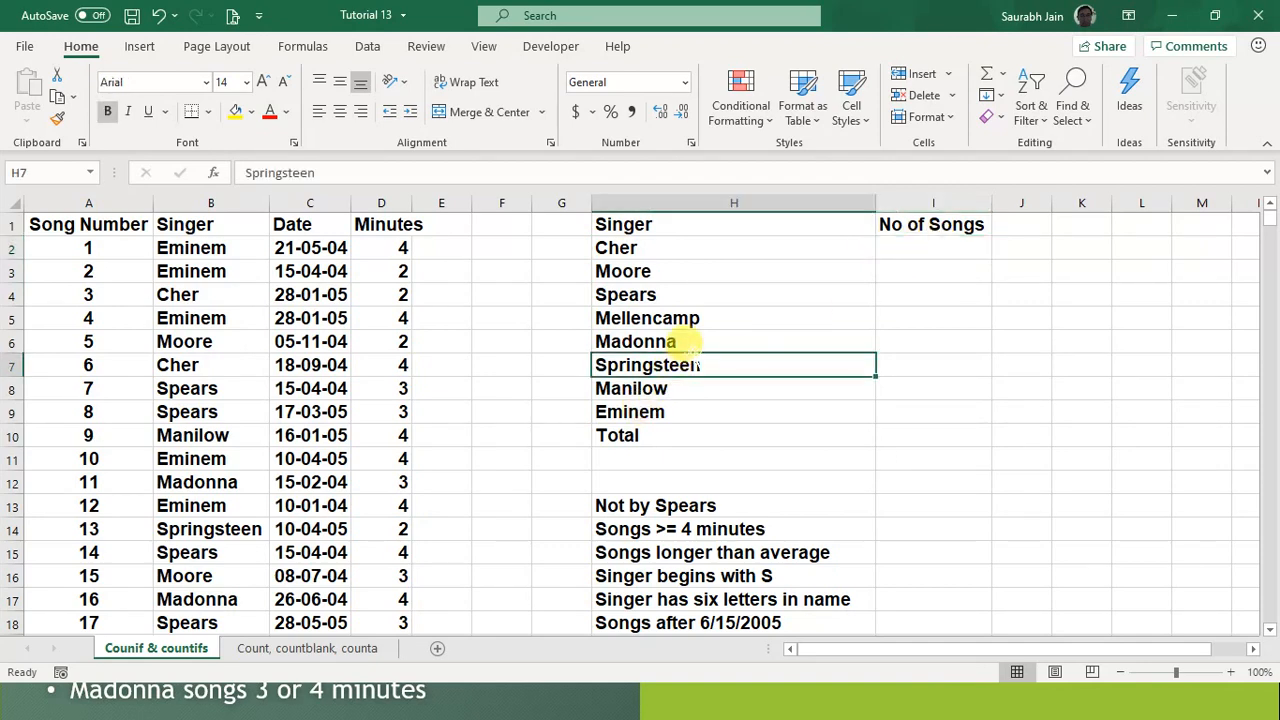
left_click(924, 248)
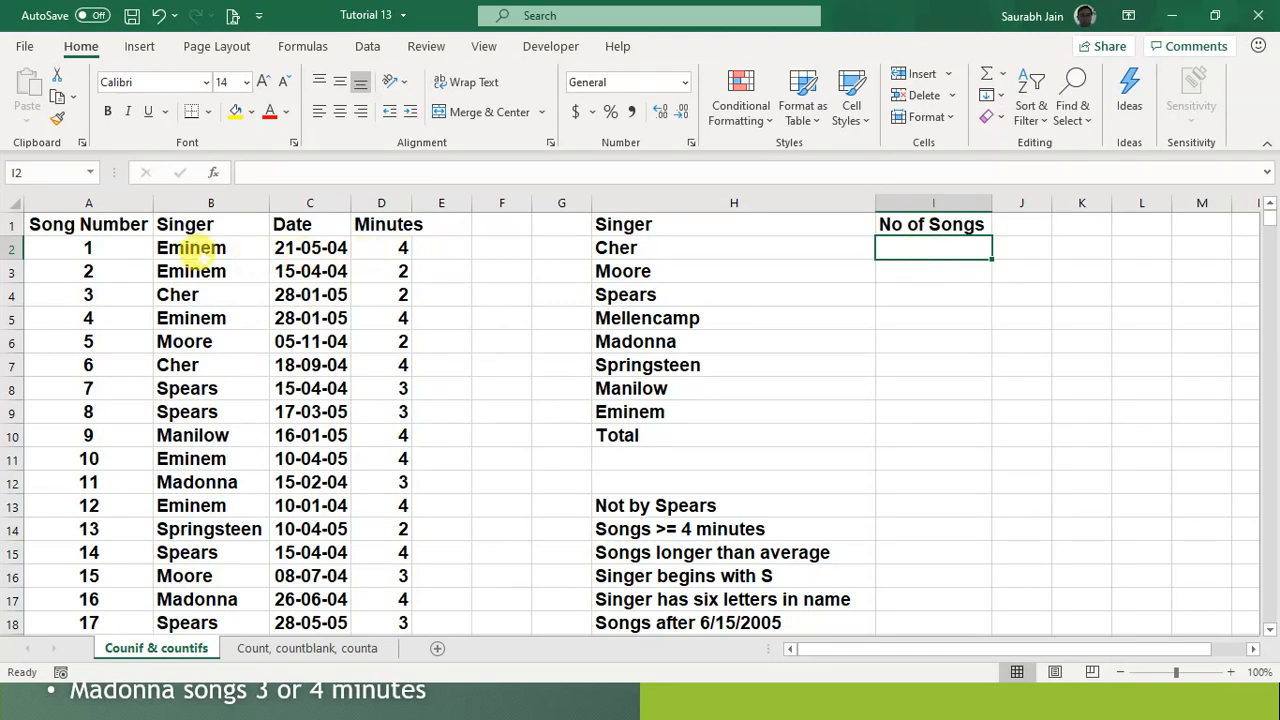
Step: Start a COUNTIF formula in I2 for Cher's songs, with the singer entries B2:B952 as the range
left_click(190, 248)
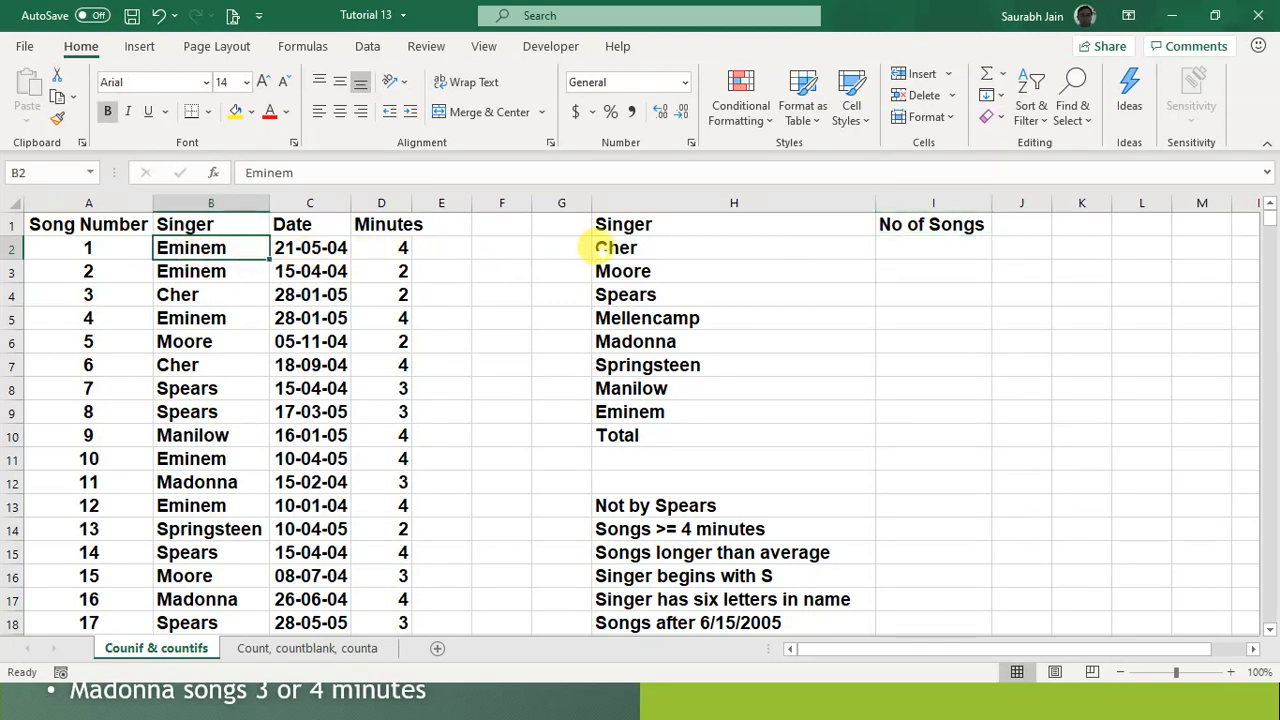
left_click(928, 248)
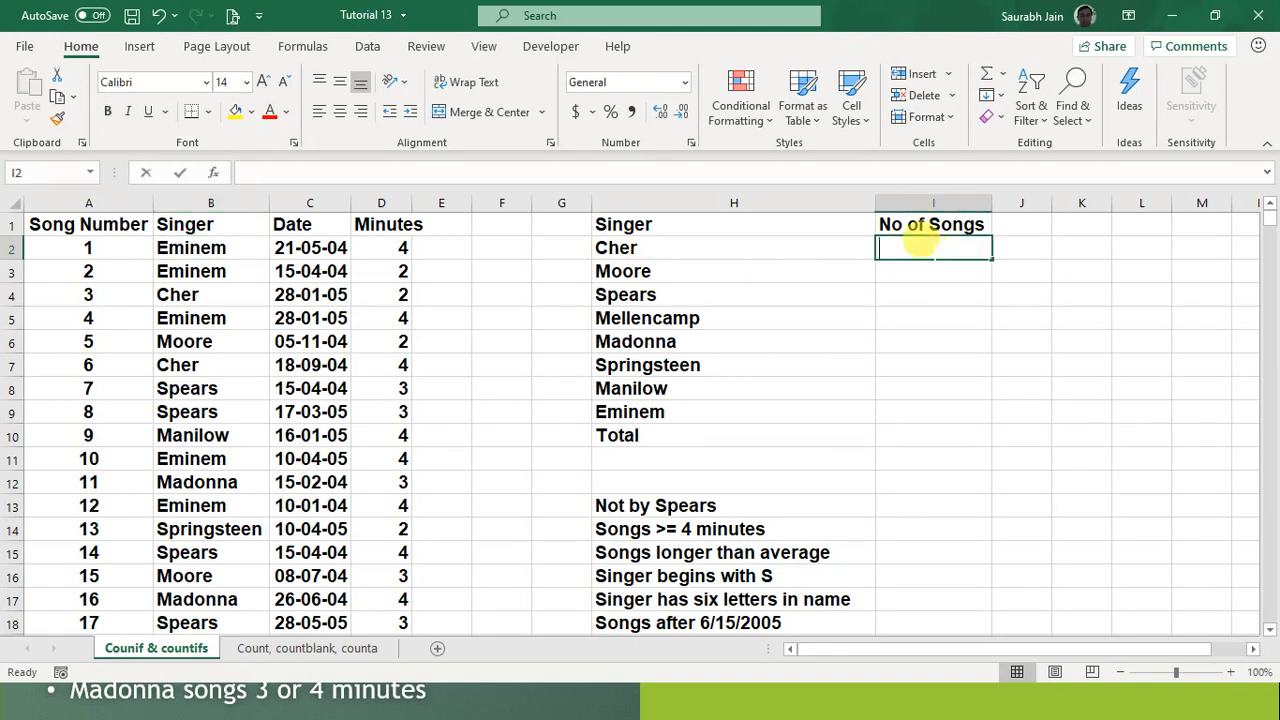
type("=c")
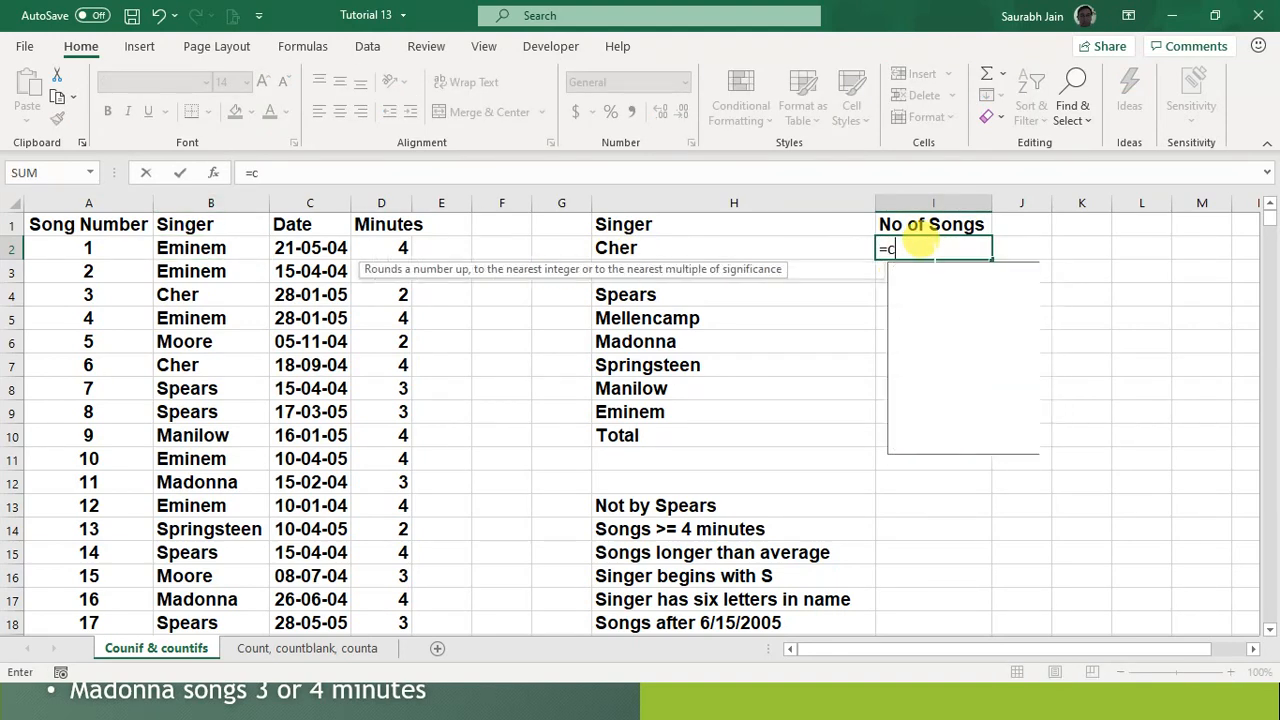
type("ountif")
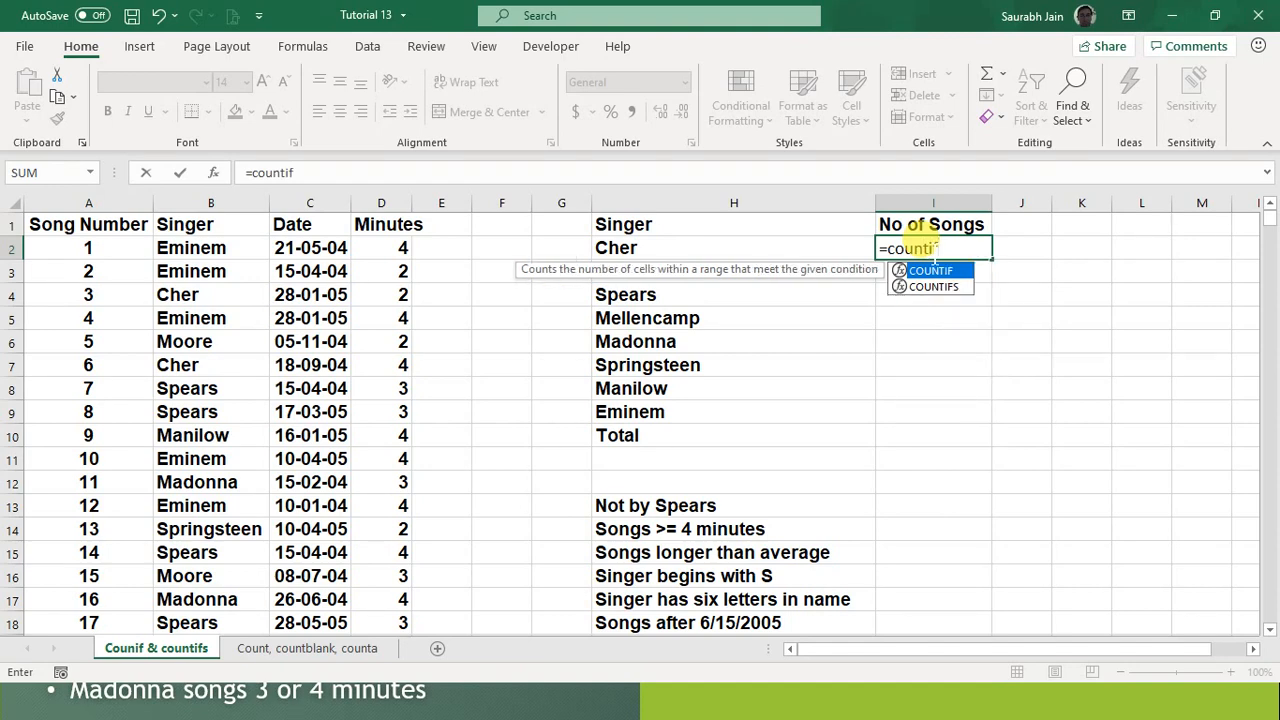
type("(")
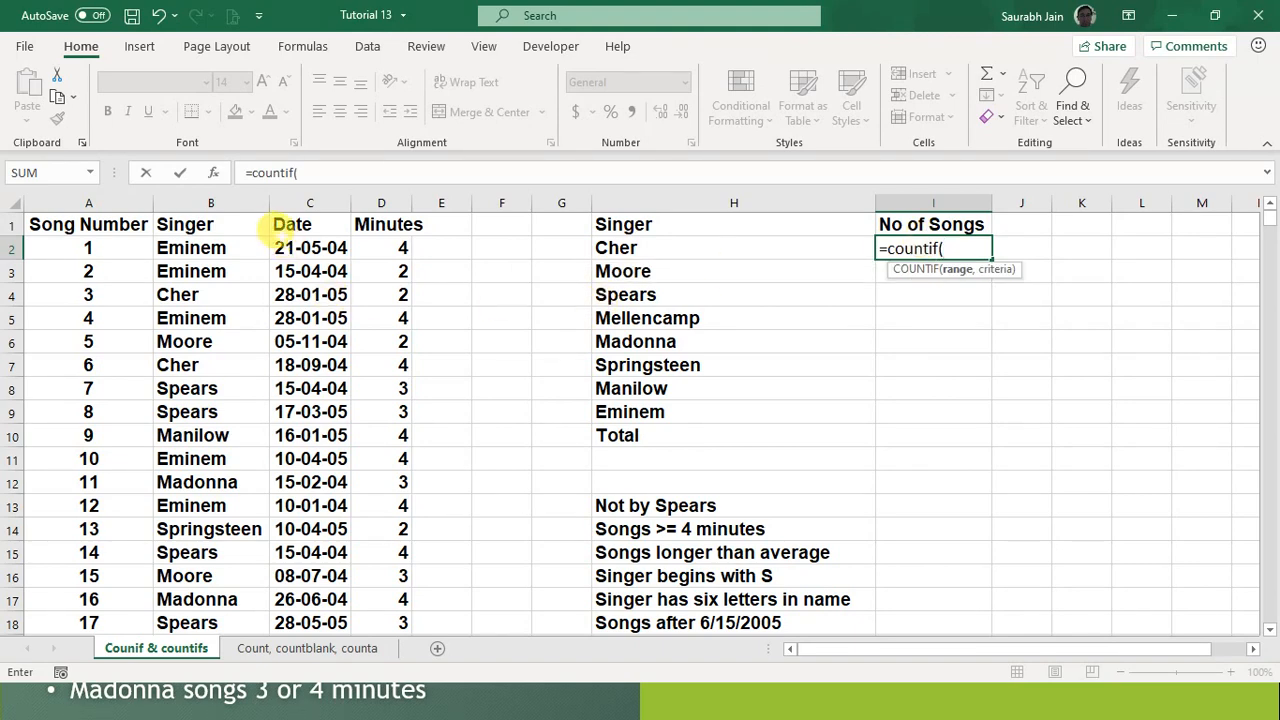
left_click(200, 248)
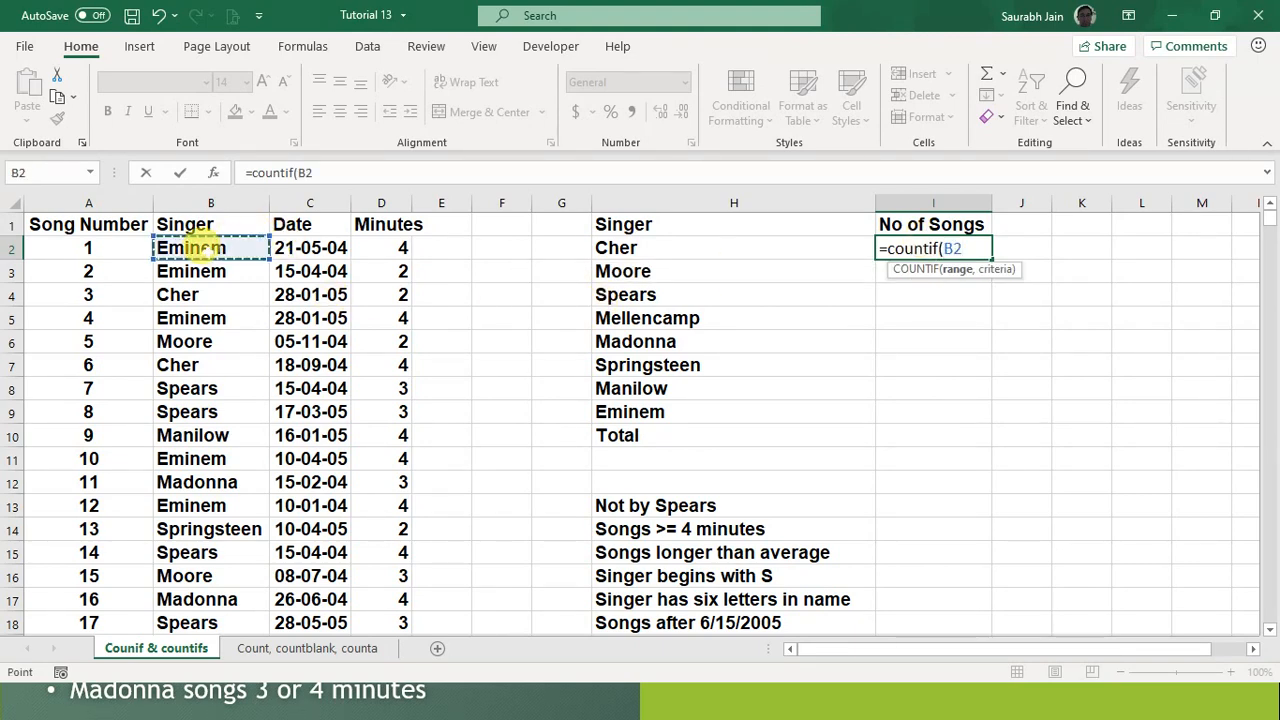
mouse_move(190, 248)
left_mouse_down()
mouse_move(177, 508)
mouse_move(190, 662)
mouse_move(186, 309)
mouse_move(171, 248)
mouse_move(192, 246)
left_mouse_up()
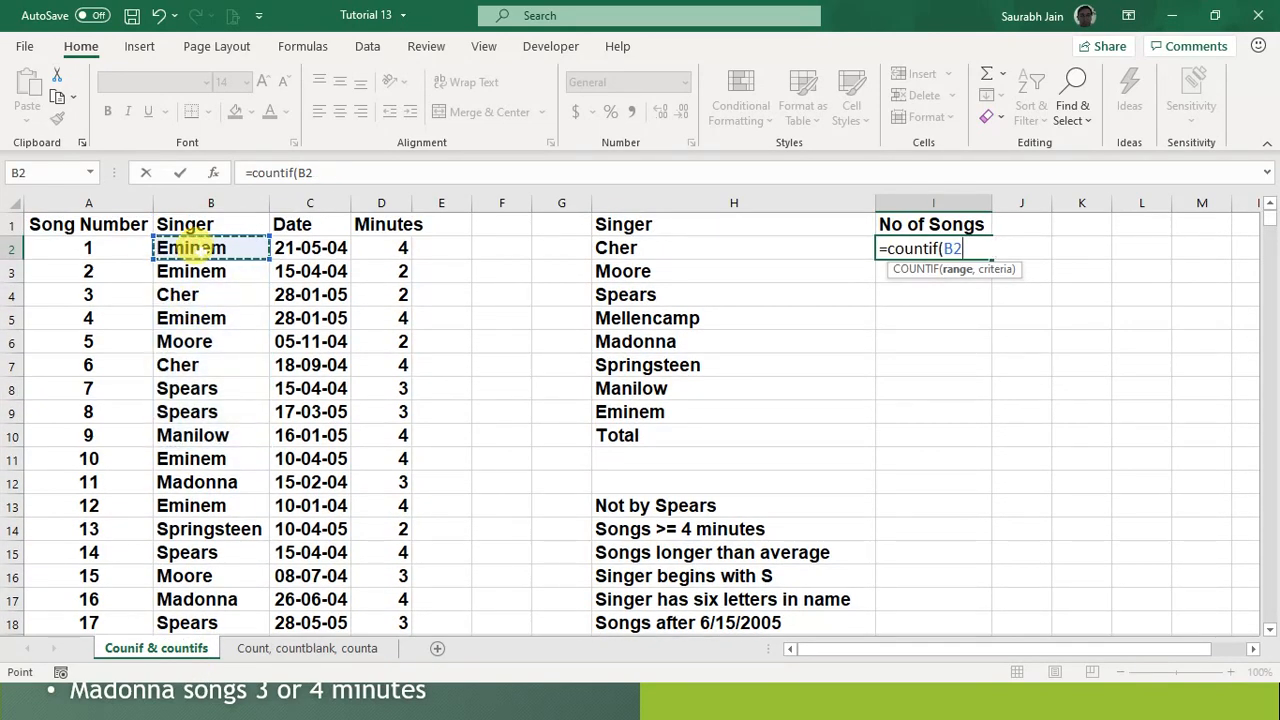
key("ctrl+shift+Down")
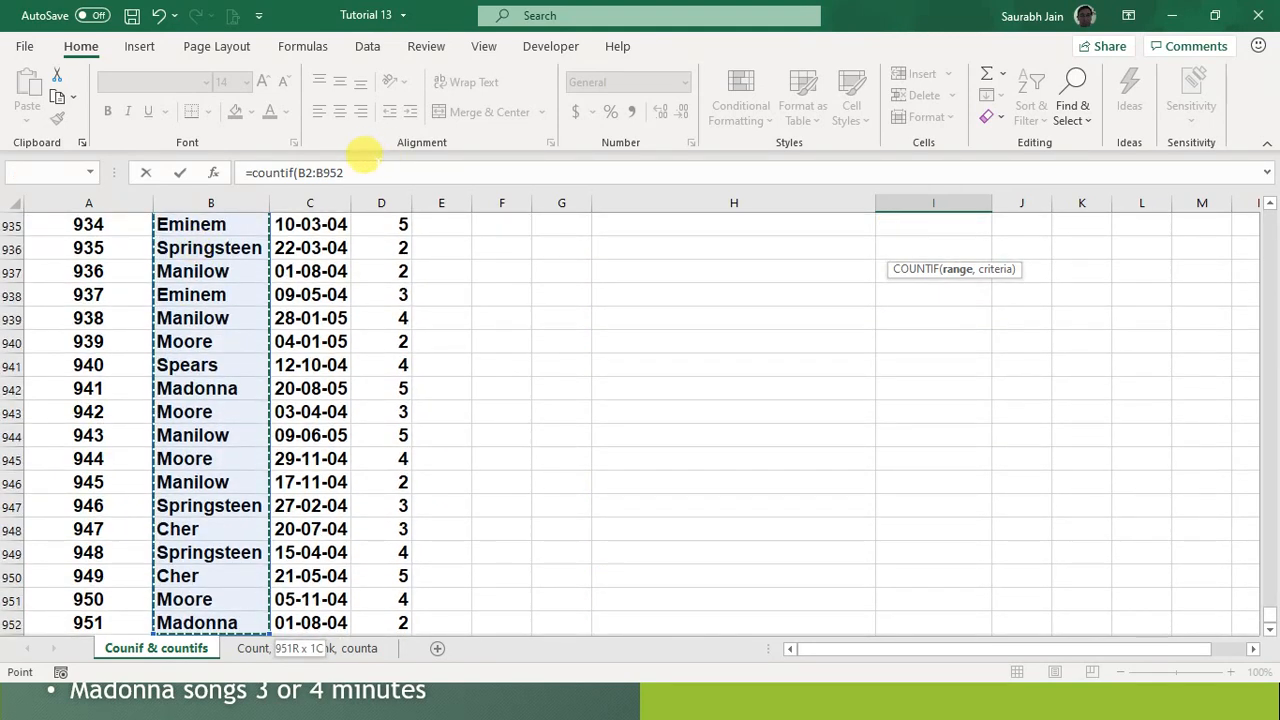
left_click(363, 168)
type(",")
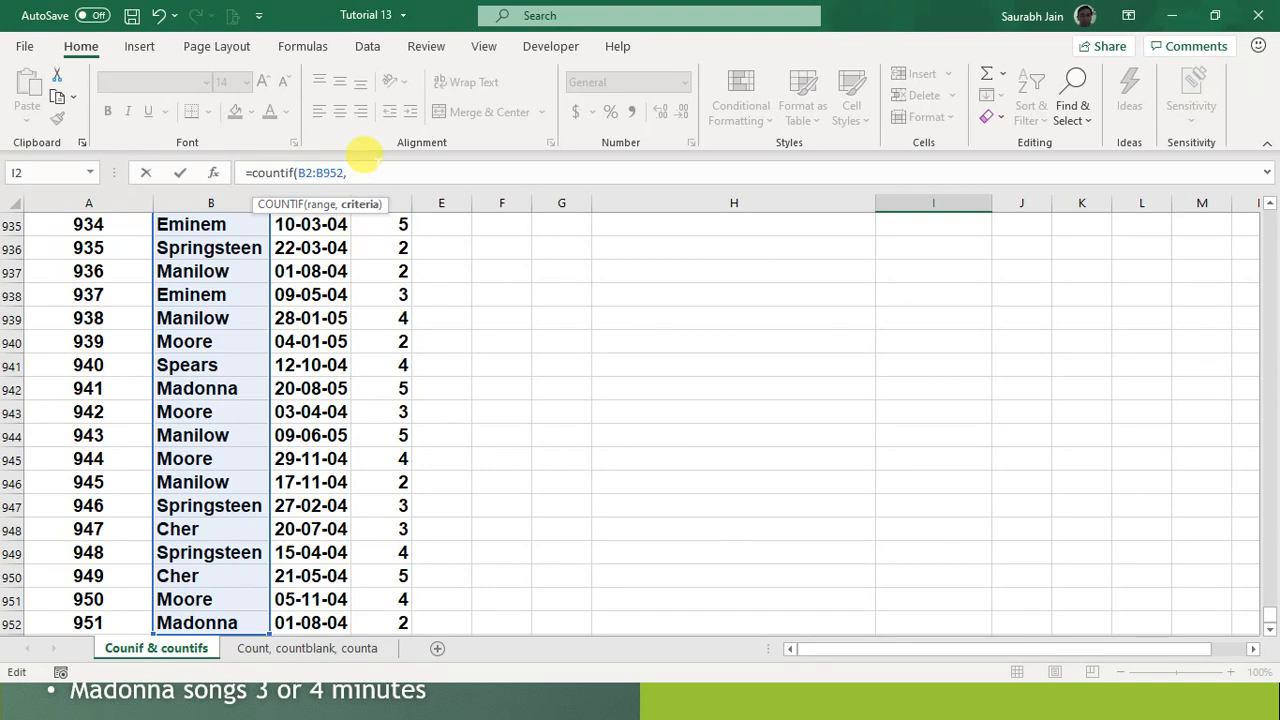
Step: Use the singer name in H2 as the criteria, complete the COUNTIF formula in I2, and check it
scroll(666, 337, "up", 20)
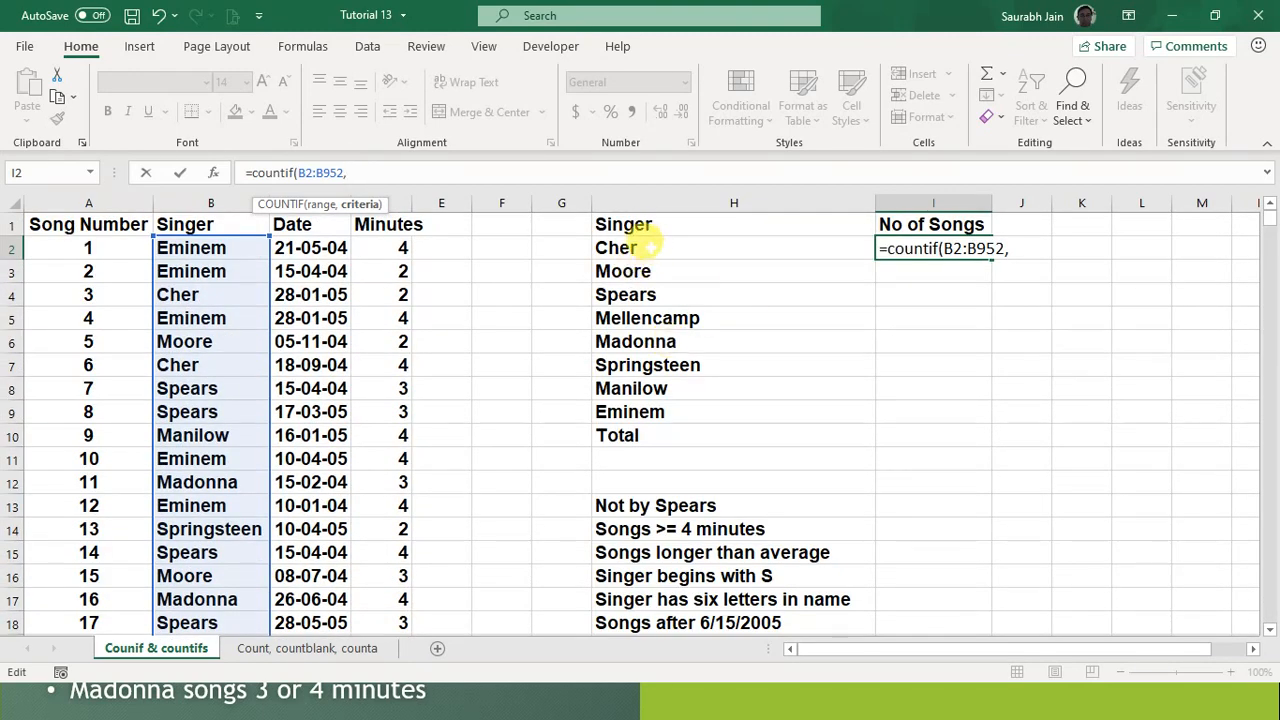
left_click(645, 242)
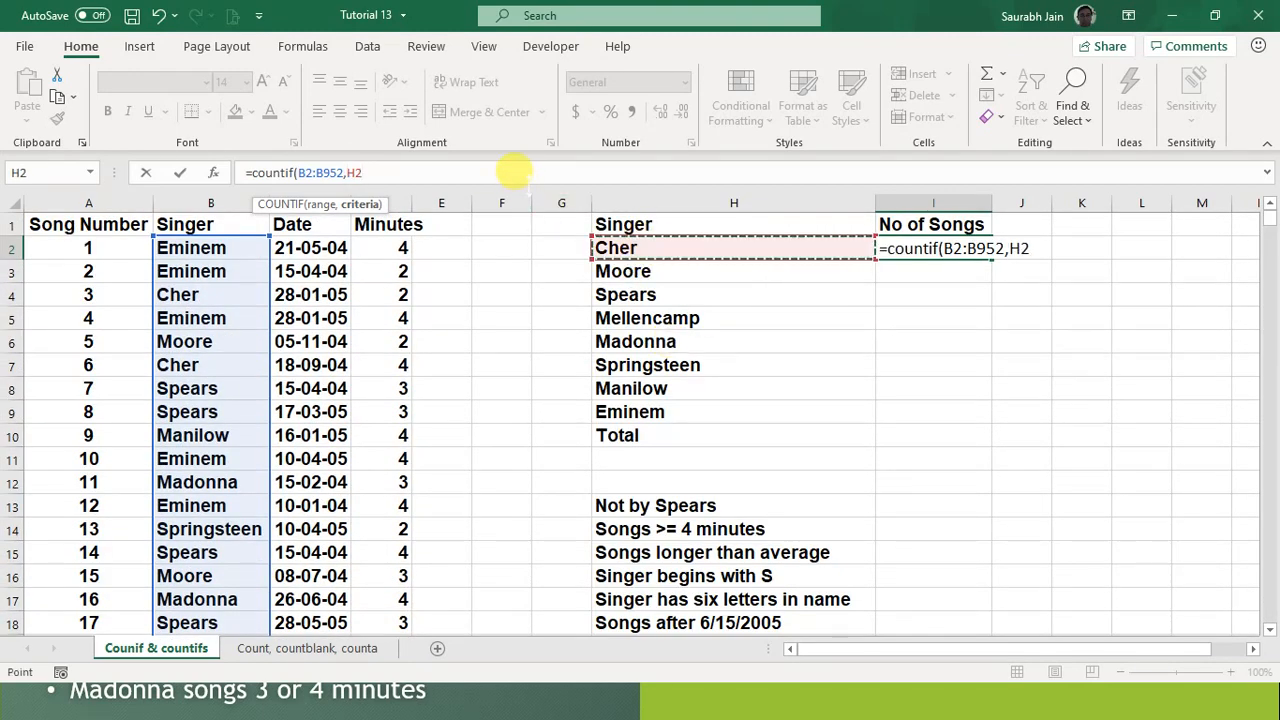
left_click(512, 172)
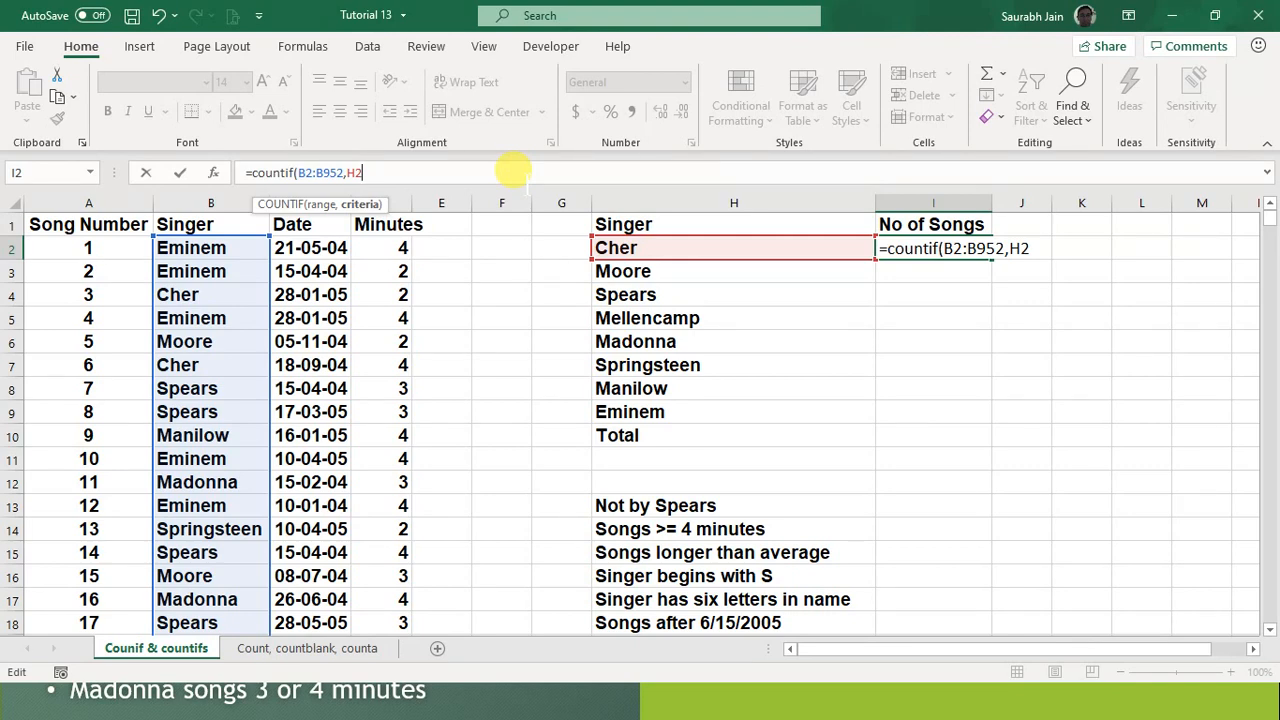
type(")")
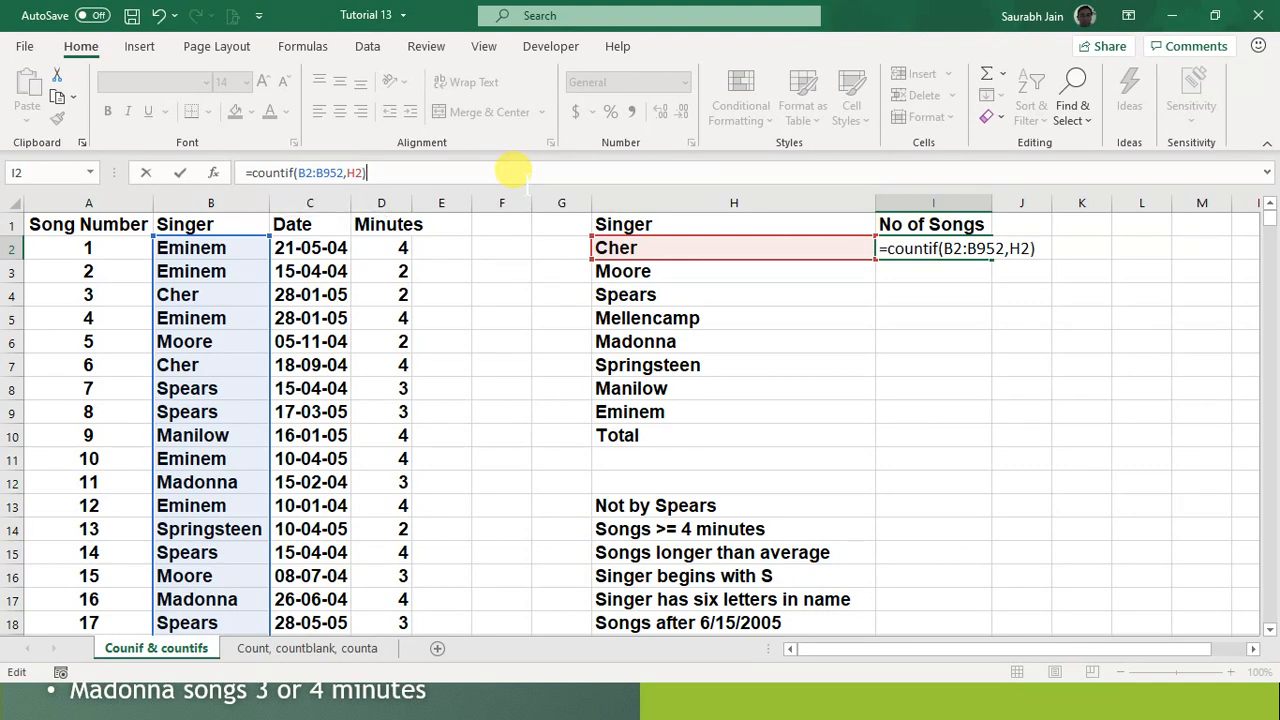
key("Return")
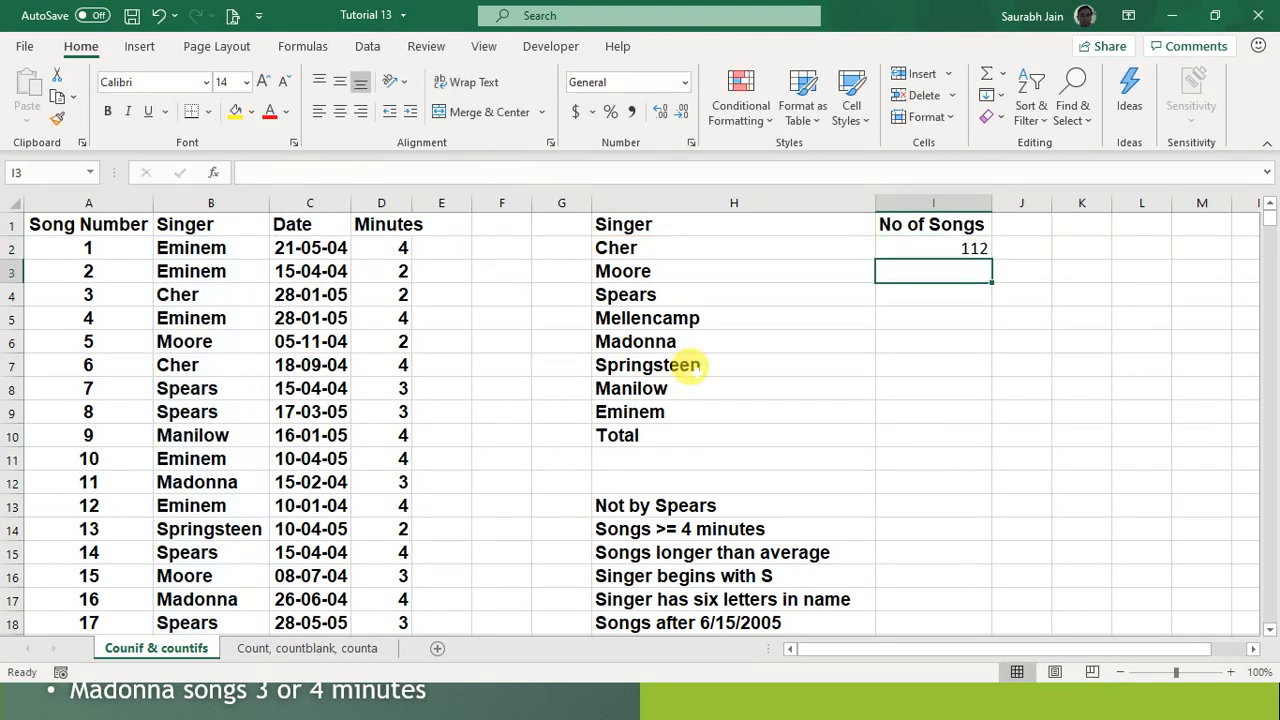
left_click(945, 249)
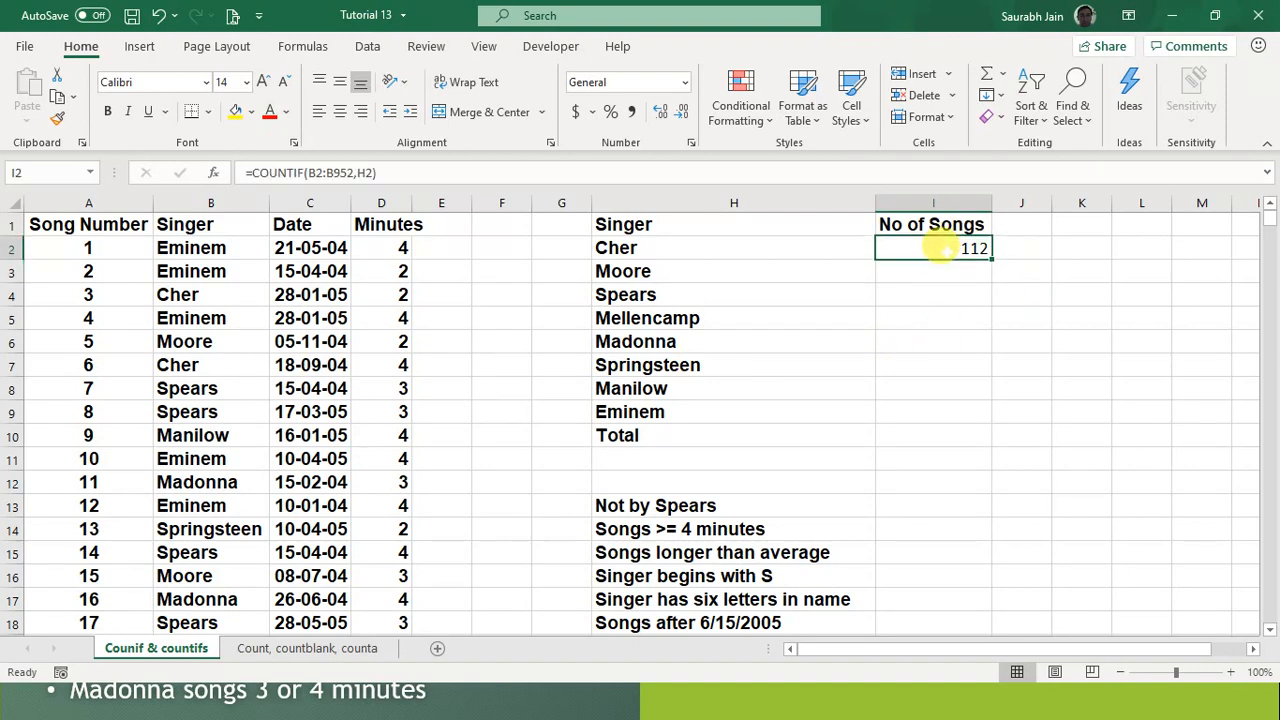
Step: Copy the COUNTIF formula from I2 down to I3 and check which range the copied formula refers to
left_click(918, 270)
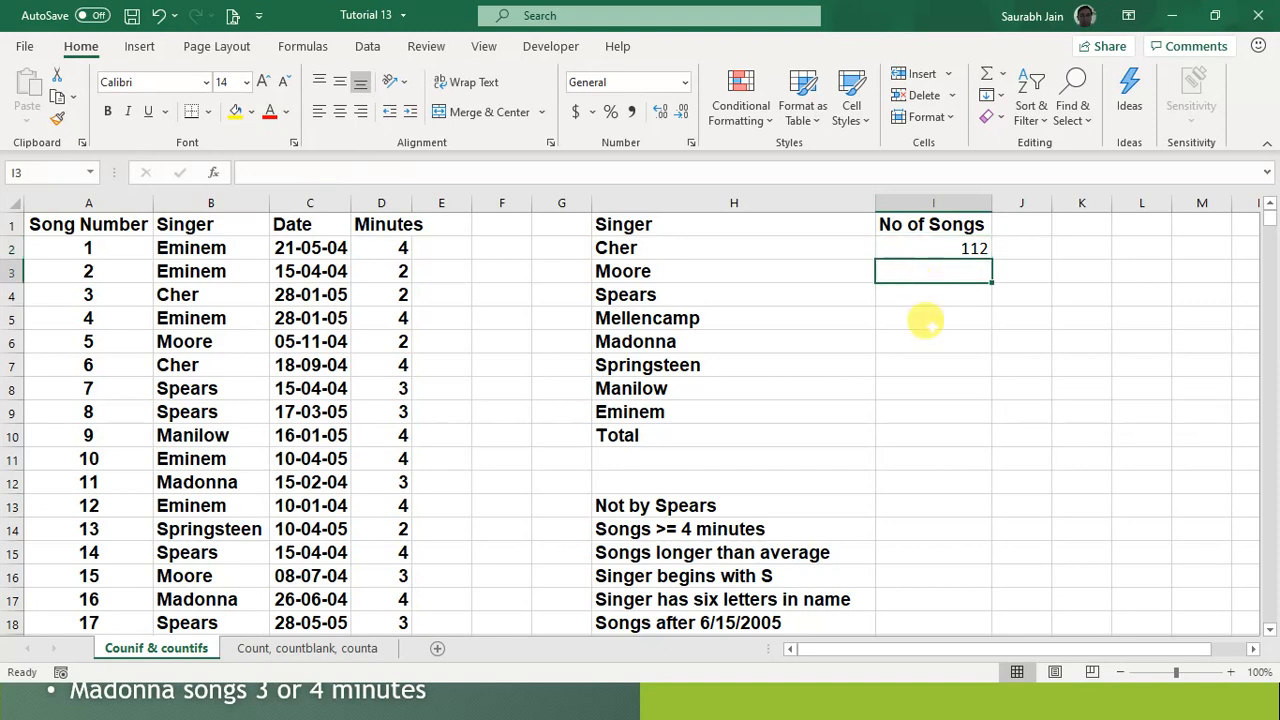
left_click(929, 362)
left_click(930, 264)
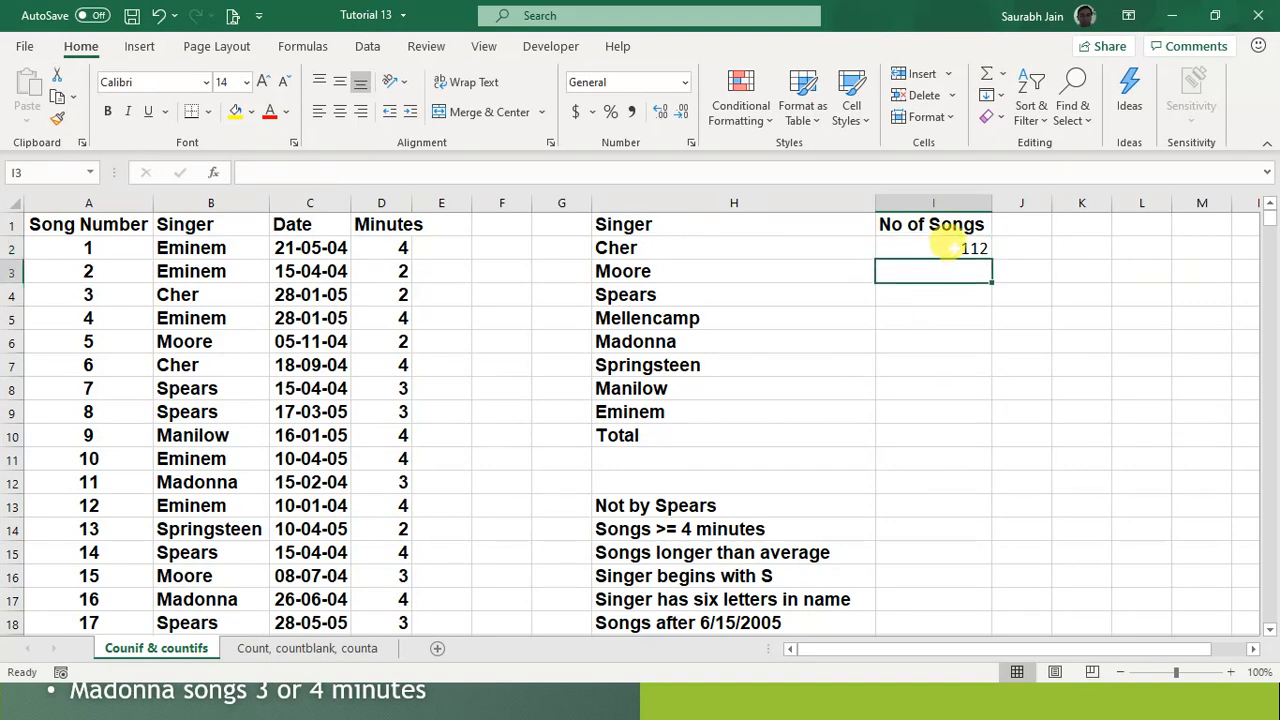
left_click(934, 249)
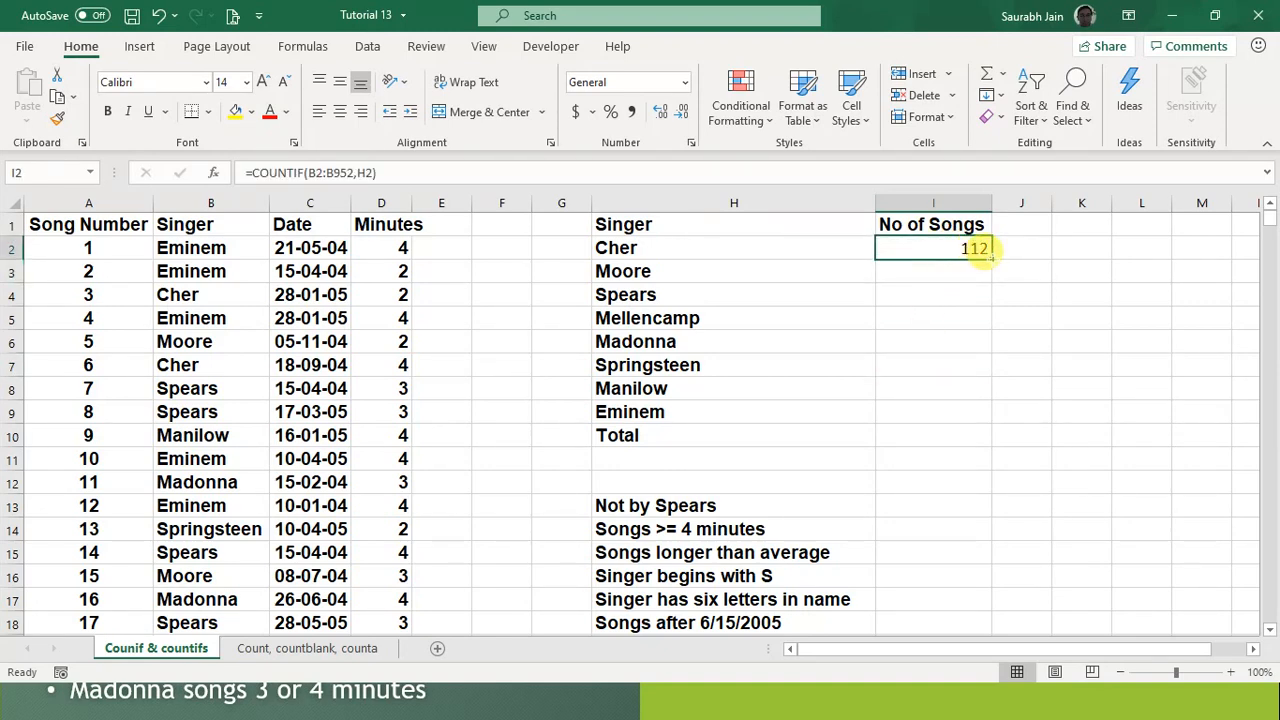
left_click_drag(987, 257, 985, 282)
left_click(900, 355)
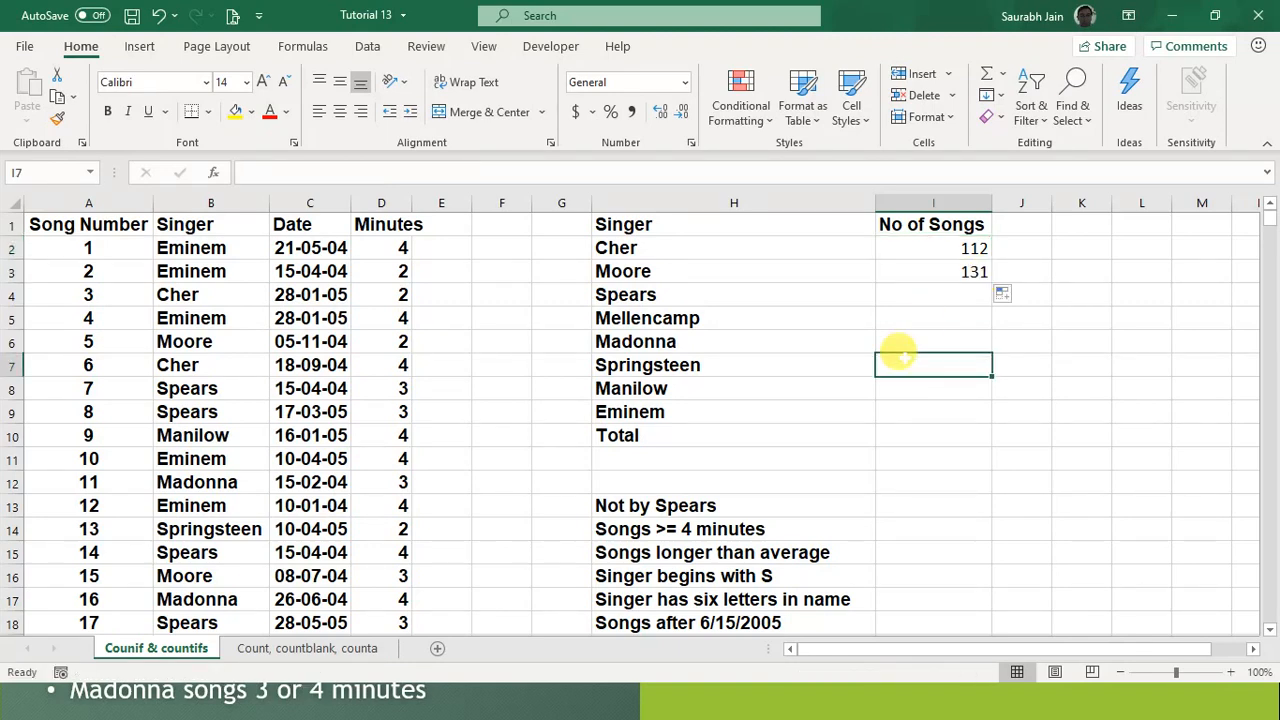
left_click(970, 272)
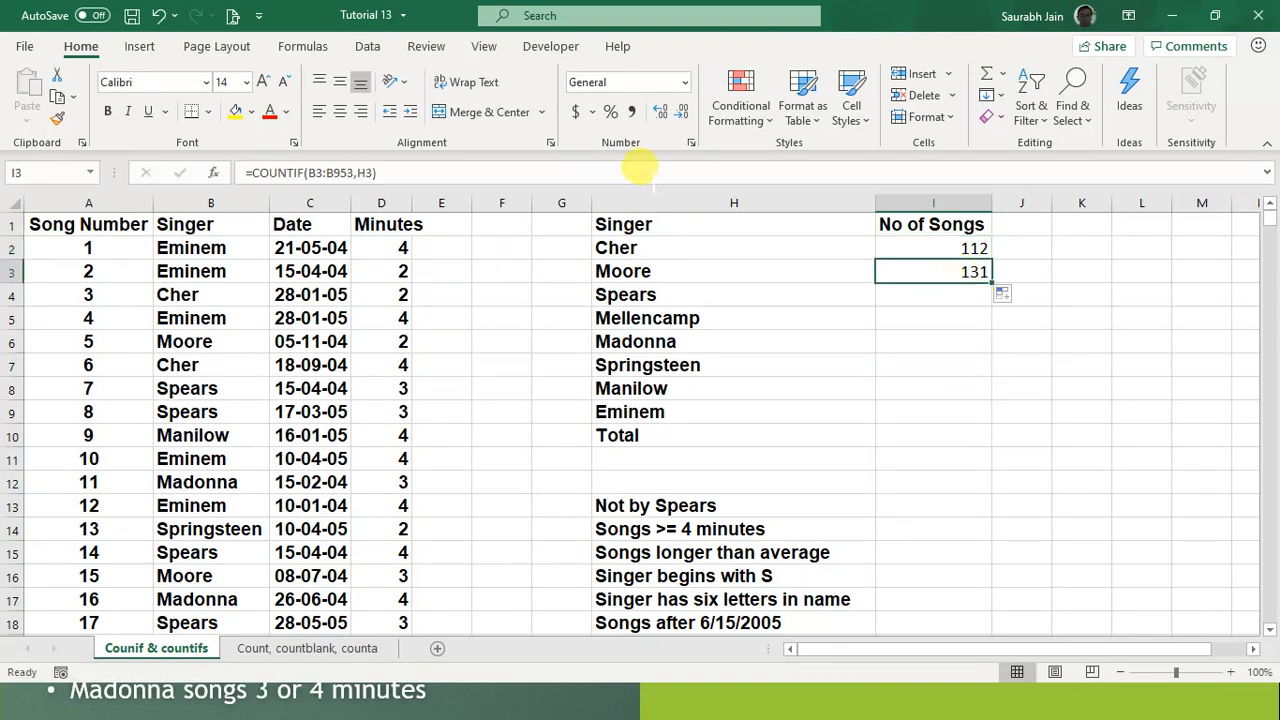
left_click(573, 165)
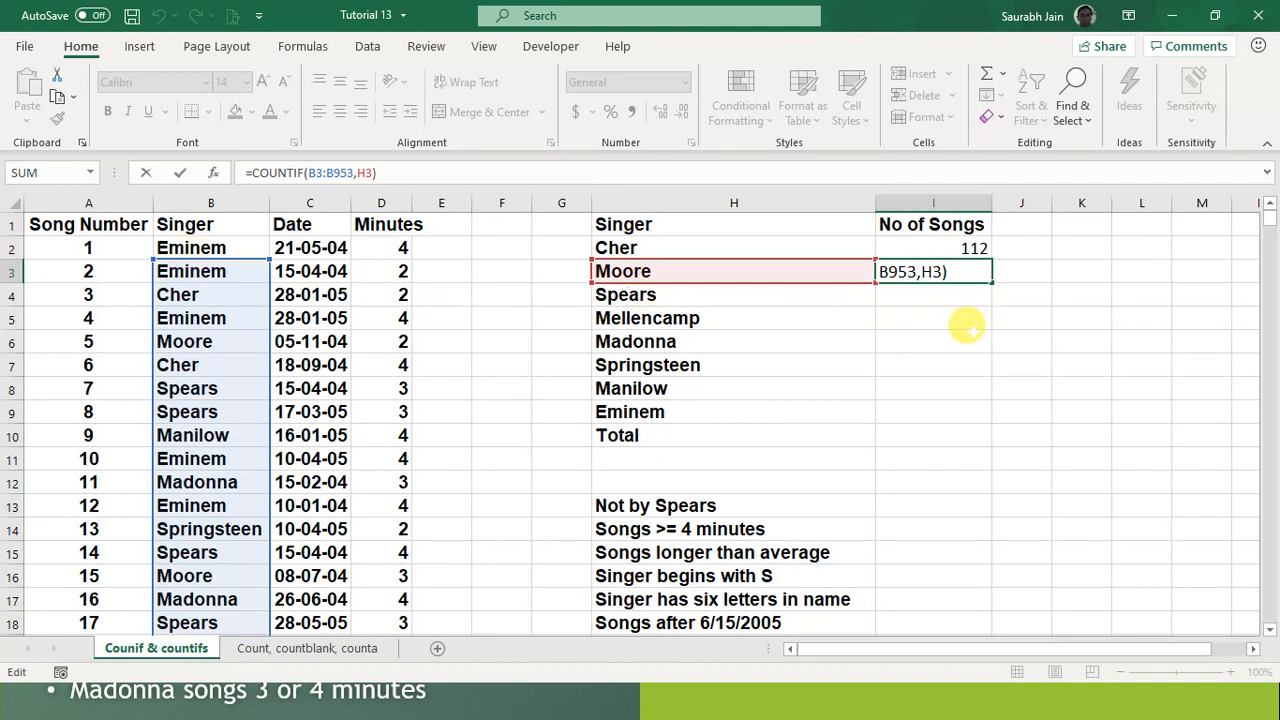
key("ctrl+Return")
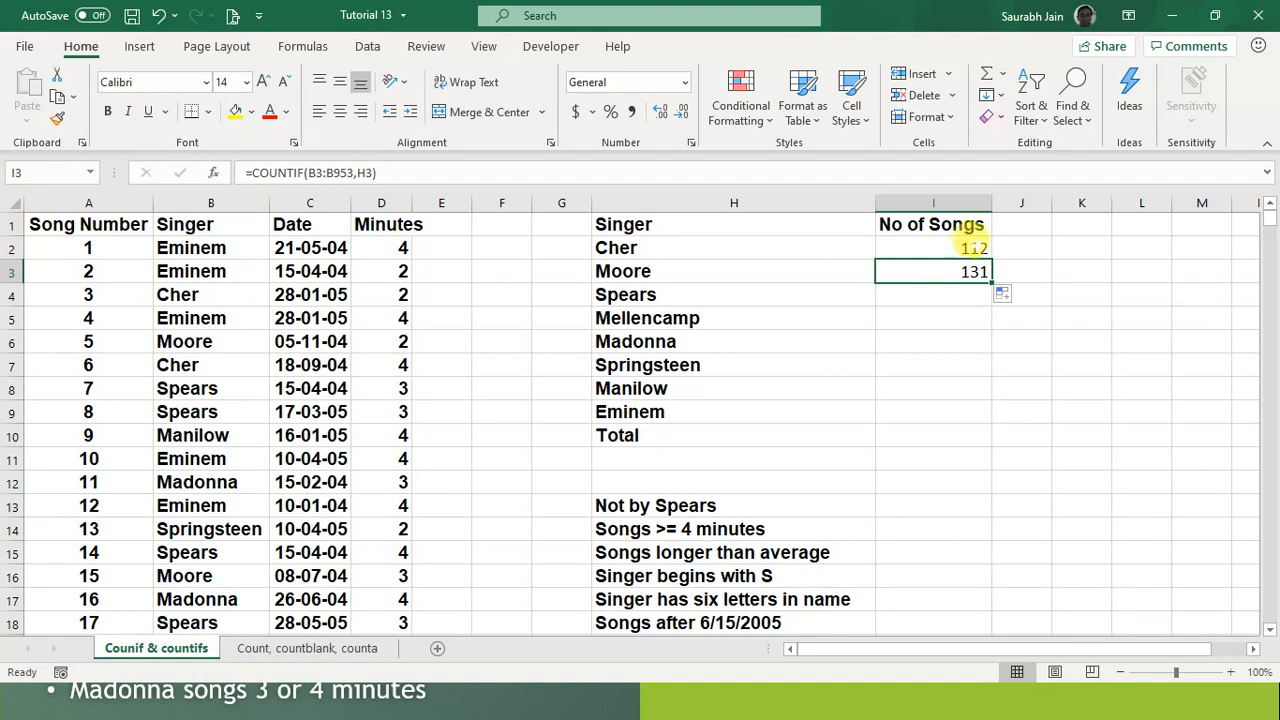
Step: Make the range in the I2 COUNTIF formula absolute as $B$2:$B$952, keeping H2 relative
left_click(963, 247)
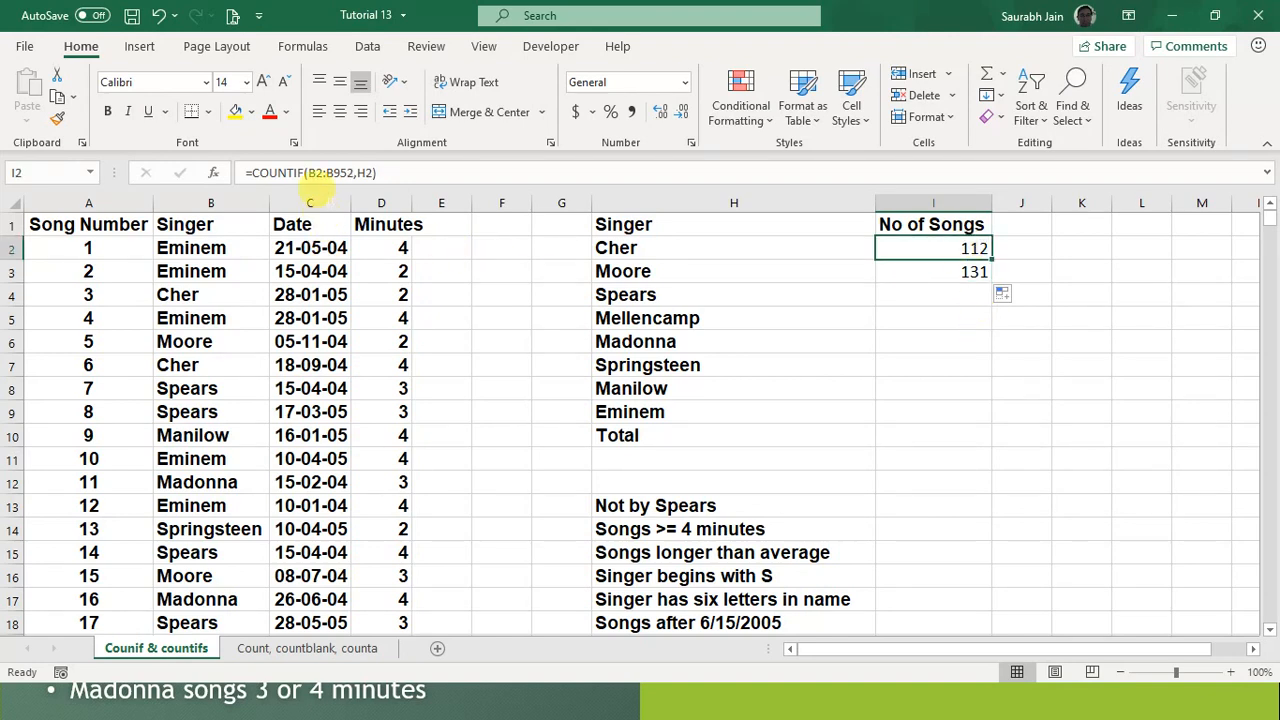
left_click(328, 173)
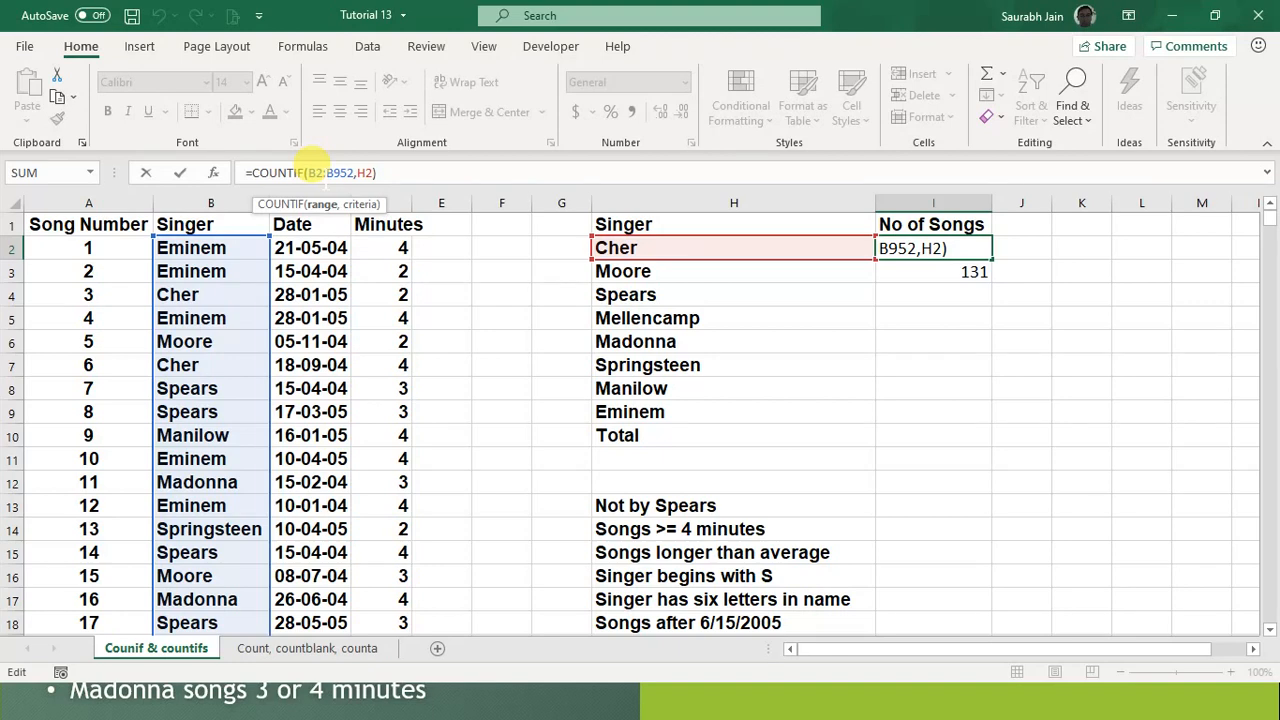
key("F4")
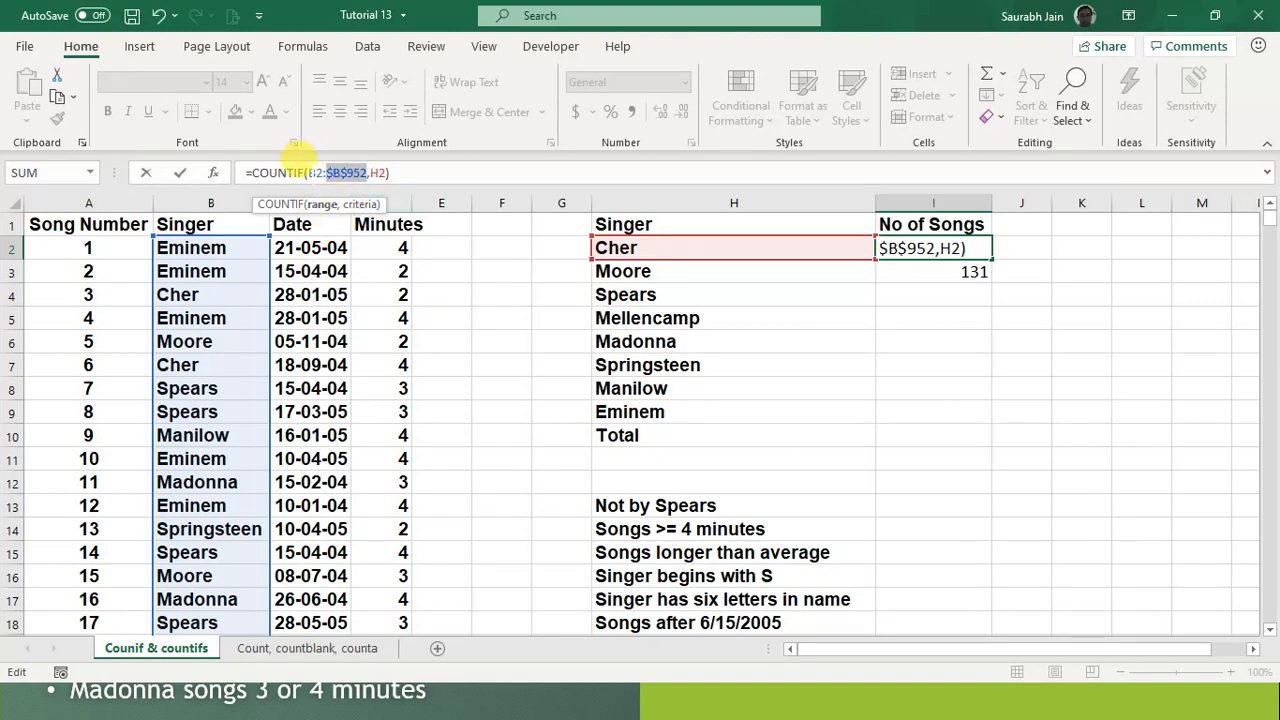
key("Left")
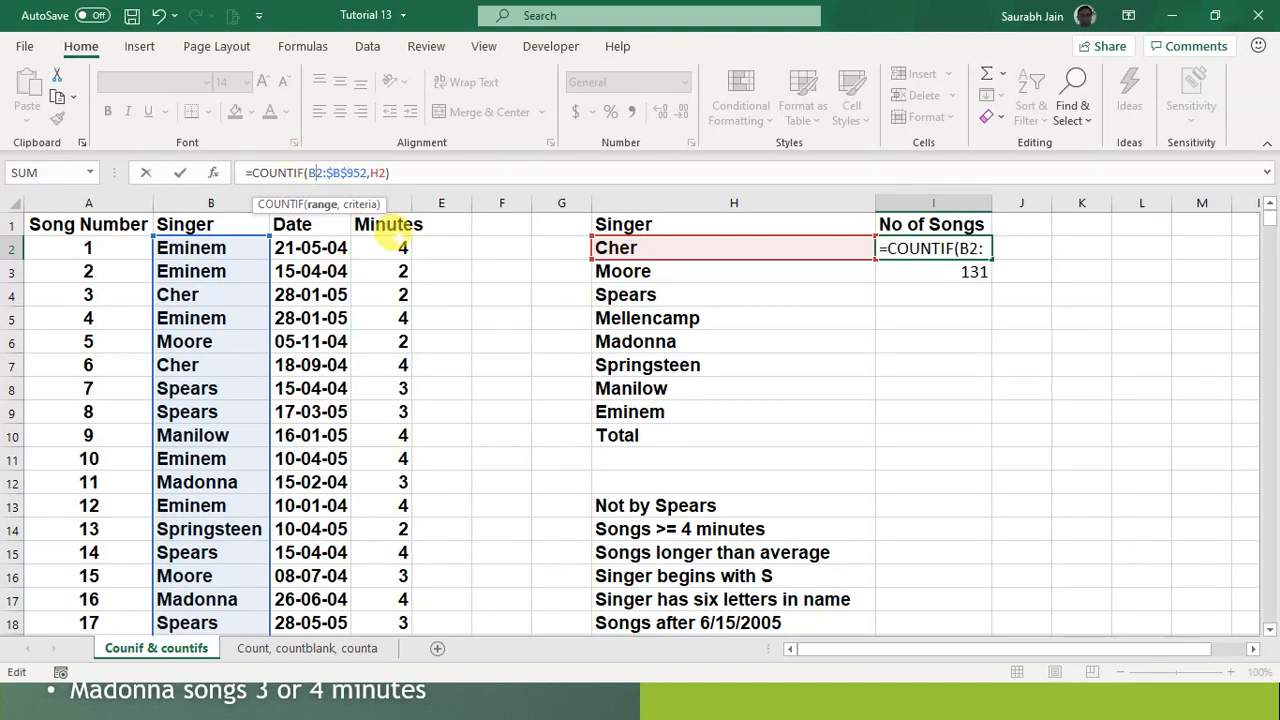
key("F4")
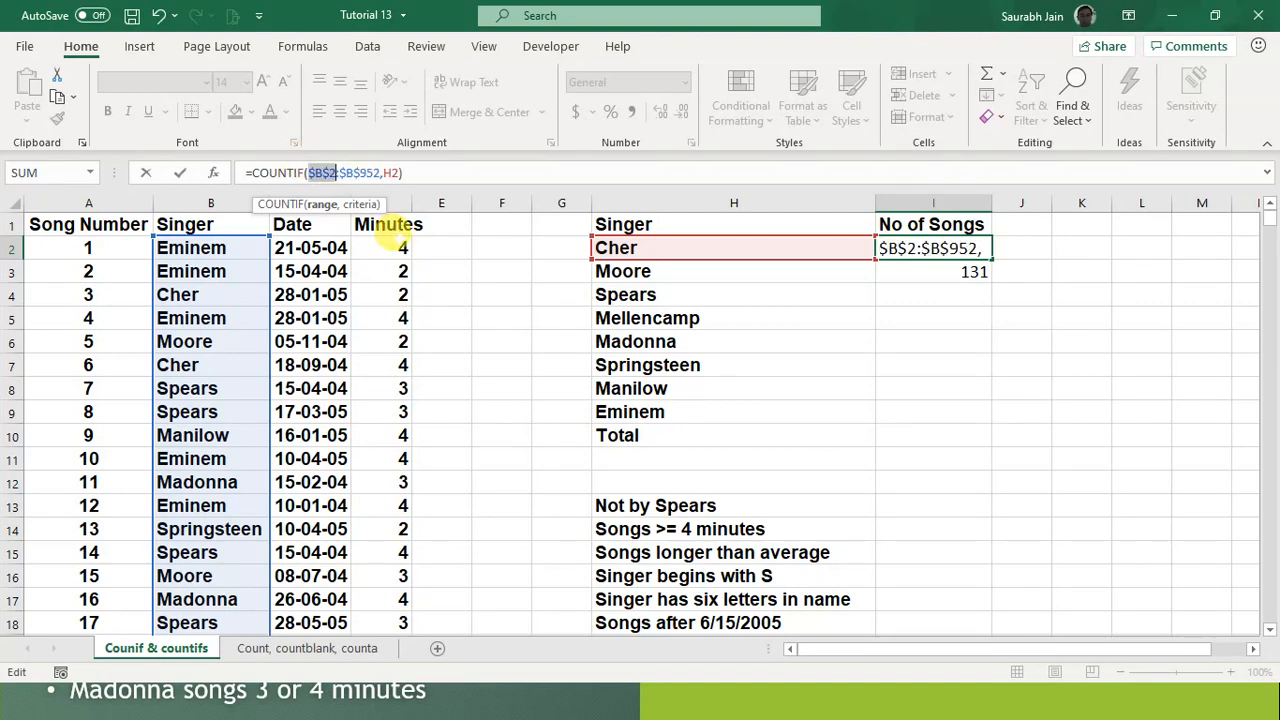
key("End")
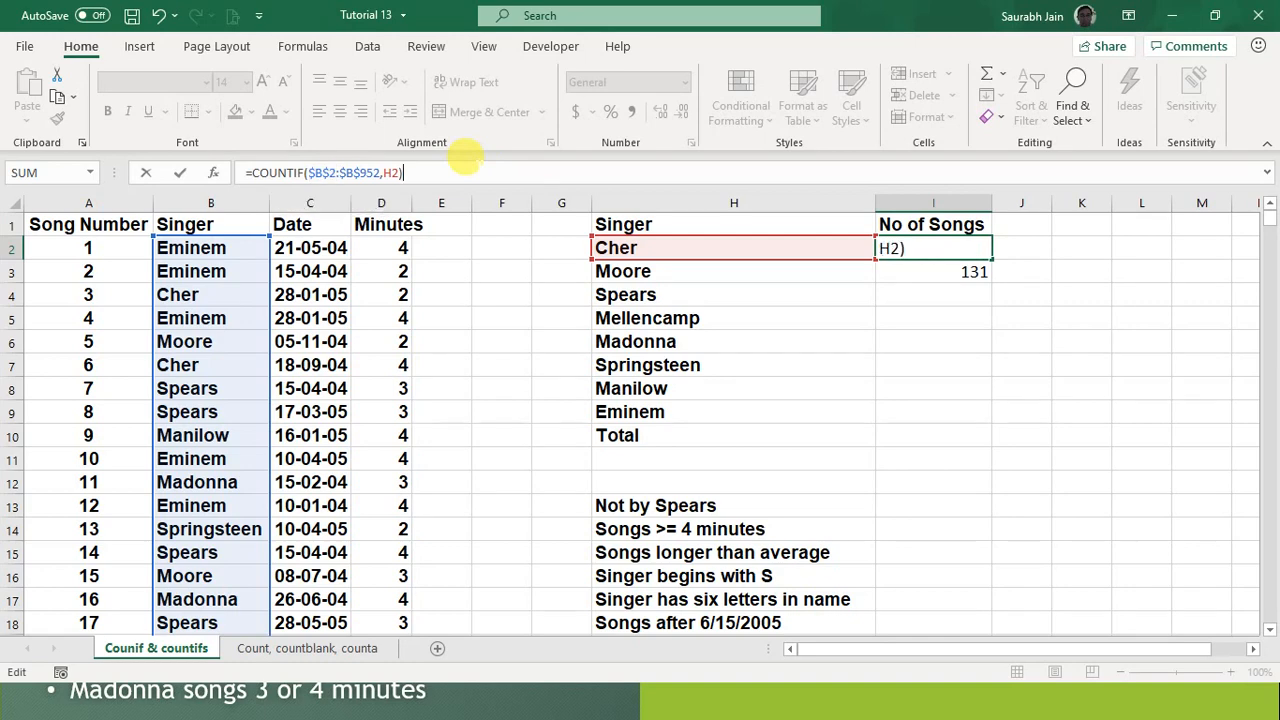
key("Return")
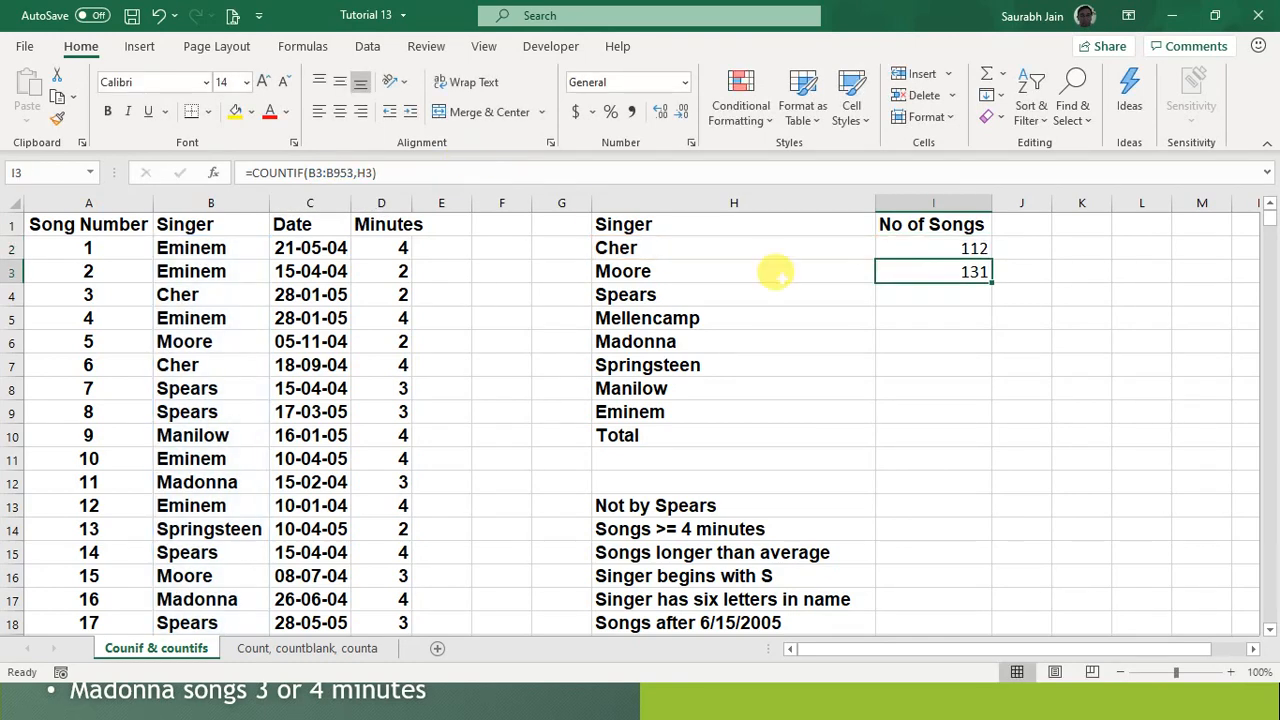
Step: Fill the COUNTIF formula from I2 down to I9 for all singers and check the references in I3
left_click(945, 245)
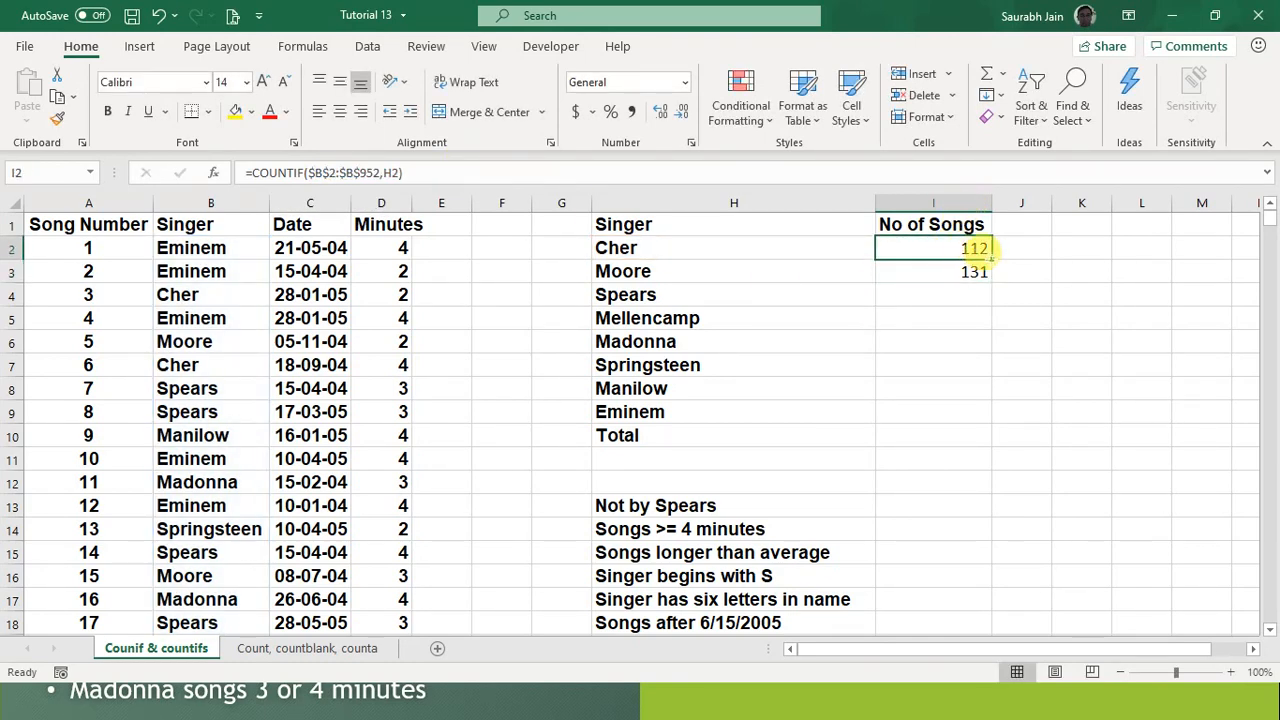
left_click_drag(989, 252, 980, 420)
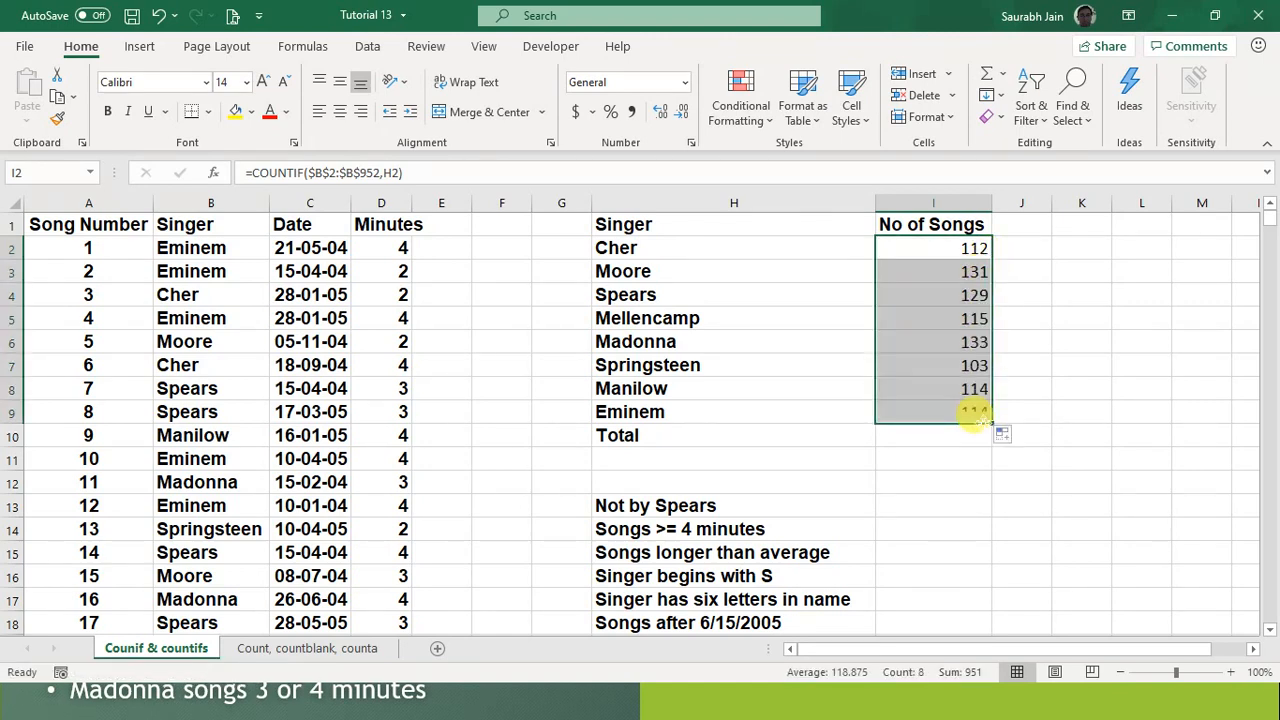
left_click(1082, 341)
left_click(945, 268)
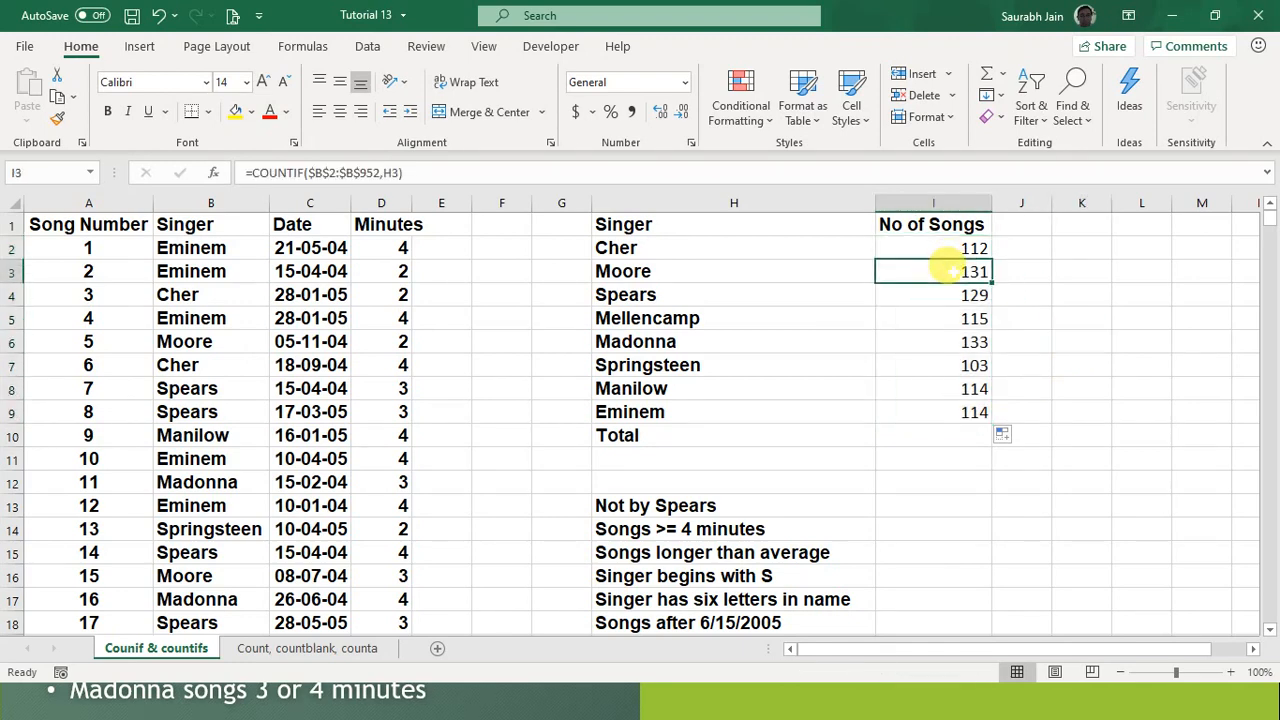
left_click(655, 170)
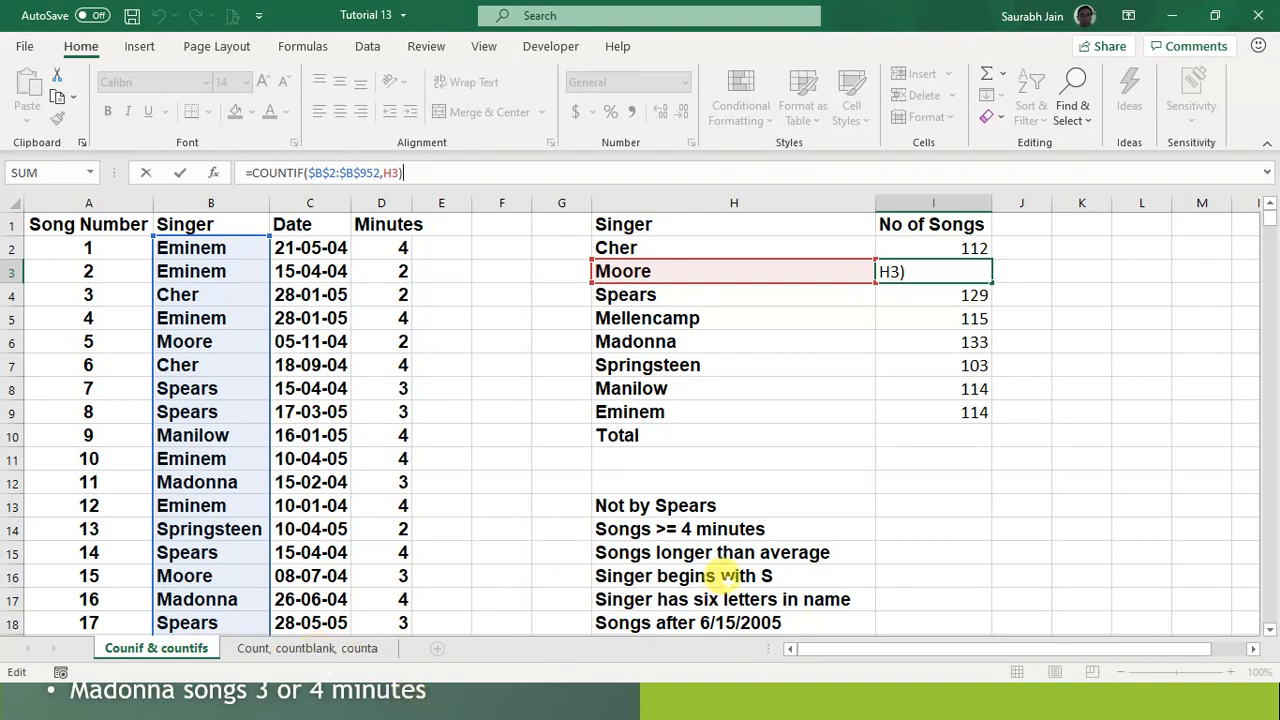
Step: Total the song counts of all singers in I10 with the formula =SUM(I2:I9) and check it
left_click(945, 435)
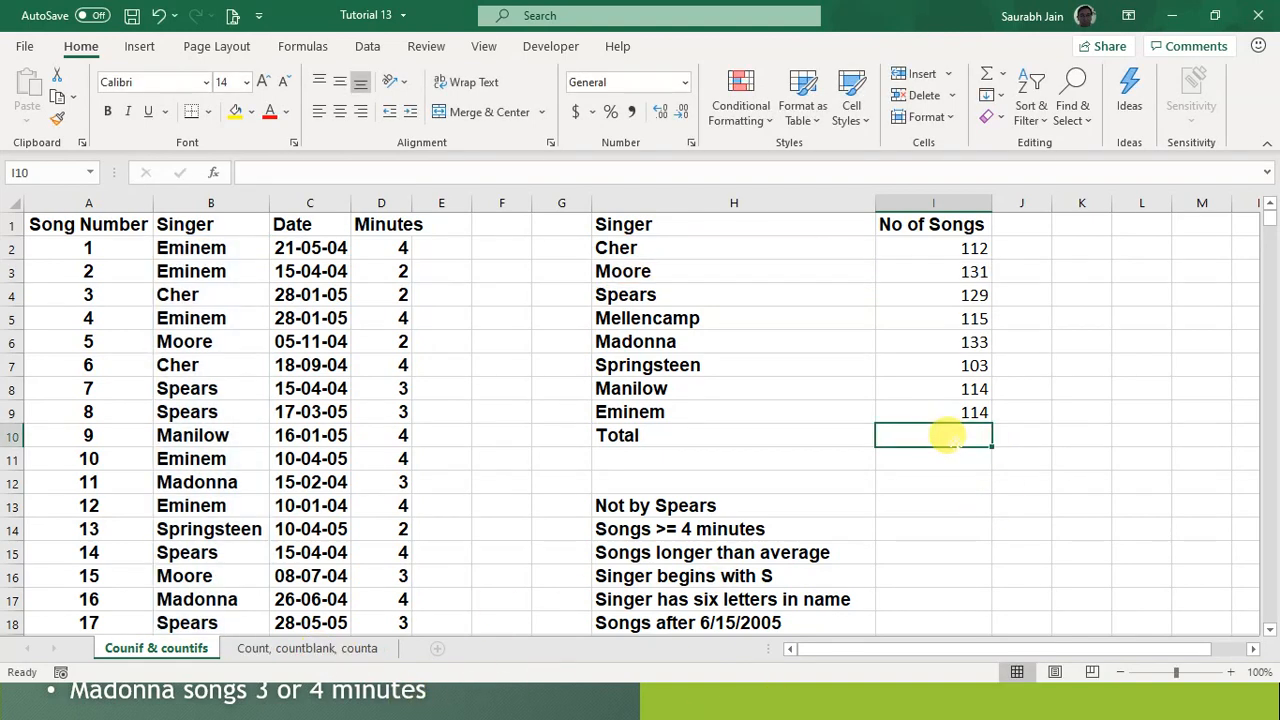
key("alt+equal")
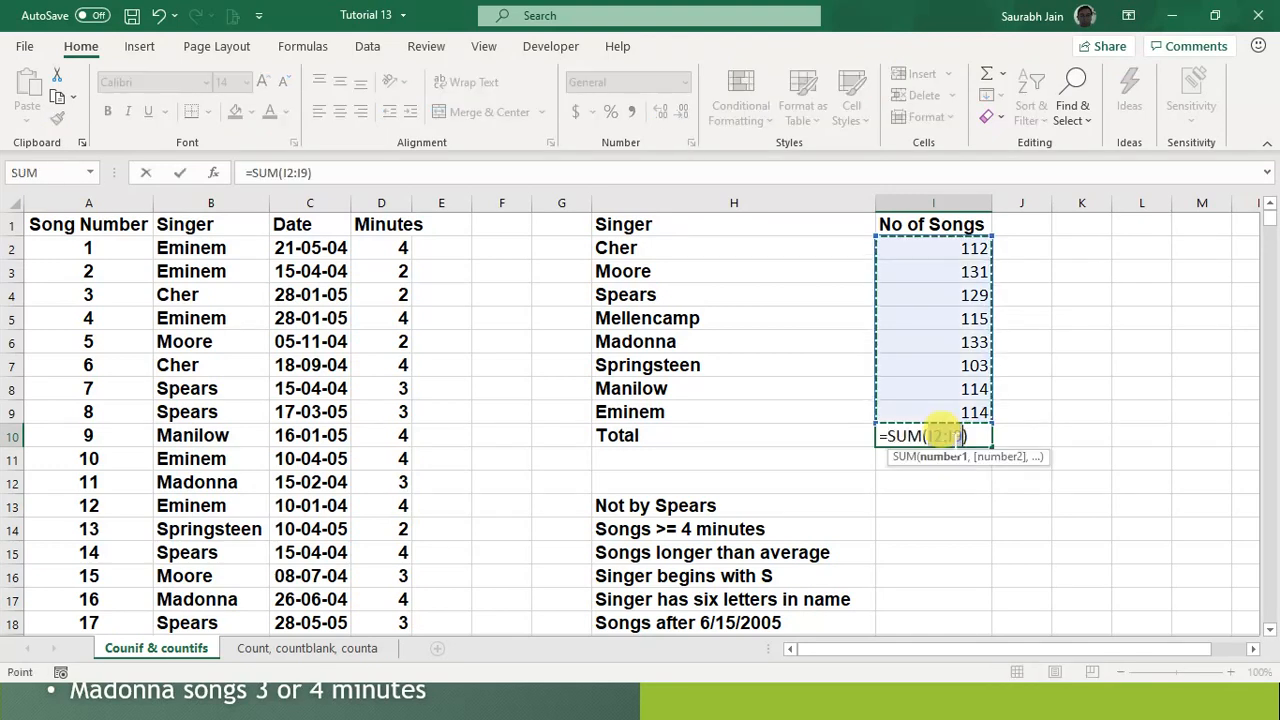
key("Return")
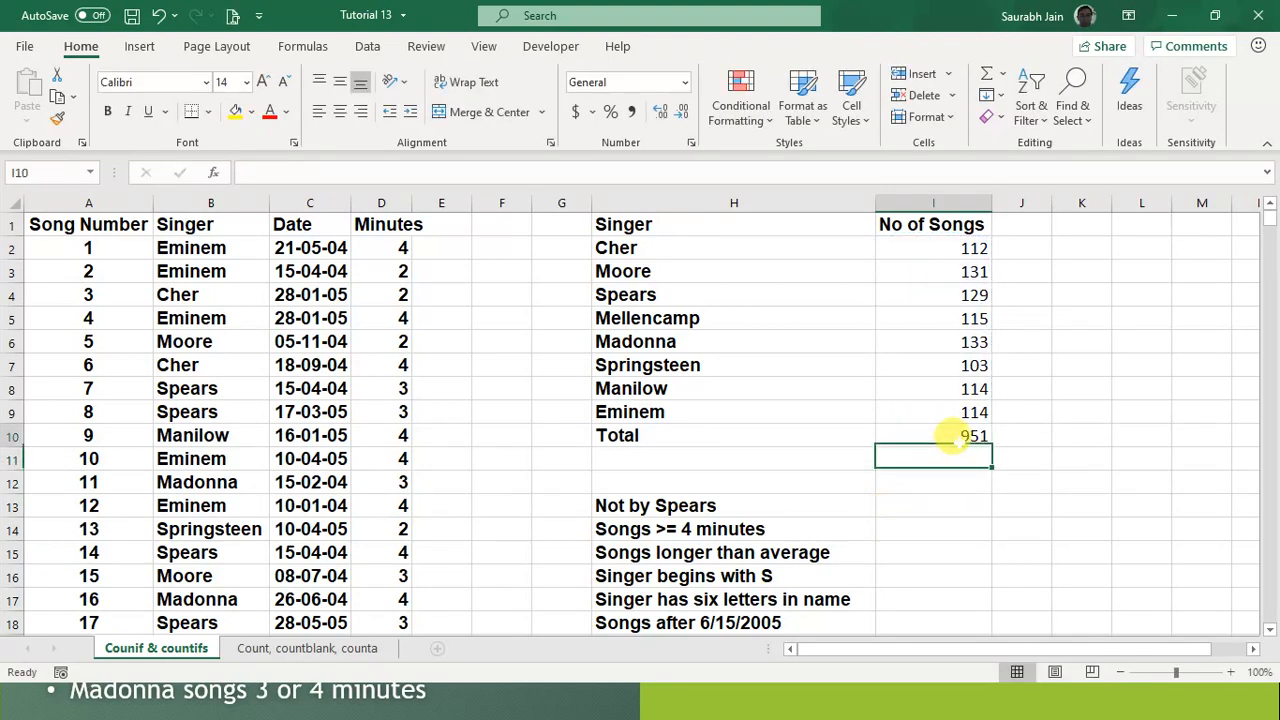
left_click(948, 435)
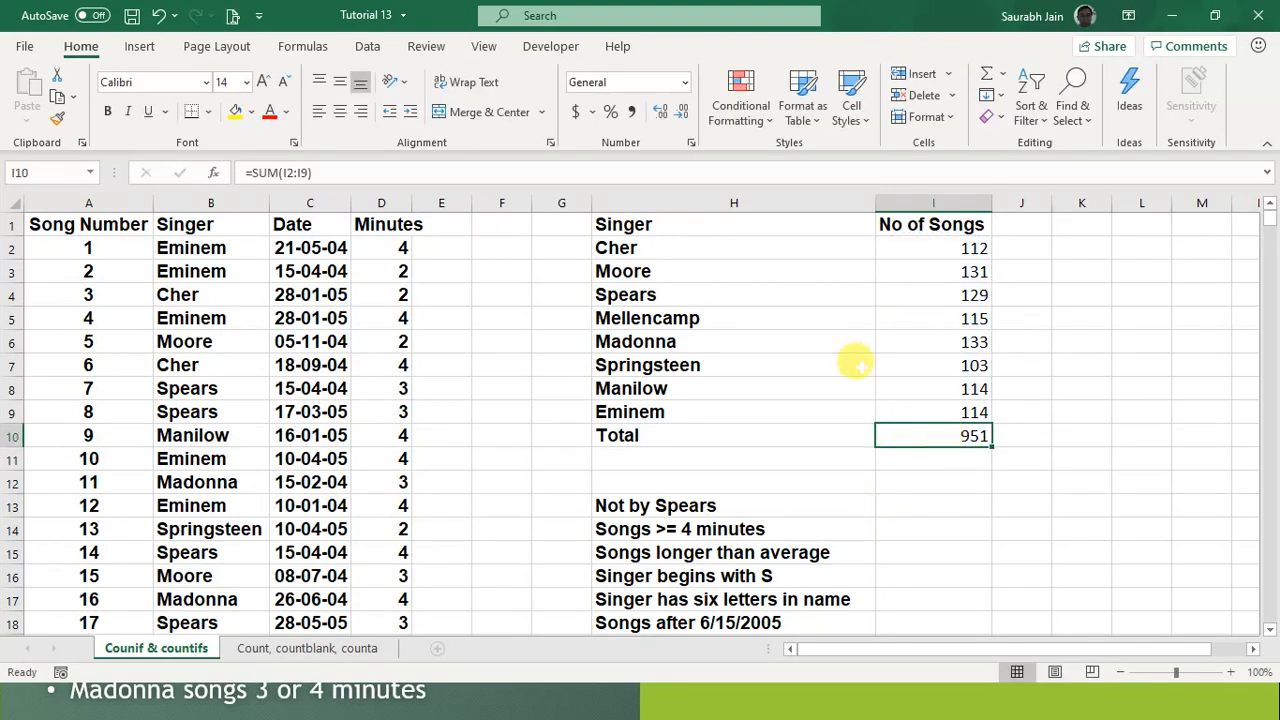
Step: Review the song counts and read the criteria questions listed from row 13 down, starting with Not by Spears
left_click(946, 341)
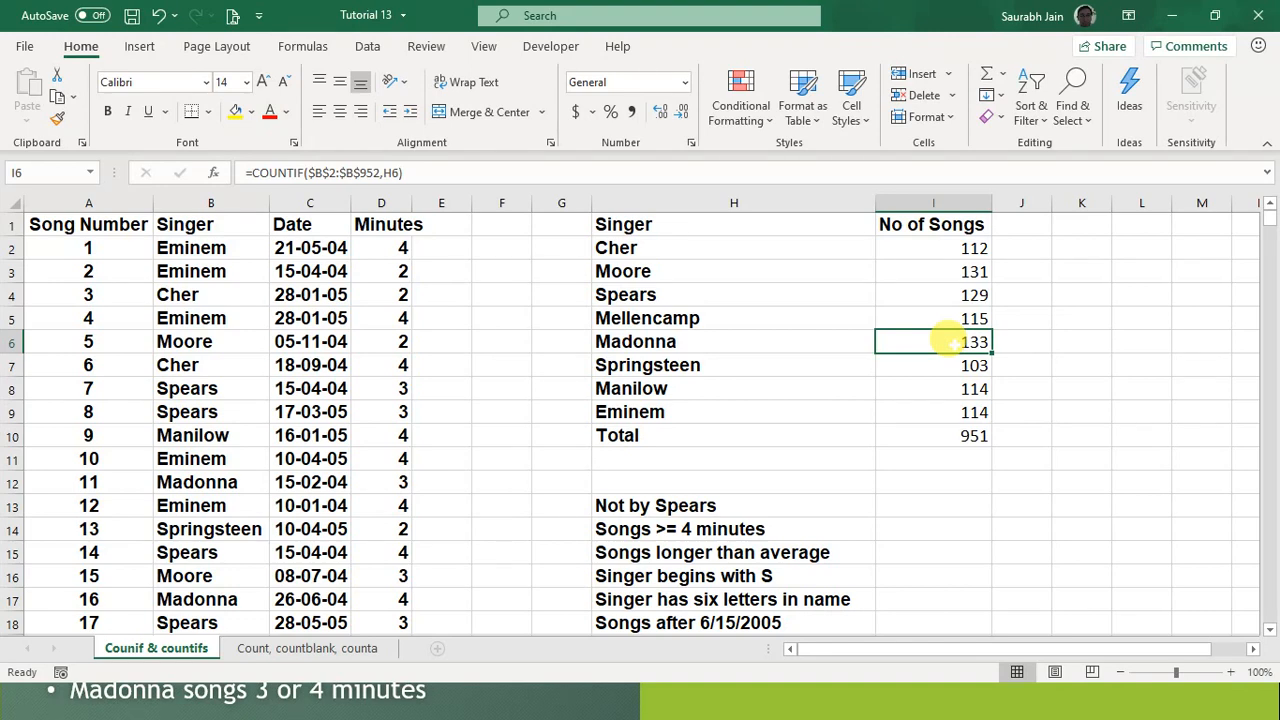
key("Down")
key("Down")
key("Down")
key("Down")
key("Down")
key("Down")
key("Down")
key("Down")
key("Down")
key("Down")
key("Down")
key("Down")
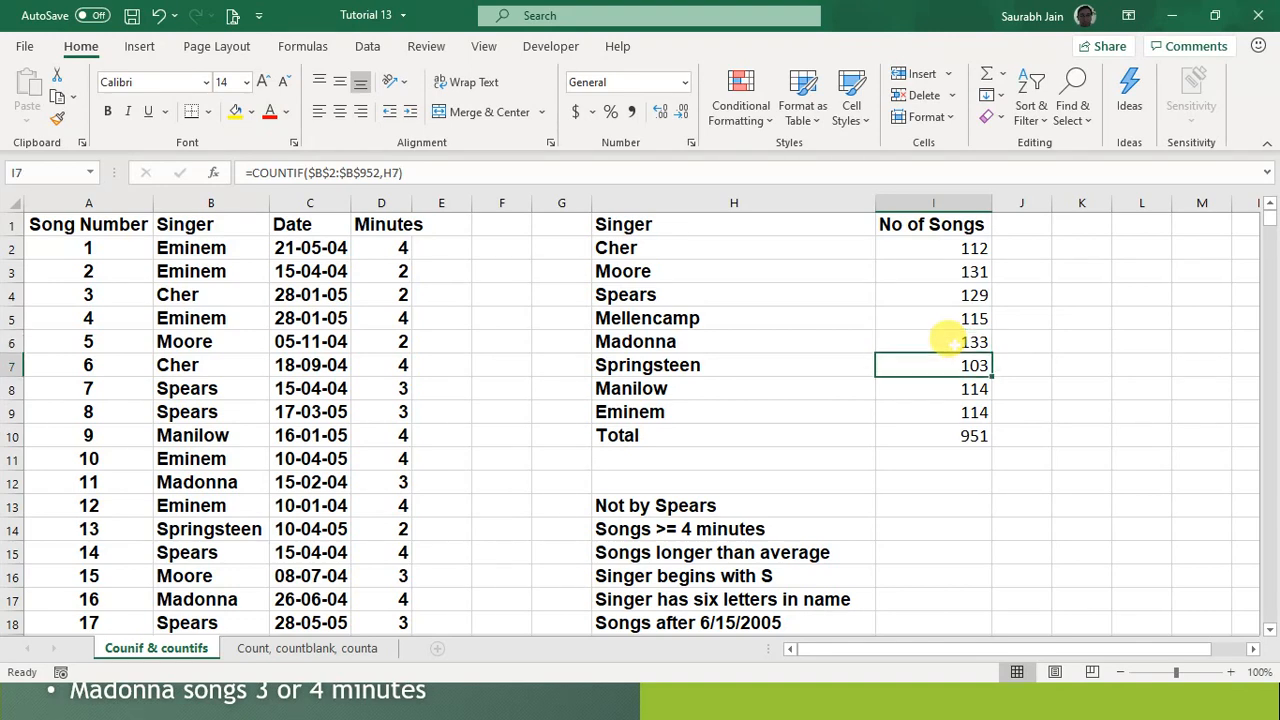
key("Up")
key("Up")
key("Up")
key("Up")
key("Up")
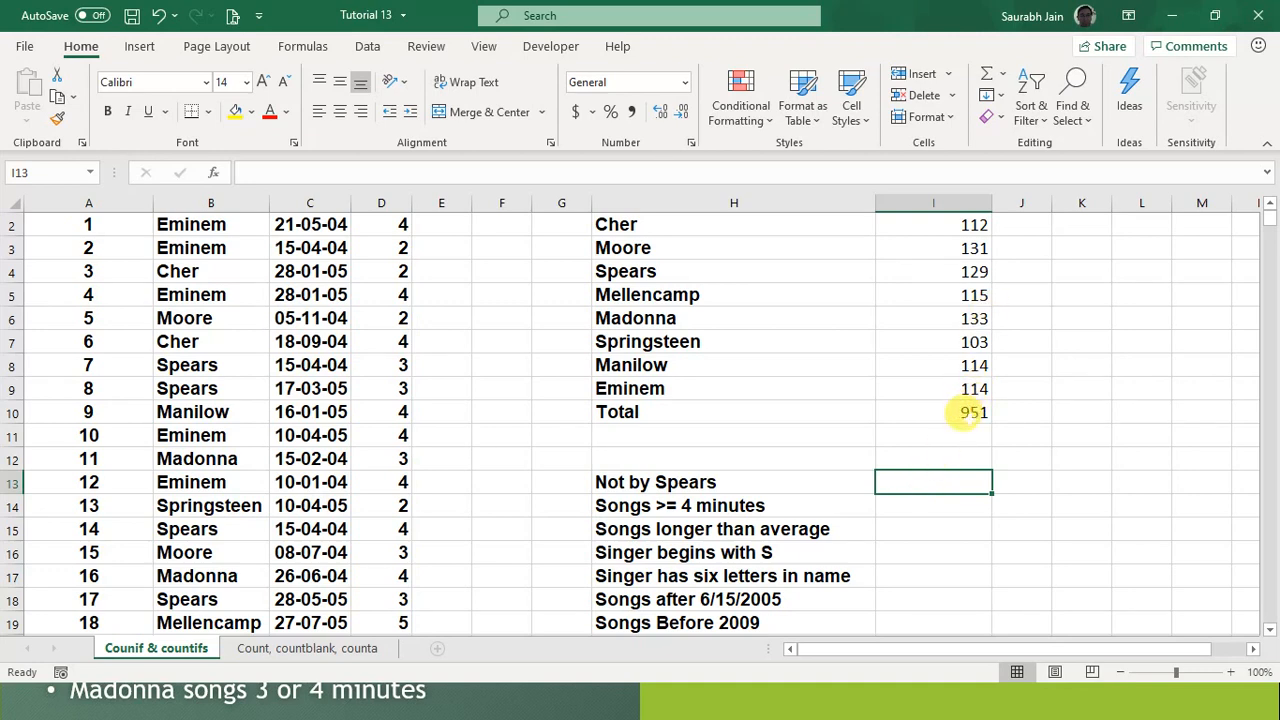
Step: Calculate the songs not by Spears in the spare cell L9 by subtracting the Spears count from the total, =I10-I4
left_click(968, 412)
left_click(970, 271)
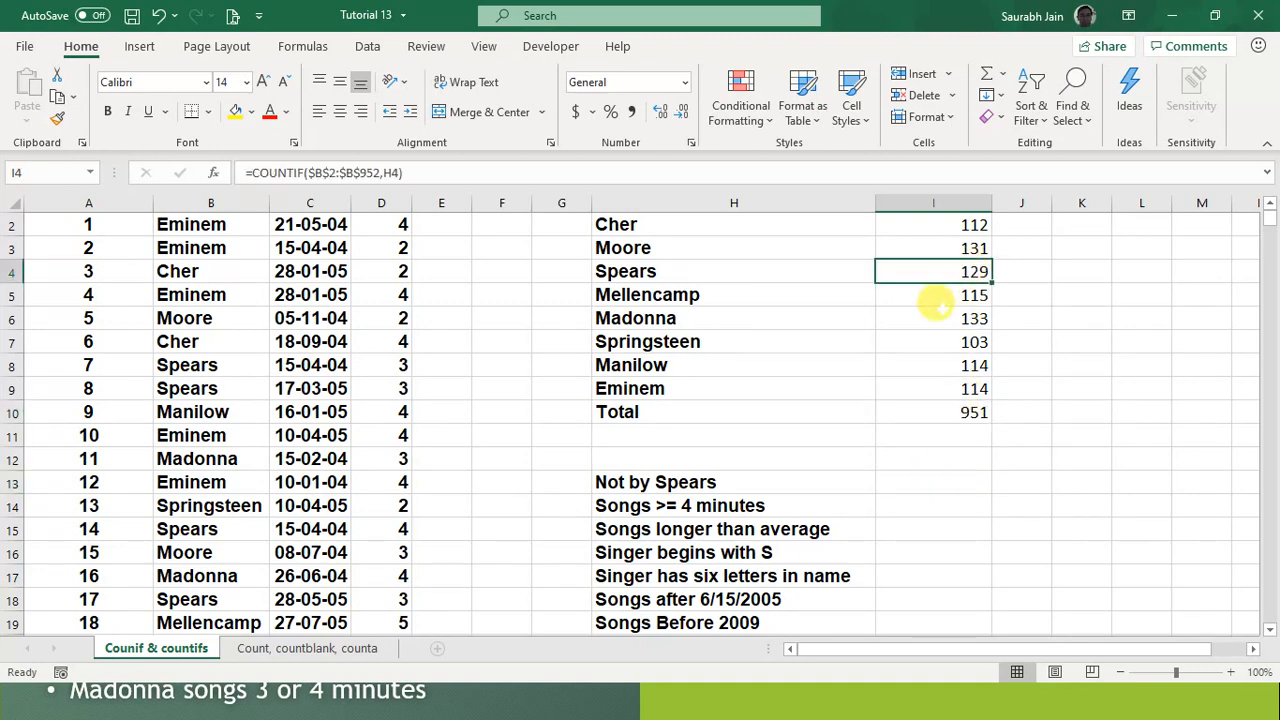
left_click(1133, 388)
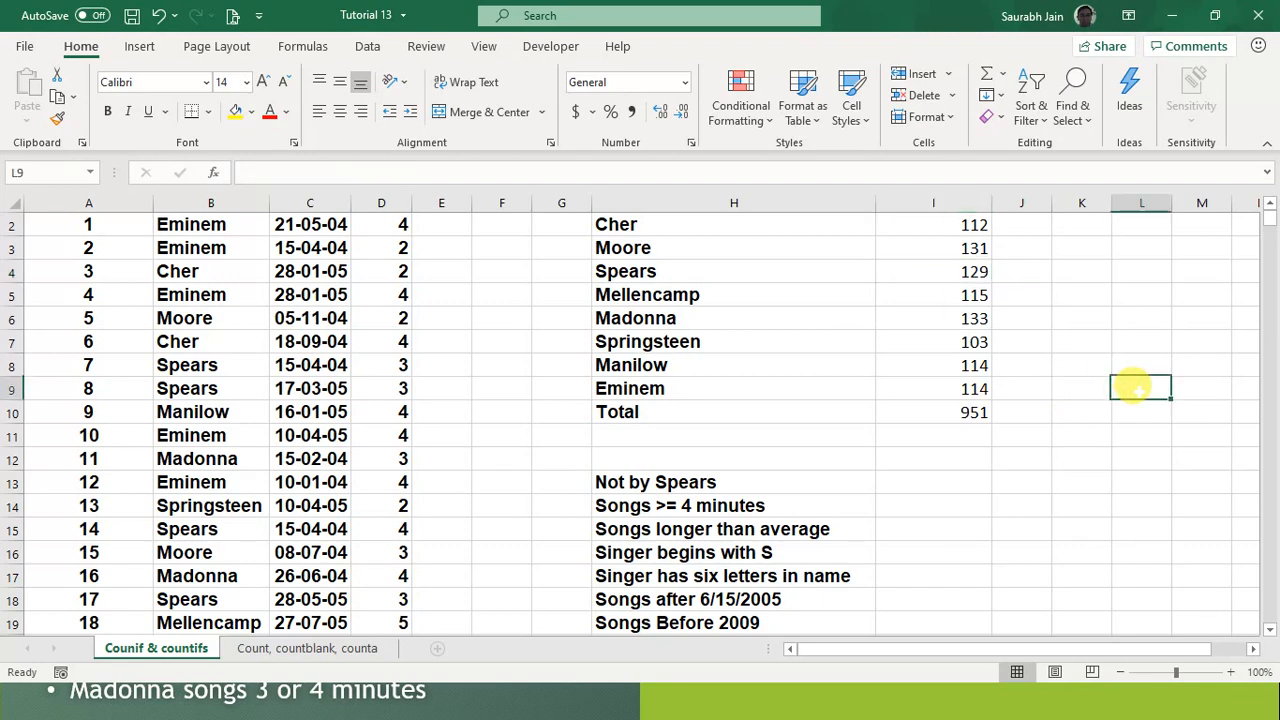
type("=")
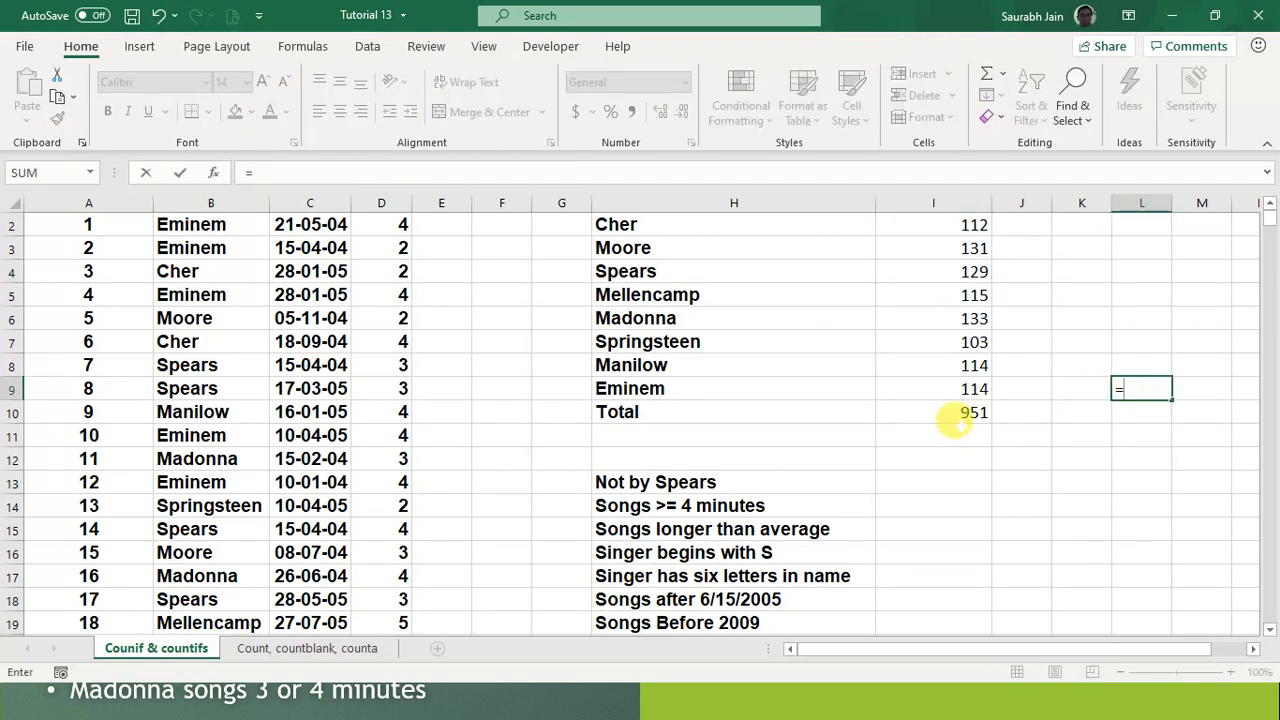
left_click(955, 420)
type("-")
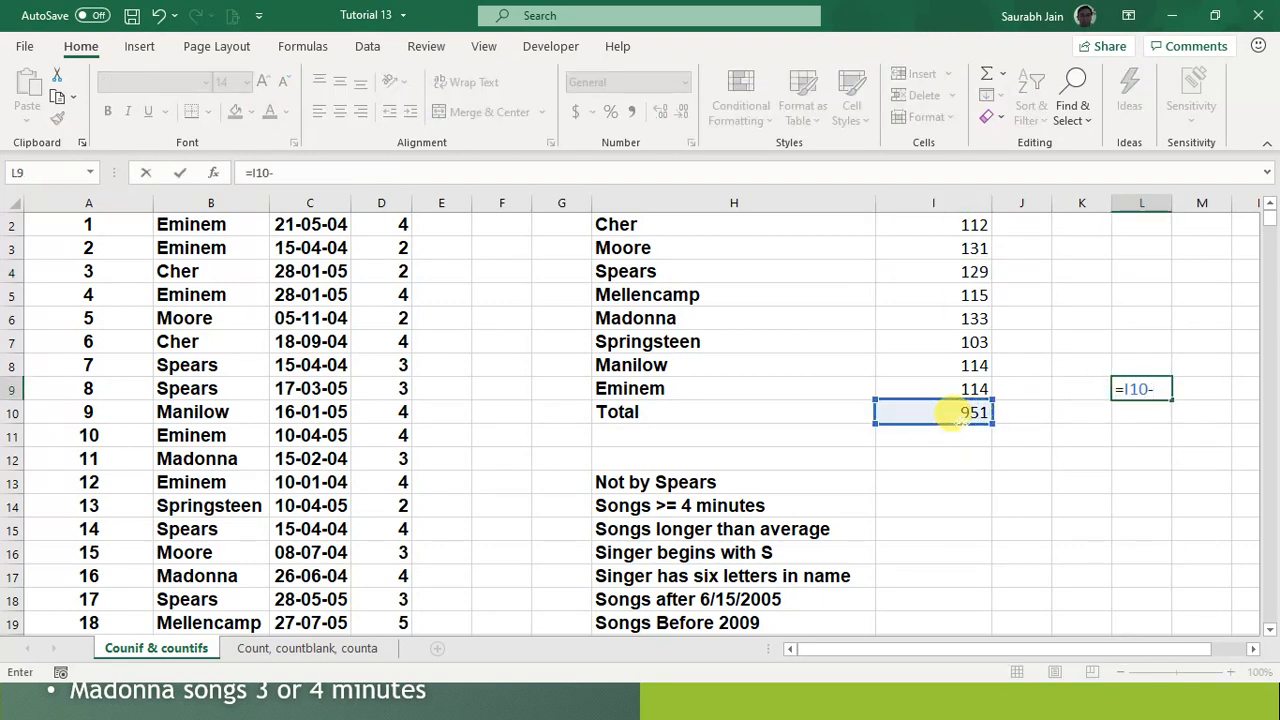
left_click(960, 272)
key("Return")
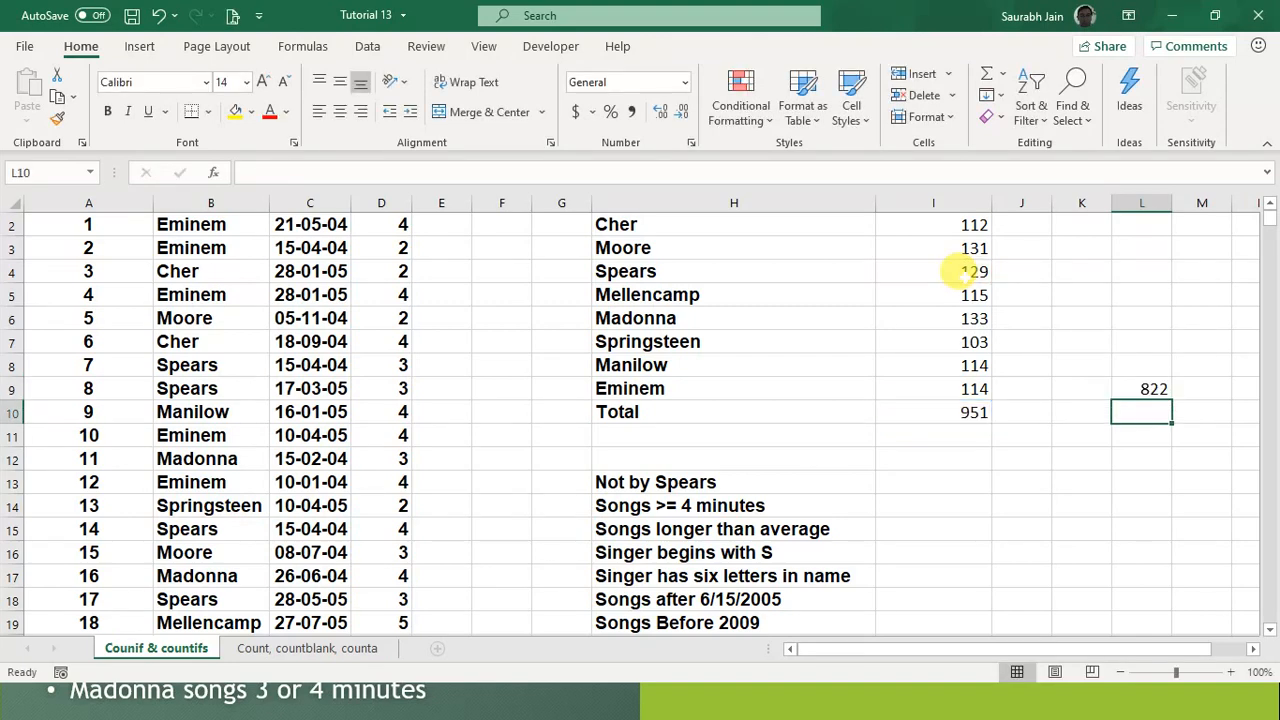
Step: Clear the trial subtraction from L9
left_click(908, 482)
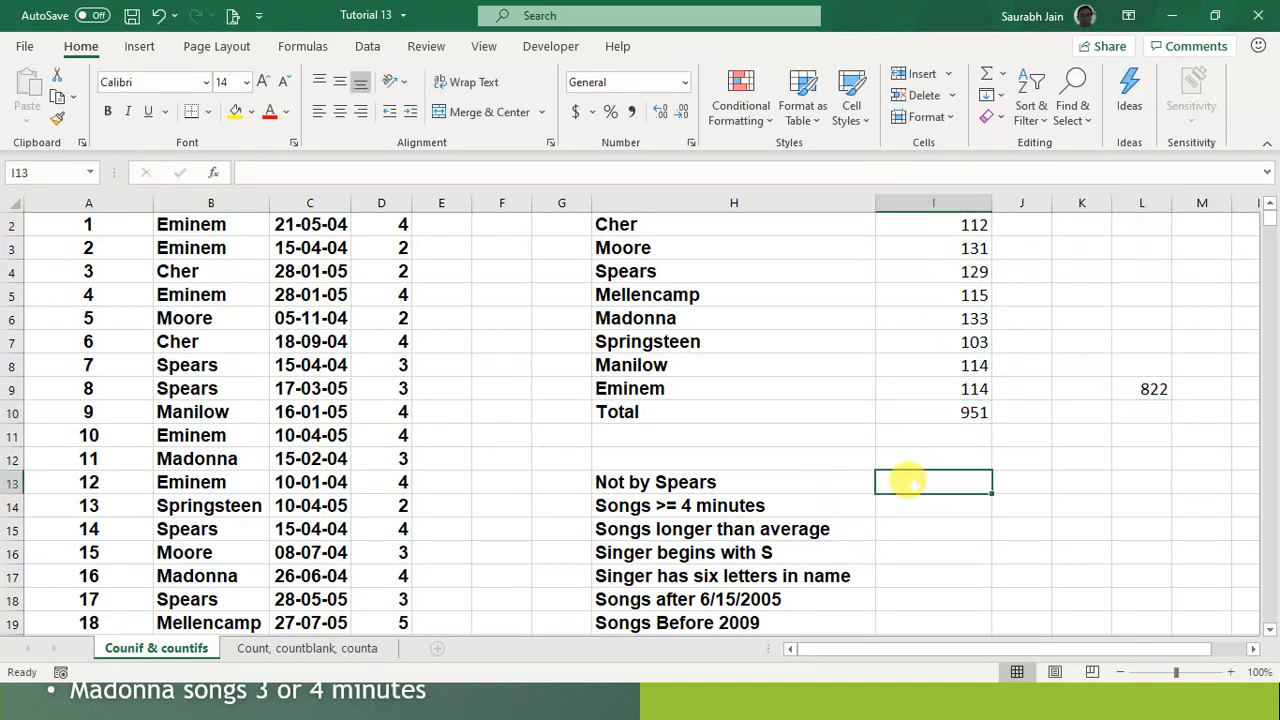
left_click(1145, 390)
key("Delete")
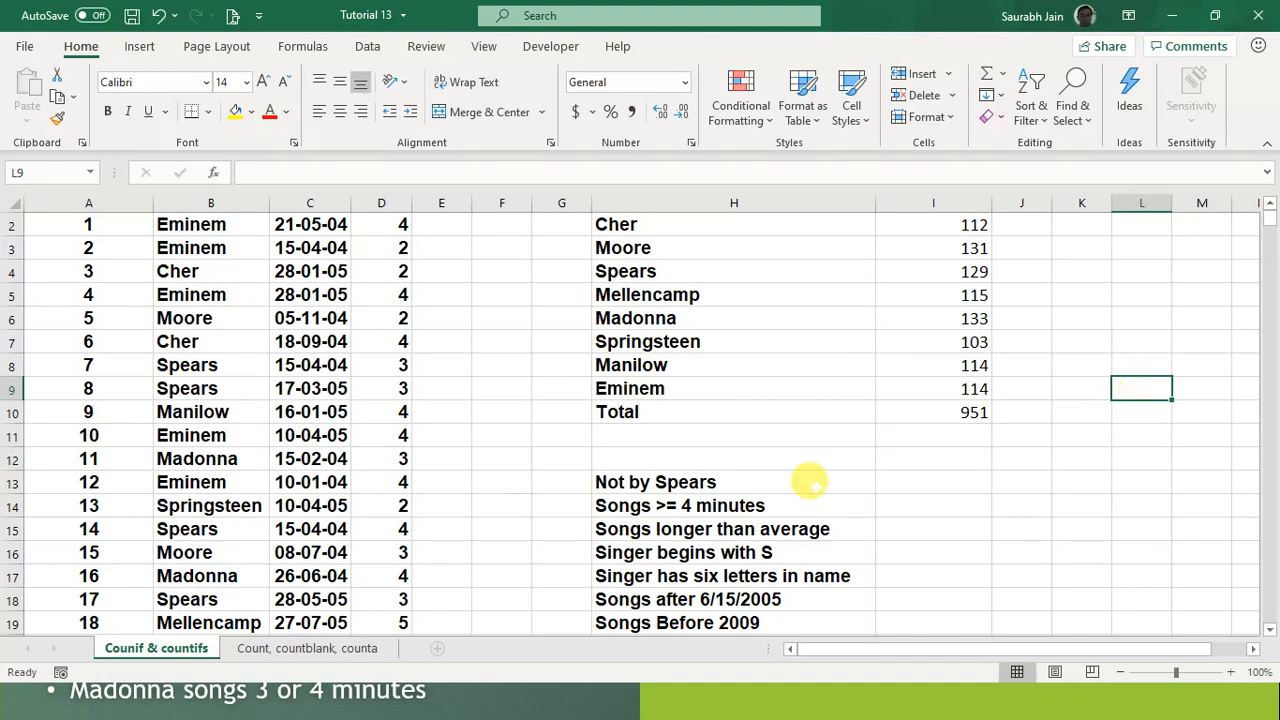
left_click(900, 480)
type("=")
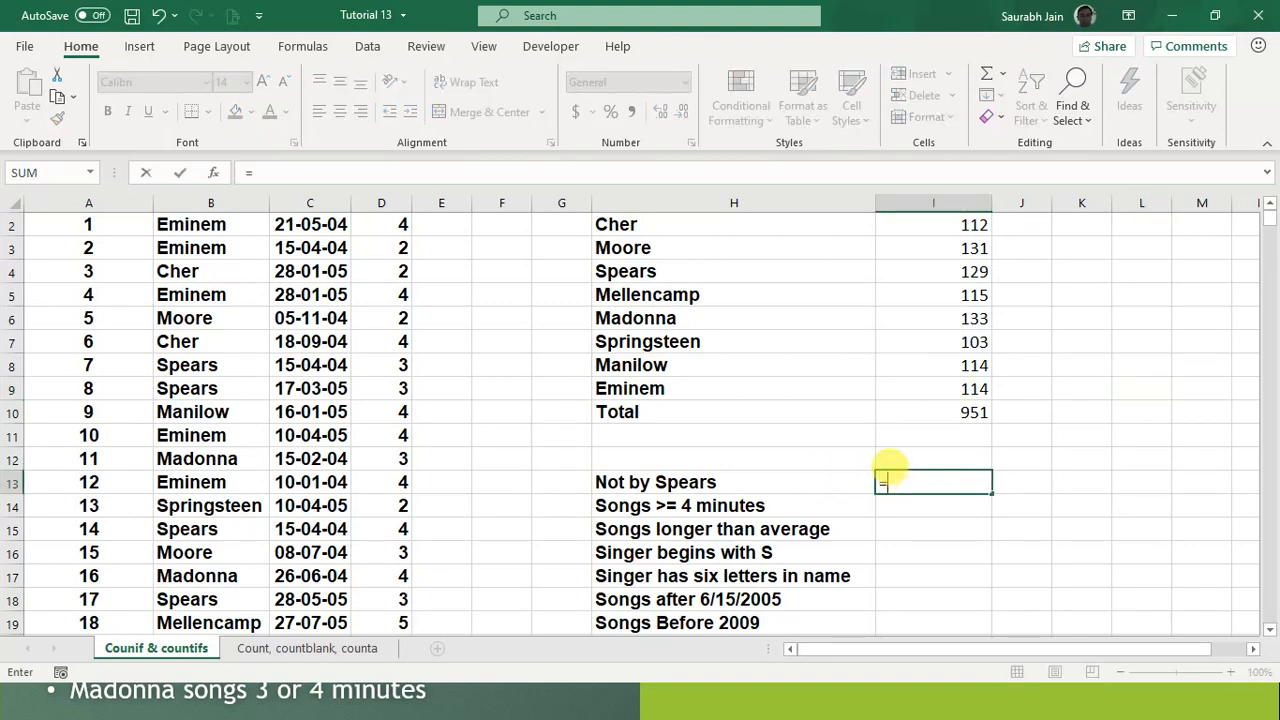
type("count")
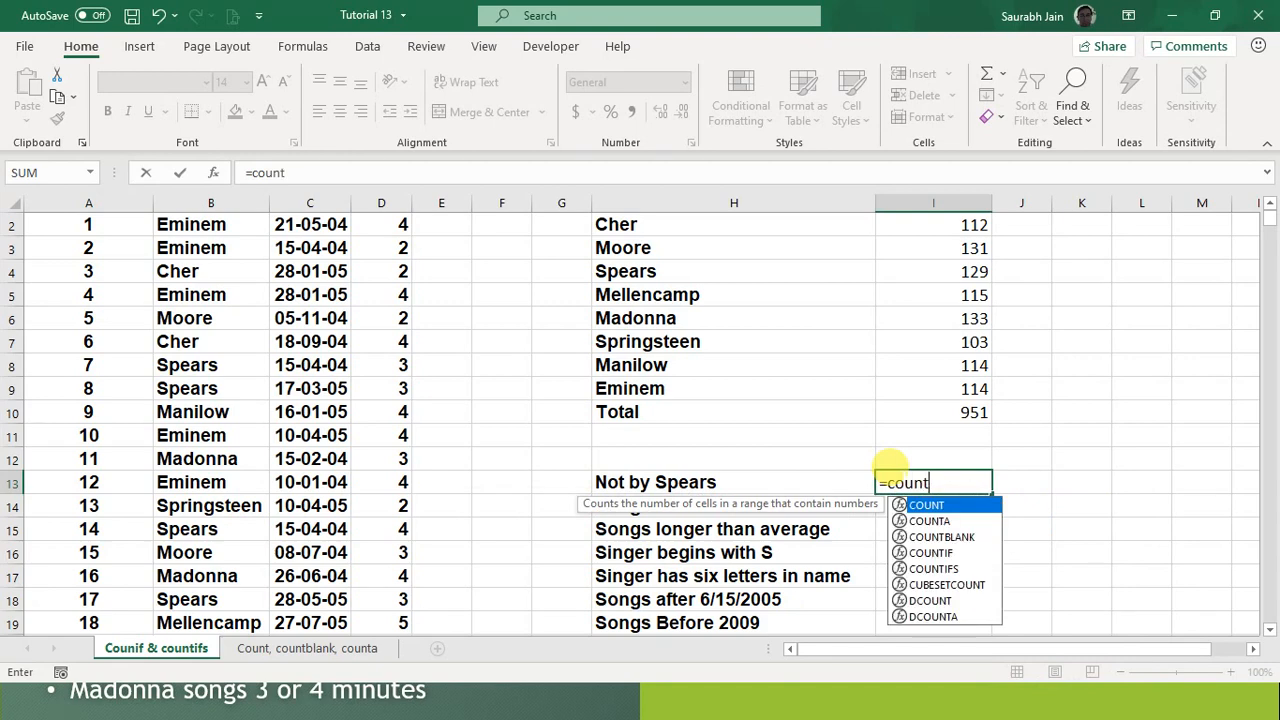
type("if(")
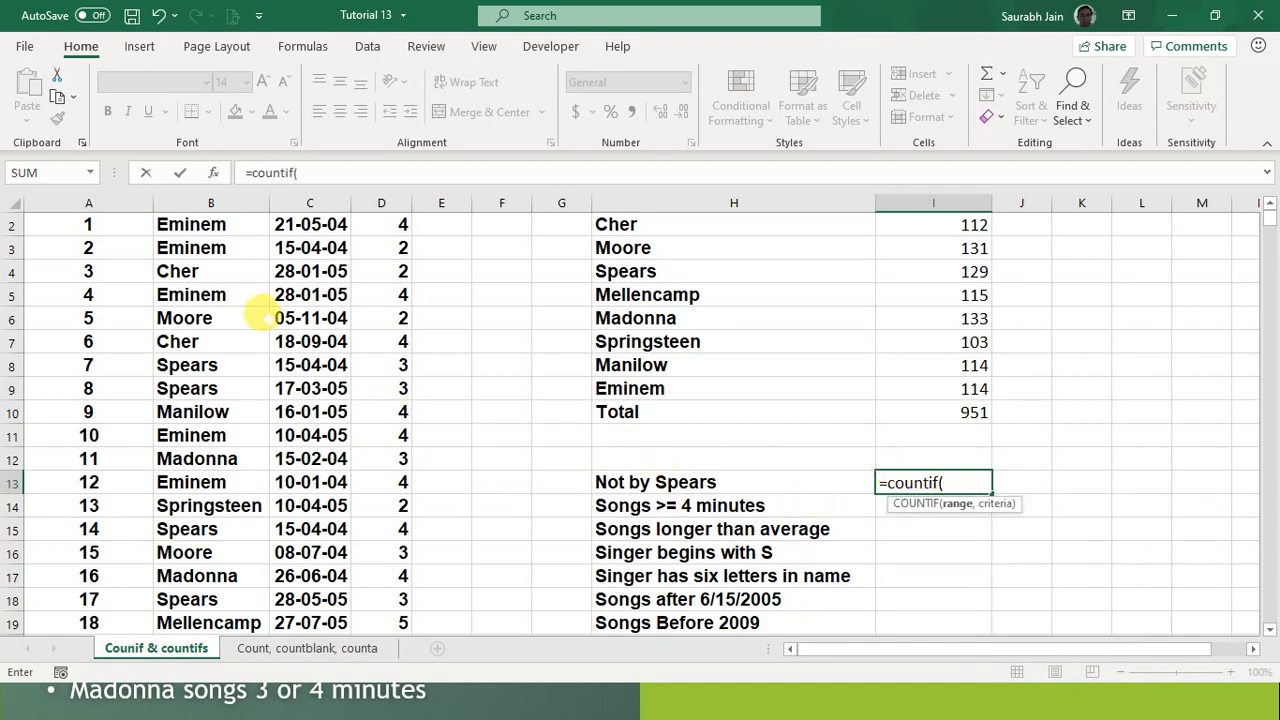
left_click(200, 224)
key("ctrl+shift+Down")
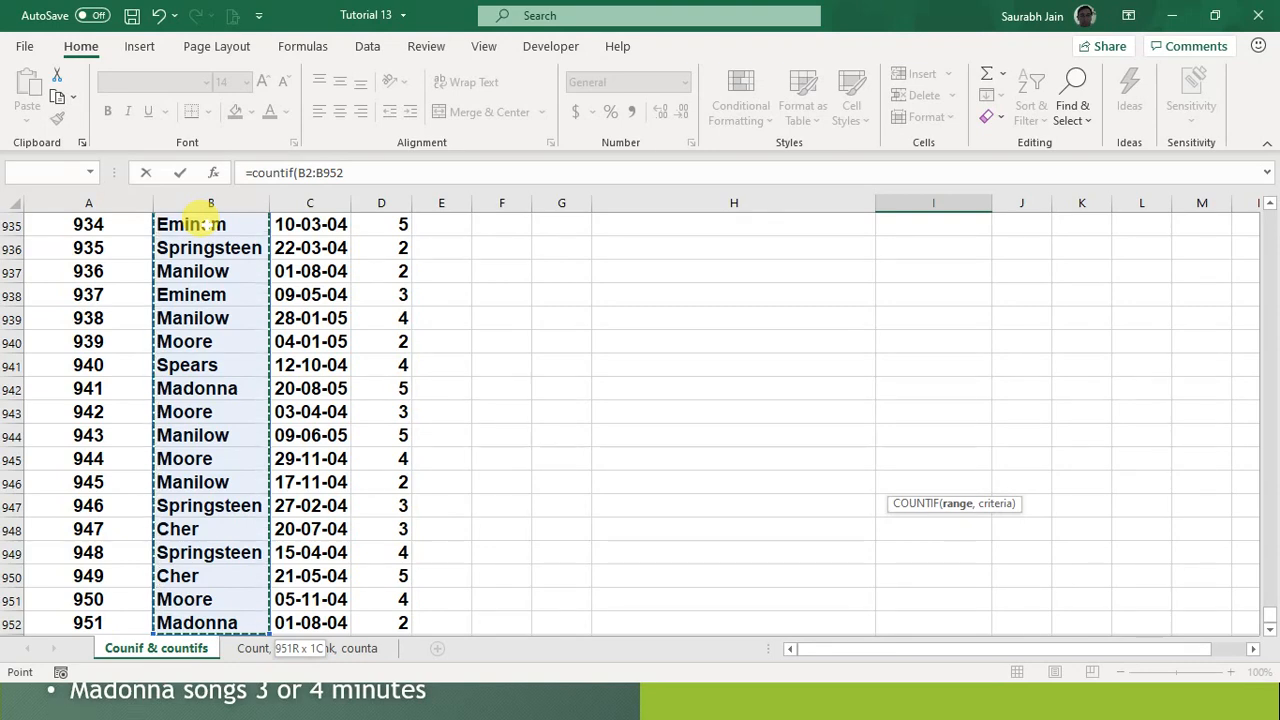
scroll(651, 394, "up", 20)
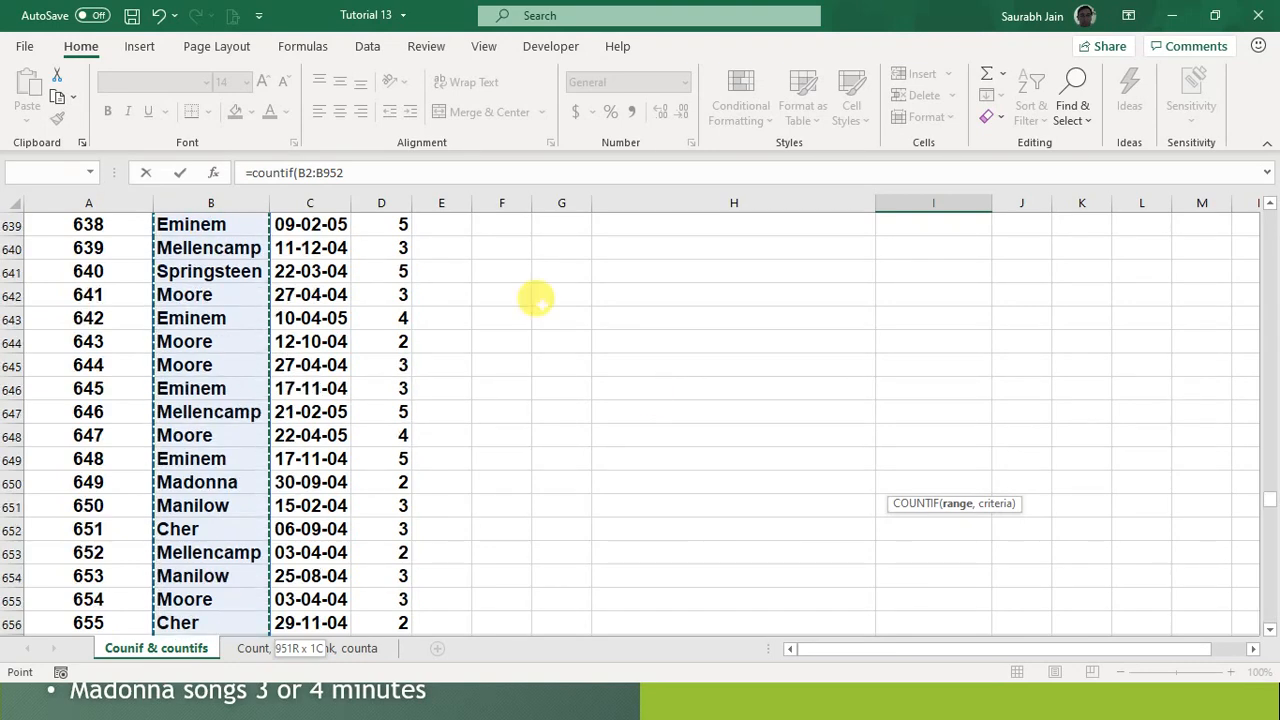
left_click(386, 166)
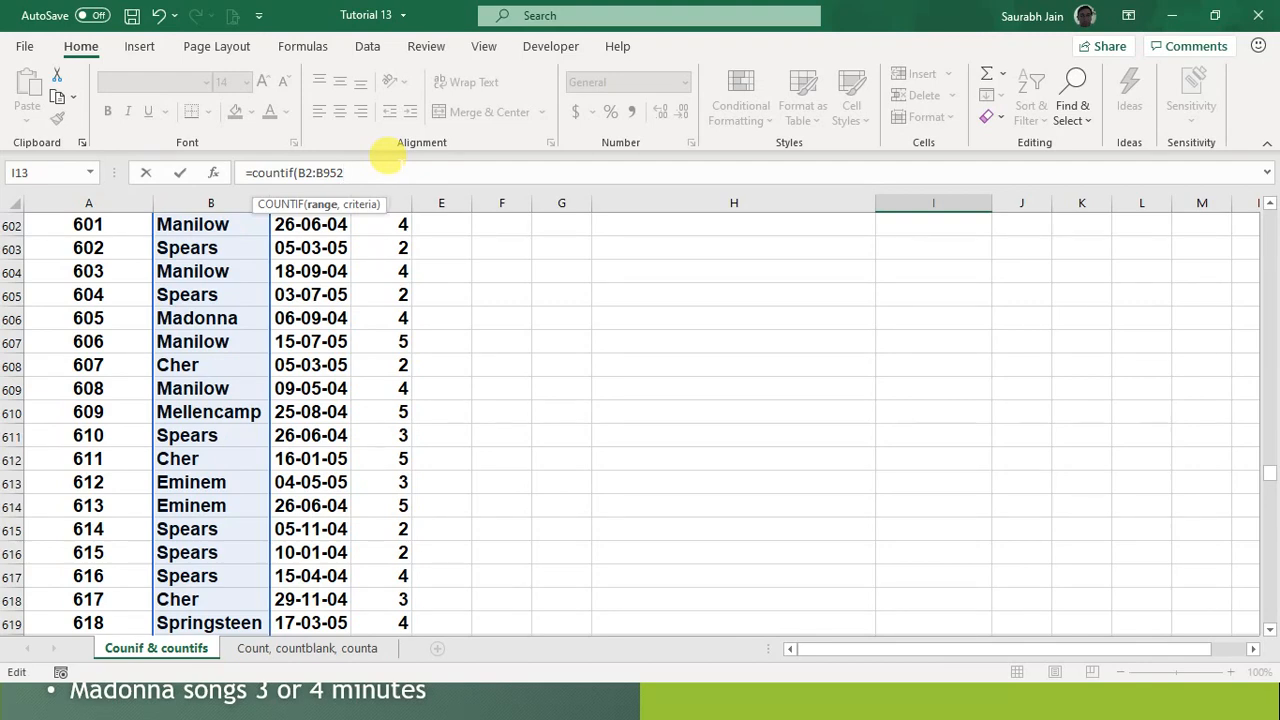
type(",")
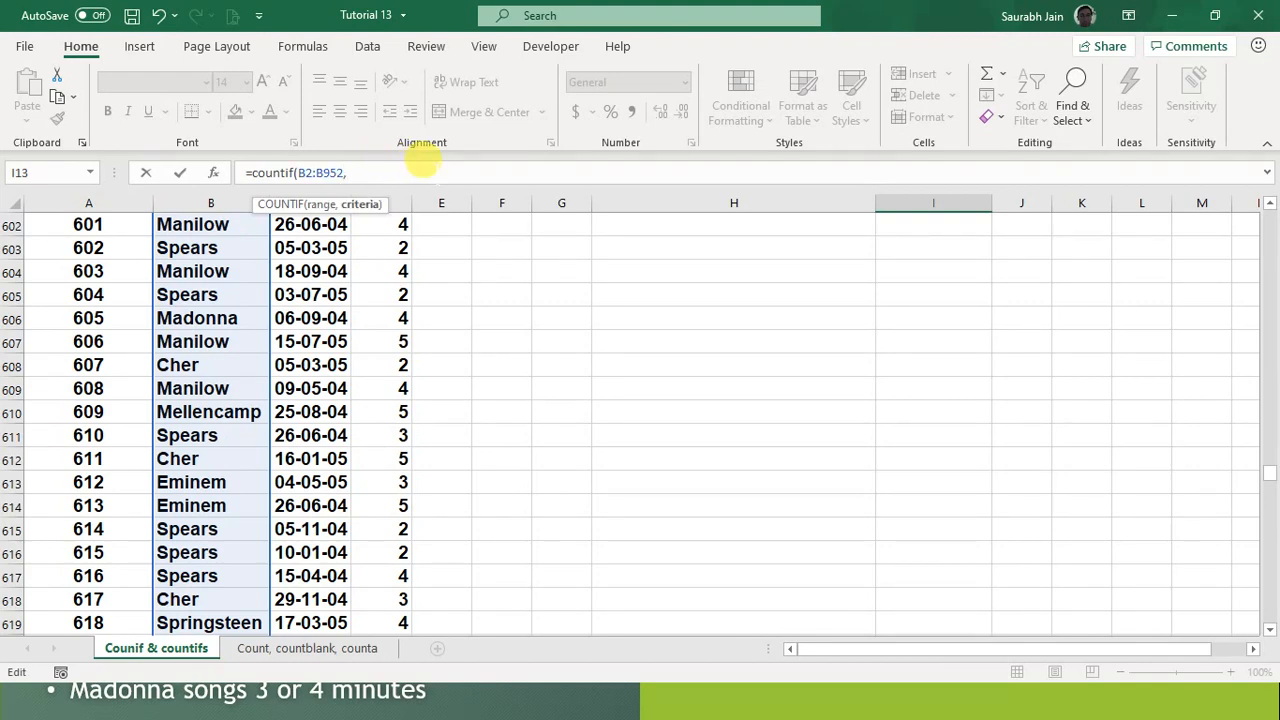
type("\"")
key("shift+Home")
type(">")
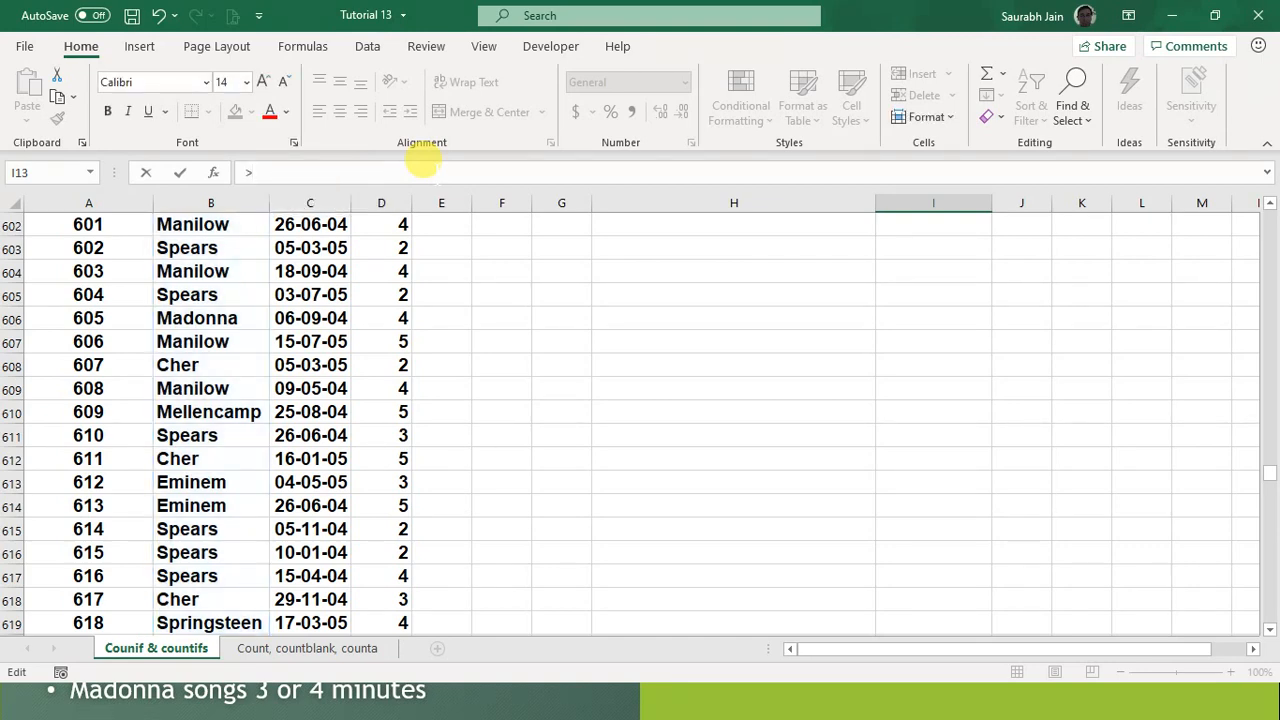
key("Escape")
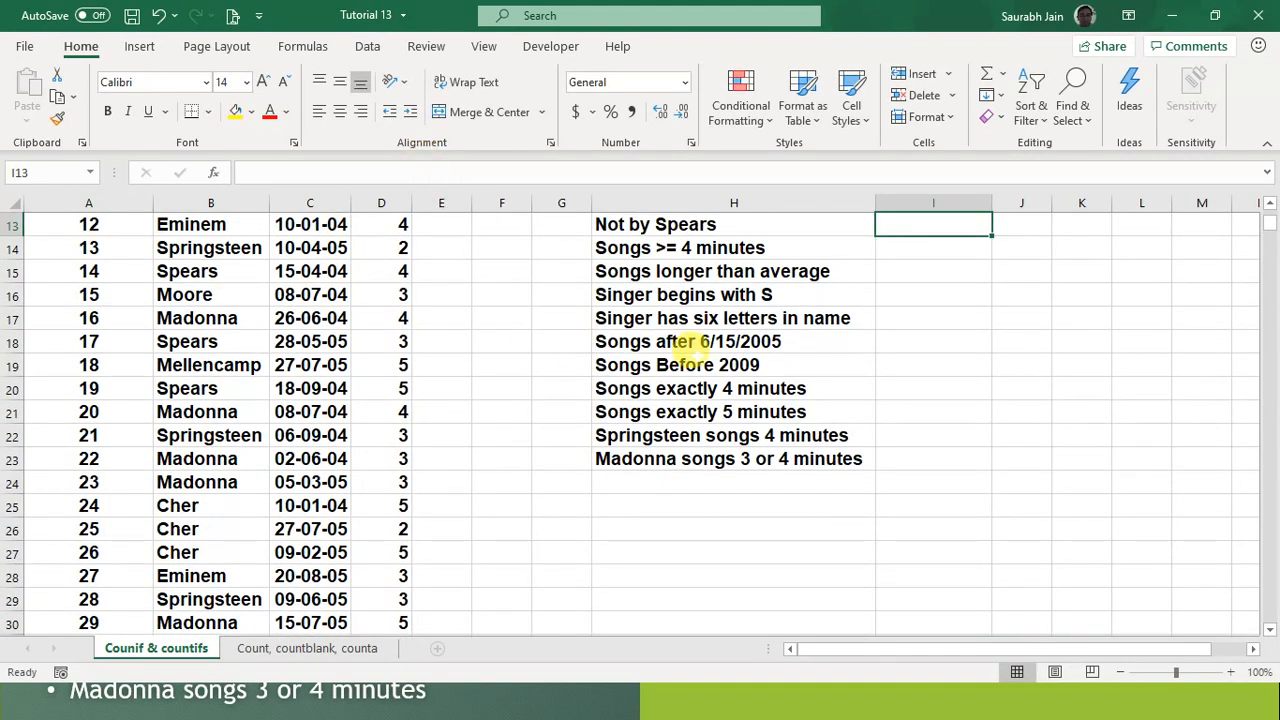
Step: Start a COUNTIF formula in I13 for Not by Spears, with the singer column B2:B952 as the range
left_click(695, 362)
left_click(951, 229)
scroll(953, 228, "up", 1)
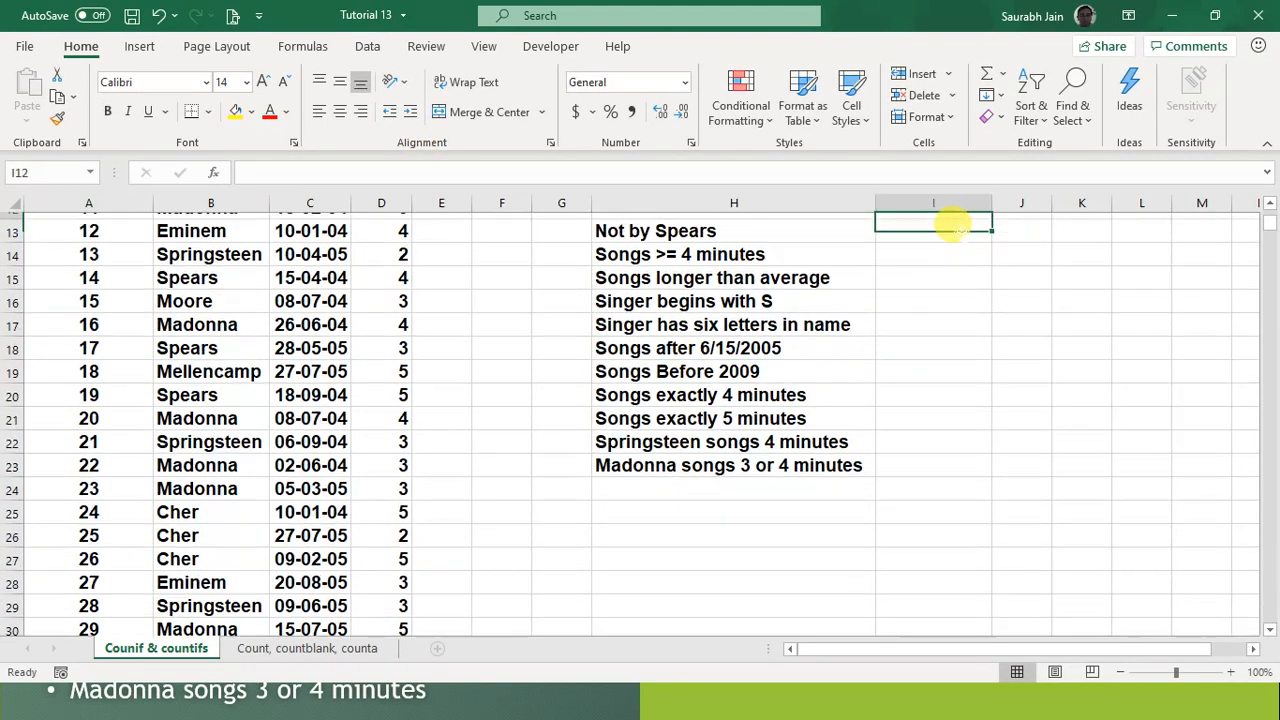
type("=")
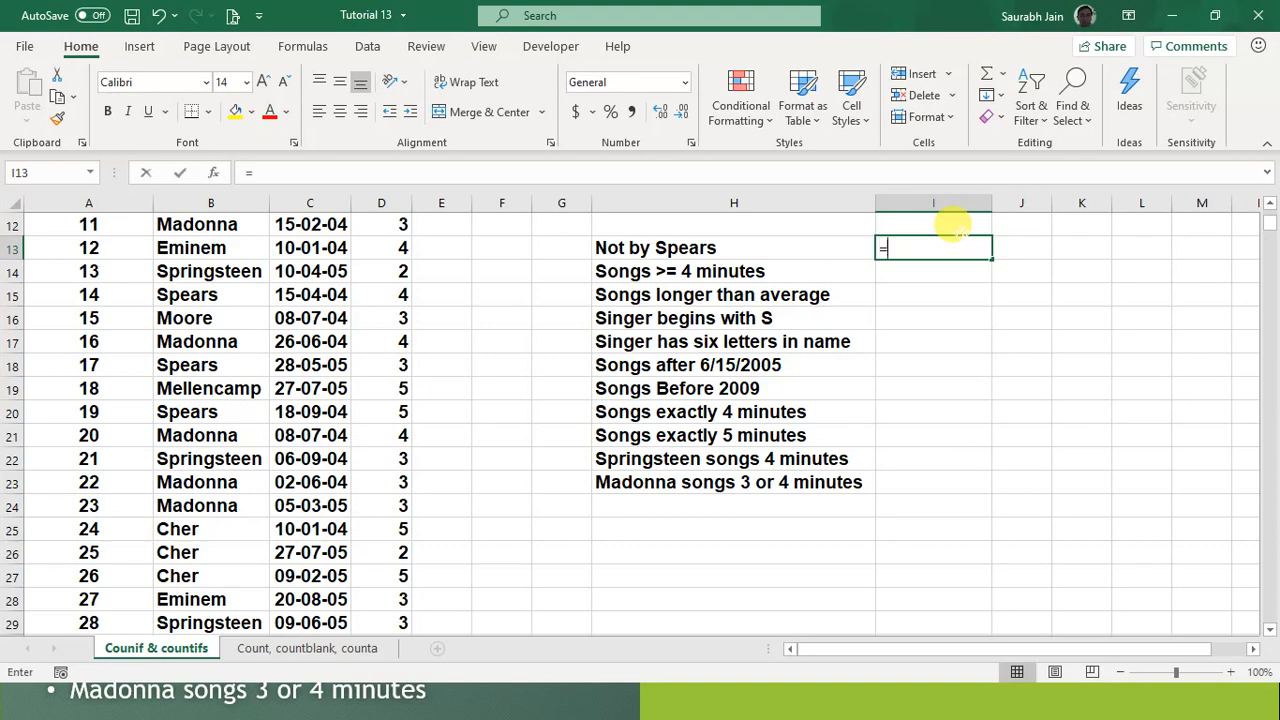
type("count")
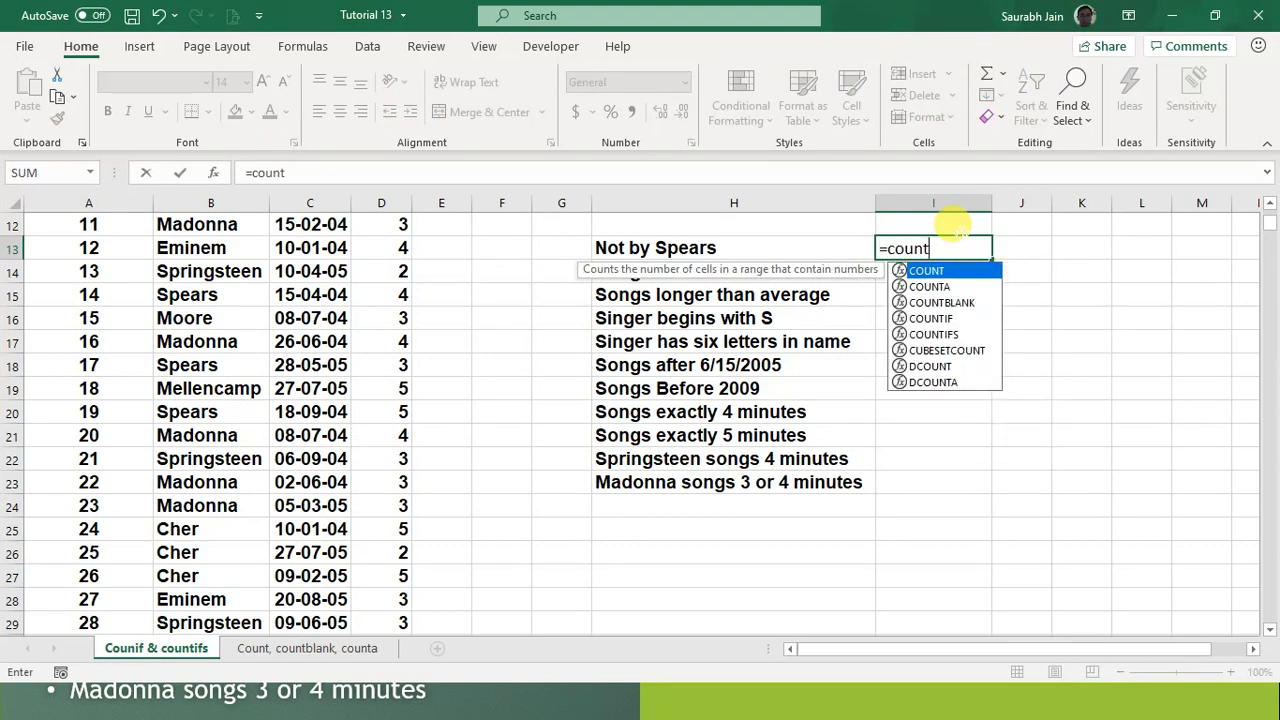
type("if(")
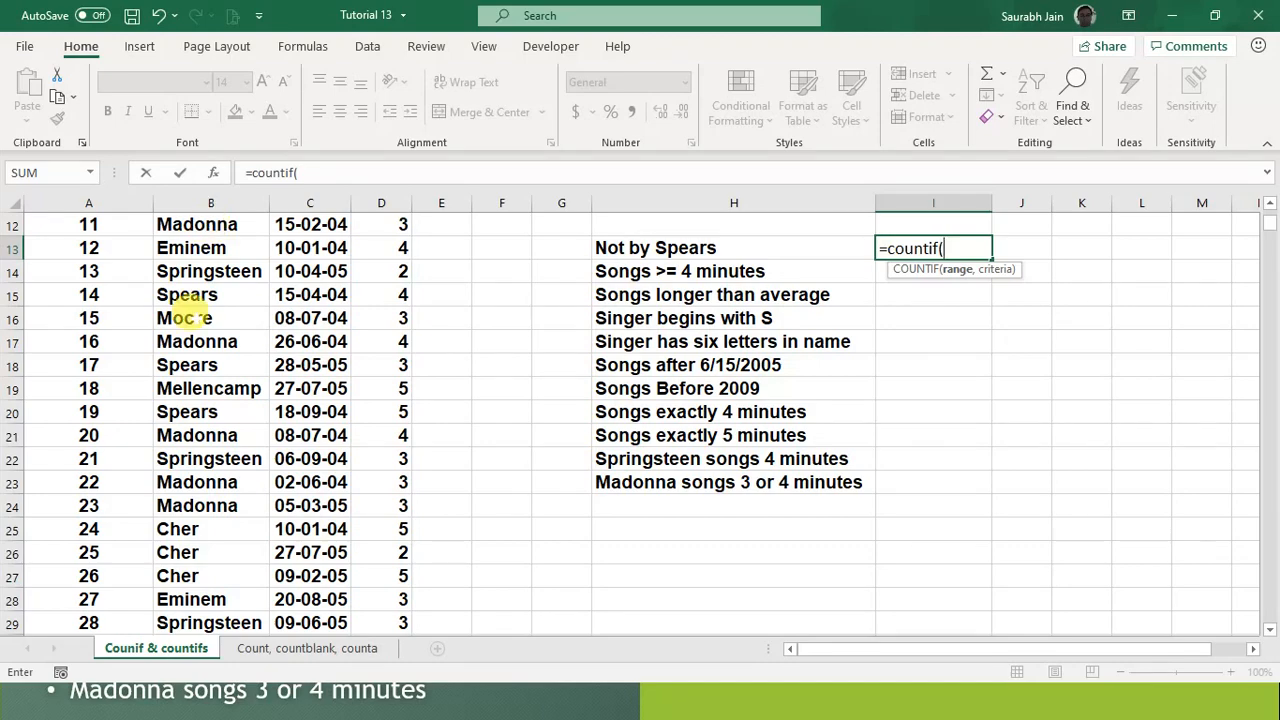
scroll(200, 230, "up", 4)
left_click(200, 247)
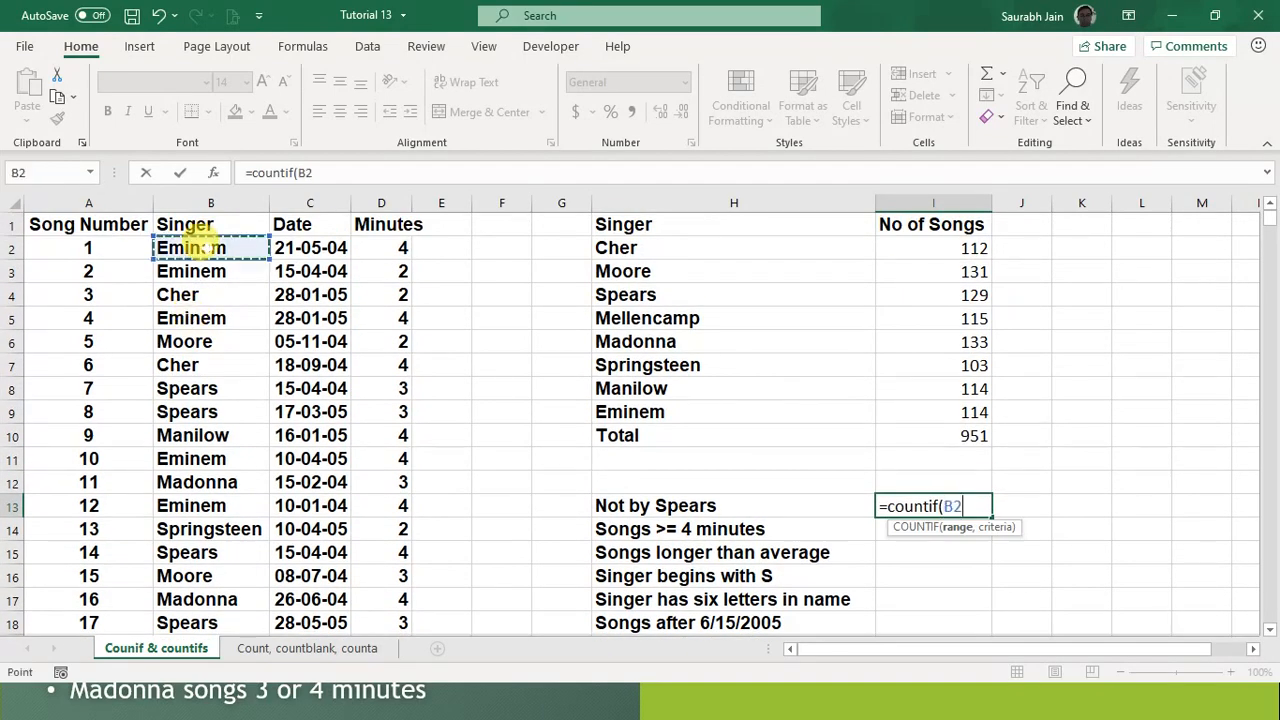
key("ctrl+shift+Down")
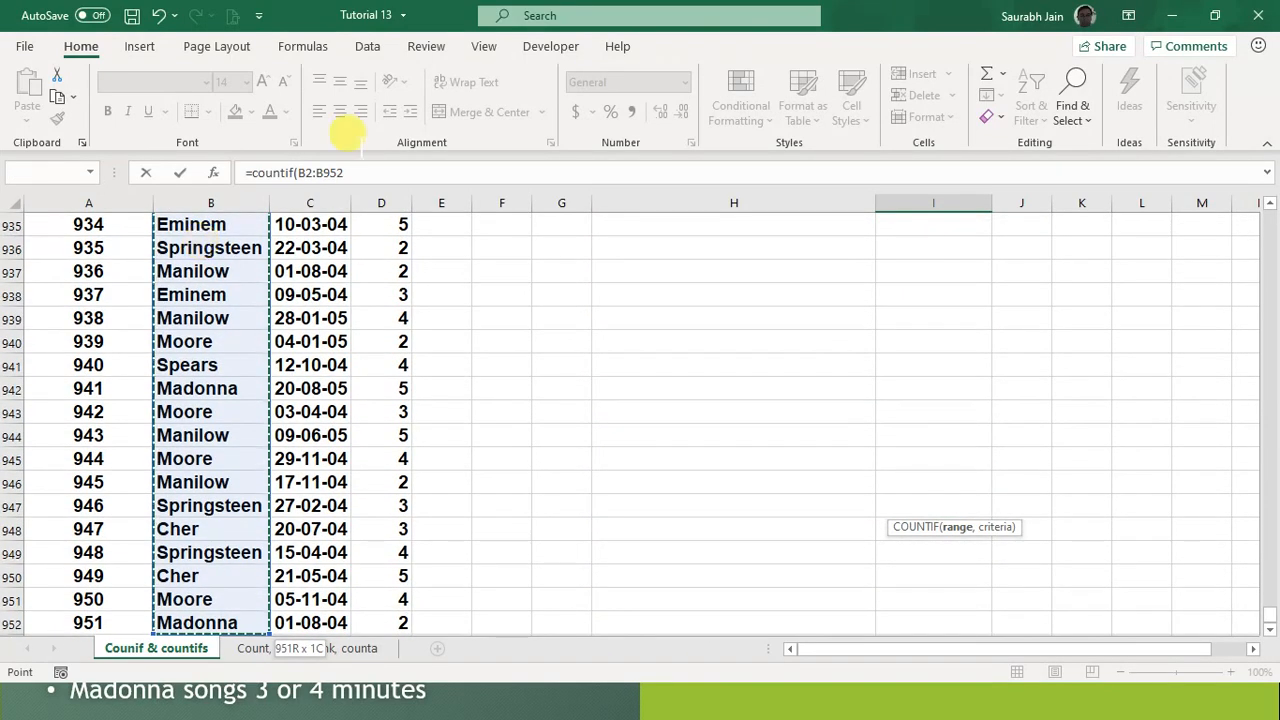
left_click(372, 162)
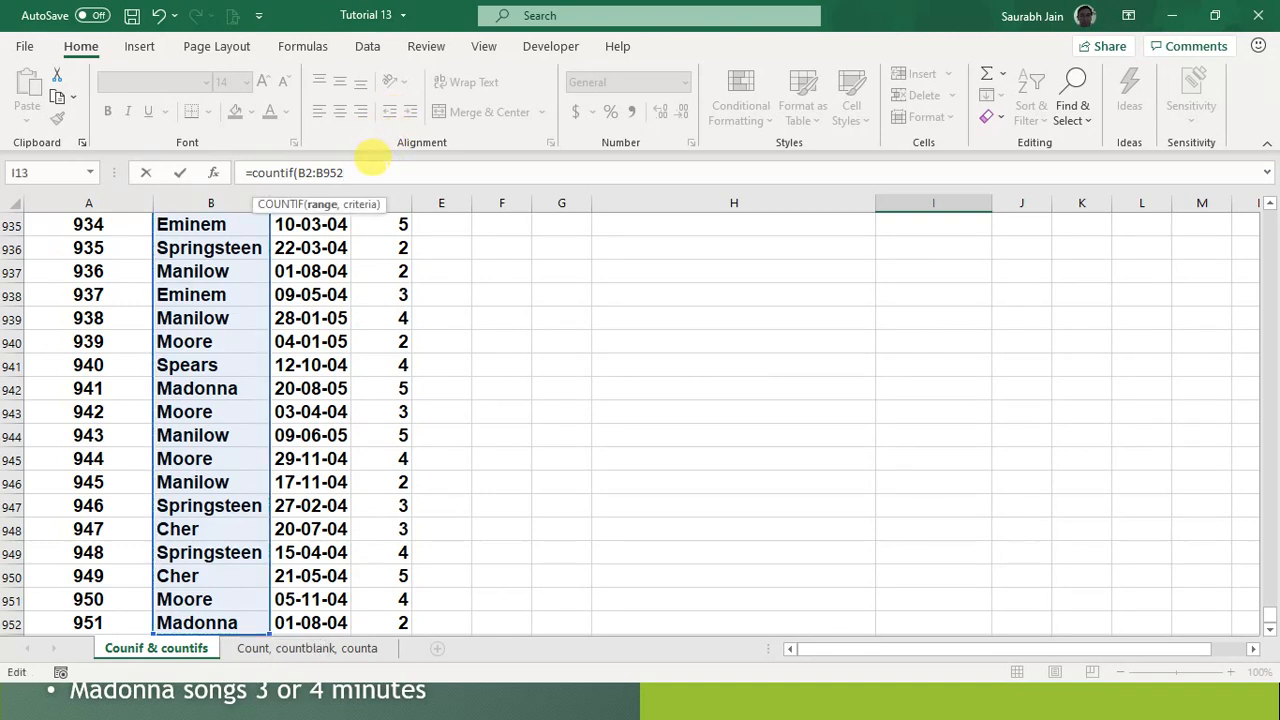
Step: Use "<>Spears" as the criteria of the I13 COUNTIF formula and complete it
type(",")
type("\"<>")
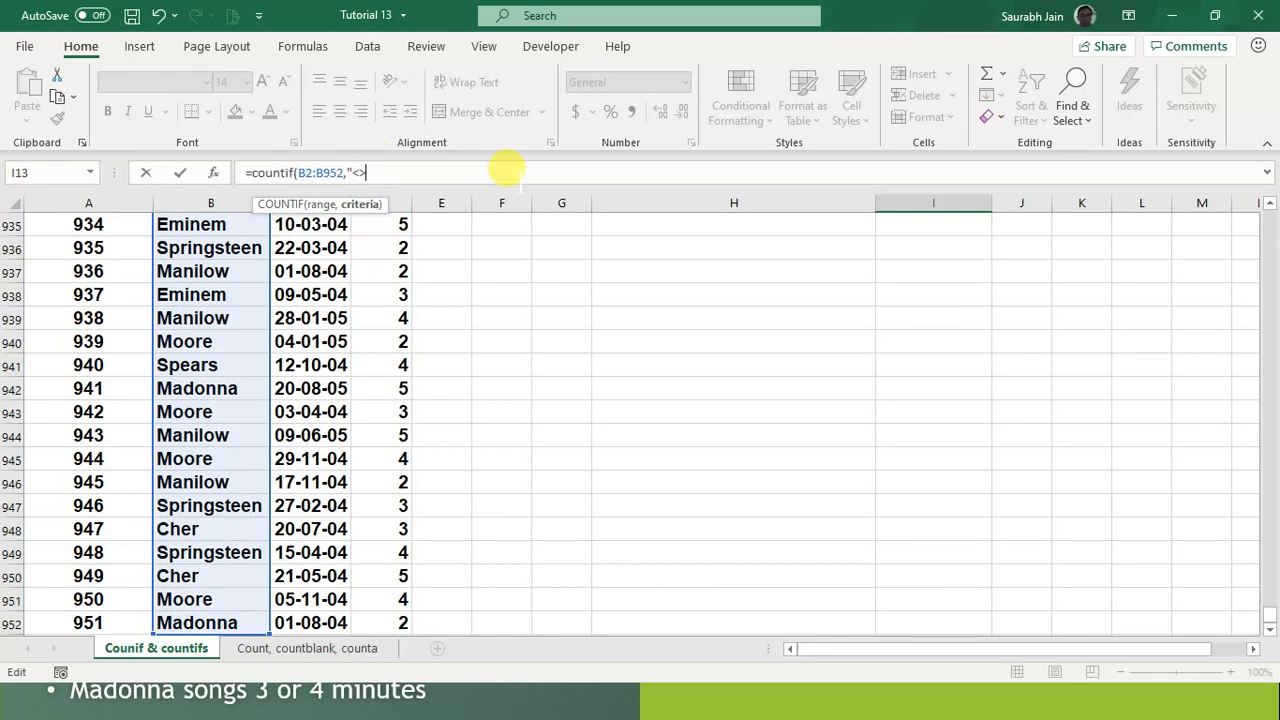
type("Spears\"")
type(")")
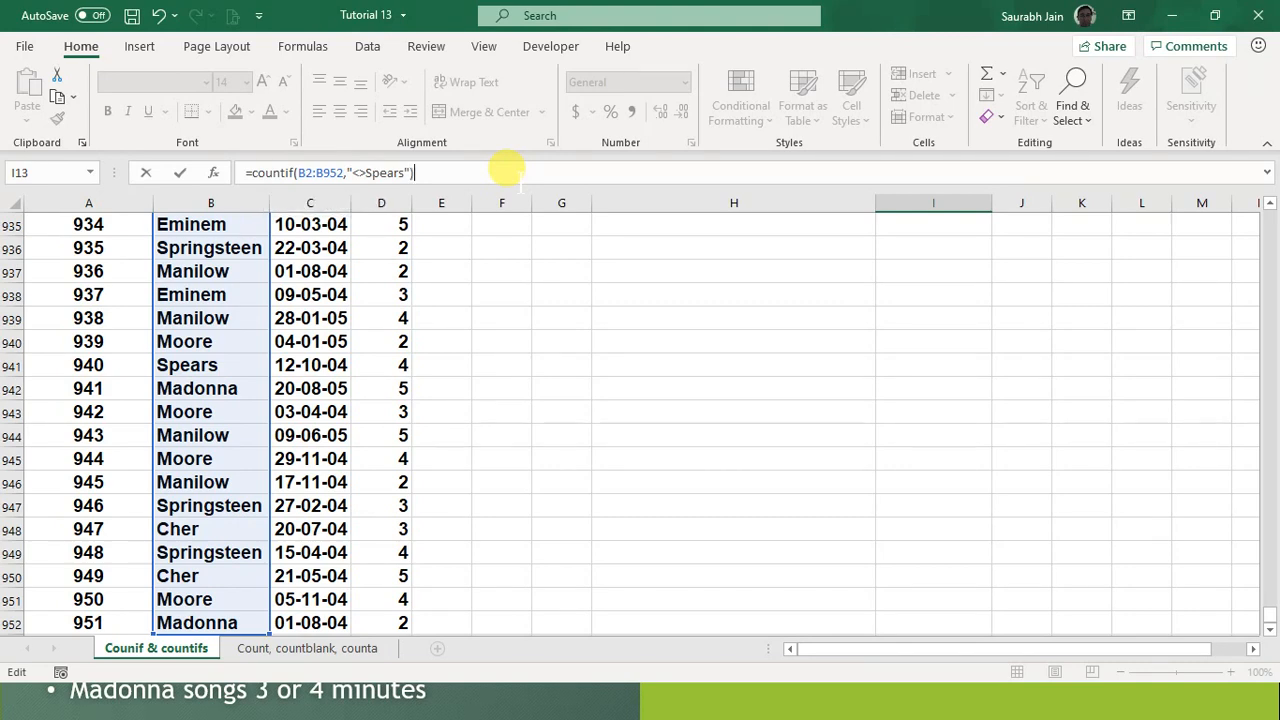
key("ctrl+Return")
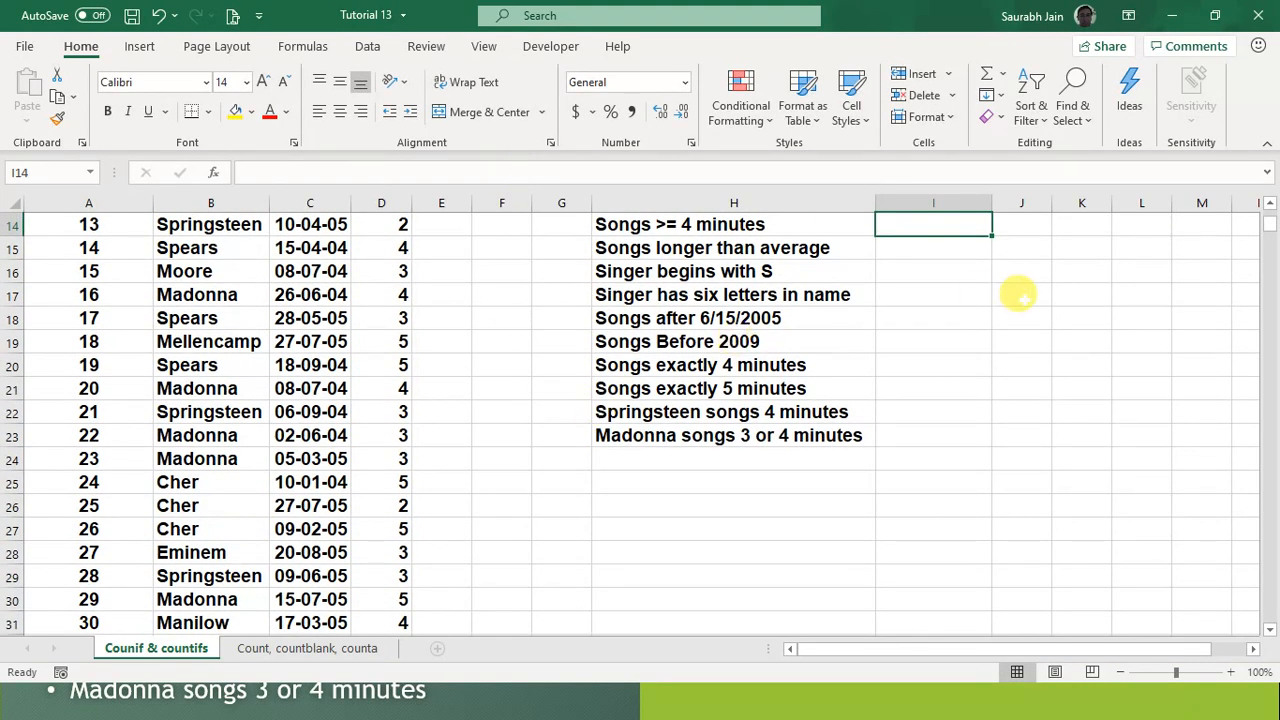
Step: Review the Not by Spears count in I13 against the singer counts and total above it
key("Up")
key("Up")
key("Up")
key("Up")
key("Up")
key("Up")
key("Up")
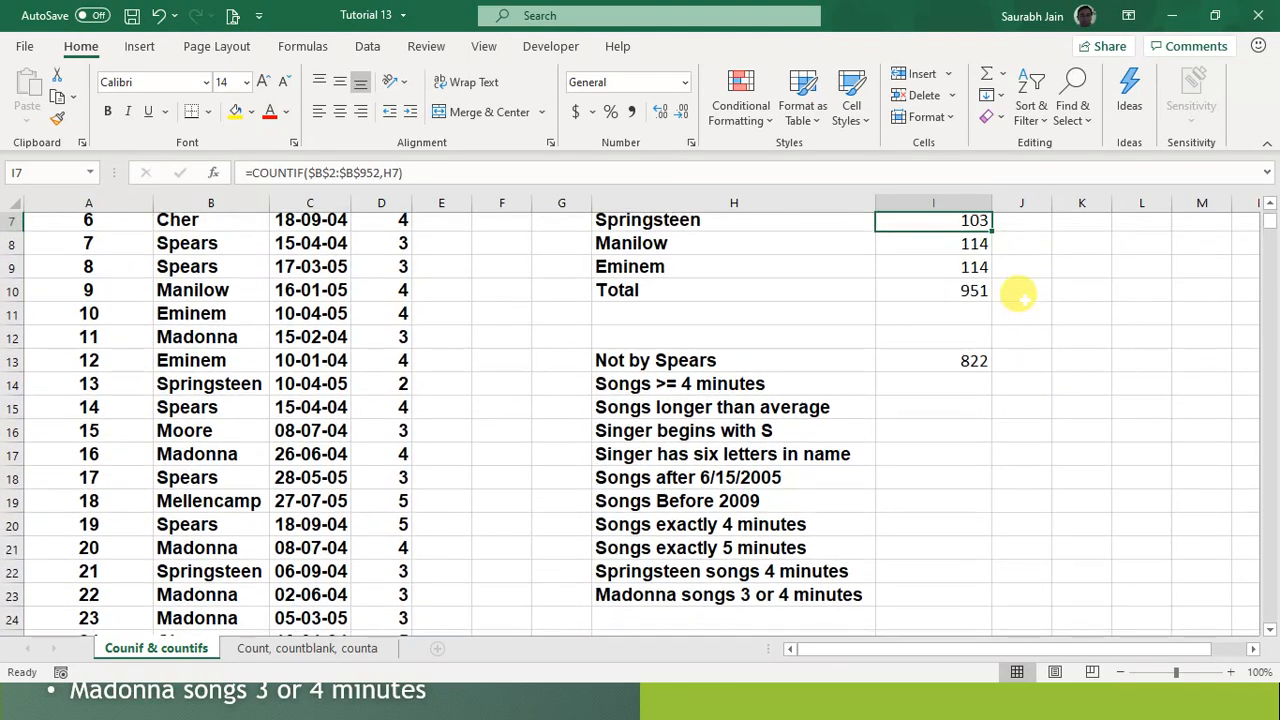
left_click(950, 389)
key("Right")
key("Right")
key("Right")
key("Right")
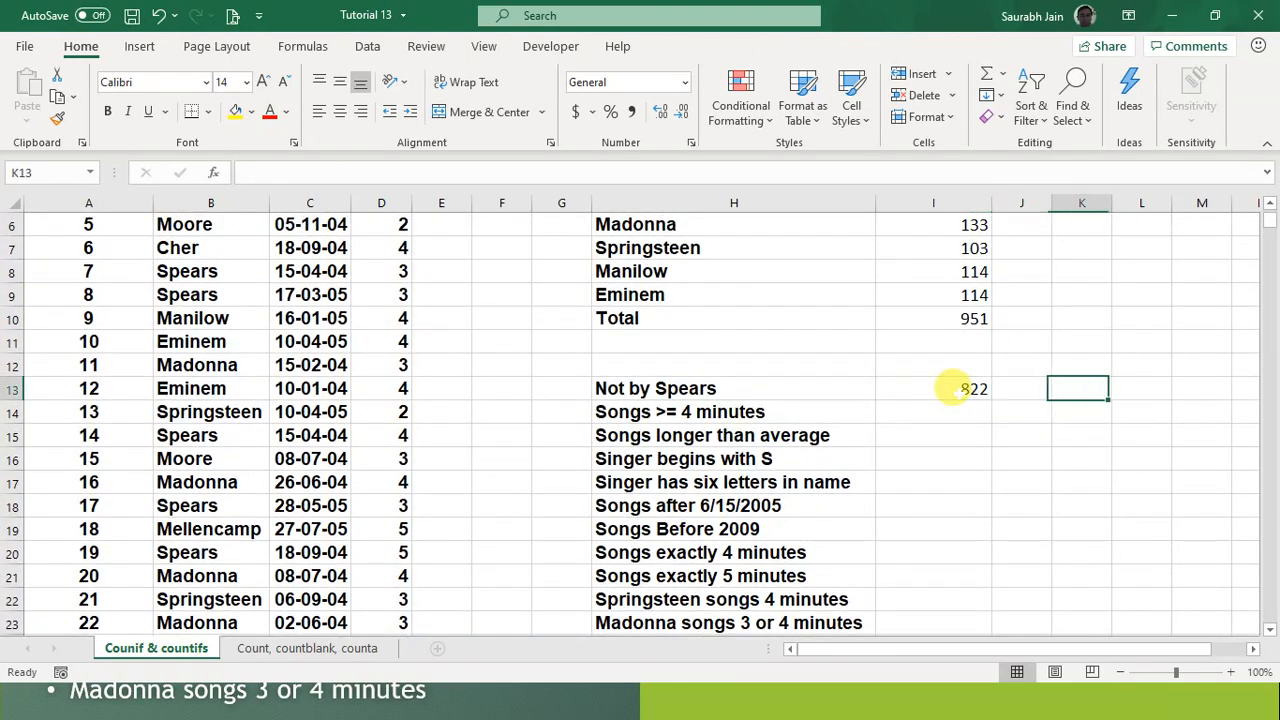
key("Right")
key("Left")
key("Left")
key("Left")
key("Left")
key("Left")
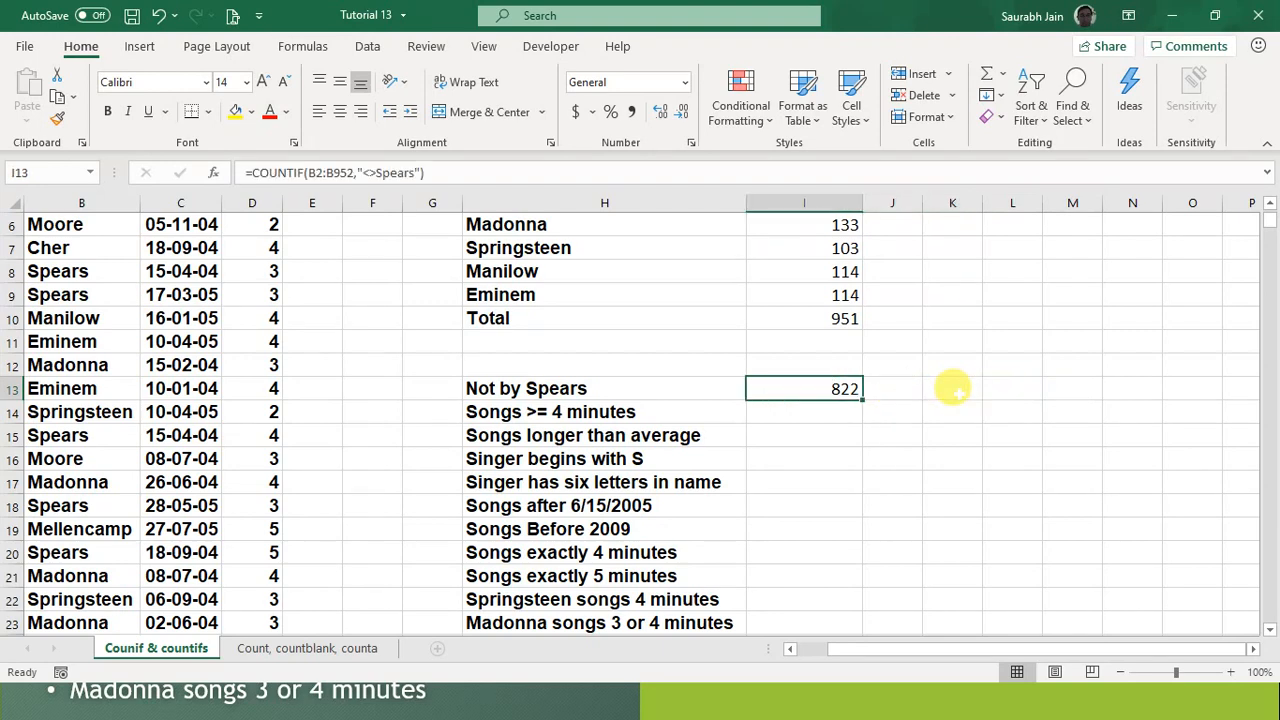
key("Down")
key("Up")
Step: Start a COUNTIF formula in I14 for Songs >= 4 minutes, with the minutes column D2:D952 as the range
left_click(636, 406)
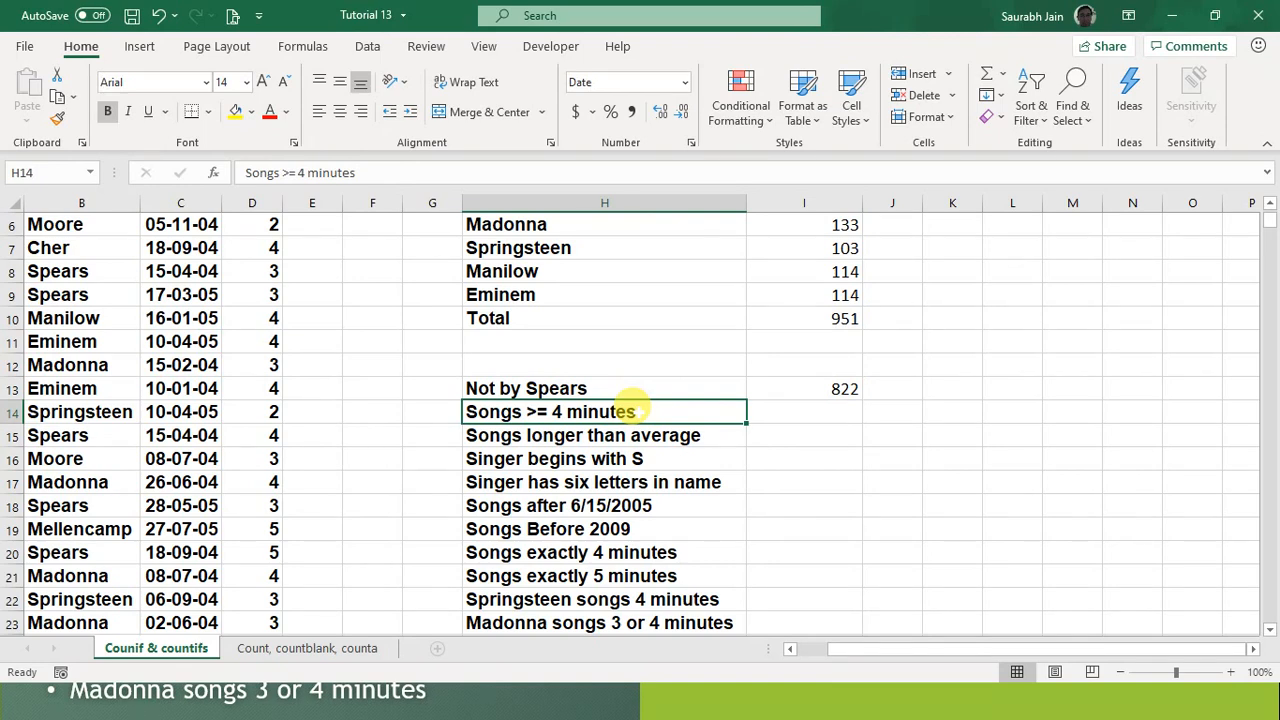
key("Right")
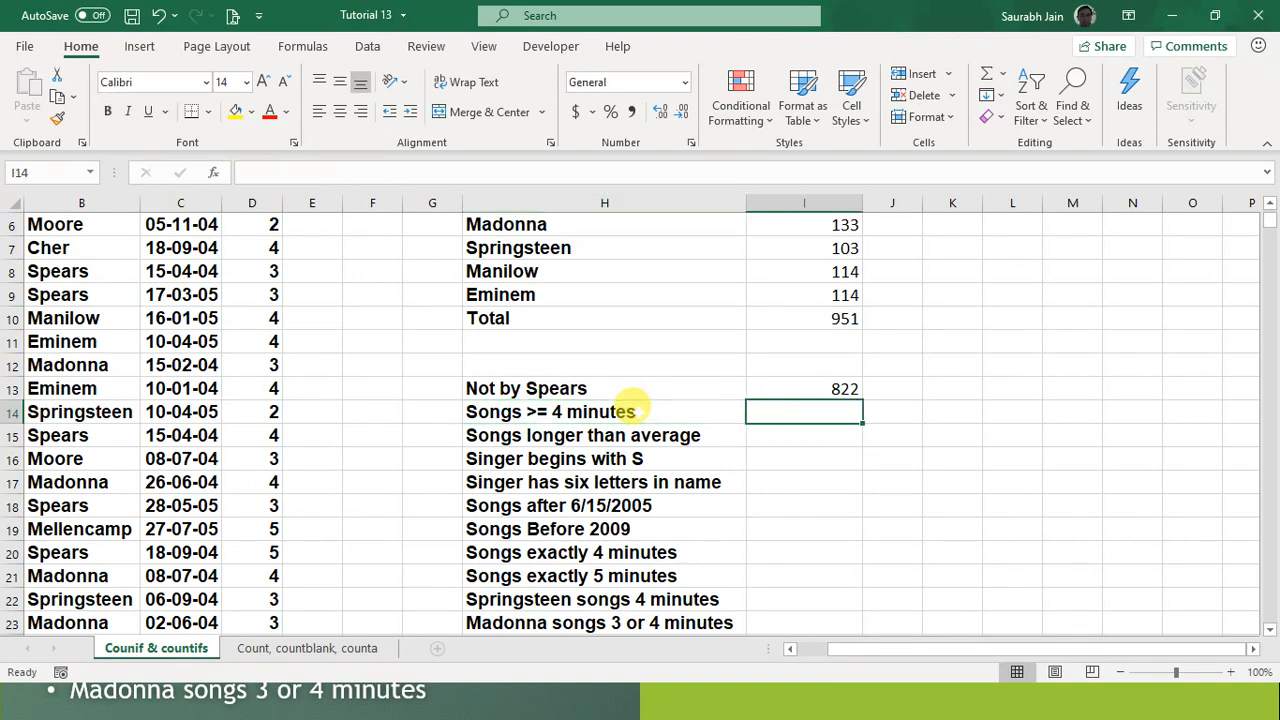
type("=cou")
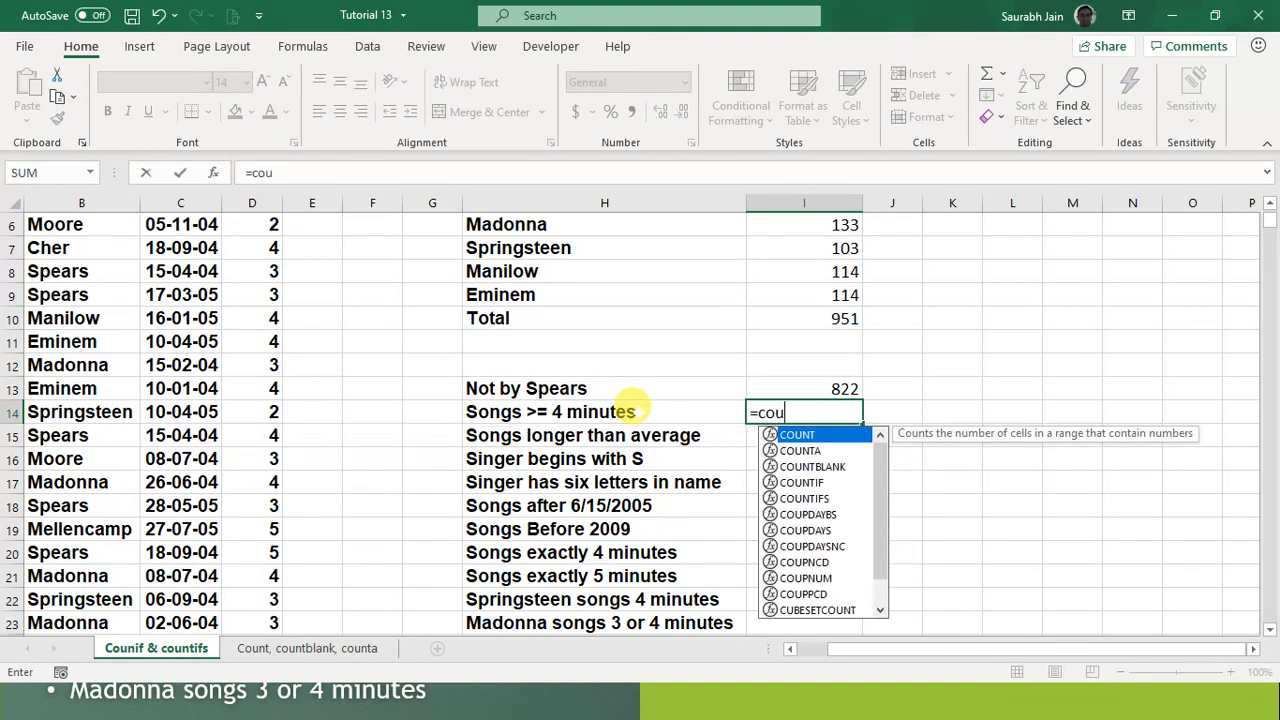
type("ntif")
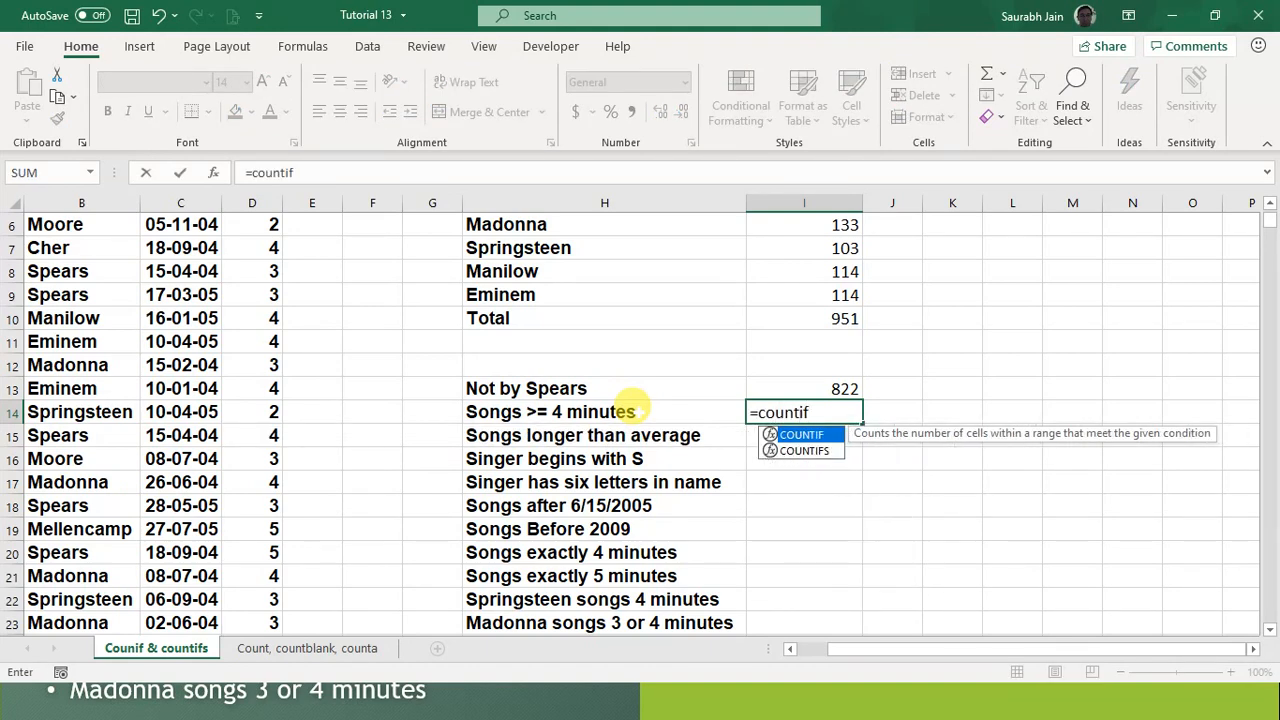
type("(")
scroll(155, 268, "up", 2)
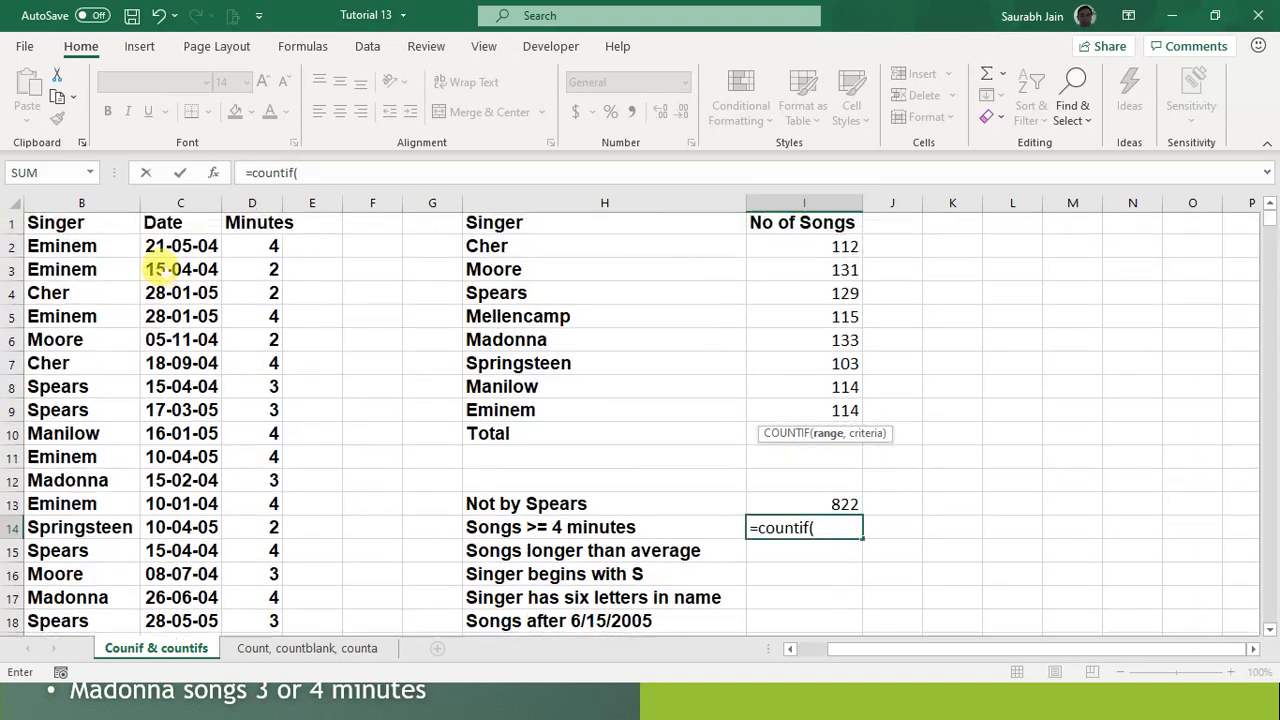
left_click(273, 246)
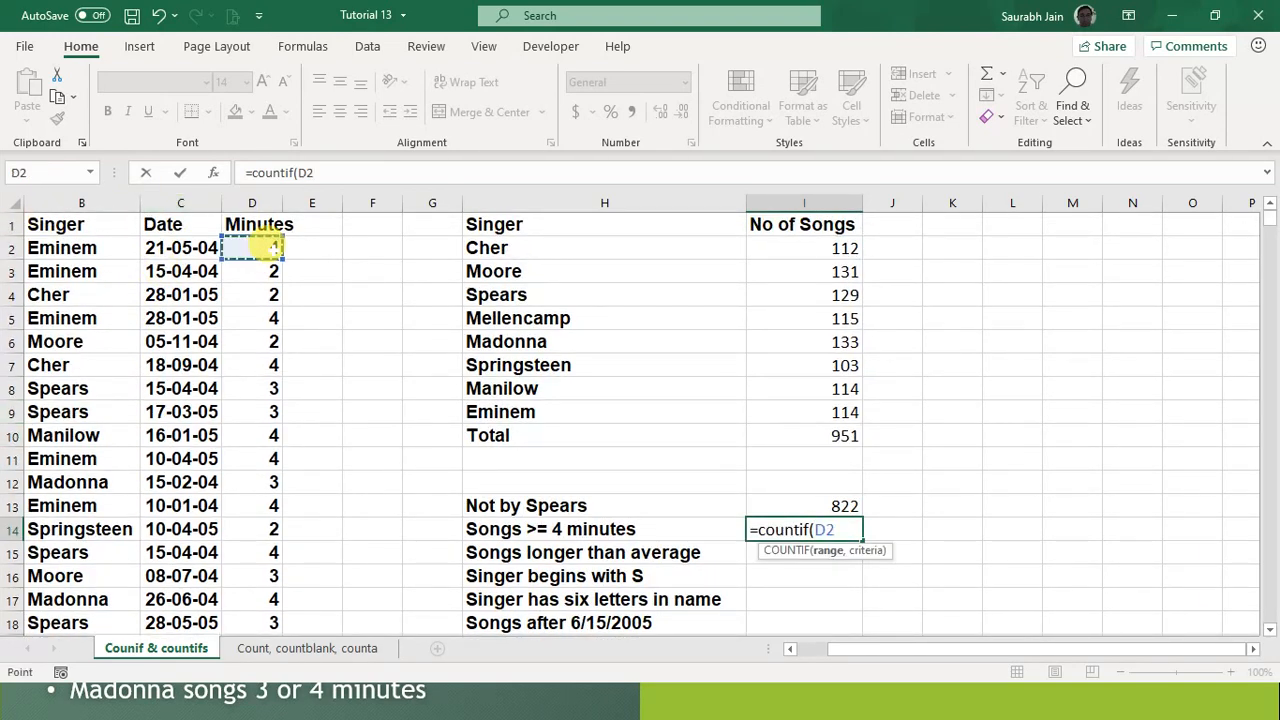
key("ctrl+shift+Down")
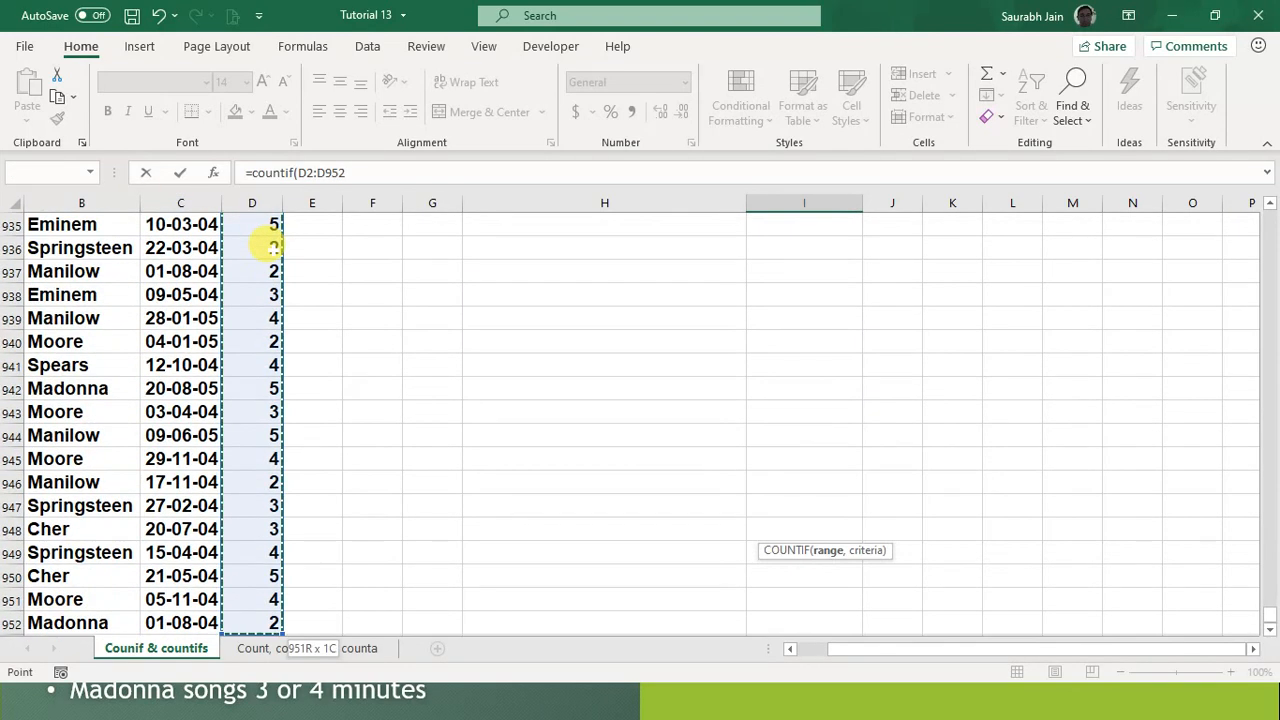
left_click(357, 163)
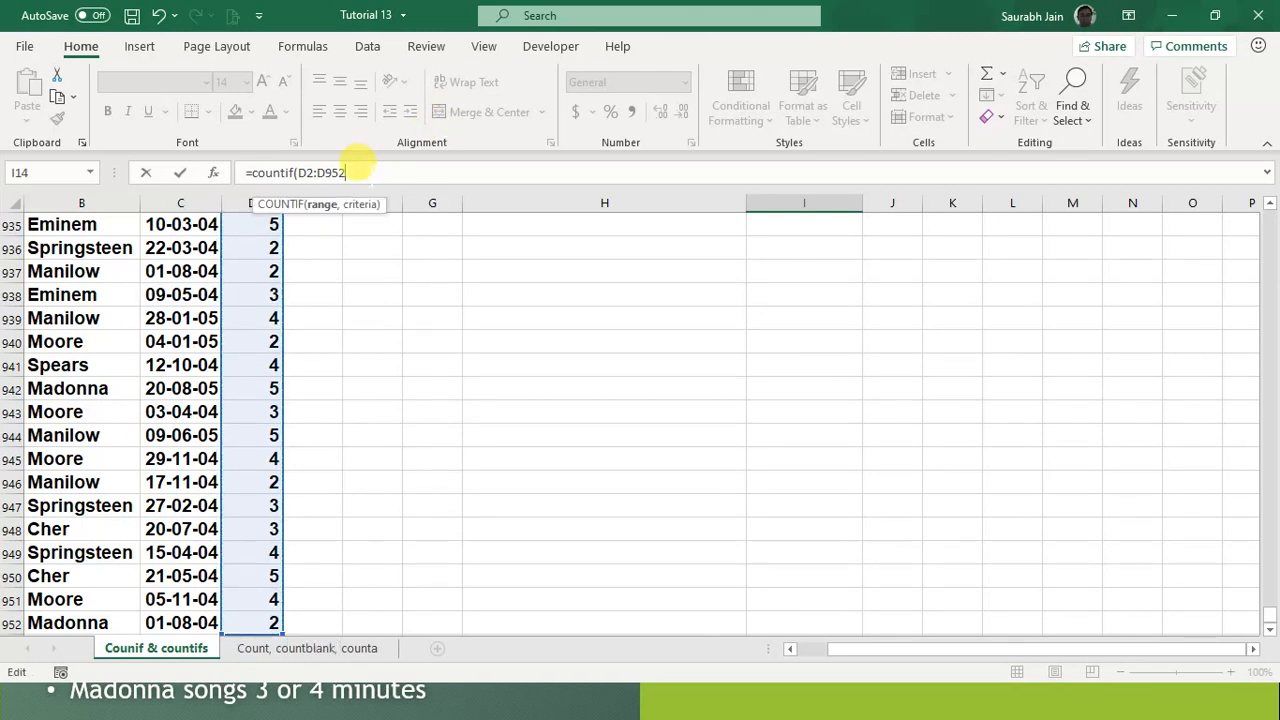
Step: Use ">=4" as the criteria of the I14 COUNTIF formula and complete it
type(",")
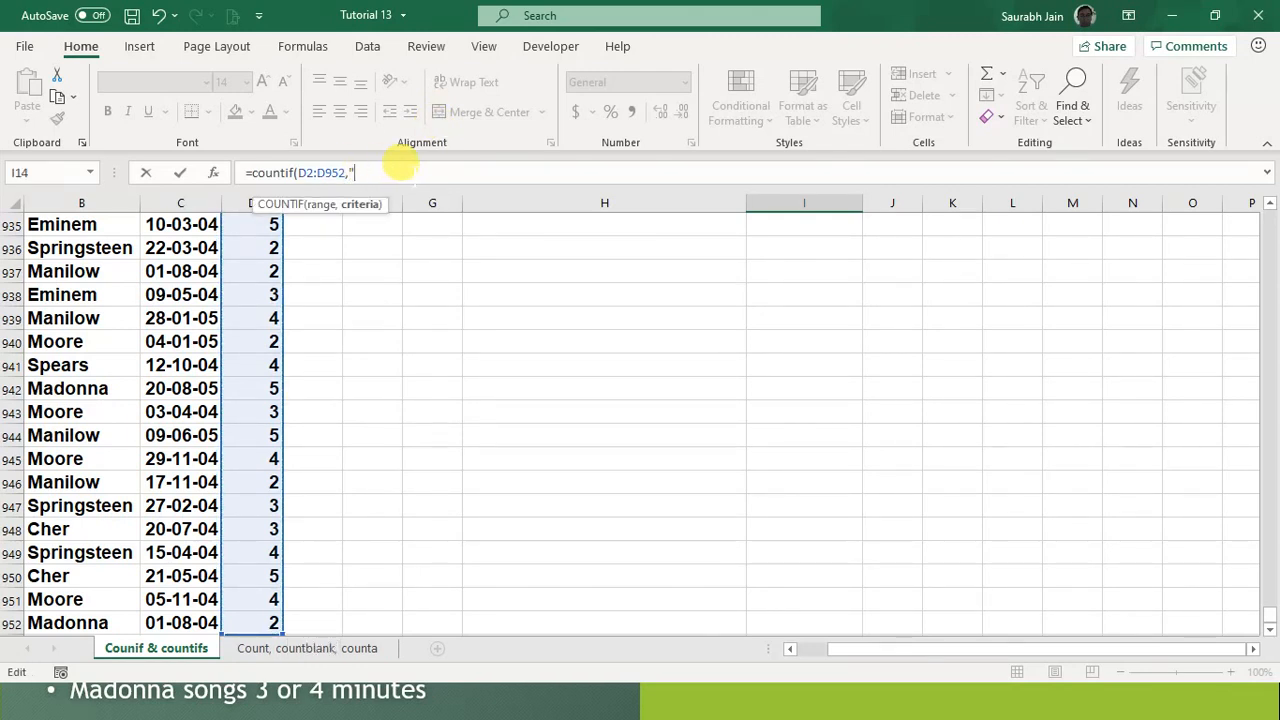
type("\">=4\")")
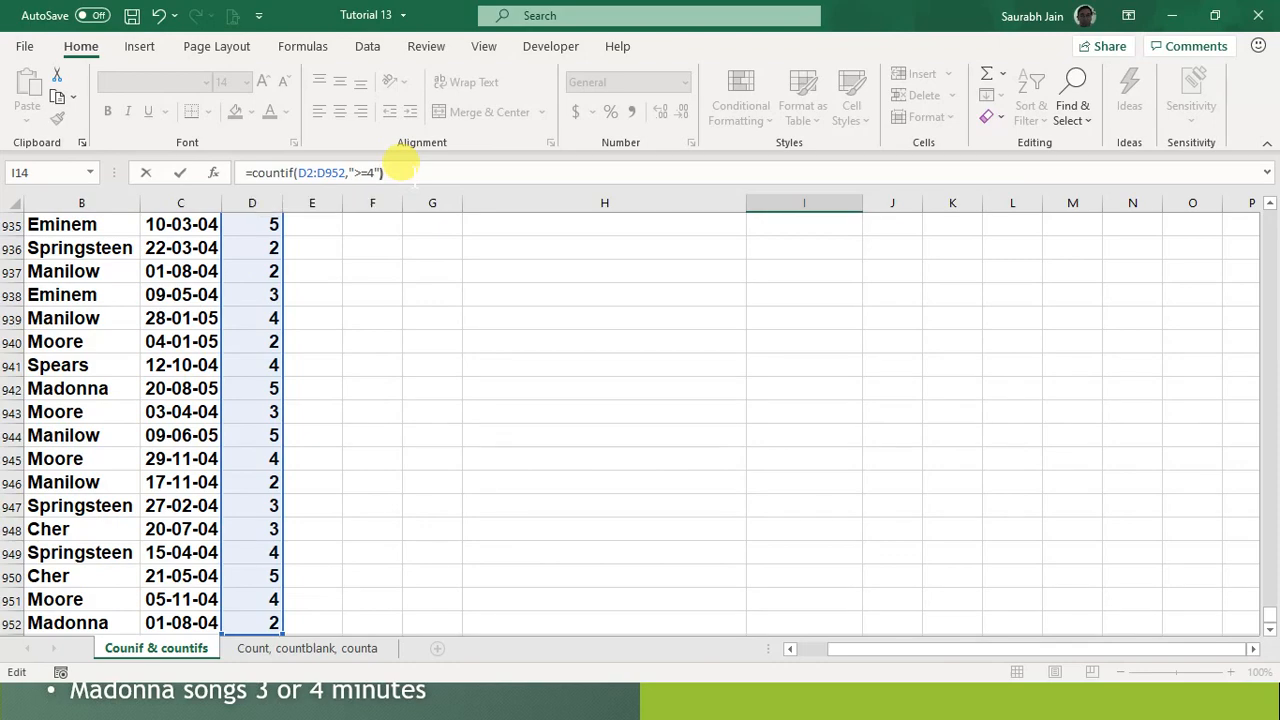
key("Return")
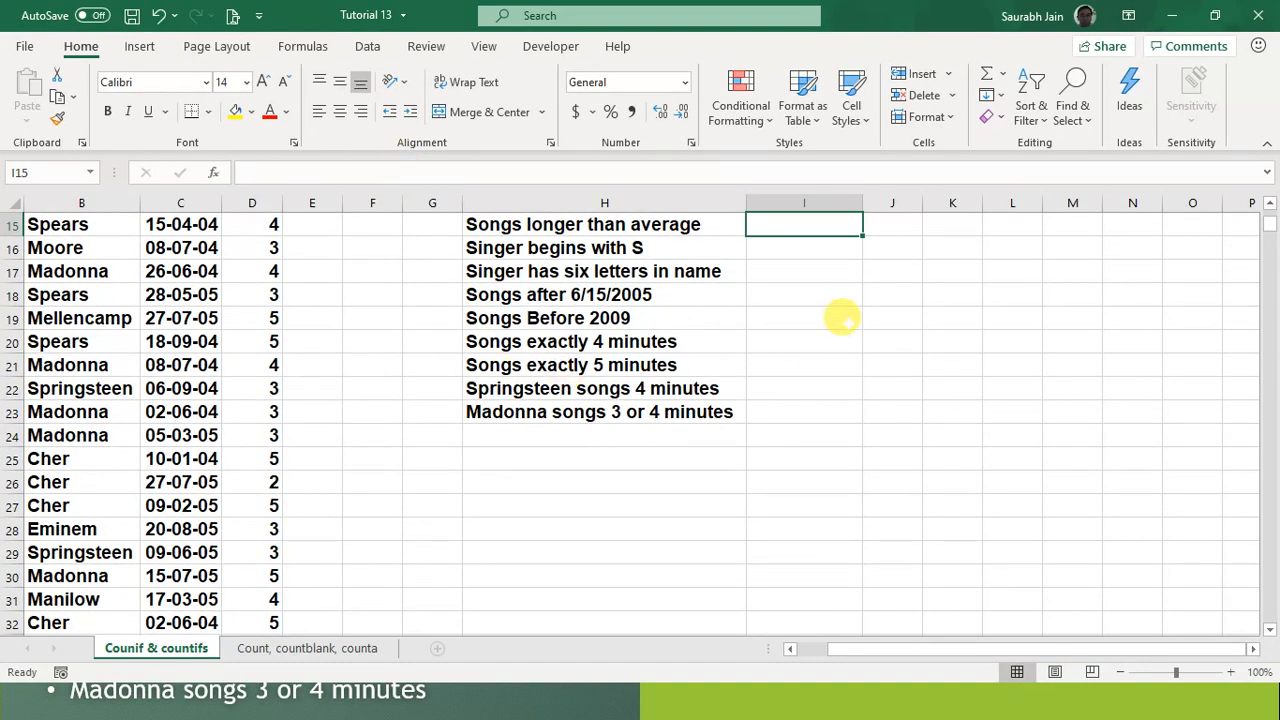
key("Up")
key("Up")
key("Up")
key("Down")
key("Down")
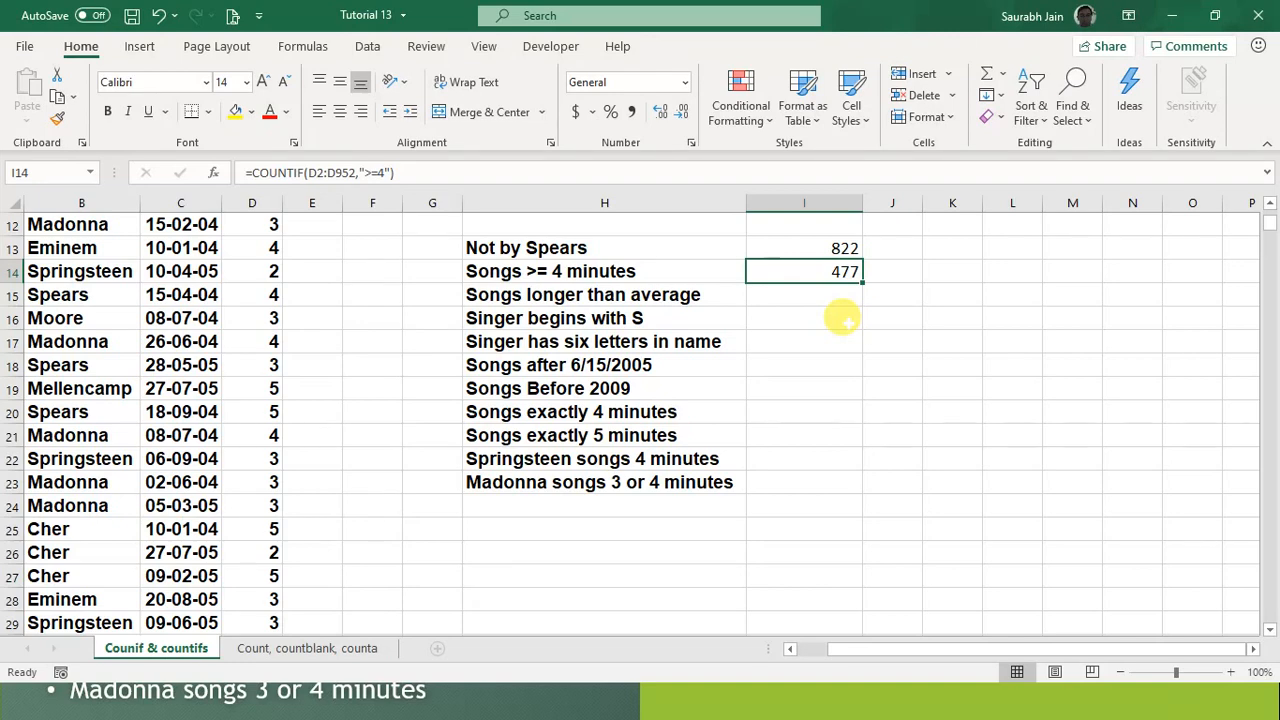
Step: Examine the Songs >= 4 minutes formula in I14 and the Songs longer than average question below it
left_click(612, 294)
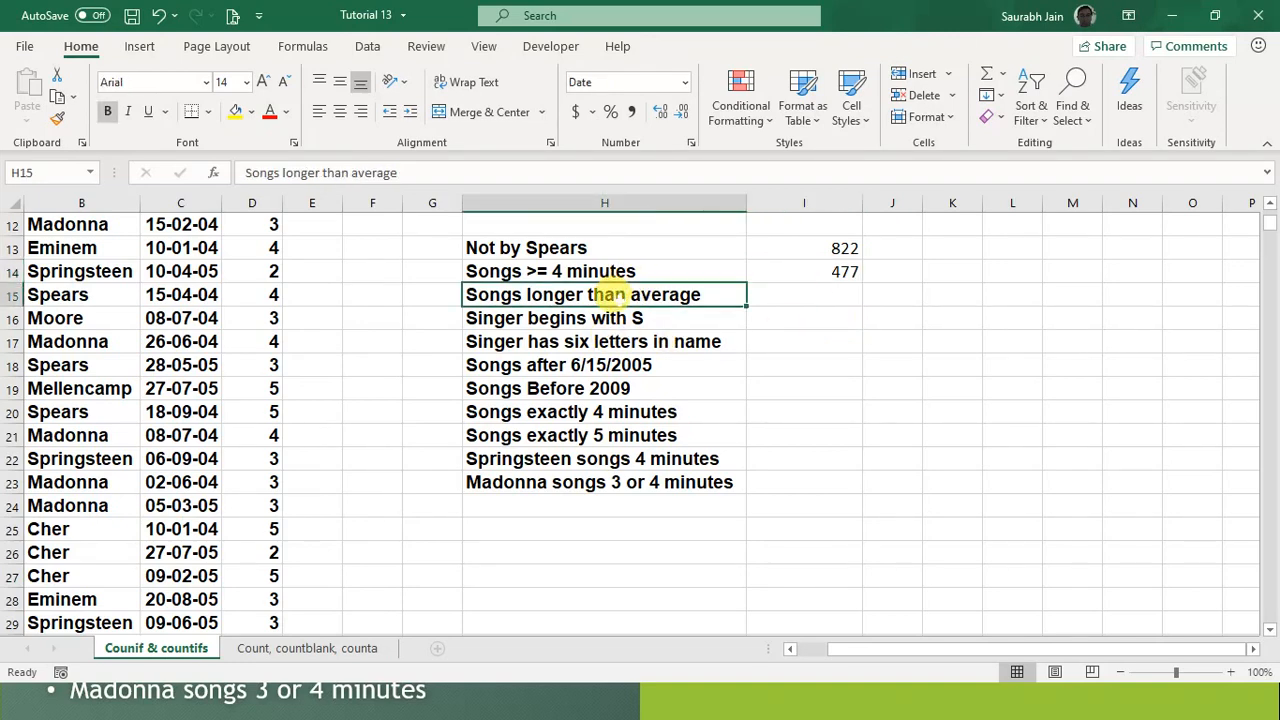
left_click(816, 294)
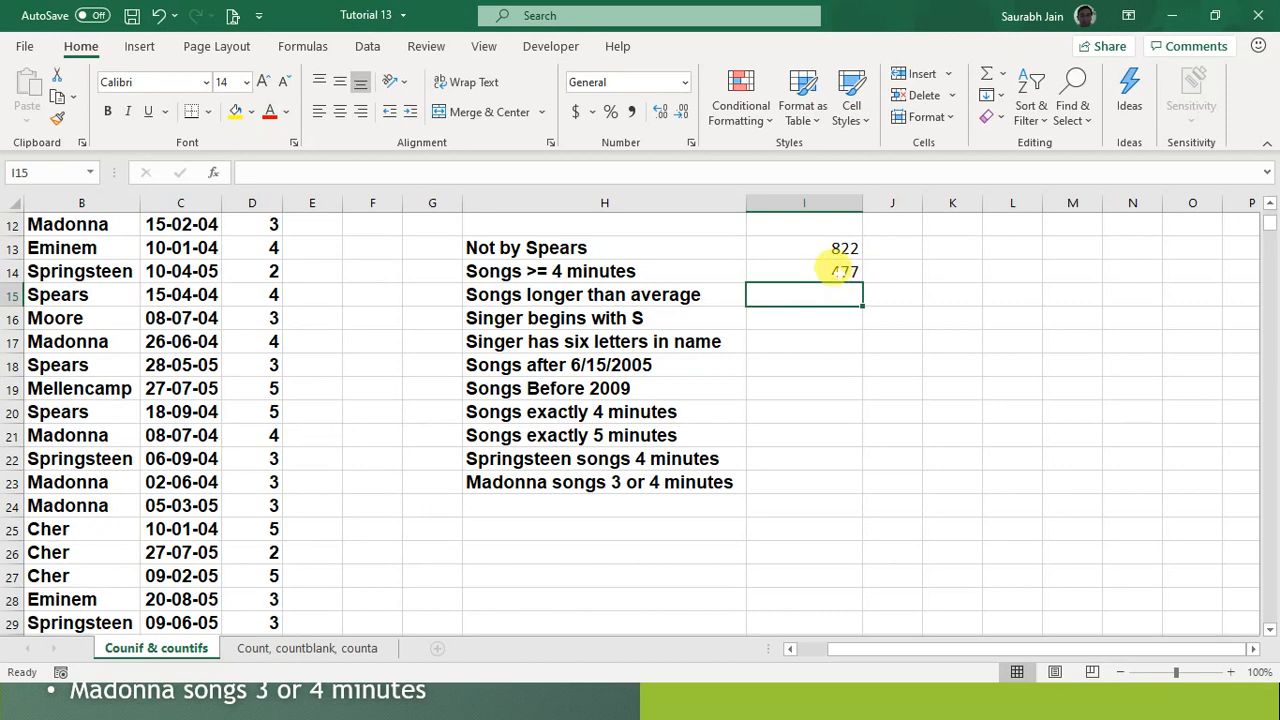
left_click(843, 270)
scroll(737, 275, "up", 4)
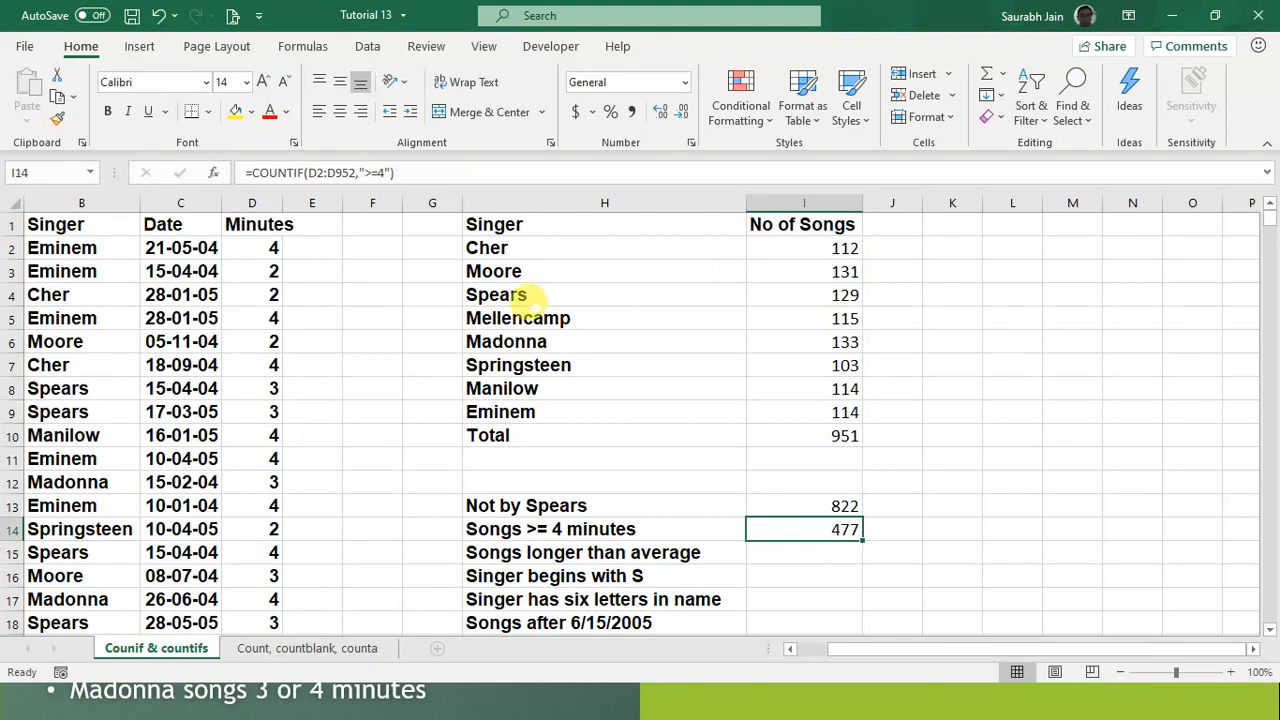
left_click(812, 553)
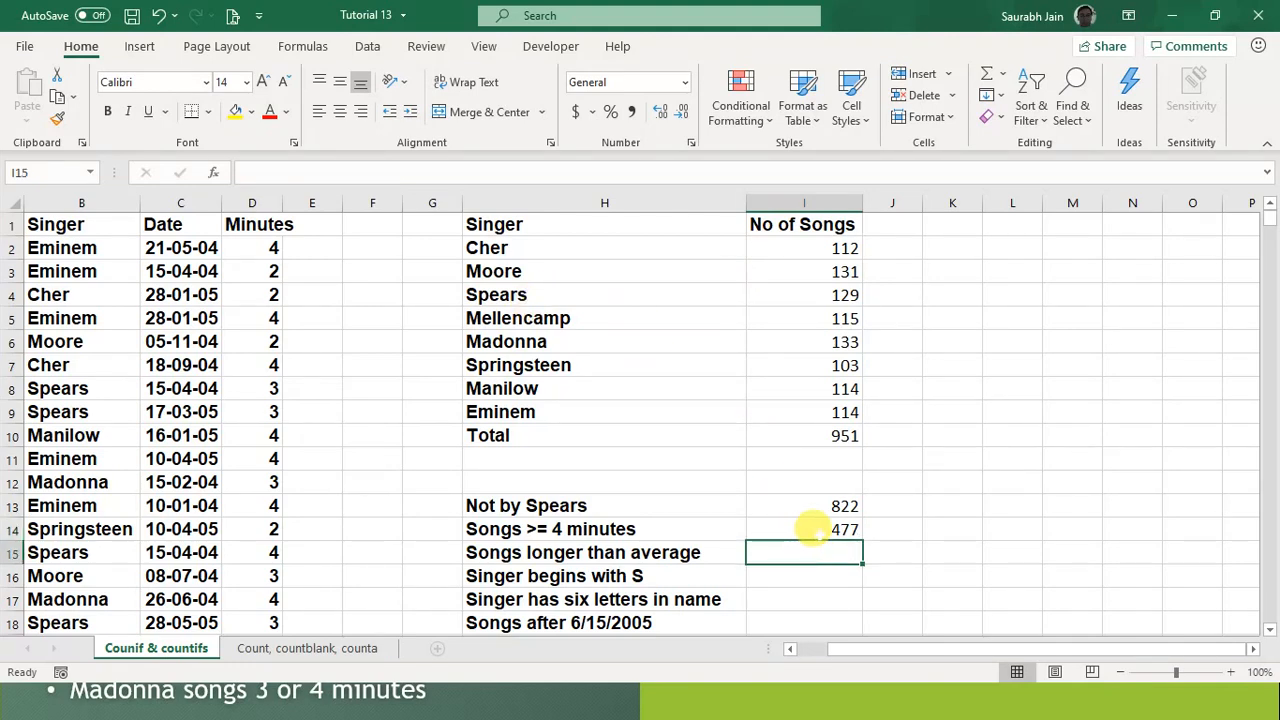
left_click(813, 526)
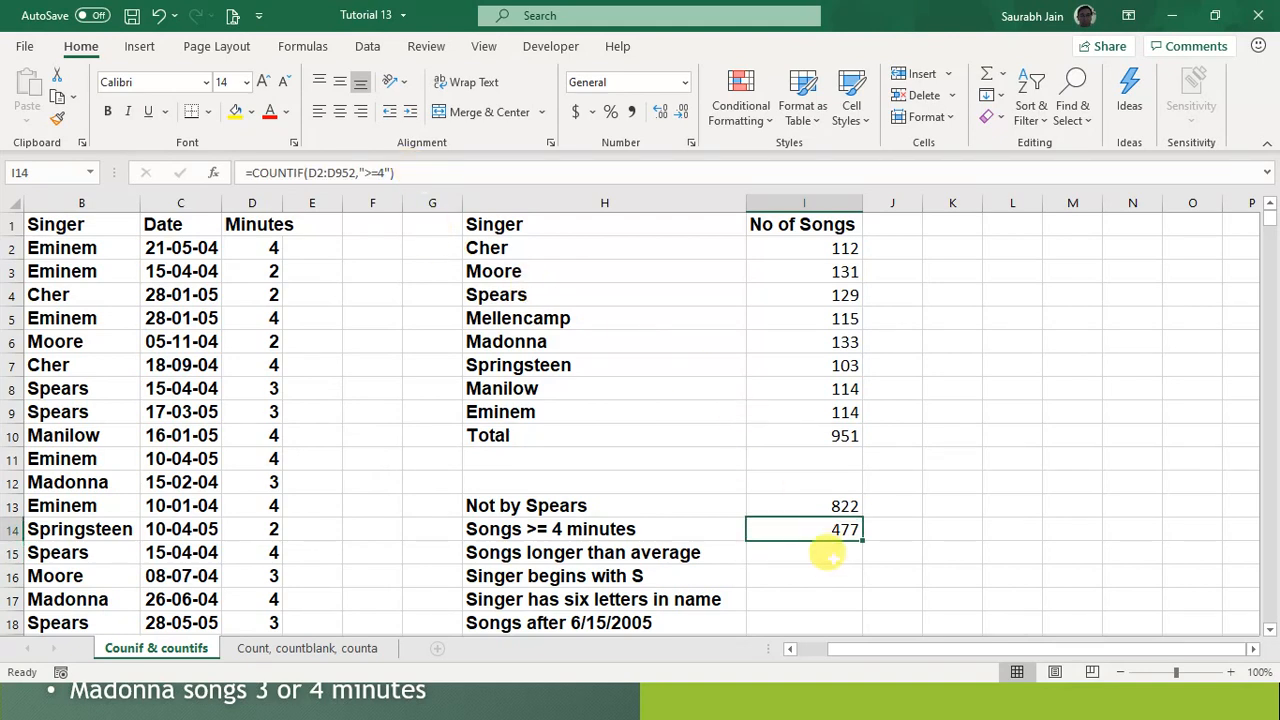
left_click(800, 557)
key("Down")
key("Down")
key("Down")
key("Up")
key("Up")
key("Up")
key("Up")
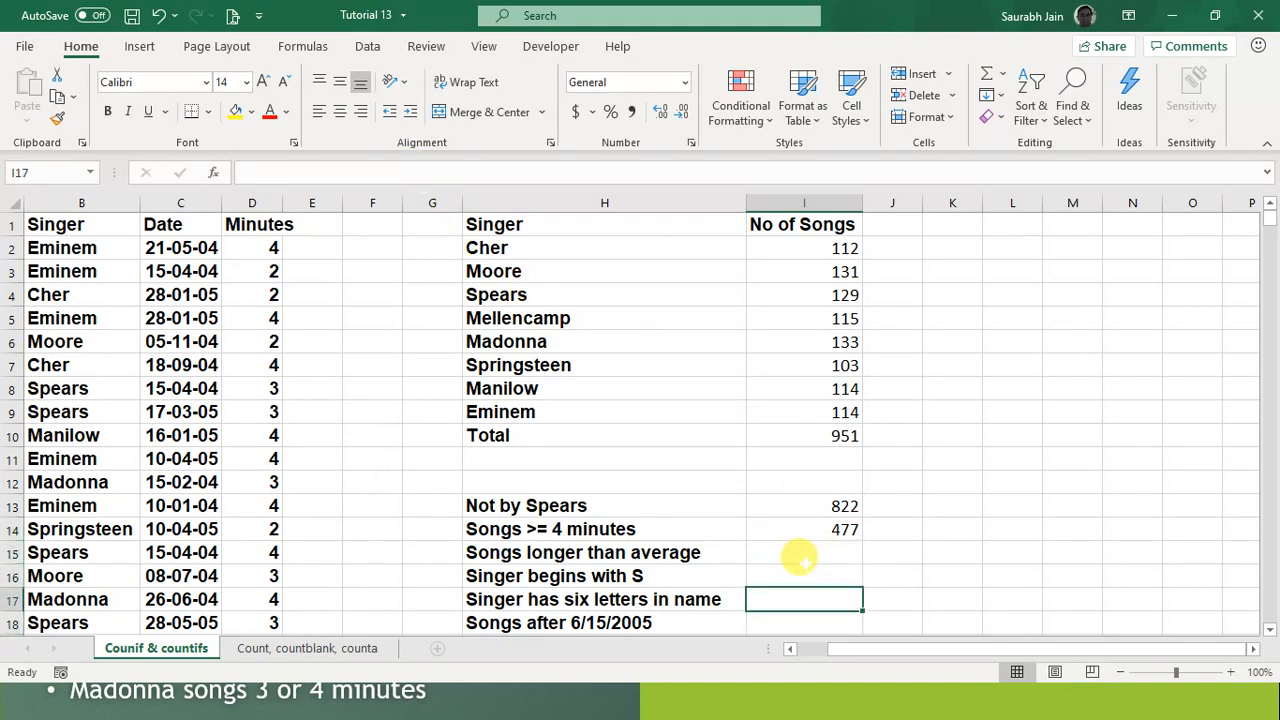
Step: Start a COUNTIF formula in I15 for Songs longer than average, with D2:D952 as the range
key("Down")
type("=")
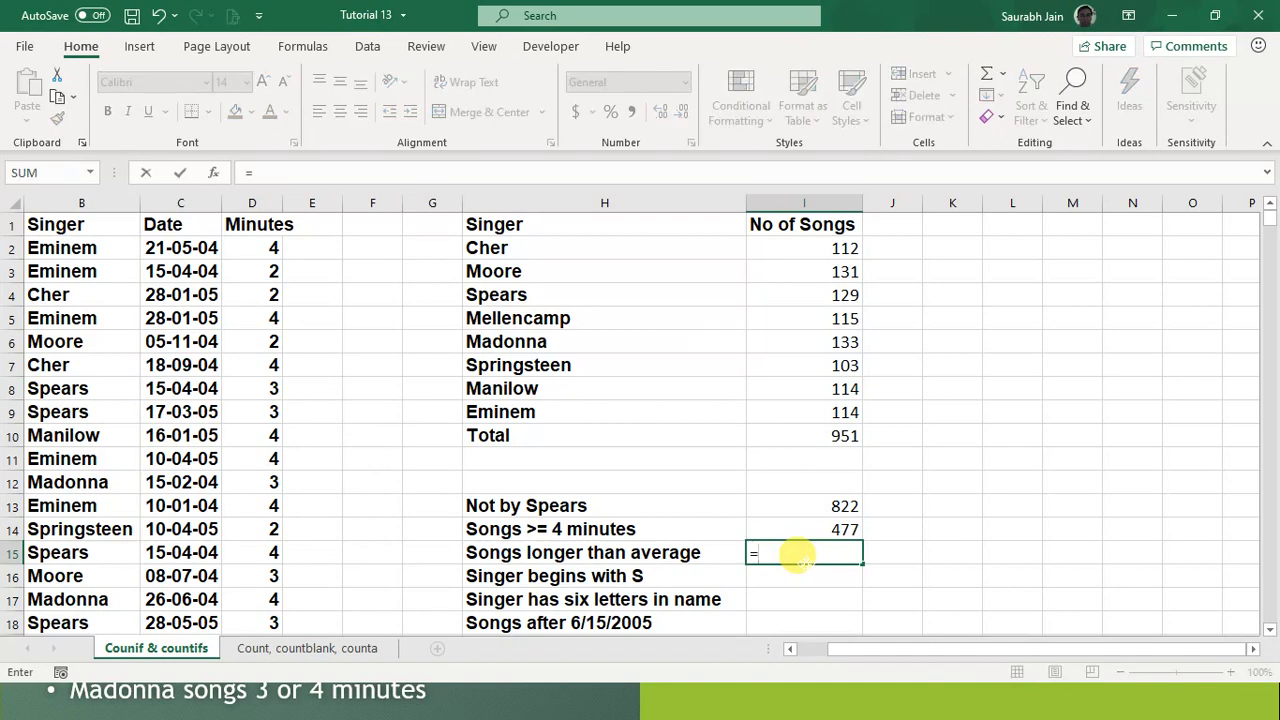
type("count")
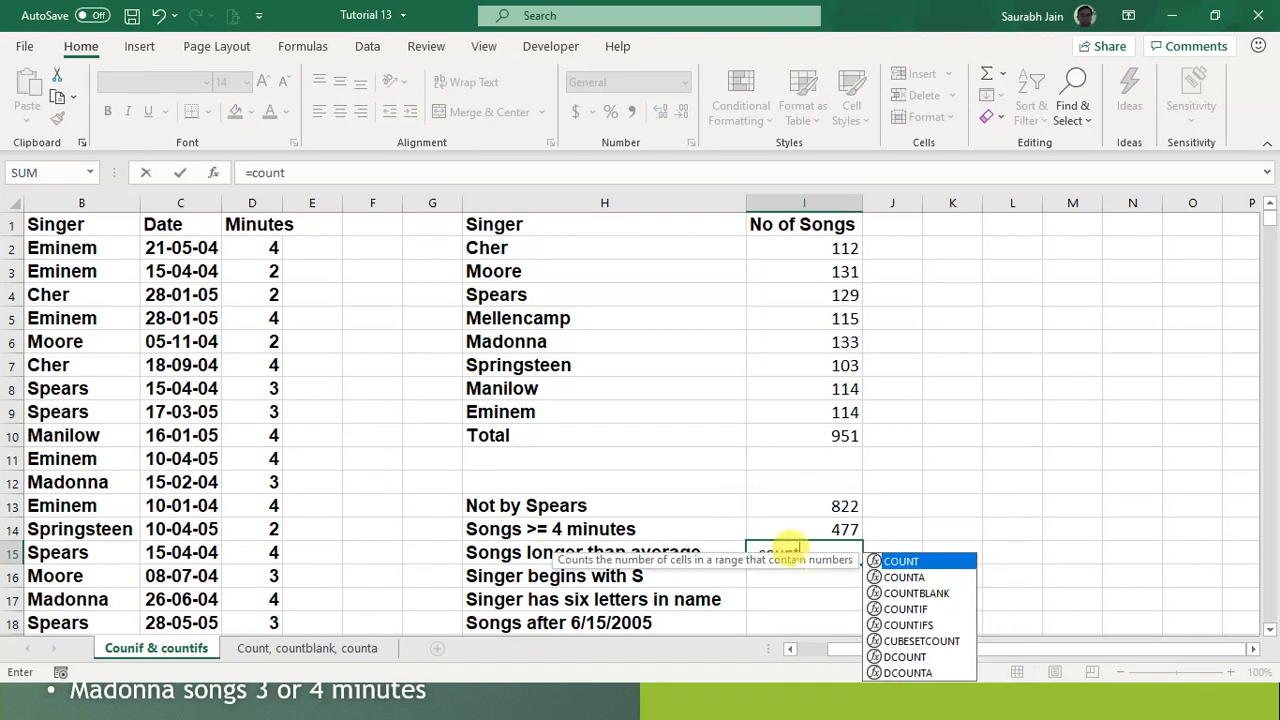
type("if")
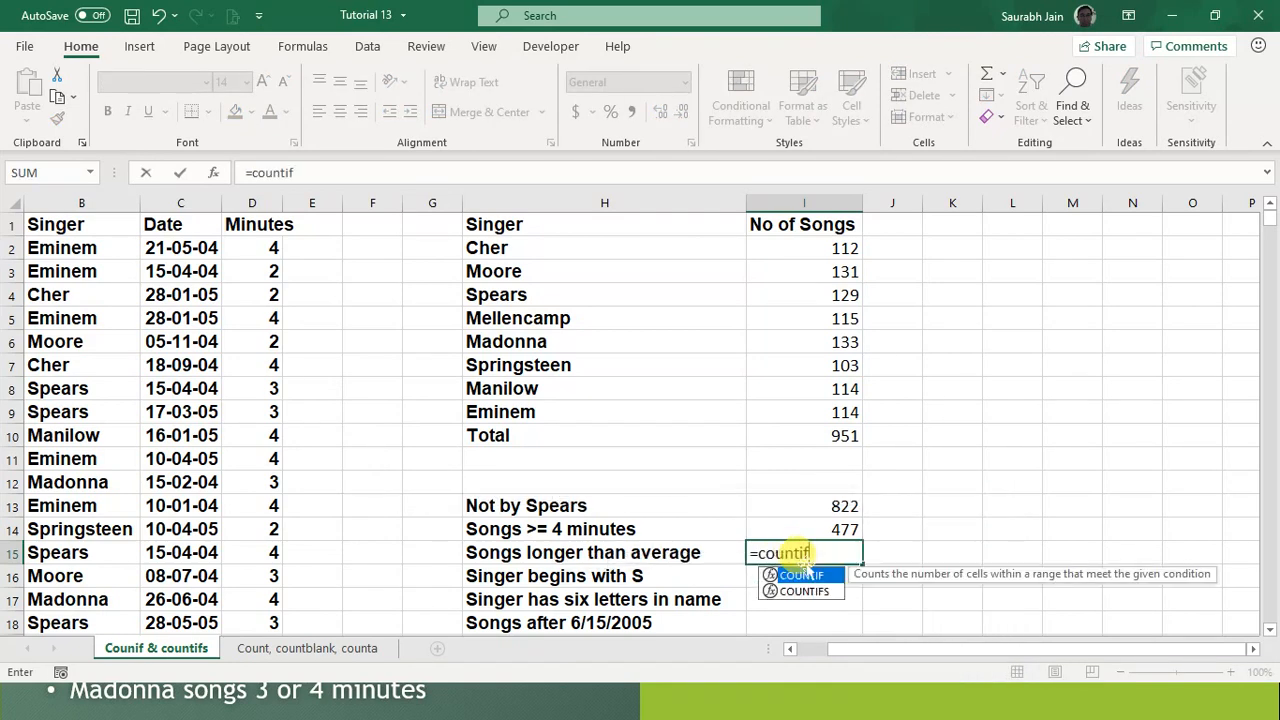
type("(")
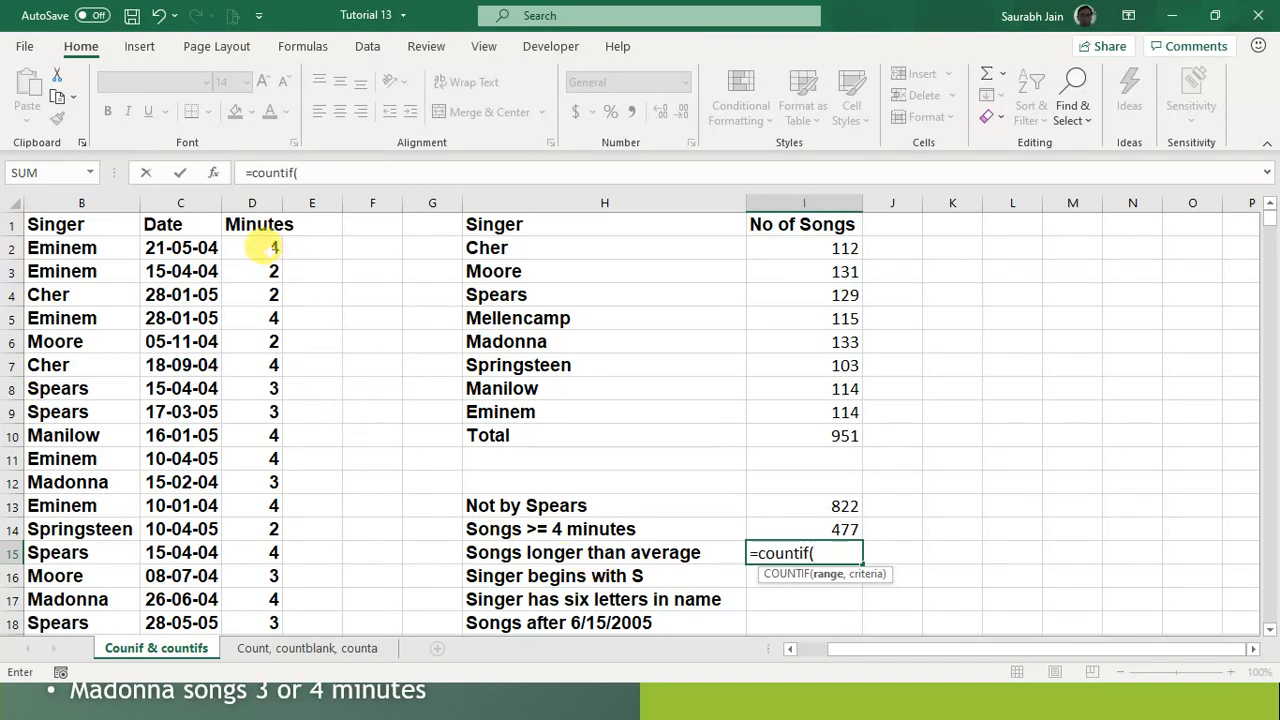
left_click(274, 247)
key("ctrl+shift+Down")
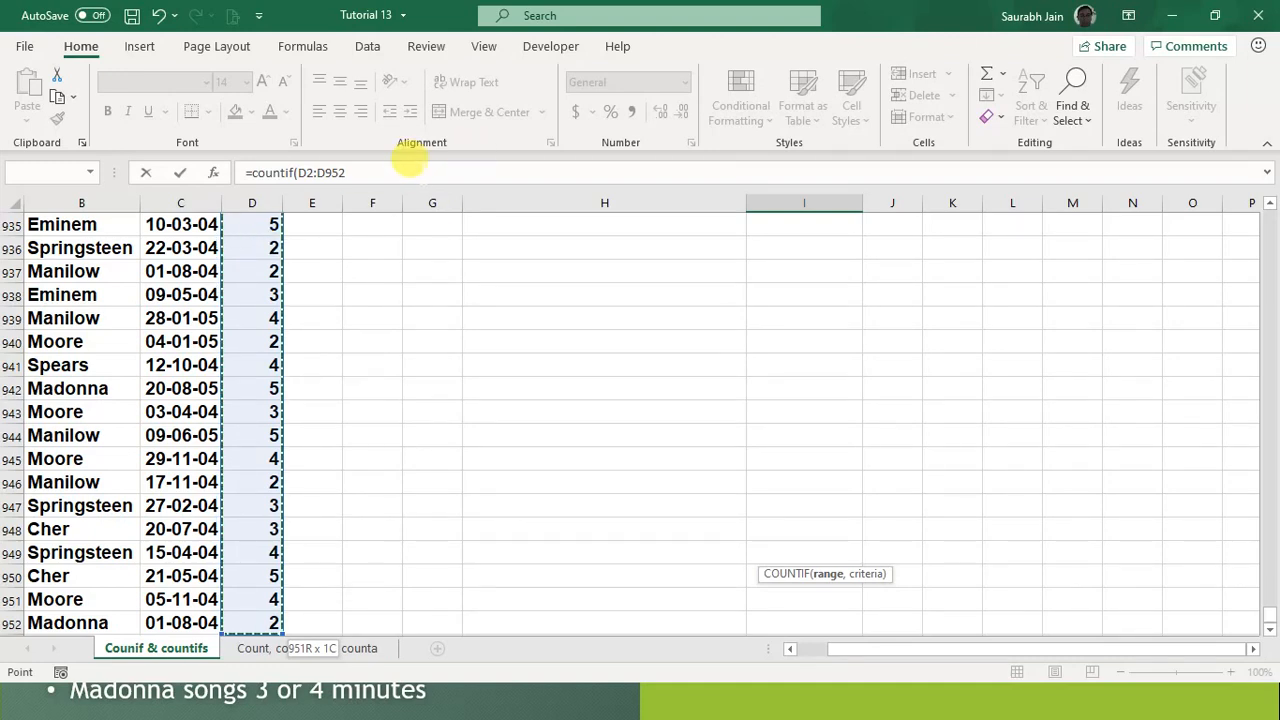
key("F2")
type(",")
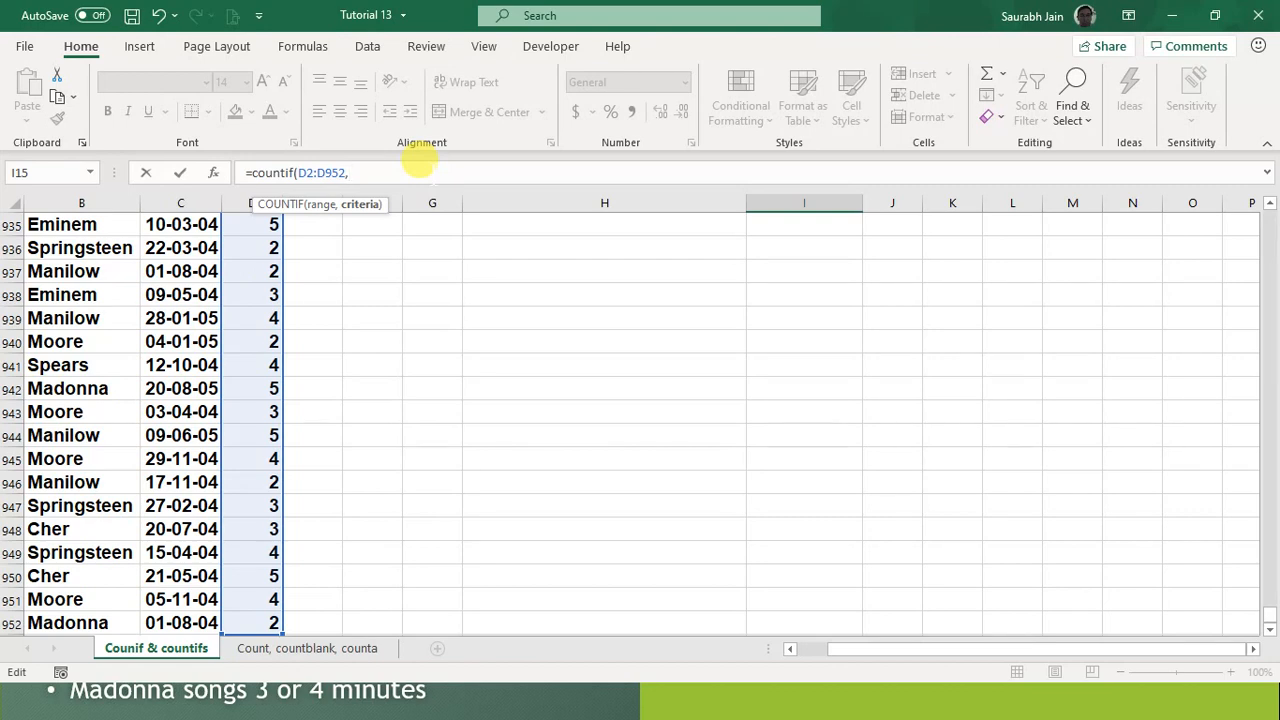
Step: Try to complete the I15 COUNTIF formula with the unquoted criteria >=Average(D2:D952)
type(">=")
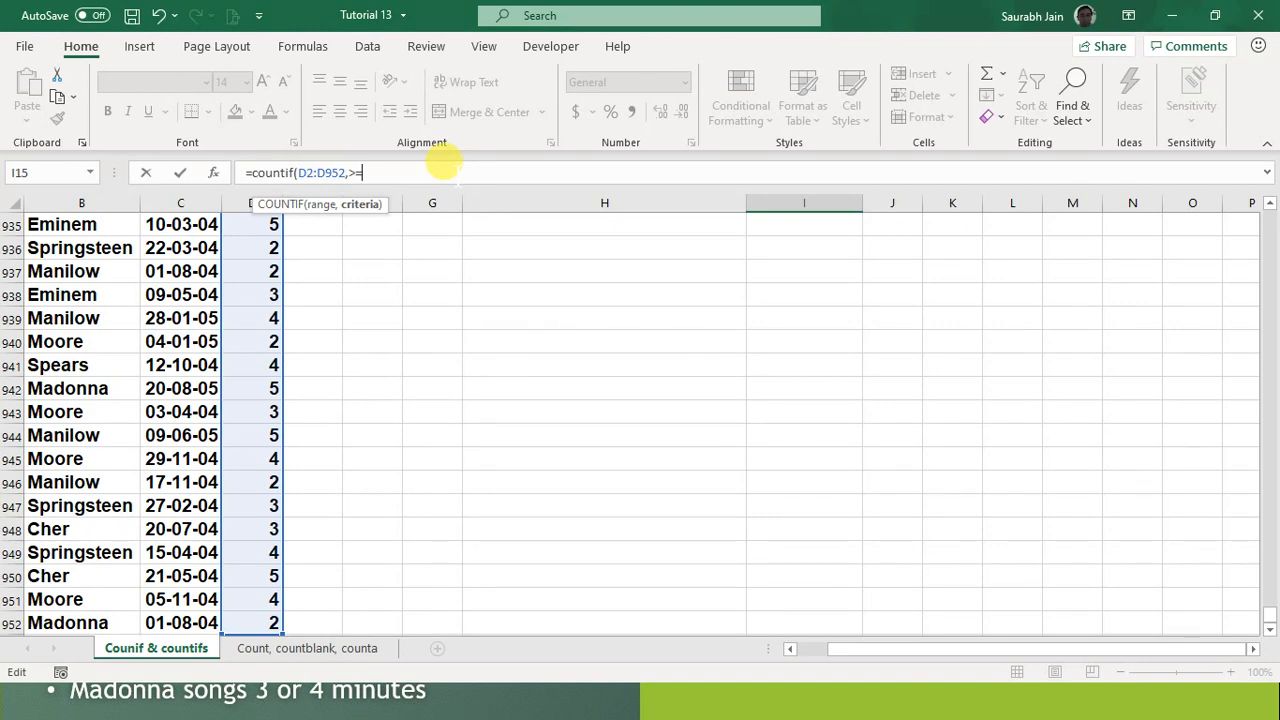
type("A")
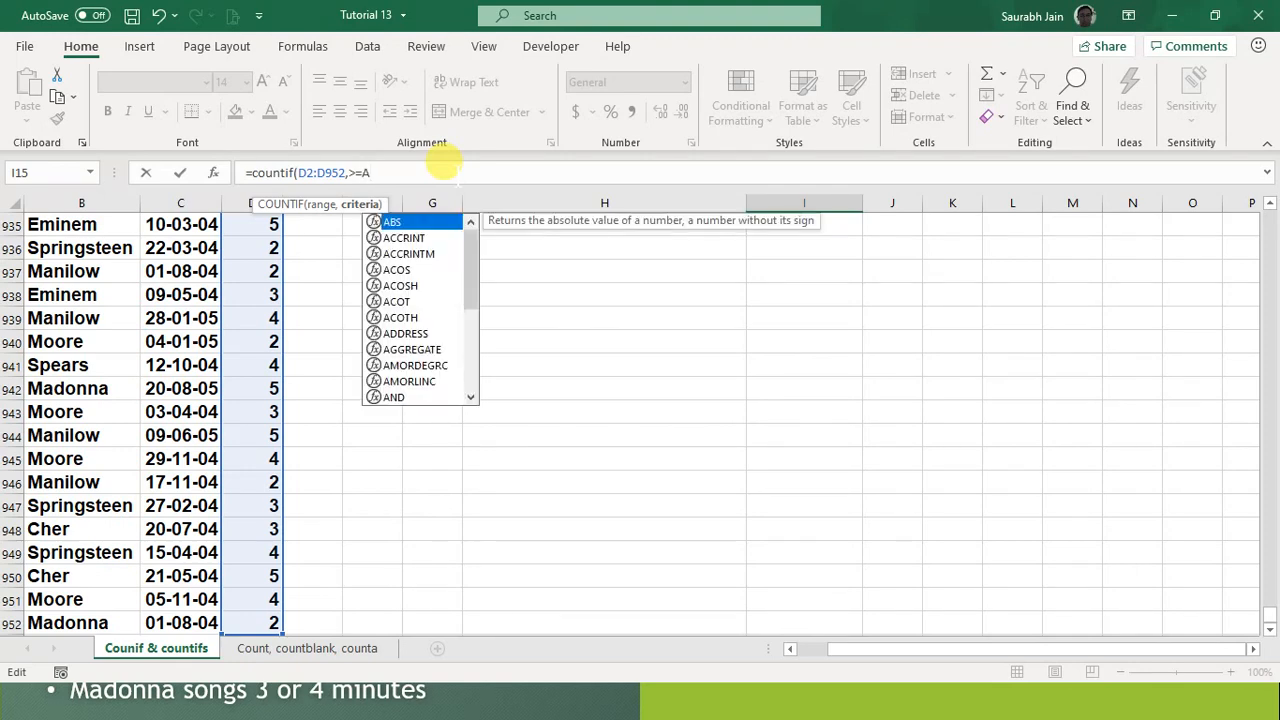
type("verage(")
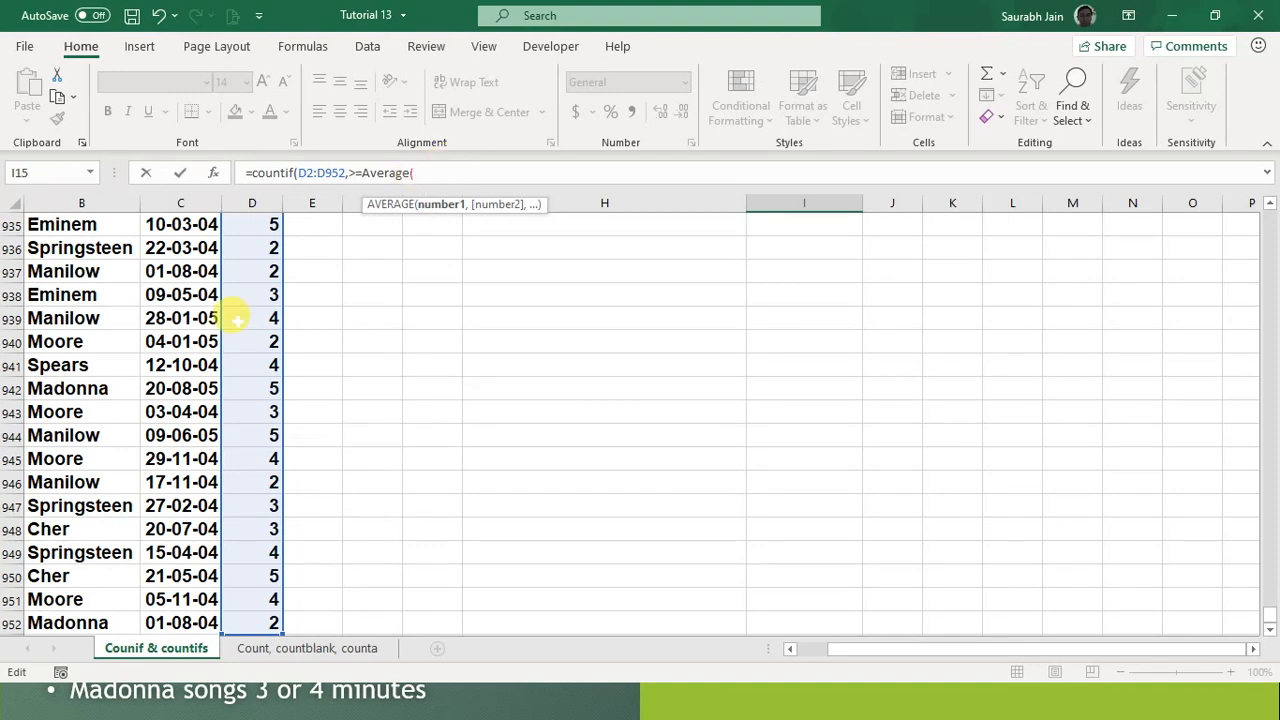
scroll(237, 318, "up", 20)
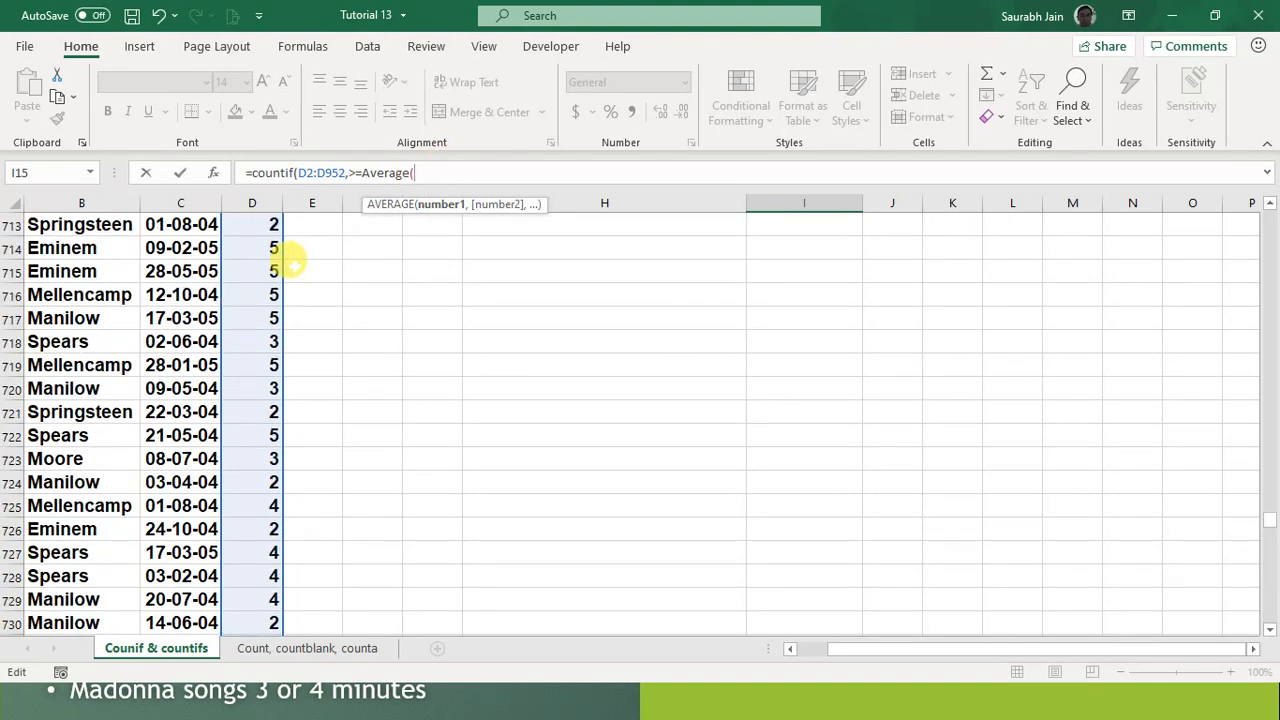
scroll(290, 262, "up", 10)
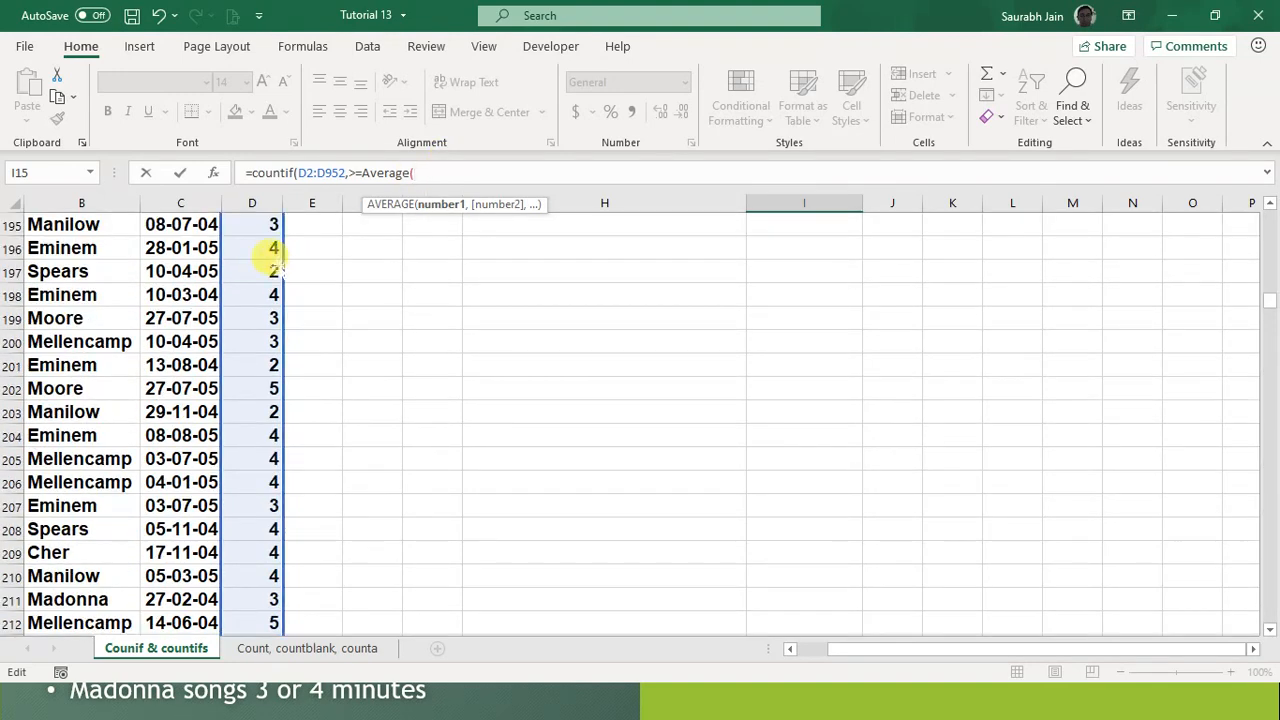
scroll(260, 300, "up", 6)
scroll(240, 330, "up", 20)
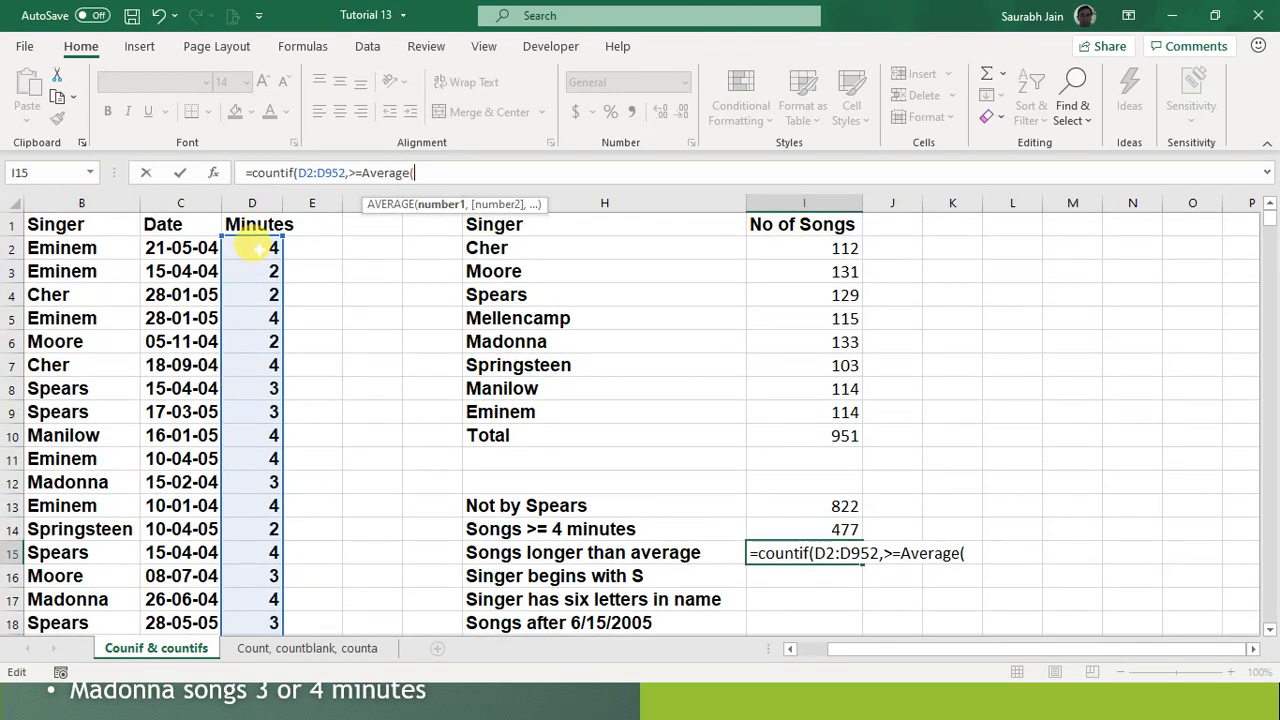
left_click(256, 248)
key("ctrl+shift+Down")
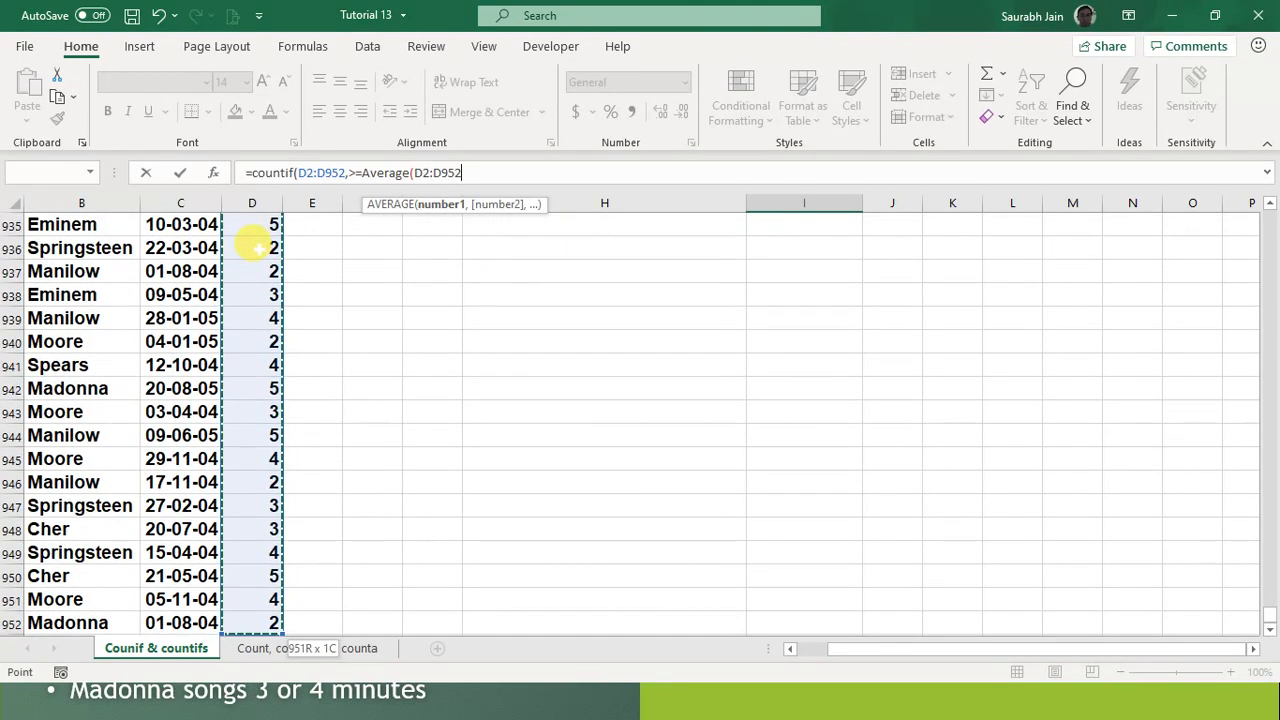
key("F2")
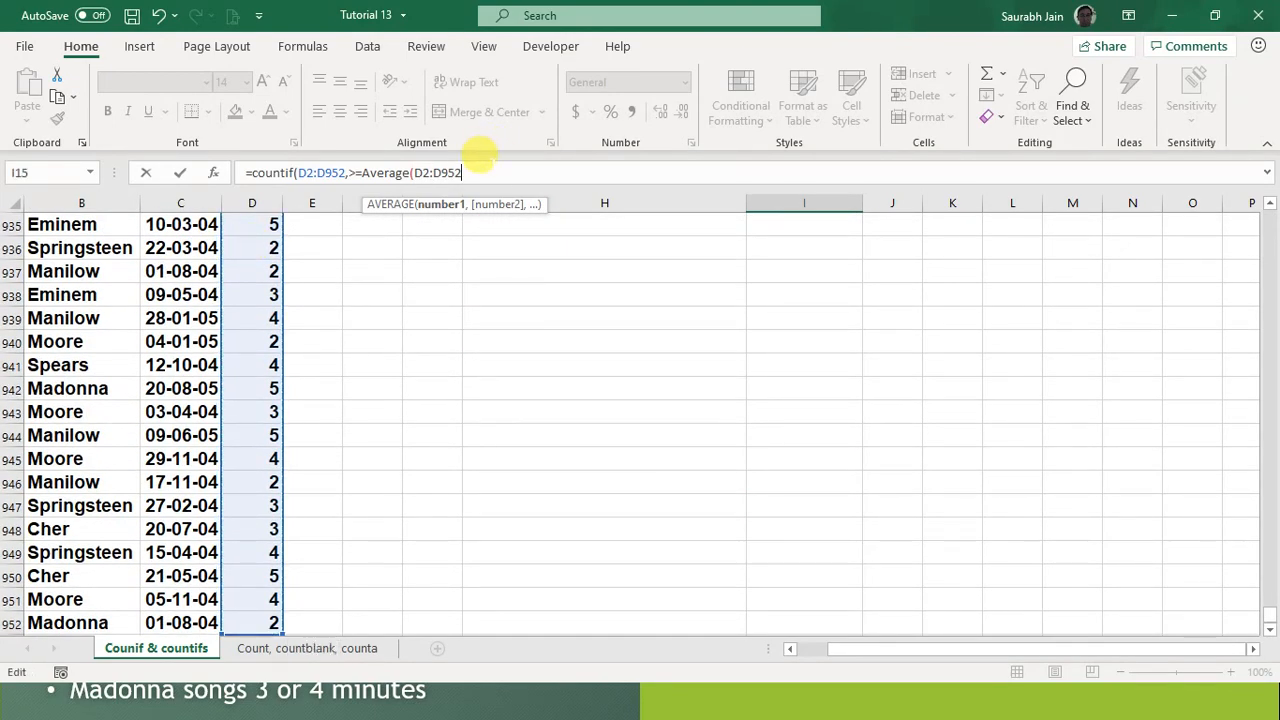
type(")")
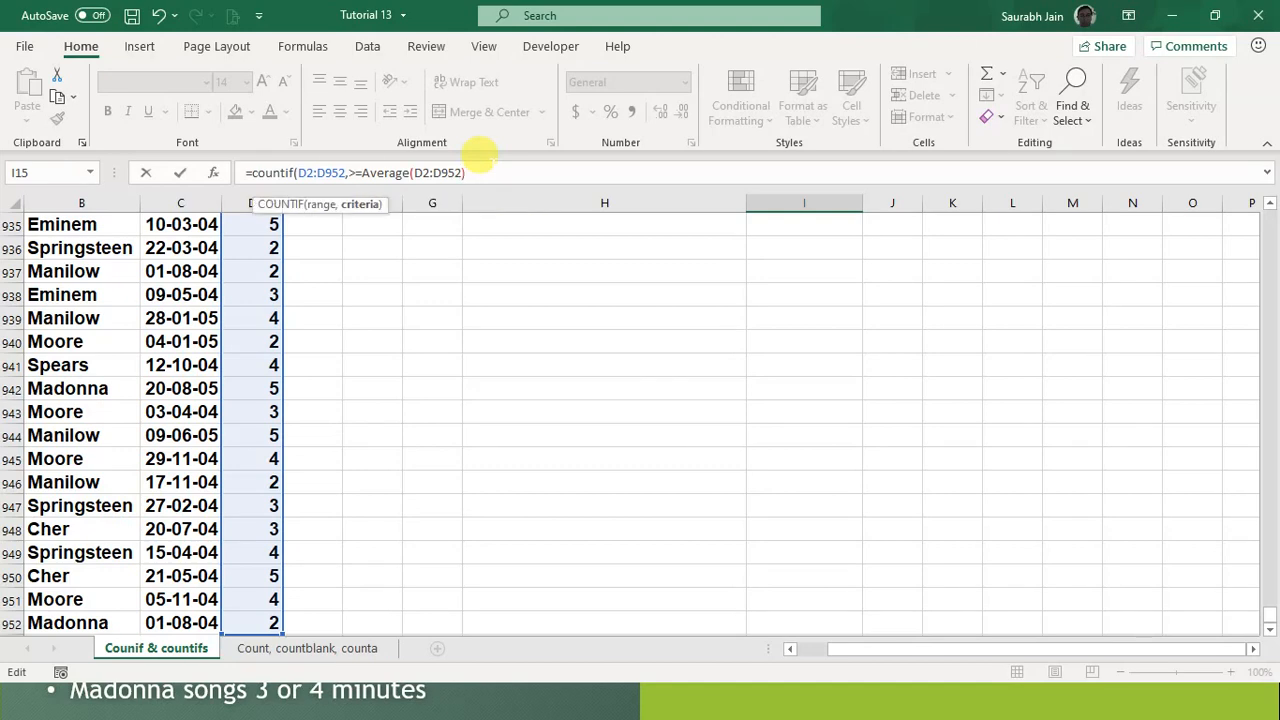
key("Return")
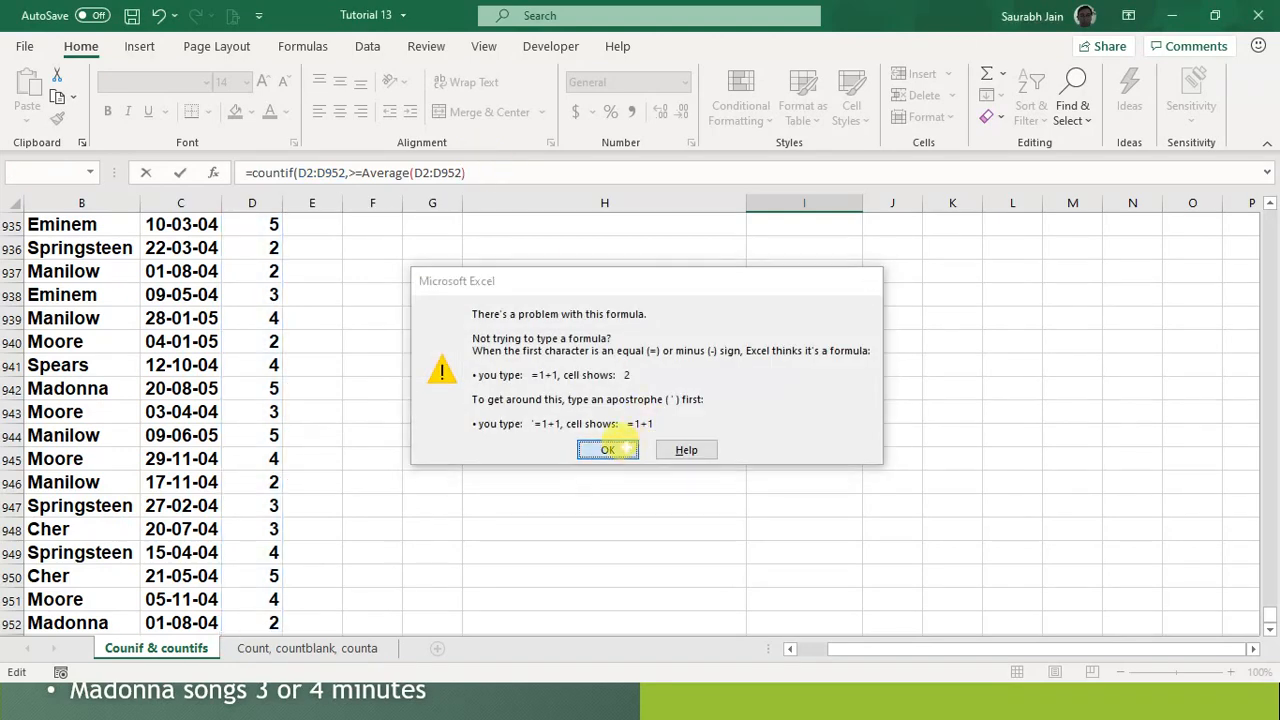
Step: Dismiss the formula error and change the I15 criteria to ">="&Average(D2:D952), quoting only the comparison operator
left_click(600, 448)
left_click(490, 165)
key("Left")
key("Left")
key("Left")
key("Left")
key("Left")
key("Left")
key("Left")
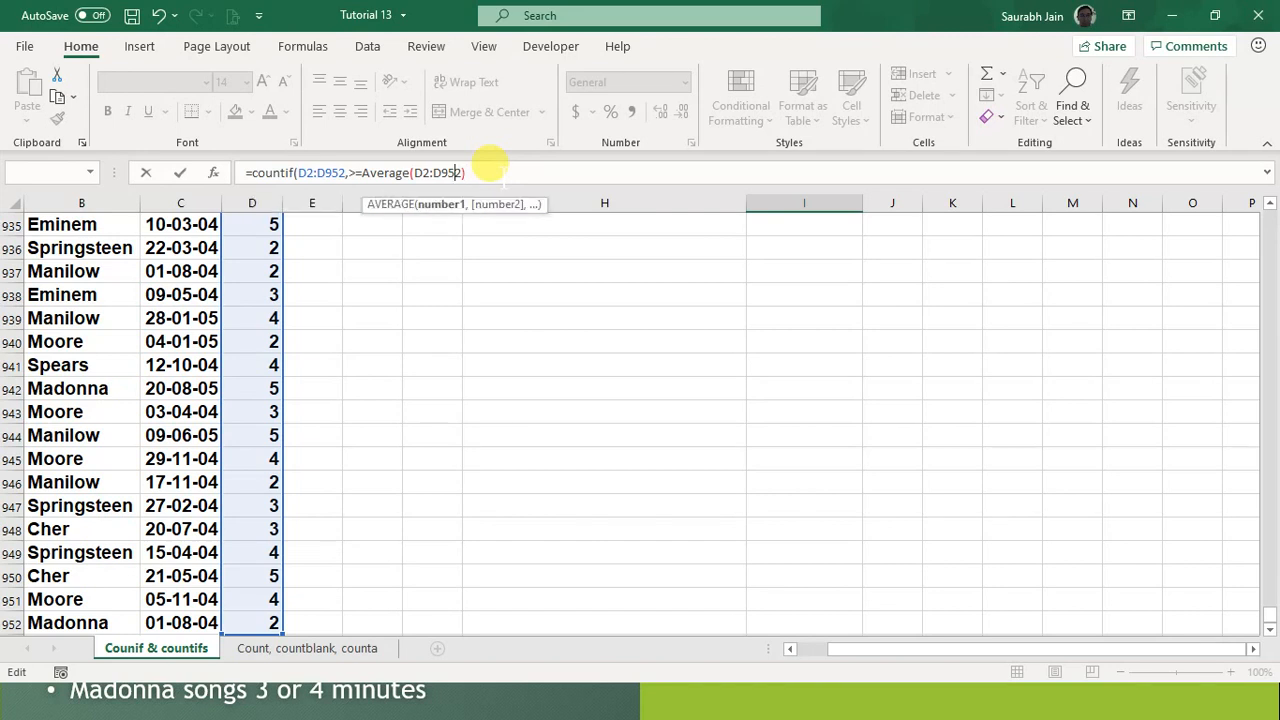
key("Left")
key("Left")
key("Left")
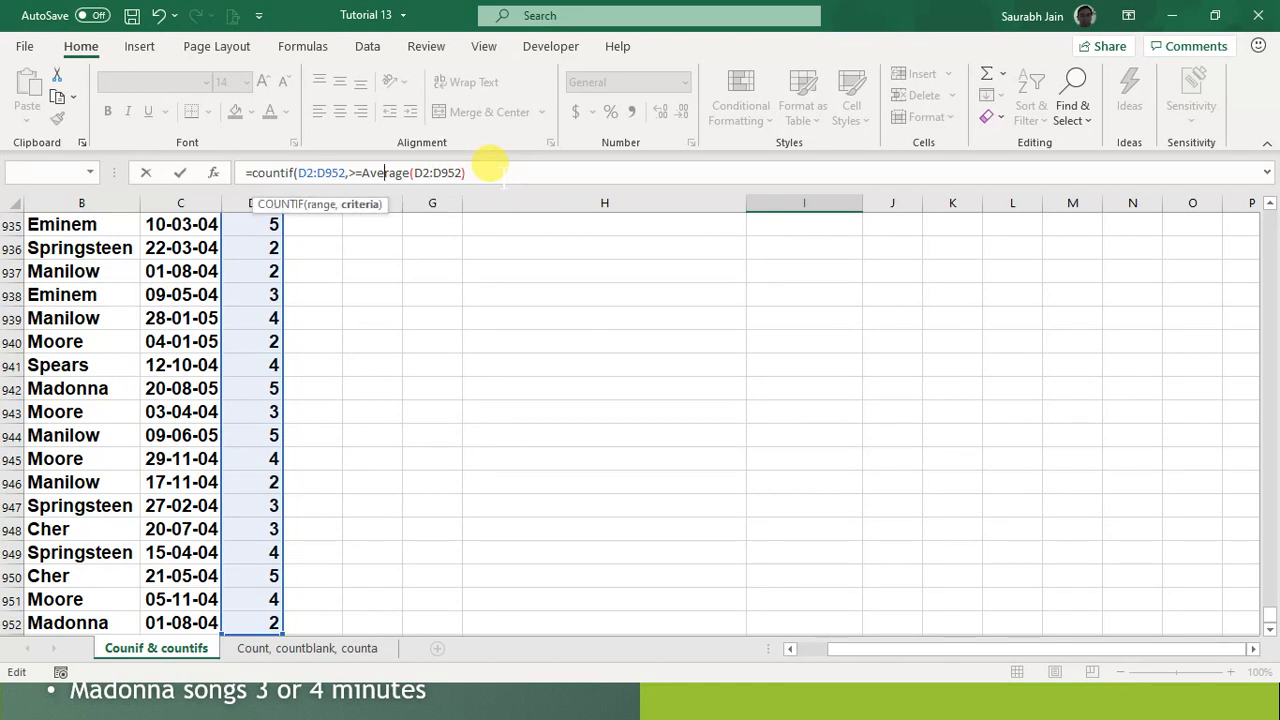
key("Left")
key("Left")
key("Left")
key("Left")
key("Left")
type("\">=")
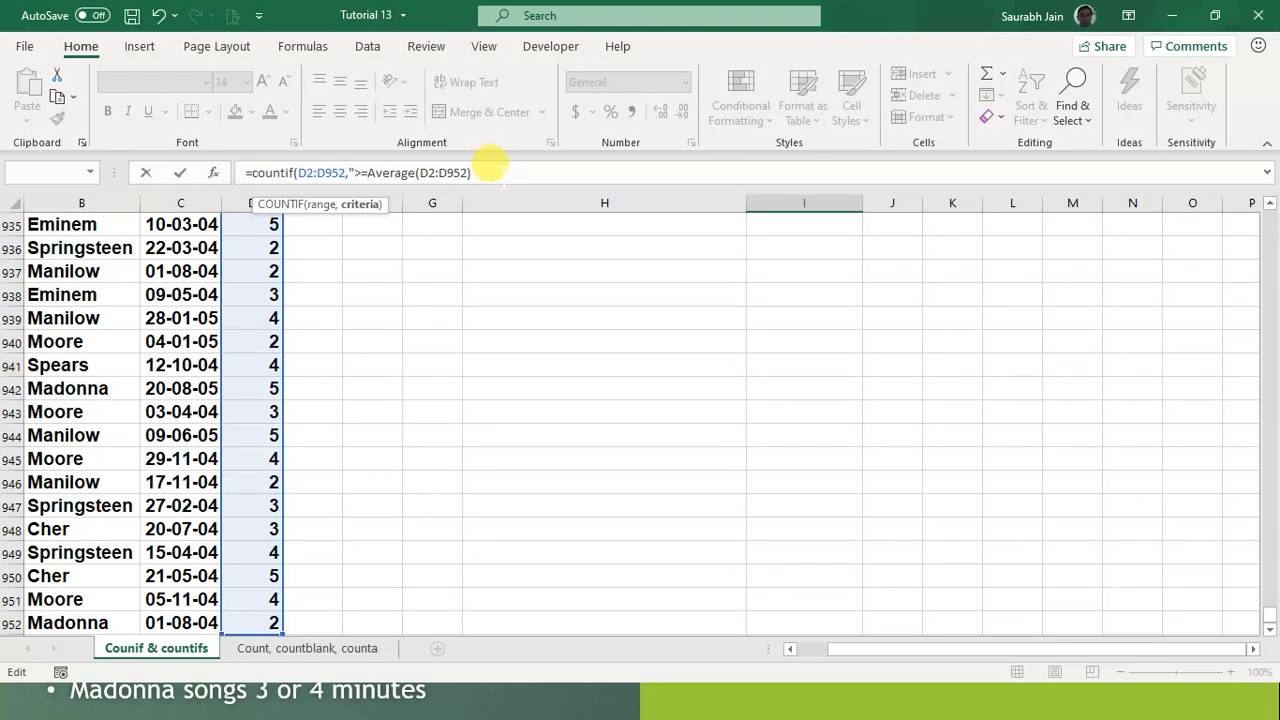
type("\"")
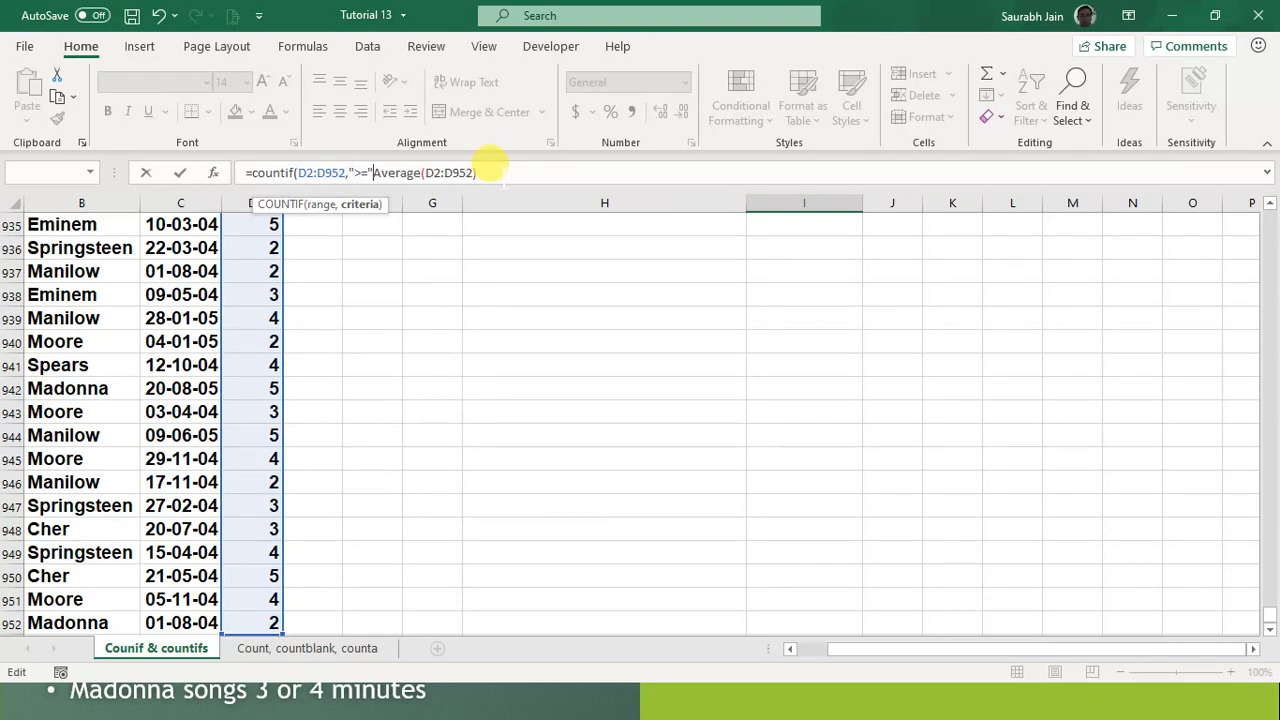
type("&")
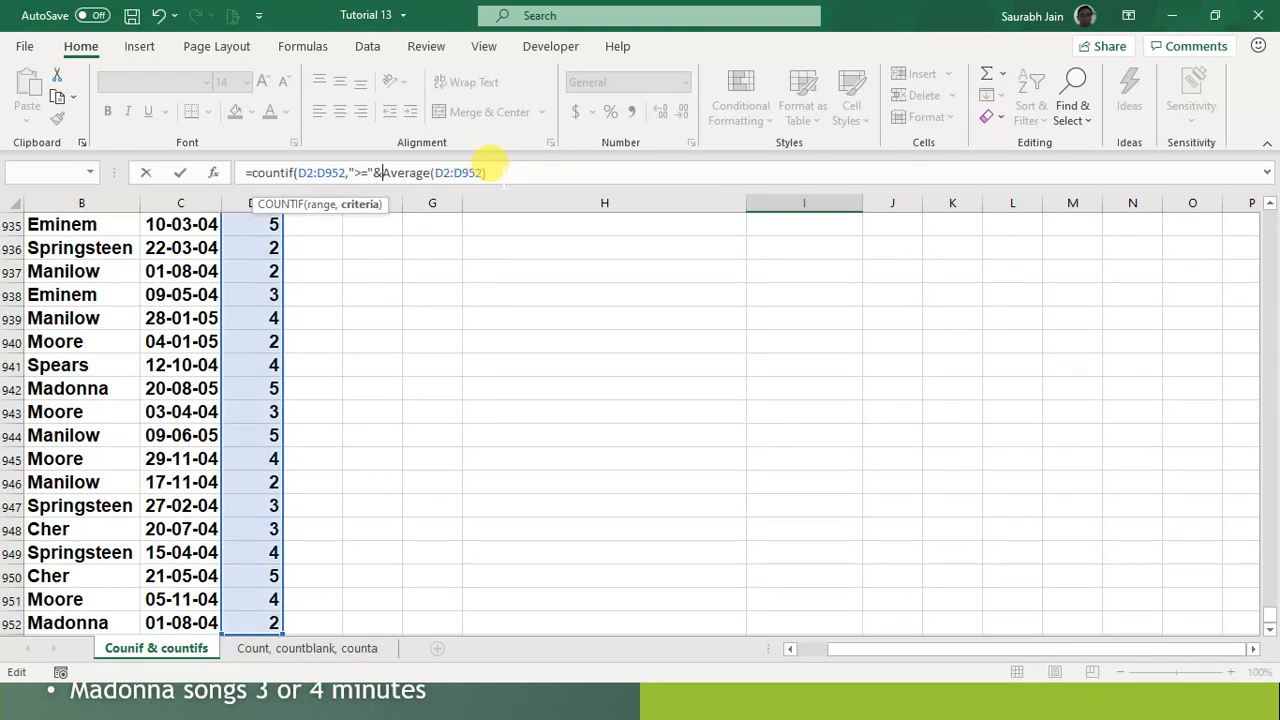
Step: Add the missing closing parenthesis after Average(D2:D952) and complete the COUNTIF formula in I15
key("Right")
key("Right")
key("Right")
key("Right")
key("Right")
type("(")
key("Right")
key("Right")
key("Right")
key("Right")
key("Right")
key("Right")
key("Right")
key("Right")
type(")")
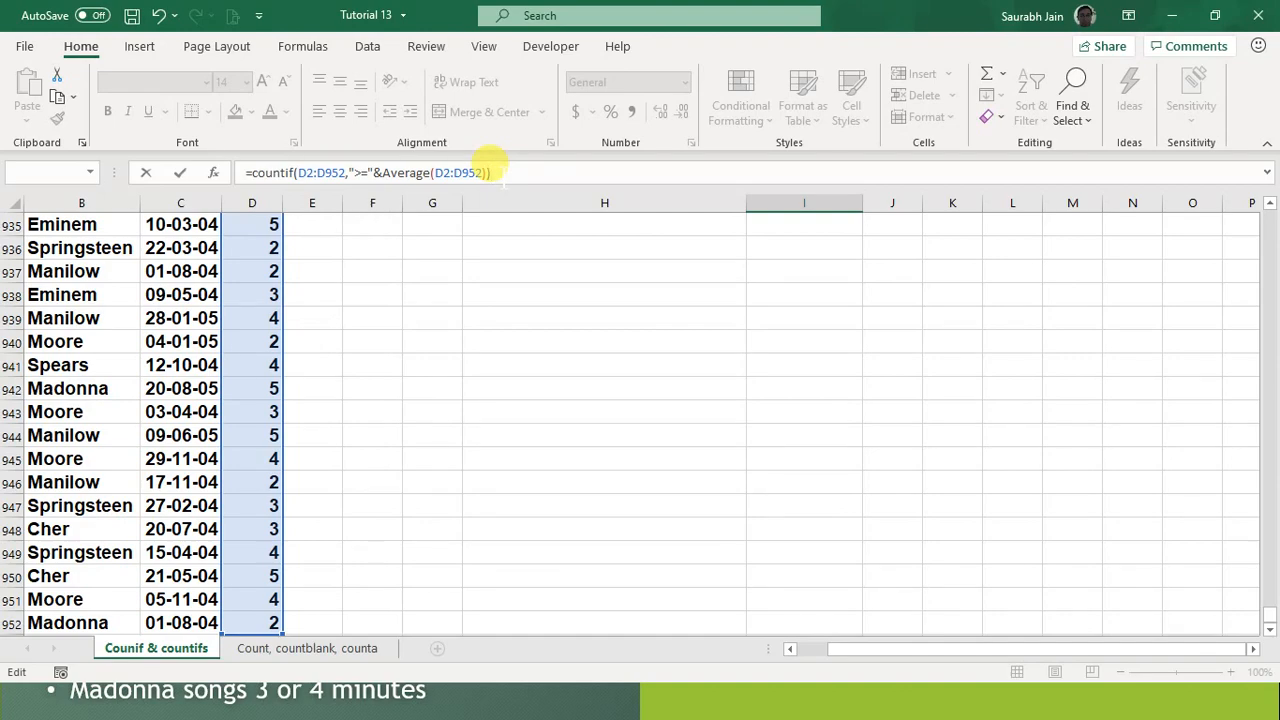
key("Return")
Step: Return to the list of song questions and check the Songs longer than average formula in I15
left_click(797, 346)
key("Up")
key("Up")
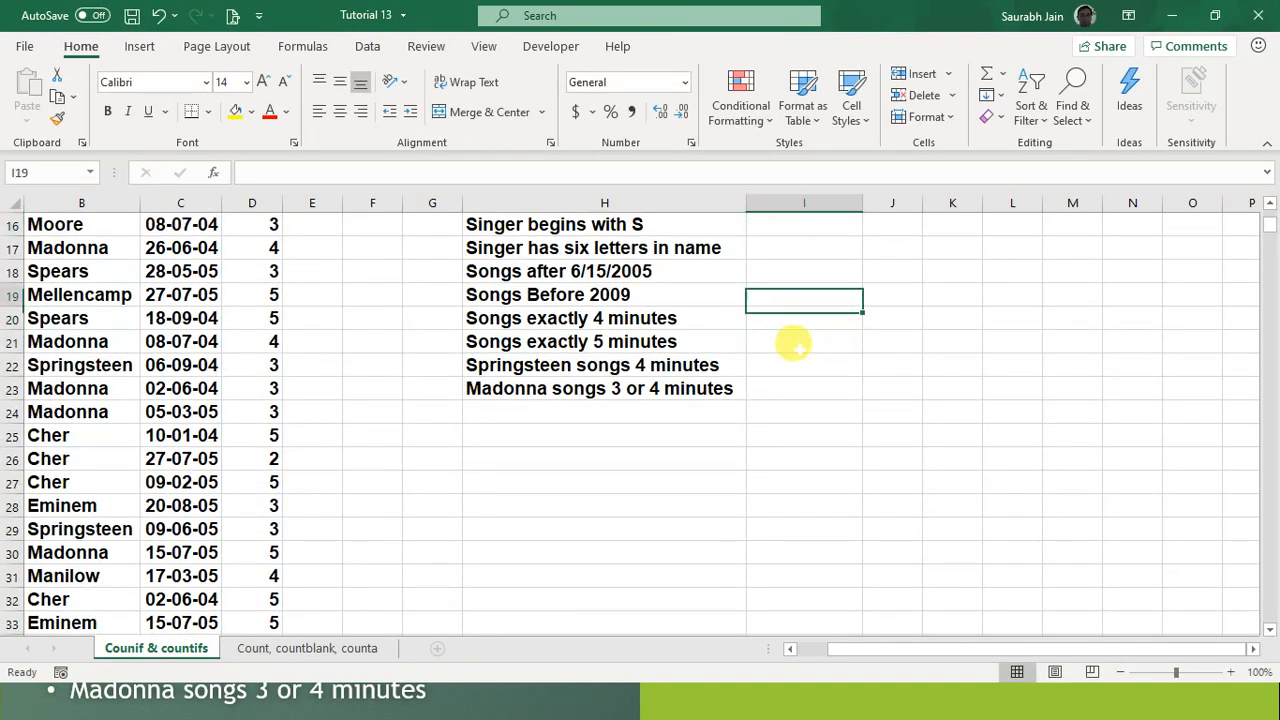
key("Up")
key("Up")
key("Up")
key("Up")
key("Up")
key("Up")
key("Up")
key("Up")
key("Up")
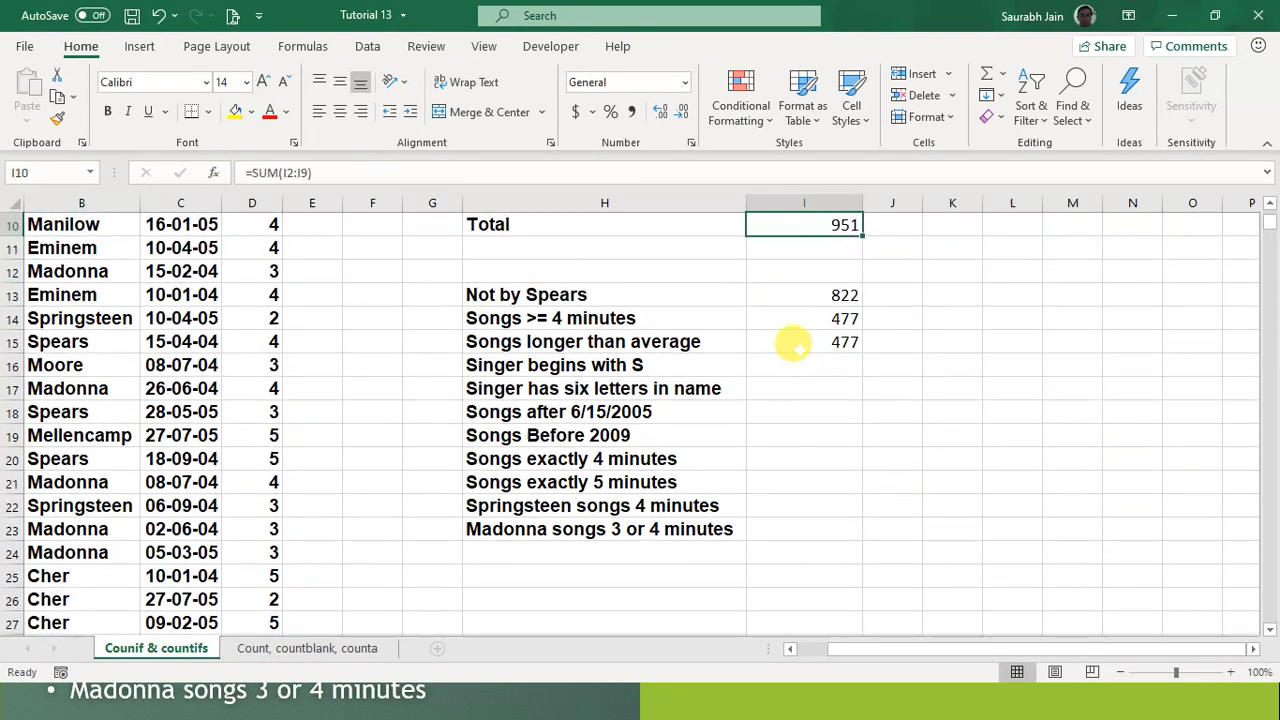
key("Down")
key("Down")
key("Down")
key("Down")
key("Down")
key("Down")
key("Up")
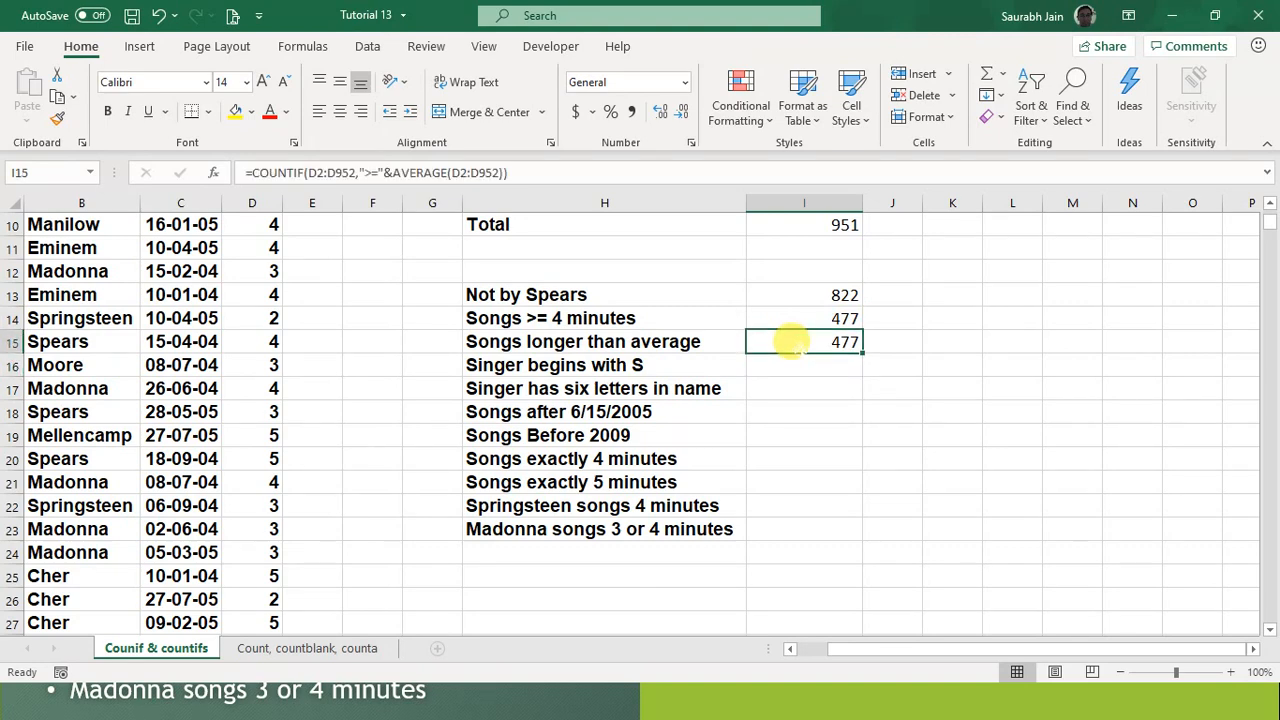
Step: Show the I15 formula as text in K15 with =FORMULATEXT(I15)
key("Right")
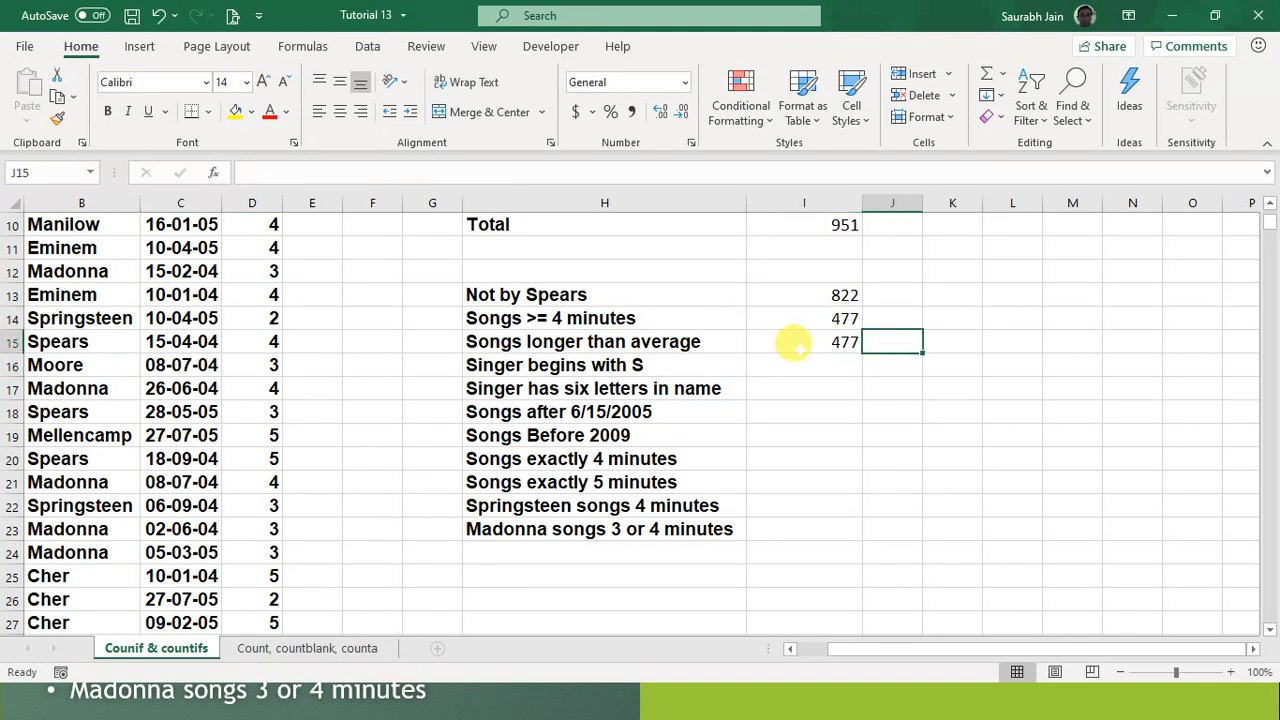
key("Right")
type("=f")
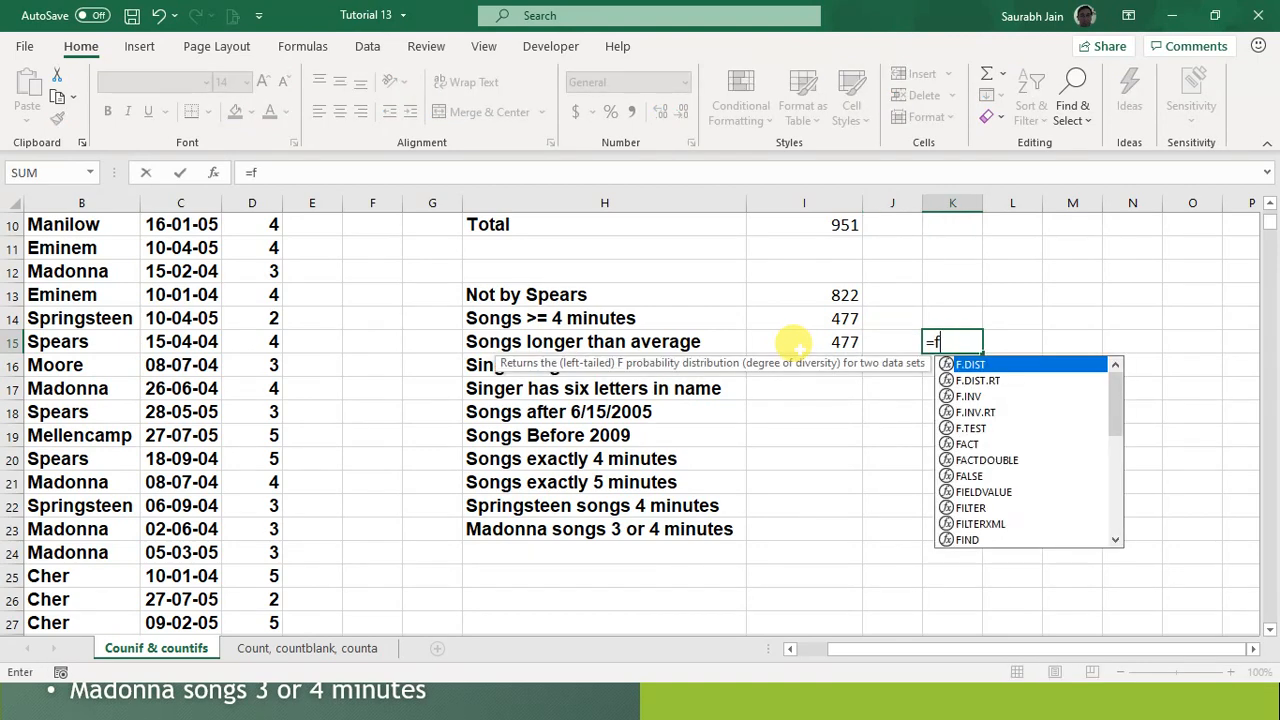
type("ormul")
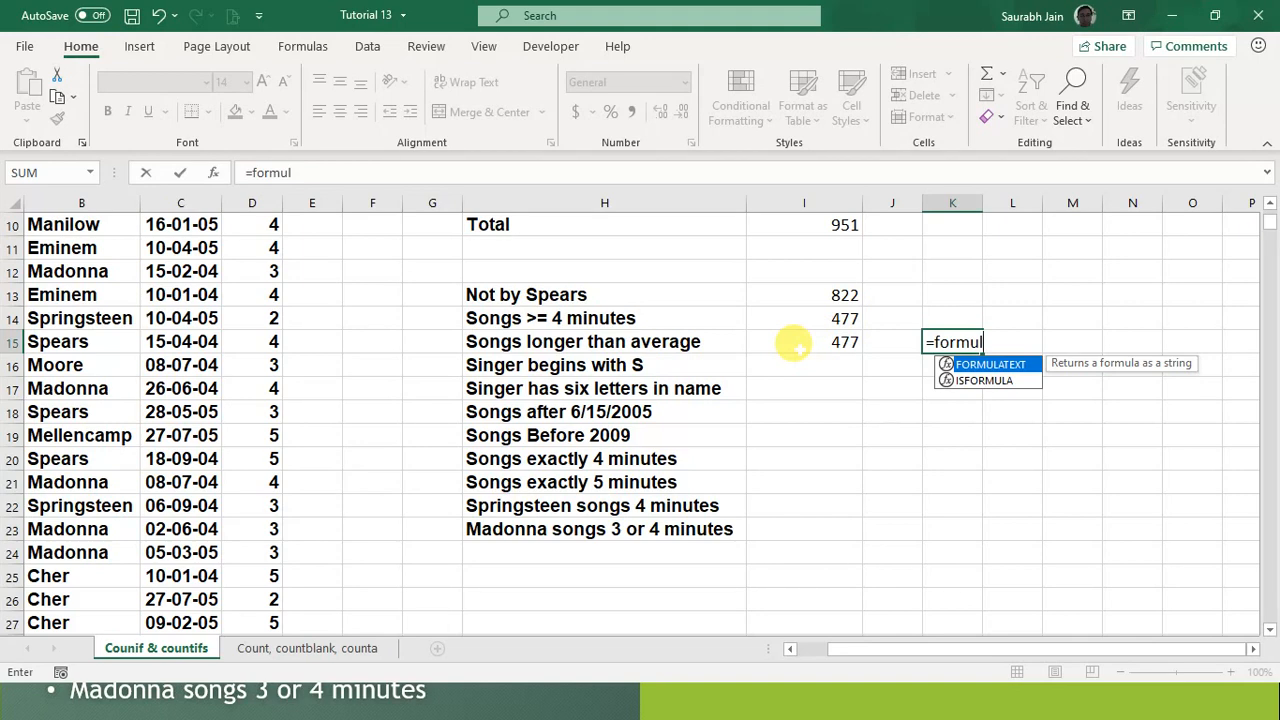
type("atext")
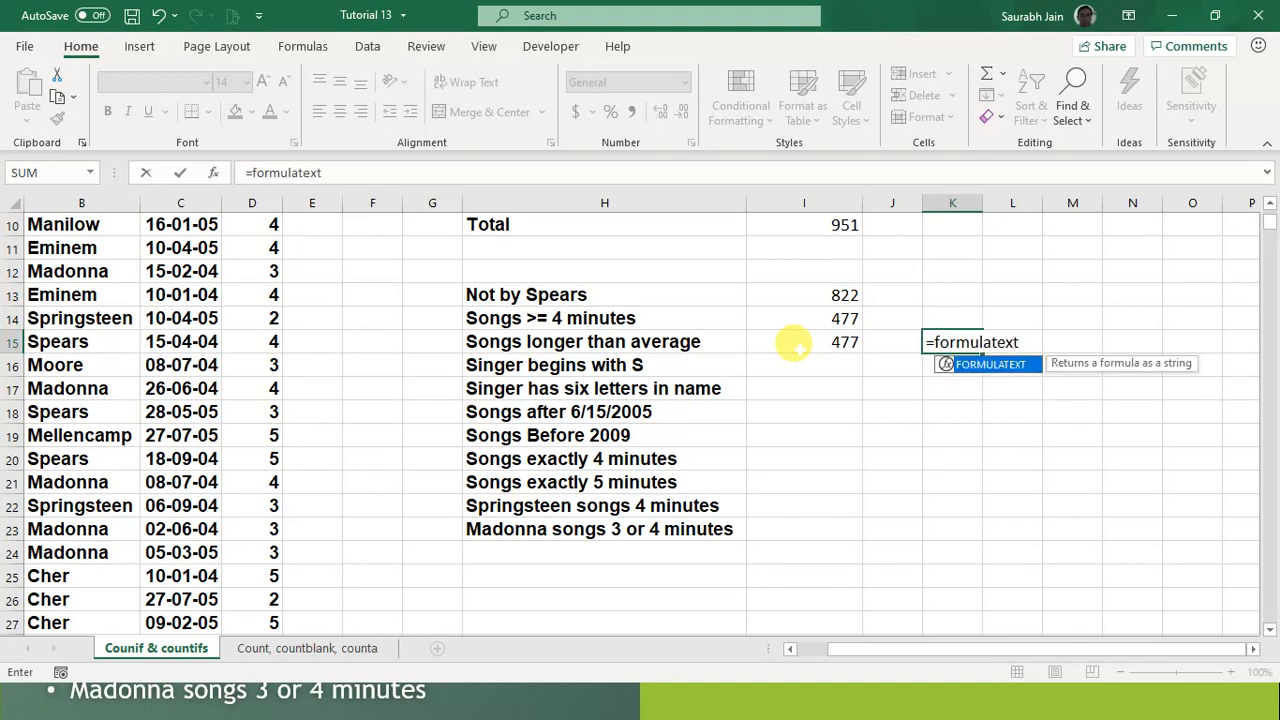
type("(")
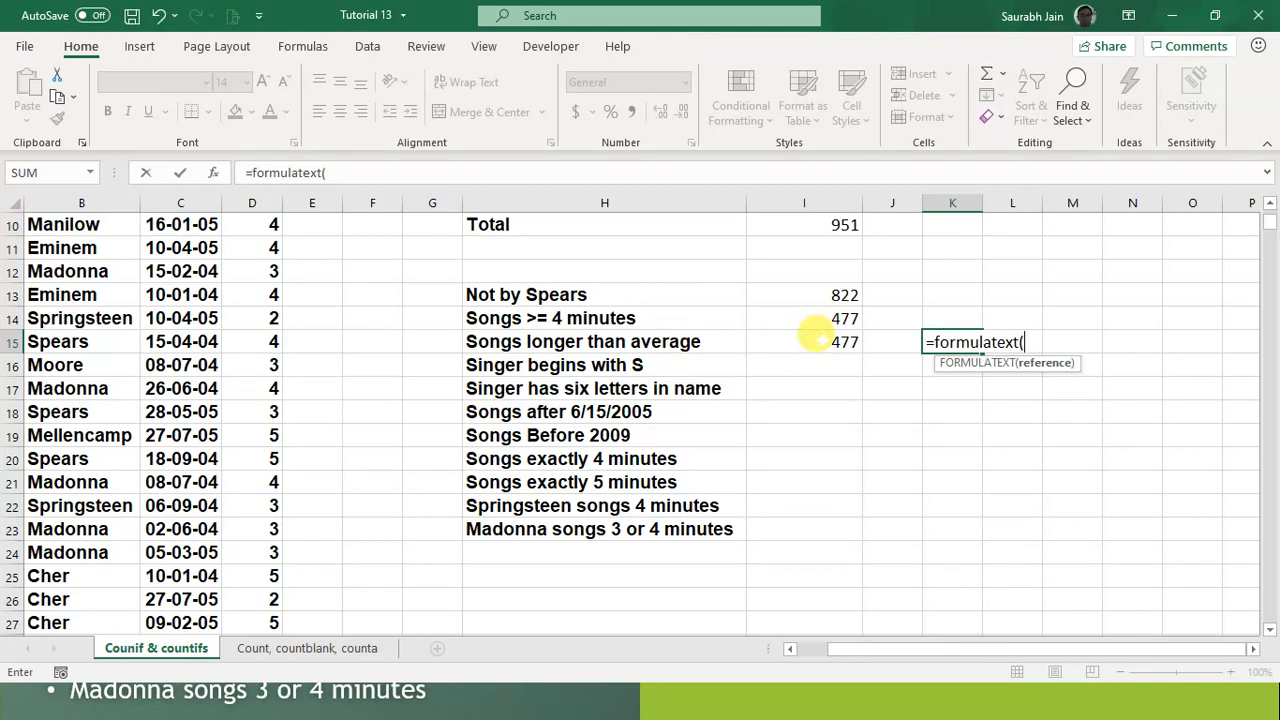
left_click(816, 341)
type(")")
key("Return")
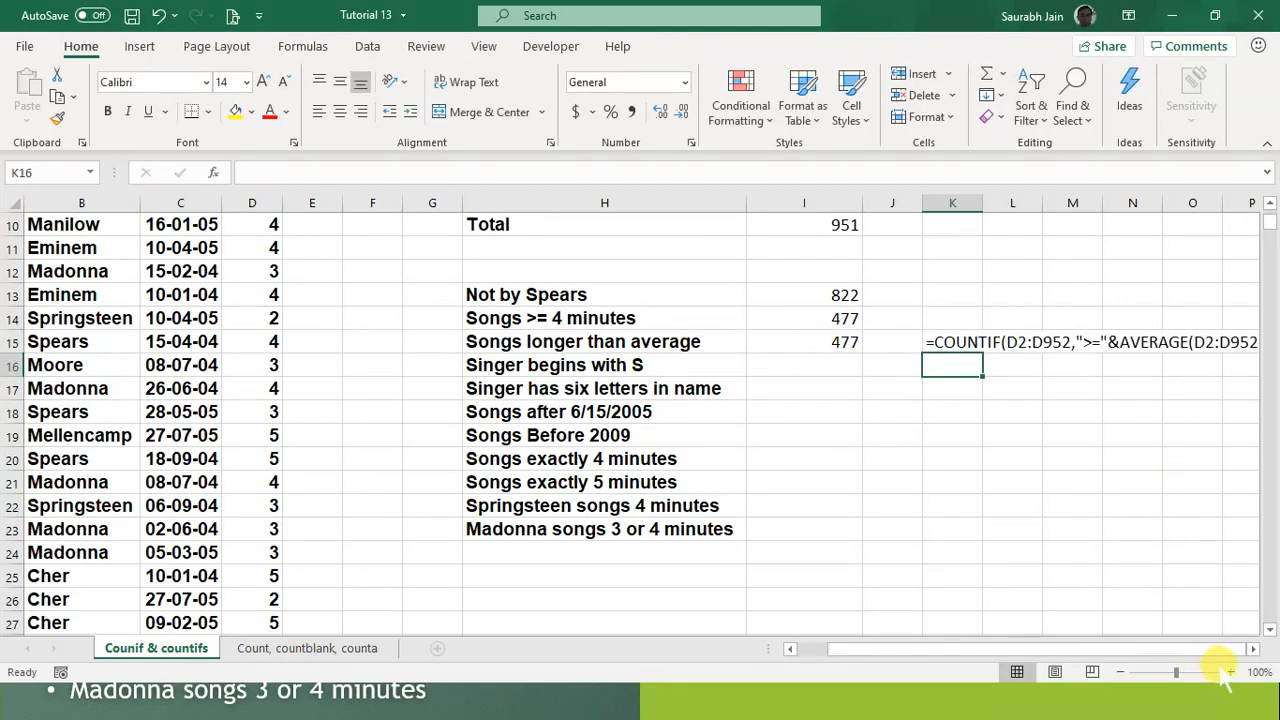
Step: Enlarge the sheet to 140% and examine the range and criteria parts of the formula text in K15
left_click(1138, 500)
key("Right")
key("Right")
key("Right")
key("Right")
key("Right")
key("Right")
key("Right")
key("Right")
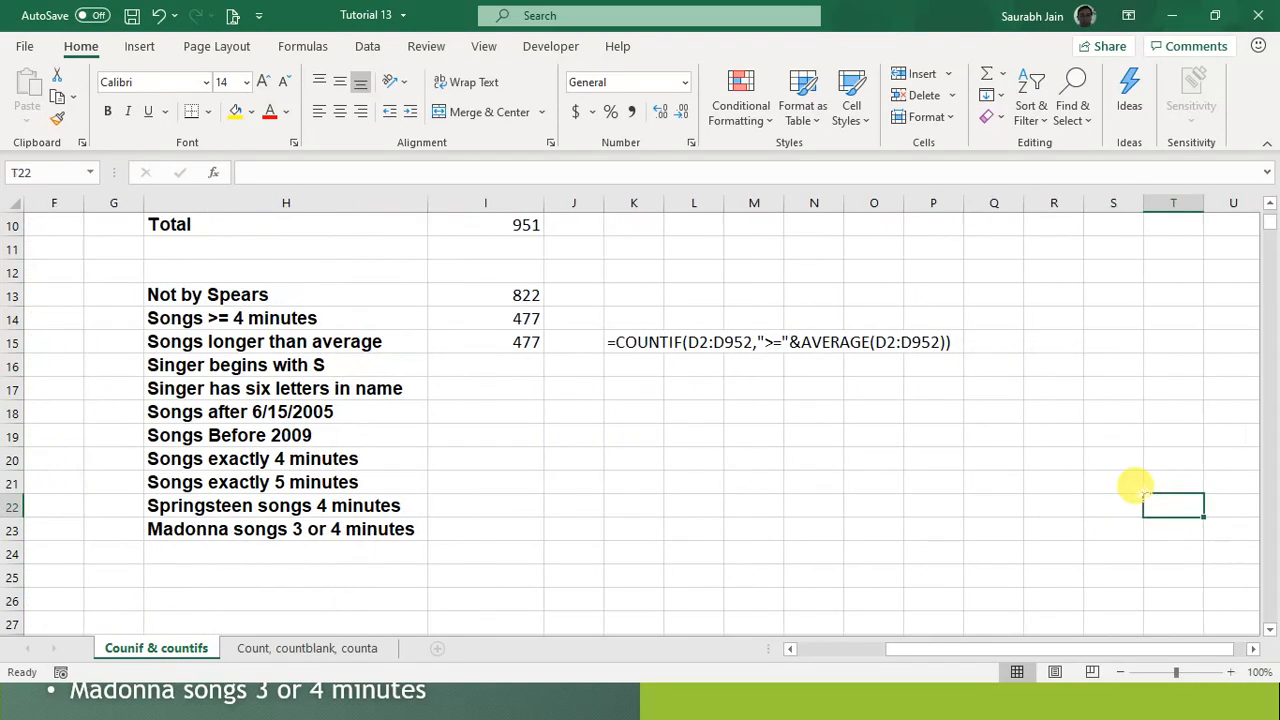
left_click(500, 341)
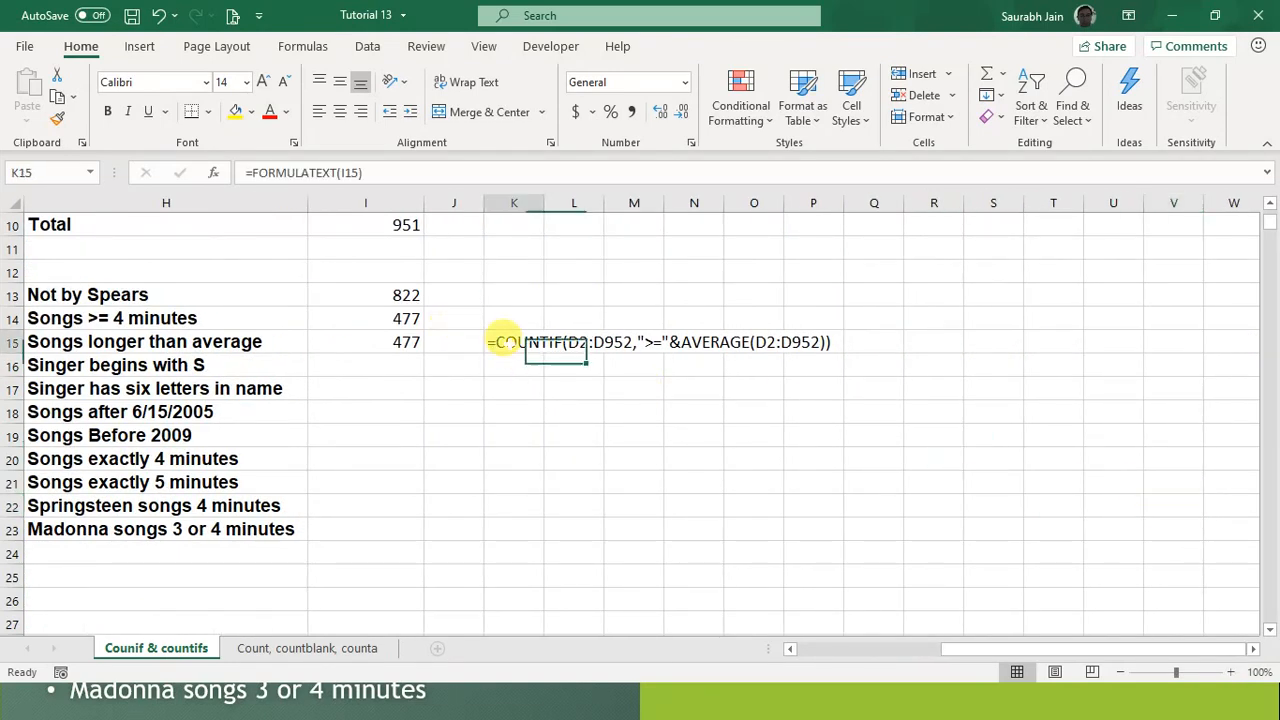
left_click(1230, 672)
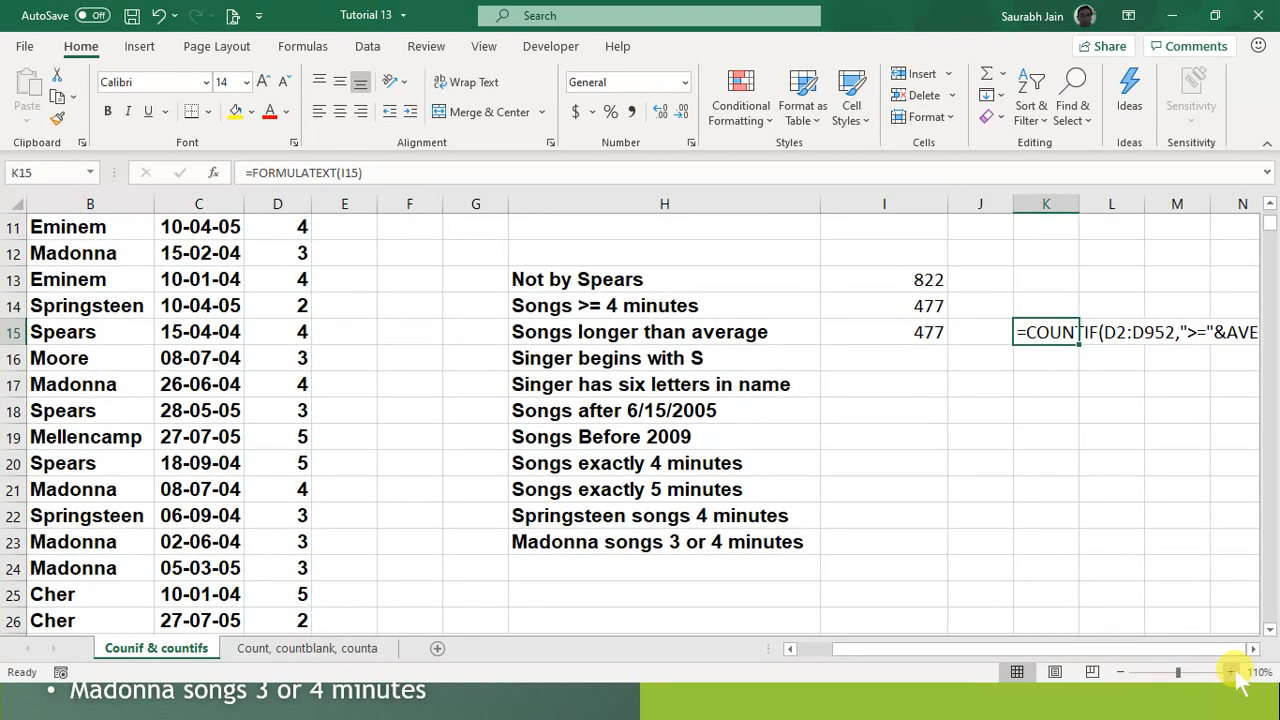
left_click(1230, 672)
left_click(1230, 672)
left_click(1230, 672)
left_click(948, 397)
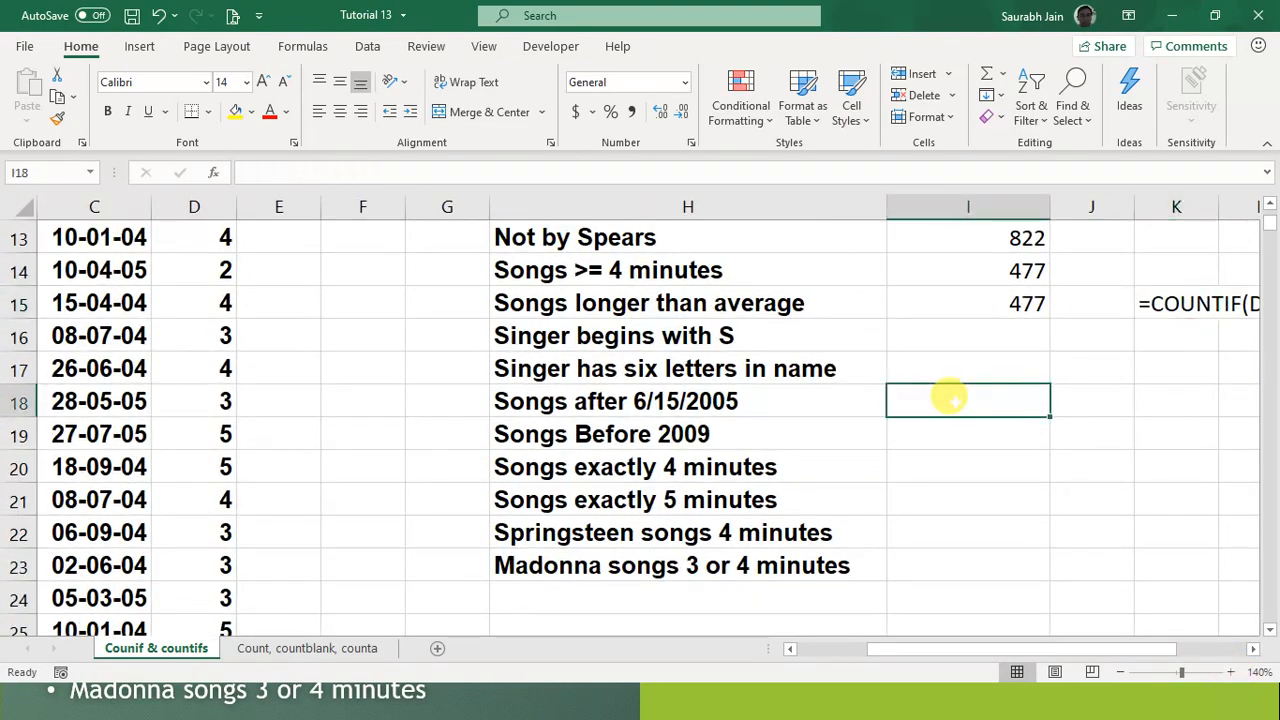
key("Right")
key("Right")
key("Right")
key("Right")
key("Right")
key("Right")
key("Right")
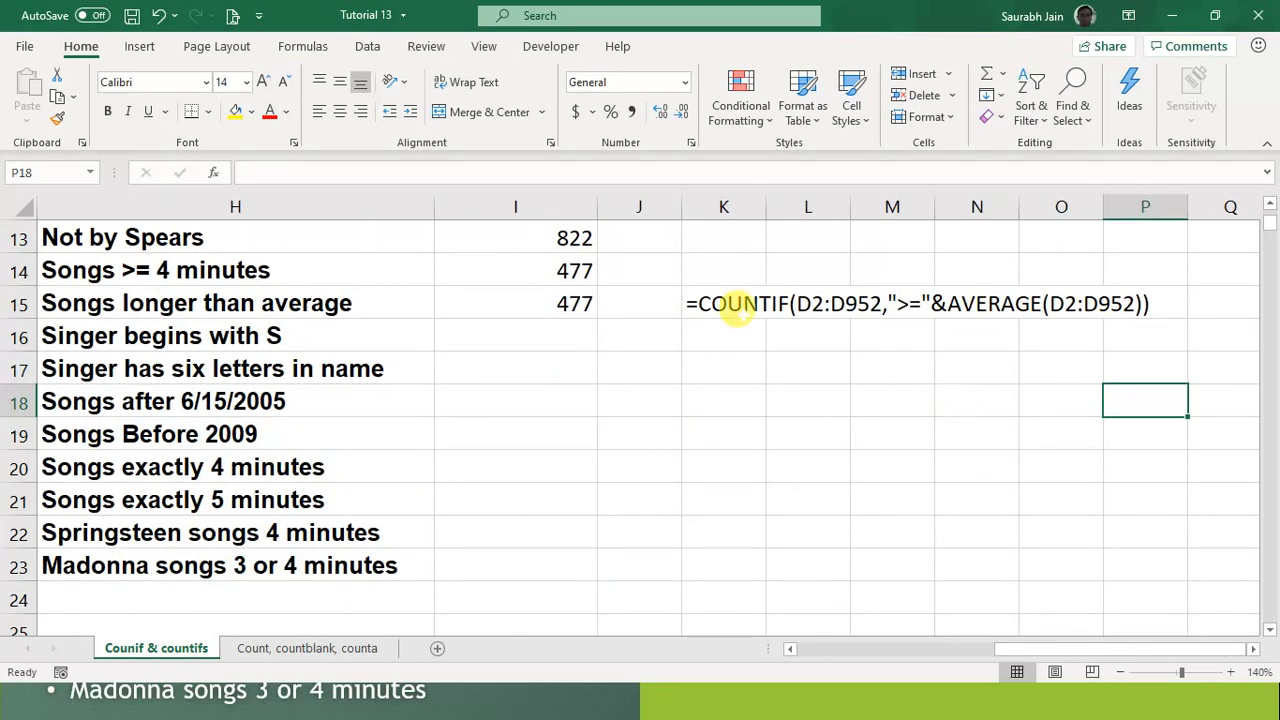
left_click(724, 303)
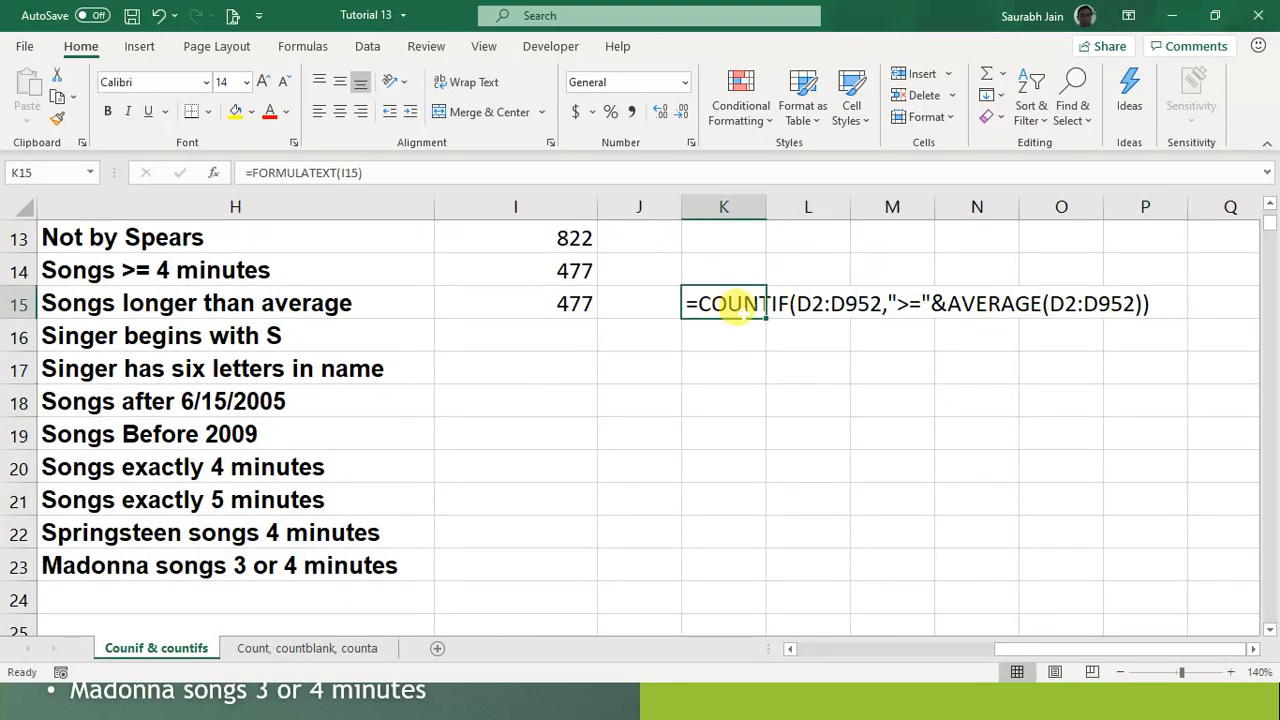
left_click(834, 308)
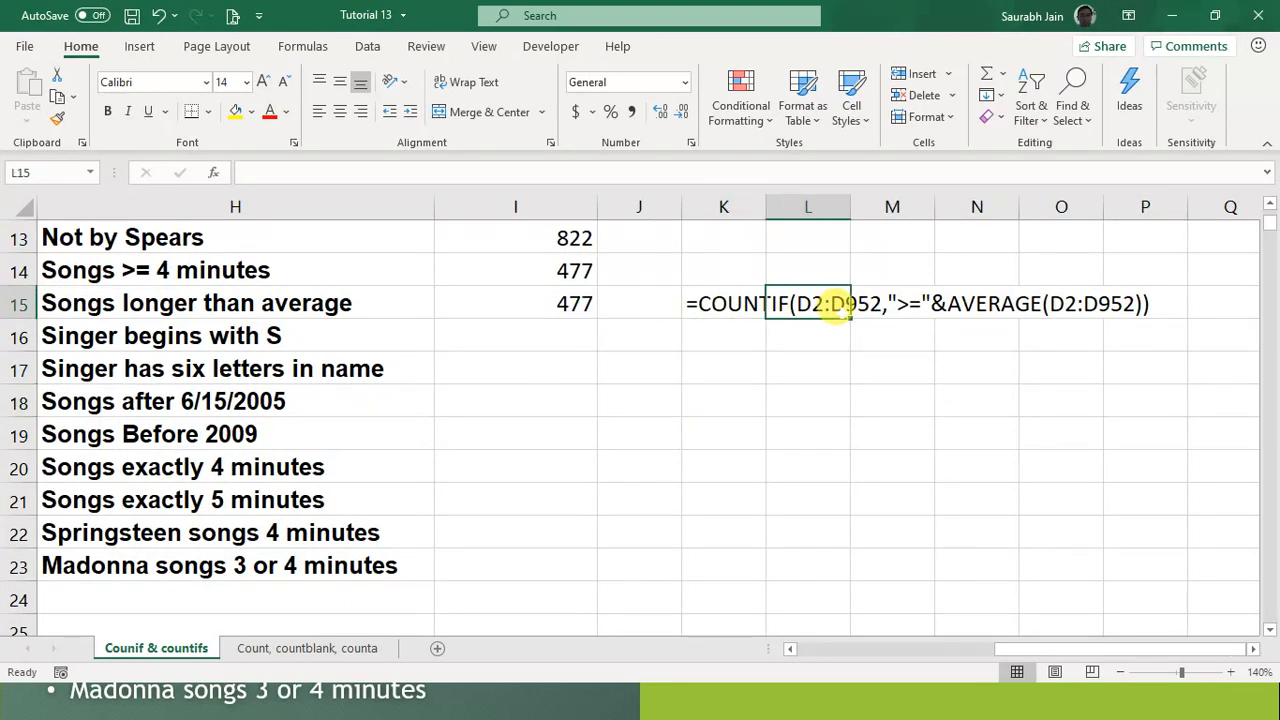
left_click(752, 303)
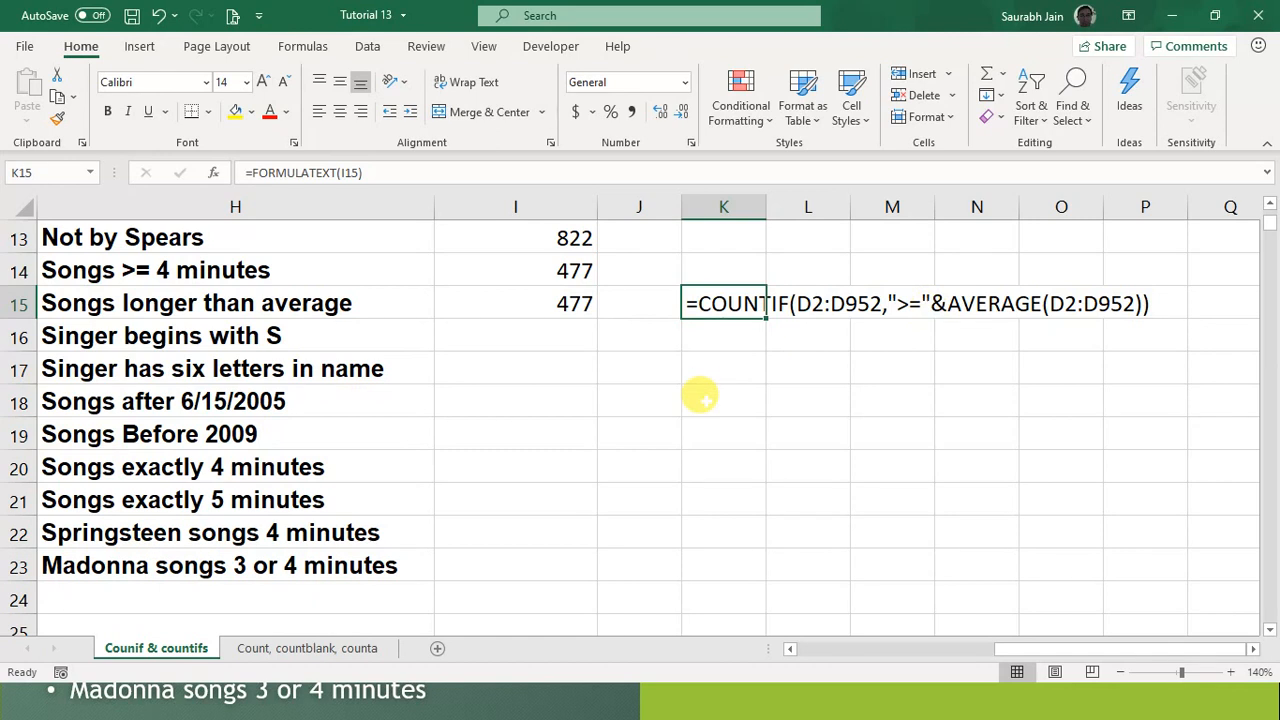
Step: Enter the * wildcard character in cell M17 beside the Singer begins with S question
left_click(563, 330)
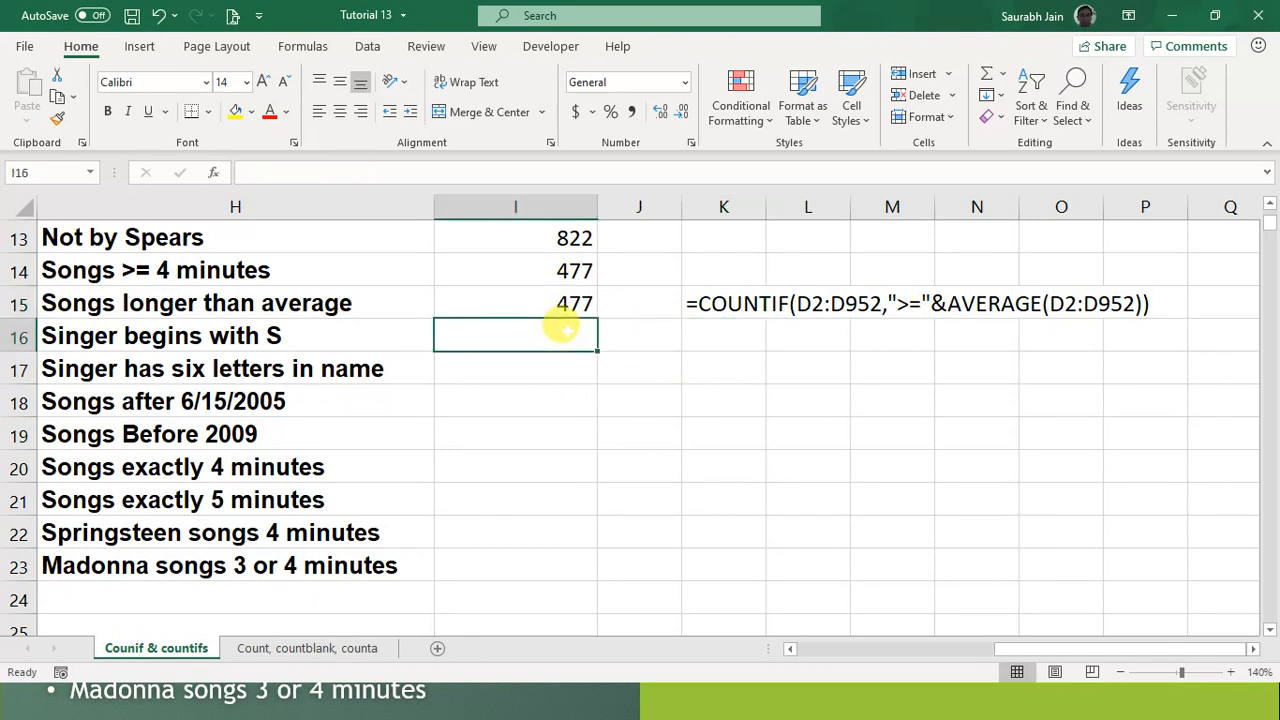
scroll(563, 330, "left", 1)
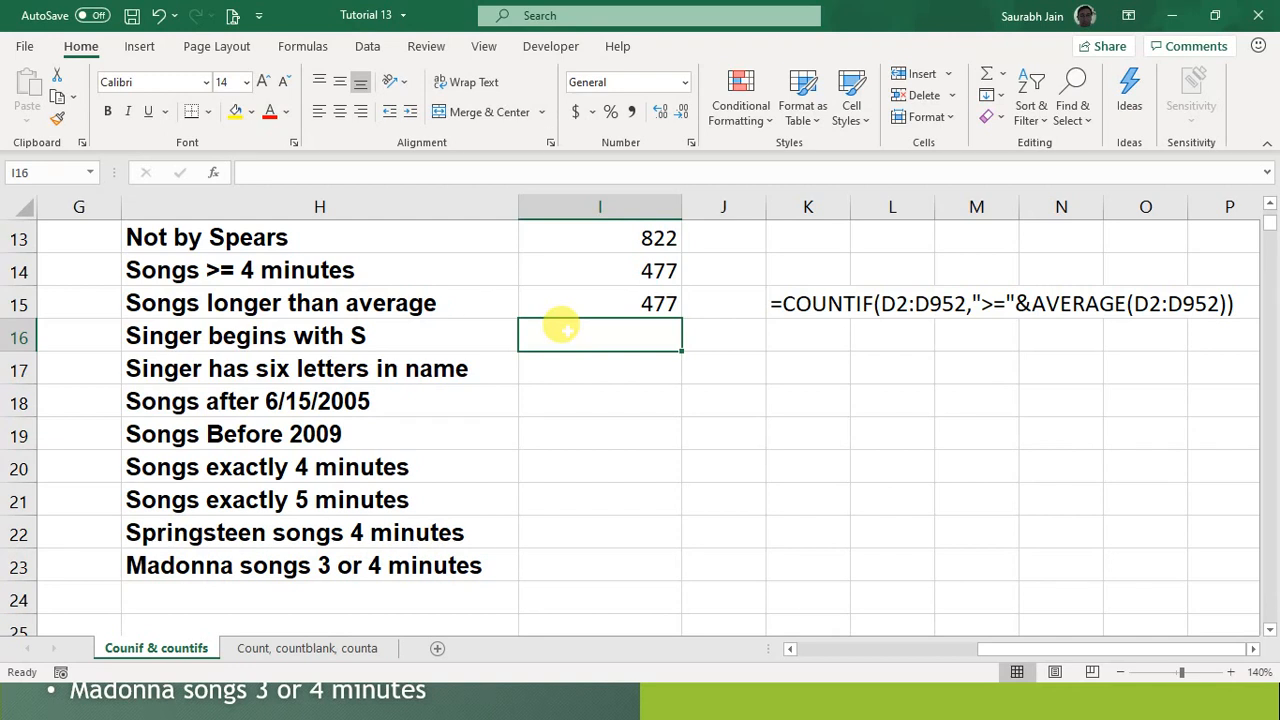
left_click(975, 367)
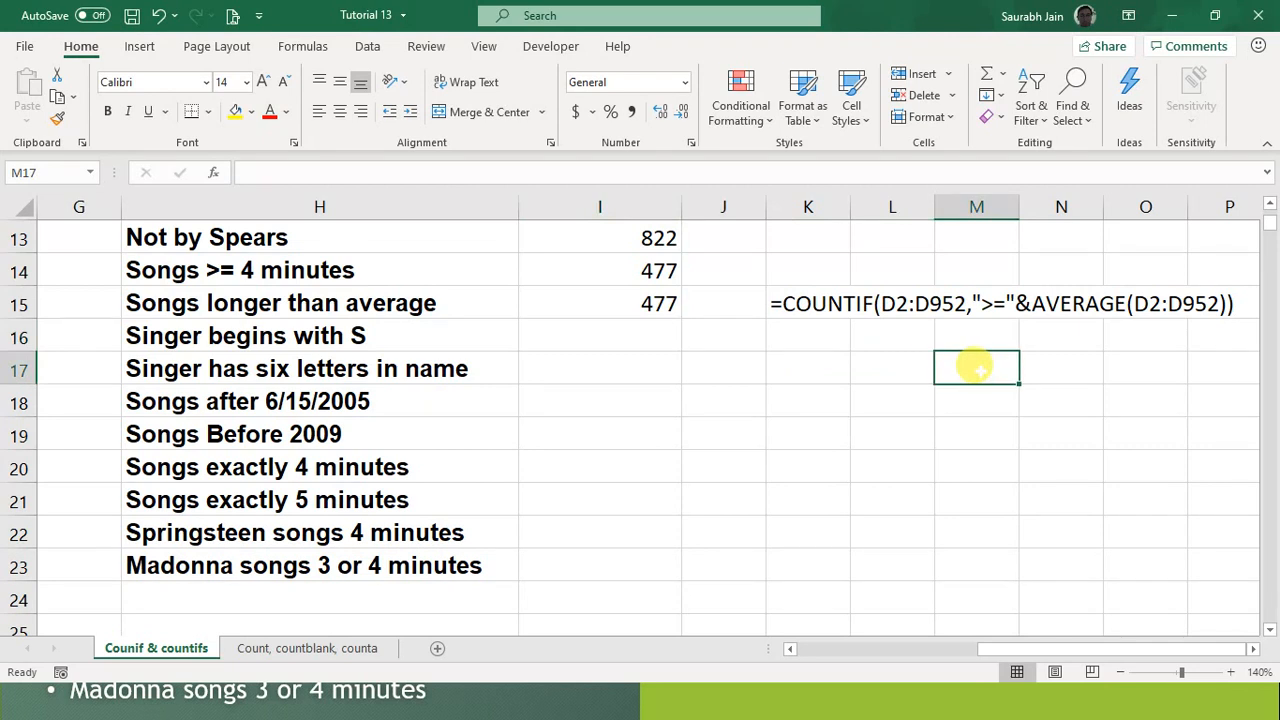
type("*")
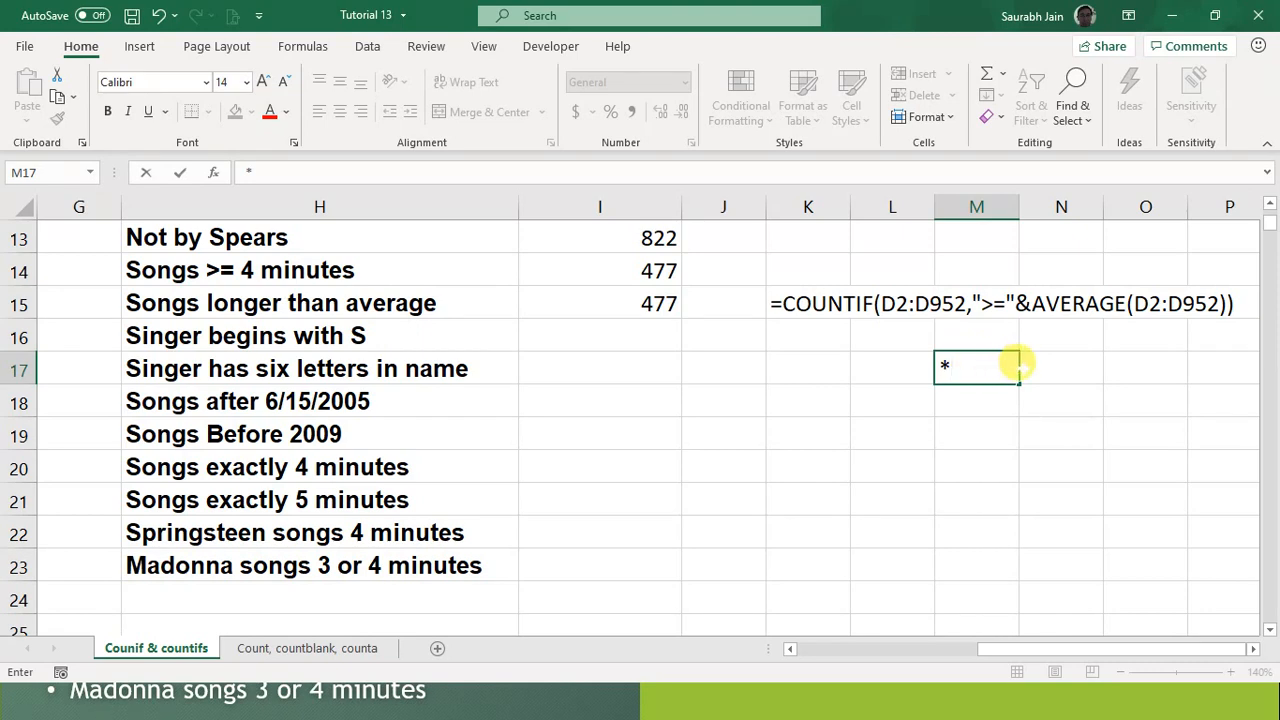
Step: Enter the ? wildcard character in cell N17, and clear that cell again
left_click(1020, 366)
type("?")
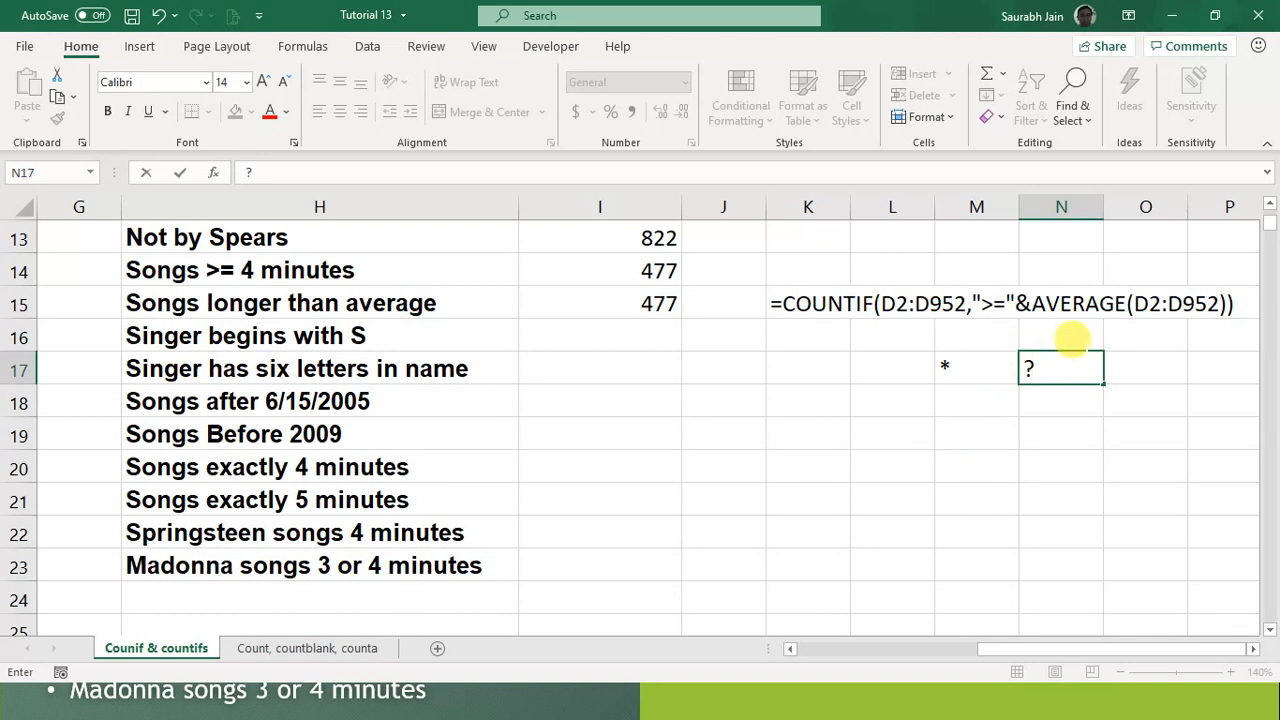
left_click(1034, 466)
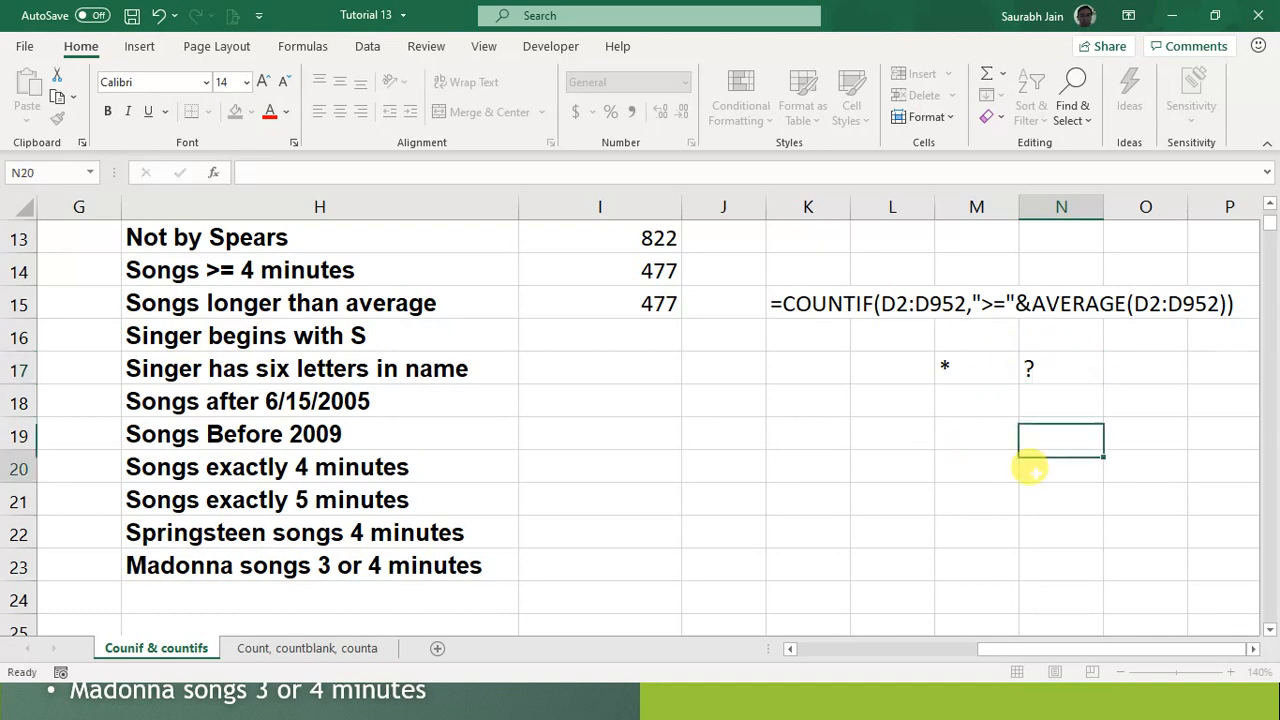
left_click(1040, 370)
key("Delete")
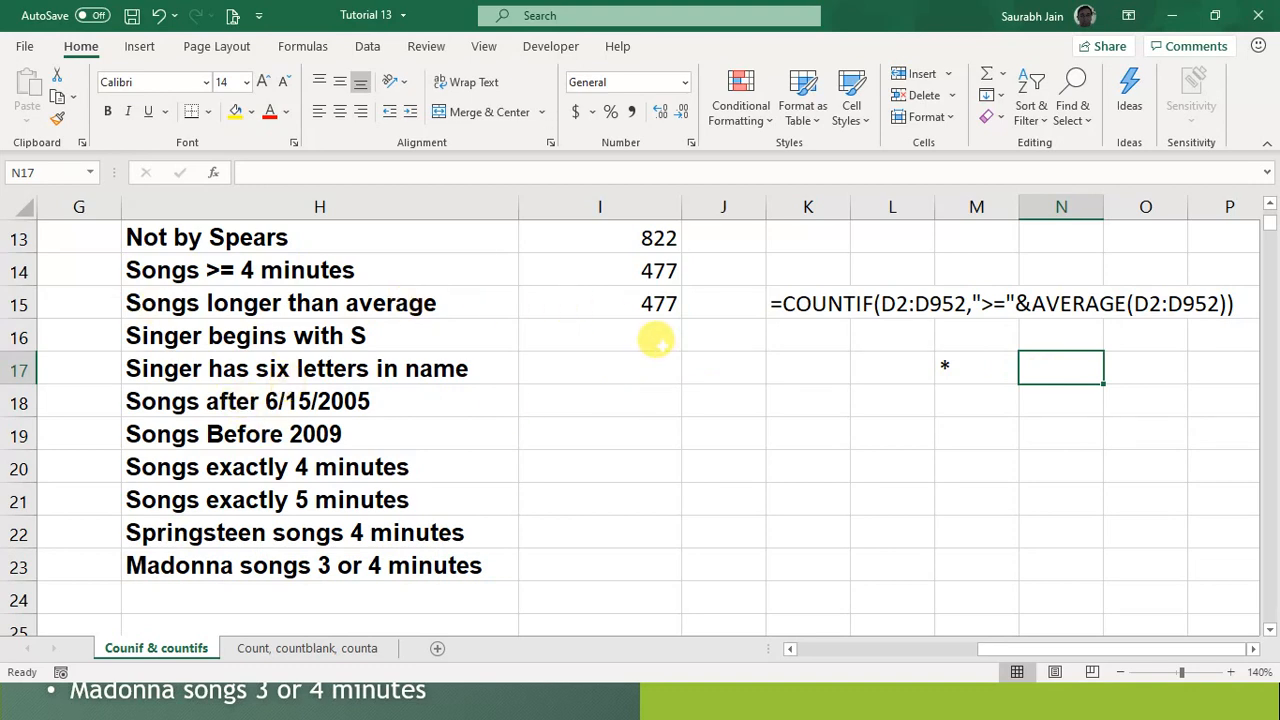
Step: Start a COUNTIF formula in I16 for Singer begins with S, using the singer range B2:B952
left_click(655, 341)
type("=")
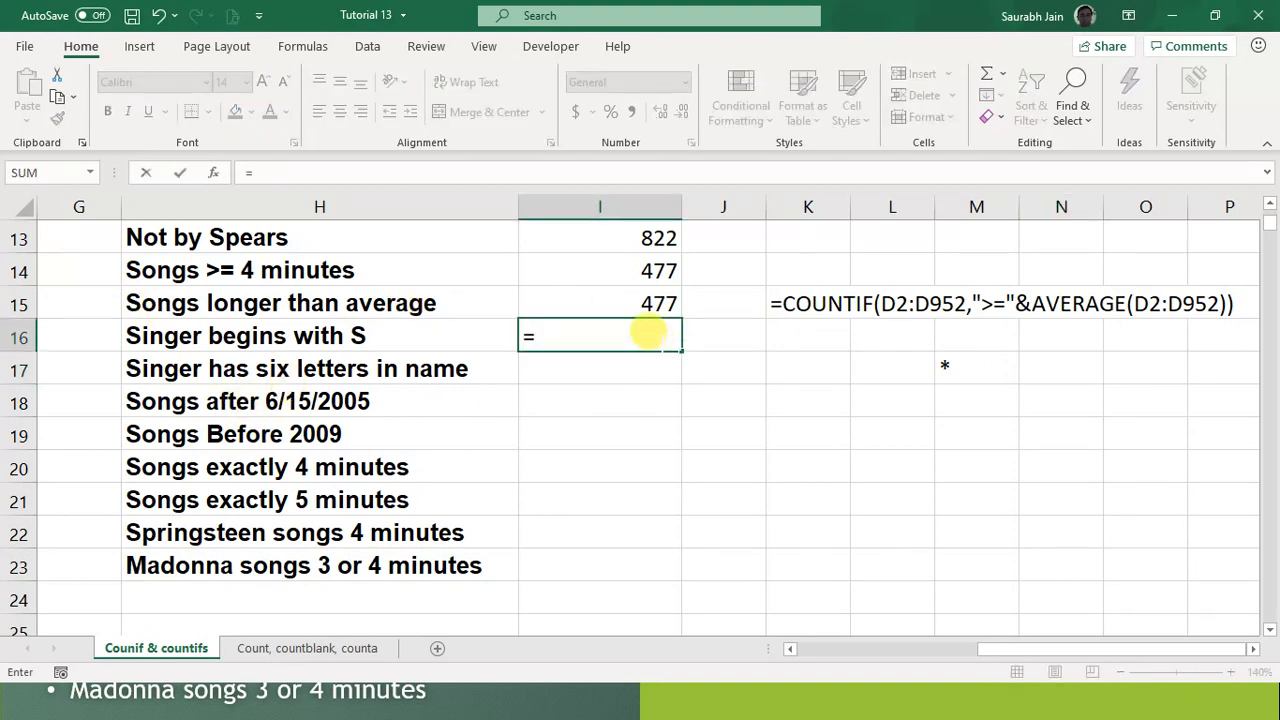
type("countif")
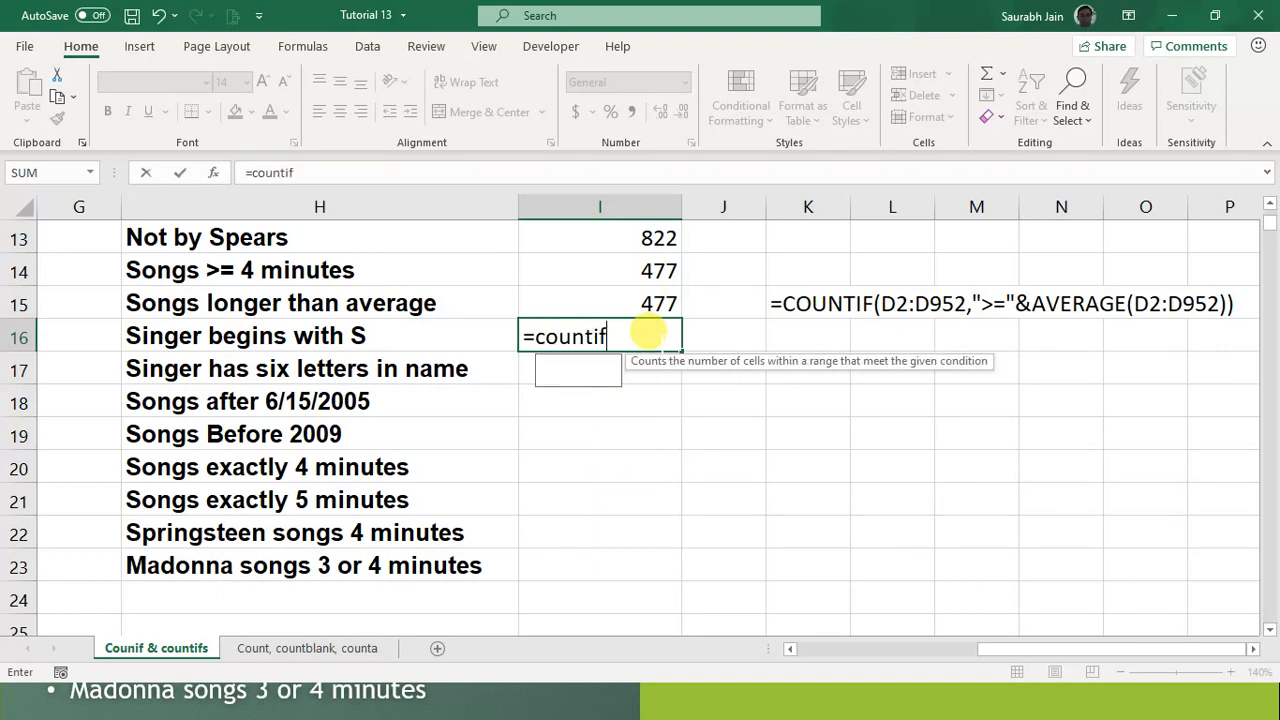
type("(")
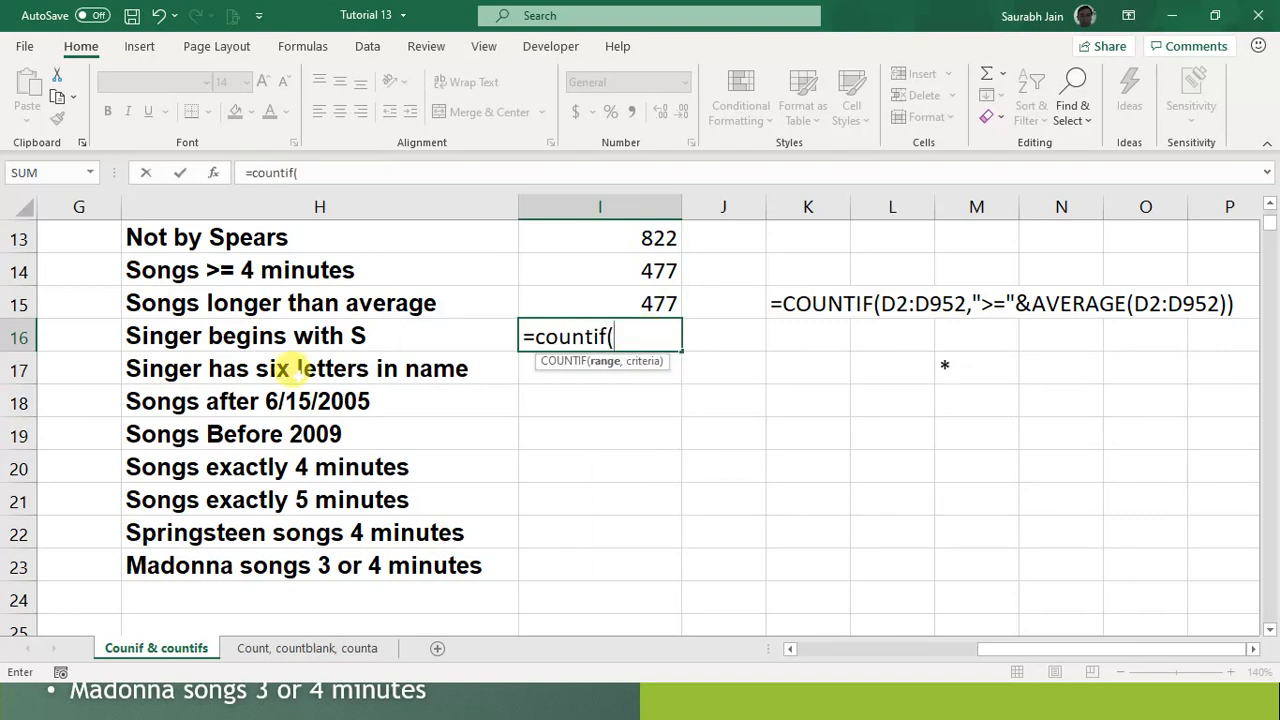
scroll(380, 368, "up", 4)
scroll(380, 368, "up", 1)
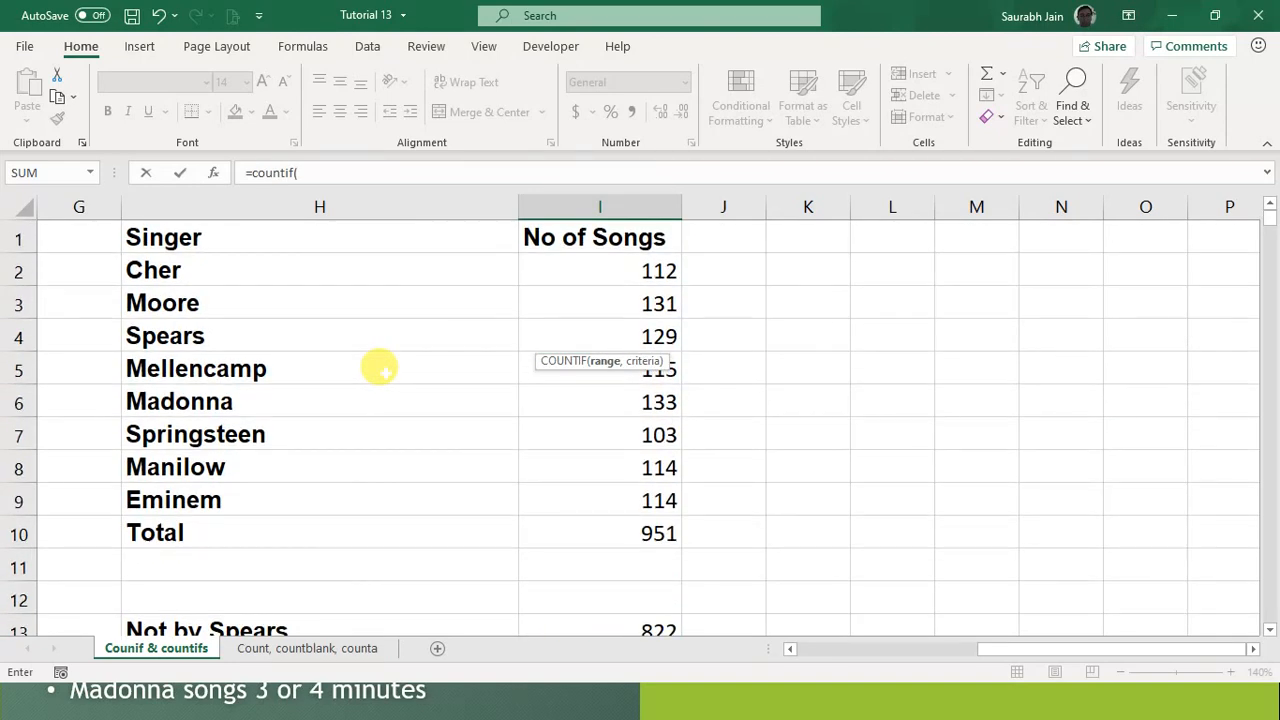
scroll(380, 368, "right", 3)
scroll(380, 368, "left", 4)
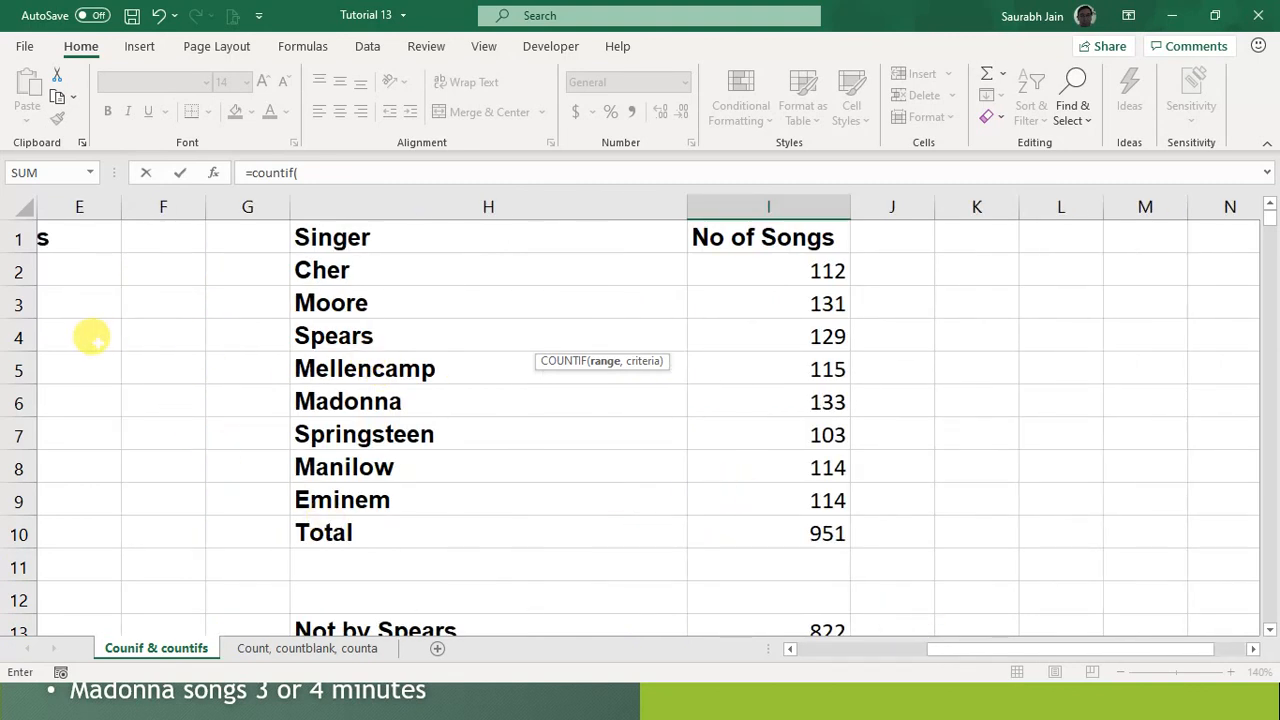
scroll(90, 338, "left", 3)
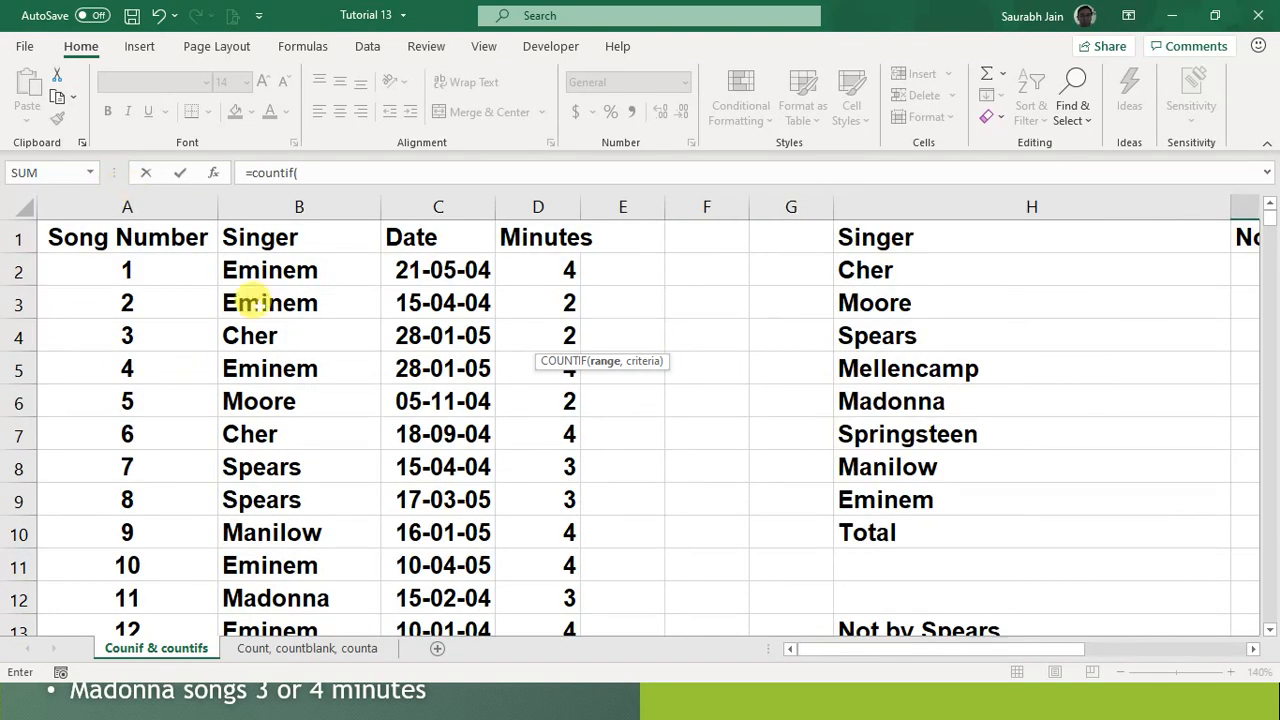
left_click(288, 270)
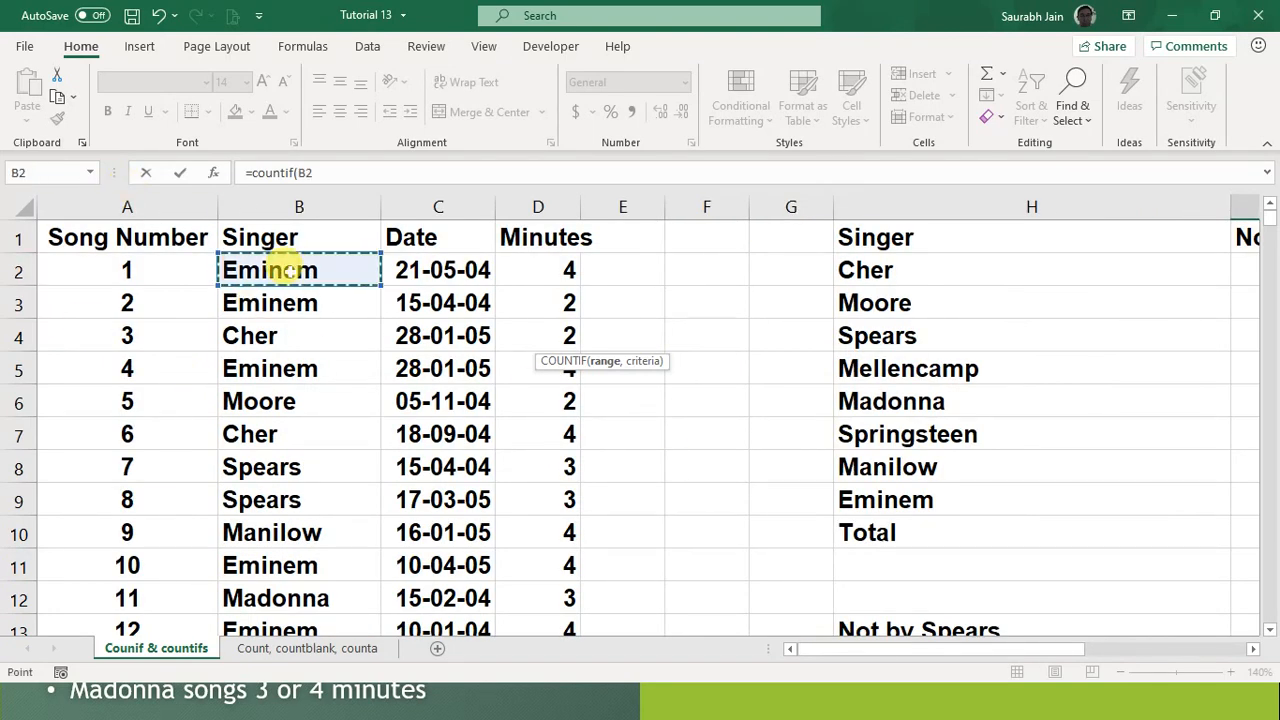
key("ctrl+shift+Down")
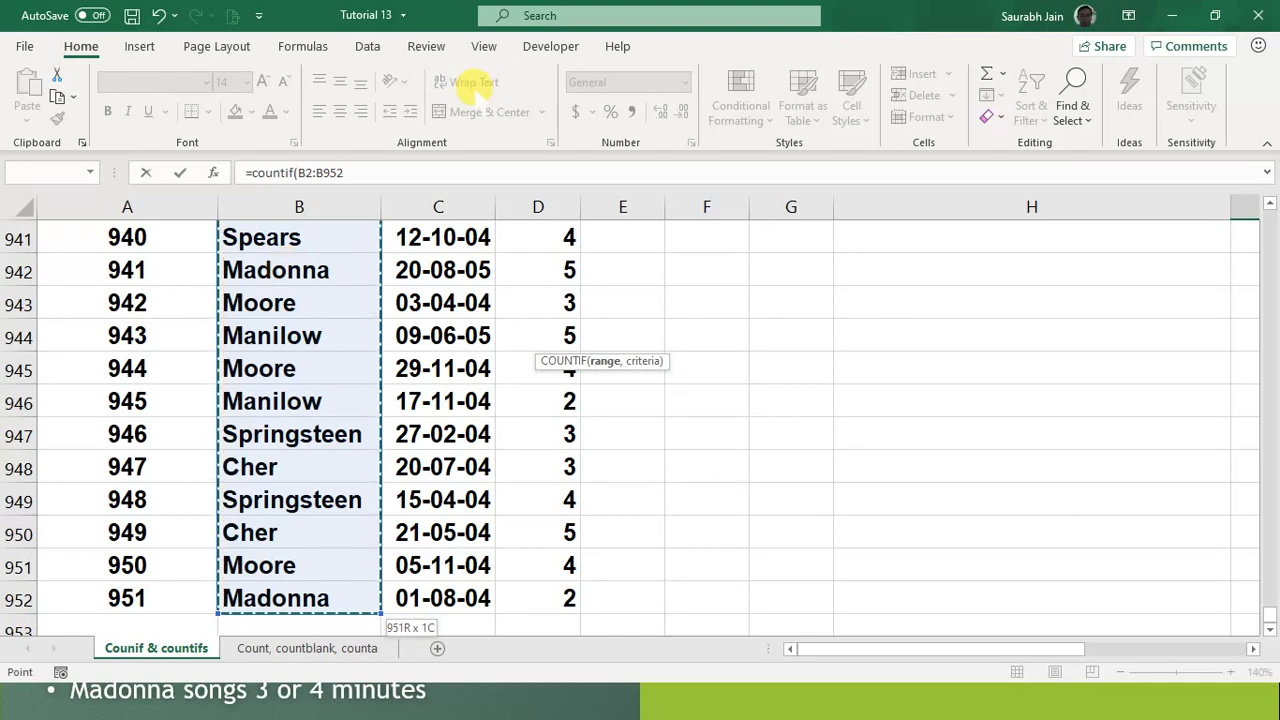
left_click(404, 160)
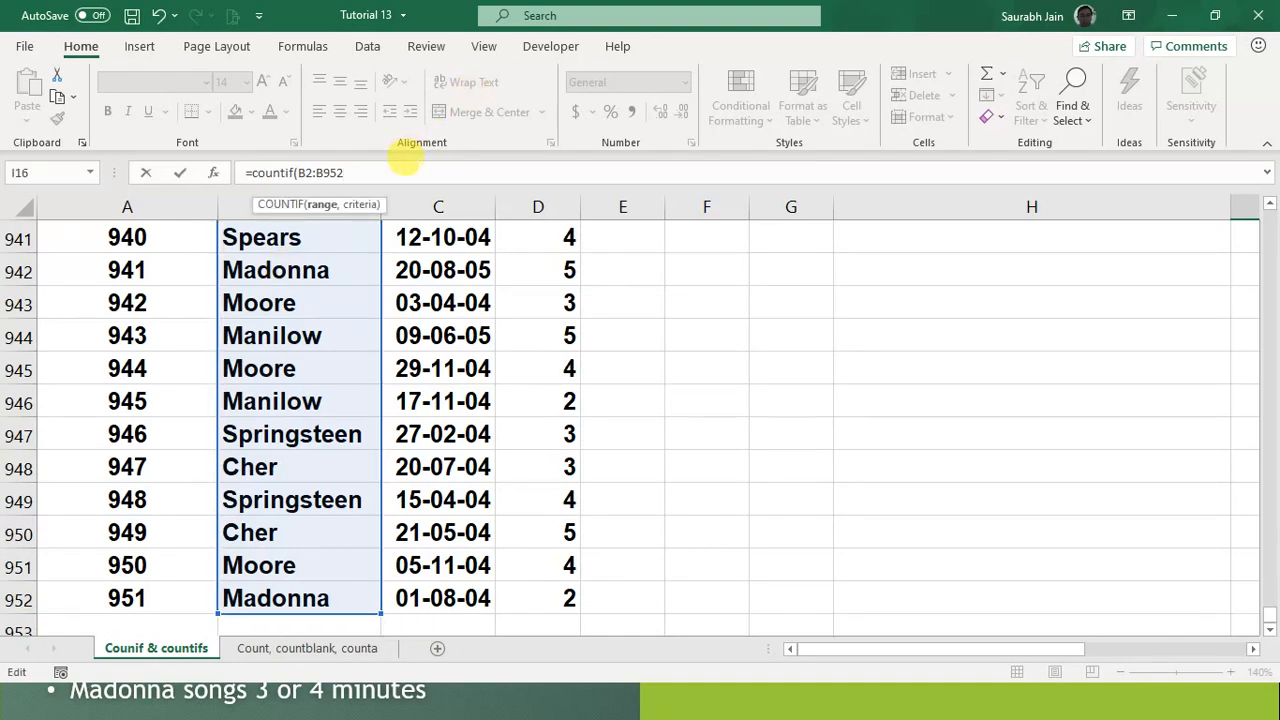
Step: Try to complete the I16 formula with the criterion "S"*, keeping the wildcard outside the quotation marks
type(",")
type("S\"")
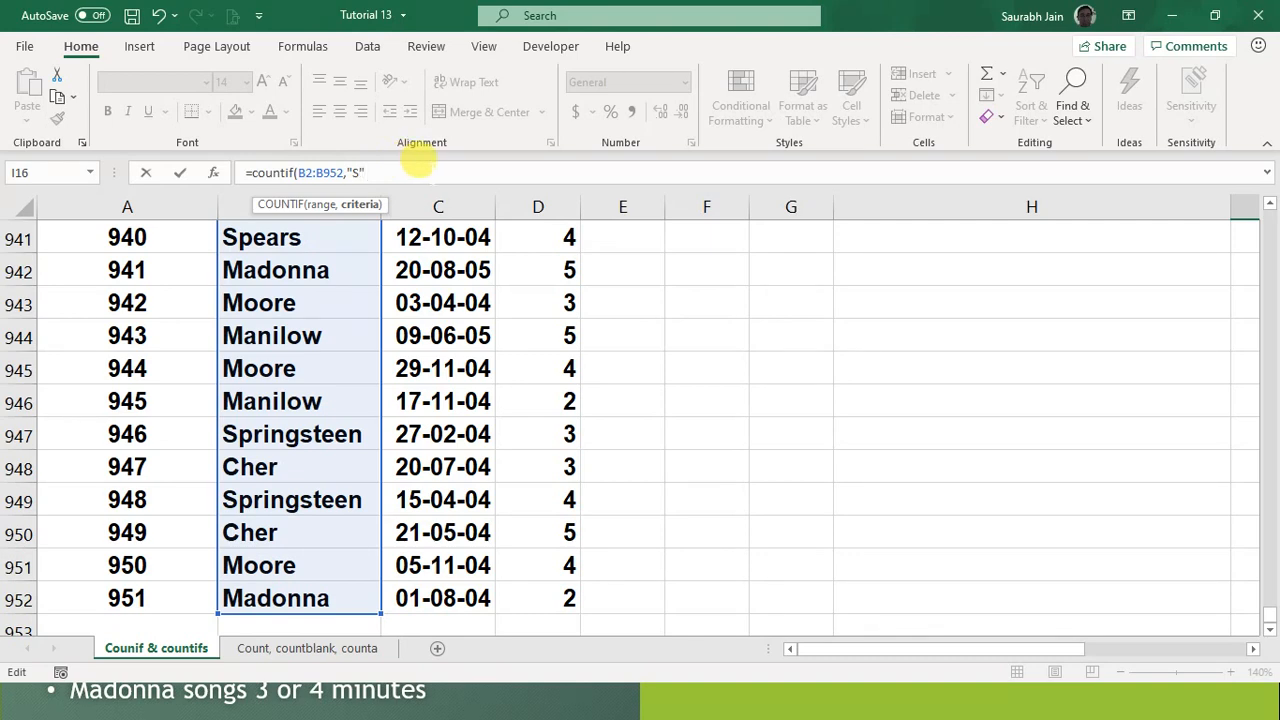
type("*")
key("Return")
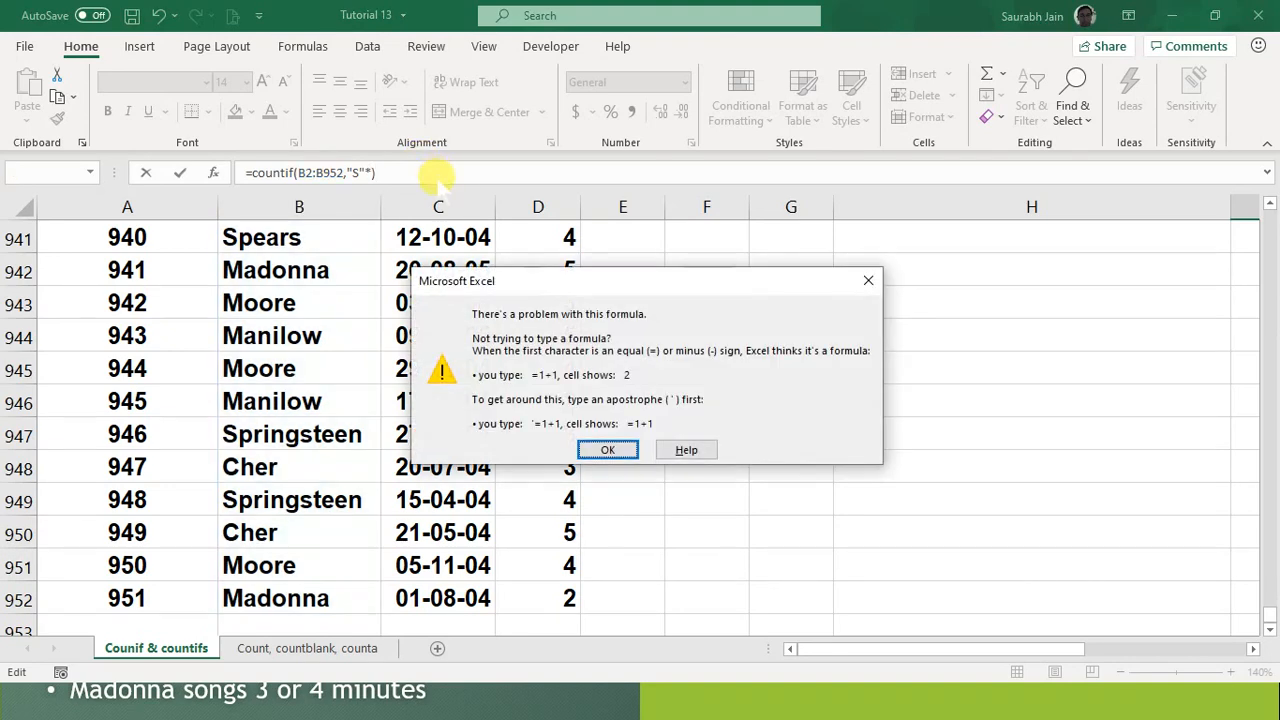
left_click(607, 450)
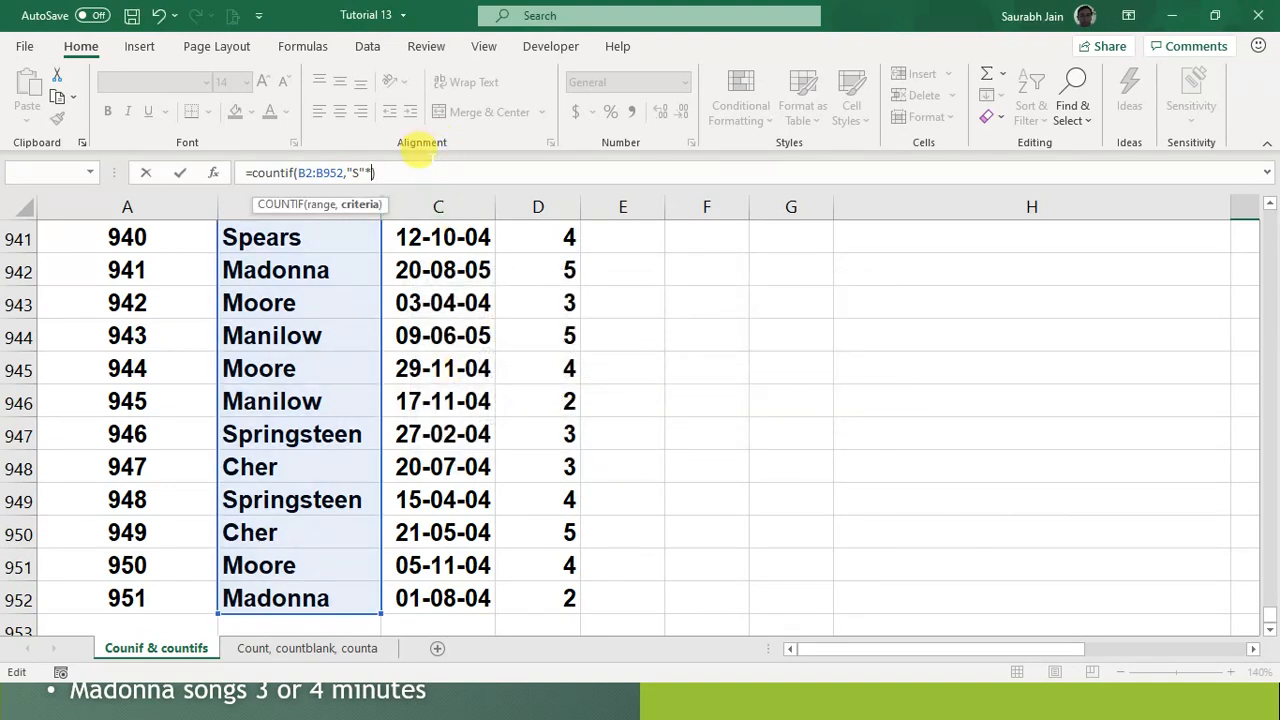
Step: Correct the criterion to "S*" and enter the formula =COUNTIF(B2:B952,"S*") in I16
key("Left")
key("Left")
type("**")
key("Right")
key("Right")
key("Escape")
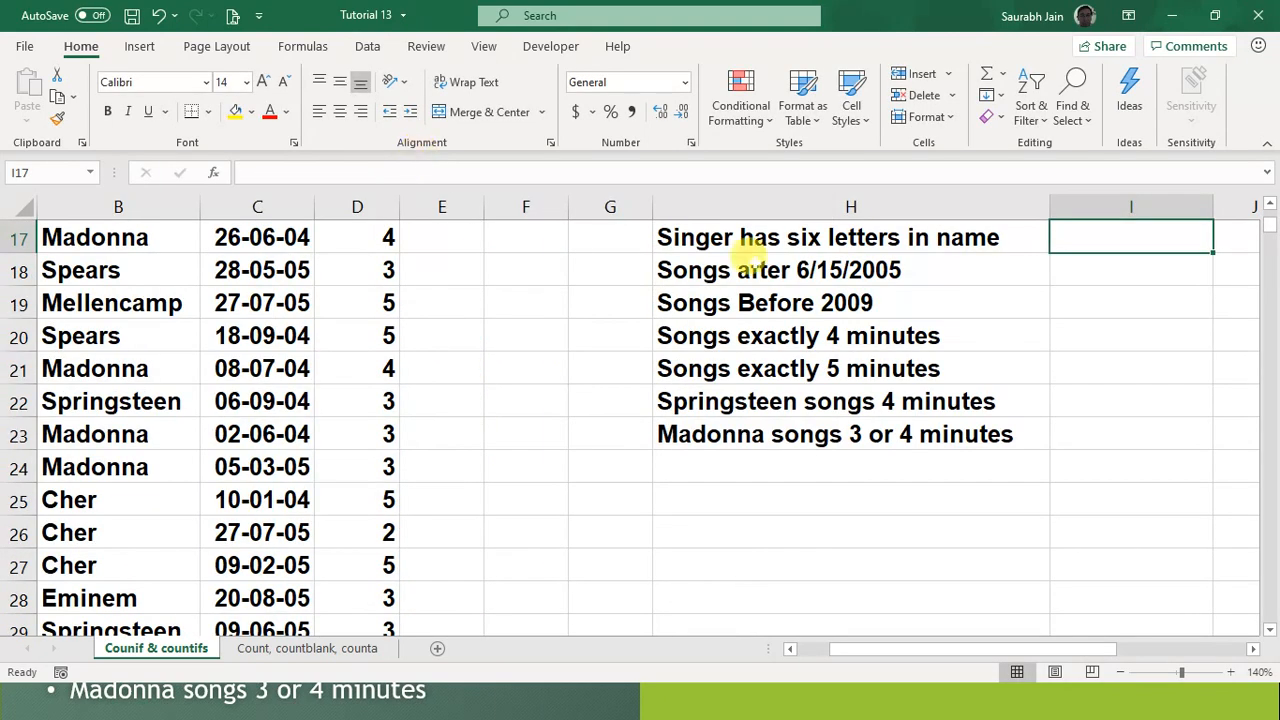
Step: Check the I16 count against the sum of the Spears and Springsteen song counts in I4 and I7
left_click(1120, 270)
key("Up")
key("Up")
scroll(1122, 270, "up", 1)
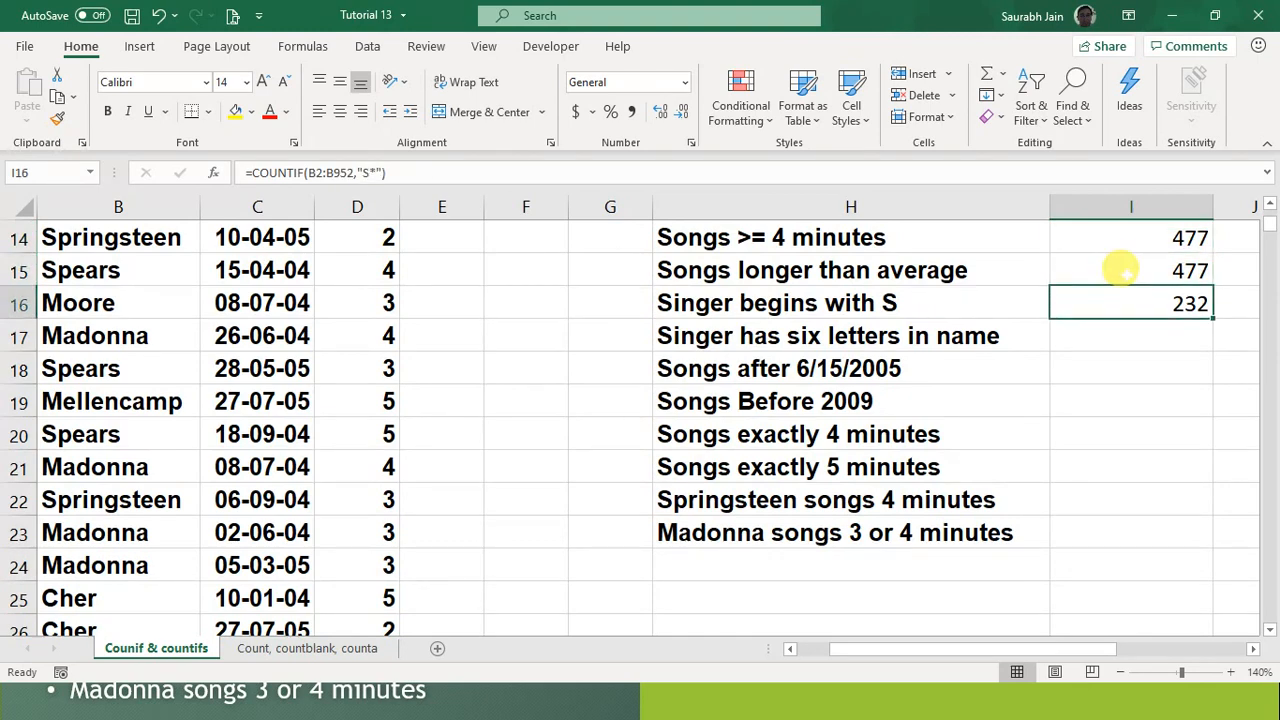
key("Up")
key("Up")
key("Up")
key("Up")
key("Up")
key("Up")
key("Up")
key("Up")
key("Up")
key("Up")
key("Up")
key("Up")
key("Up")
key("Up")
key("Up")
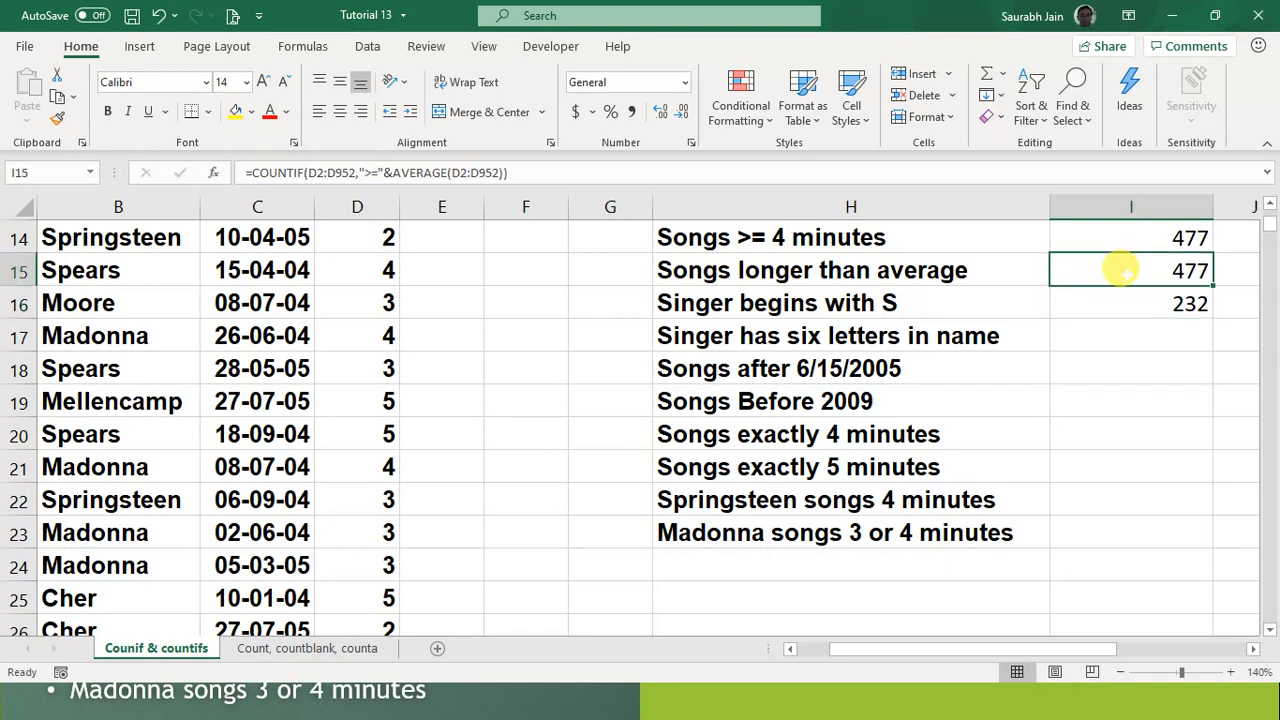
left_click(1122, 270)
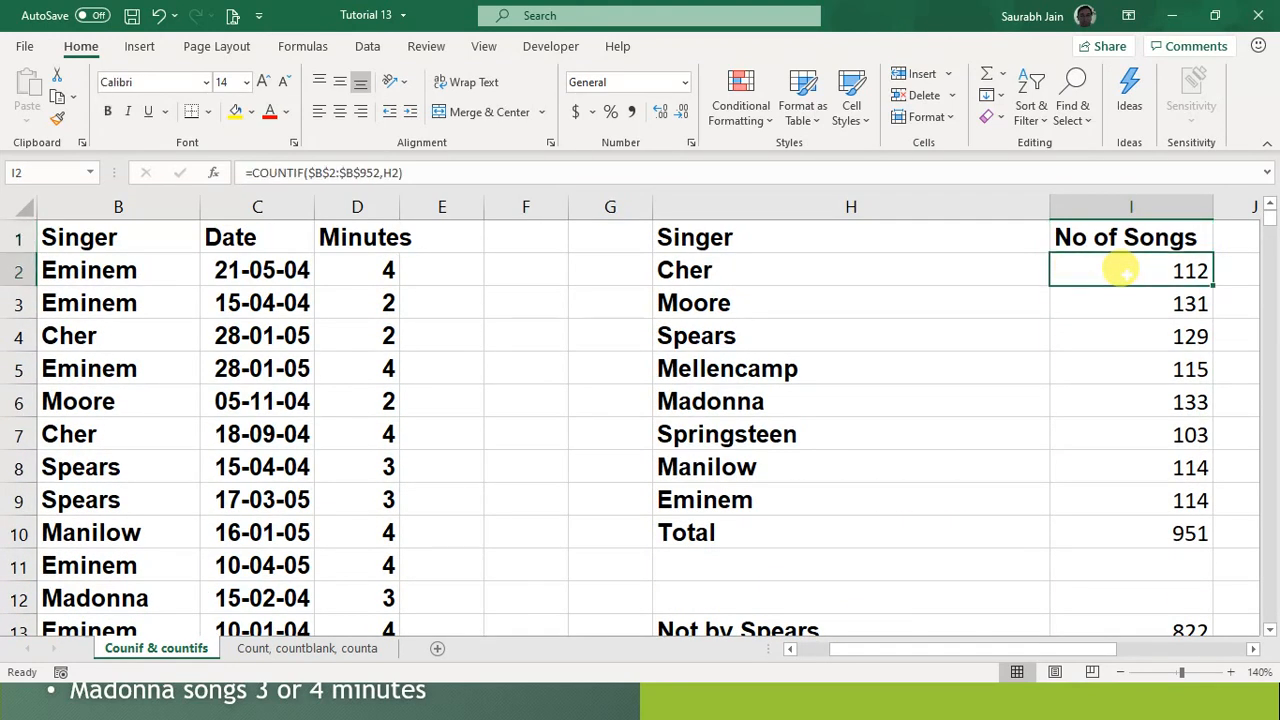
left_click(696, 336)
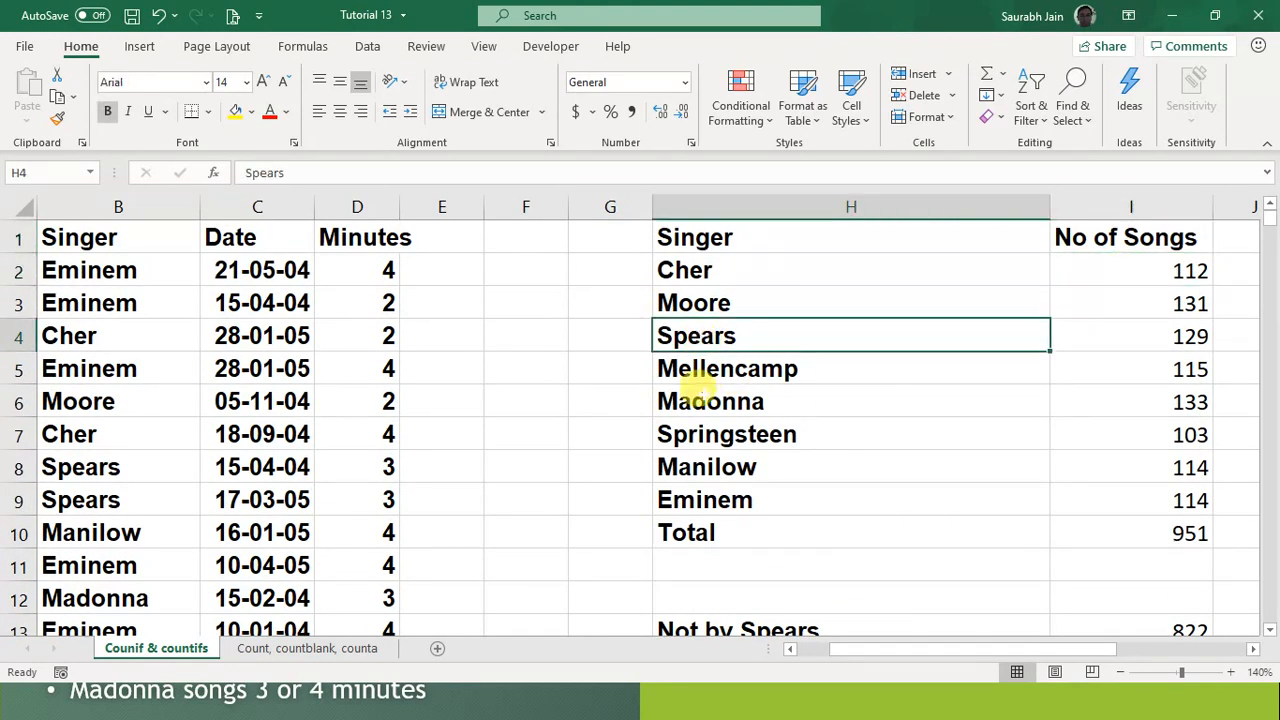
left_click(712, 436)
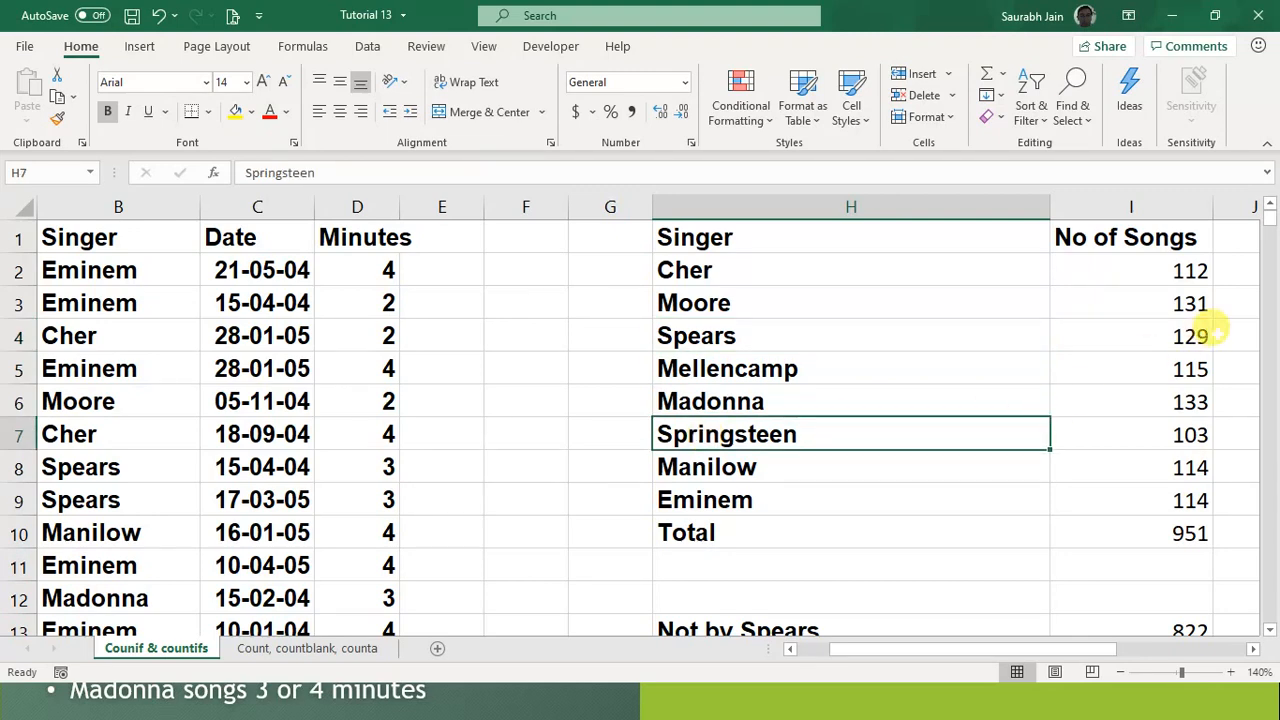
left_click(1190, 336)
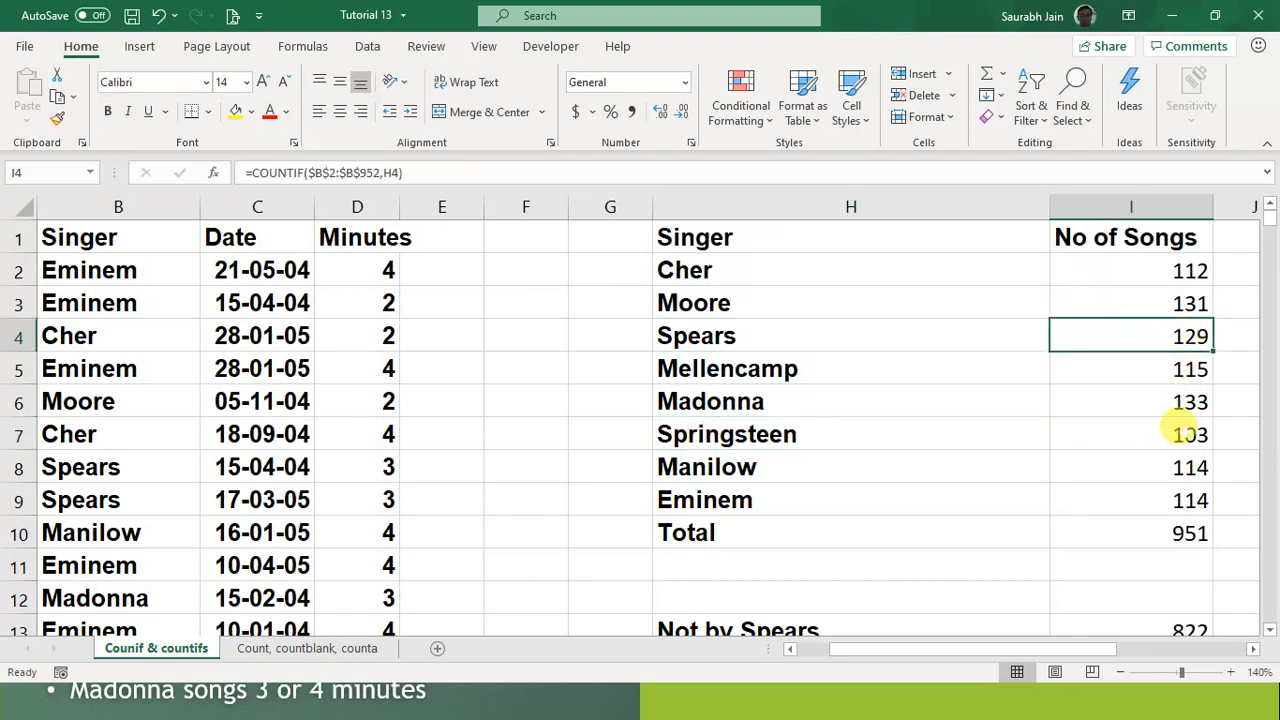
left_click(1188, 432, "ctrl")
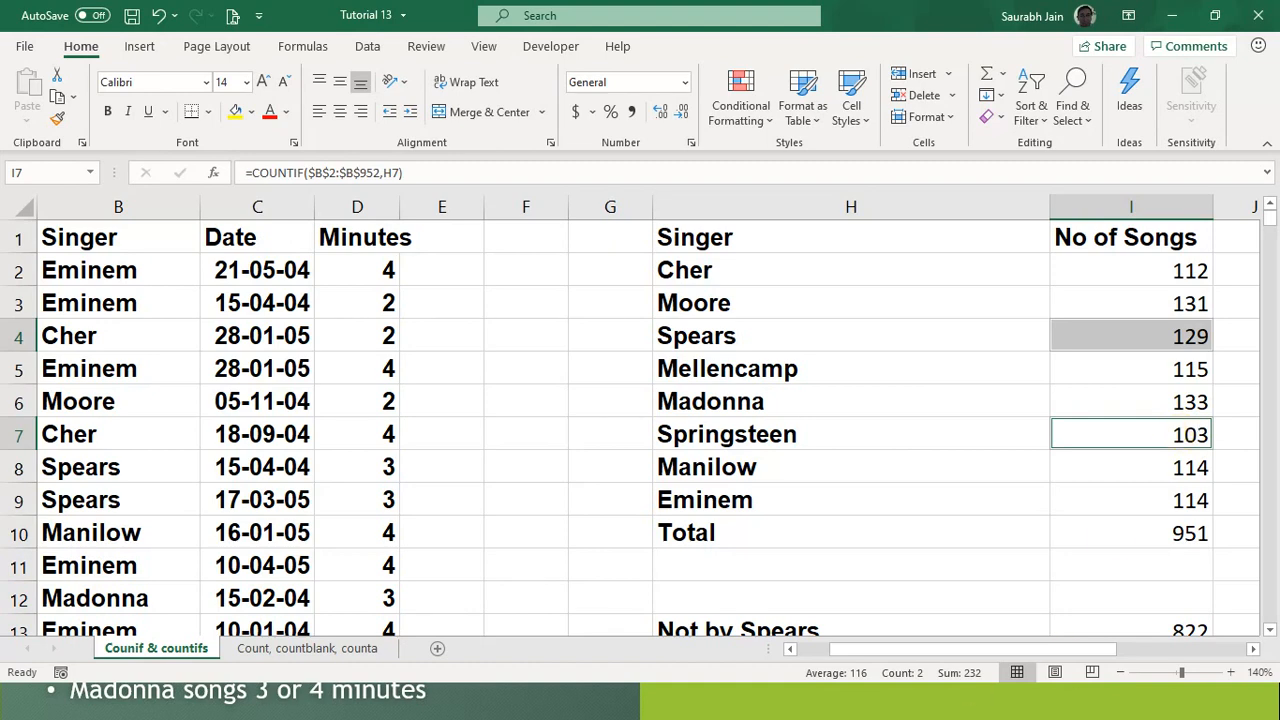
Step: Look over the list of song-count criteria in column H, from the singer totals down through row 23
left_click(914, 570)
key("Down")
key("Down")
key("Down")
key("Down")
key("Down")
key("Down")
key("Down")
key("Down")
key("Down")
key("Down")
key("Down")
key("Down")
key("Down")
key("Down")
key("Down")
key("Down")
key("Down")
key("Down")
key("Down")
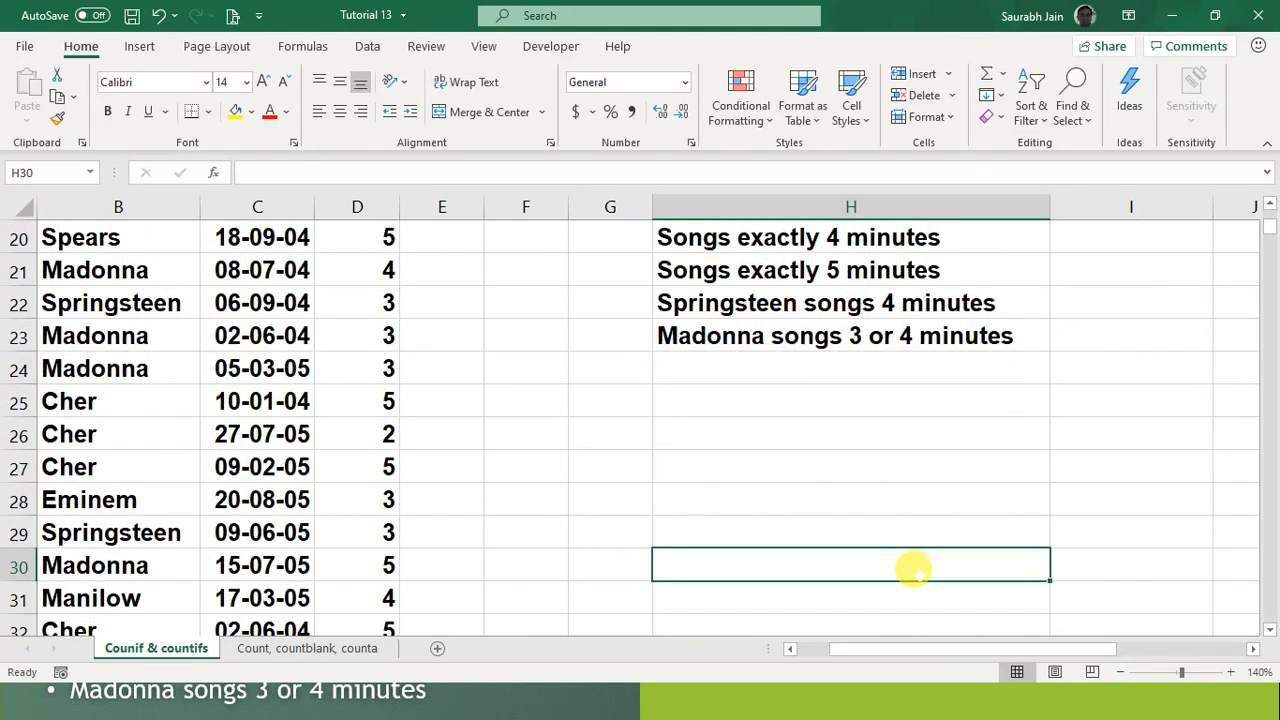
key("Up")
key("Up")
key("Up")
key("Up")
key("Up")
key("Up")
key("Up")
key("Up")
key("Up")
key("Up")
key("Up")
key("Up")
key("Up")
key("Up")
key("Up")
key("Up")
key("Up")
key("Up")
key("Up")
key("Up")
key("Down")
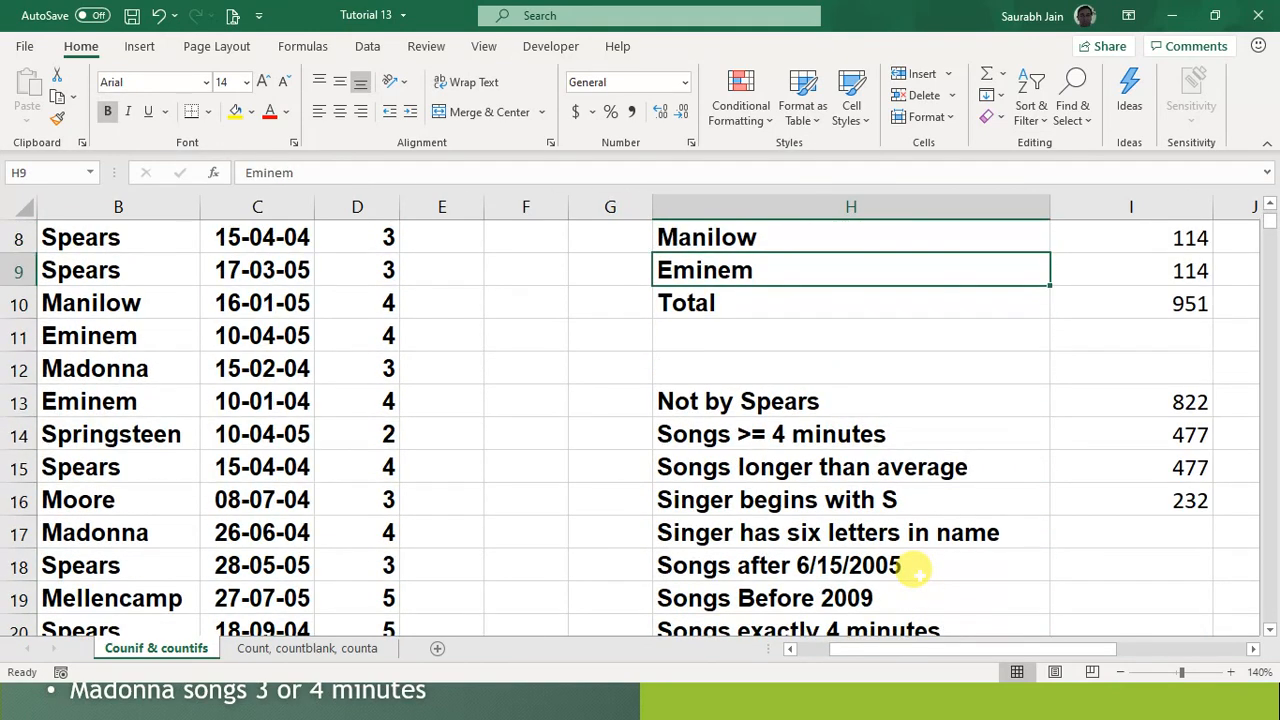
key("Down")
key("Down")
key("Down")
key("Down")
key("Down")
key("Down")
Step: Copy the FORMULATEXT formula from K15 to K16 beside the "Singer begins with S" count
key("Right")
key("Down")
key("Down")
key("Down")
key("Up")
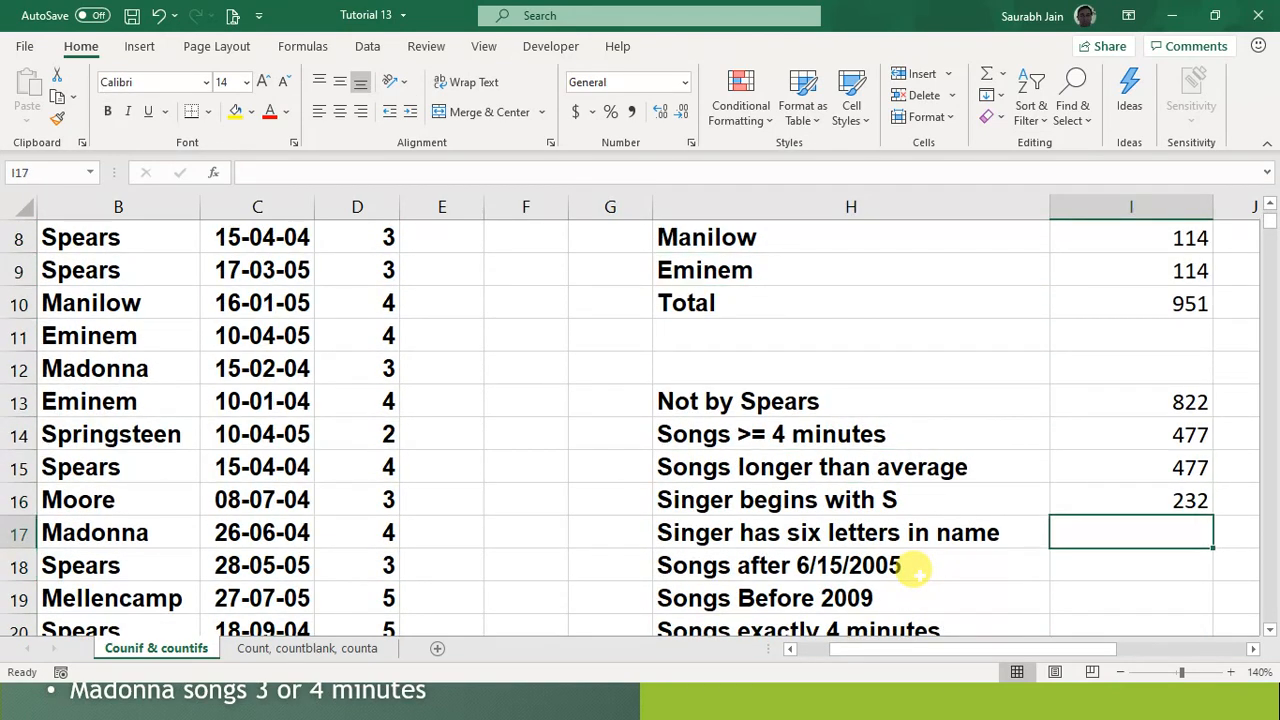
key("Up")
key("Up")
key("Down")
key("Right")
key("Right")
key("Up")
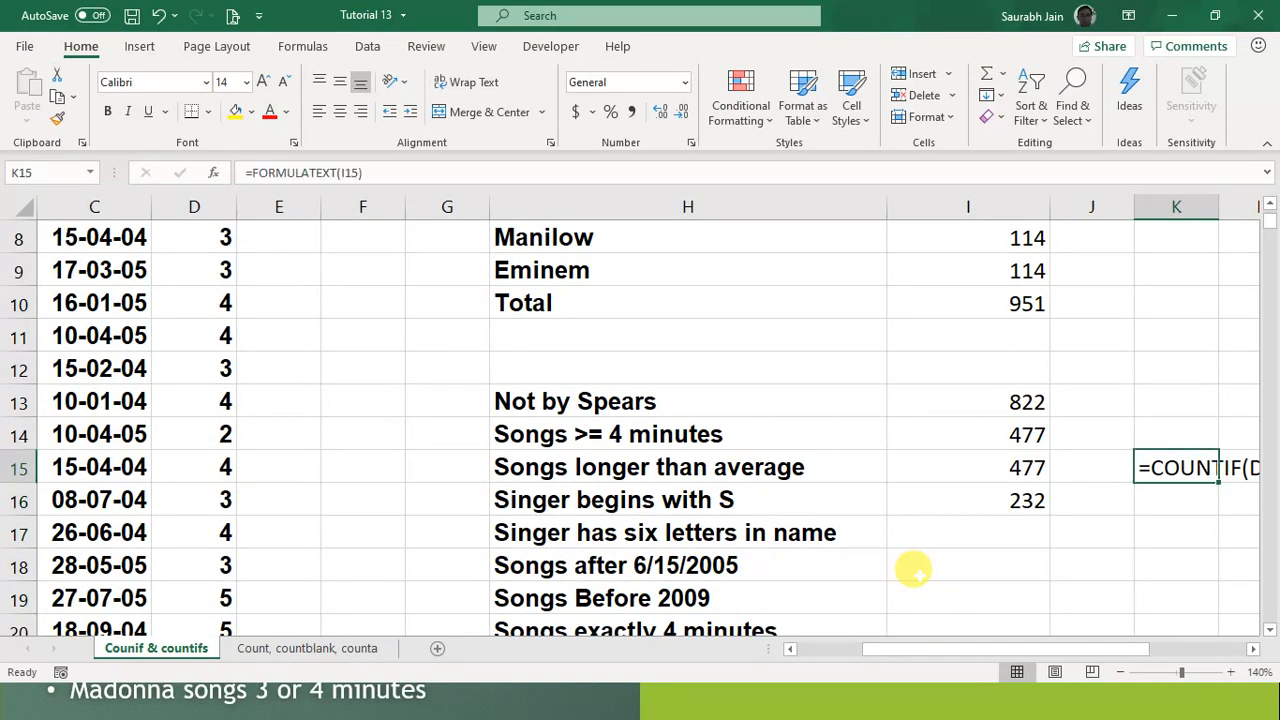
key("ctrl+c")
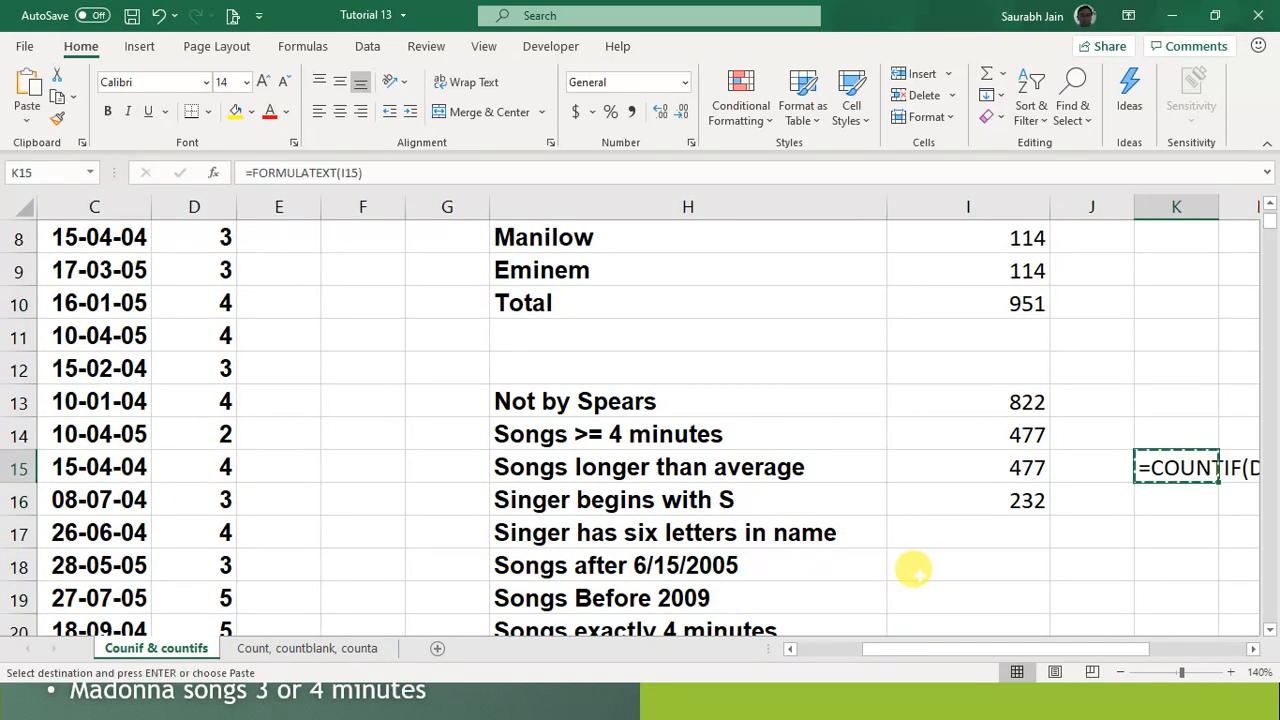
key("Down")
key("ctrl+v")
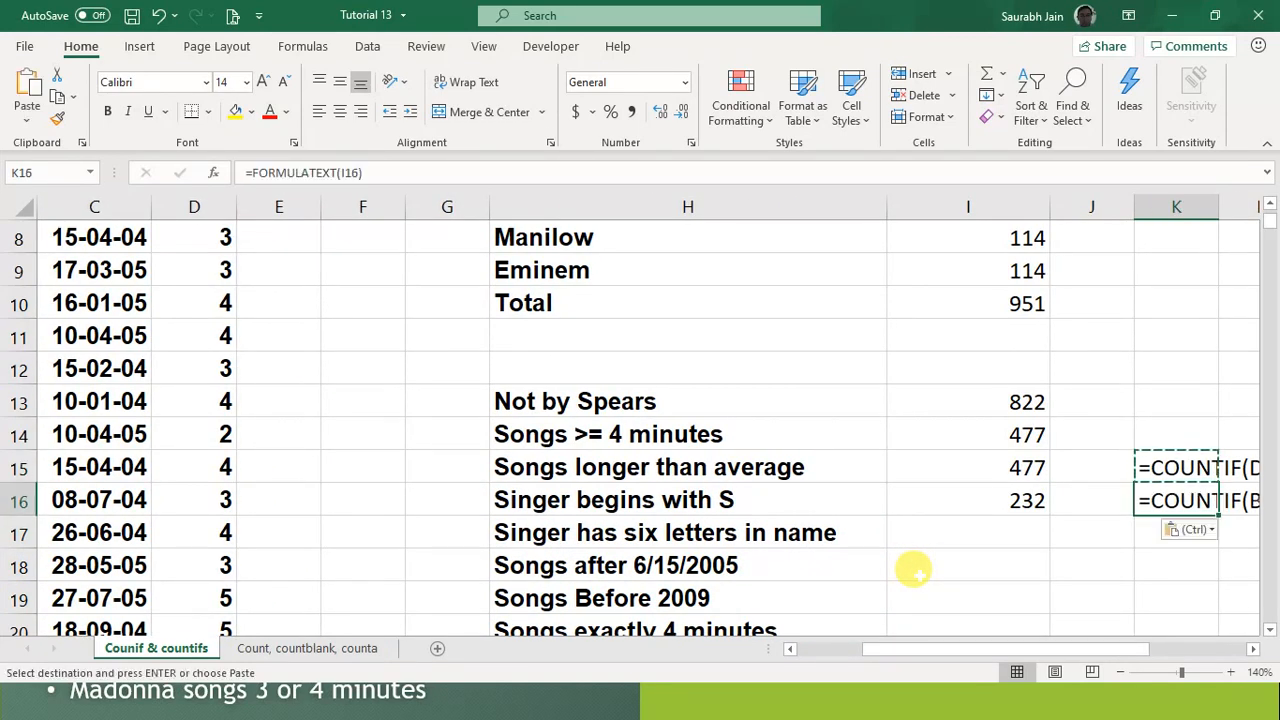
Step: Review the displayed COUNTIF formulas in rows 15 and 16 and the criteria labels in rows 17 to 19
key("Down")
key("Right")
key("Right")
key("Right")
key("Right")
key("Right")
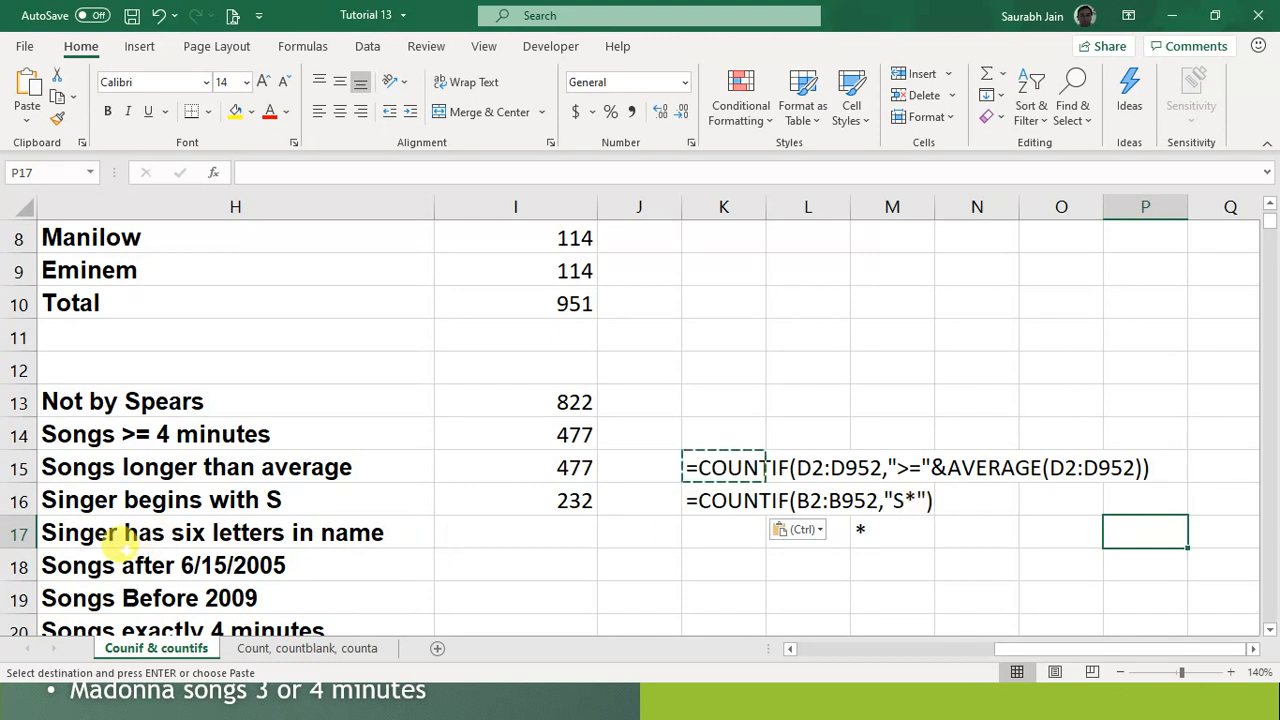
left_click(514, 494)
key("Down")
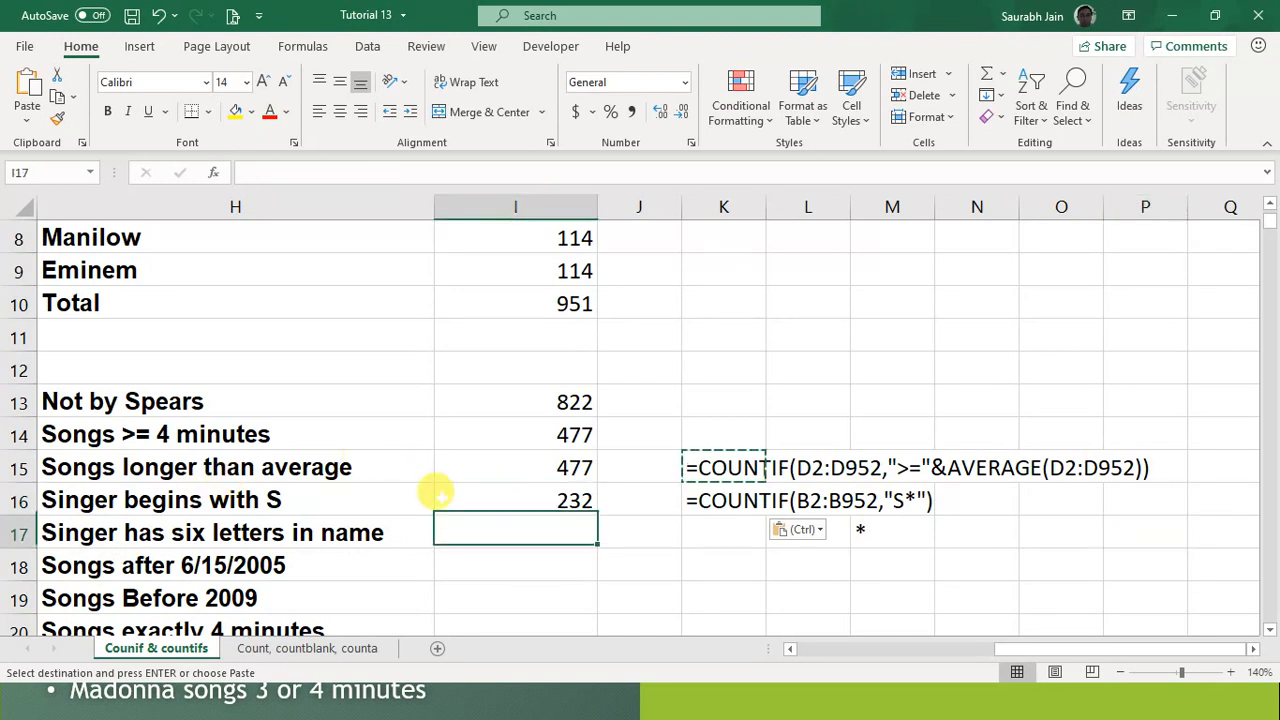
key("Left")
key("Left")
key("Right")
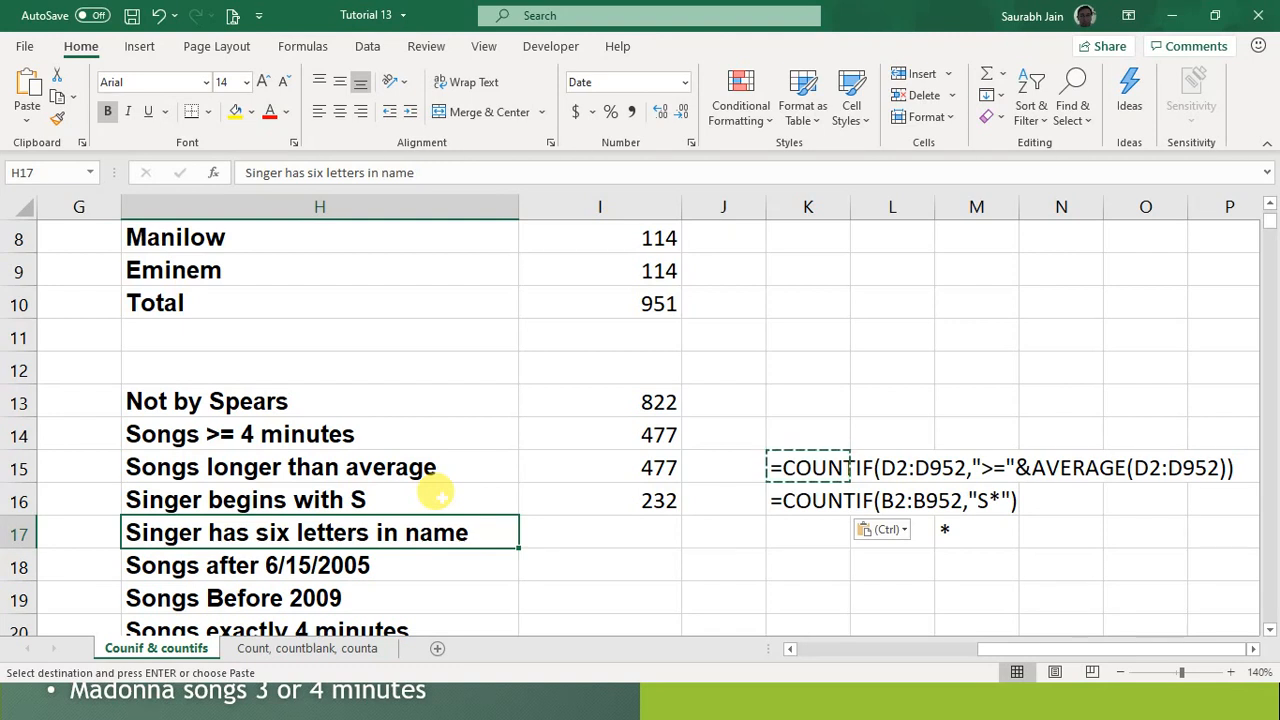
key("Down")
key("Down")
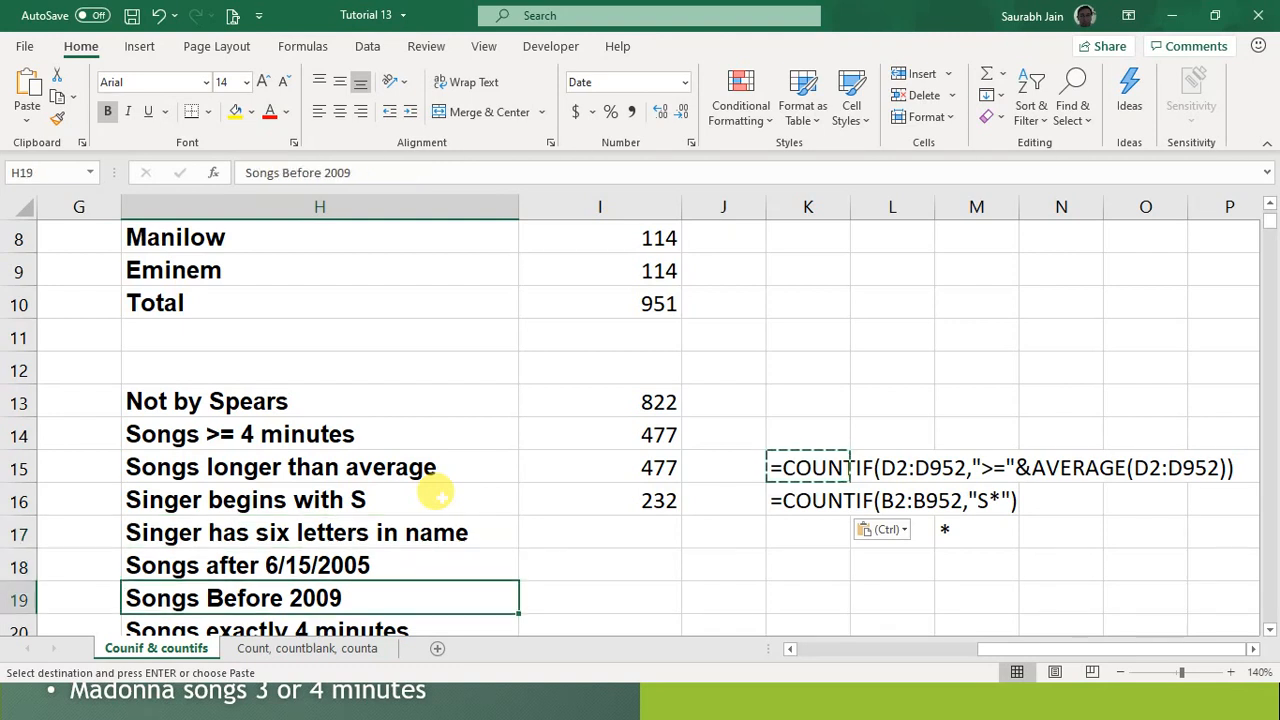
Step: Copy the text of the COUNTIF formula in I16 into I17 without shifting its B2:B952 range
key("Up")
key("Up")
key("Up")
key("Right")
key("Right")
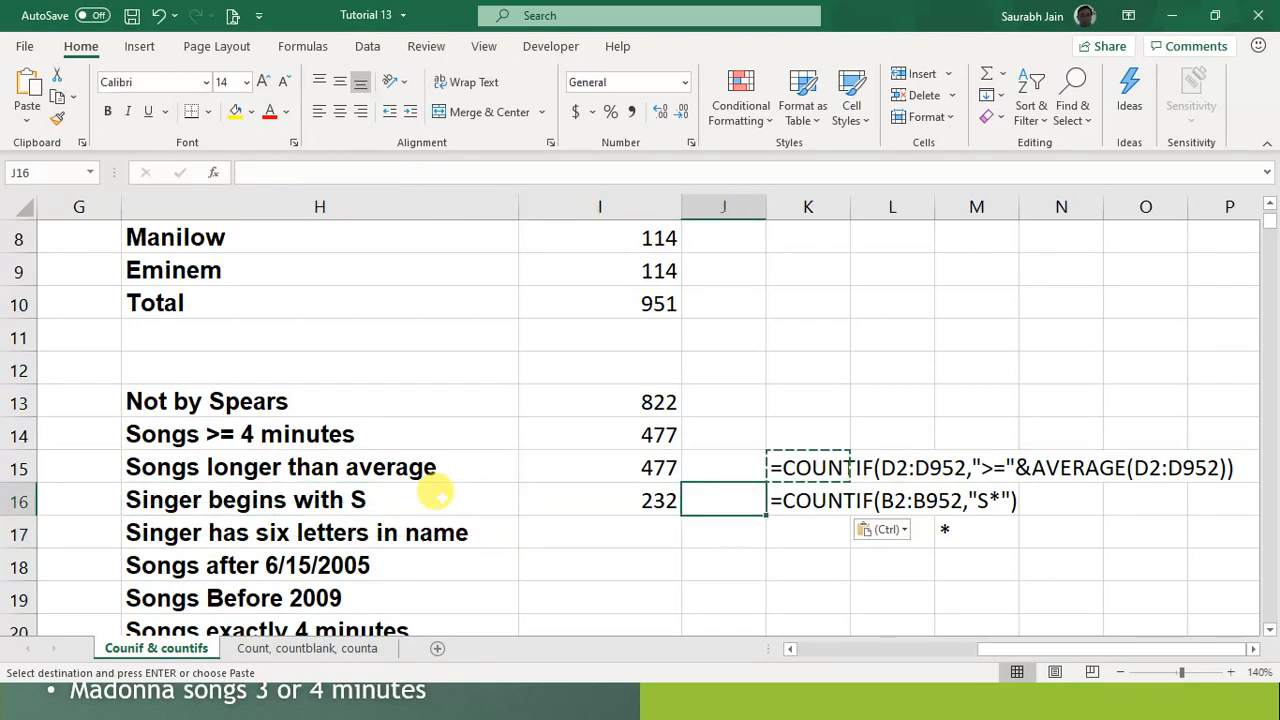
key("Left")
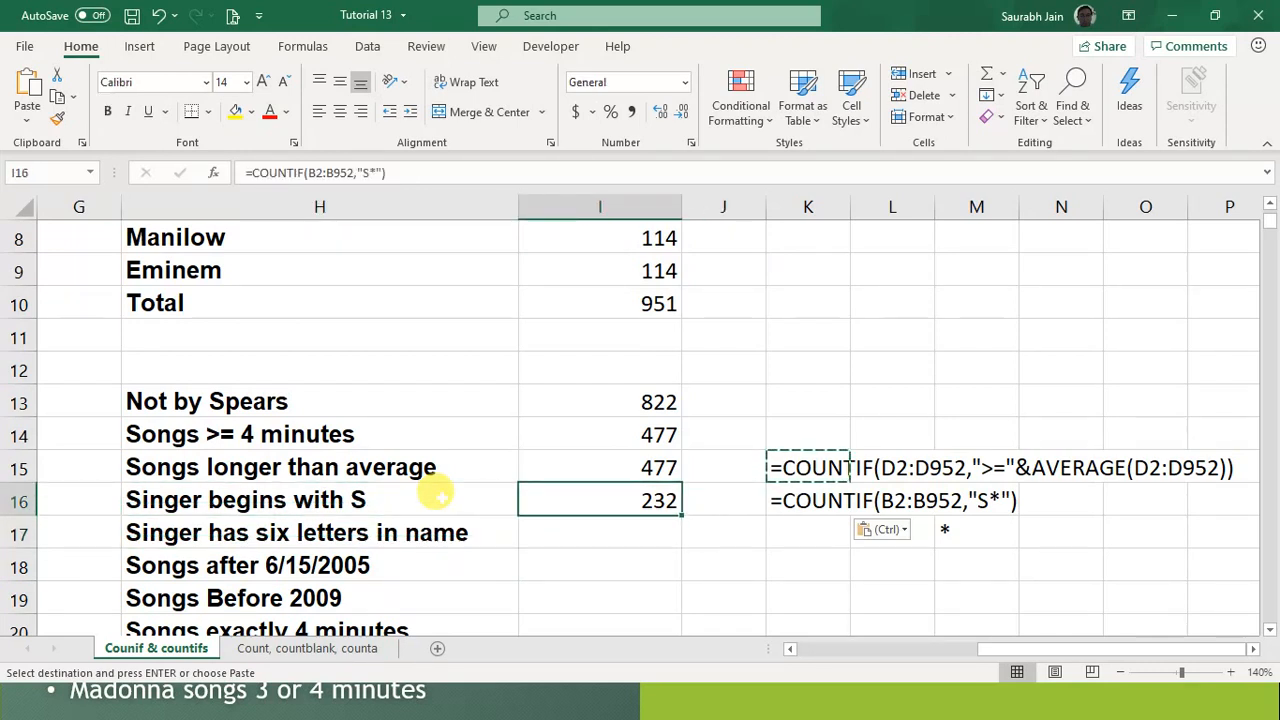
key("ctrl+c")
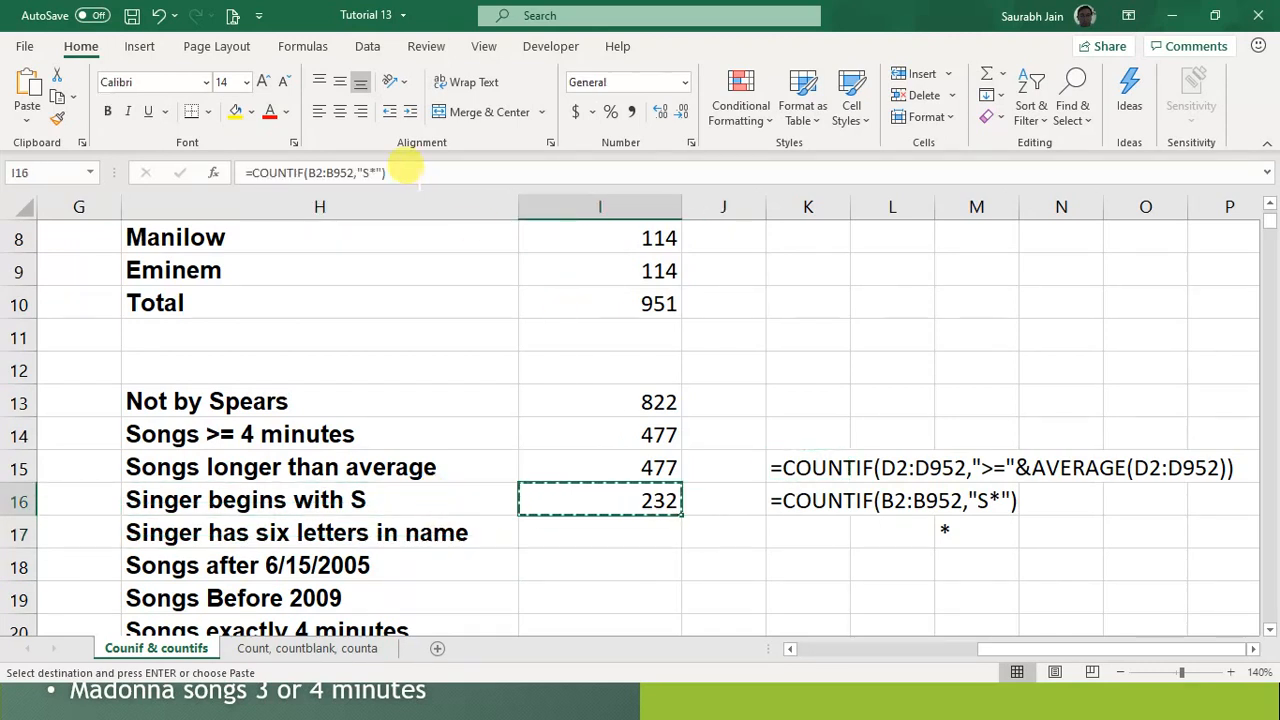
left_click_drag(392, 172, 215, 178)
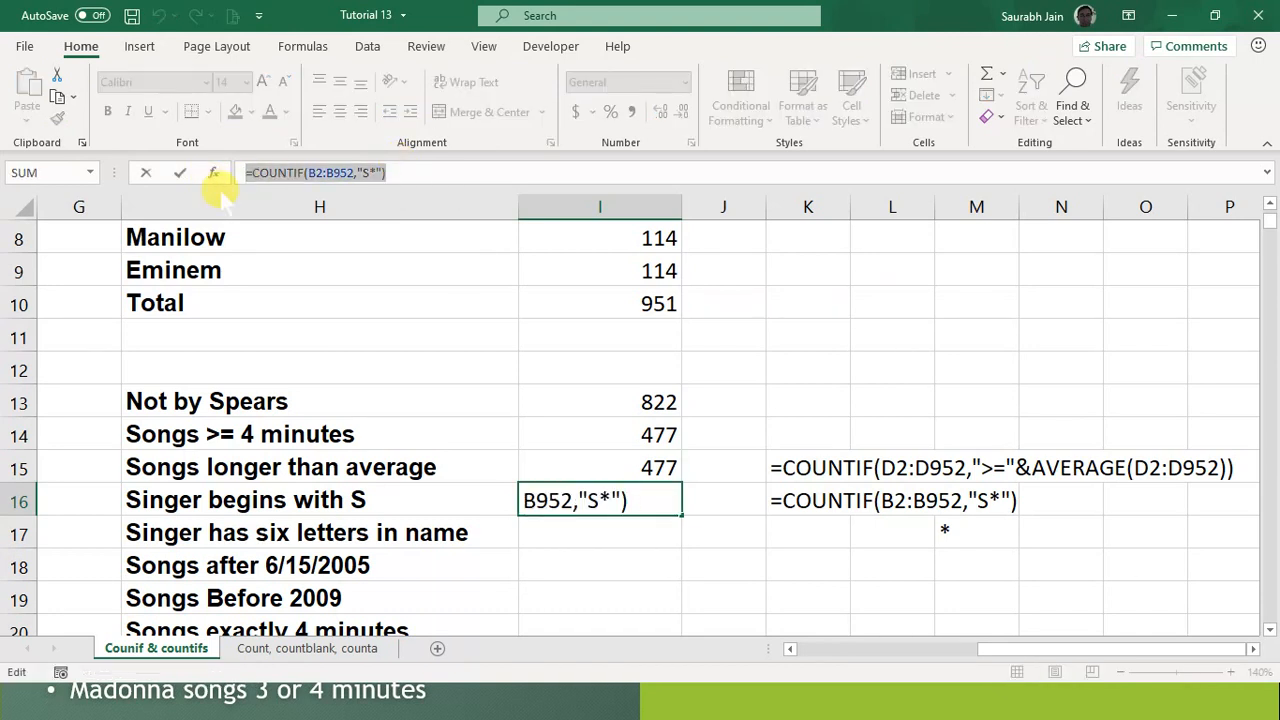
key("Escape")
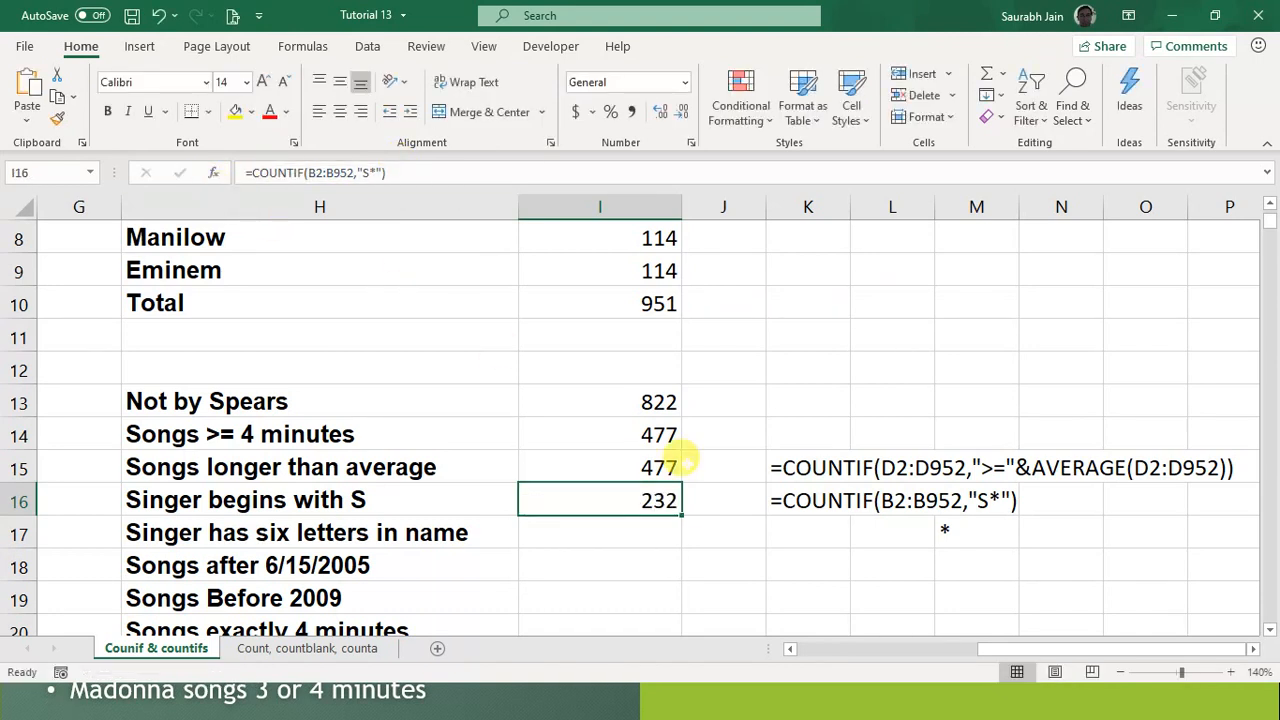
left_click(609, 531)
left_click(272, 163)
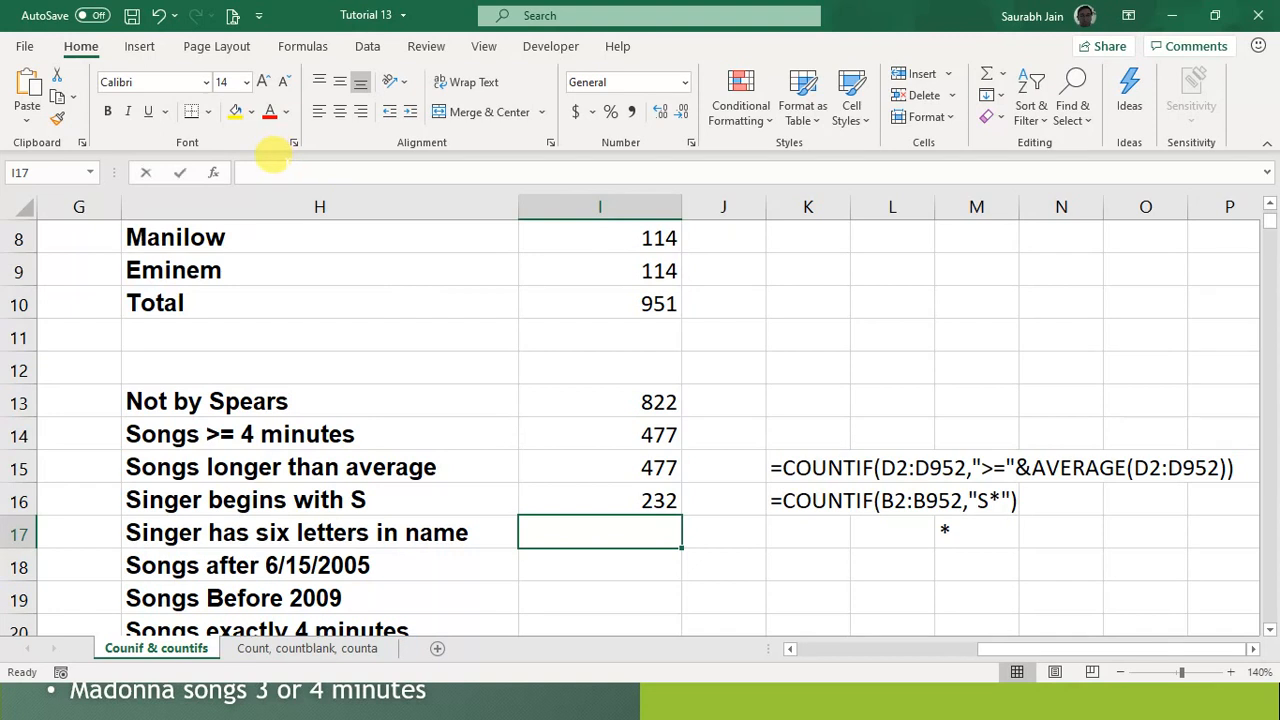
key("ctrl+v")
Step: Change the criteria in I17 to six question marks, giving =COUNTIF(B2:B952,"??????")
key("Left")
key("Left")
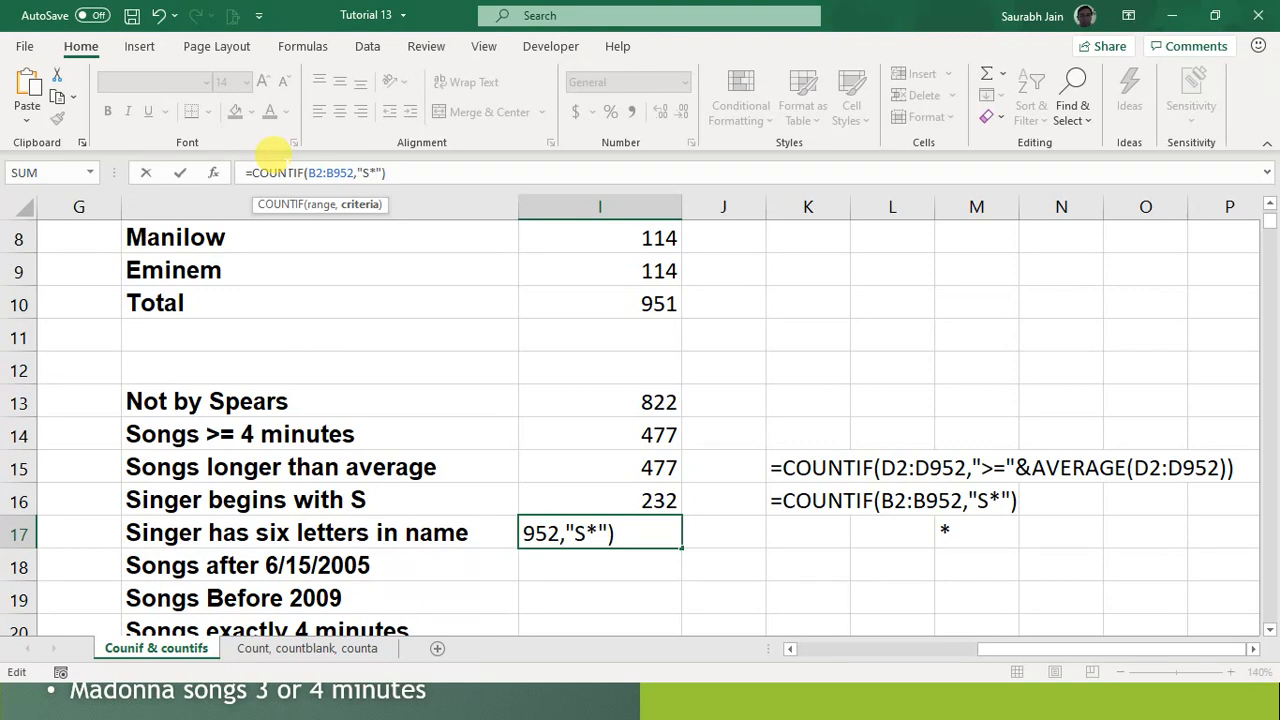
key("BackSpace")
key("BackSpace")
type("??????")
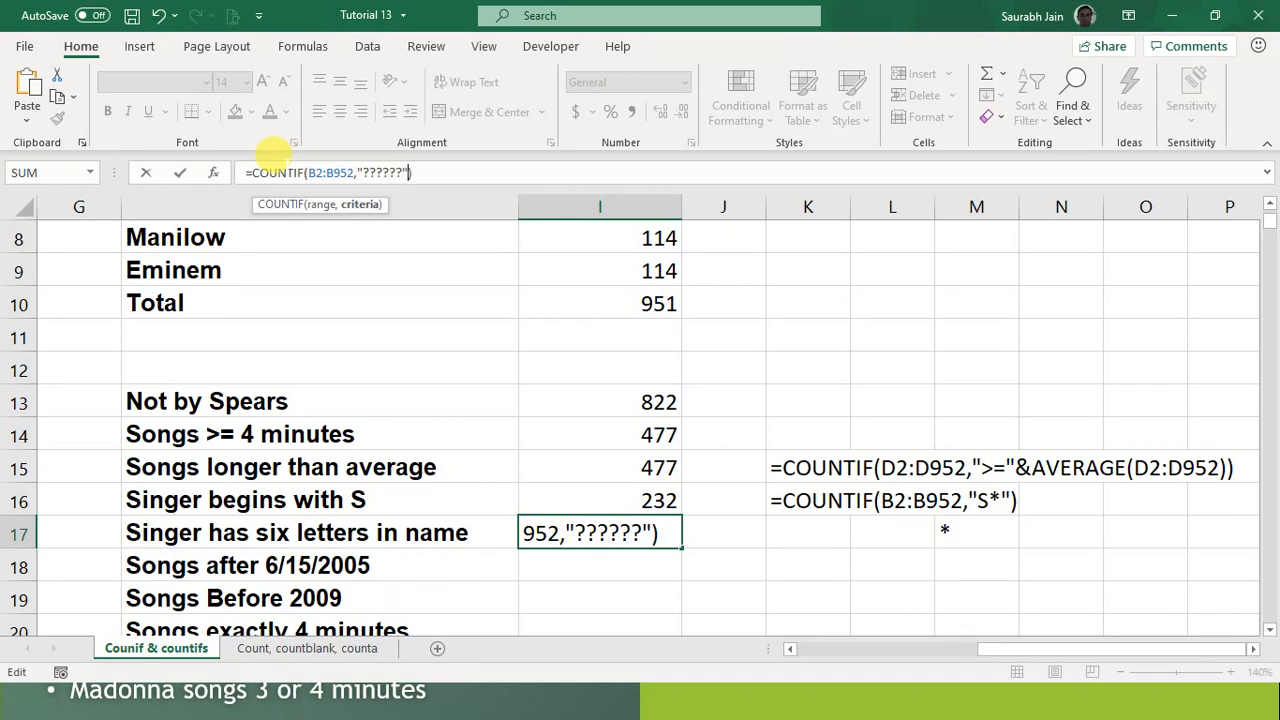
key("Right")
key("Return")
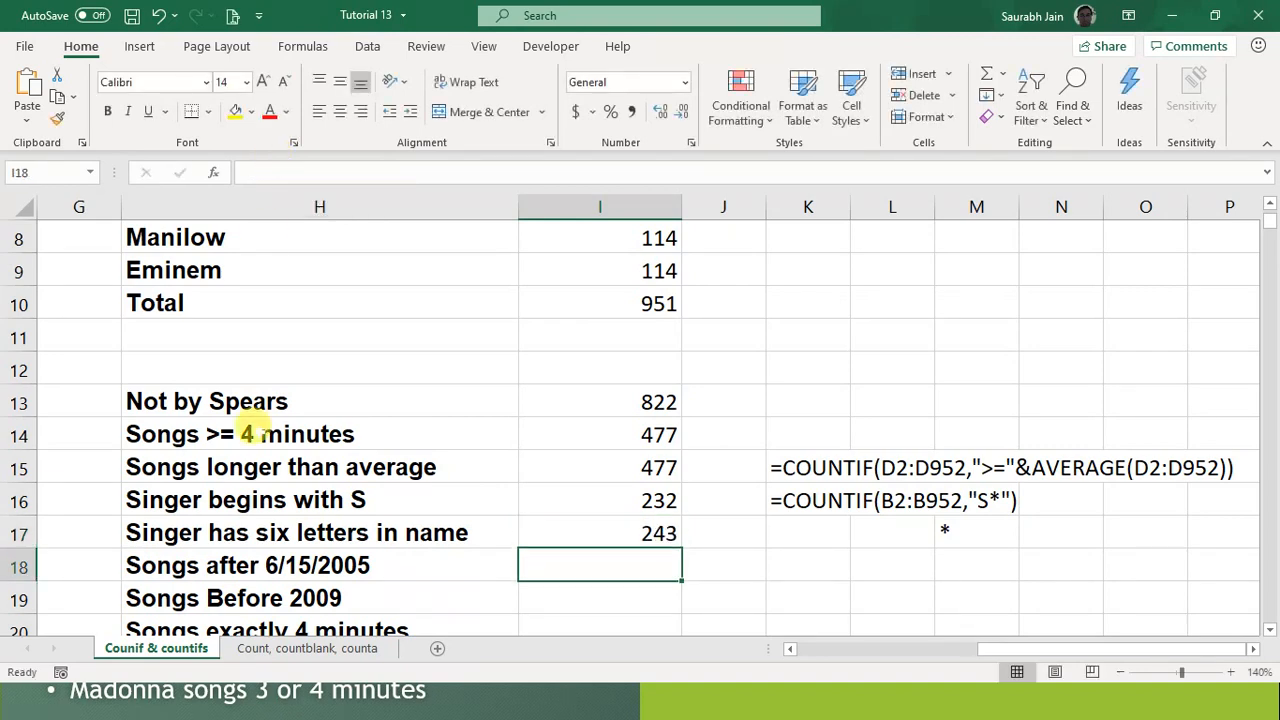
Step: Copy the FORMULATEXT formula from K16 to K17 beside the "Singer has six letters in name" count
left_click(610, 530)
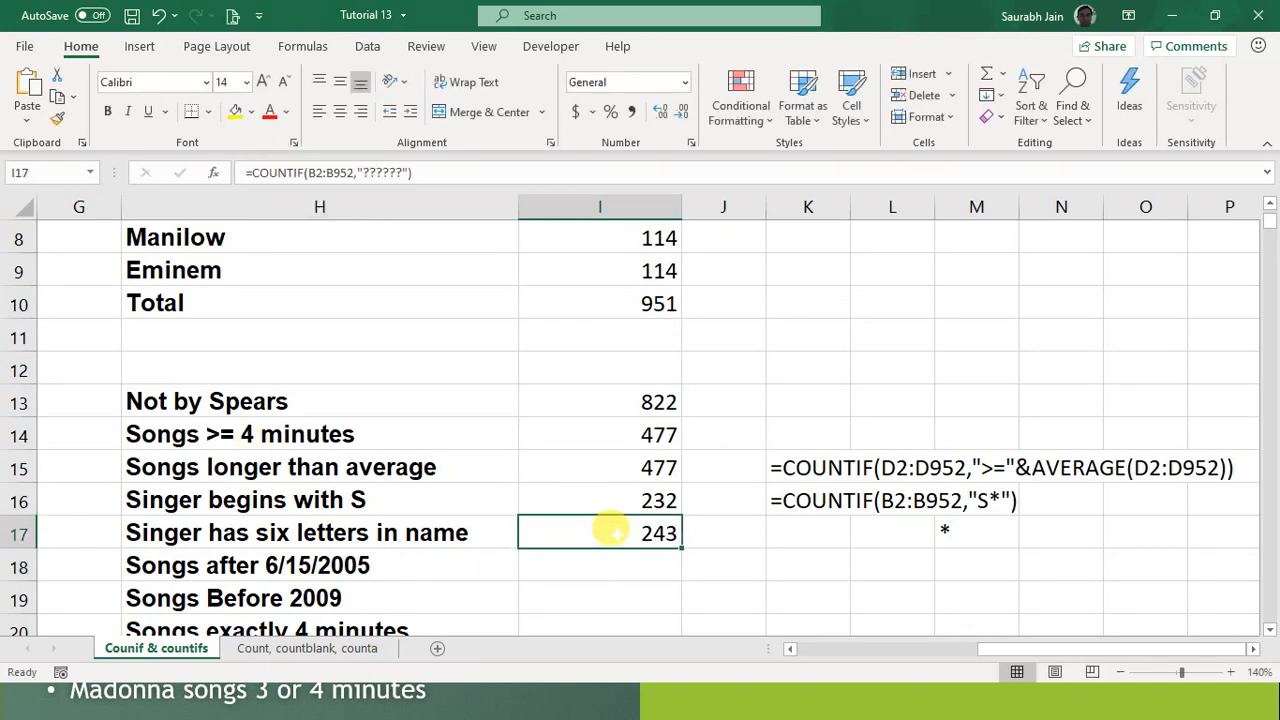
key("Right")
key("Right")
key("Up")
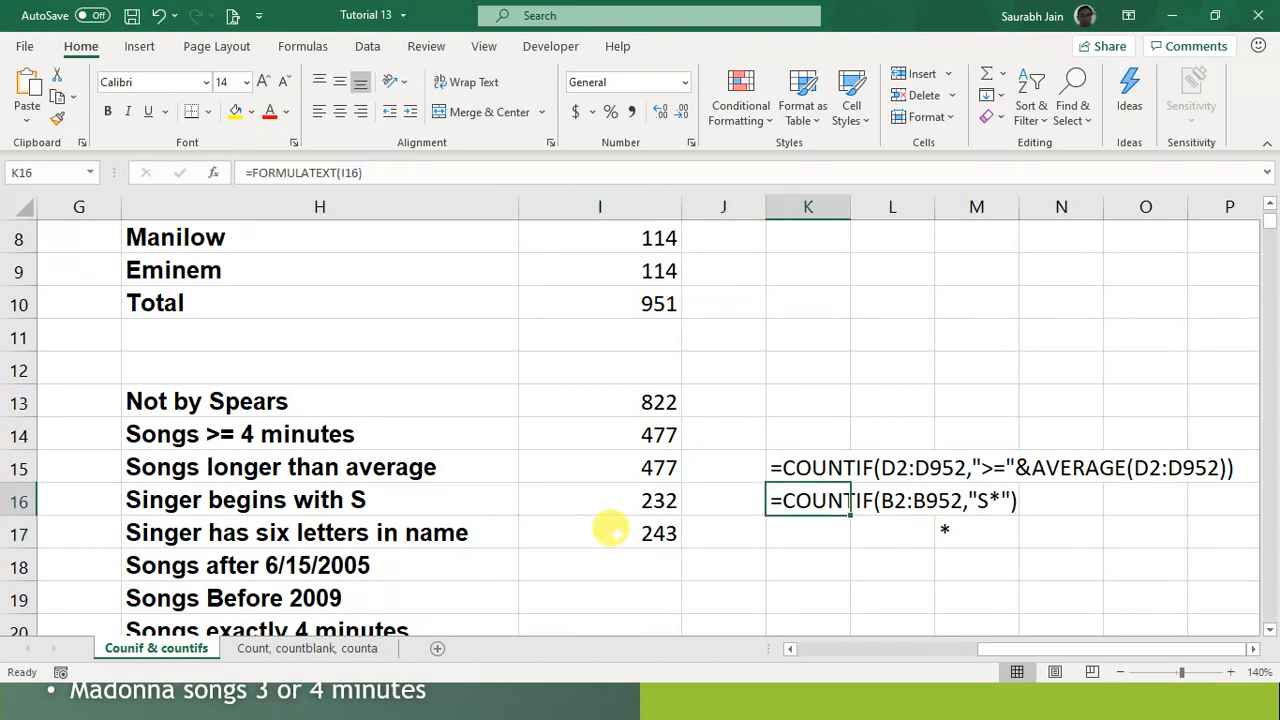
key("ctrl+c")
key("Down")
key("ctrl+v")
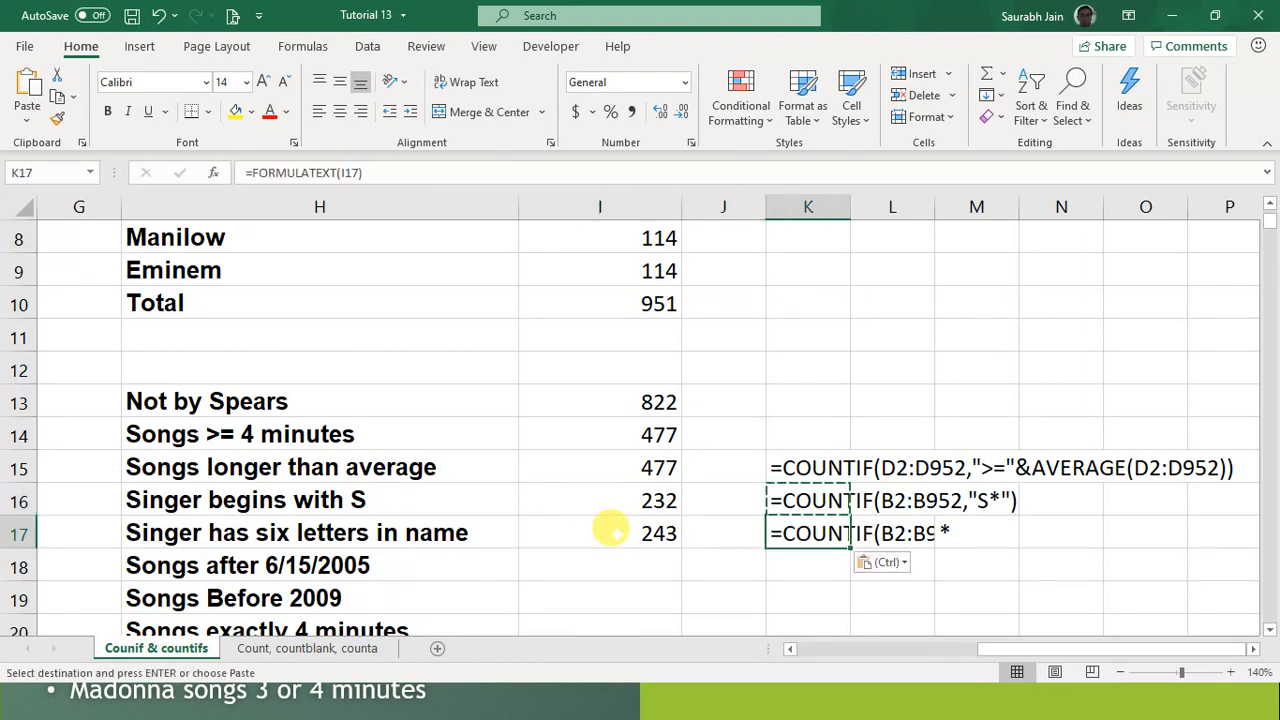
key("Escape")
Step: Delete the asterisk in M17 that blocks the formula text overflowing from K17
left_click(697, 586)
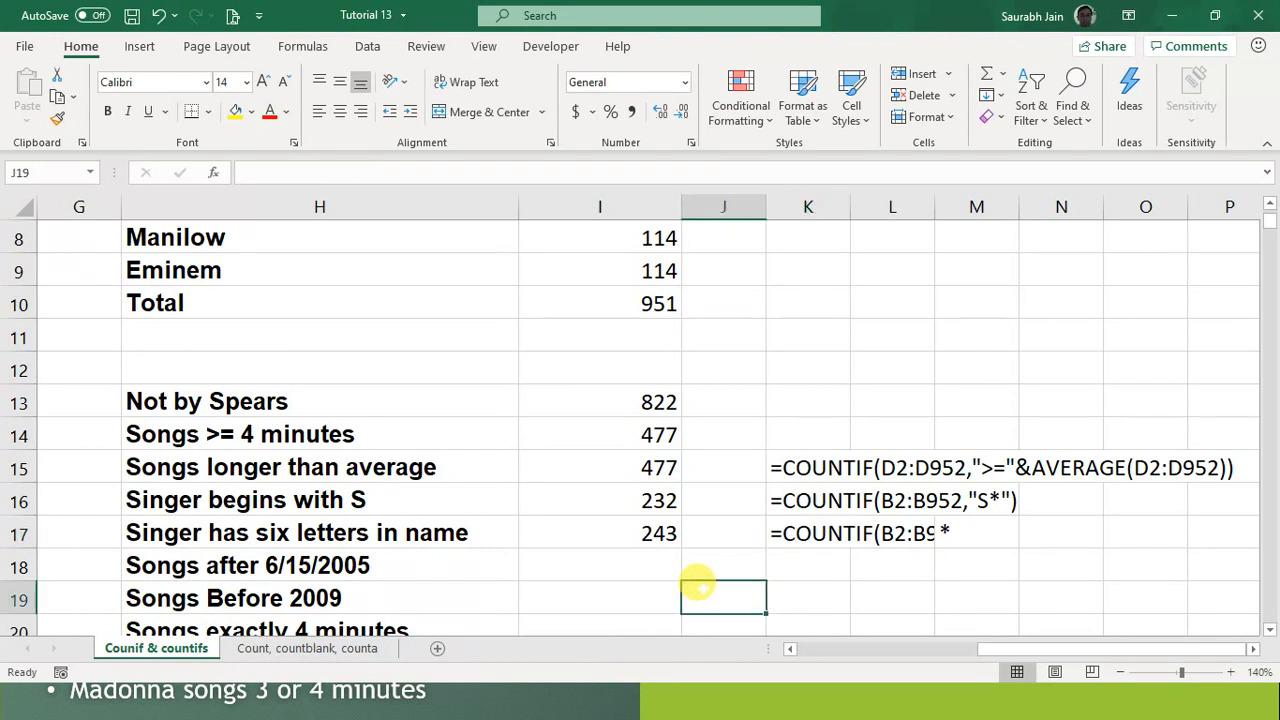
left_click(828, 537)
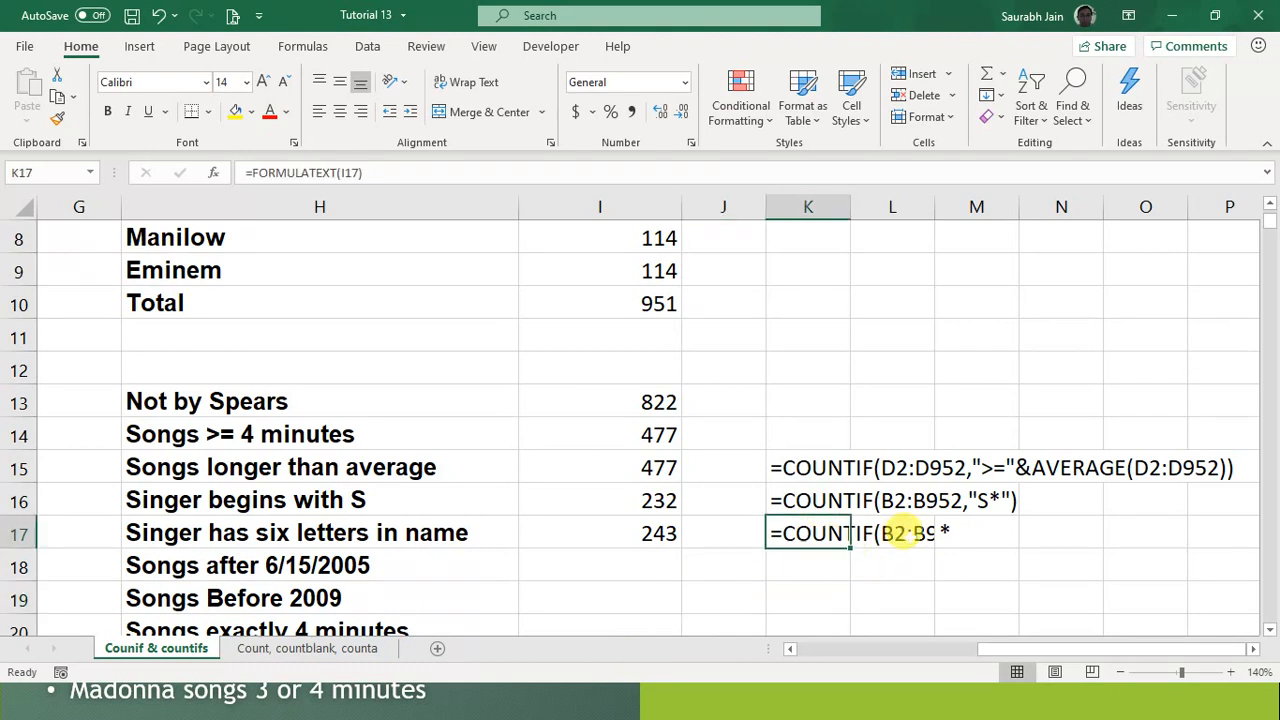
left_click(910, 533)
left_click(943, 530)
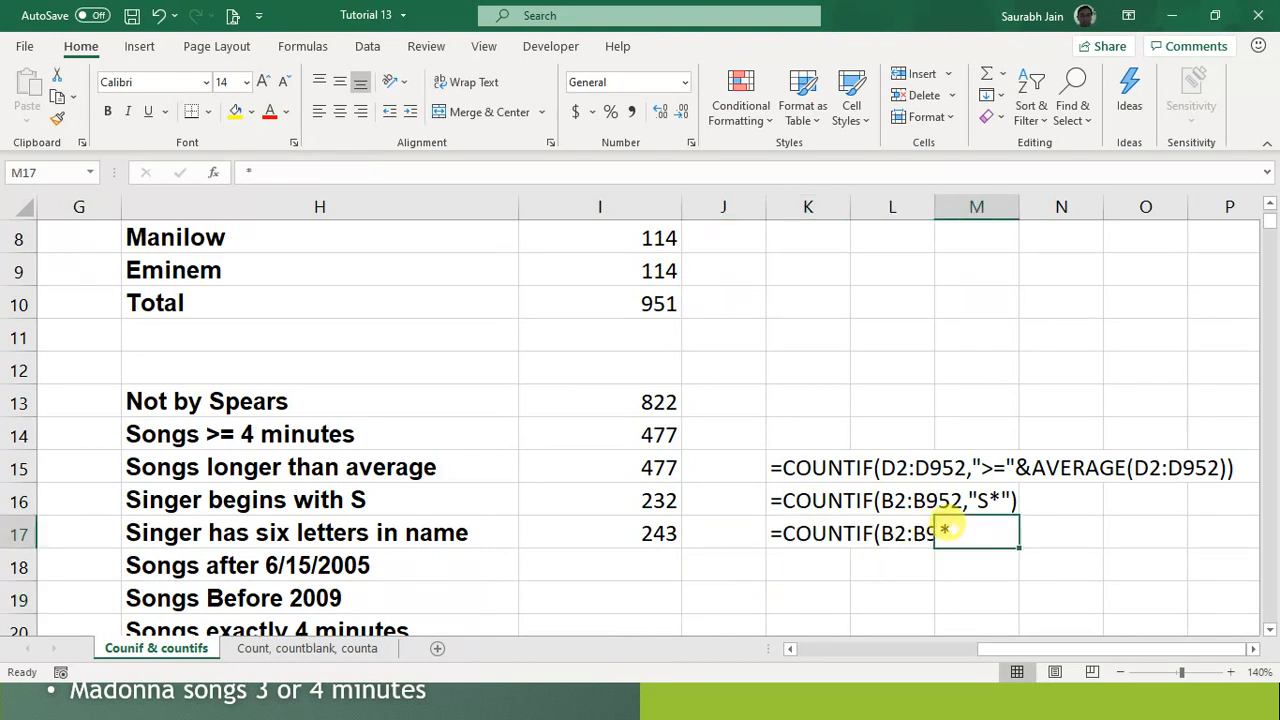
key("Delete")
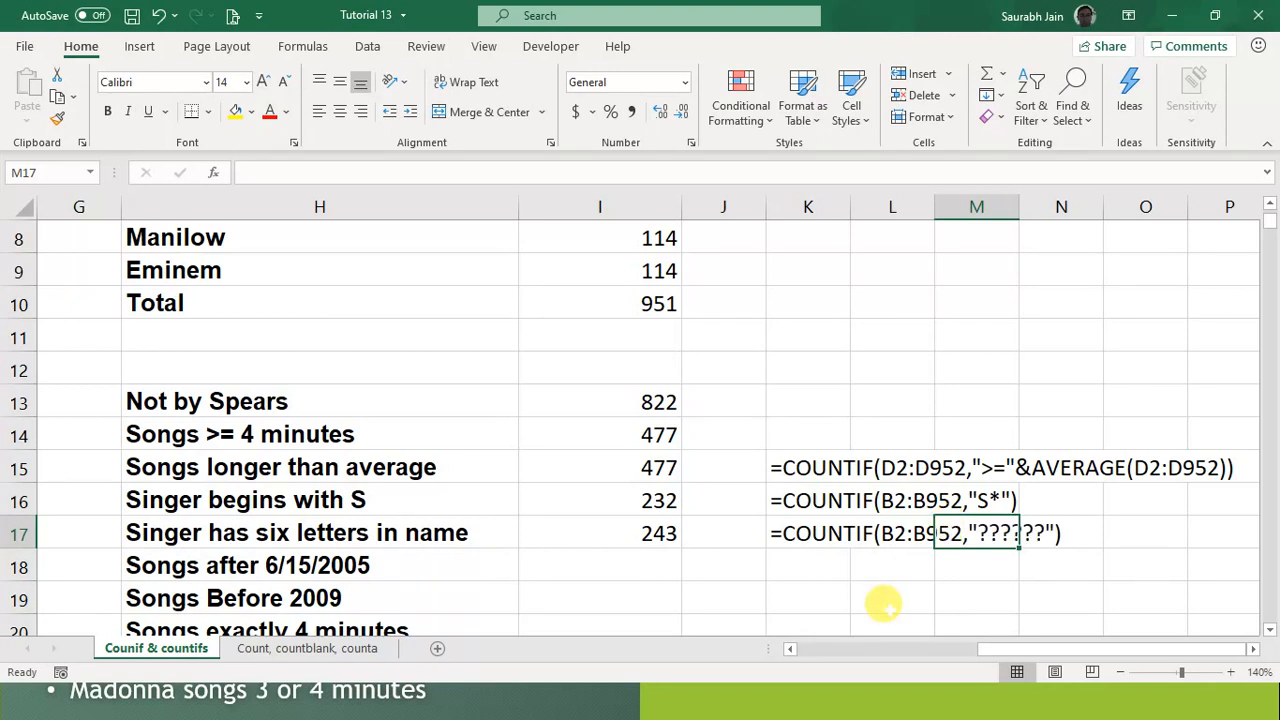
left_click(883, 600)
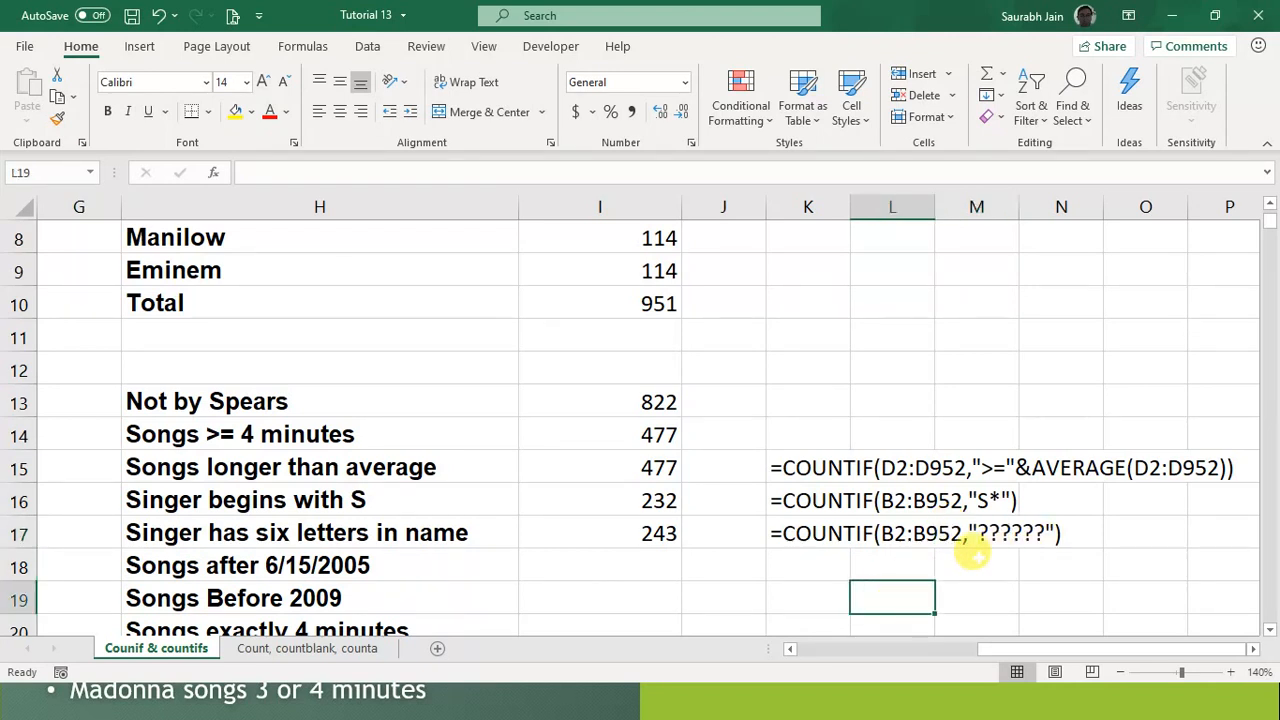
key("Down")
key("Down")
key("Down")
key("Down")
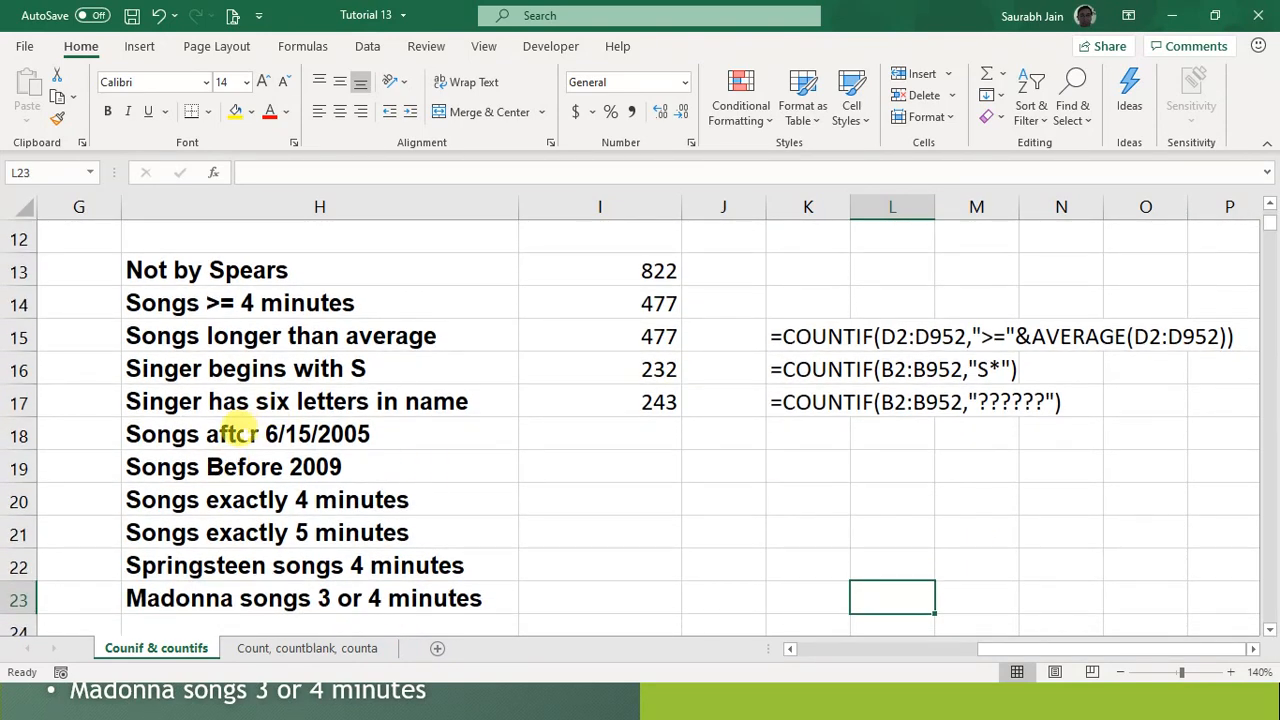
left_click(246, 436)
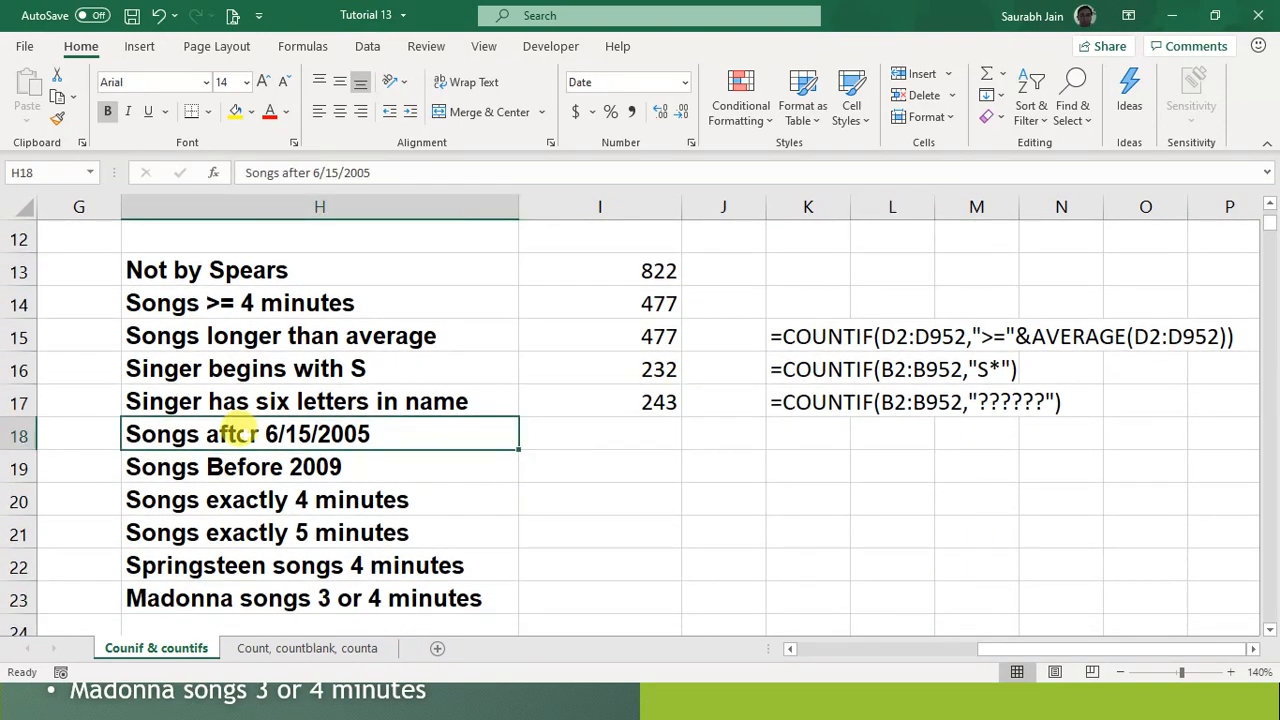
left_click(637, 432)
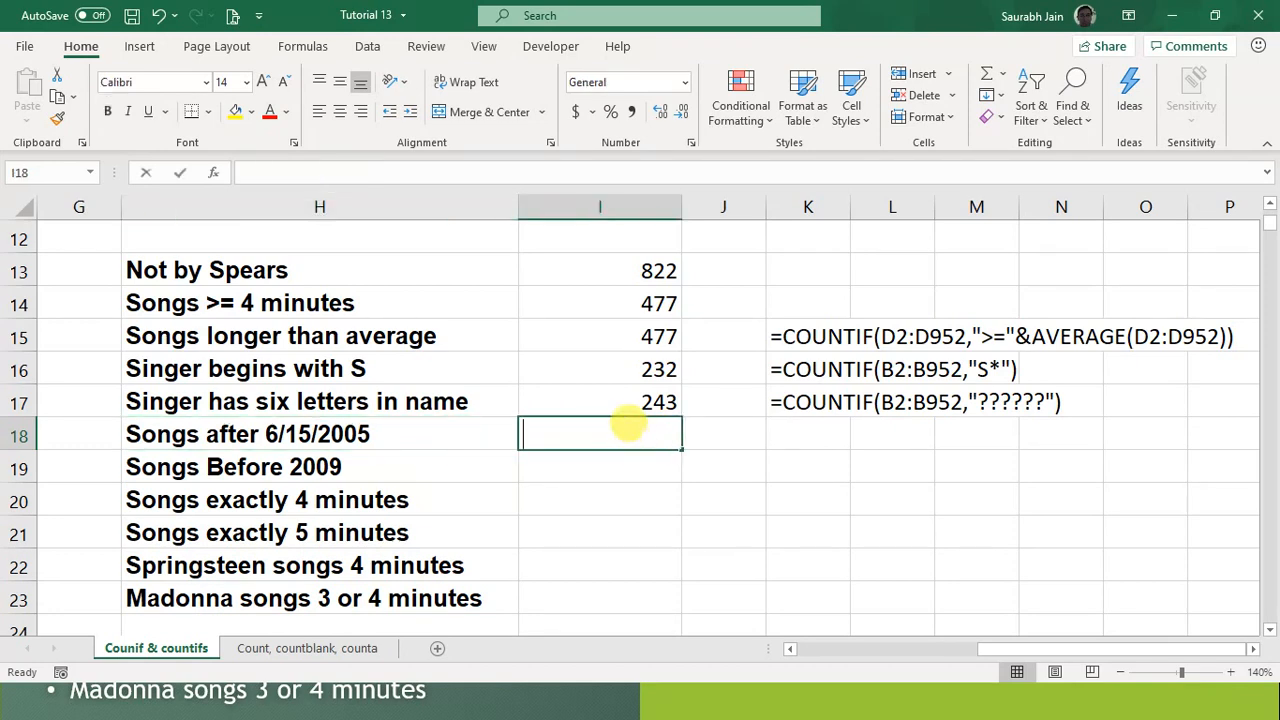
type("=coun")
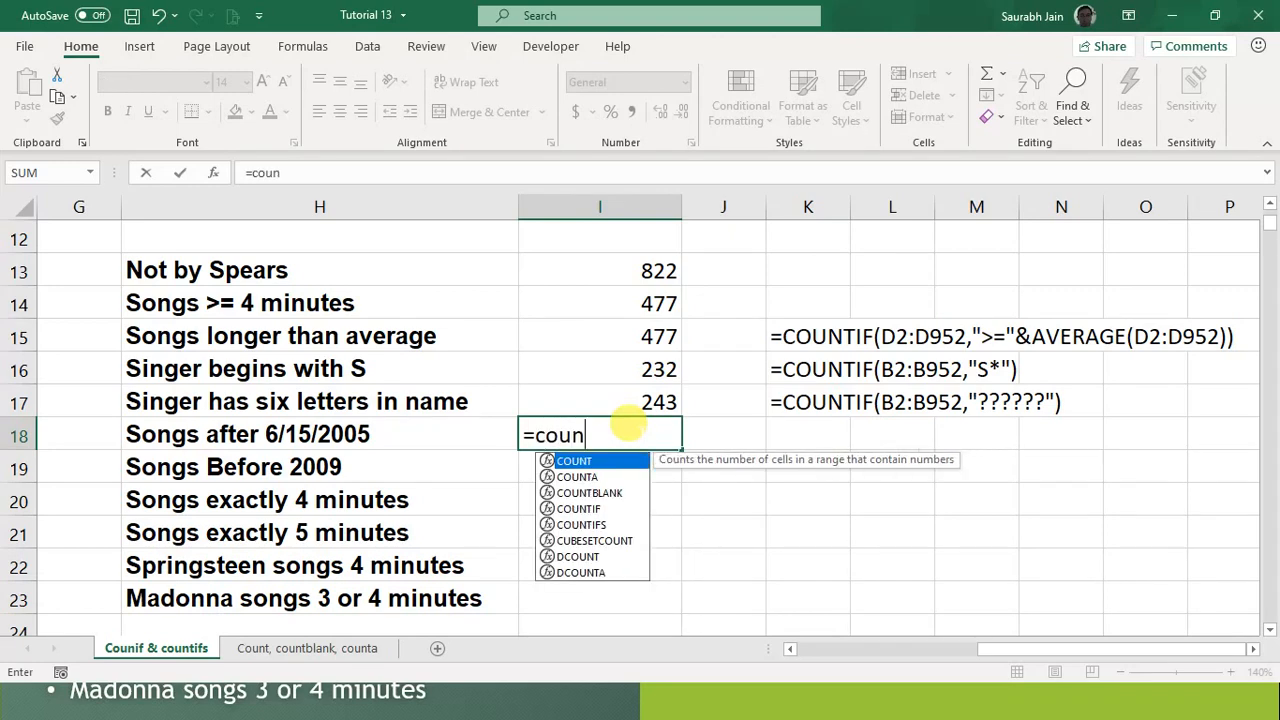
type("tif(")
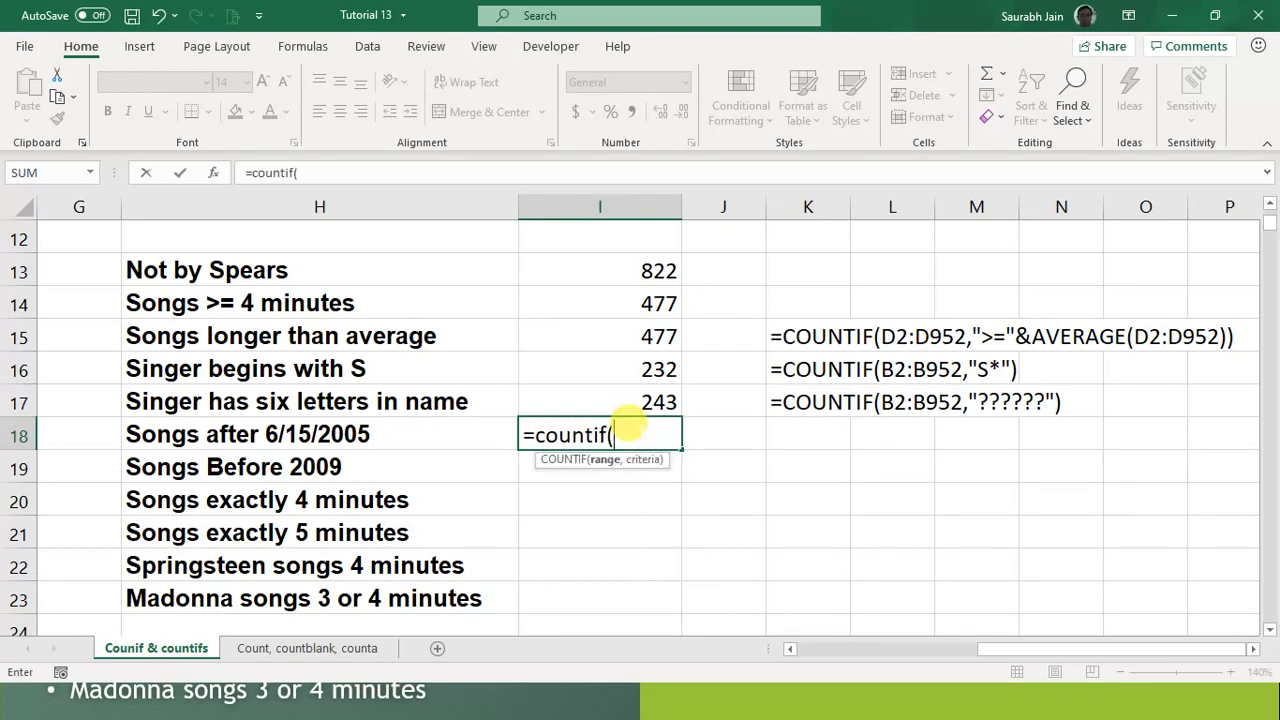
scroll(228, 470, "up", 4)
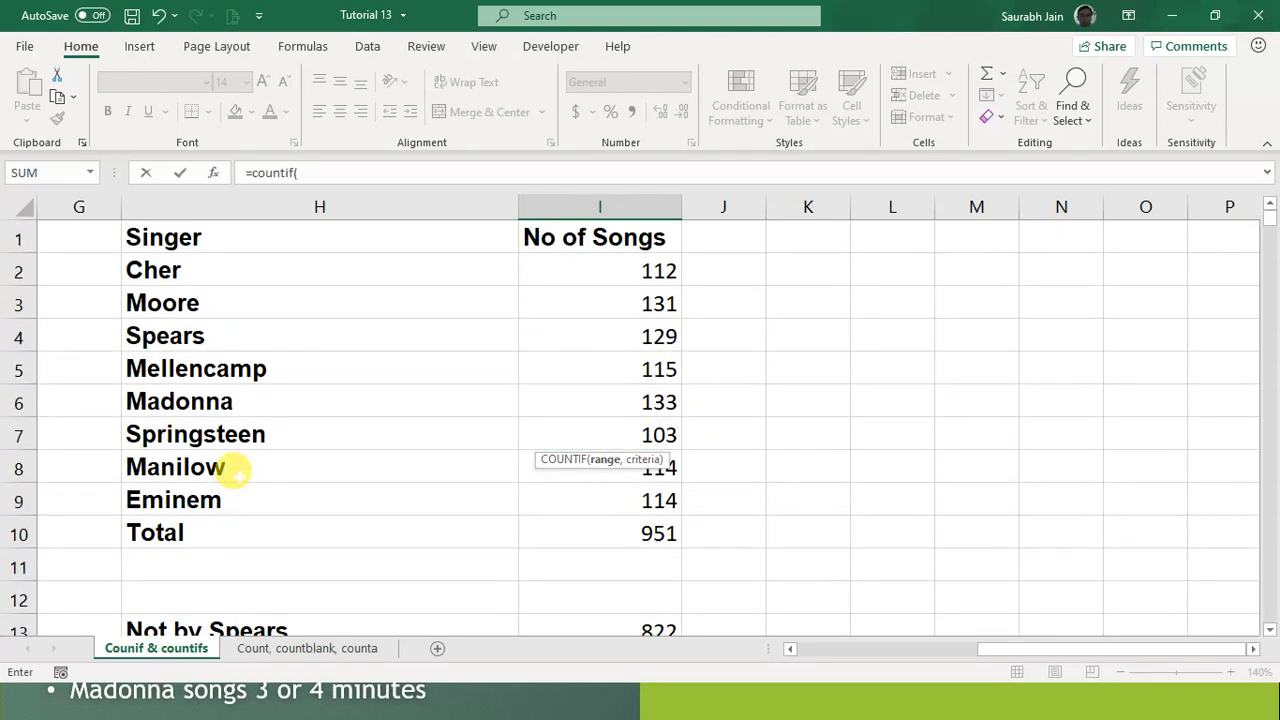
scroll(230, 472, "right", 4)
scroll(230, 472, "right", 1)
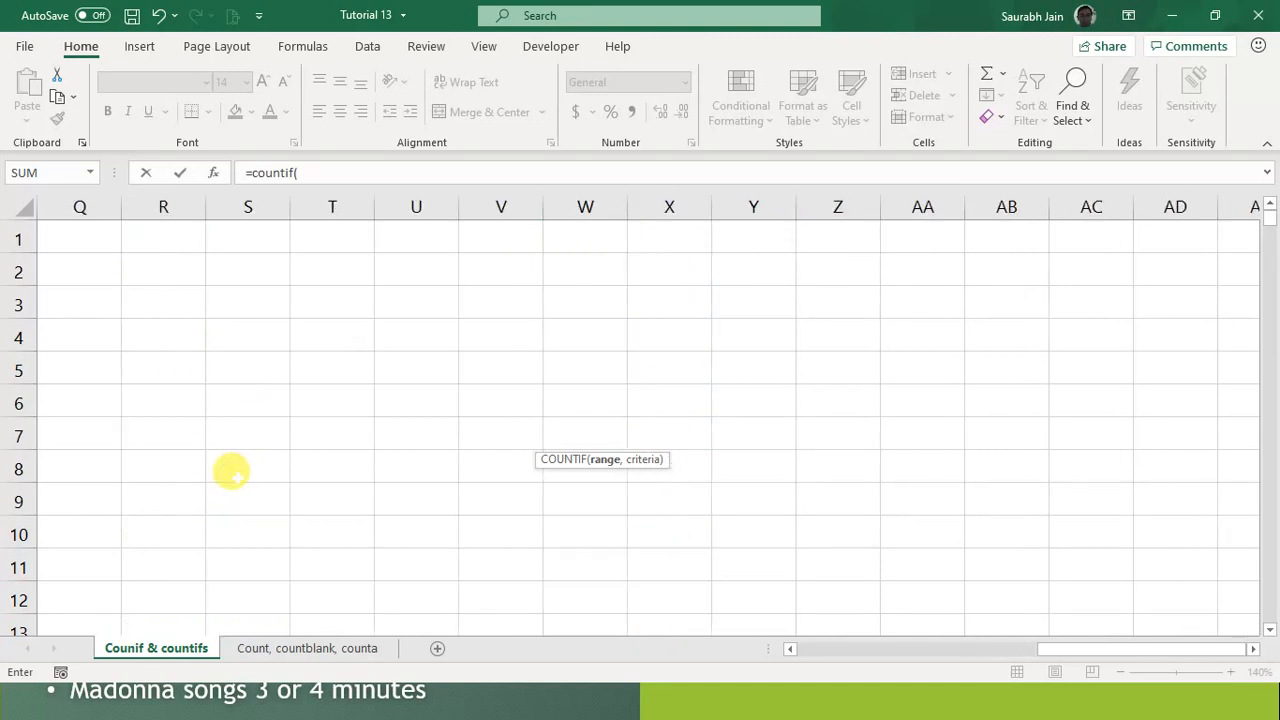
key("Escape")
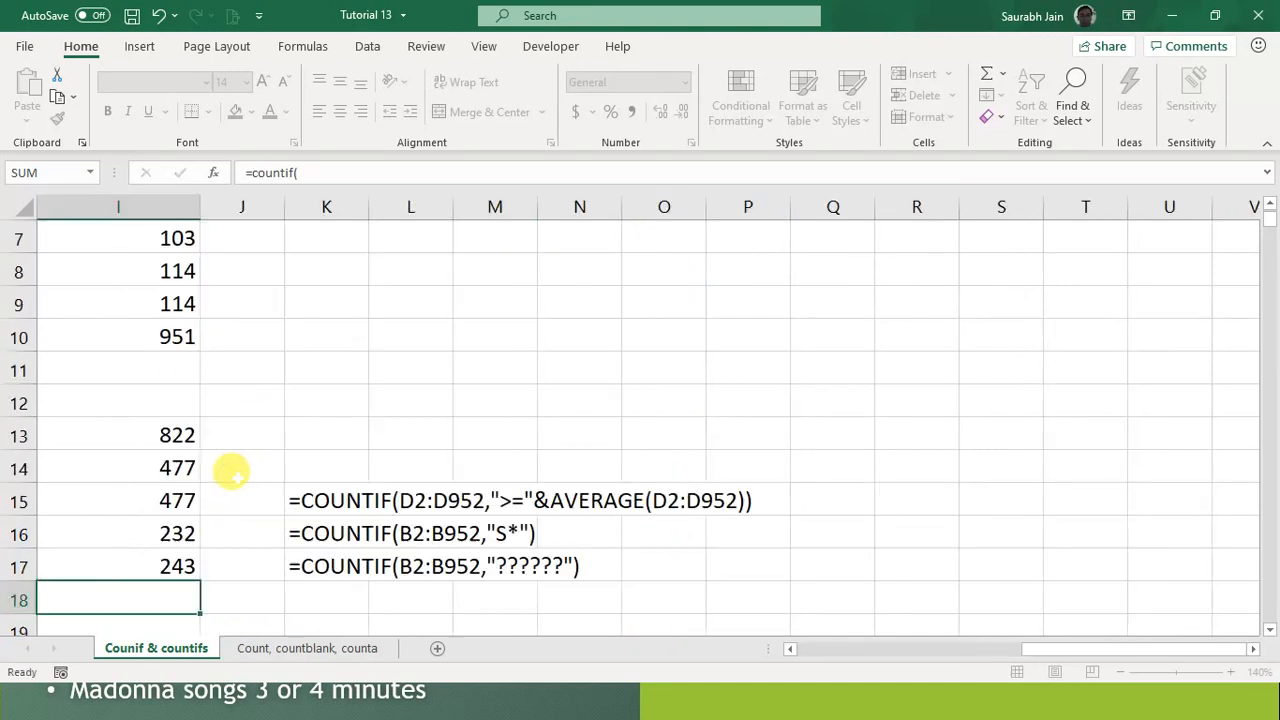
Step: Copy the text of the COUNTIF formula in I17 into I18 without shifting its B2:B952 range
key("Up")
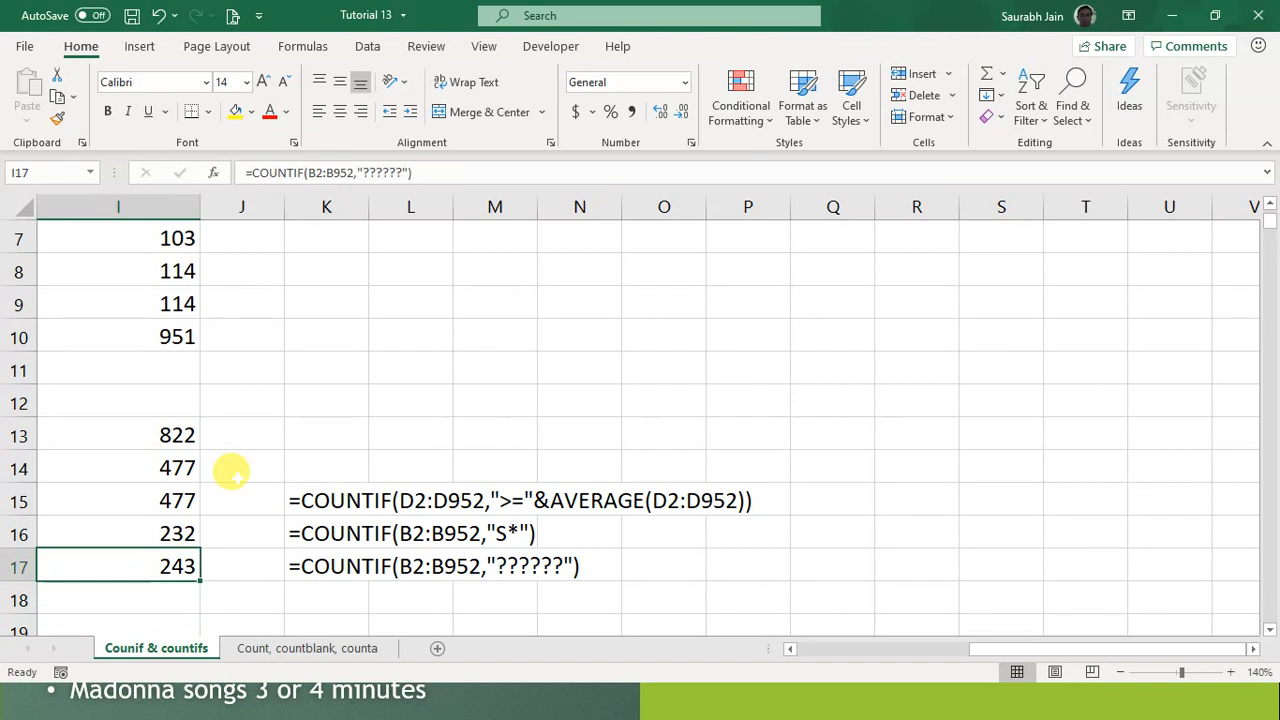
key("Down")
scroll(230, 472, "left", 1)
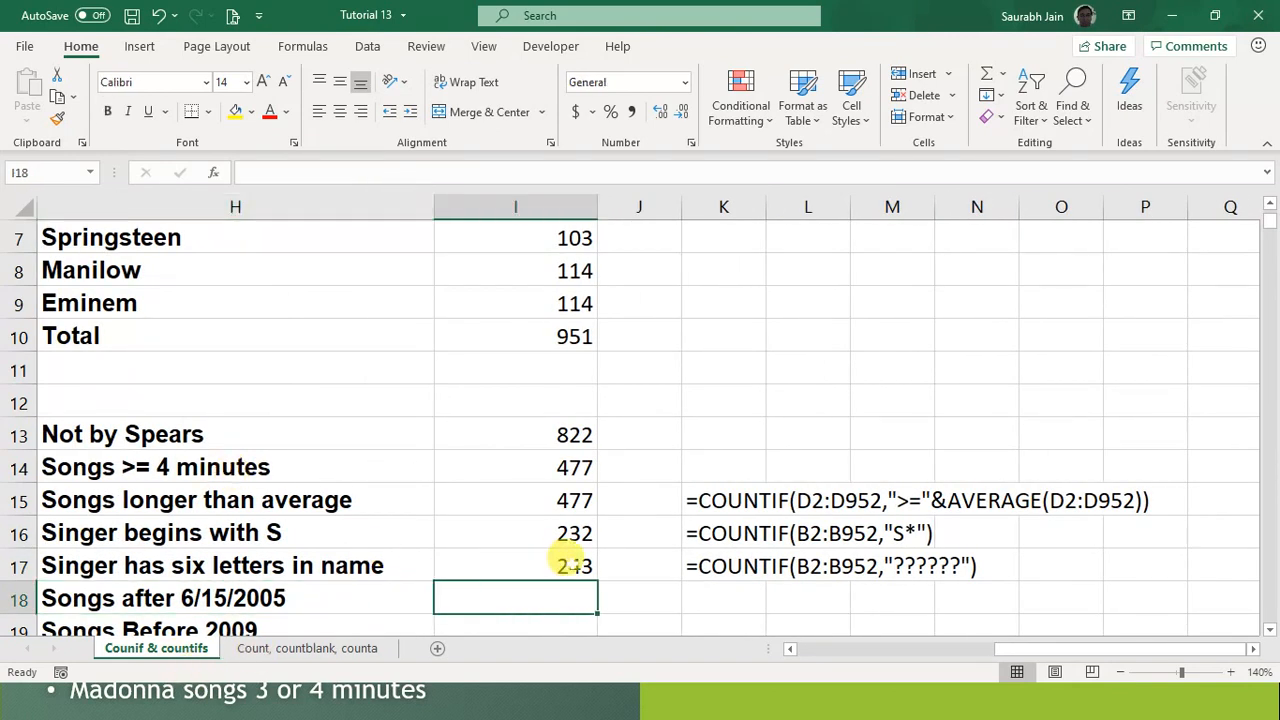
left_click(577, 562)
left_click_drag(412, 172, 206, 174)
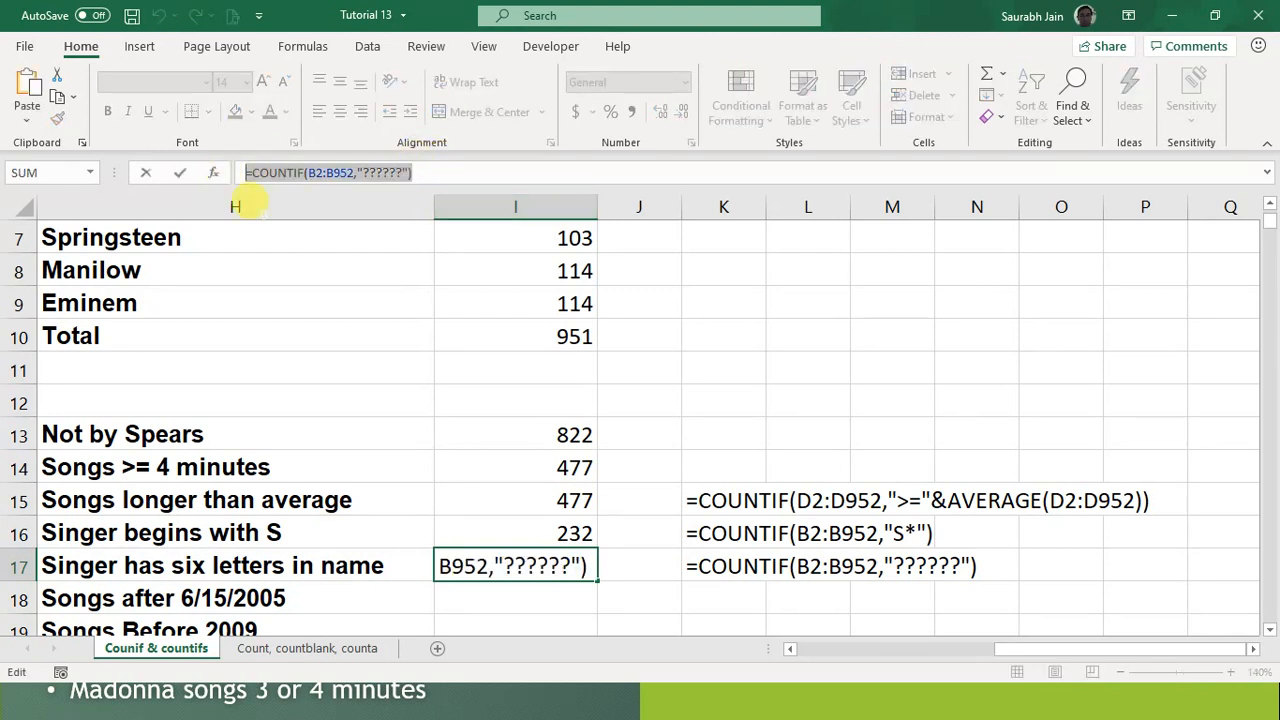
type("=")
left_click(521, 597)
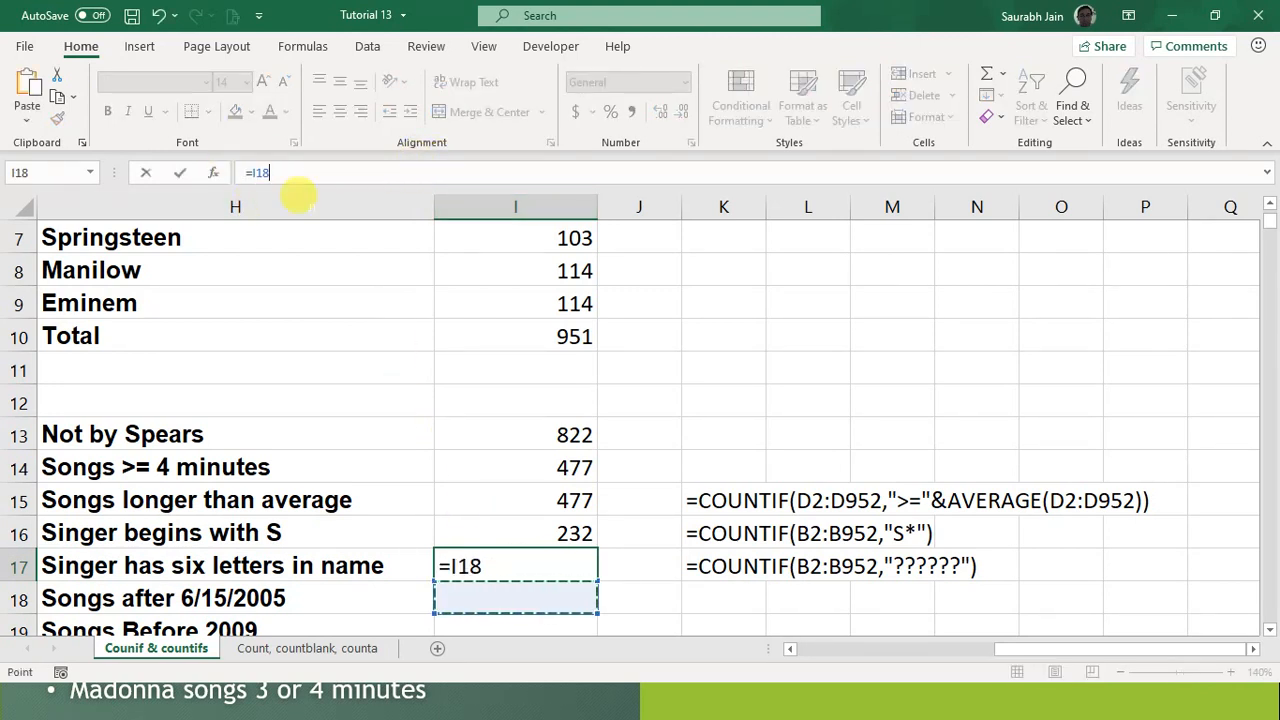
key("Escape")
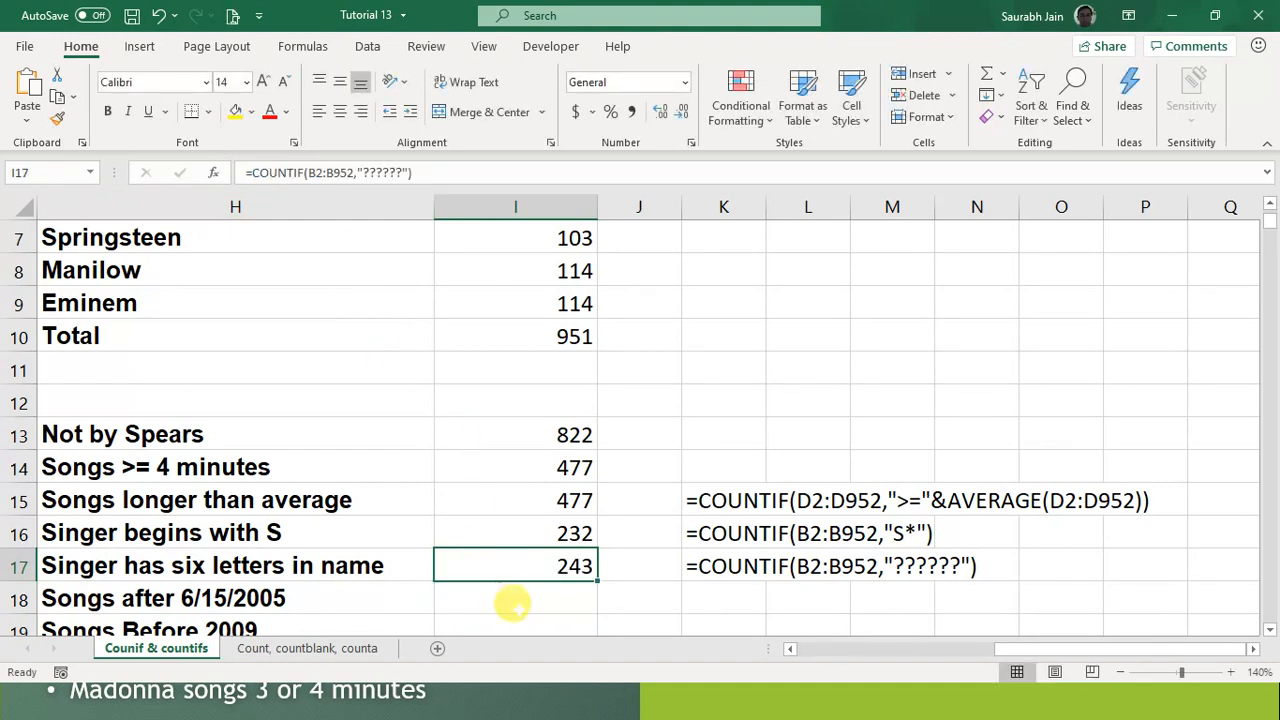
left_click(519, 597)
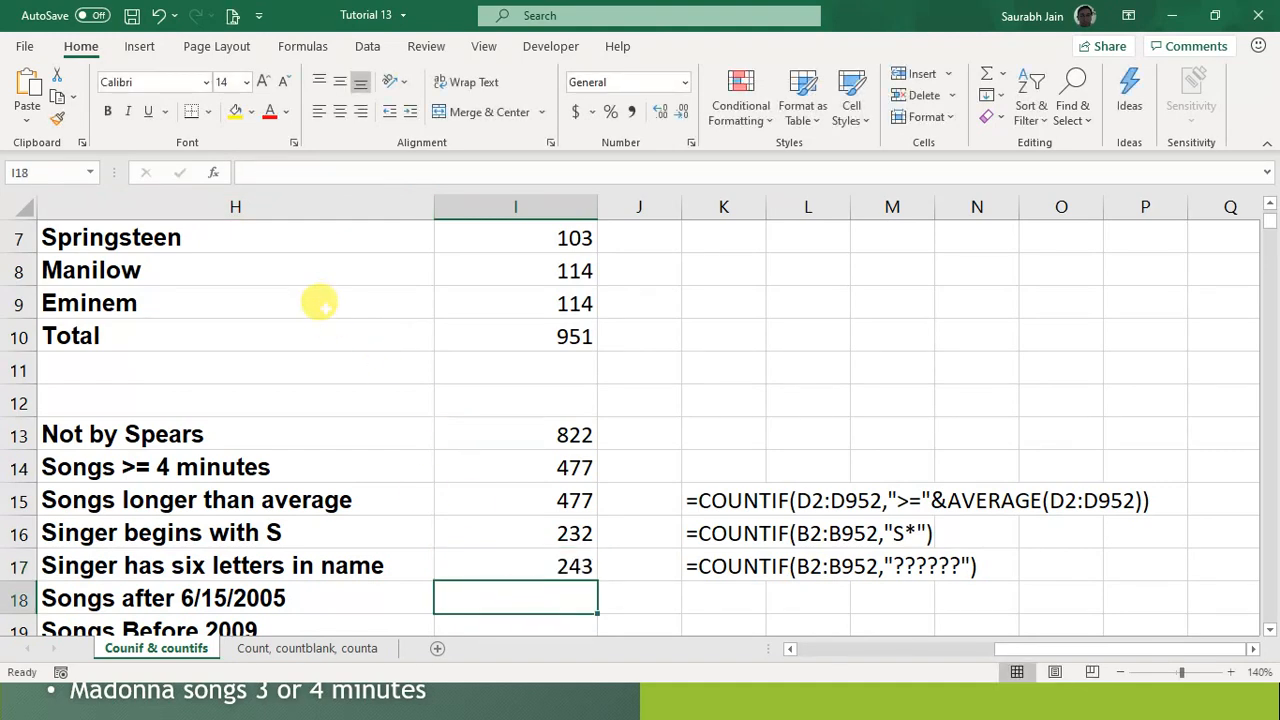
left_click(245, 170)
key("ctrl+v")
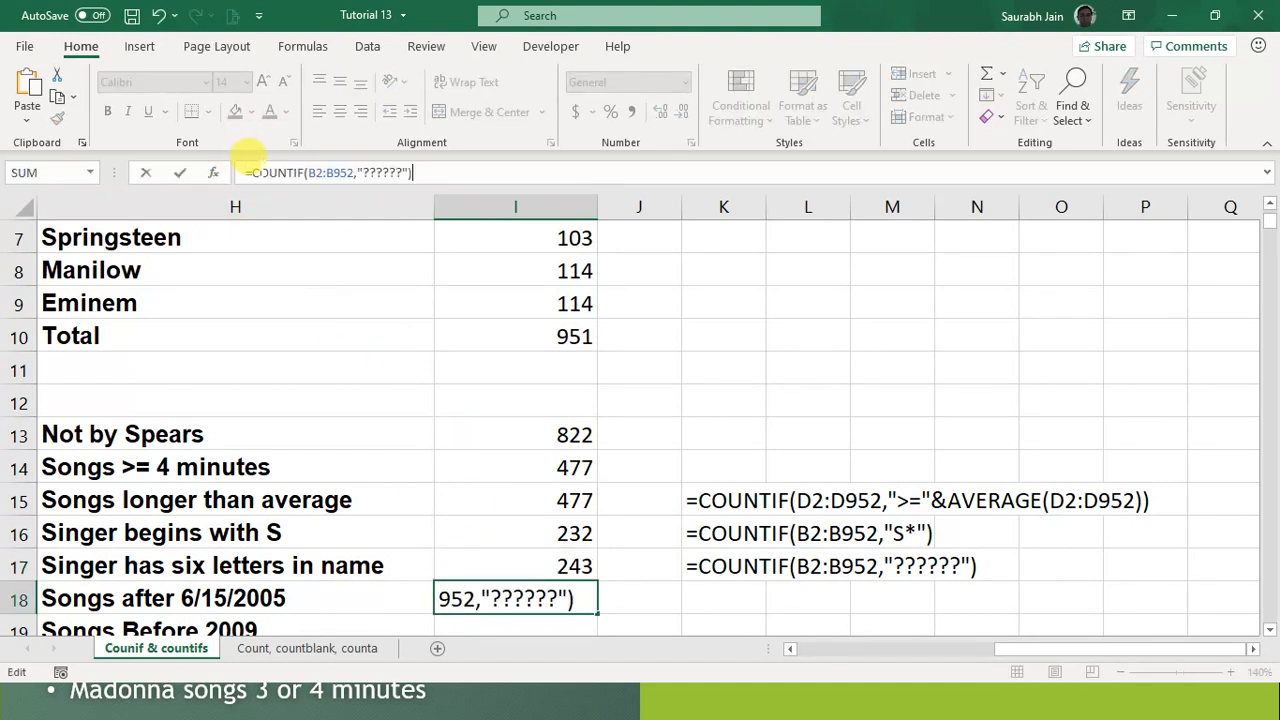
Step: Change the criteria in I18 to dates after 6/15/2005, giving =COUNTIF(B2:B952,">6/15/2005")
left_click(400, 172)
key("BackSpace")
key("BackSpace")
key("BackSpace")
key("BackSpace")
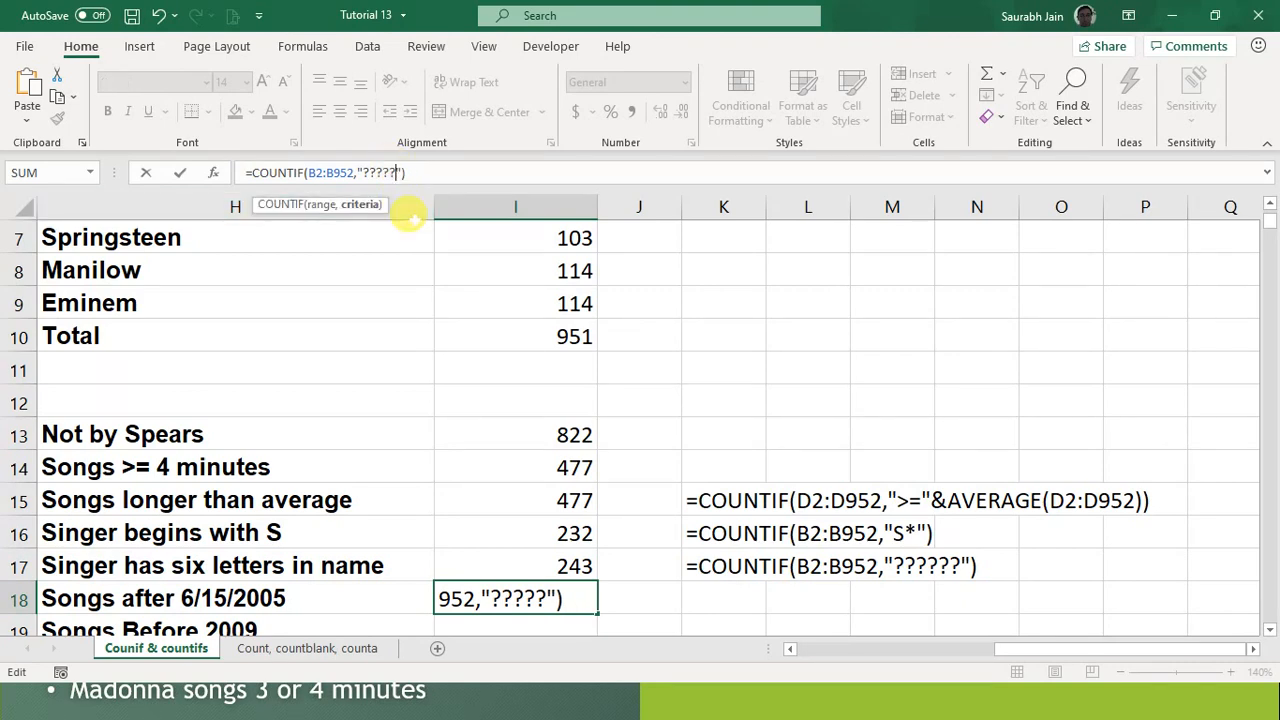
key("BackSpace")
key("BackSpace")
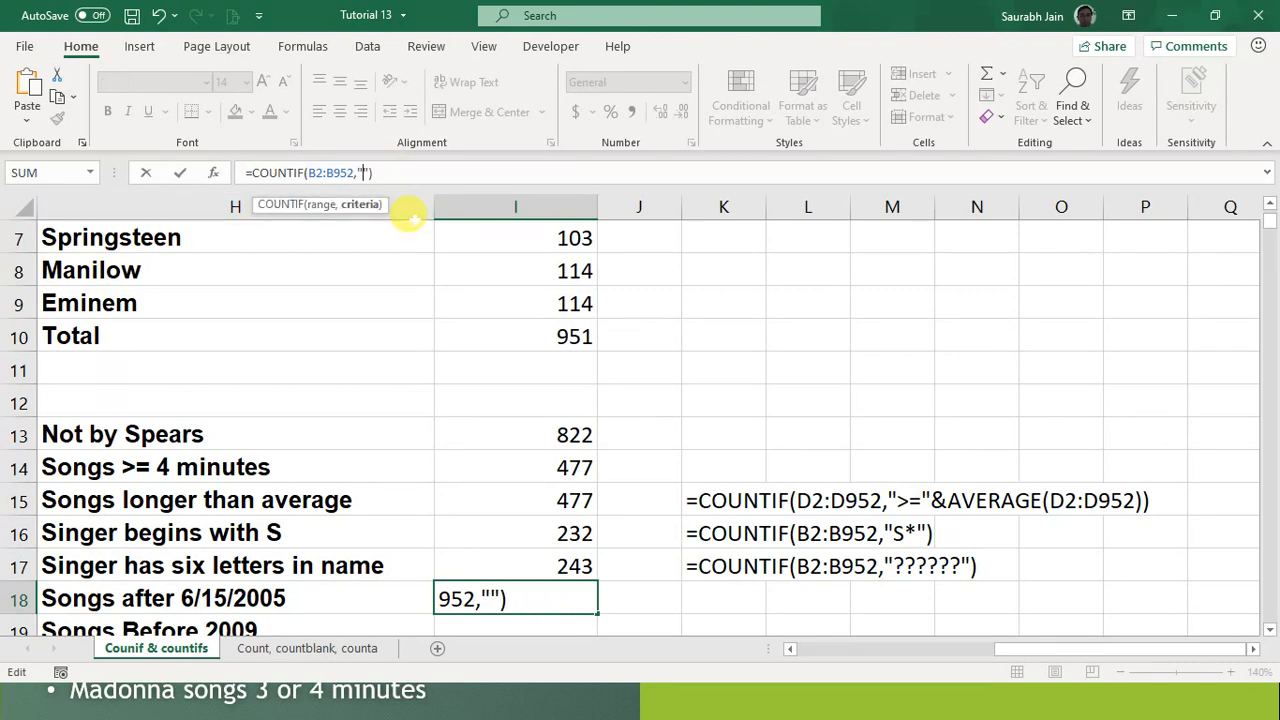
type(">6/15/2005")
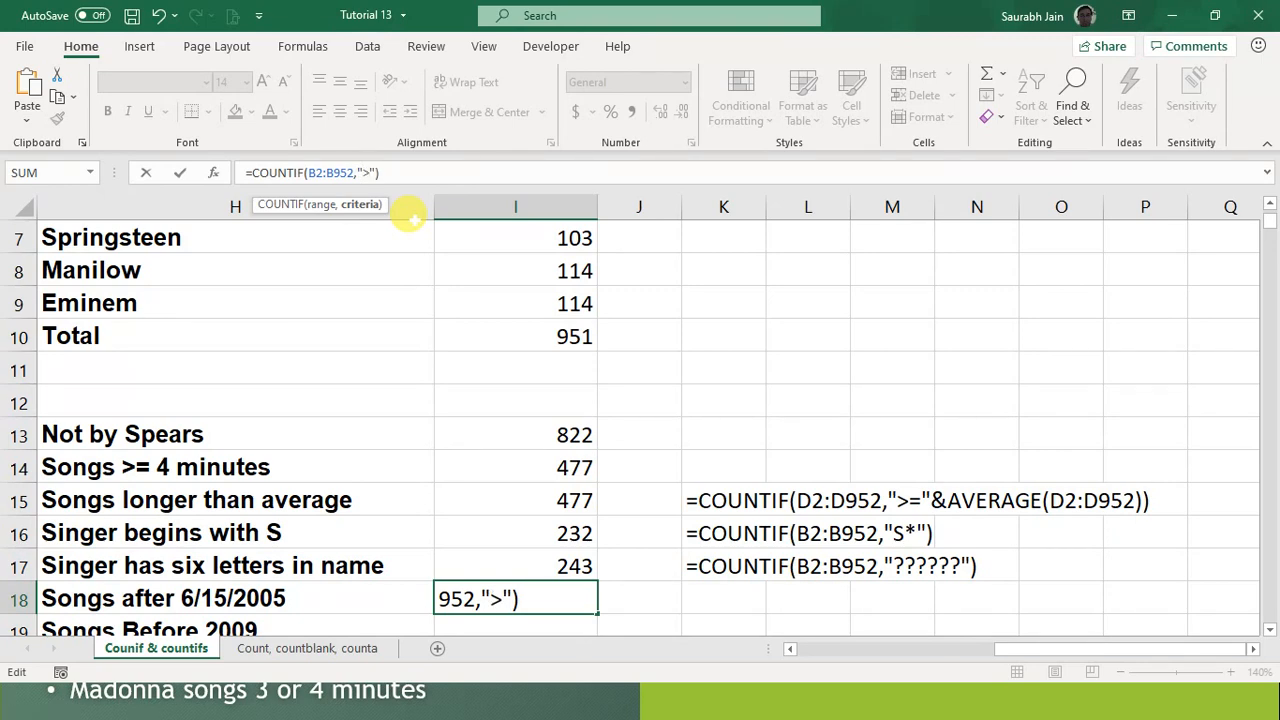
type("6/15")
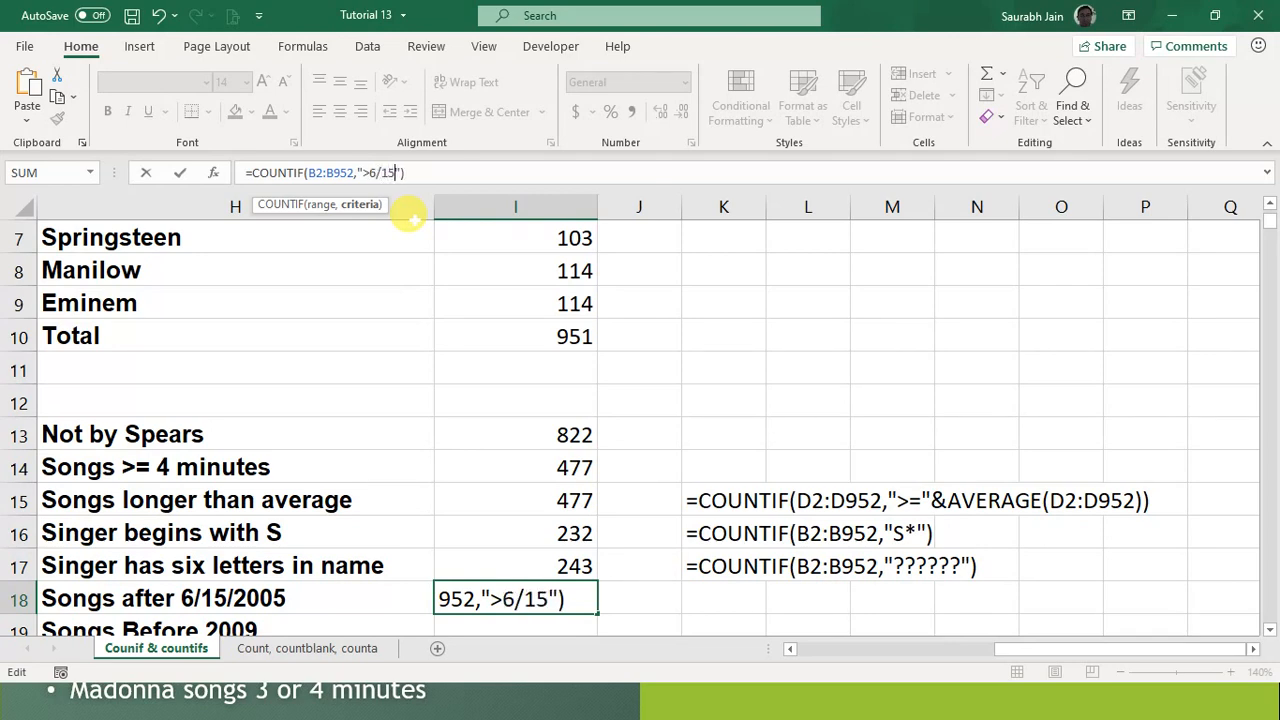
type("/")
type("2005")
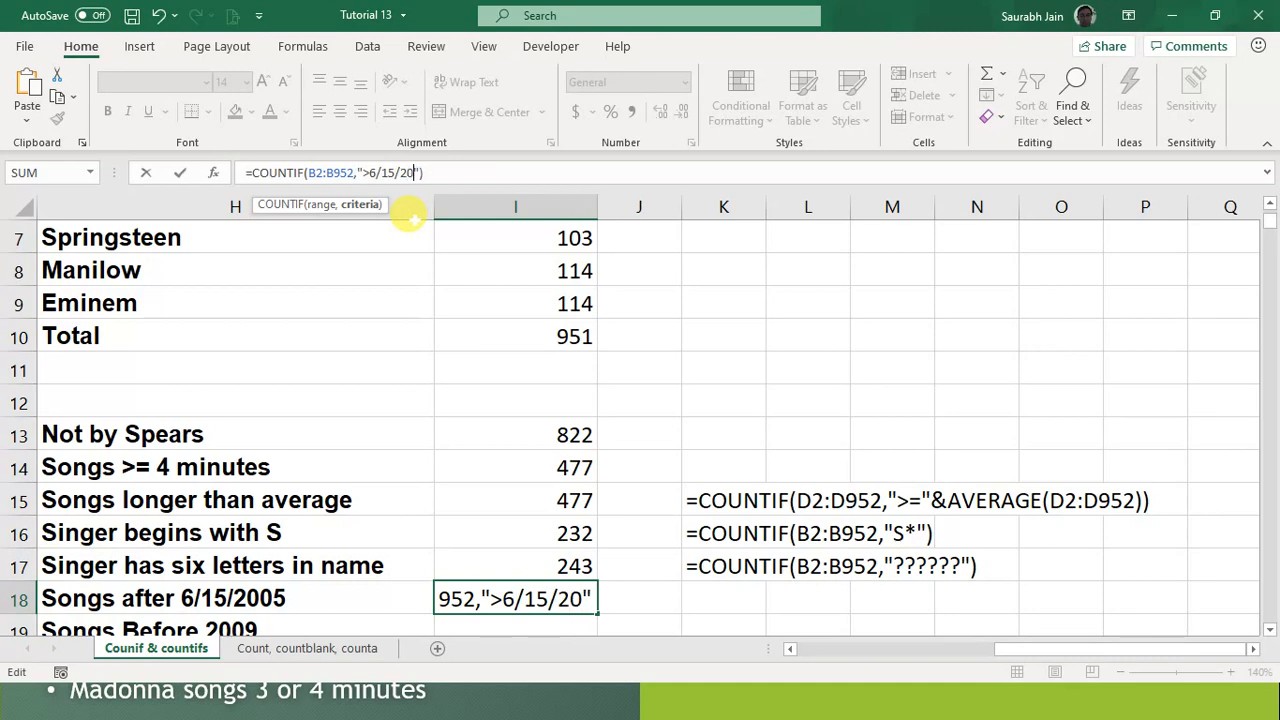
type("\")")
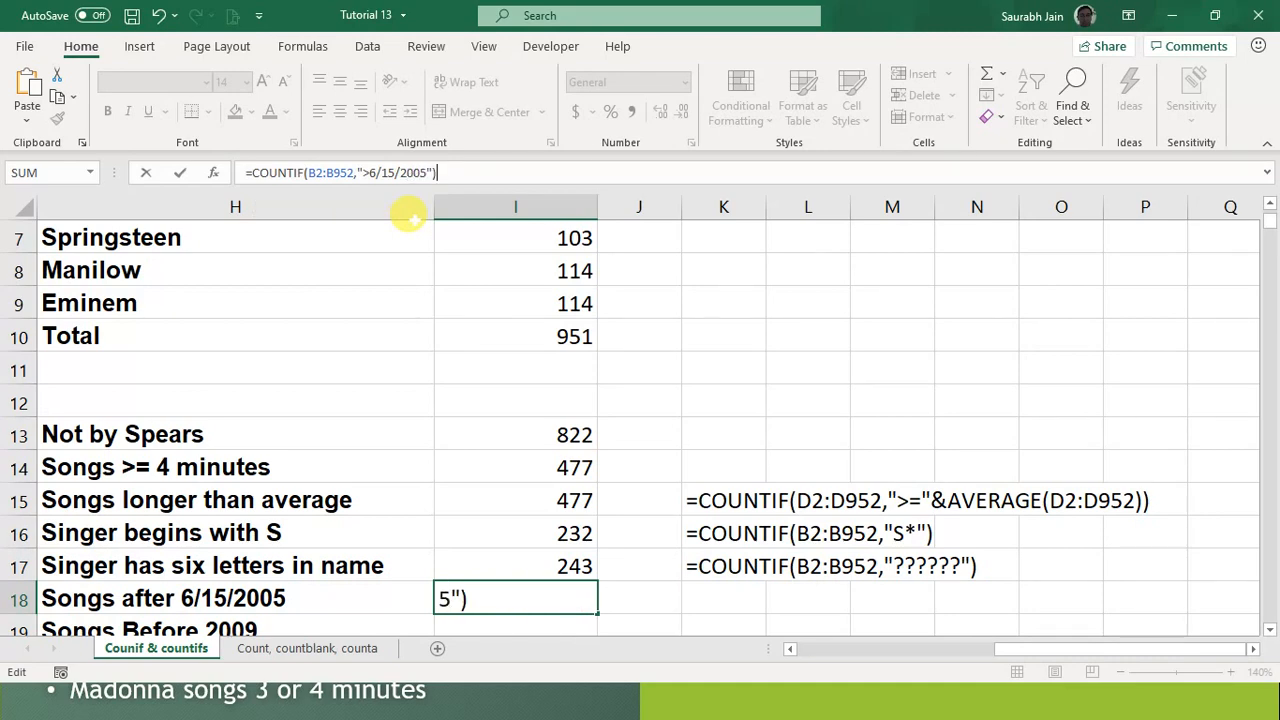
key("Return")
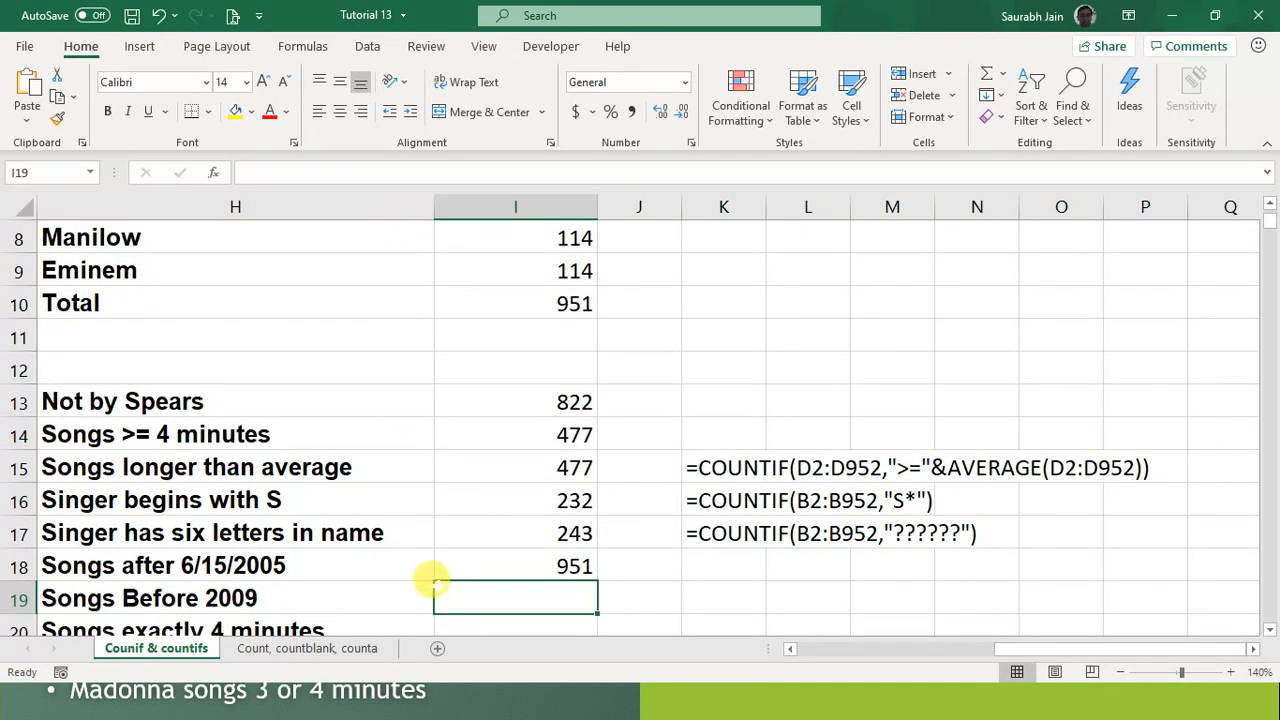
left_click(567, 566)
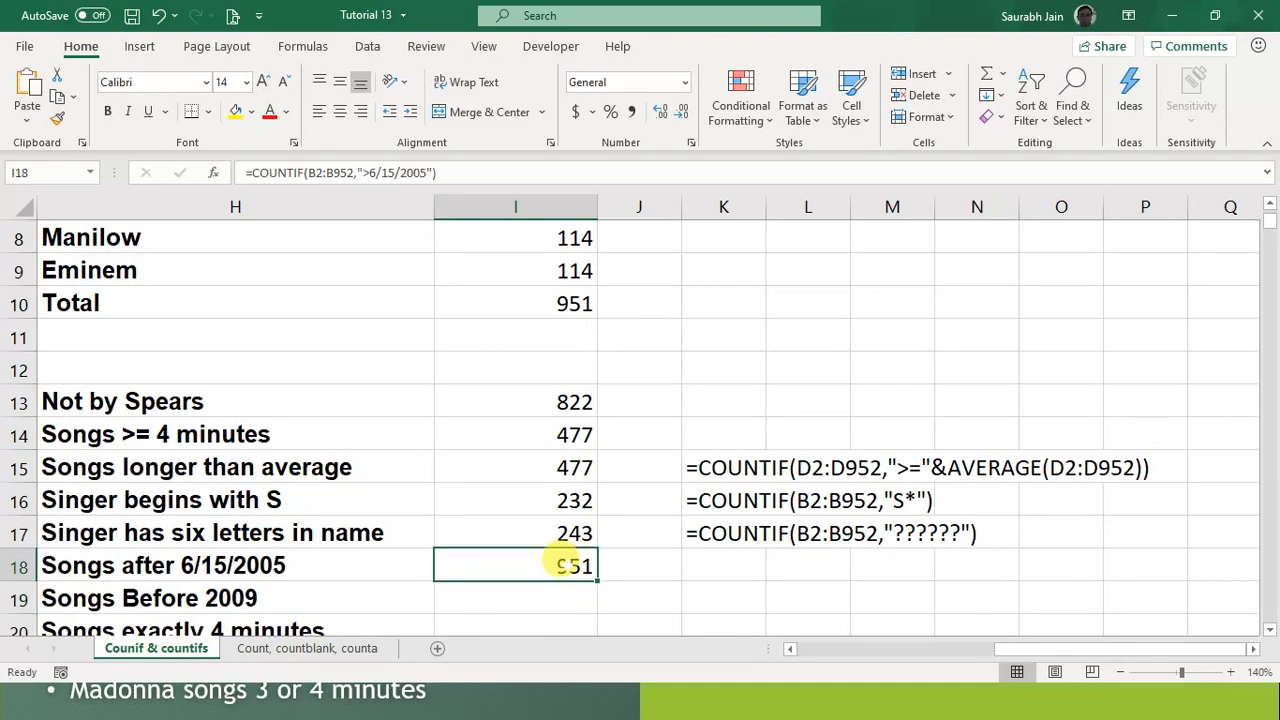
key("Down")
key("Down")
key("Down")
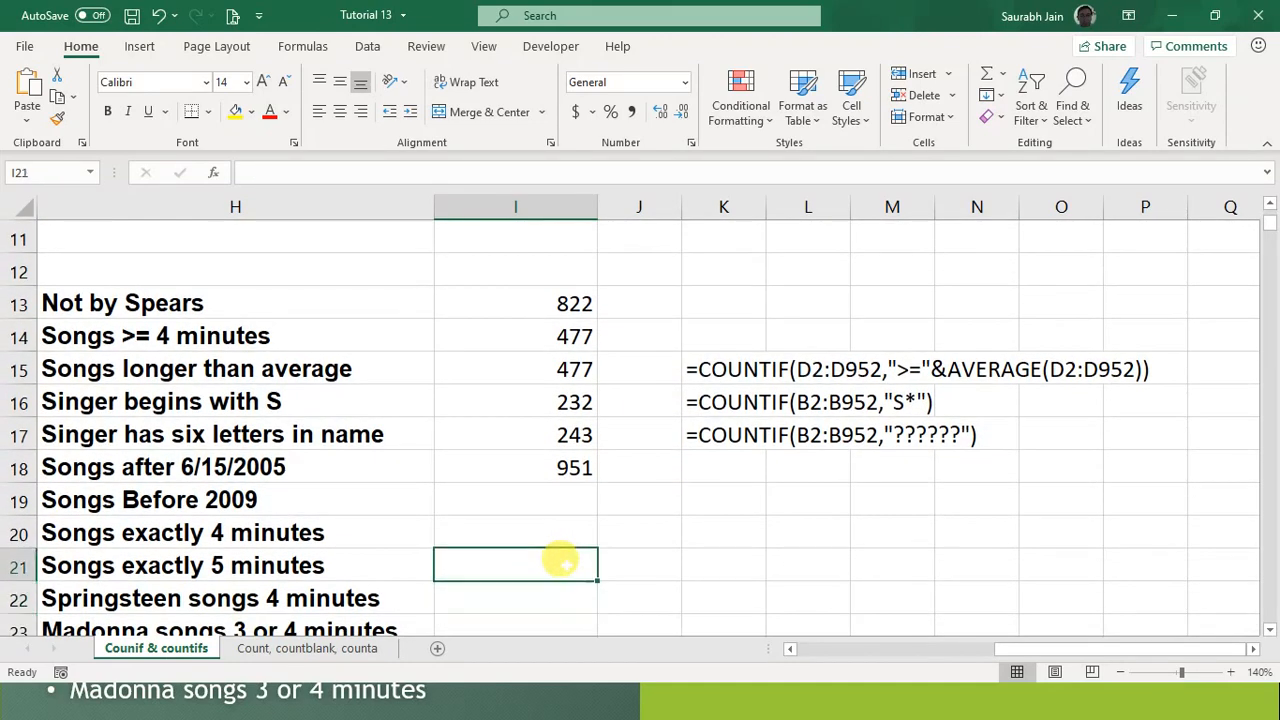
key("Up")
key("Up")
key("Up")
key("Down")
key("Up")
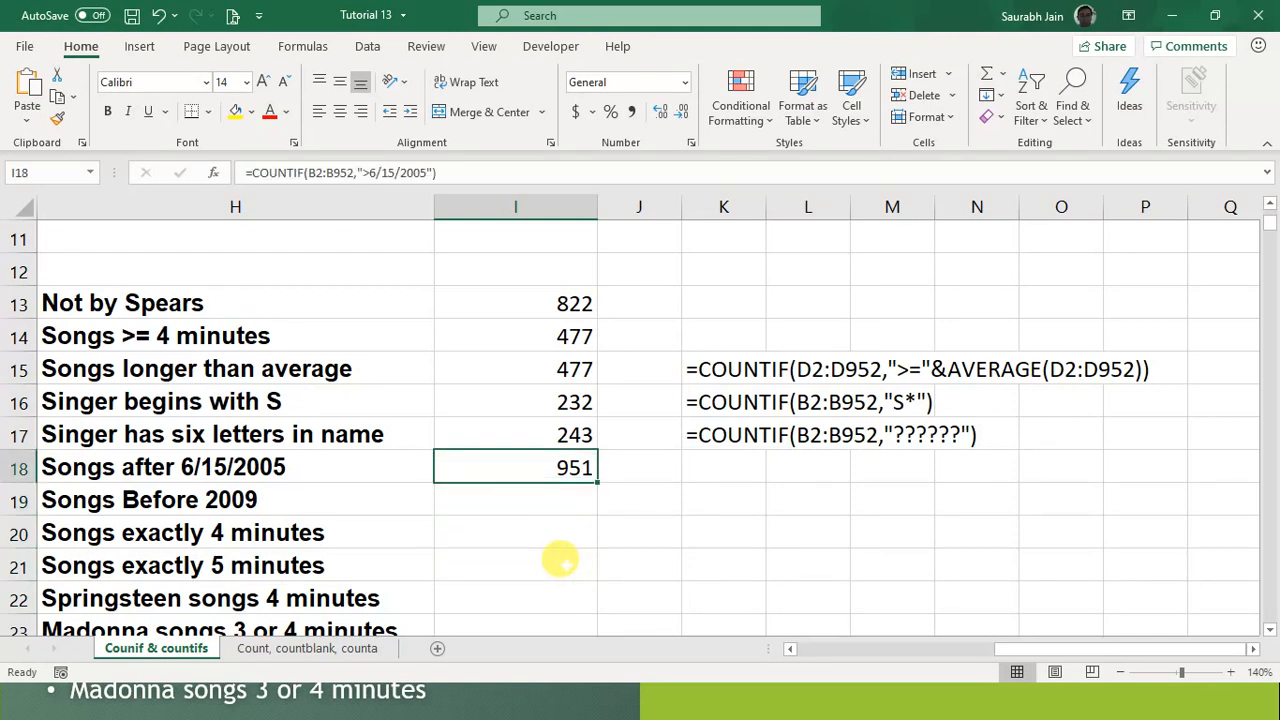
key("Down")
key("Up")
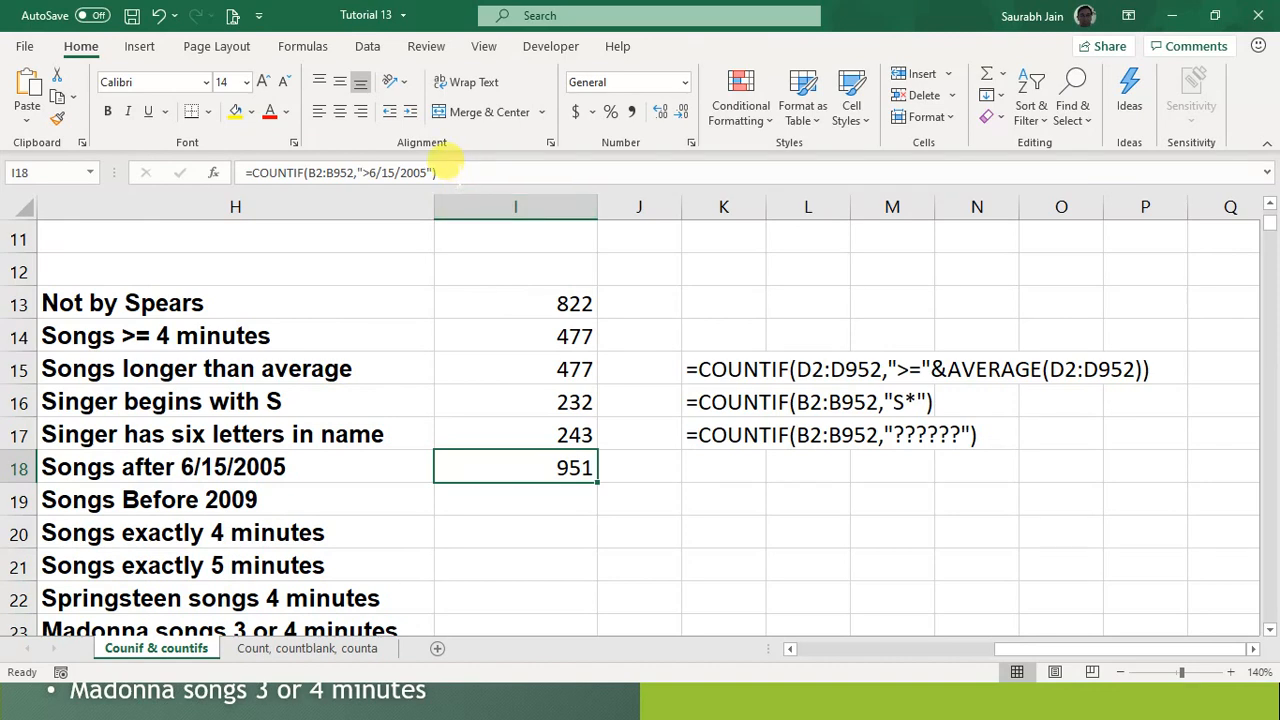
Step: Copy the text of the COUNTIF formula in I18 into I19 for the "Songs Before 2009" count
left_click_drag(440, 172, 216, 176)
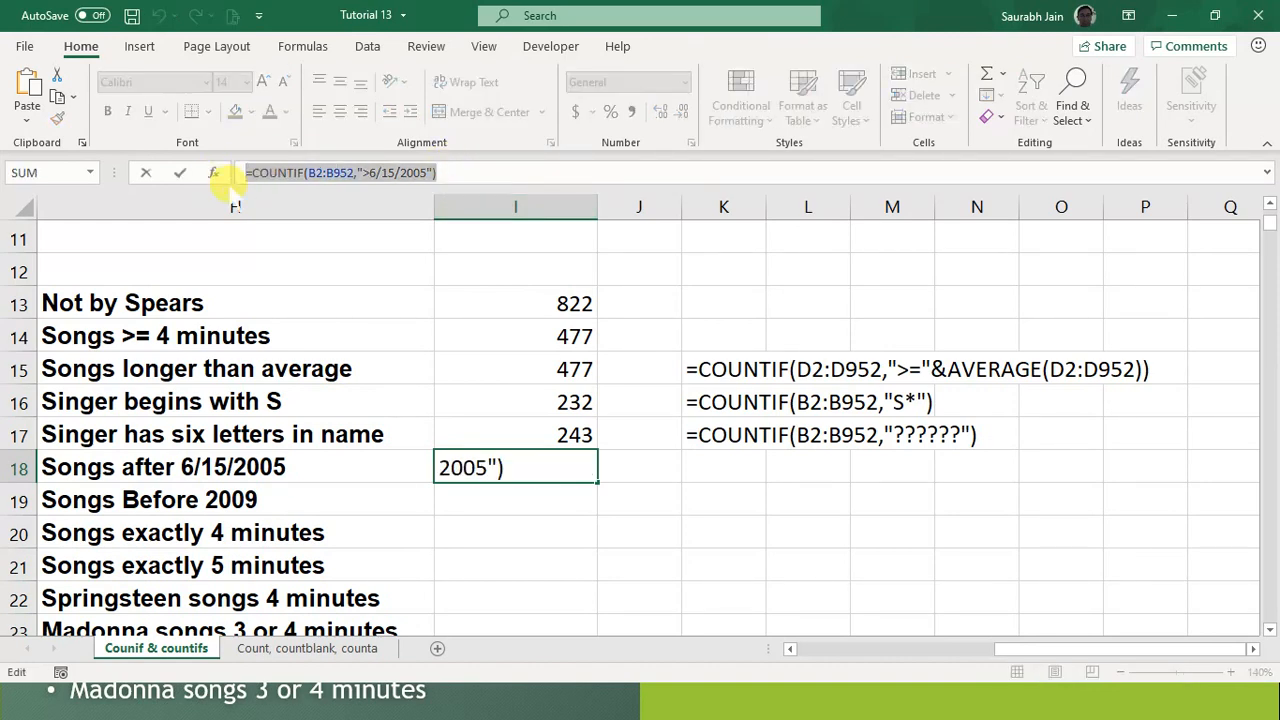
type("=")
left_click(545, 497)
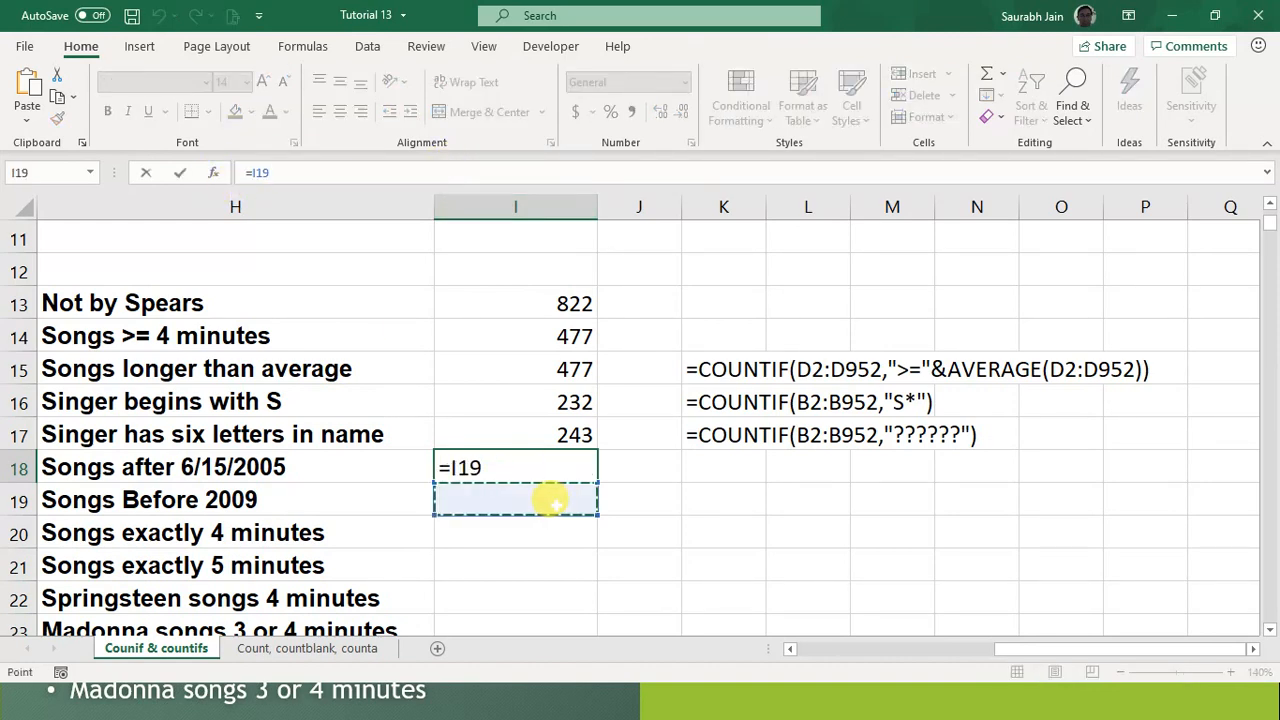
key("Escape")
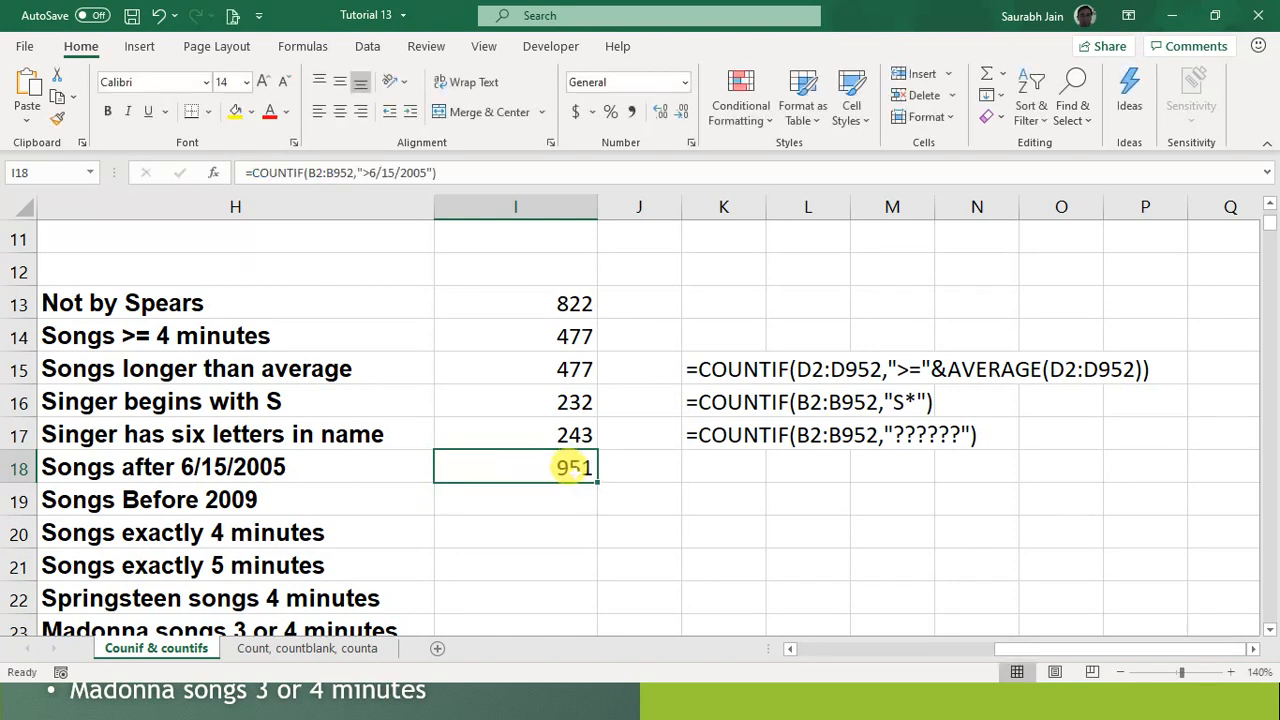
left_click(560, 495)
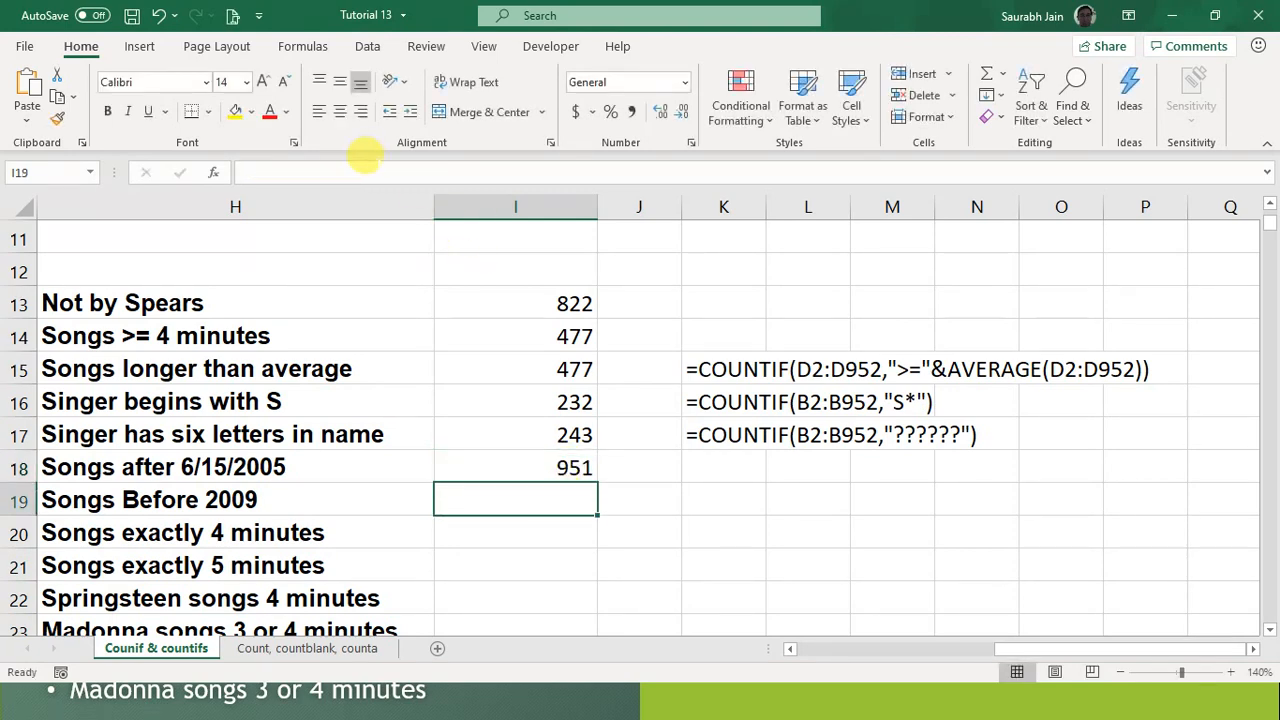
left_click(366, 160)
key("ctrl+v")
Step: Change the criteria in I19 to dates before 1/1/2009, giving =COUNTIF(B2:B952,"<1/1/2009")
key("Left")
key("Left")
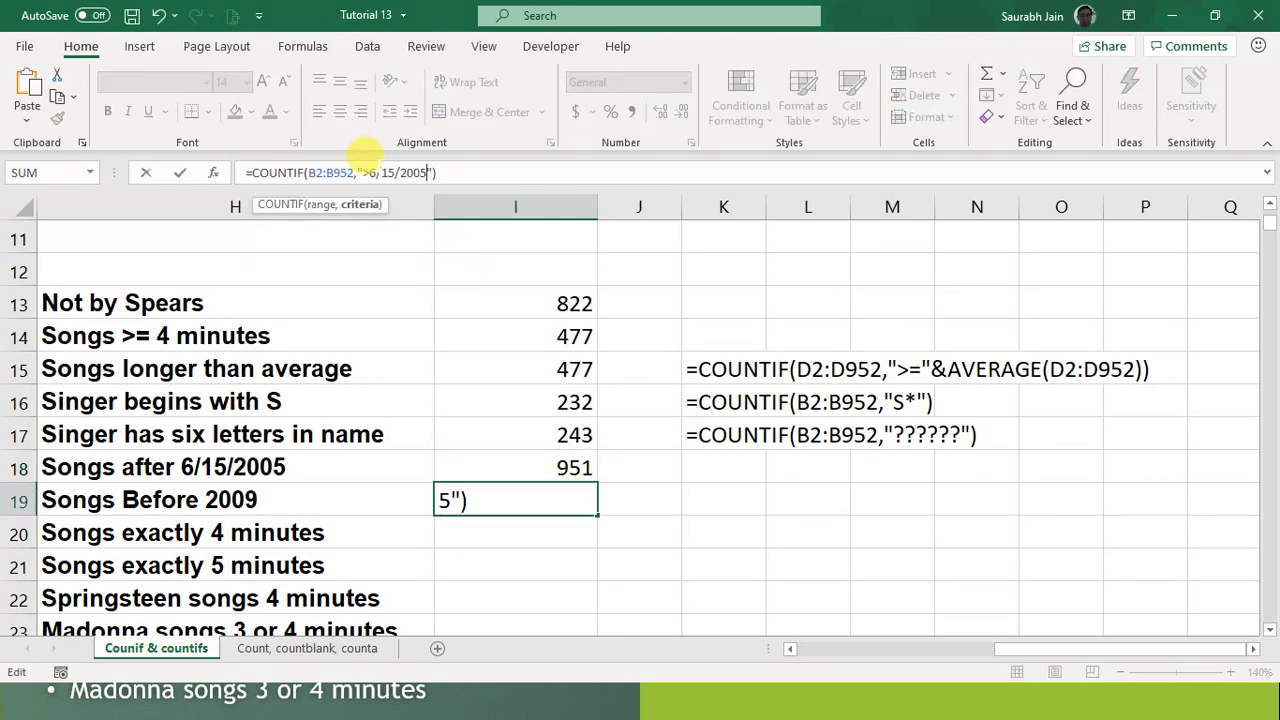
key("BackSpace")
type("9")
key("Left")
key("Left")
key("Left")
key("Left")
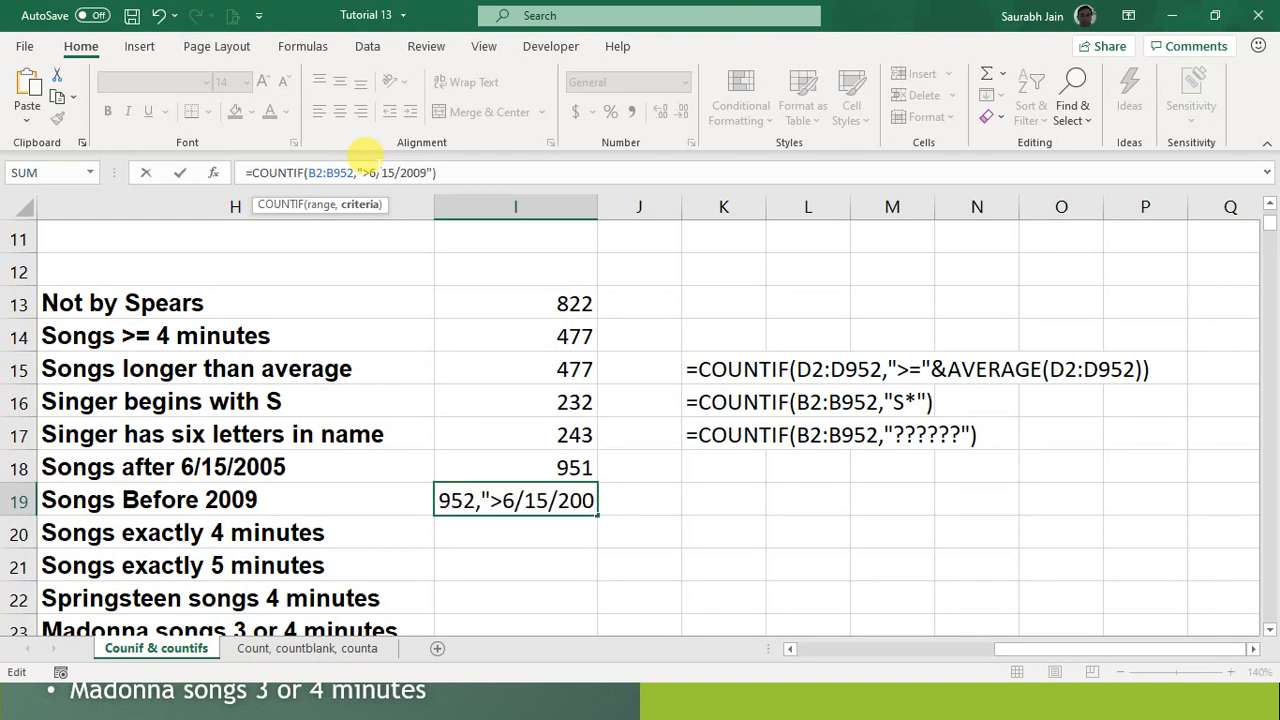
key("Left")
key("BackSpace")
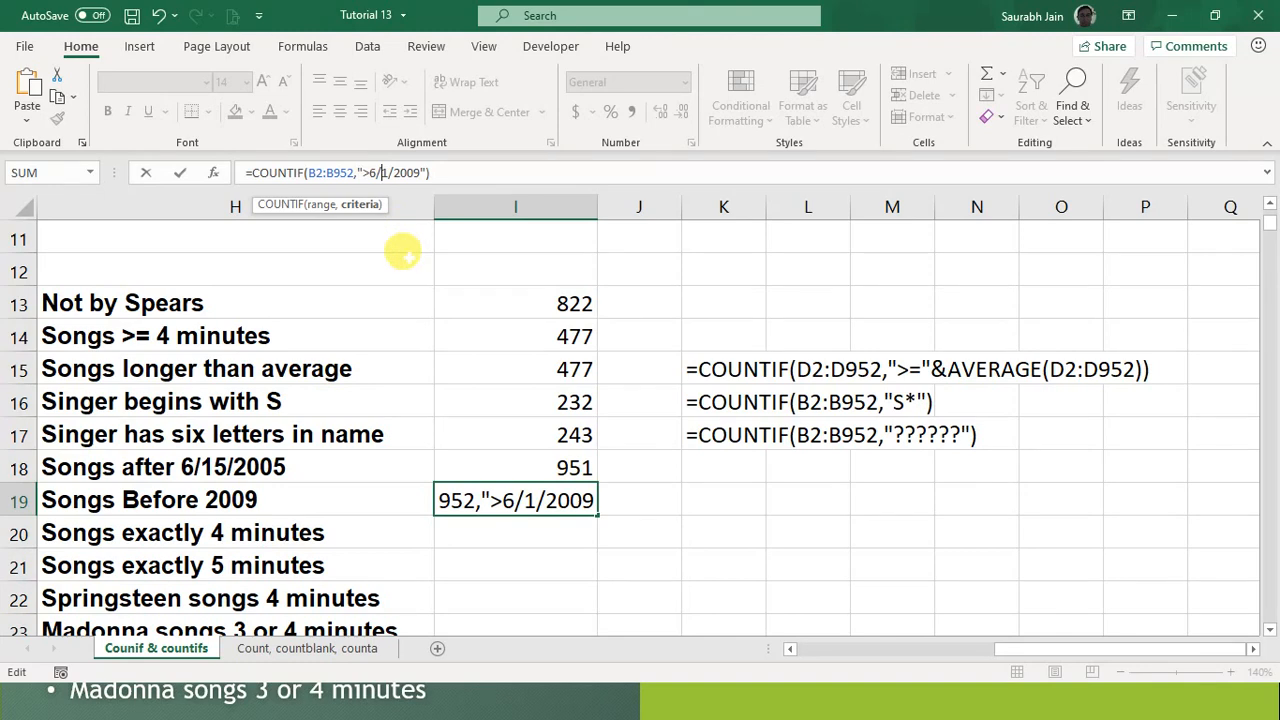
key("Left")
key("BackSpace")
type("1")
key("Left")
key("BackSpace")
type("<")
key("Right")
key("Right")
key("End")
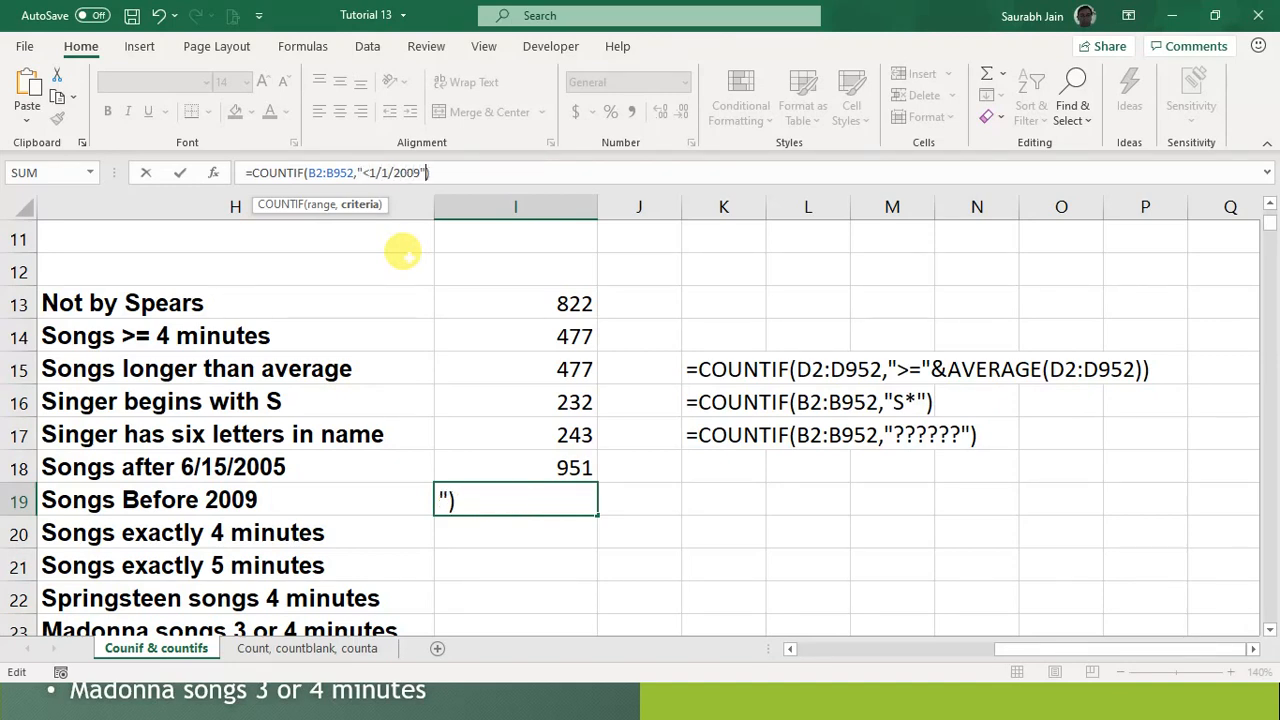
key("Return")
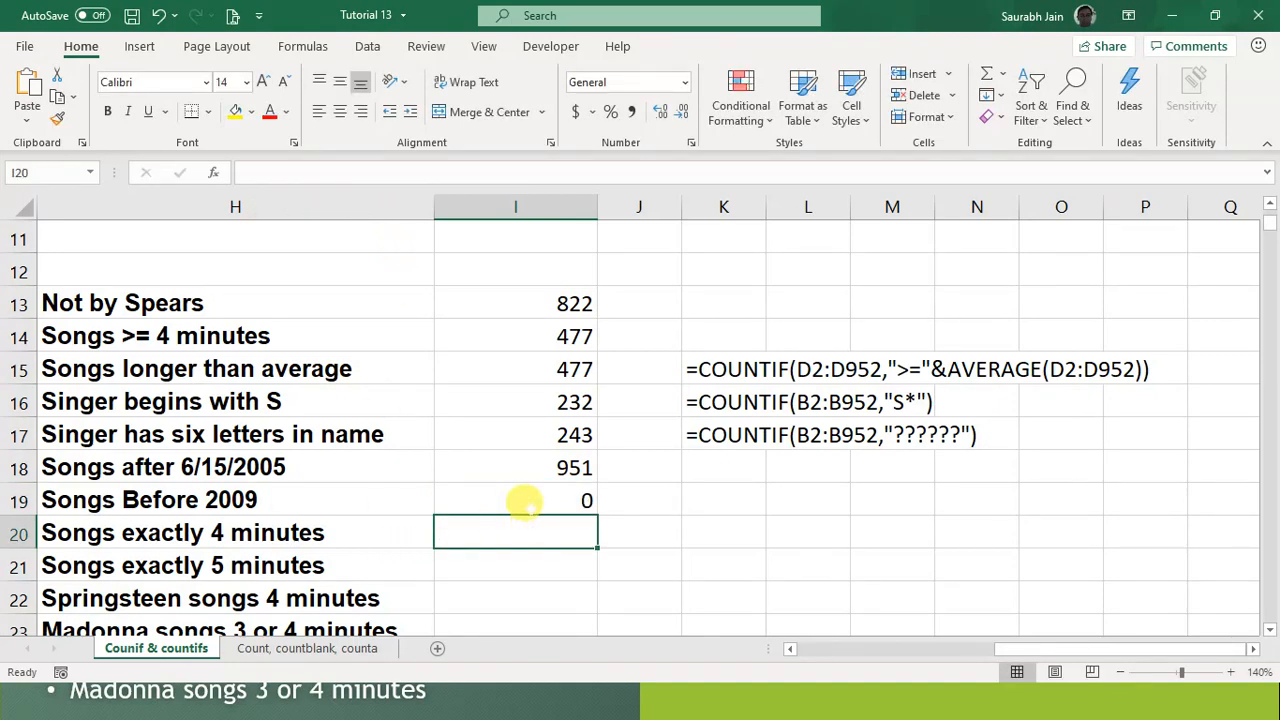
Step: Examine the COUNTIF formulas in I18 and I19 for the two date criteria
left_click(525, 497)
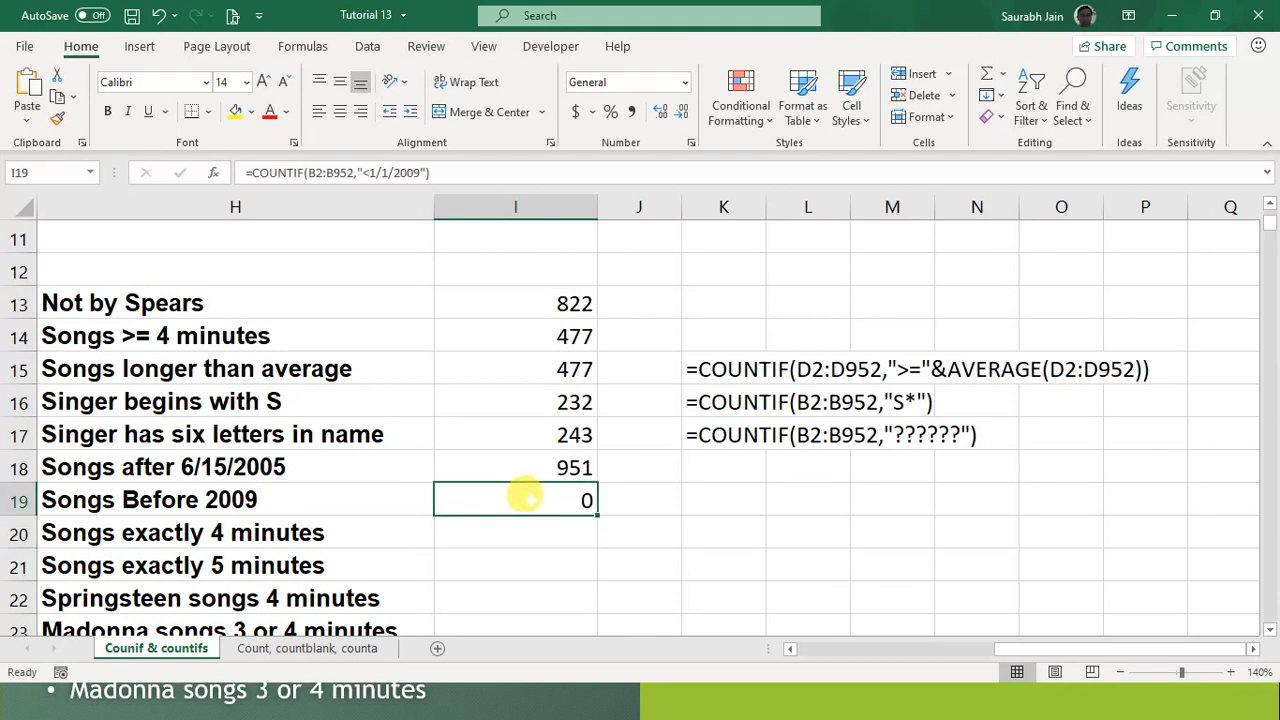
left_click(535, 467)
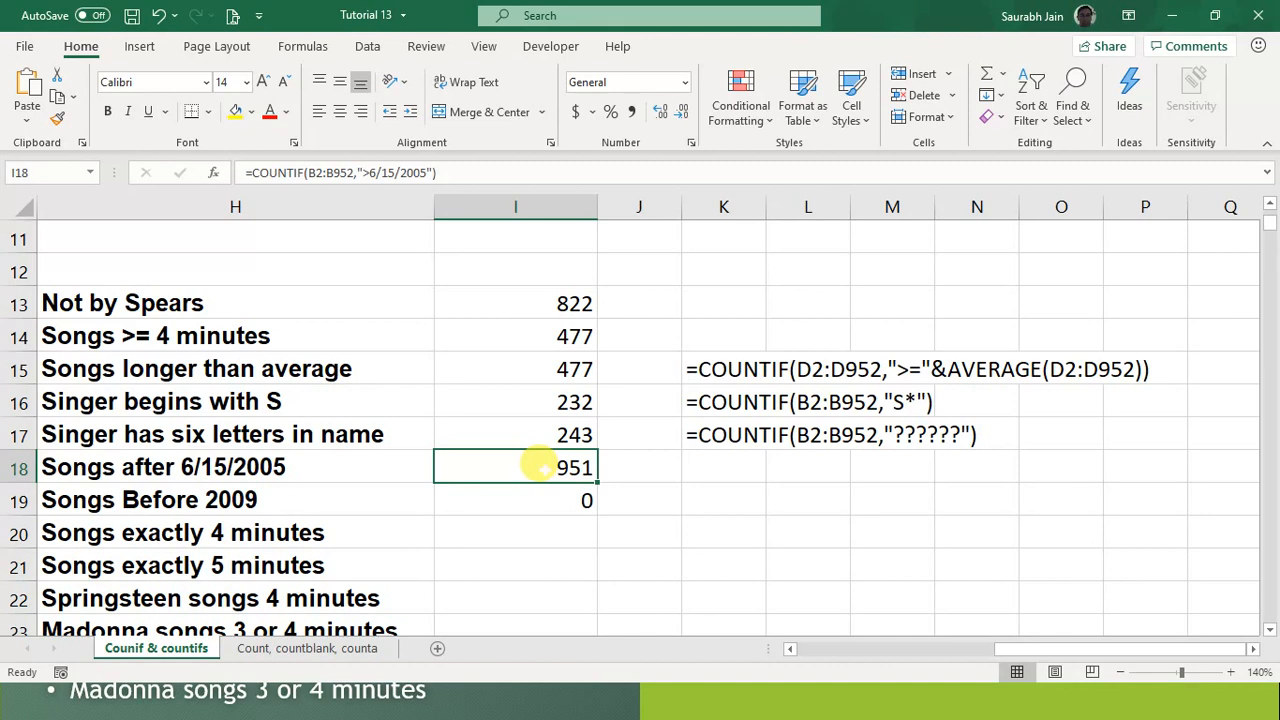
left_click(537, 498)
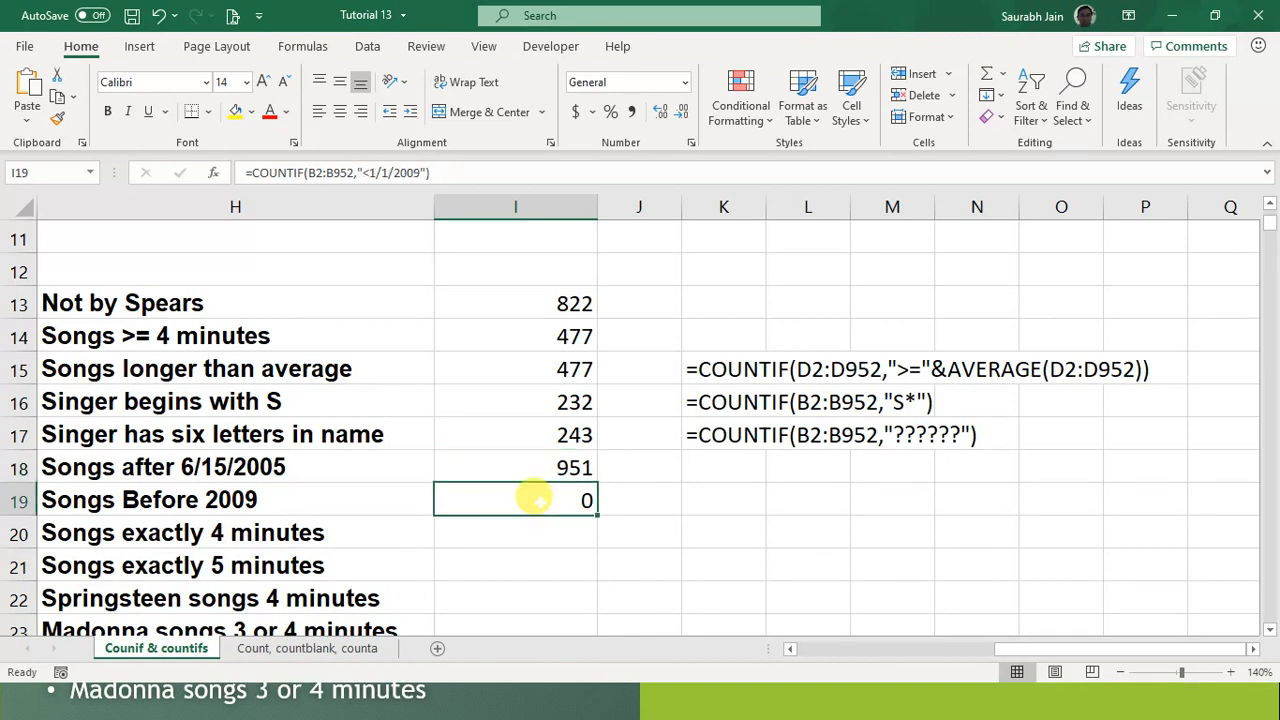
key("Left")
key("Left")
key("Right")
key("Right")
key("Right")
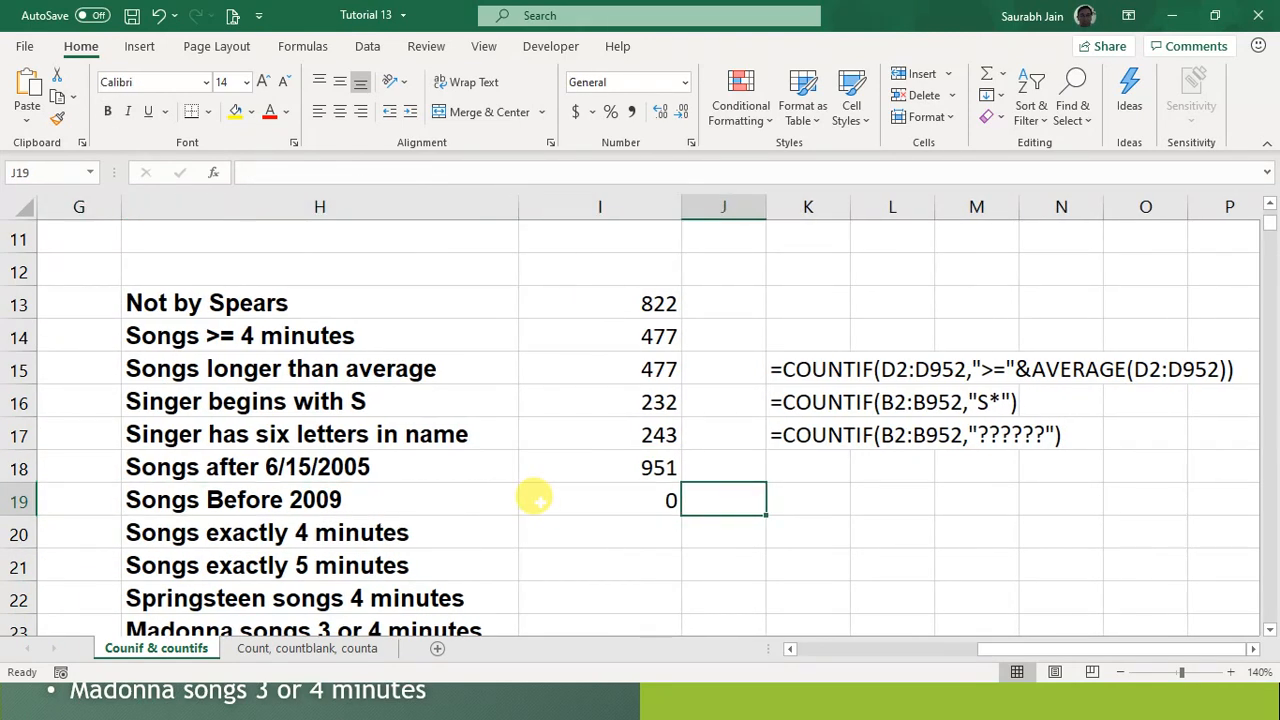
key("Left")
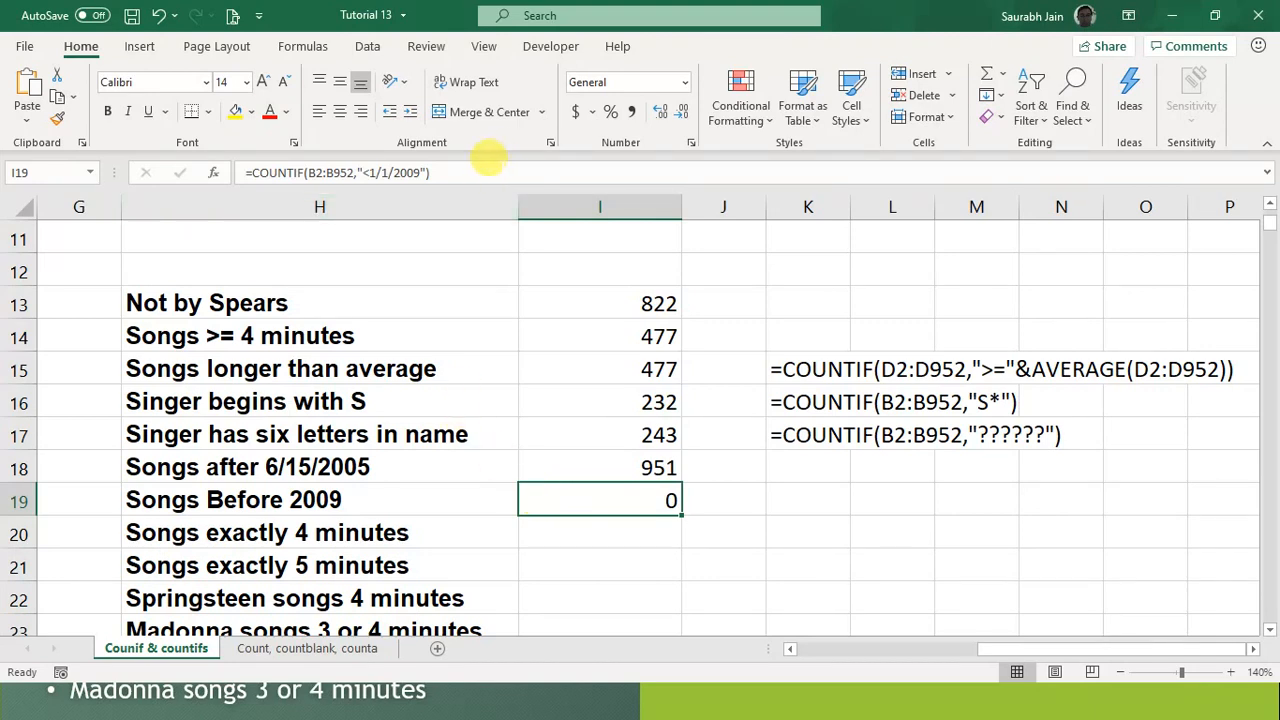
Step: Examine the range used by the "Songs Before 2009" formula in I19 against the singer and date columns
left_click(485, 168)
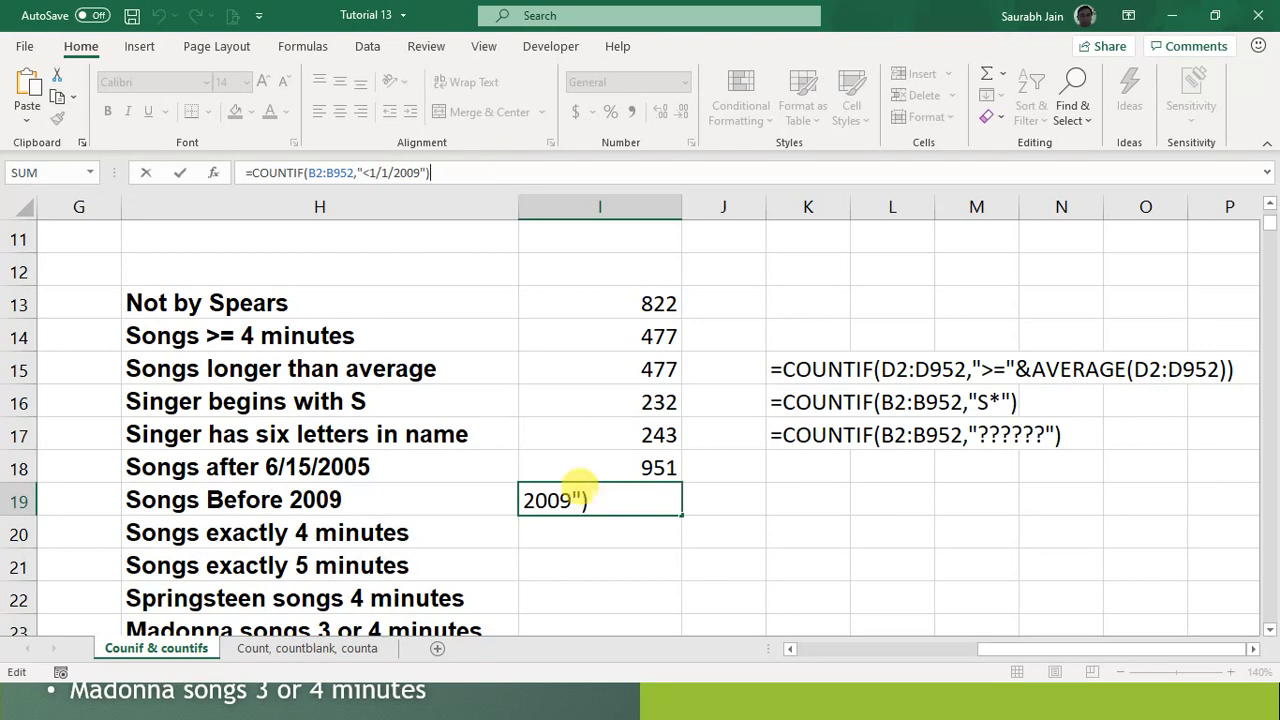
left_click(704, 548)
left_click(614, 494)
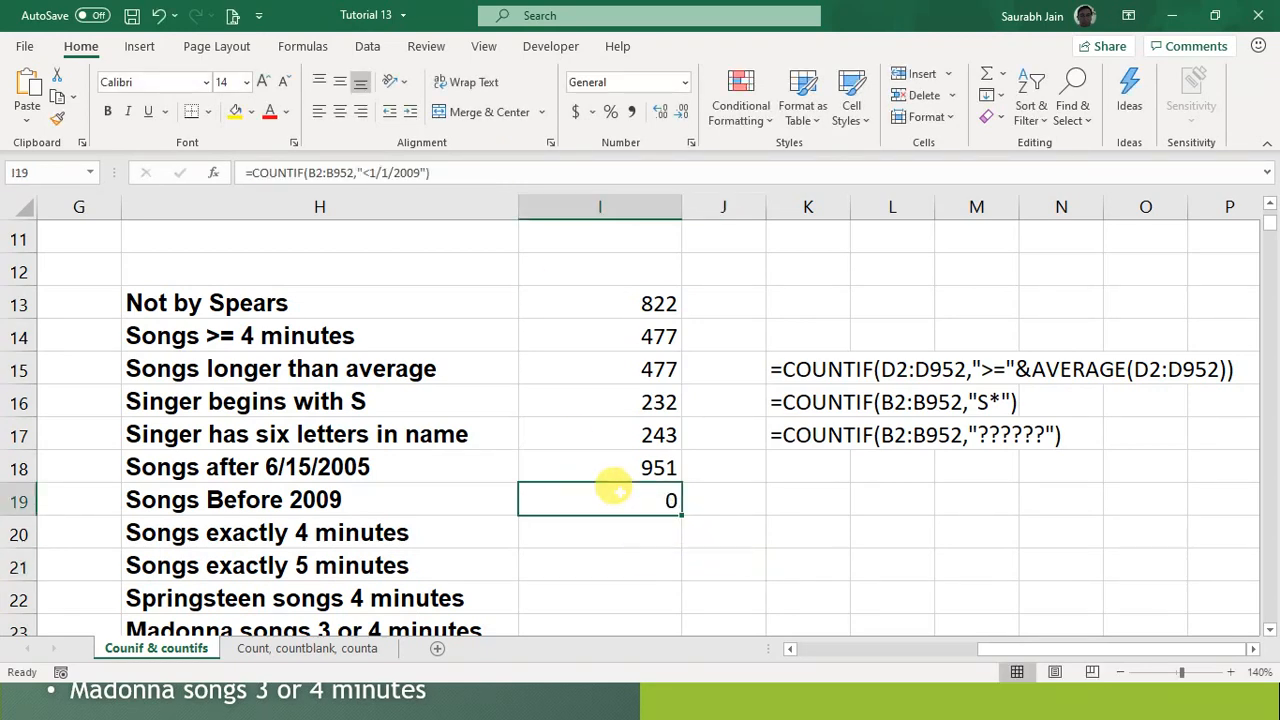
left_click(458, 172)
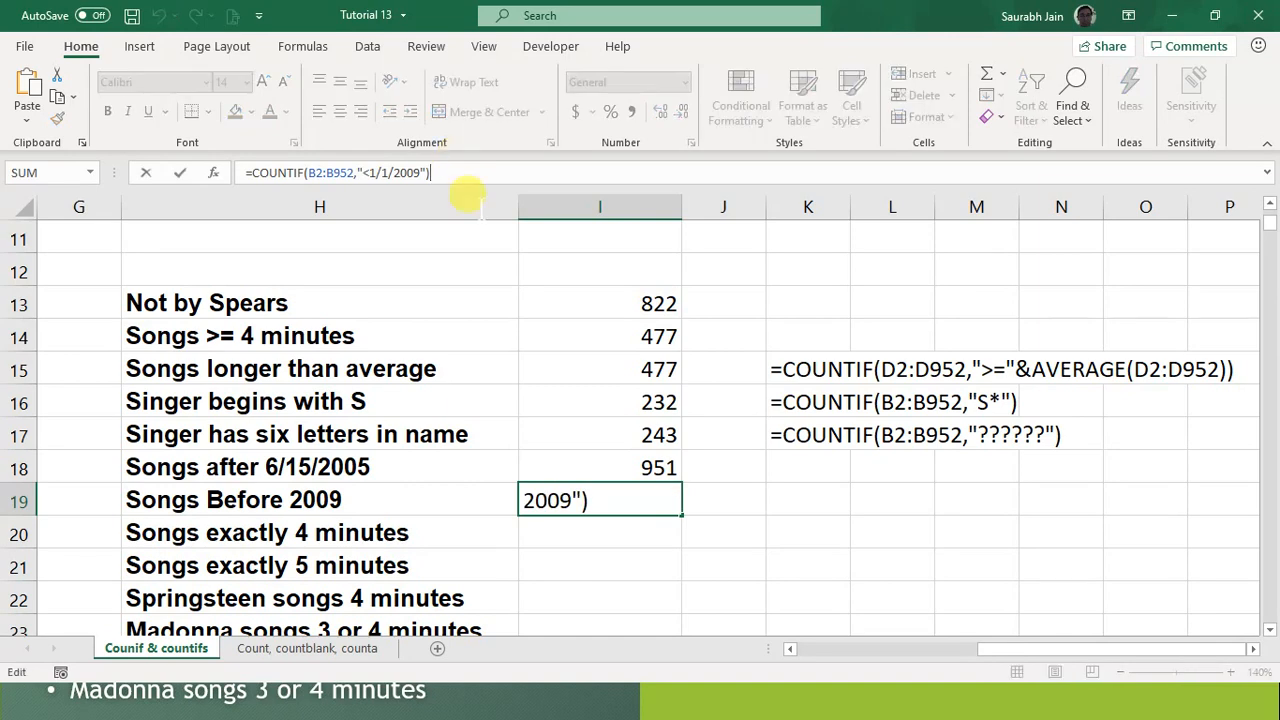
left_click_drag(1035, 645, 915, 650)
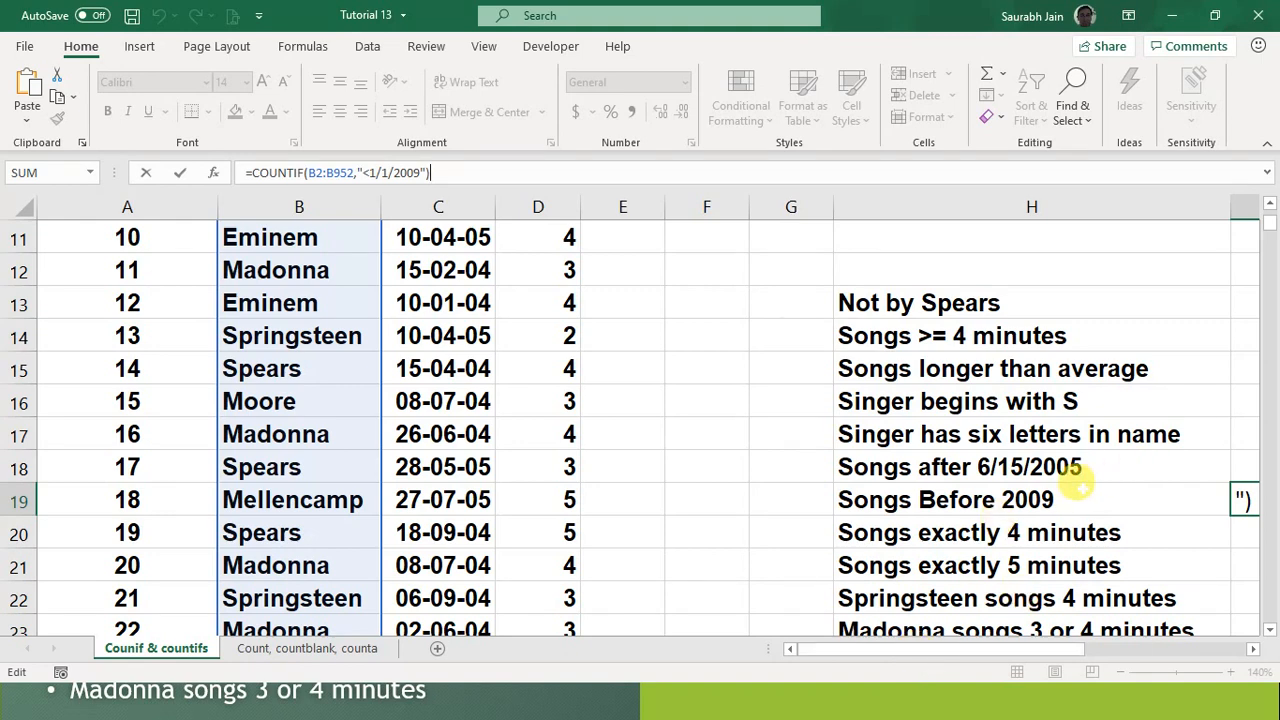
key("ctrl+Return")
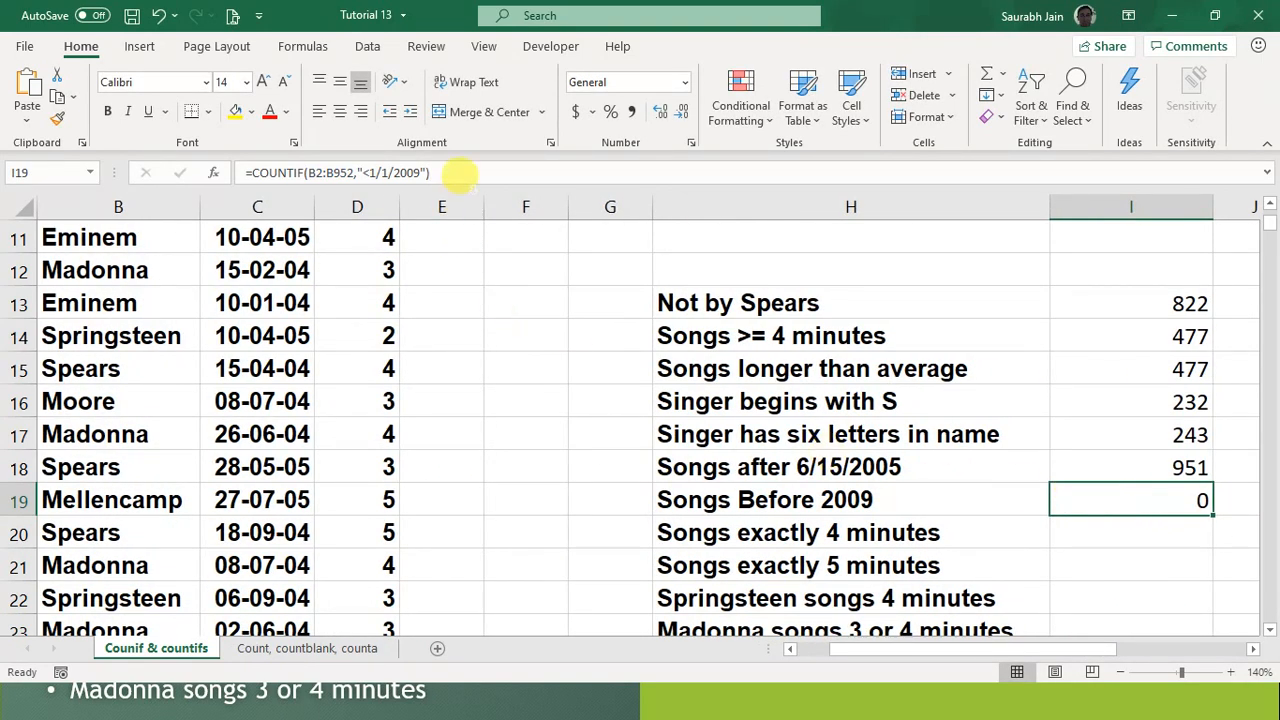
Step: Change the range in the I19 formula to the date column, giving =COUNTIF(C2:C952,"<1/1/2009")
left_click(444, 165)
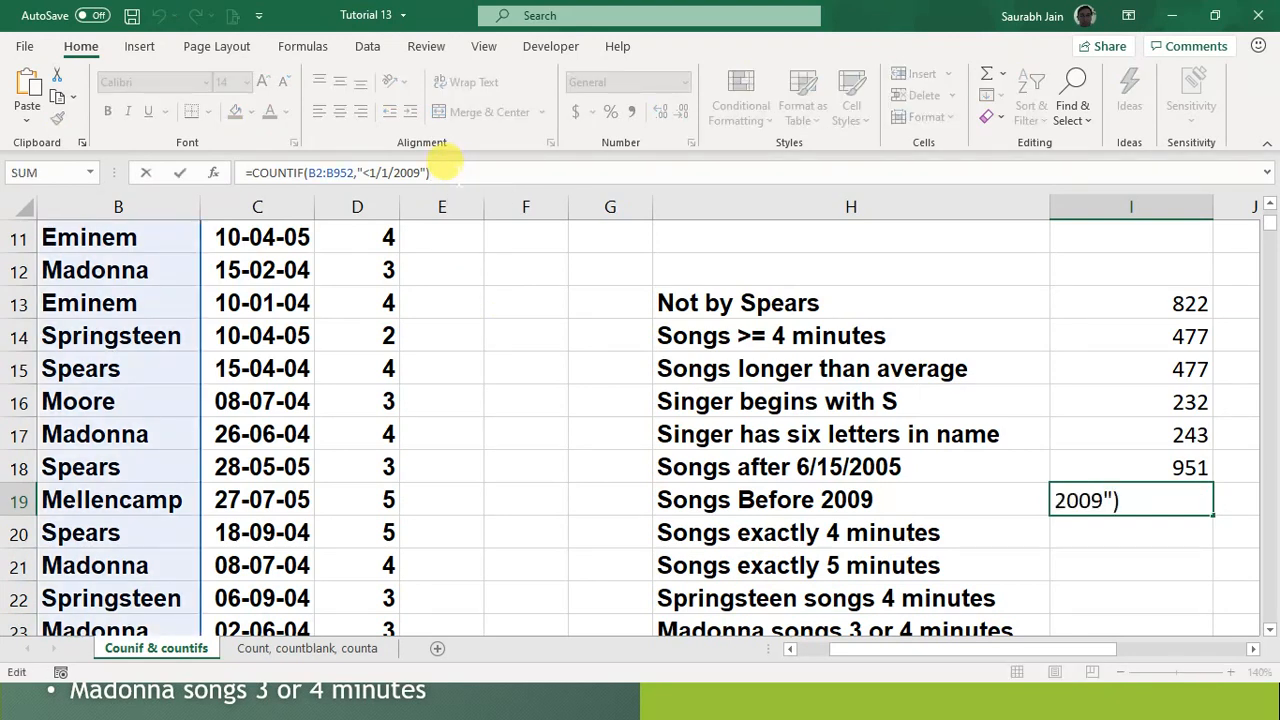
key("Left")
key("Left")
key("Left")
key("Left")
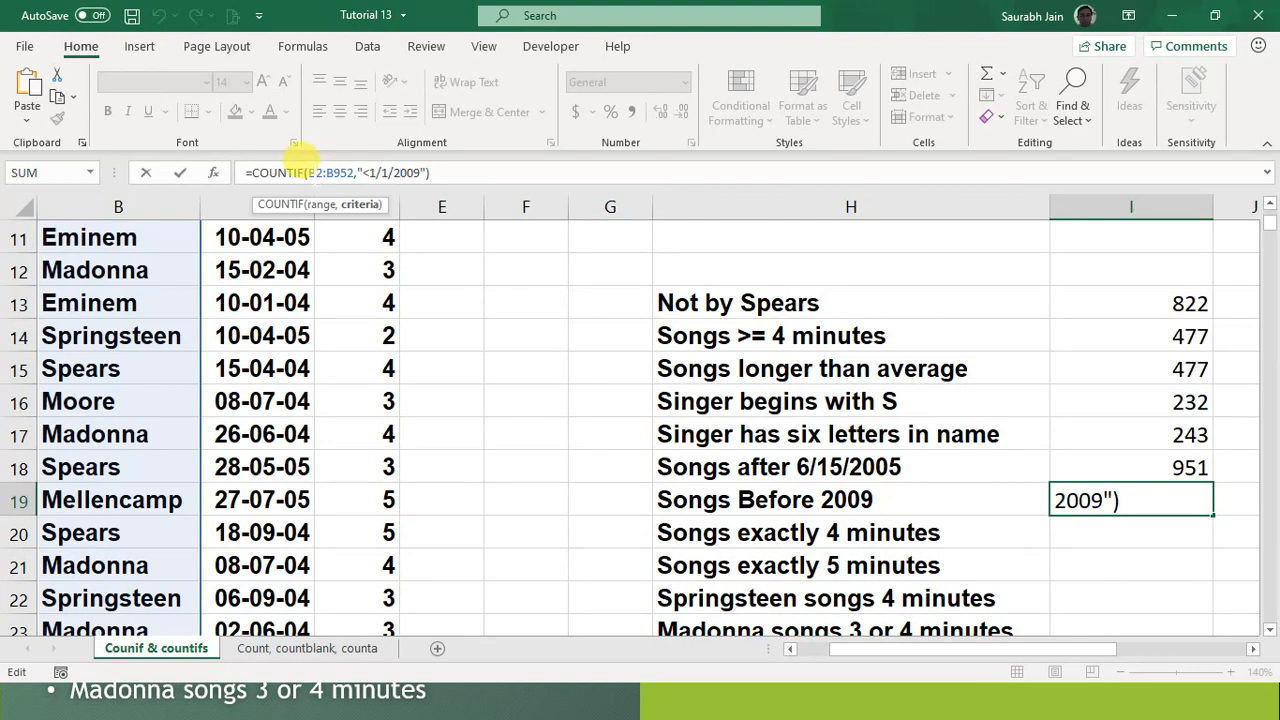
left_click(314, 172)
key("BackSpace")
type("c")
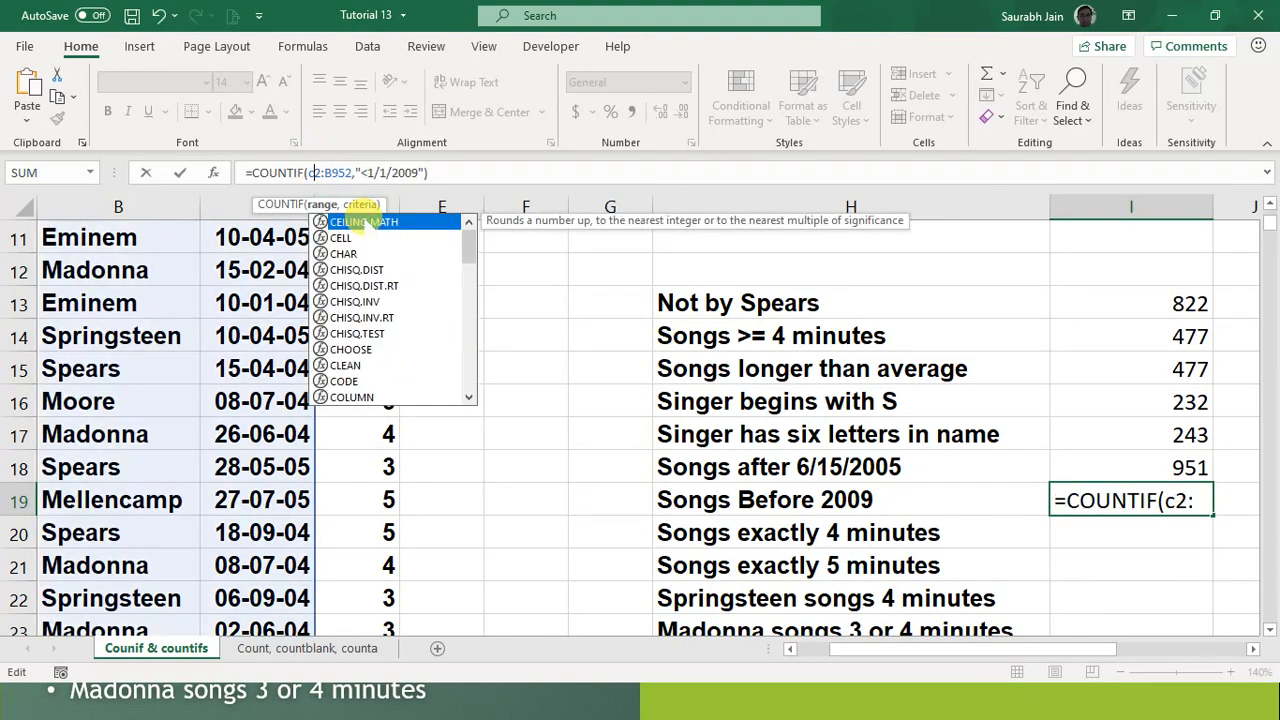
key("Right")
key("Right")
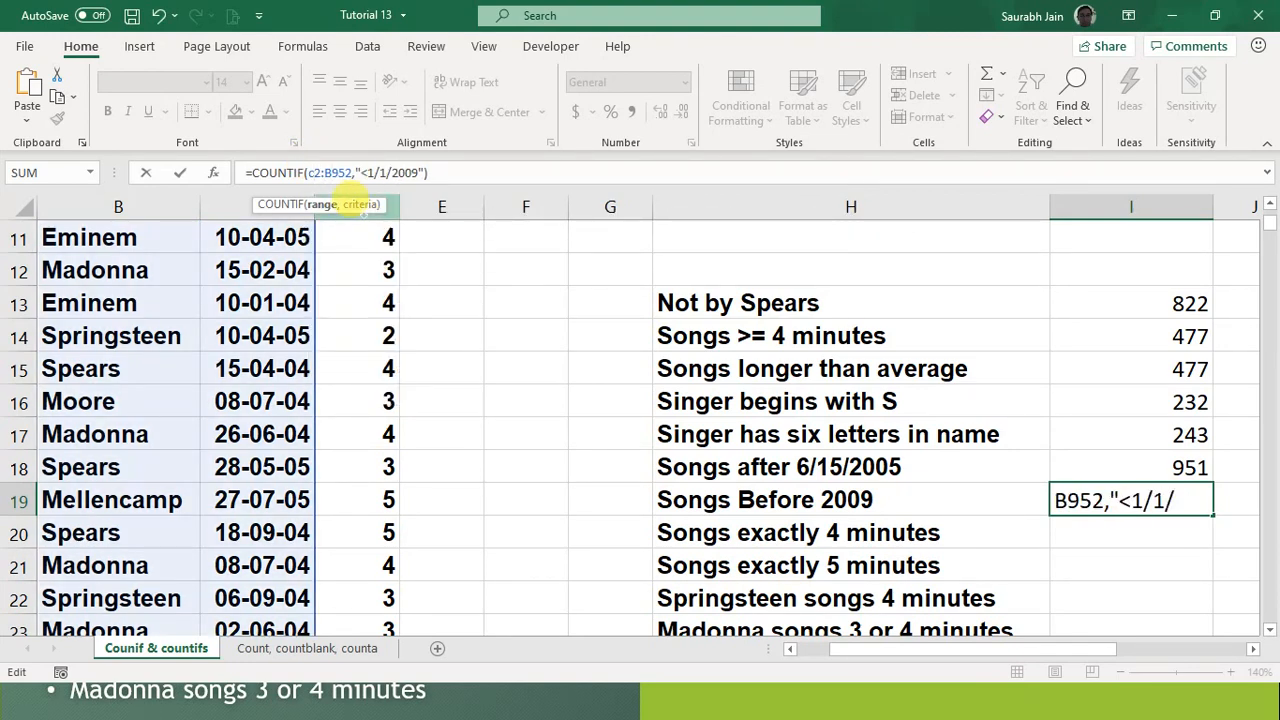
key("Delete")
type("c")
key("Right")
key("Right")
key("Right")
key("Right")
key("Right")
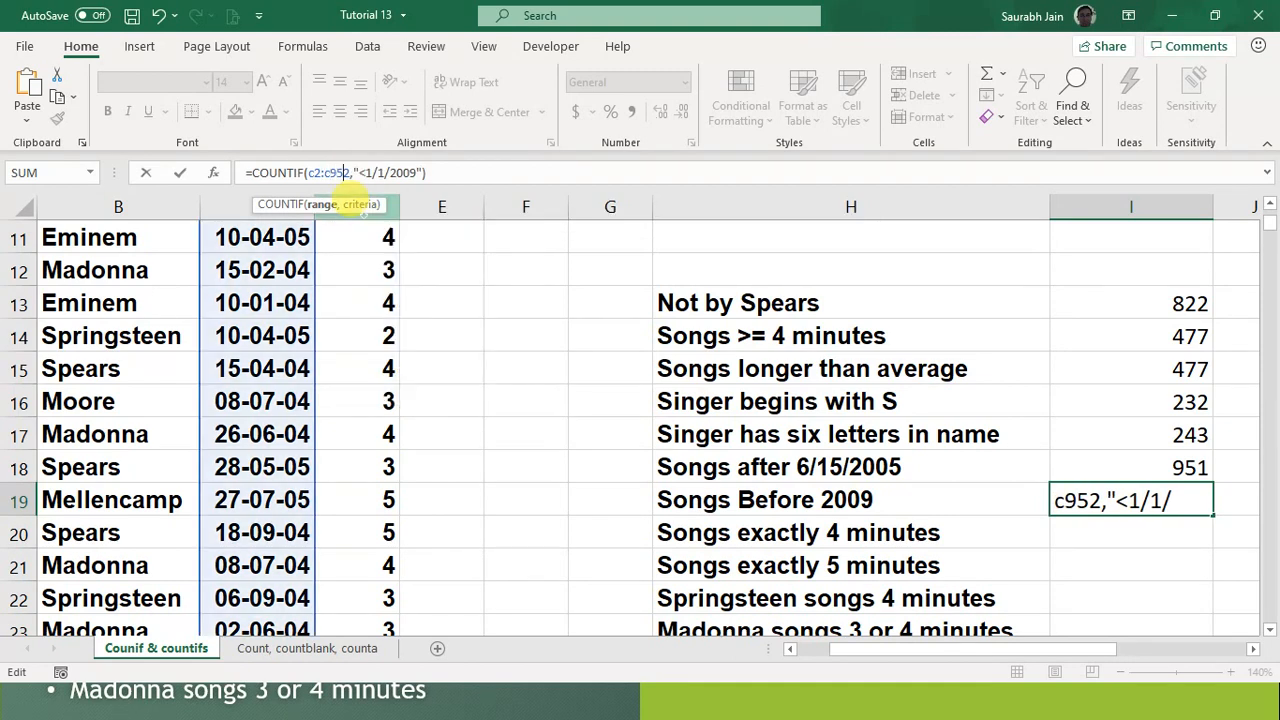
key("Right")
key("Right")
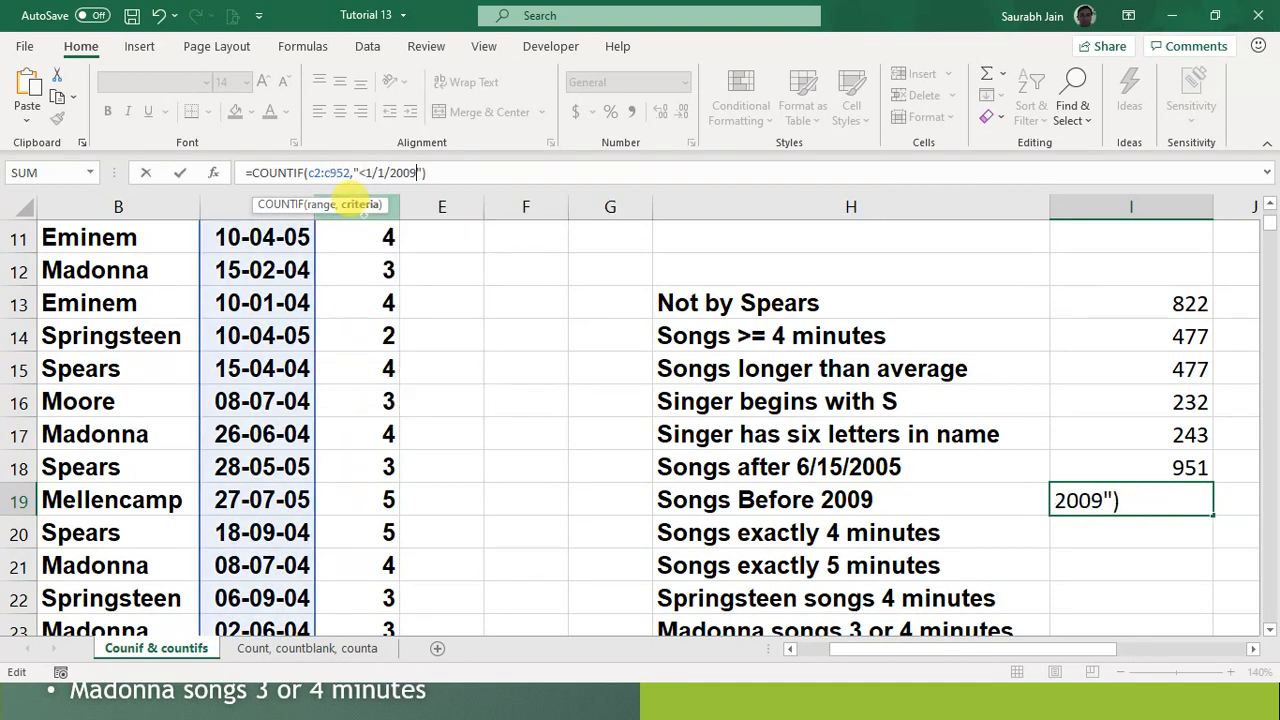
key("Right")
key("Right")
key("Return")
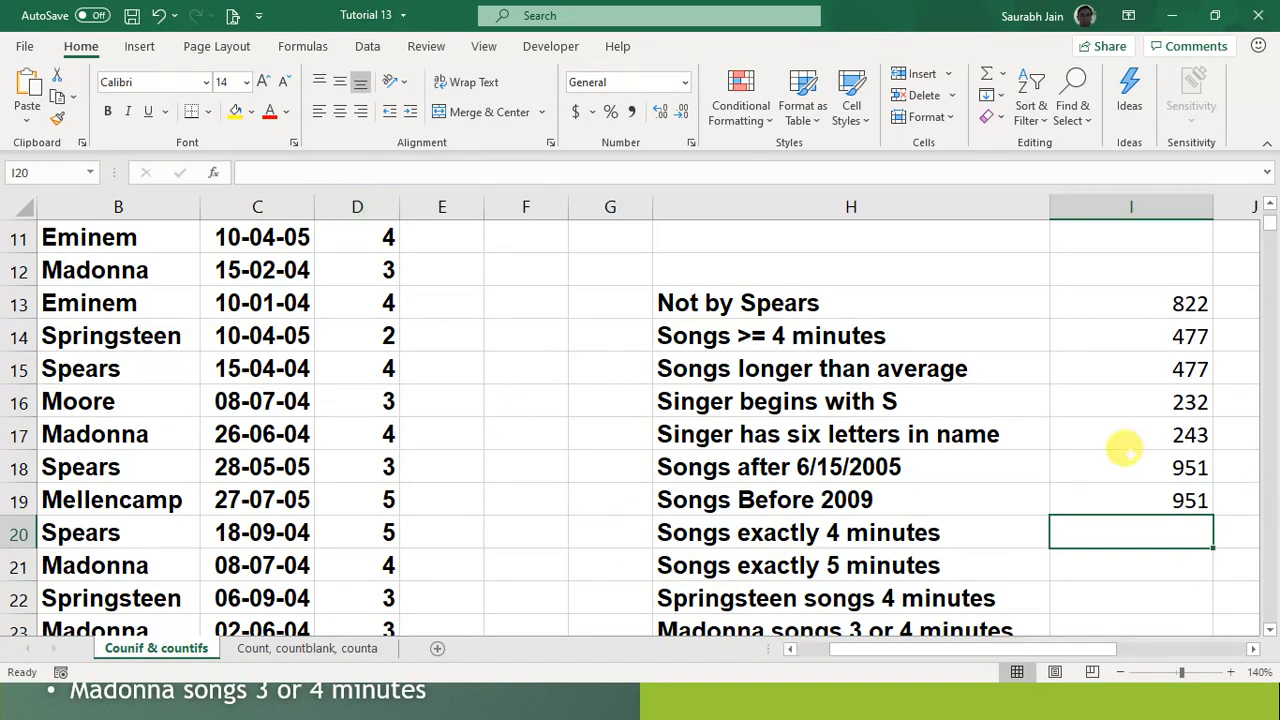
Step: Change the range in the I18 formula to the date column, giving =COUNTIF(C2:C952,">6/15/2005")
left_click(1155, 468)
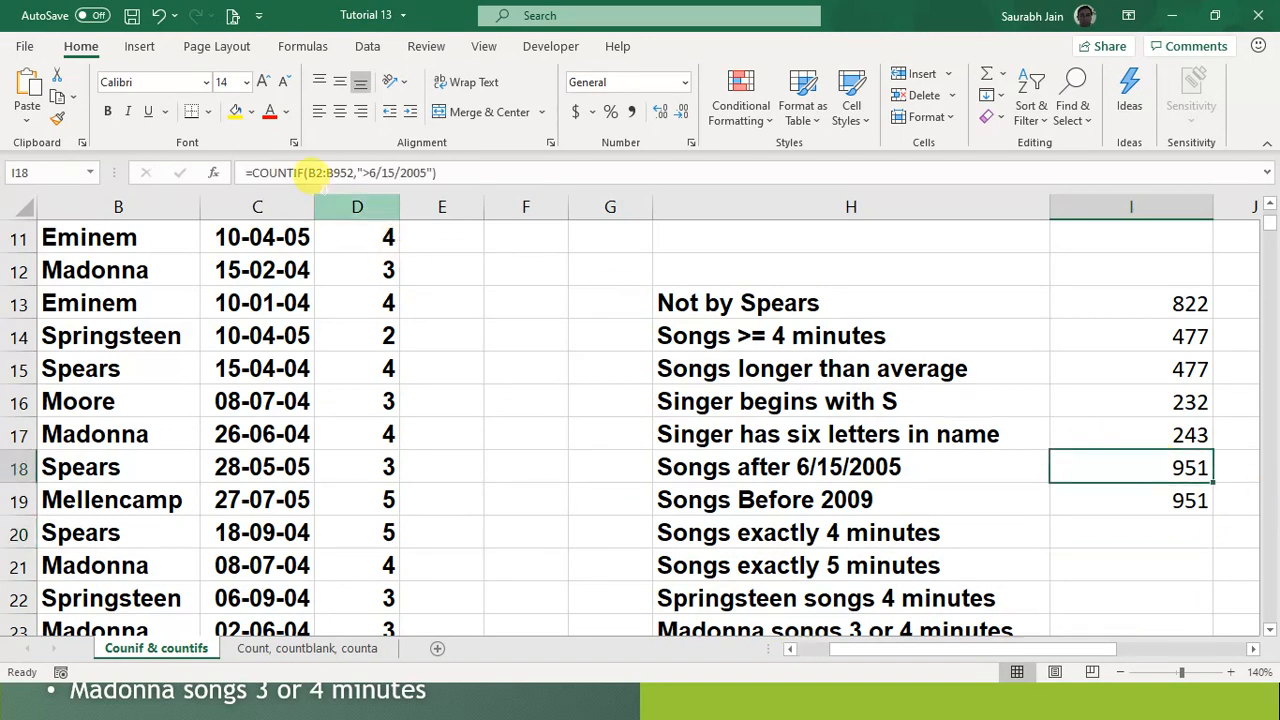
left_click(298, 173)
key("Delete")
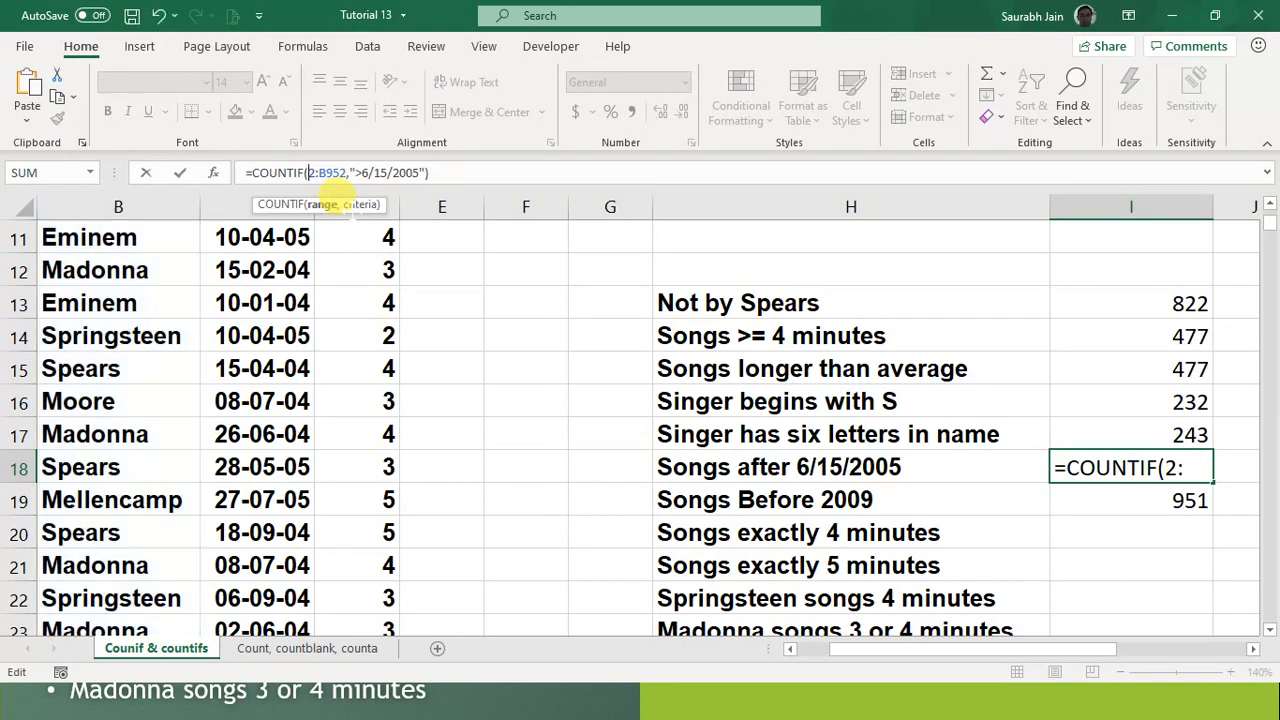
type("c2")
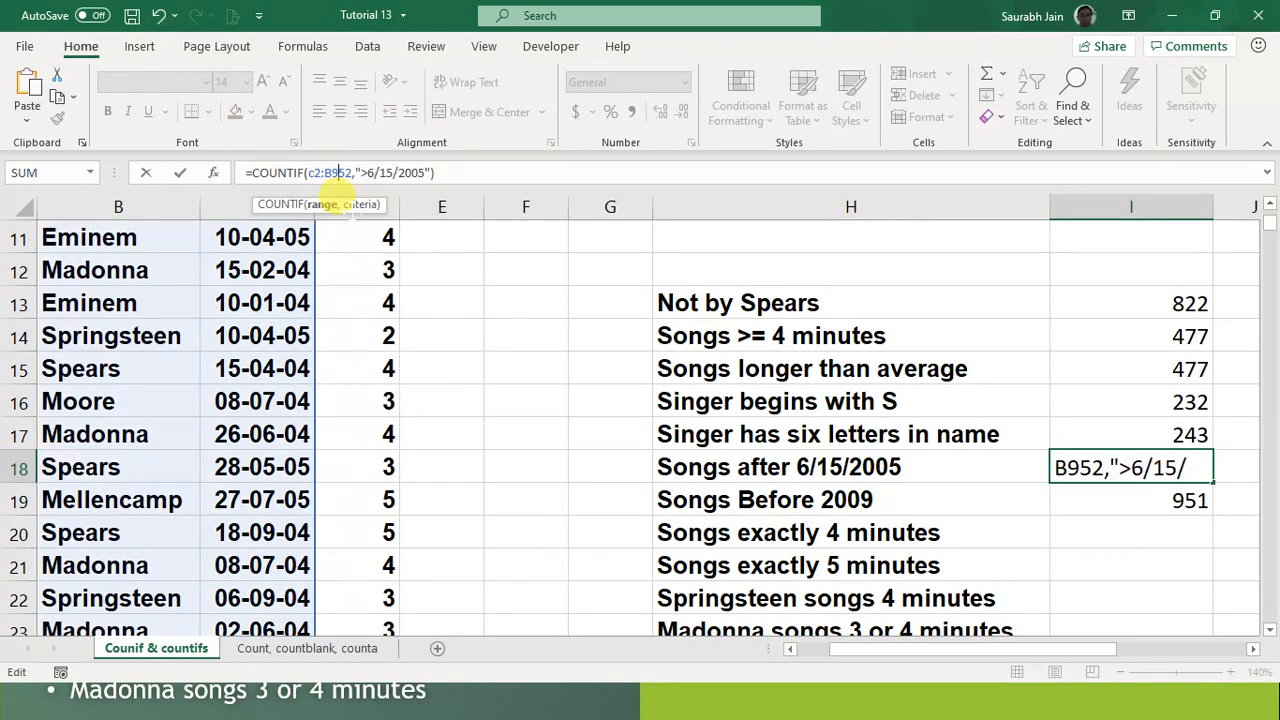
key("Delete")
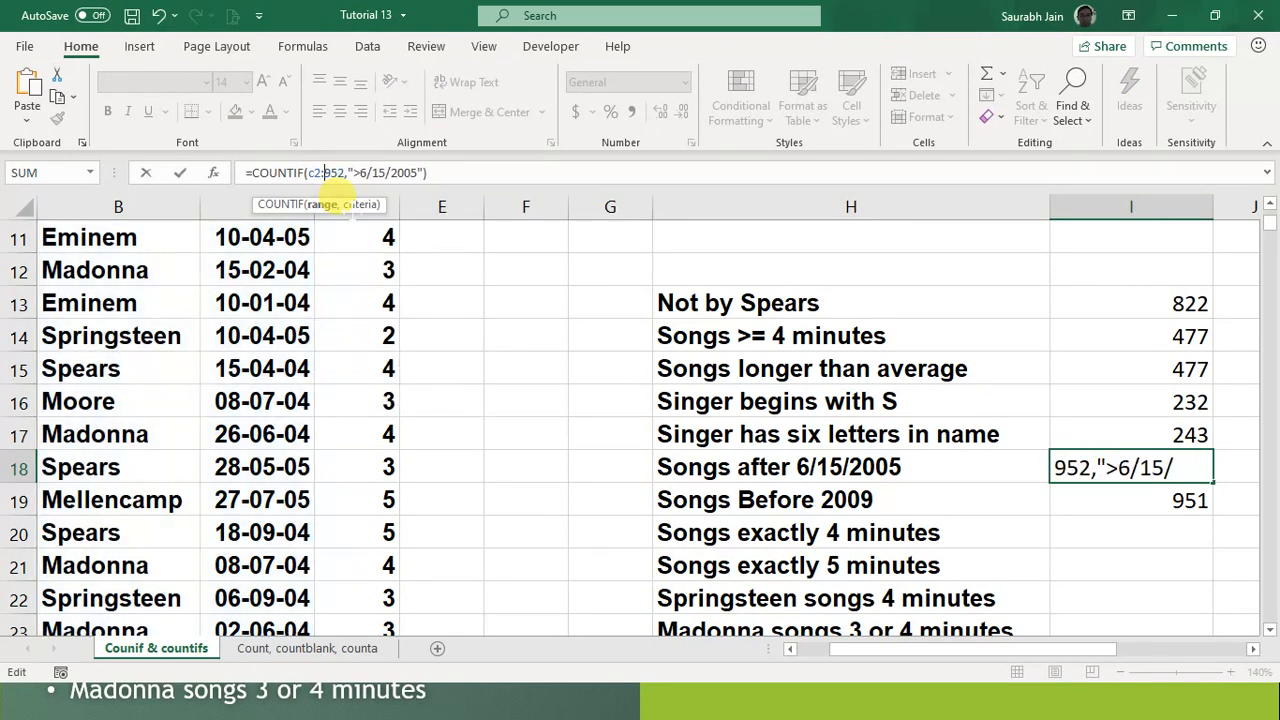
type("c")
key("Right")
key("Right")
key("Right")
key("Right")
key("Right")
key("Right")
key("Right")
key("End")
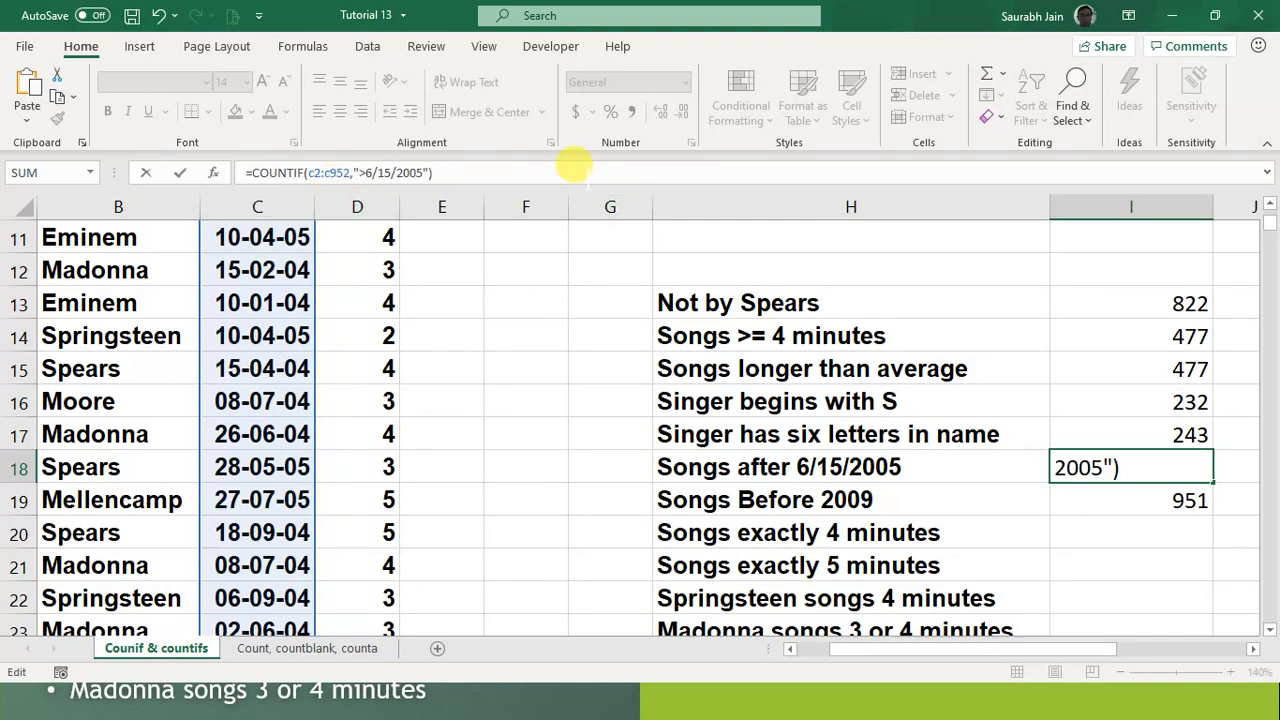
key("Return")
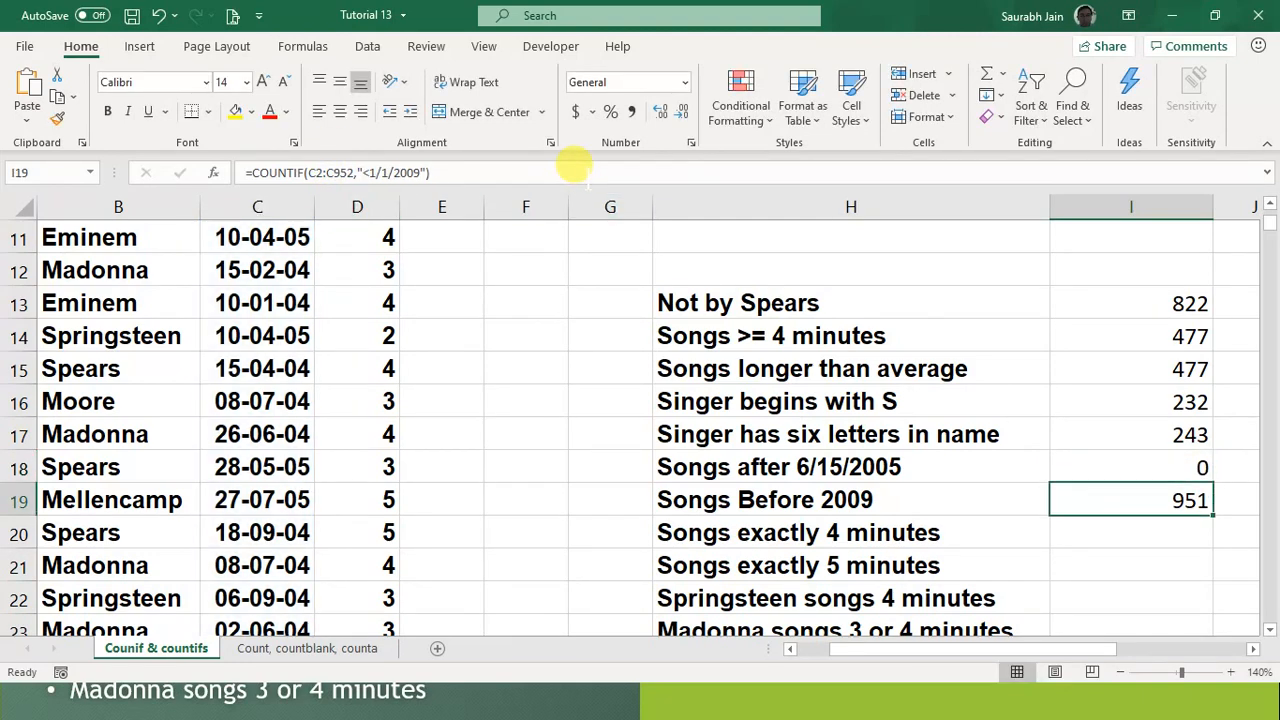
Step: Review the date counts in I18 and I19 and the remaining criteria rows below them
left_click(1136, 462)
key("Down")
key("Down")
key("Down")
key("Down")
key("Down")
key("Down")
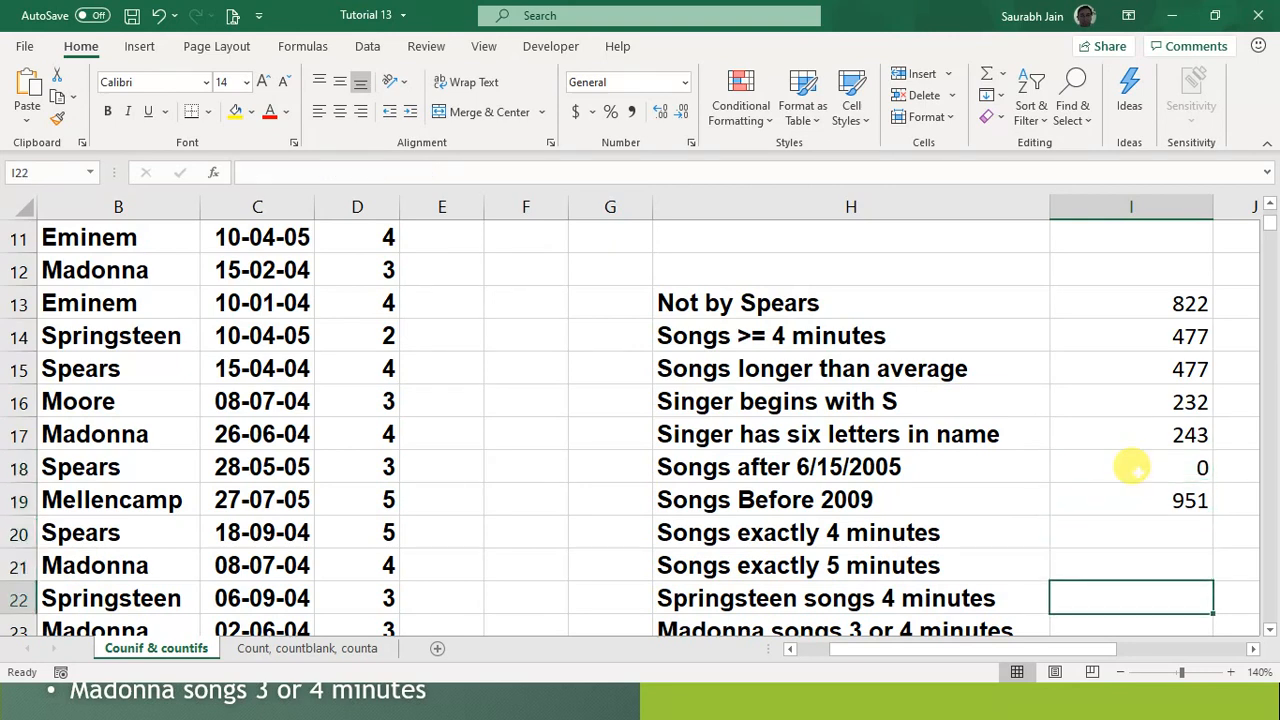
key("Up")
key("Up")
key("Up")
key("Up")
key("Up")
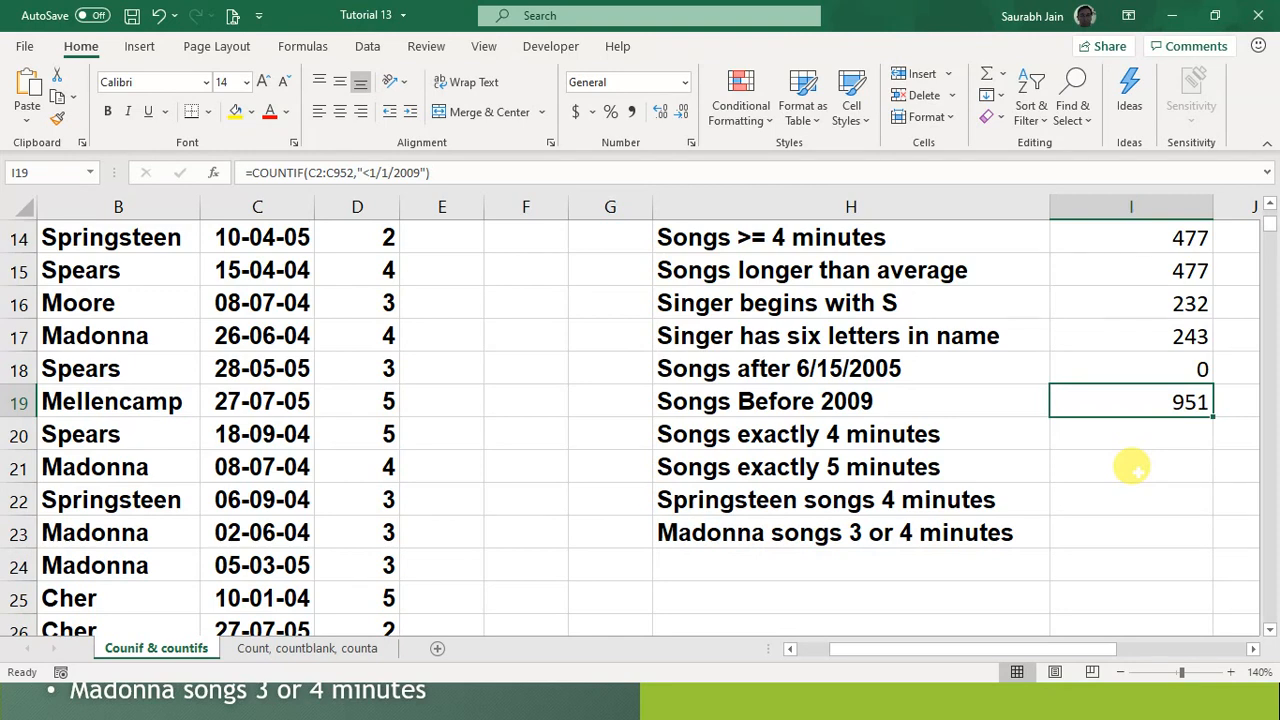
Step: Enter =COUNTIF(D2:D952,4) in I20 to count the songs that are exactly 4 minutes long
key("Down")
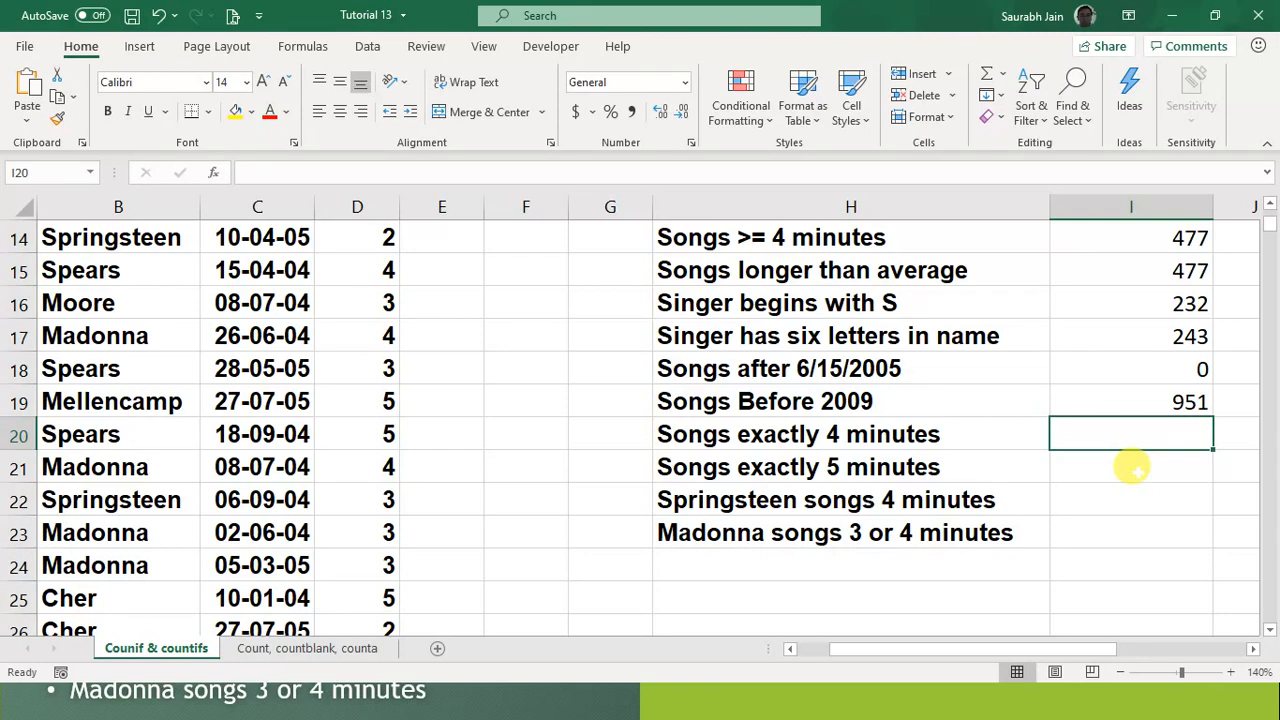
type("=")
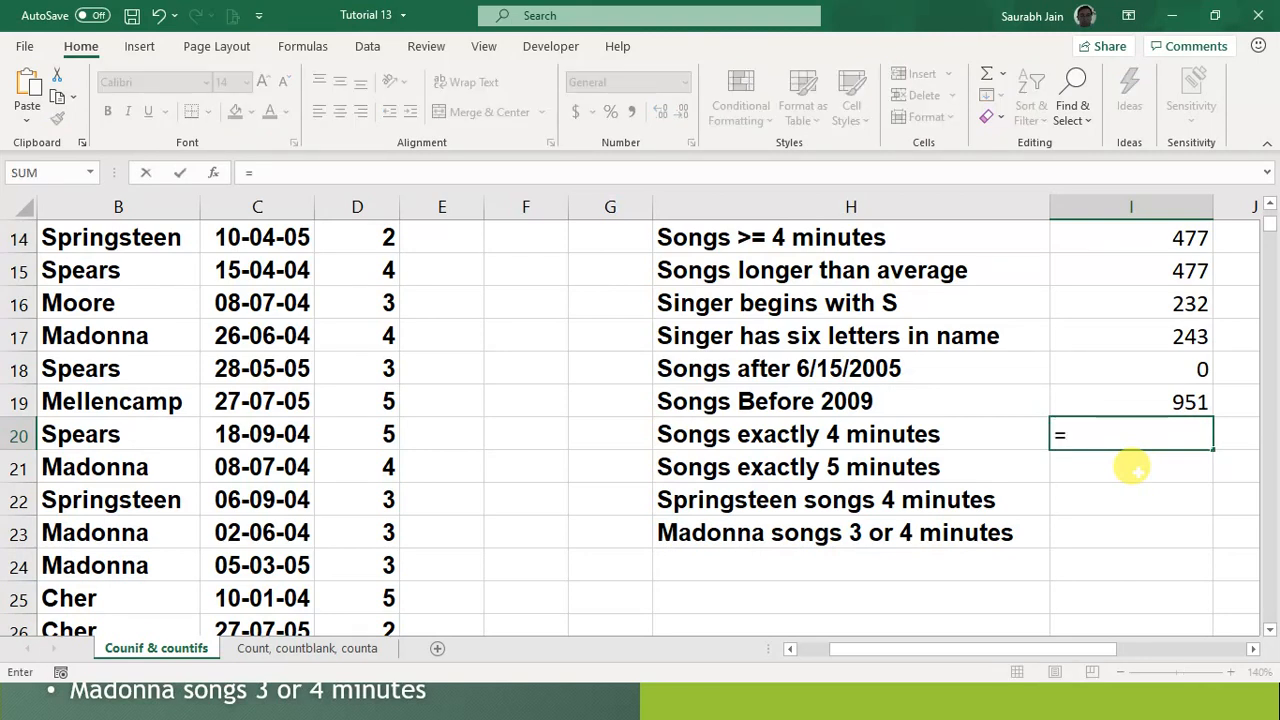
type("countif")
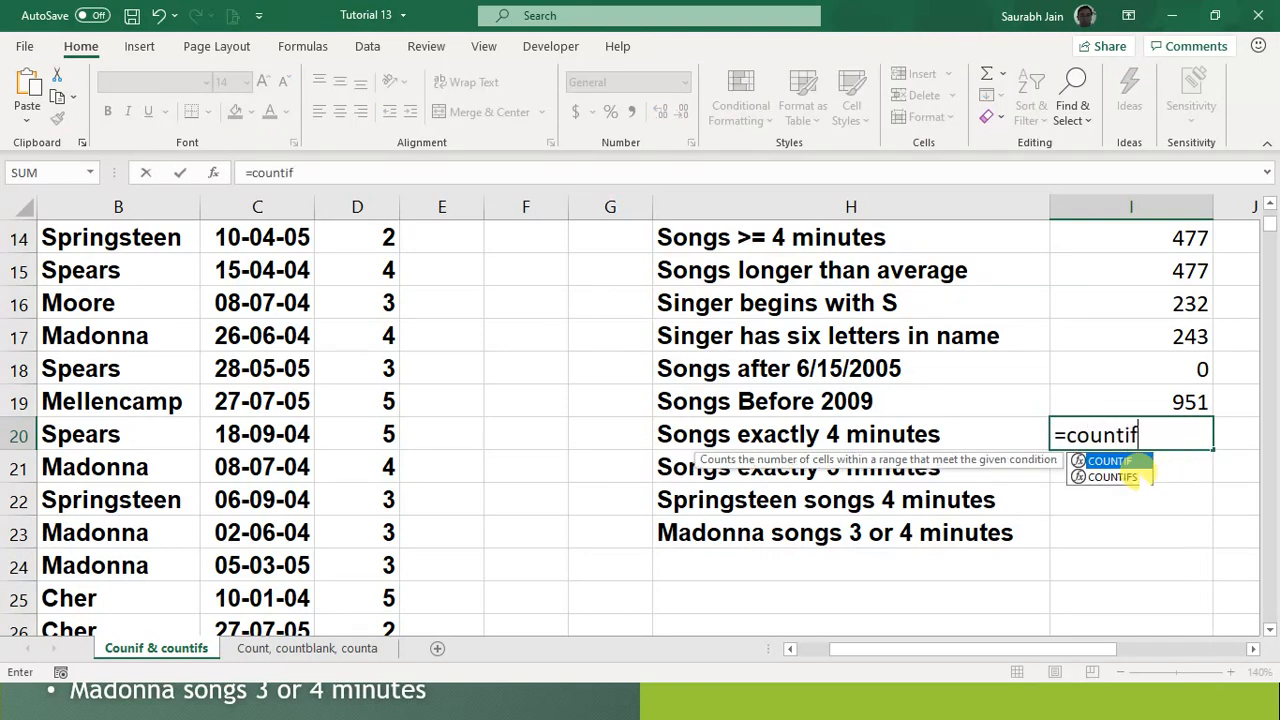
type("(")
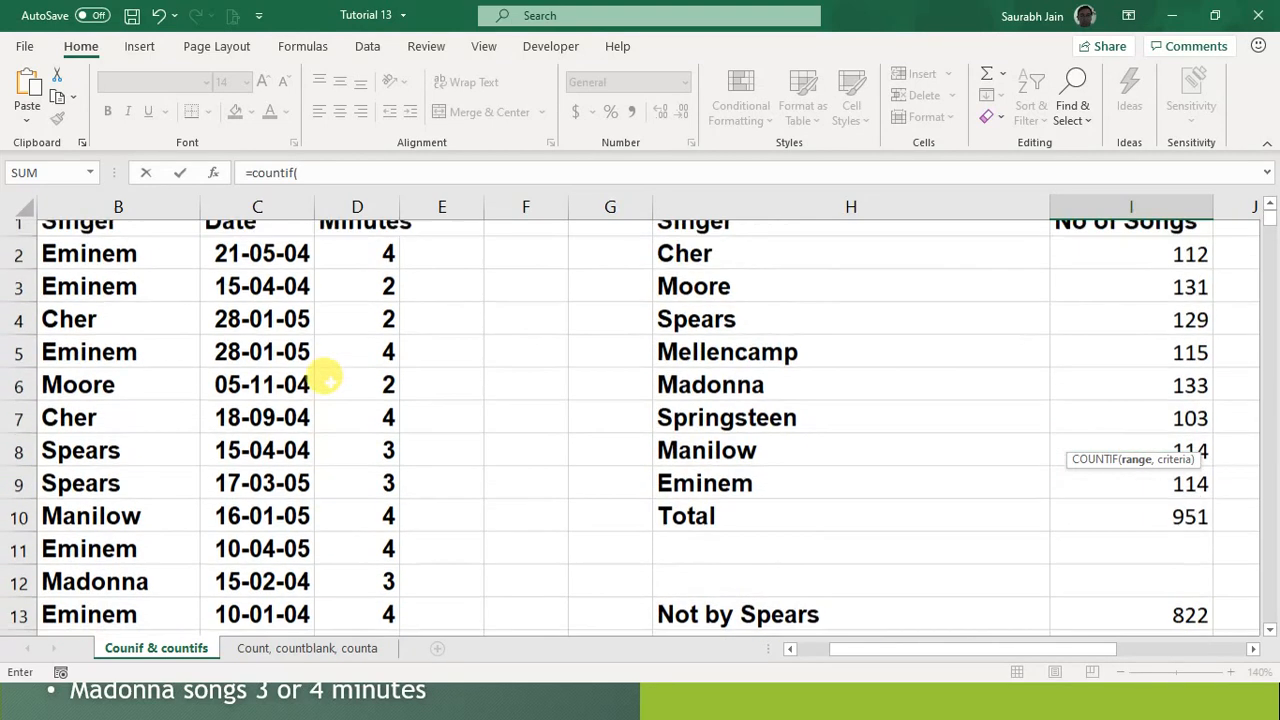
scroll(323, 371, "up", 5)
left_click(365, 265)
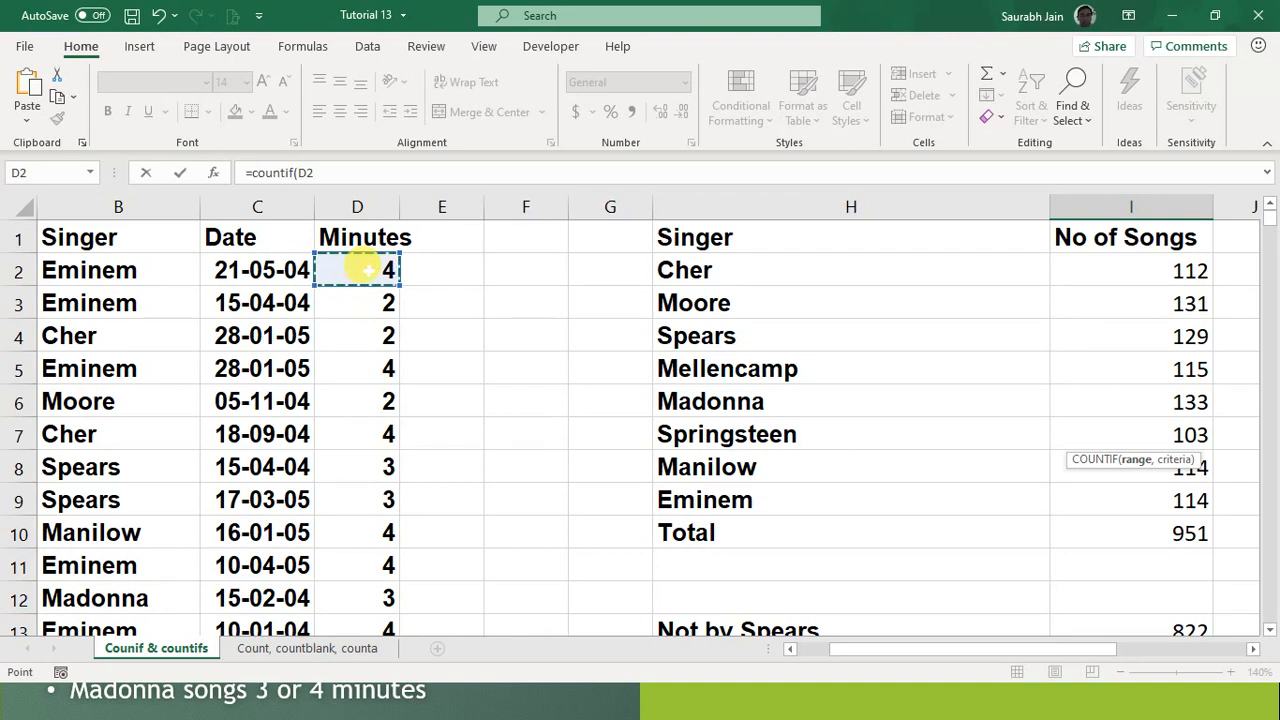
key("ctrl+shift+Down")
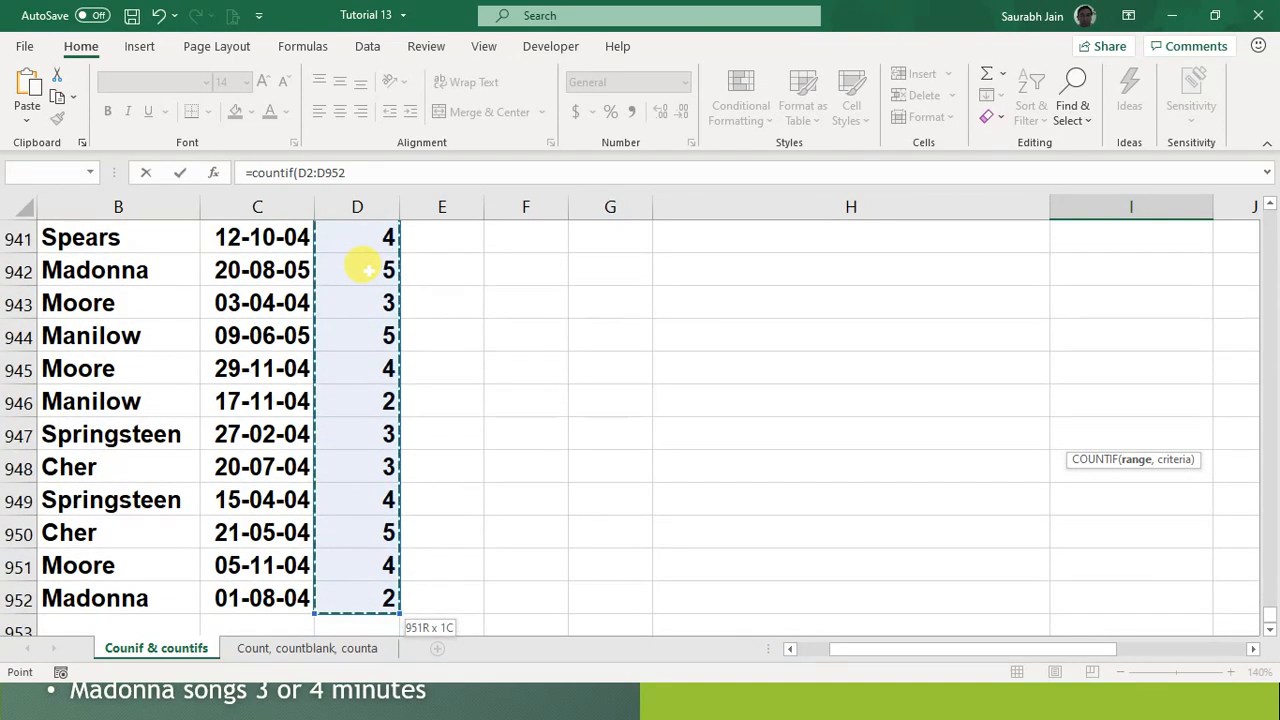
type(",")
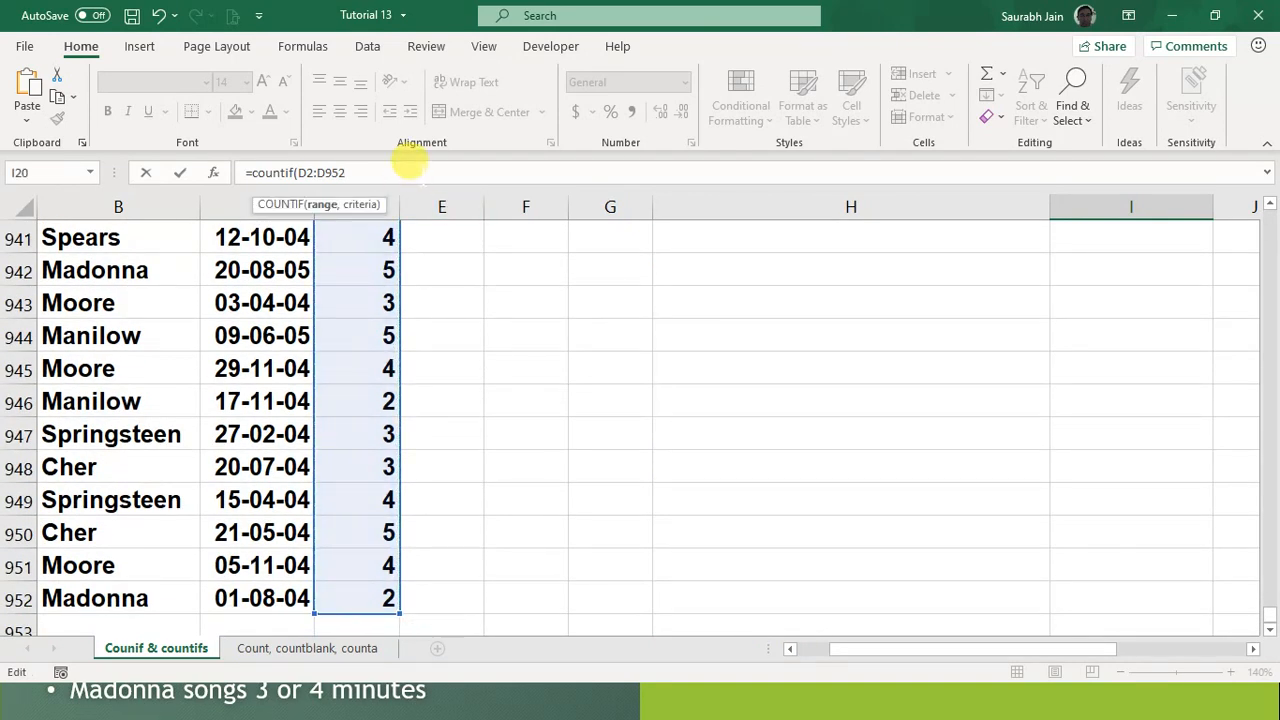
type("4)")
key("Return")
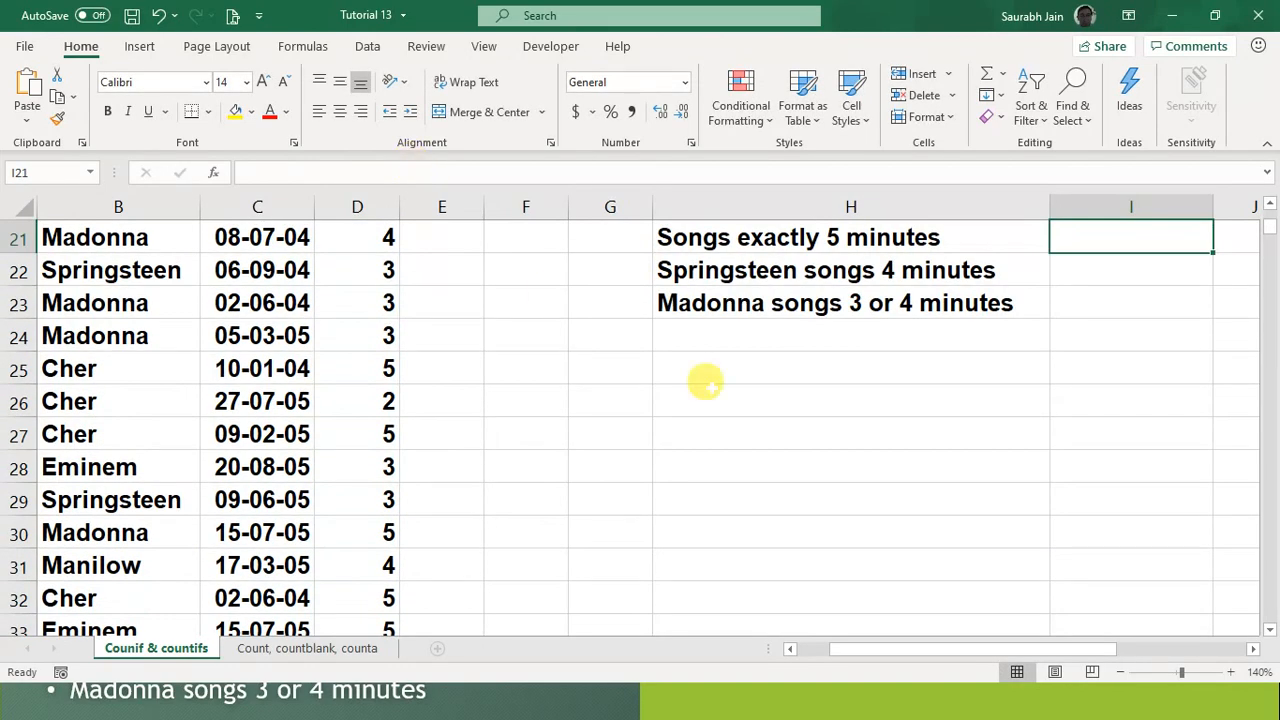
key("Up")
scroll(1103, 297, "up", 1)
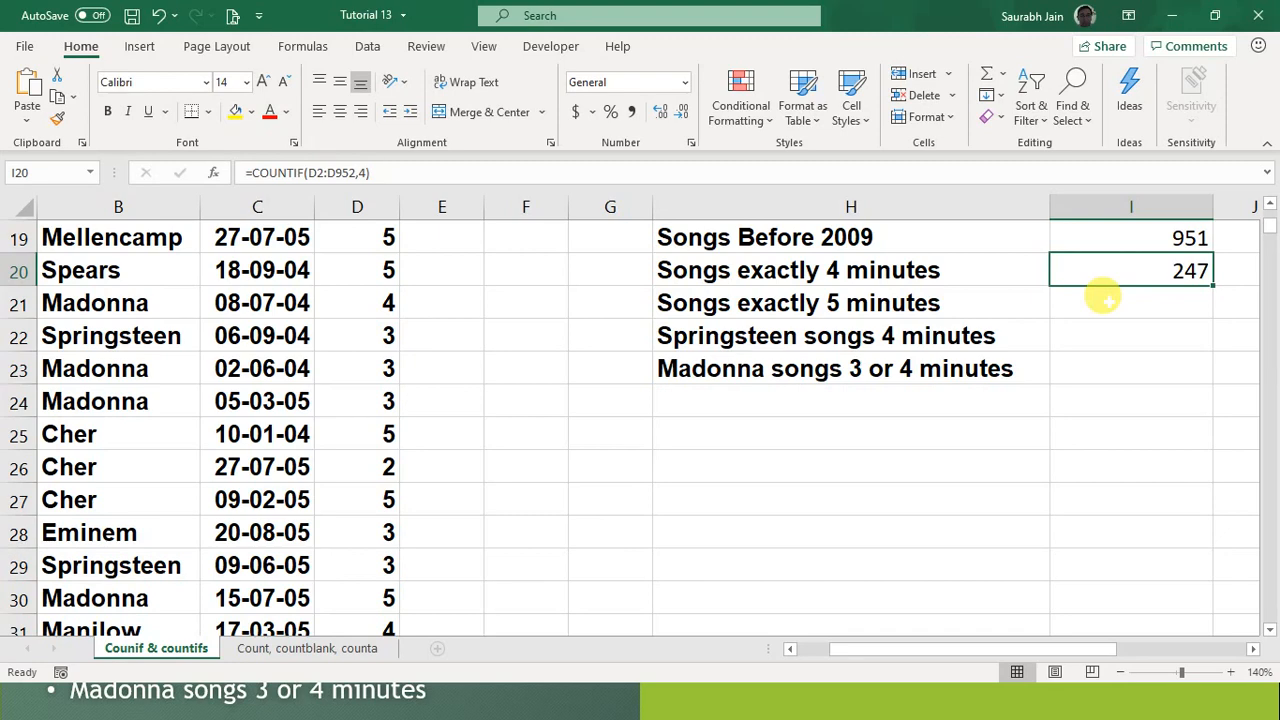
key("Down")
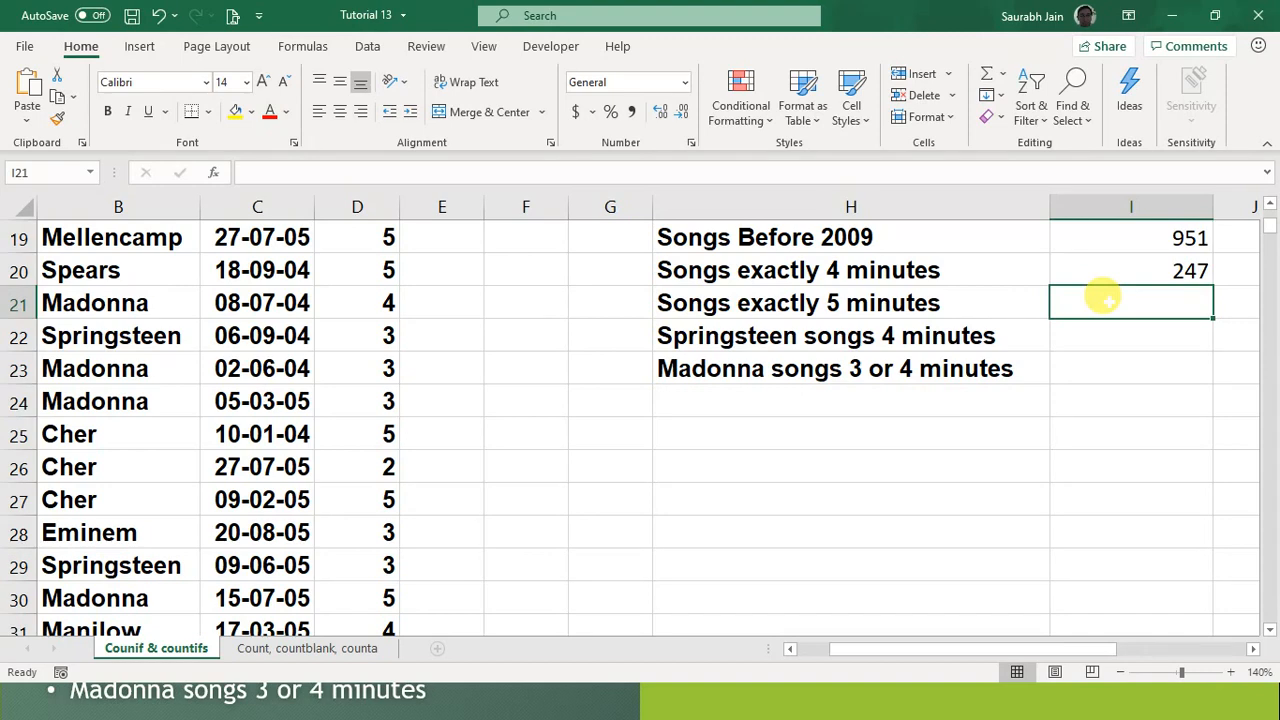
key("Up")
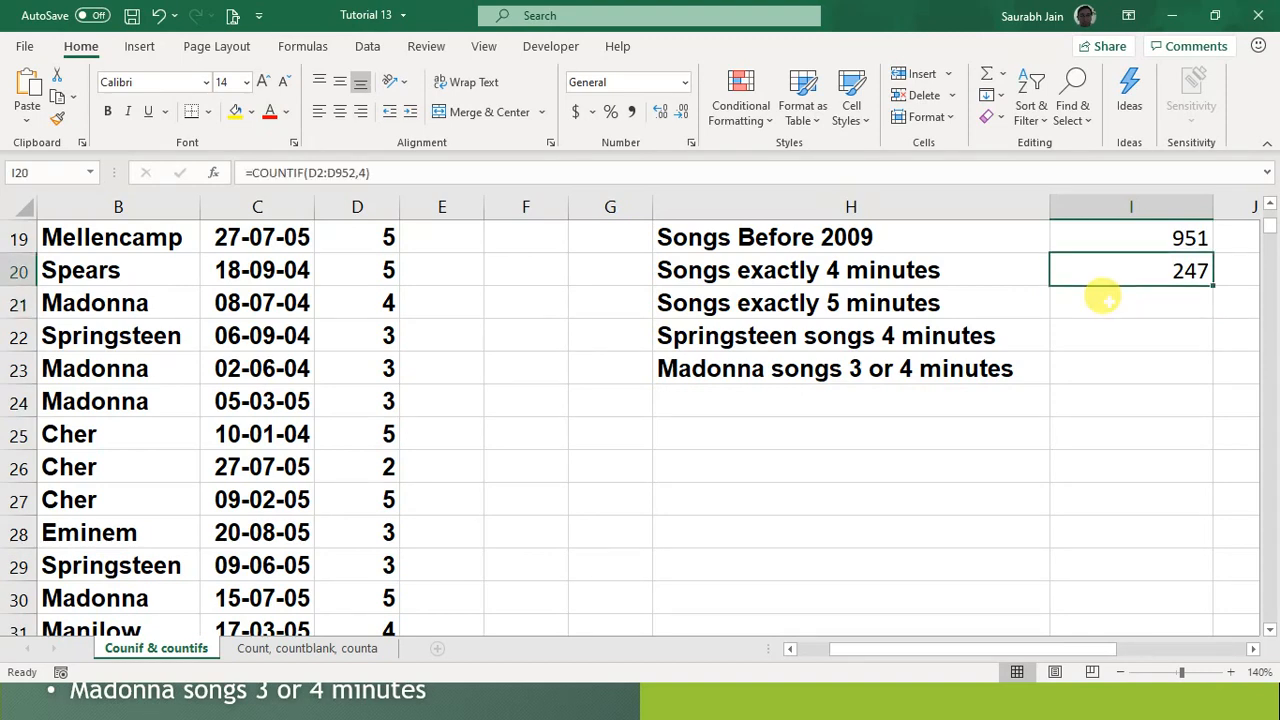
key("ctrl+c")
key("Down")
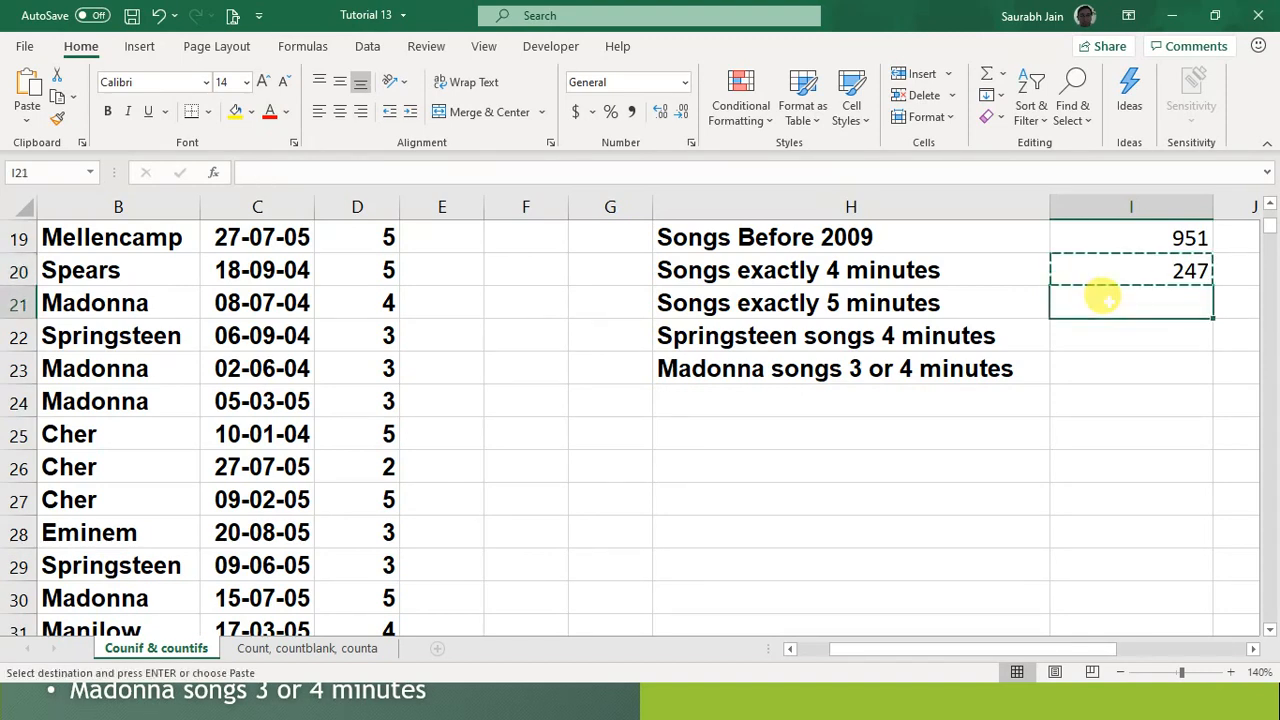
key("Escape")
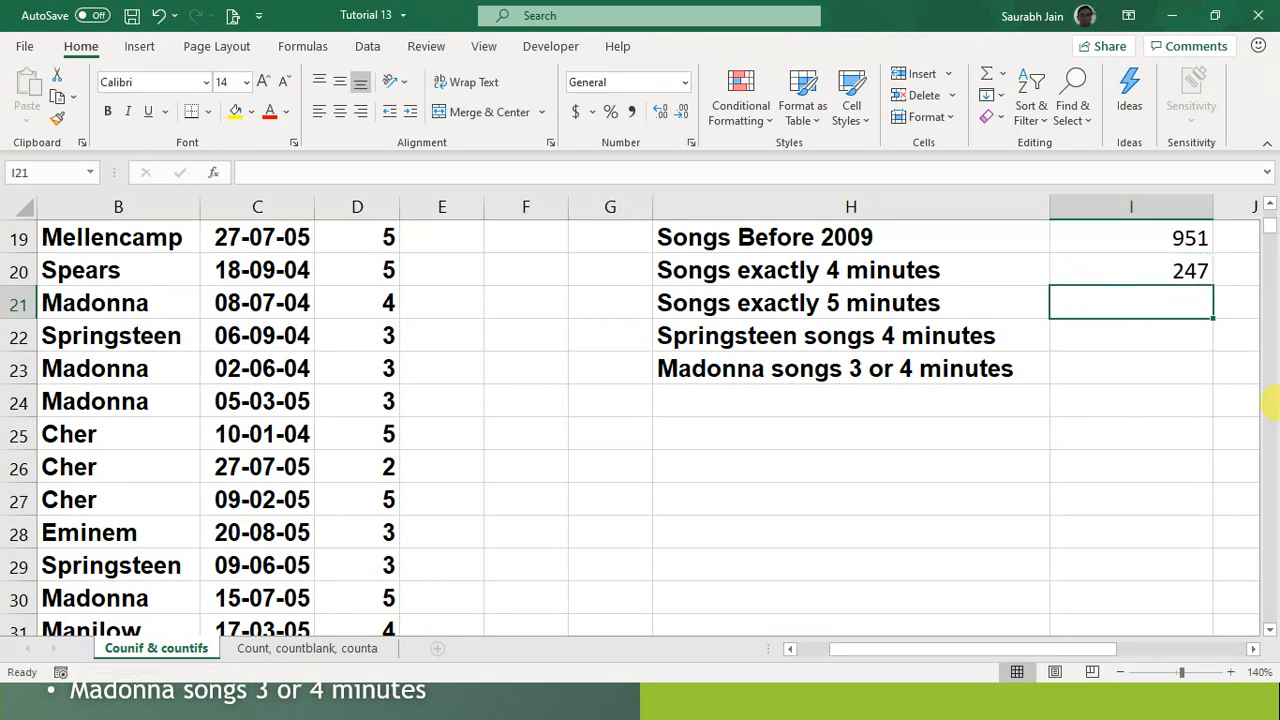
Step: Copy the formula text =COUNTIF(D2:D952,4) from I20 without altering the cell
left_click(1116, 258)
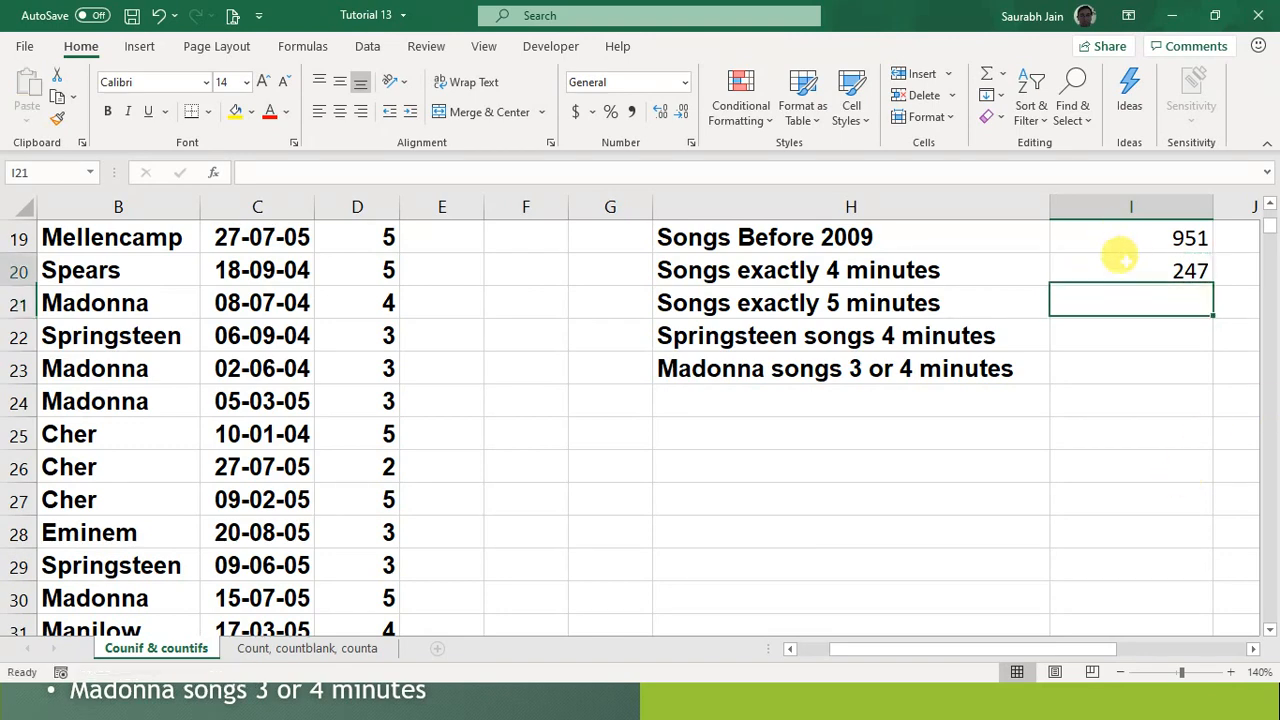
left_click_drag(380, 173, 228, 155)
key("ctrl+c")
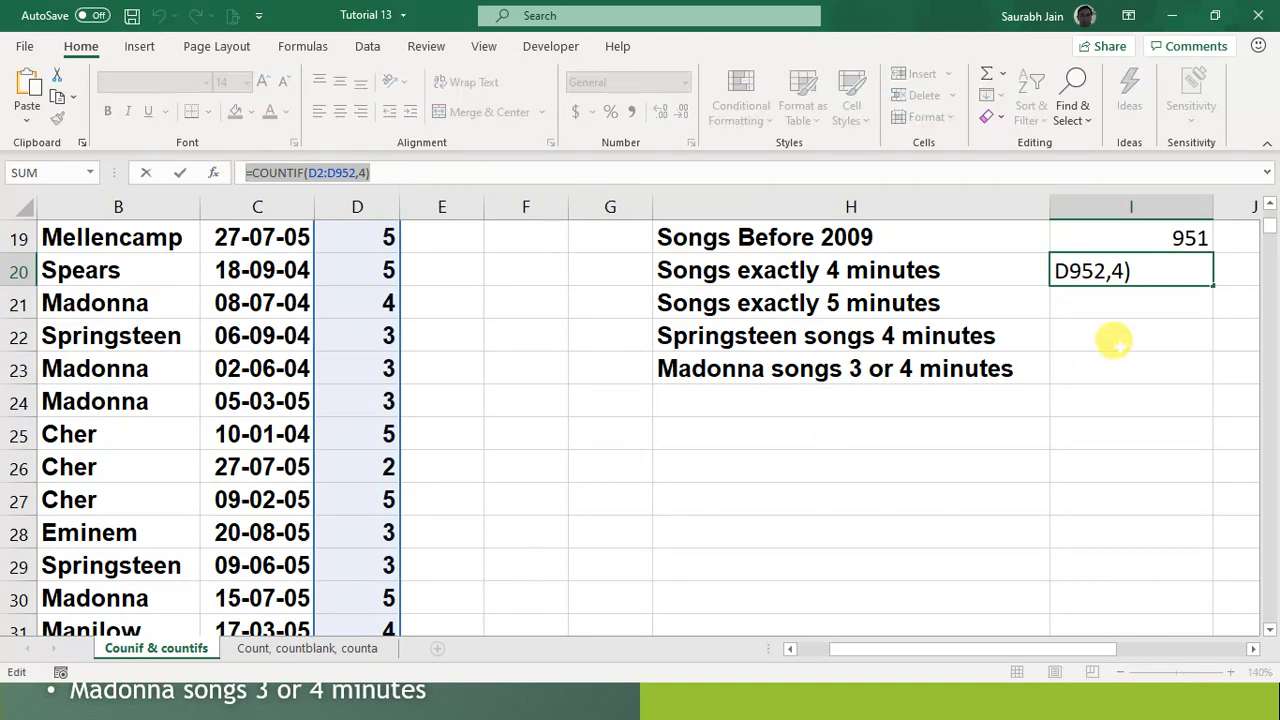
type("=")
left_click(1133, 305)
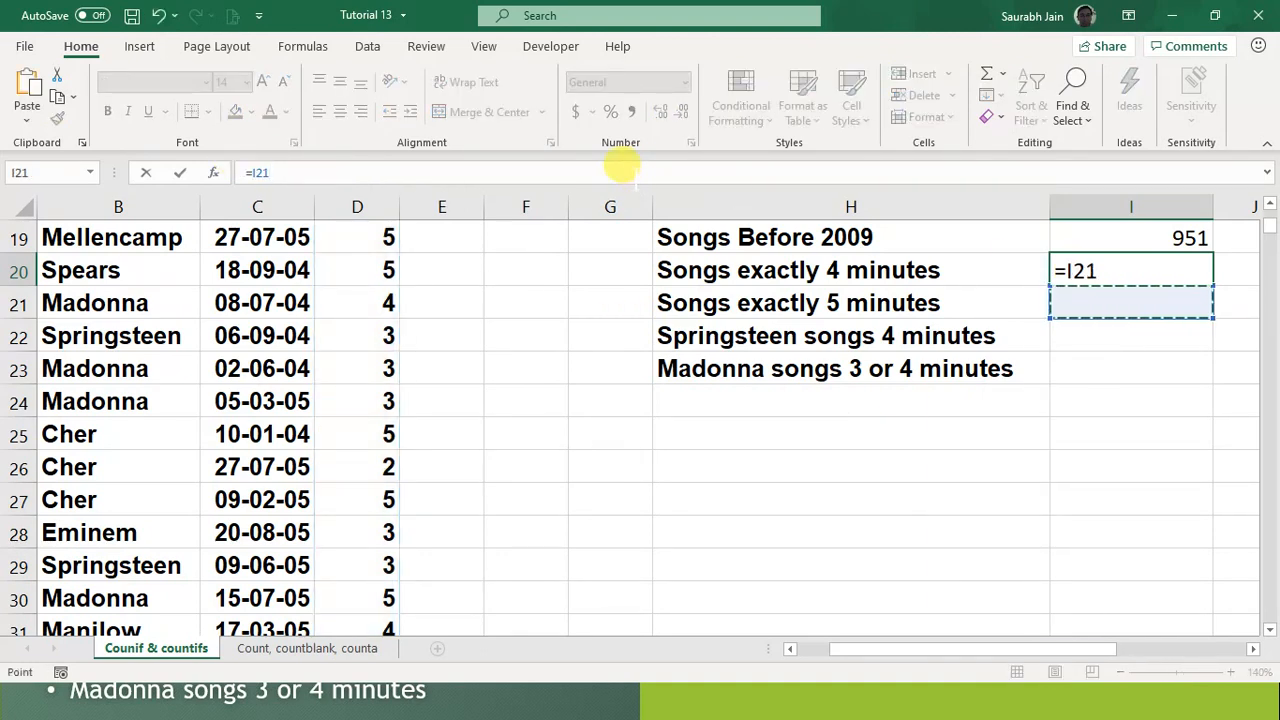
key("BackSpace")
key("BackSpace")
key("BackSpace")
key("BackSpace")
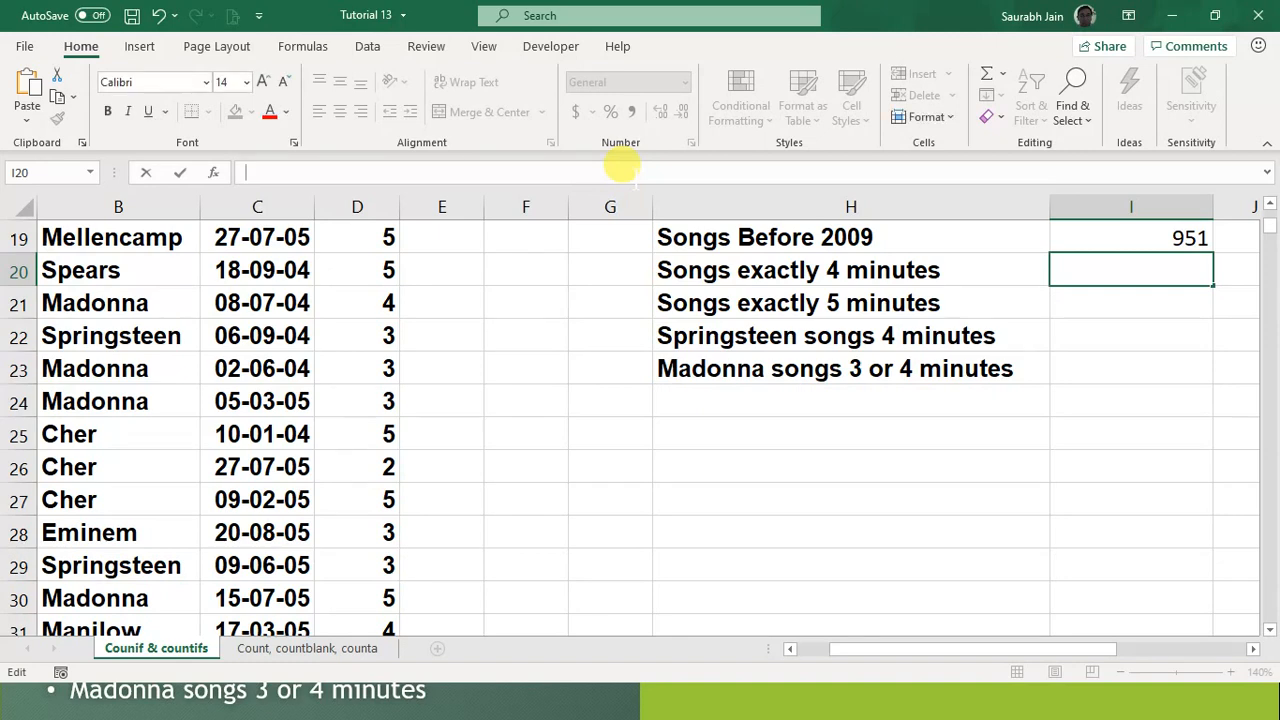
key("Escape")
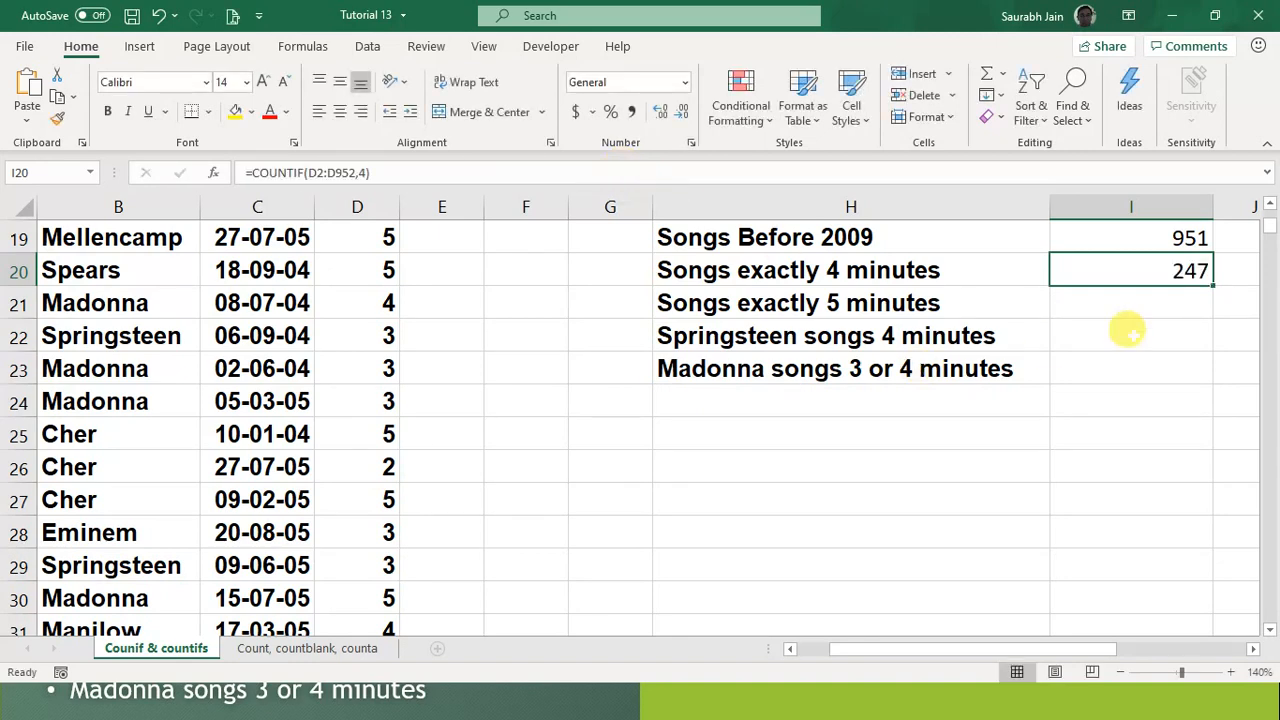
Step: Paste the copied formula text into I21 and change its criterion to 5, giving =COUNTIF(D2:D952,5)
left_click(1148, 307)
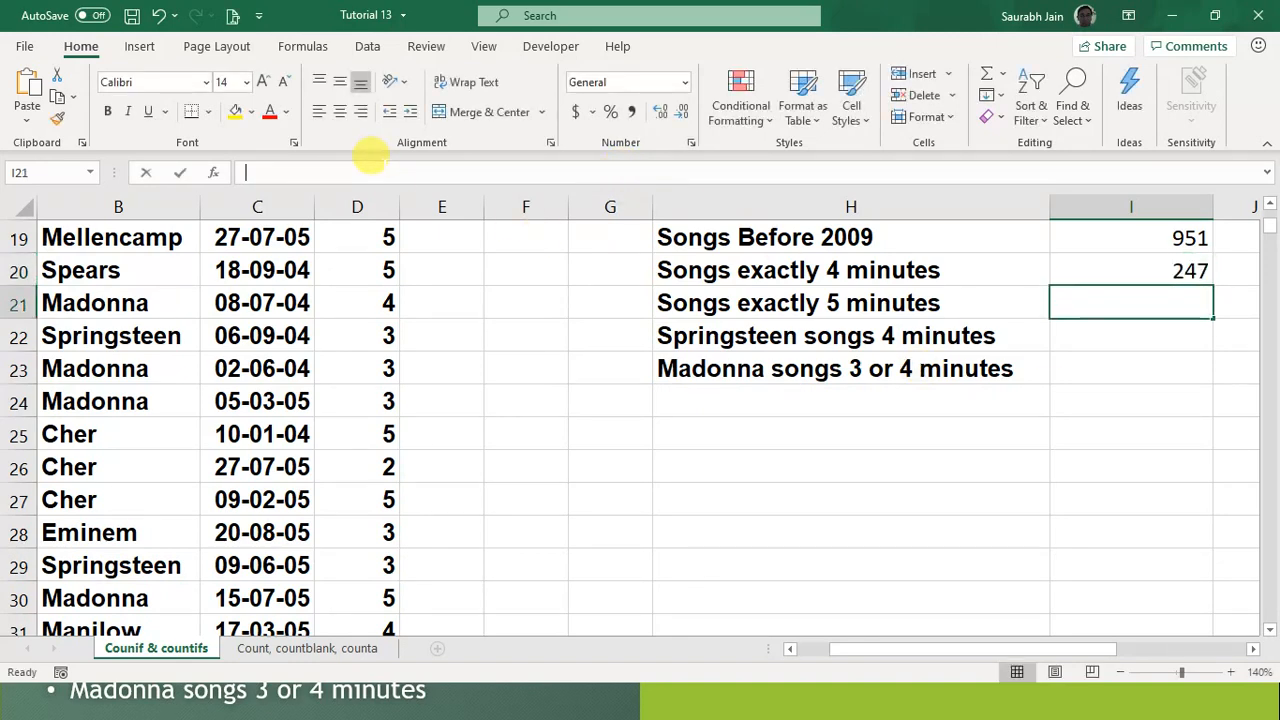
key("ctrl+apostrophe")
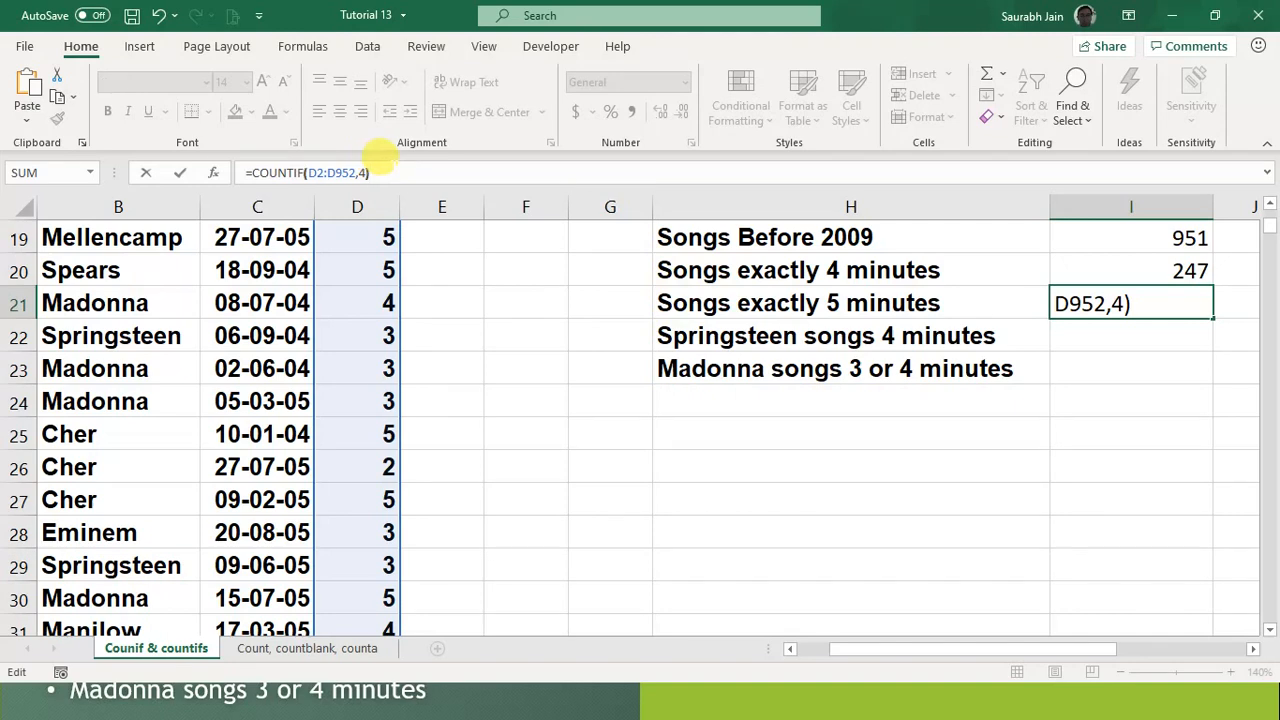
key("Left")
key("BackSpace")
type("5")
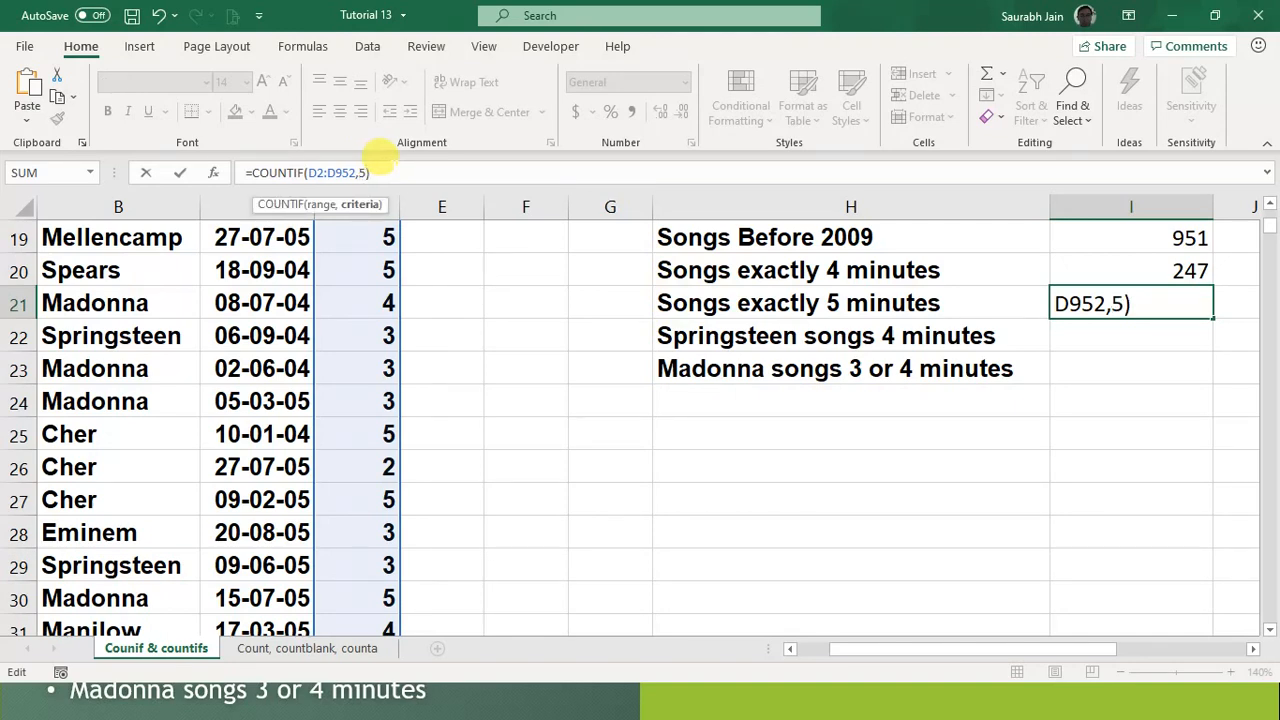
key("Return")
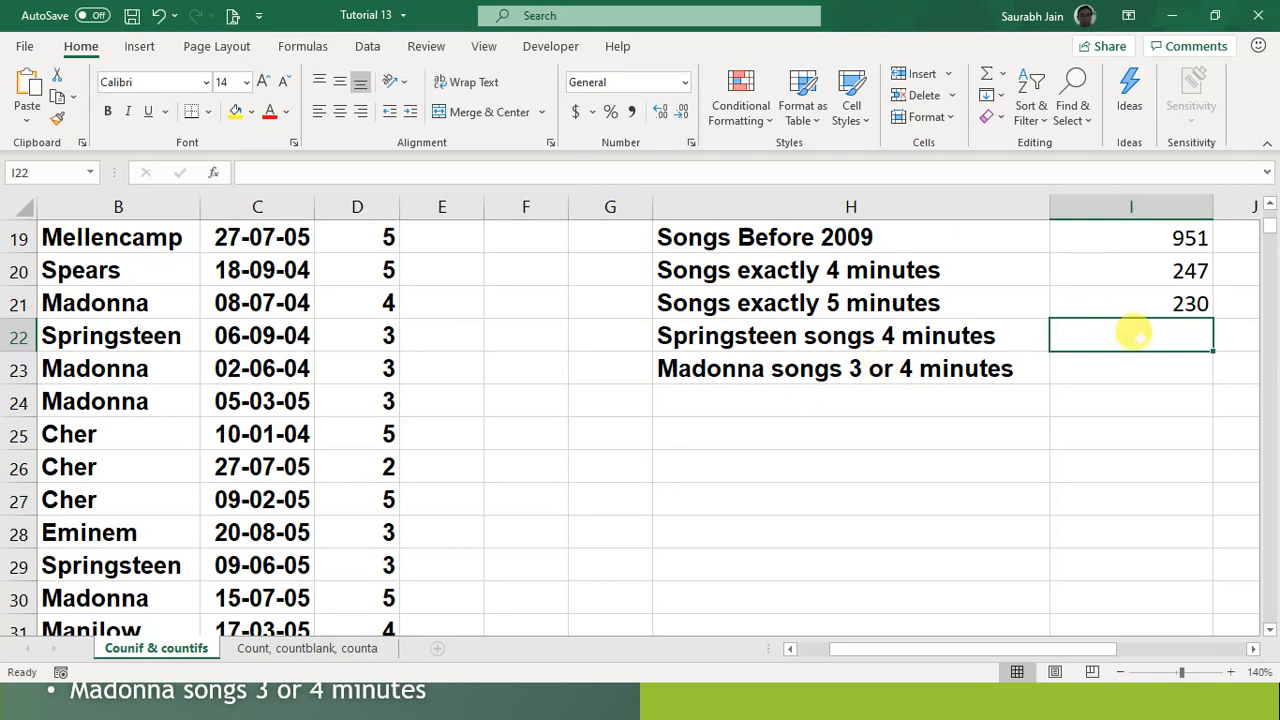
Step: Start the formula =countfs(B2:B952,"Springsteen", in I22 with the singer column as the first criteria range
type("=co")
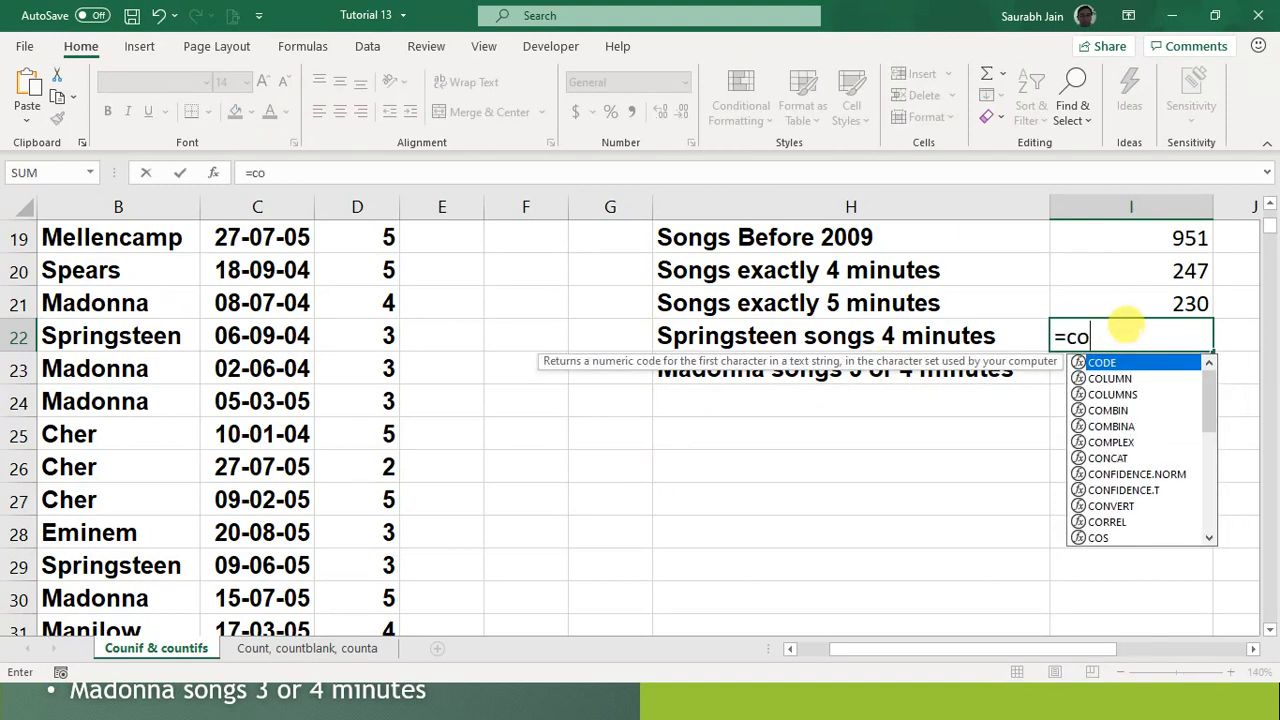
type("untf")
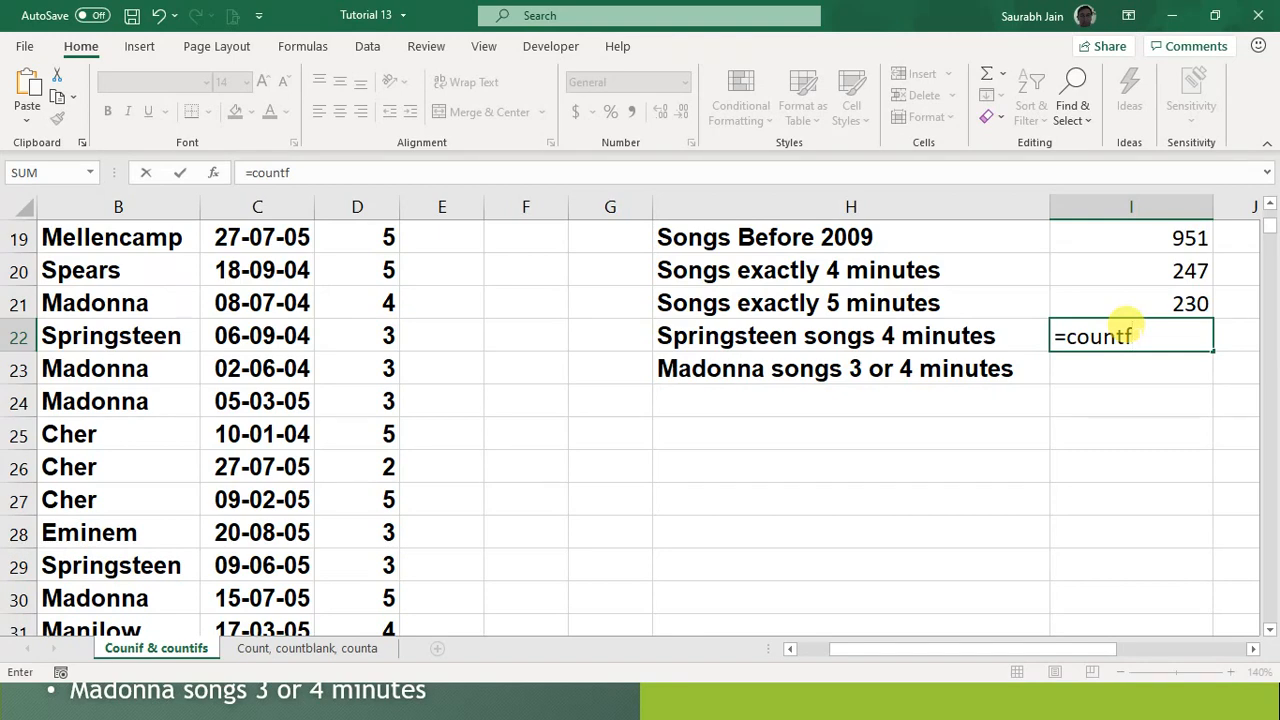
type("s(")
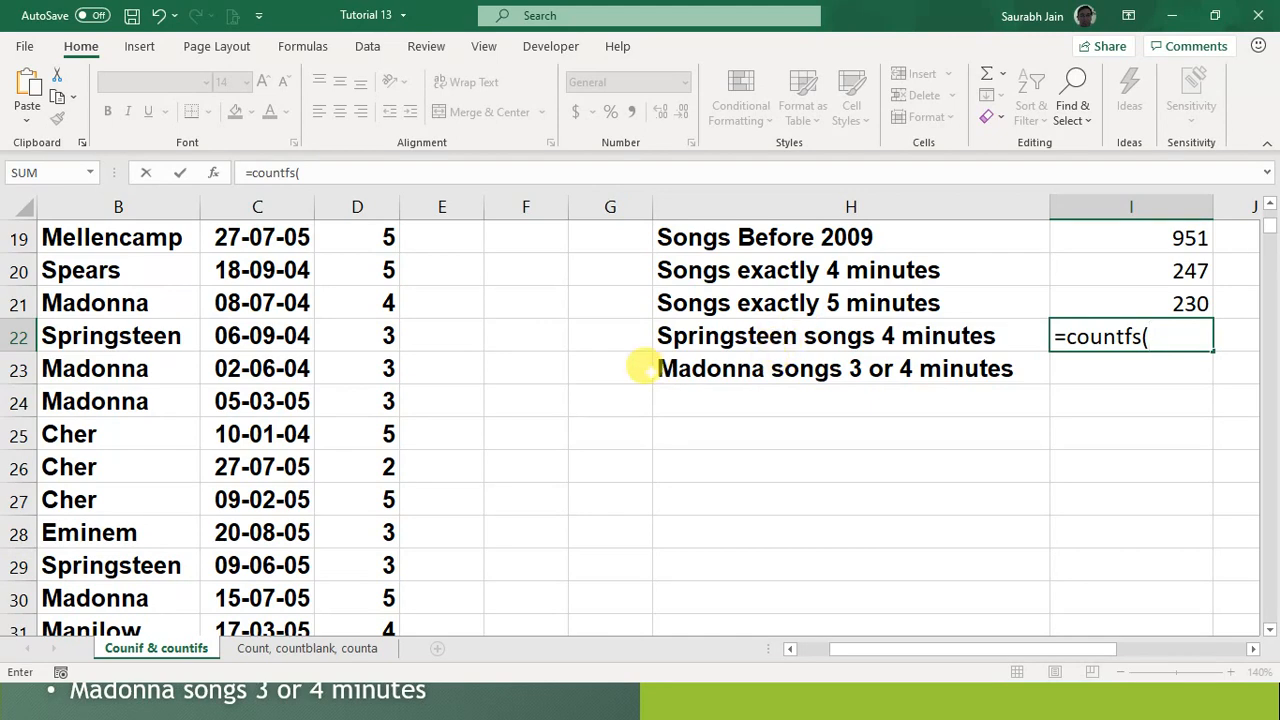
scroll(340, 378, "up", 6)
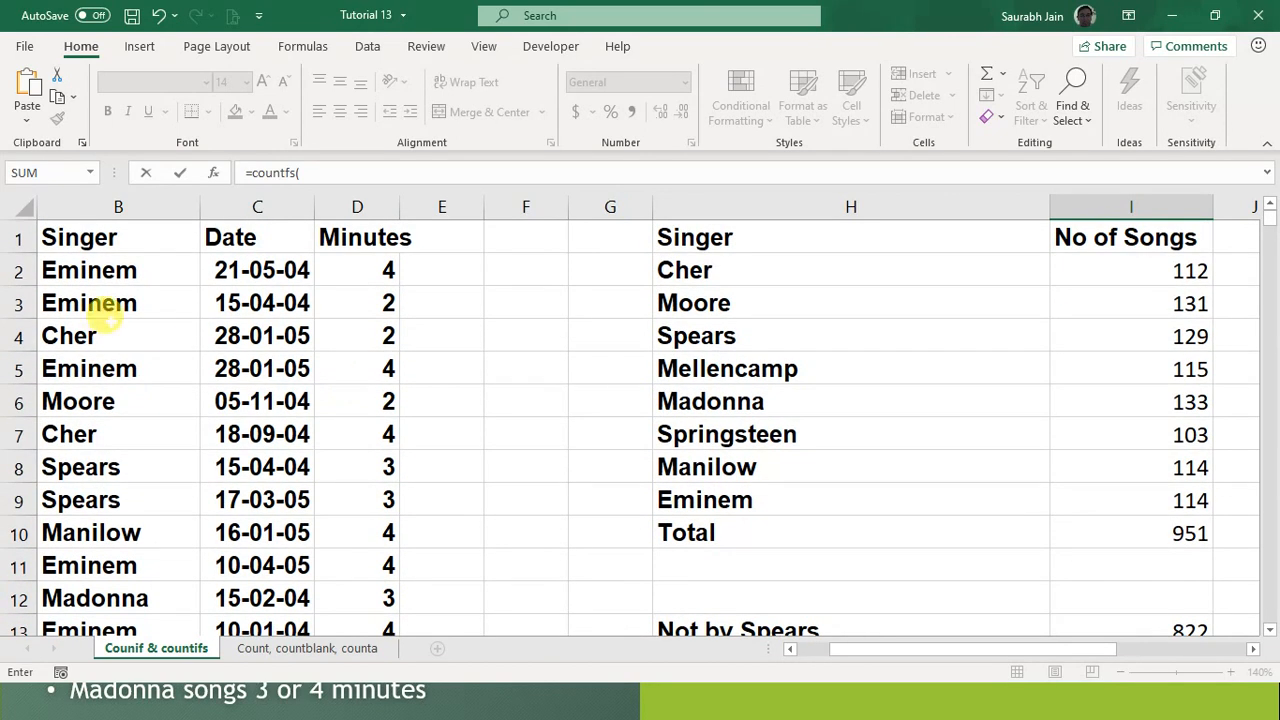
left_click(108, 270)
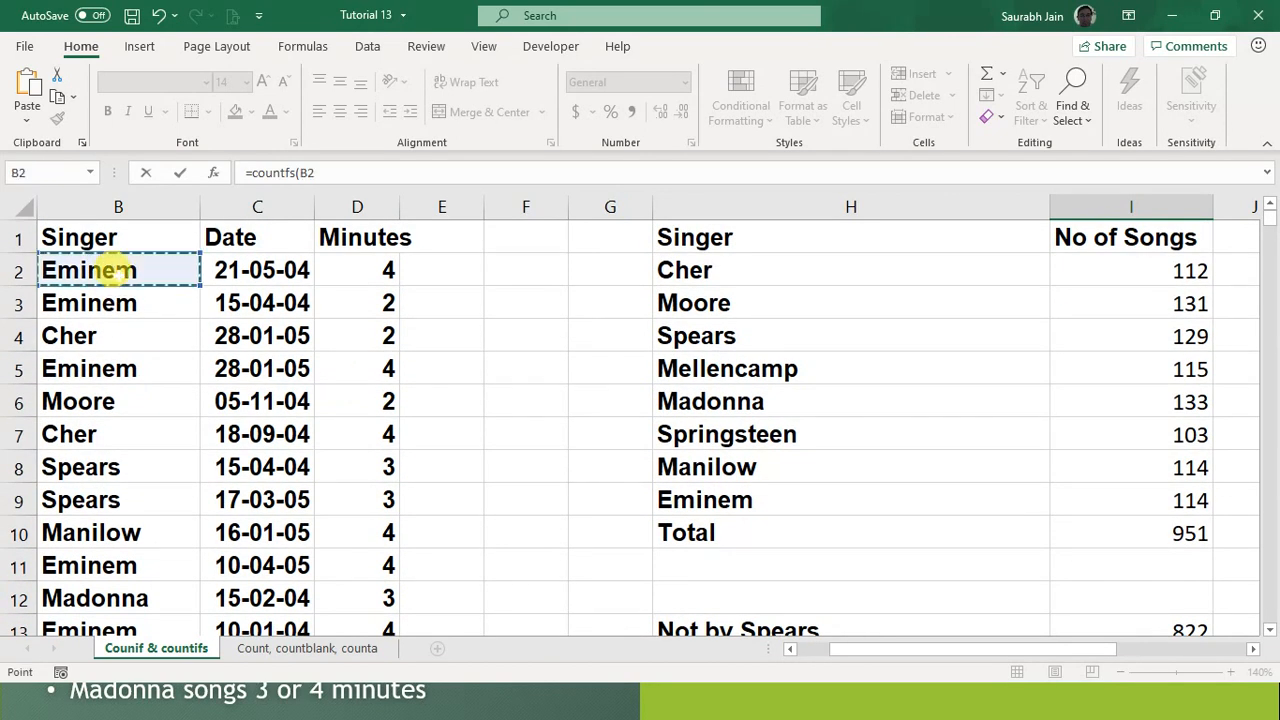
key("ctrl+shift+Down")
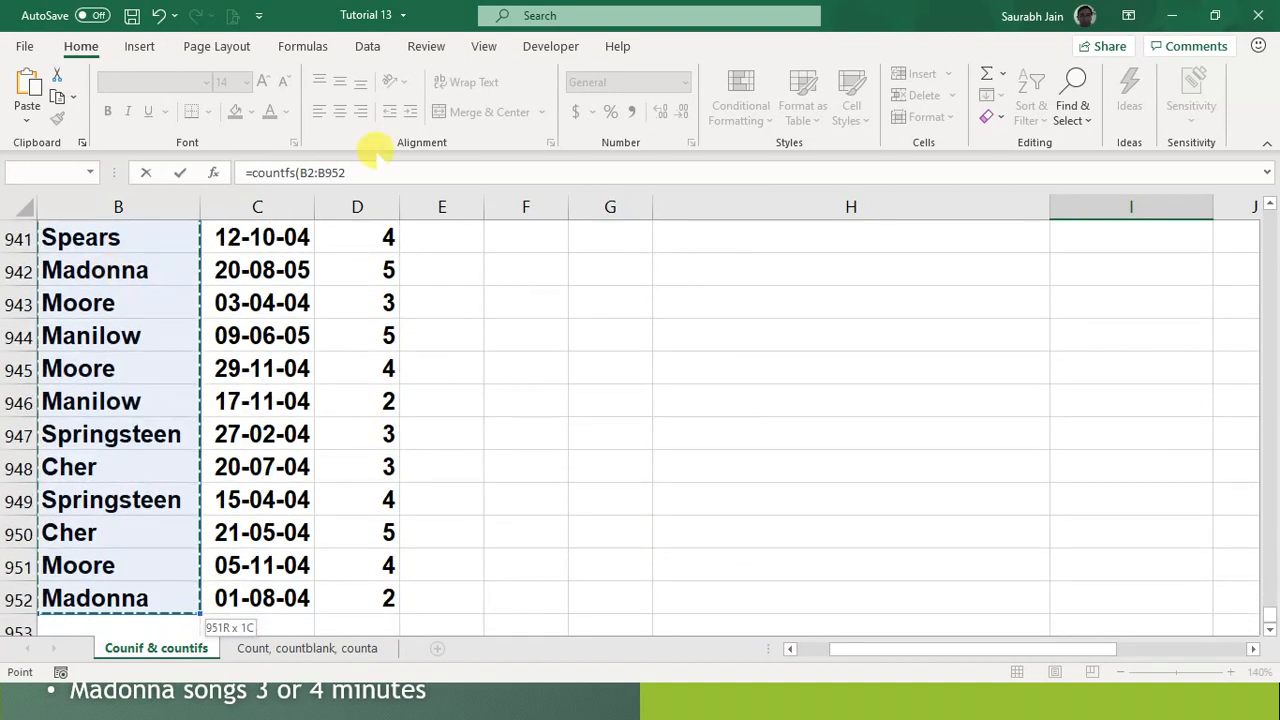
key("F2")
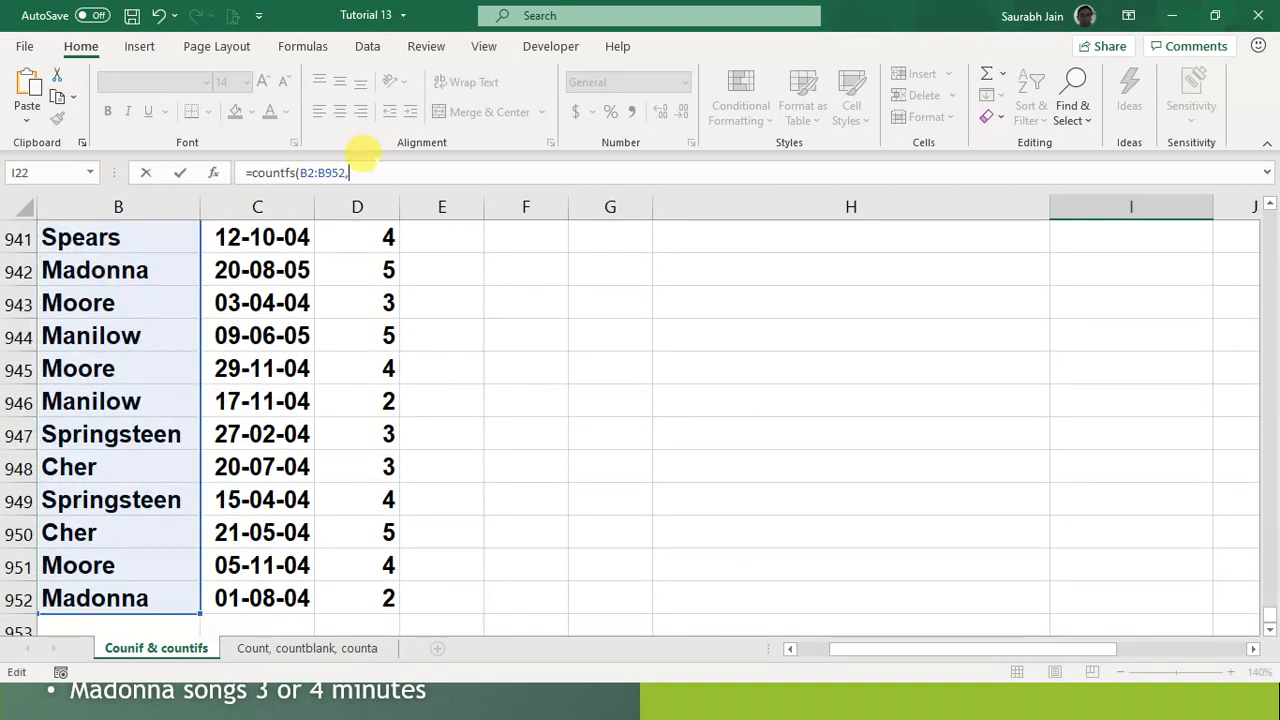
type(",\"Springsteen\",")
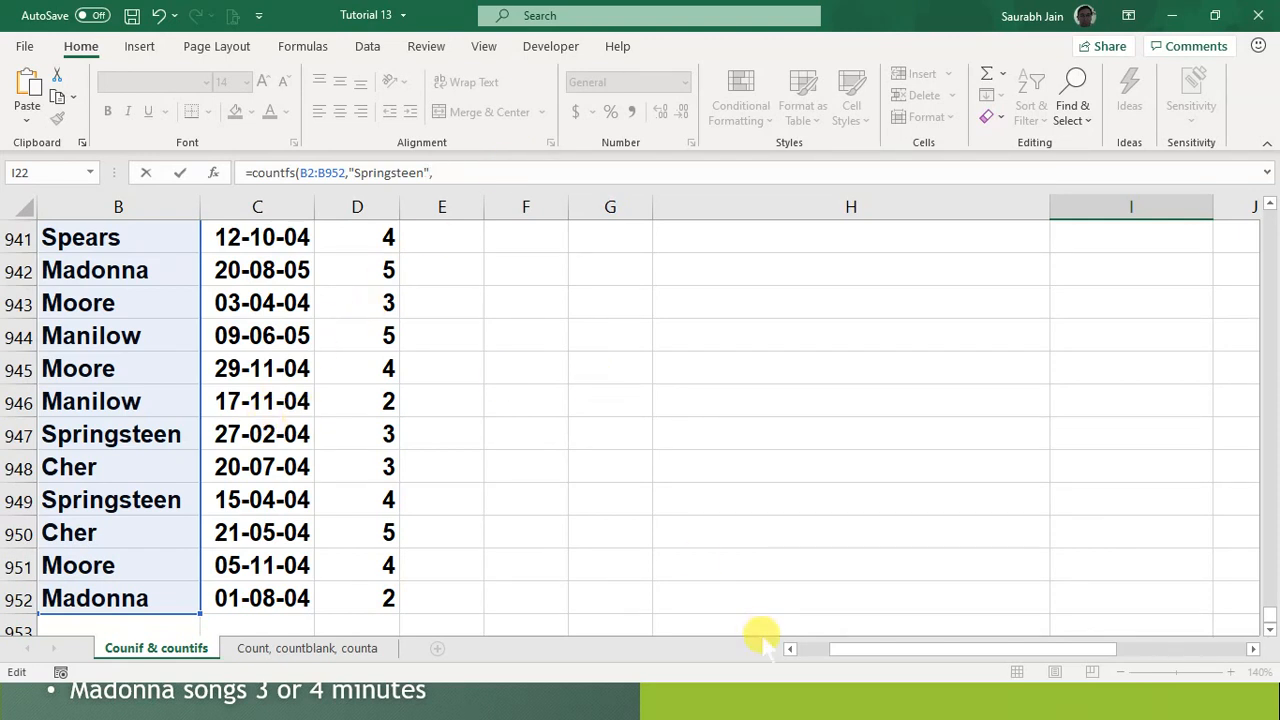
Step: Add the minutes range D2:D952 with criterion 4 to the I22 formula and enter it
left_click_drag(965, 650, 1030, 652)
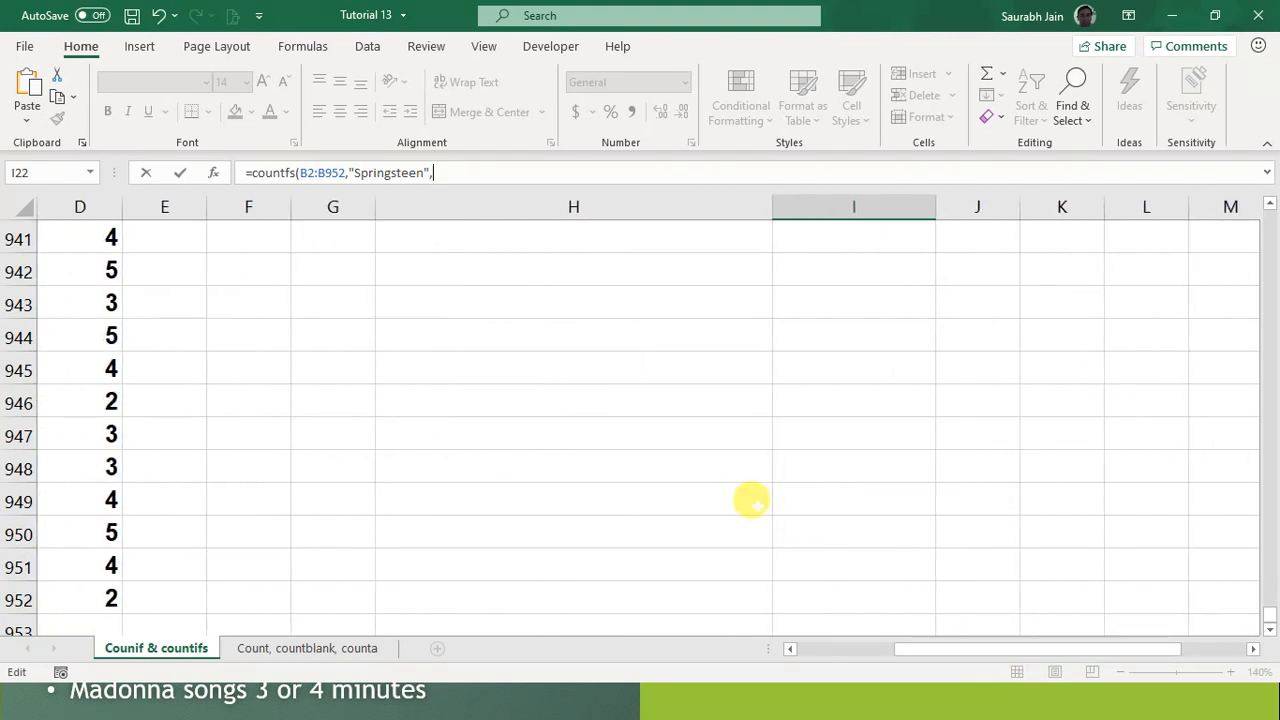
scroll(751, 500, "up", 20)
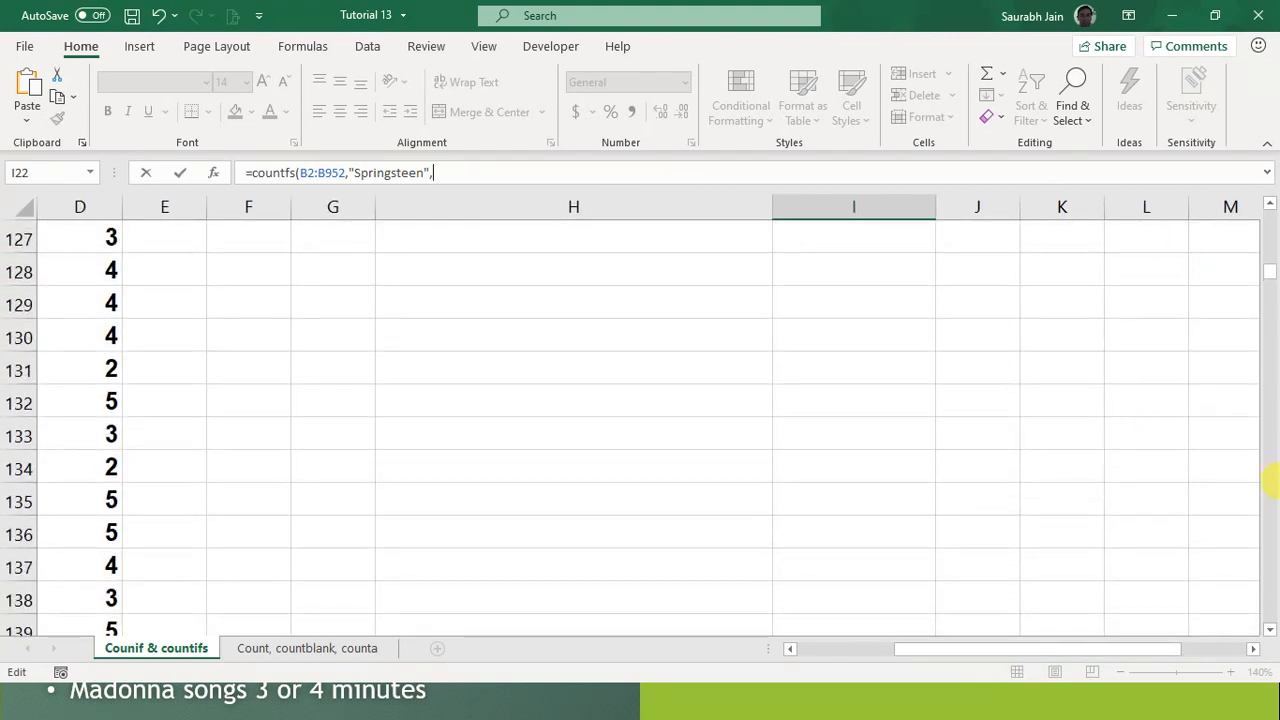
left_click_drag(1266, 277, 1268, 230)
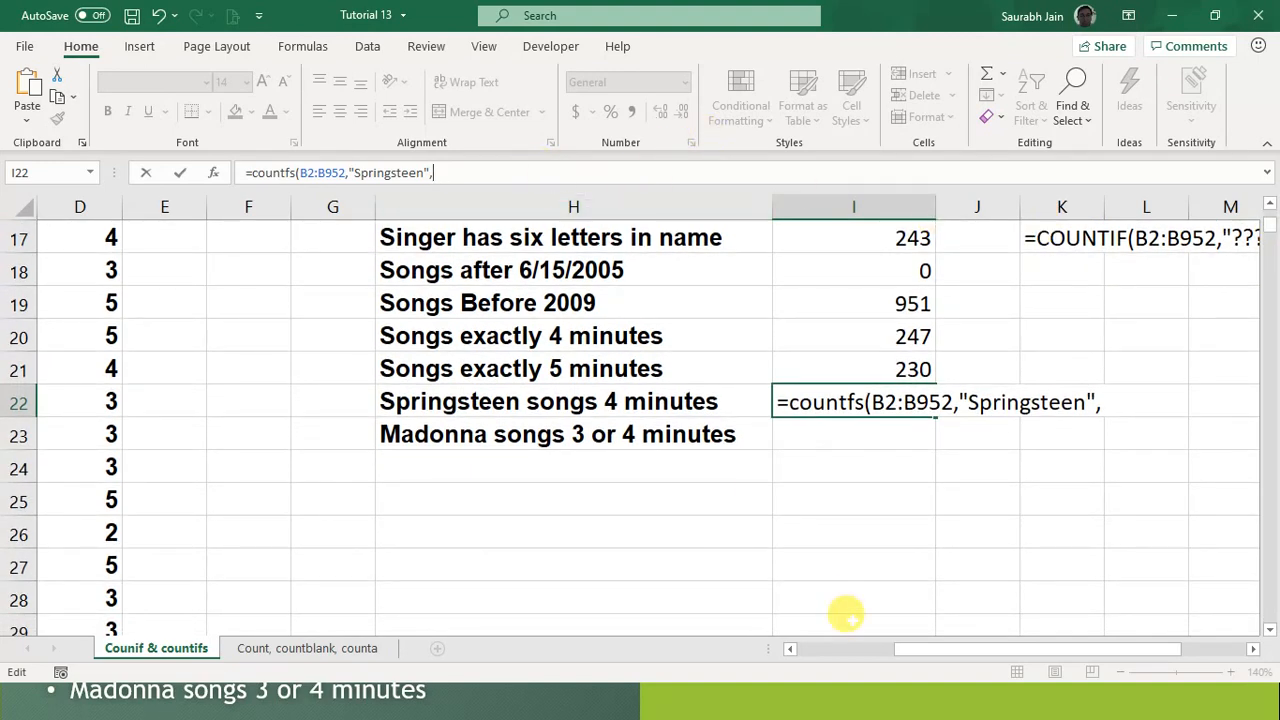
left_click_drag(1000, 648, 960, 647)
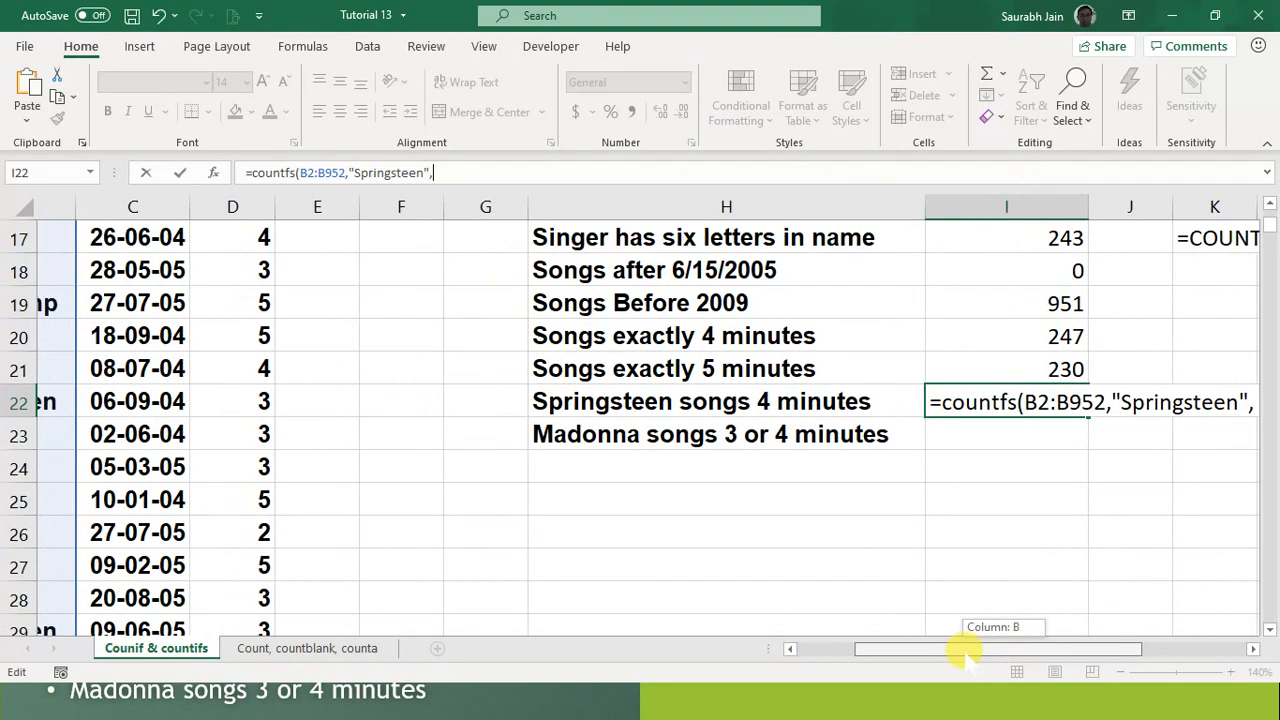
scroll(195, 430, "up", 5)
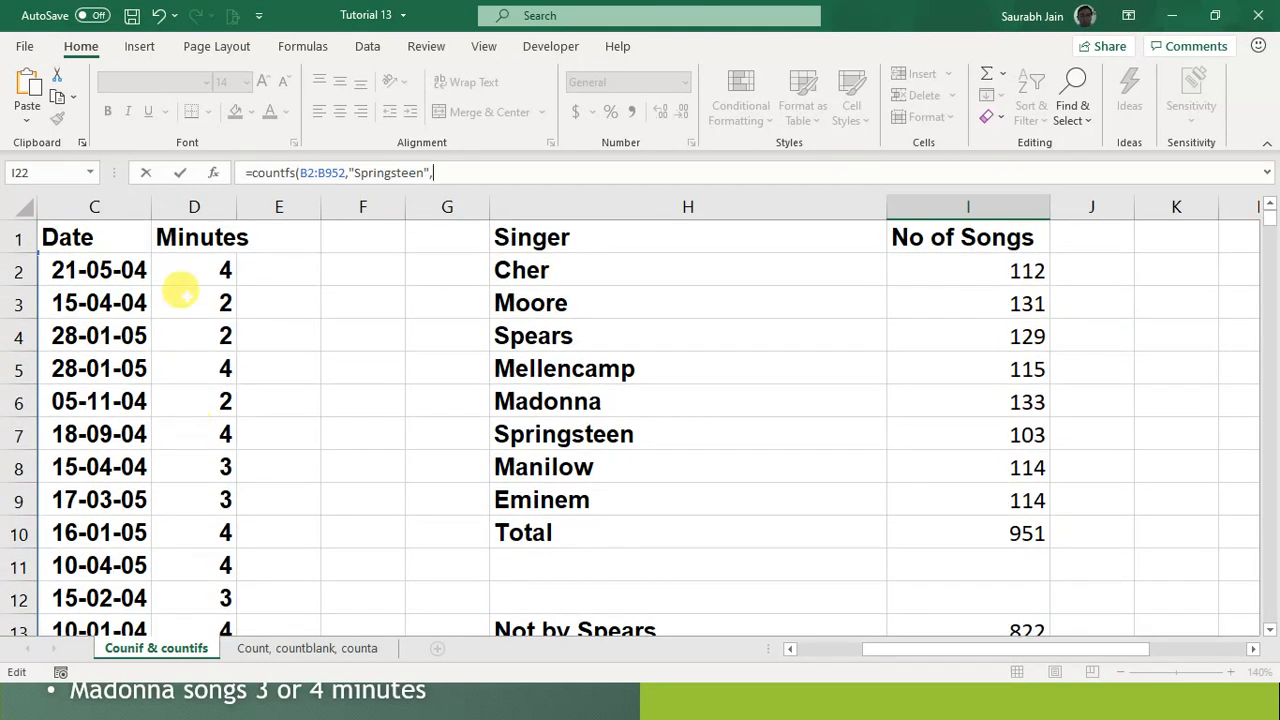
left_click(200, 270)
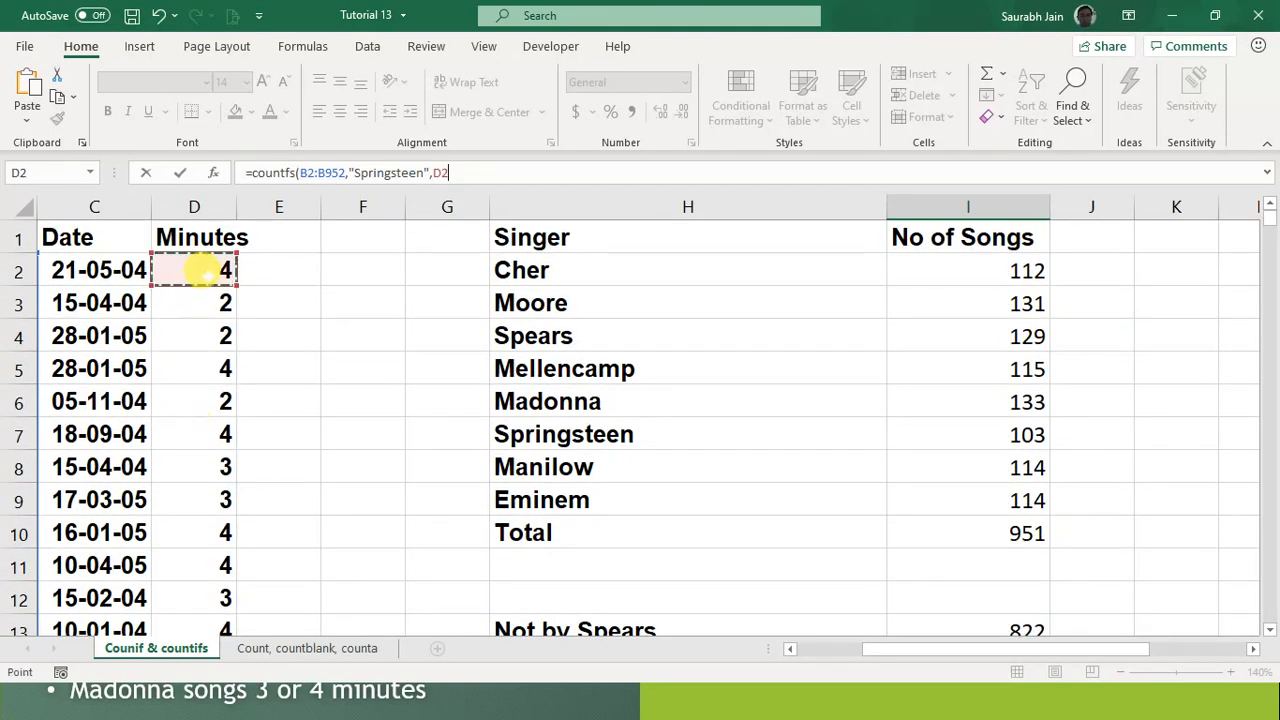
key("ctrl+shift+Down")
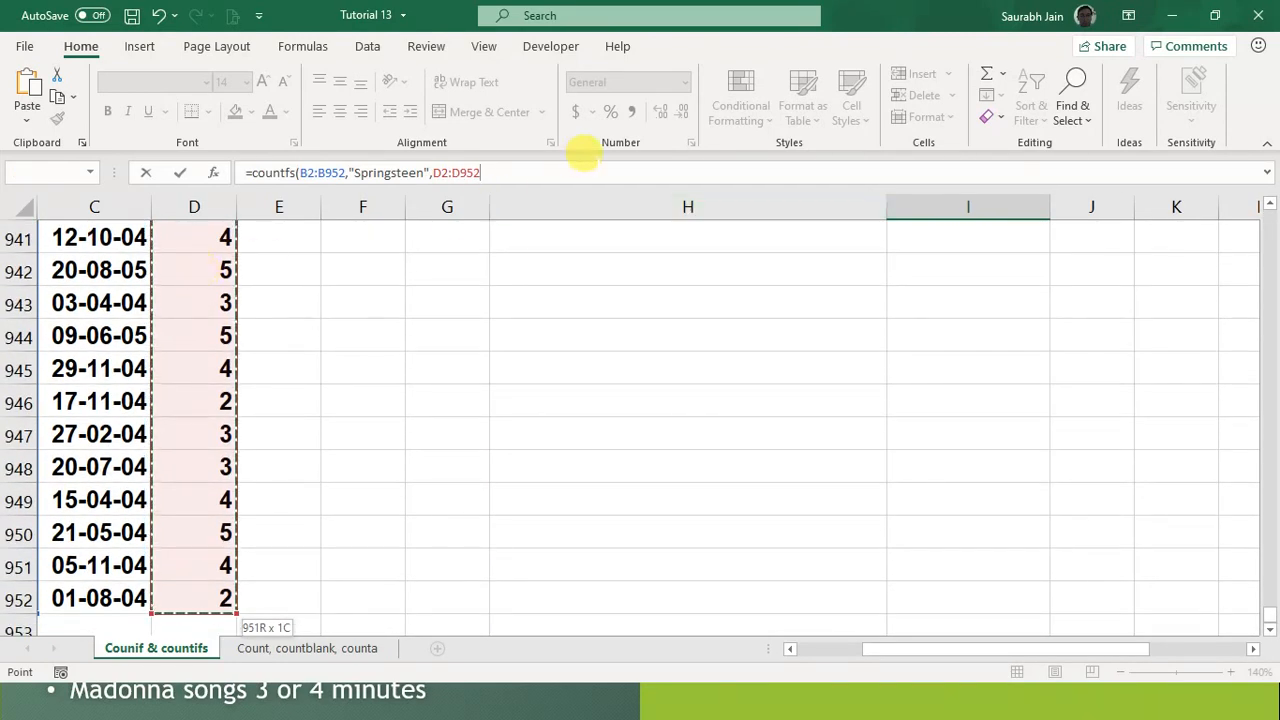
left_click(571, 167)
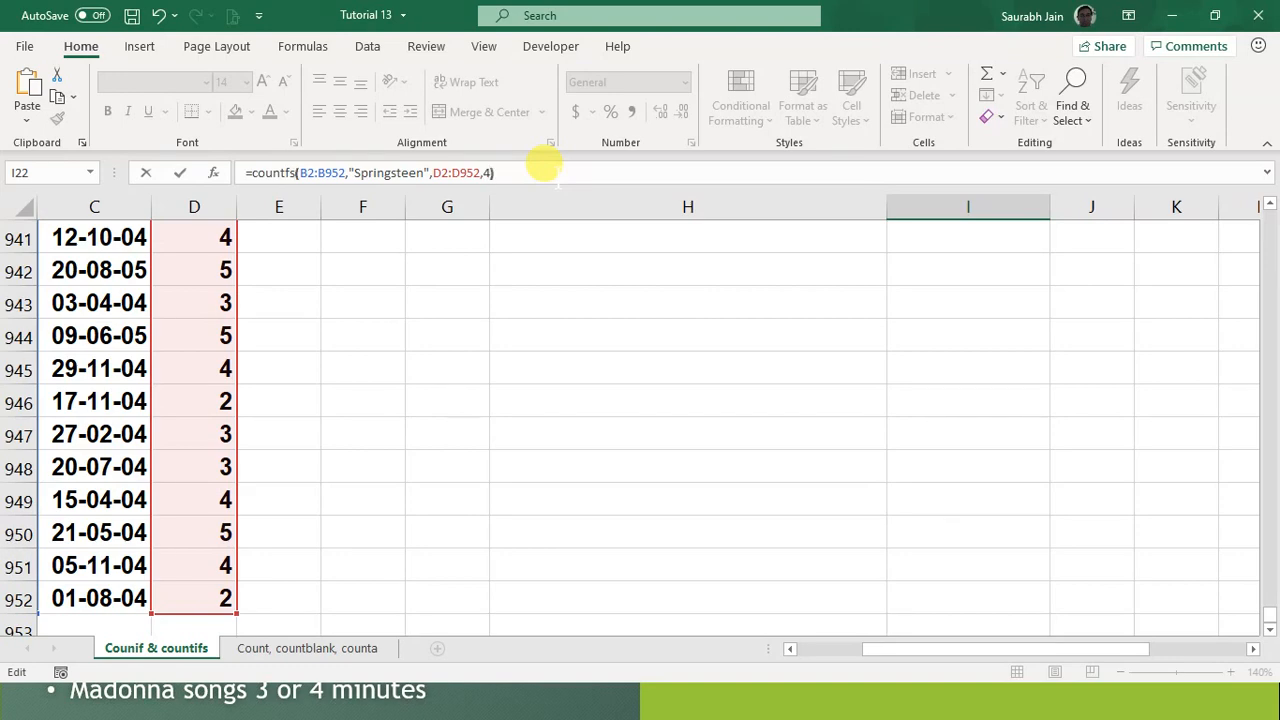
key("Return")
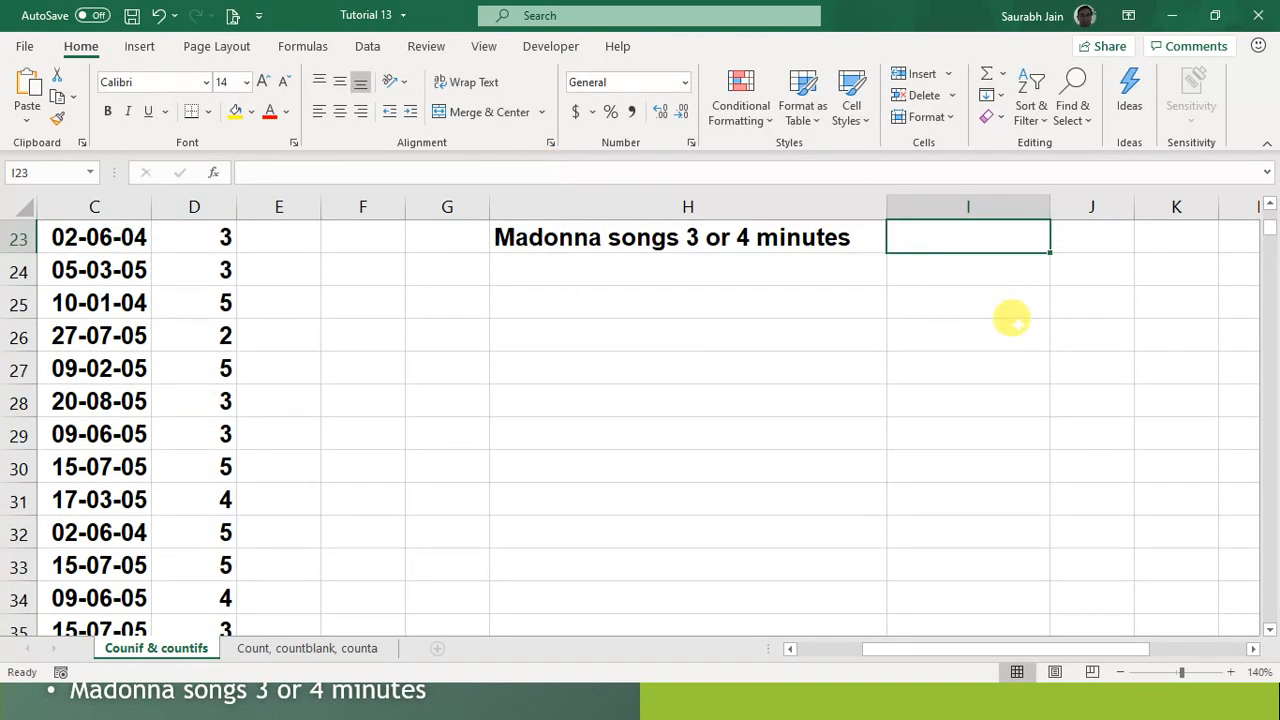
Step: Try the I22 formula with the minutes criterion as quoted text, "4"
key("Up")
key("Up")
key("Up")
key("Down")
key("Down")
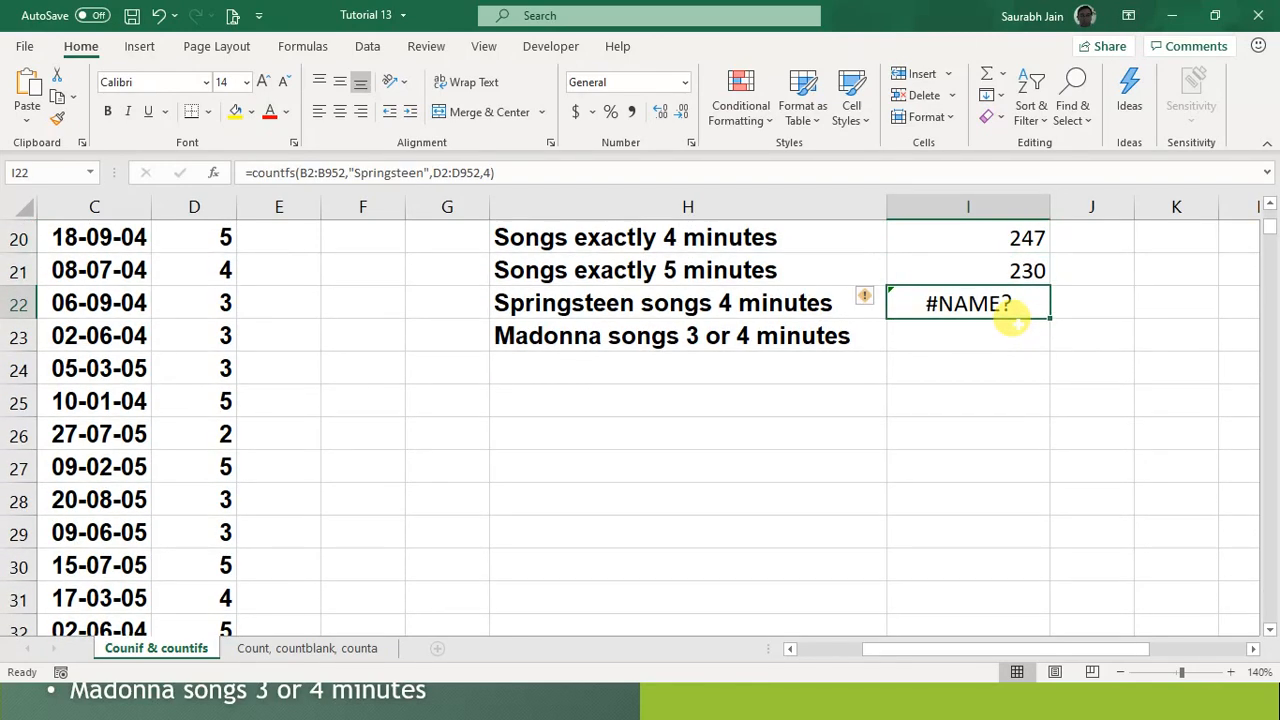
left_click(557, 168)
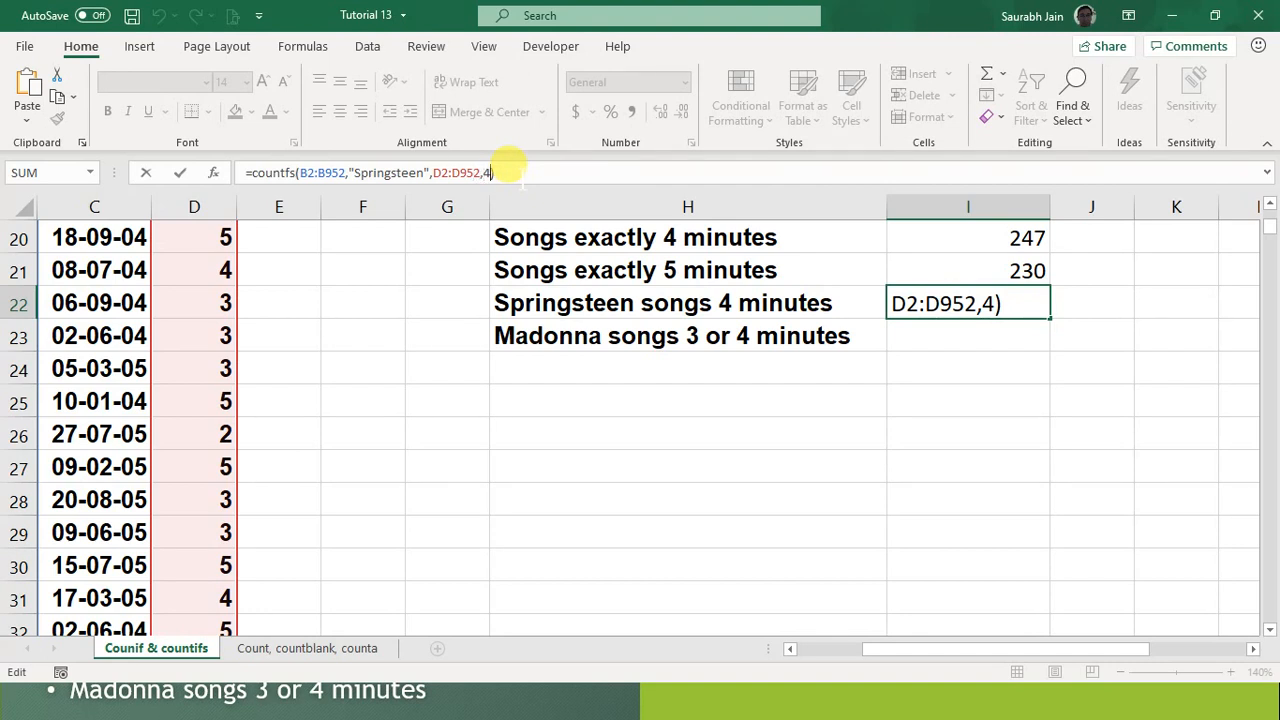
key("BackSpace")
type("\"4\"")
key("Return")
left_click(966, 306)
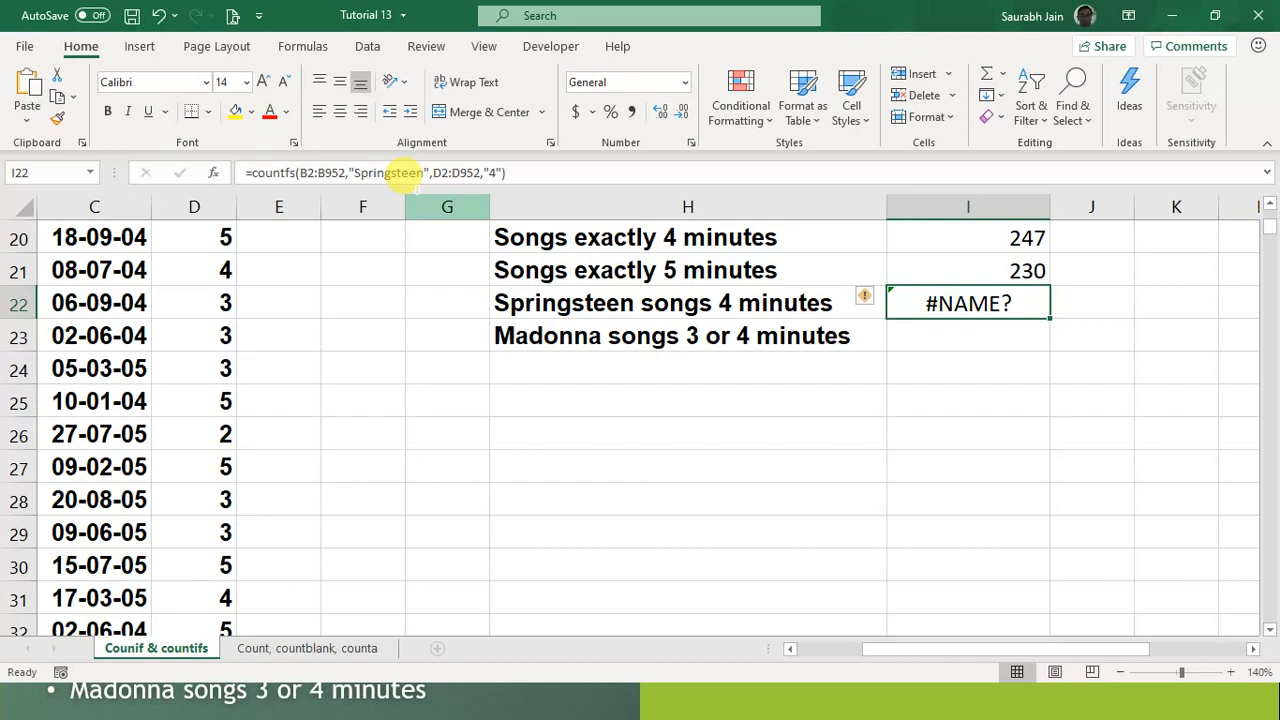
Step: Remove the quotes around the 4 in the I22 formula, re-enter it, and clear the cell
left_click(551, 166)
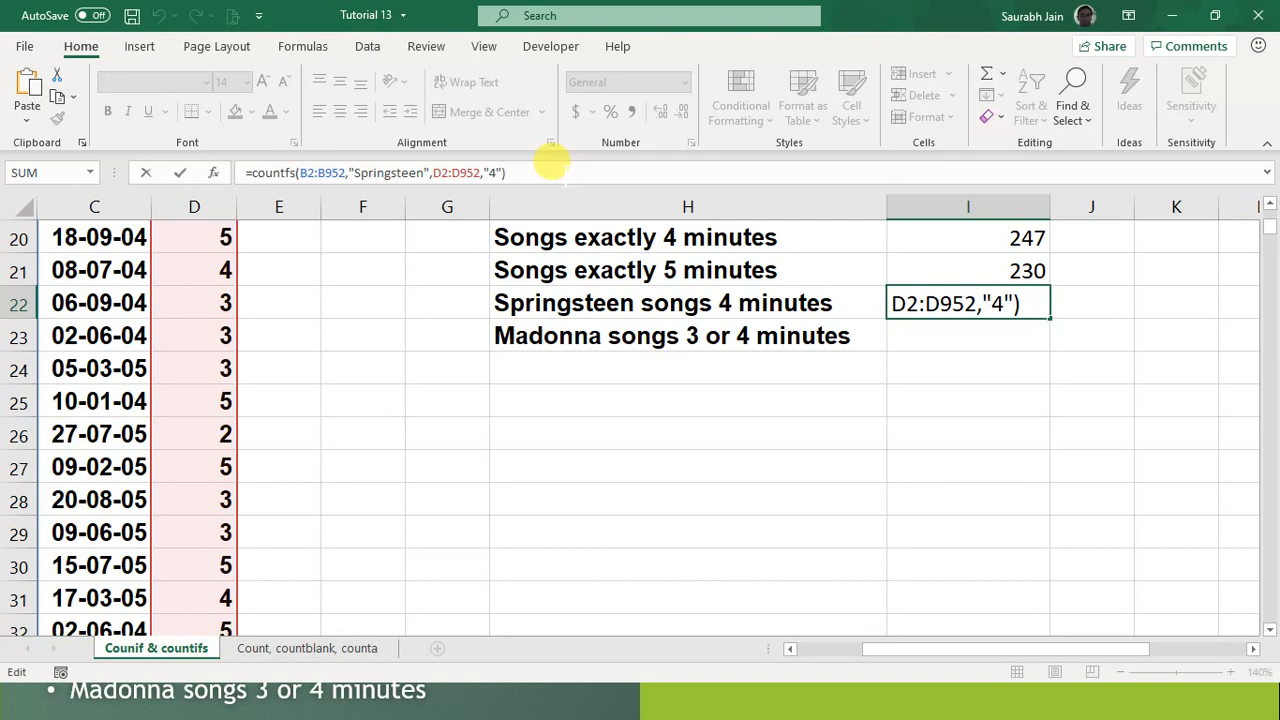
key("Left")
key("Left")
key("BackSpace")
key("Left")
key("BackSpace")
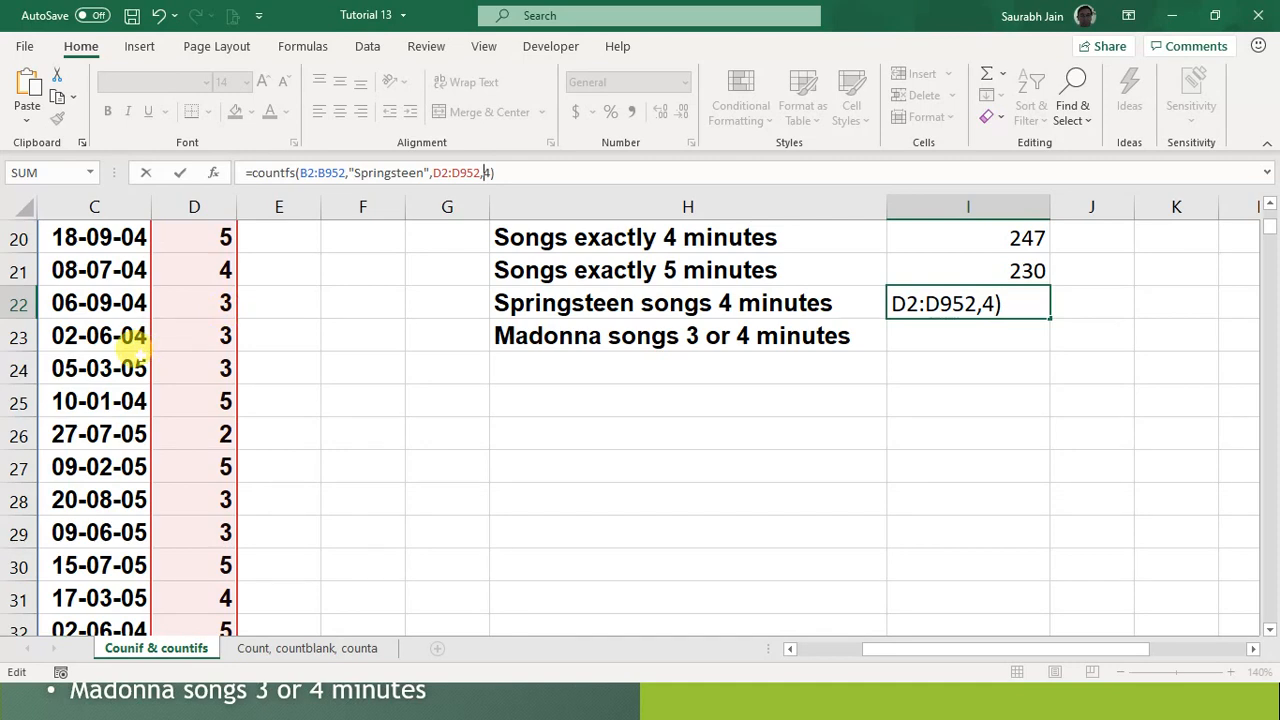
scroll(133, 345, "up", 6)
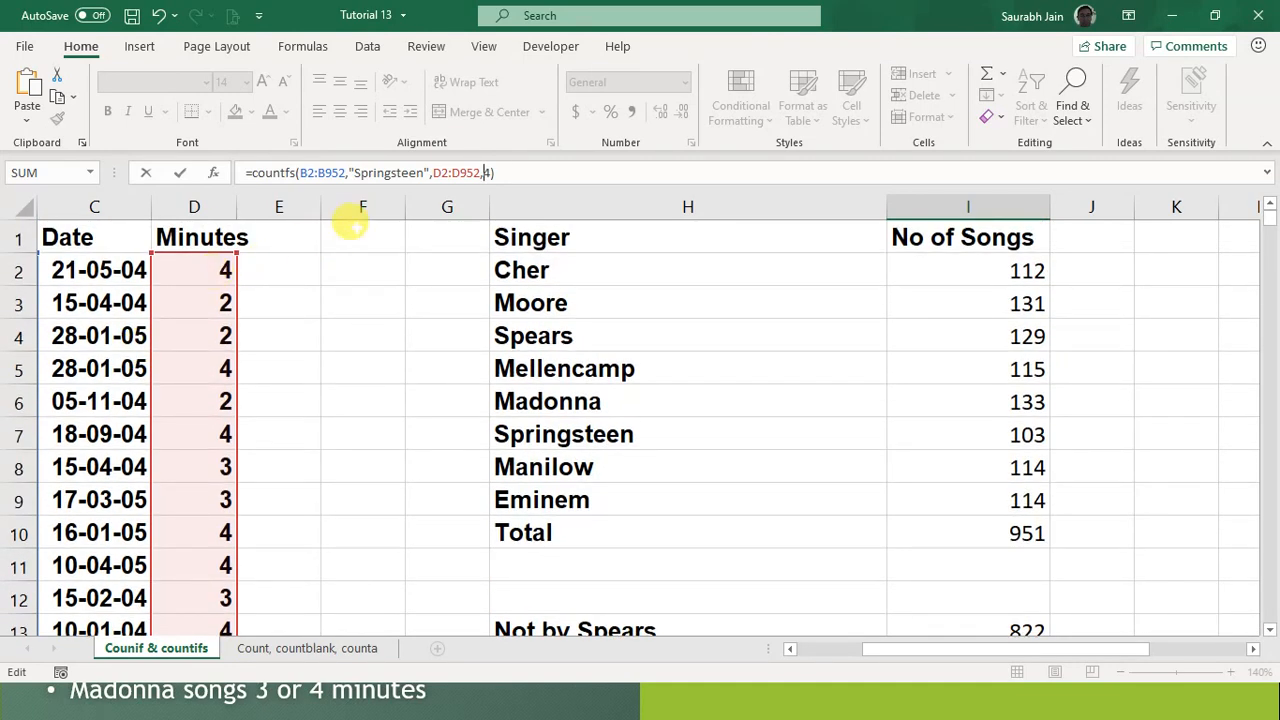
key("Return")
key("Return")
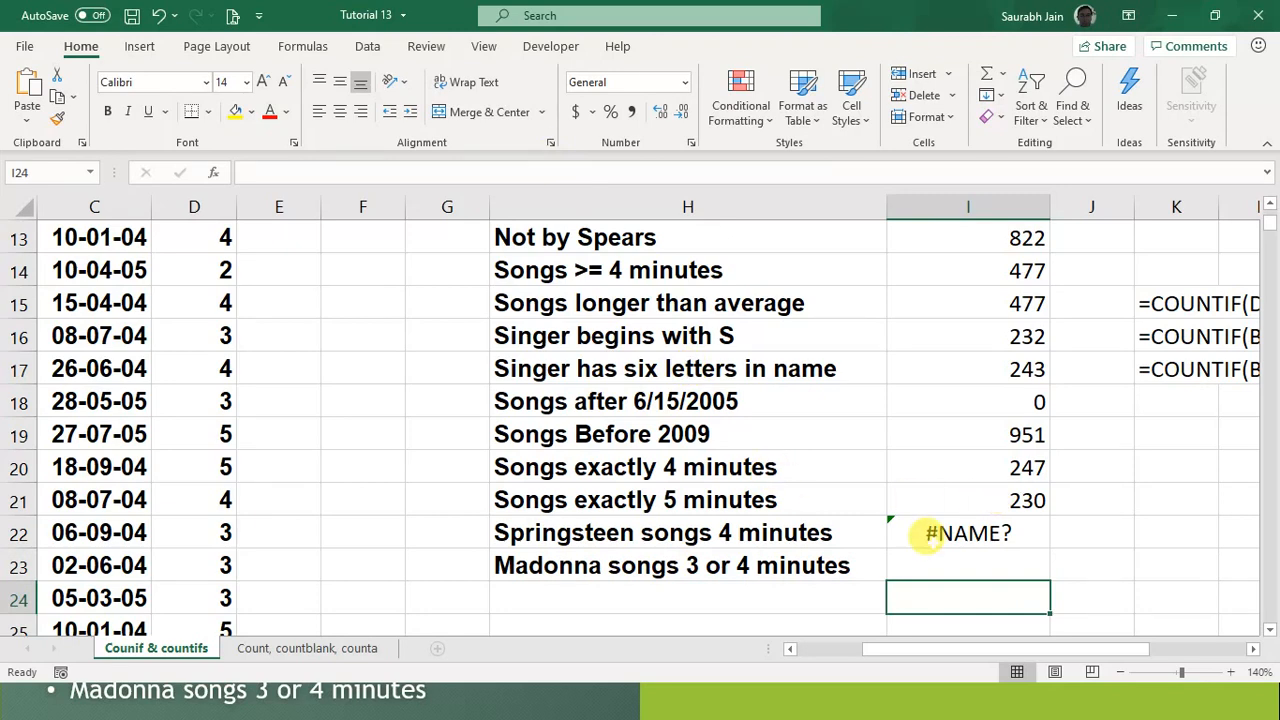
left_click(928, 535)
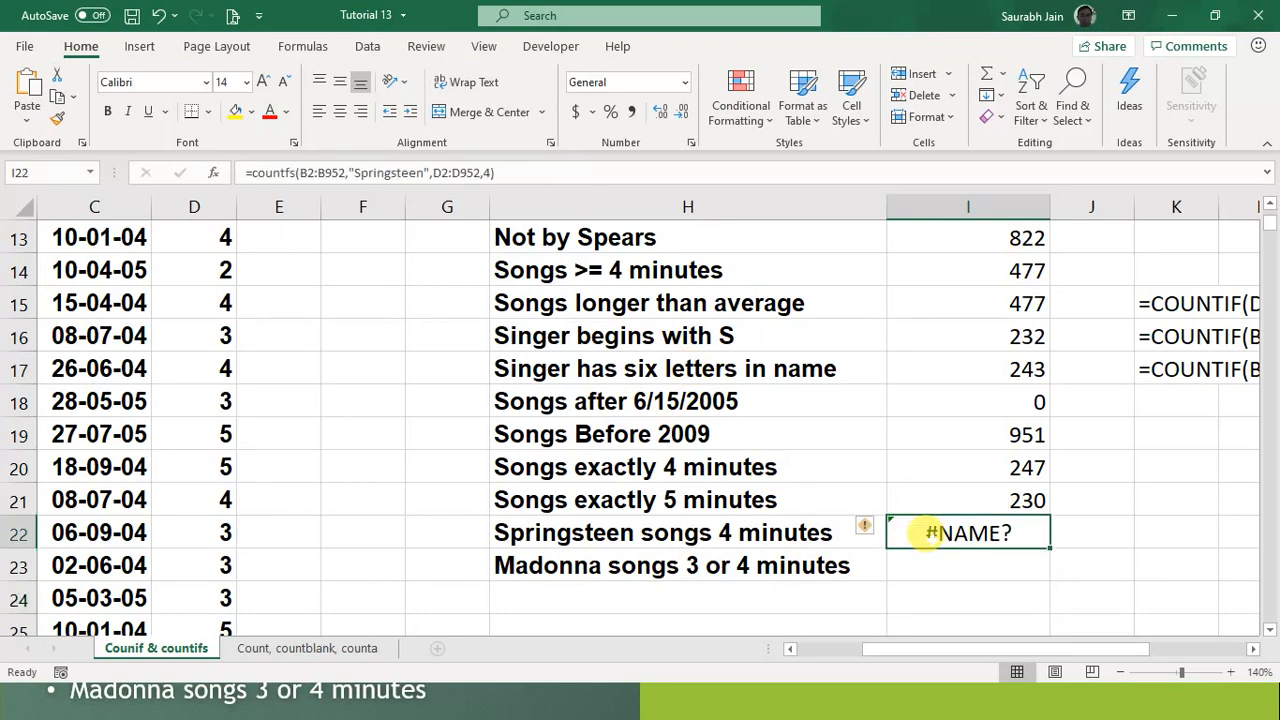
key("Delete")
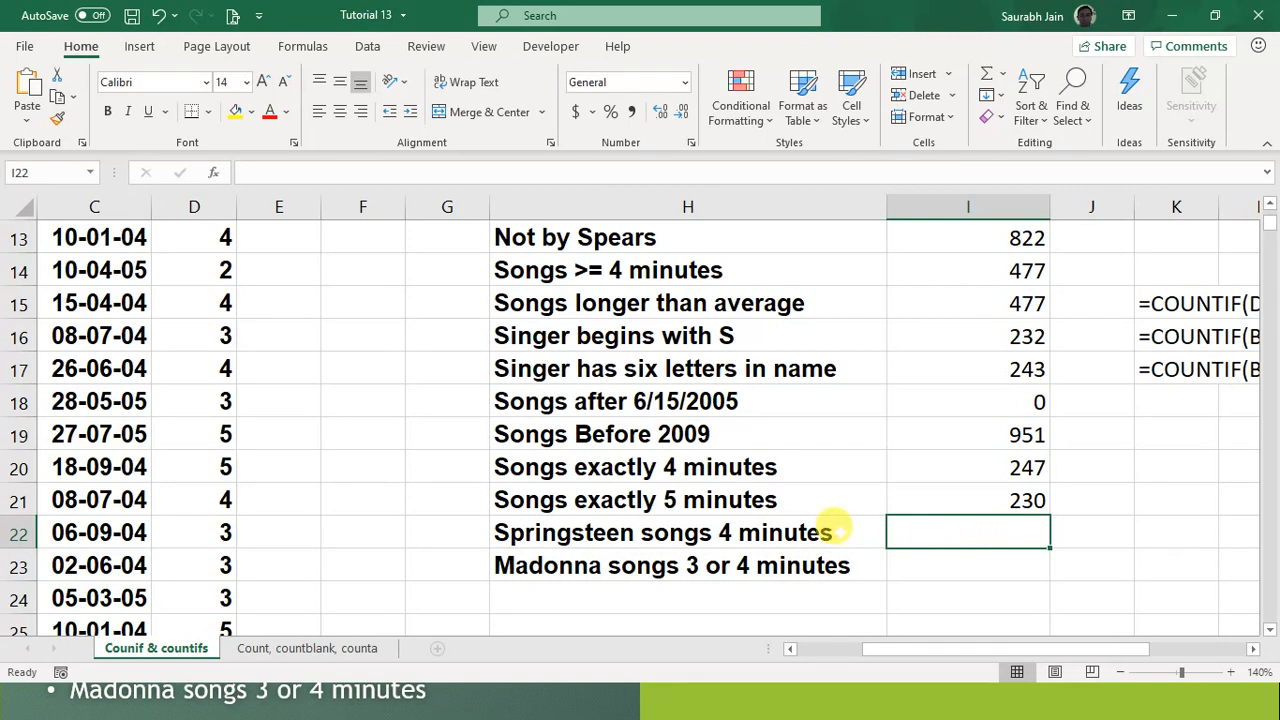
Step: Start a COUNTIFS formula in I22 with the singer range B2:B952 as the first criteria range
type("=")
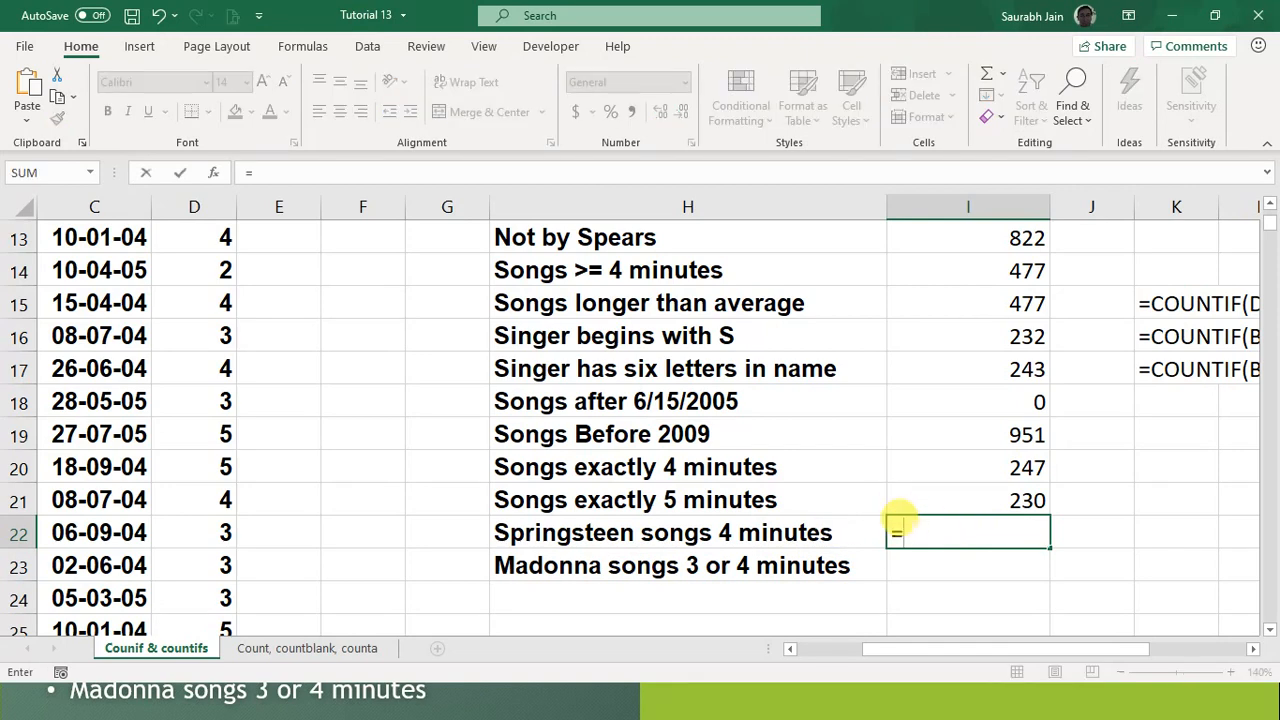
type("count")
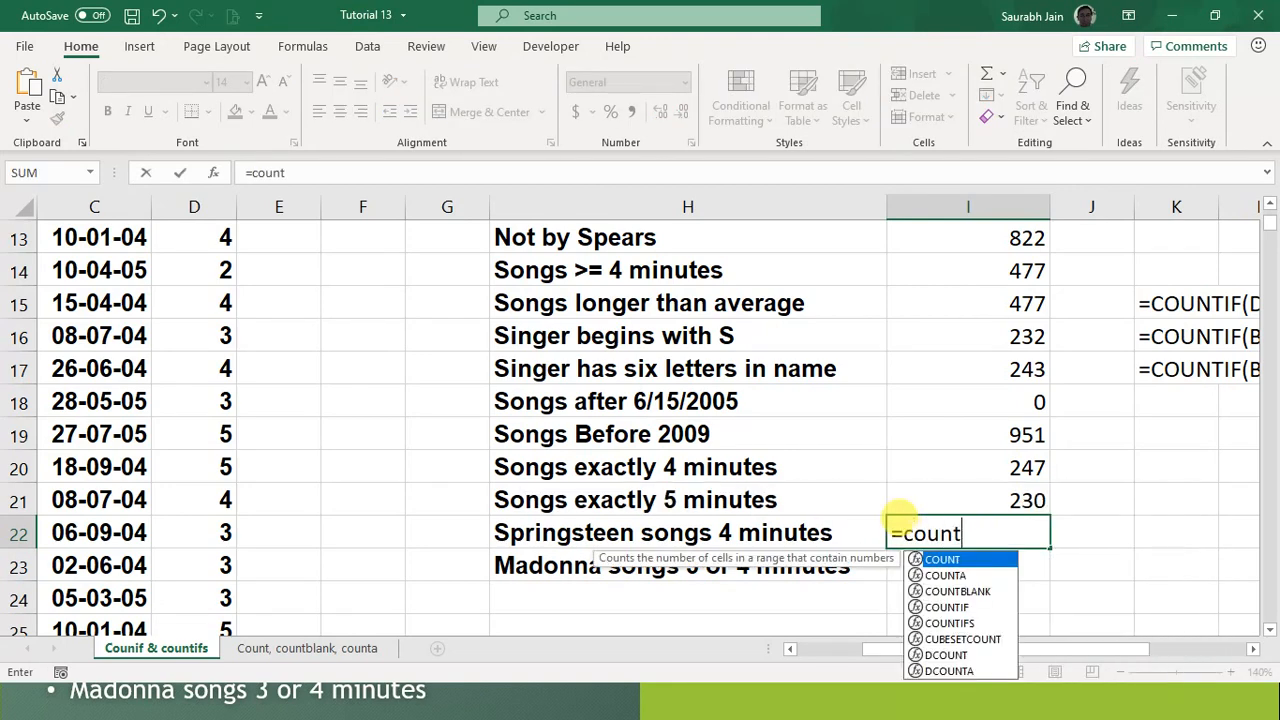
type("if")
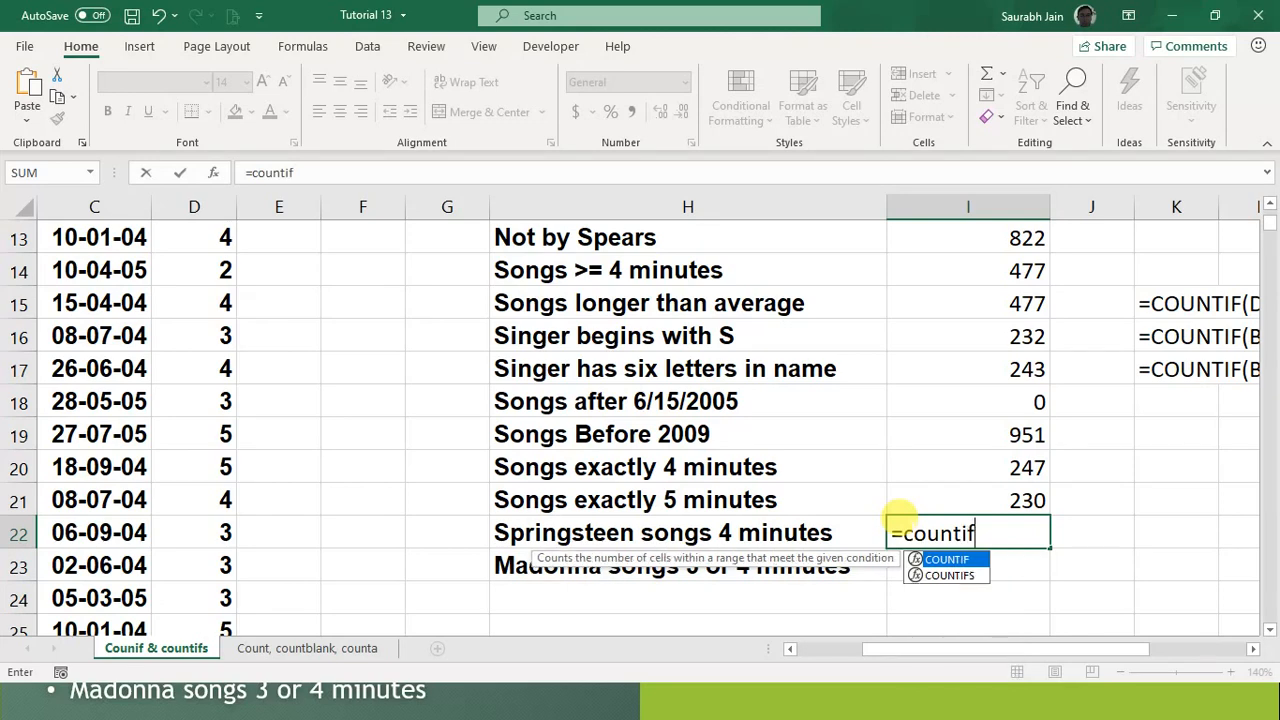
type("s(")
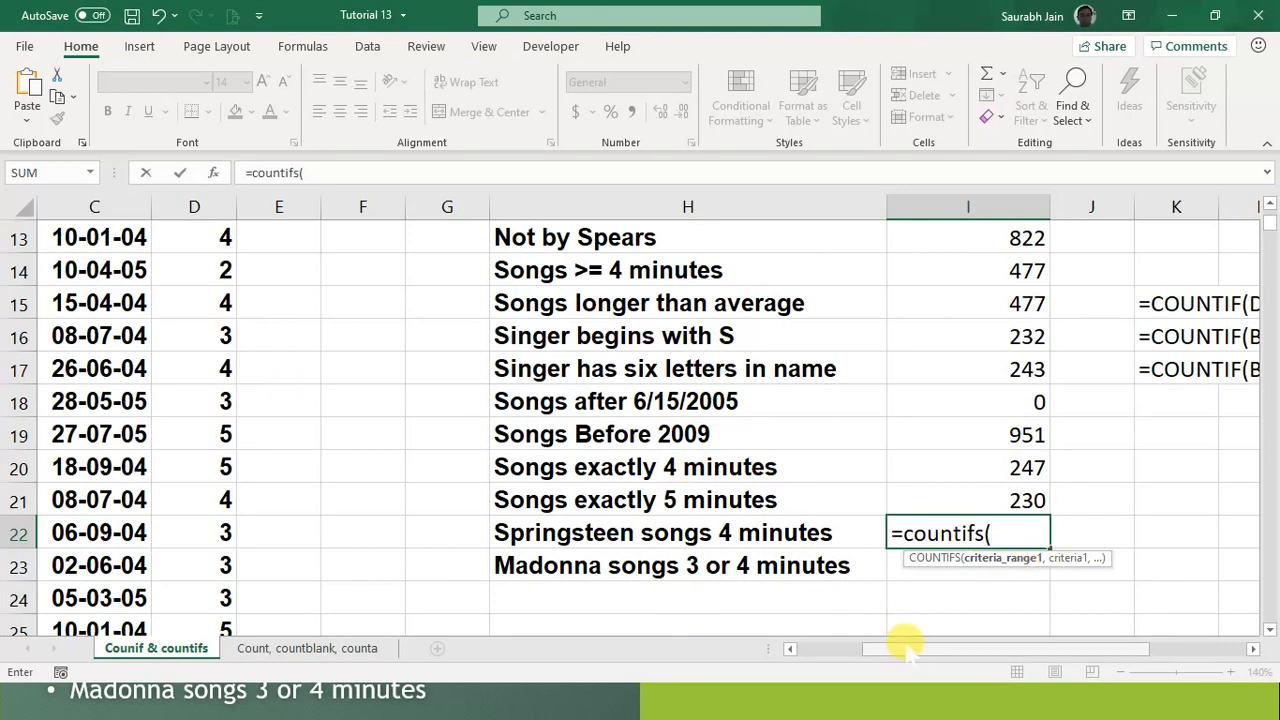
left_click_drag(908, 645, 820, 651)
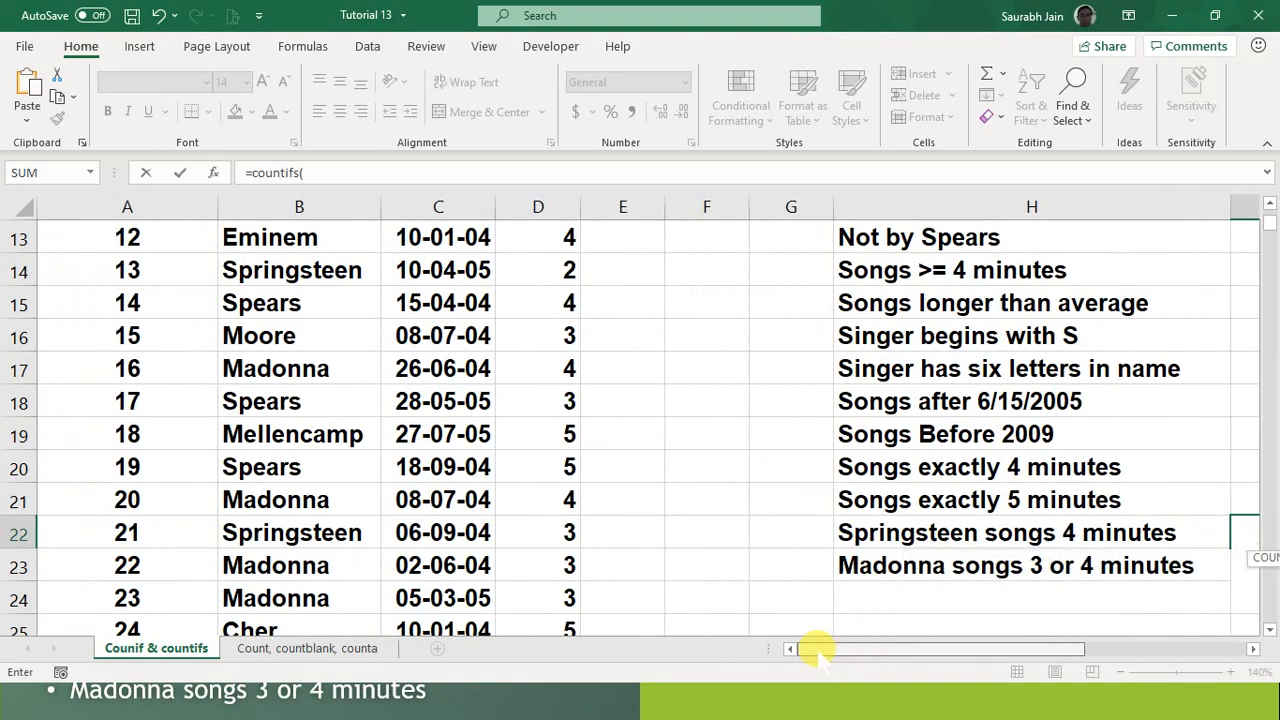
scroll(305, 310, "up", 4)
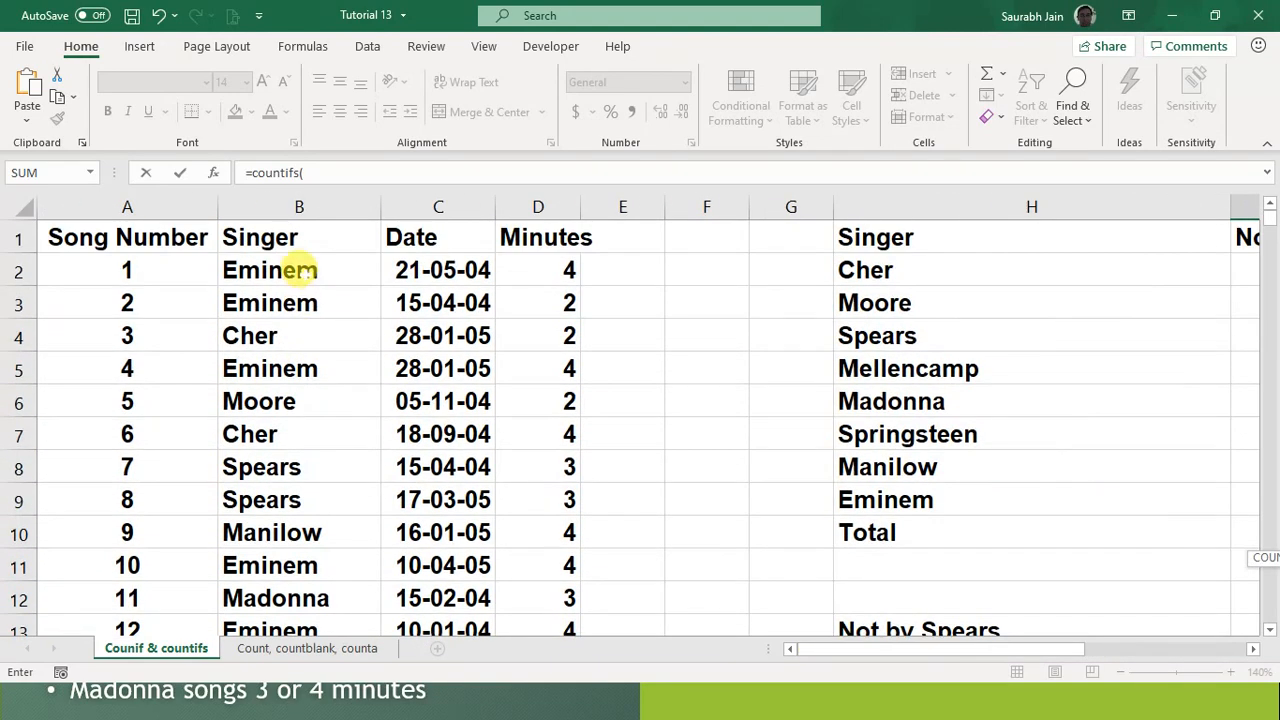
left_click(300, 268)
key("ctrl+shift+Down")
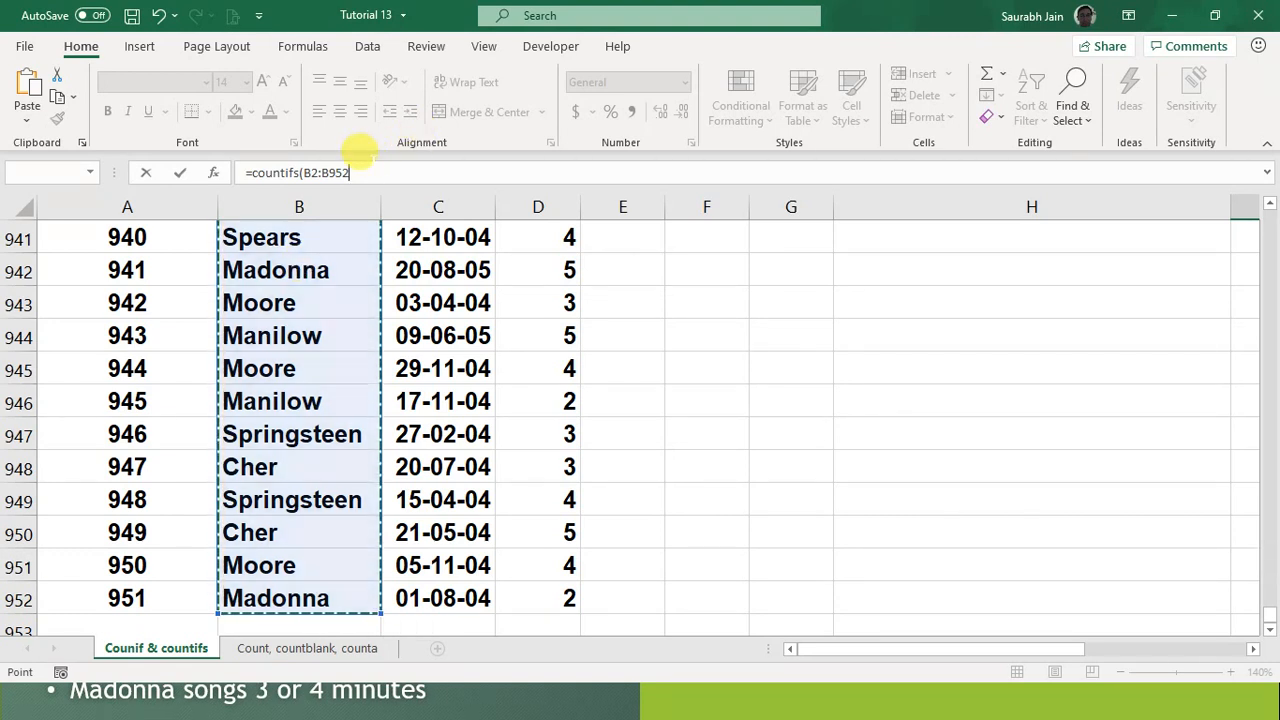
key("F2")
type(",")
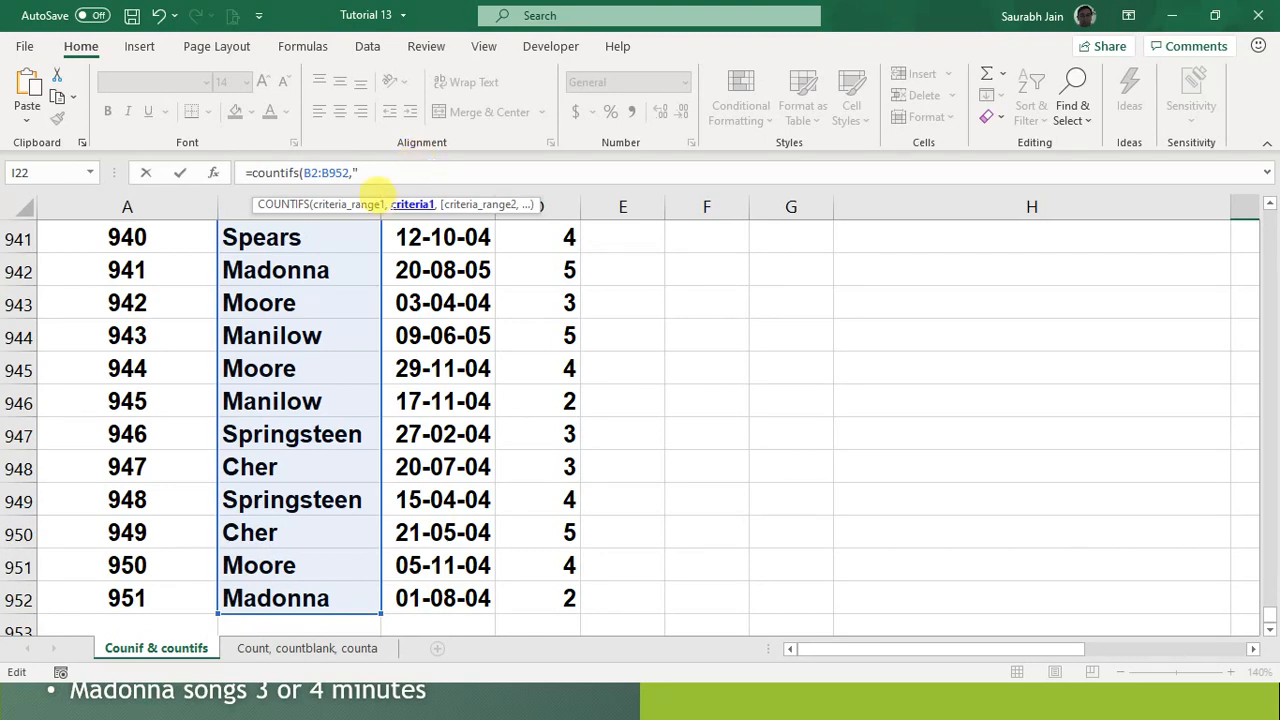
Step: Add "Springsteen" as the first criterion in the I22 formula, declining the suggested formula correction
left_click(337, 437)
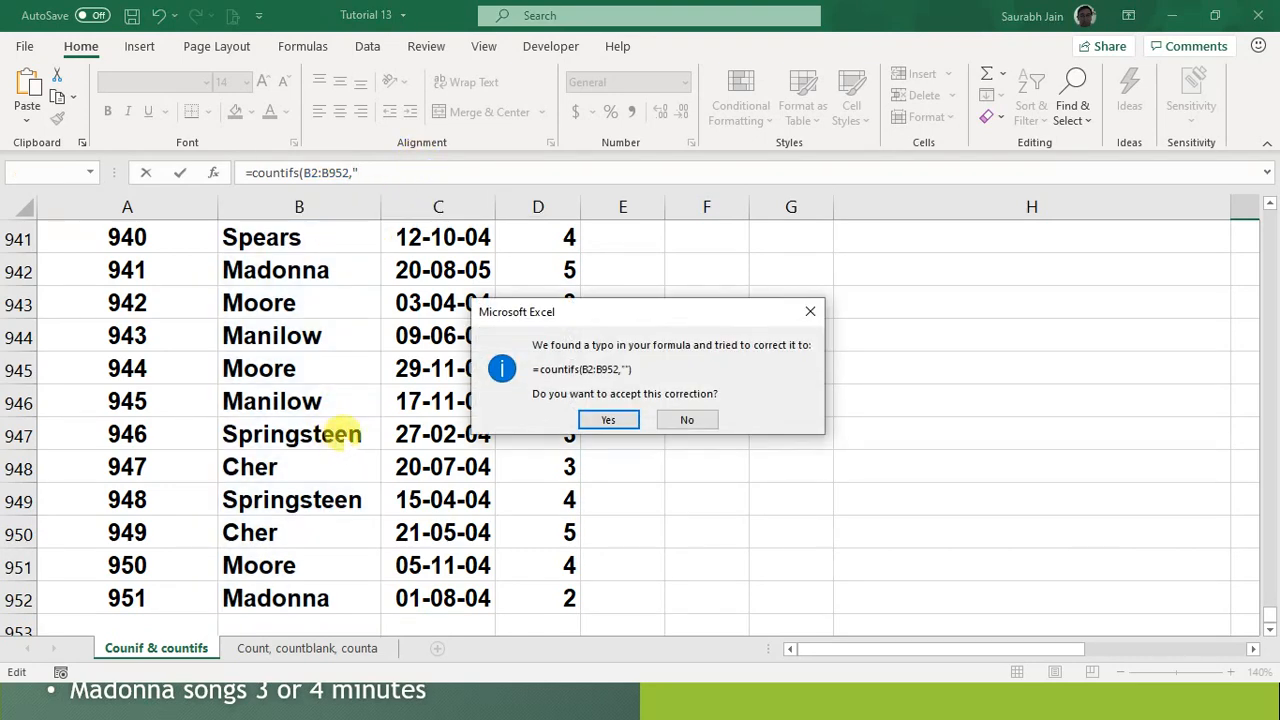
left_click(684, 421)
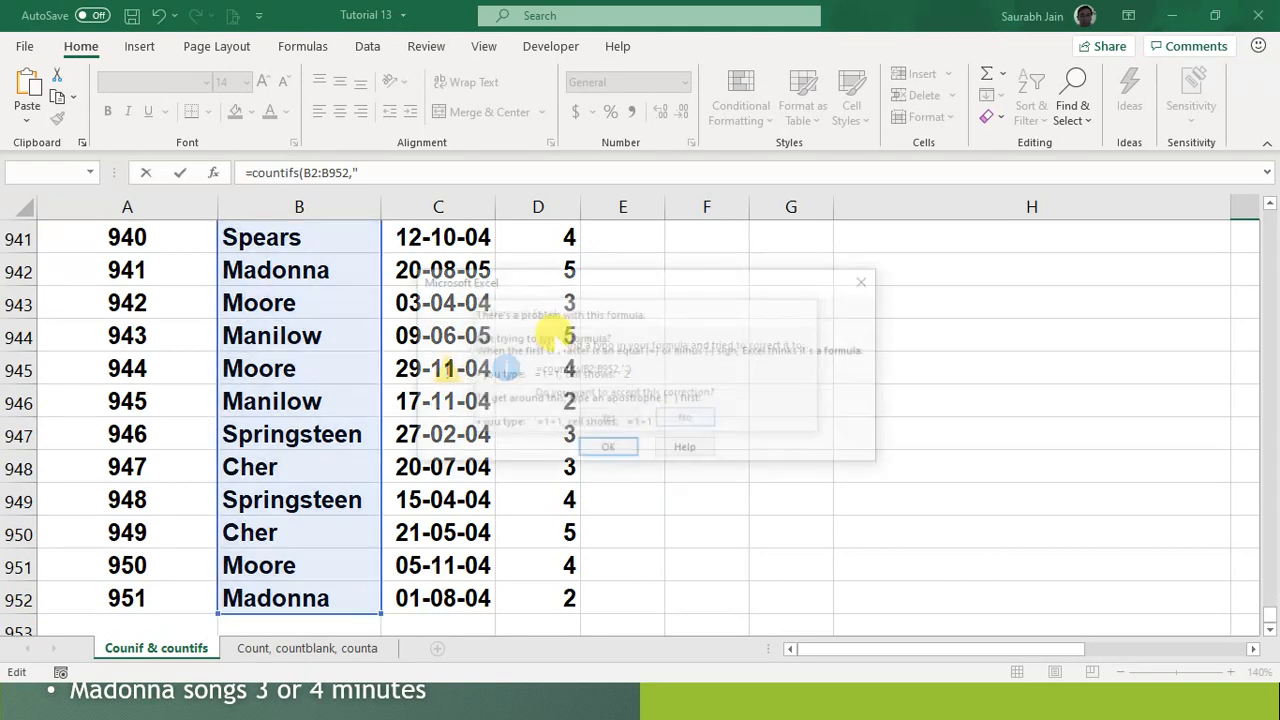
left_click(608, 450)
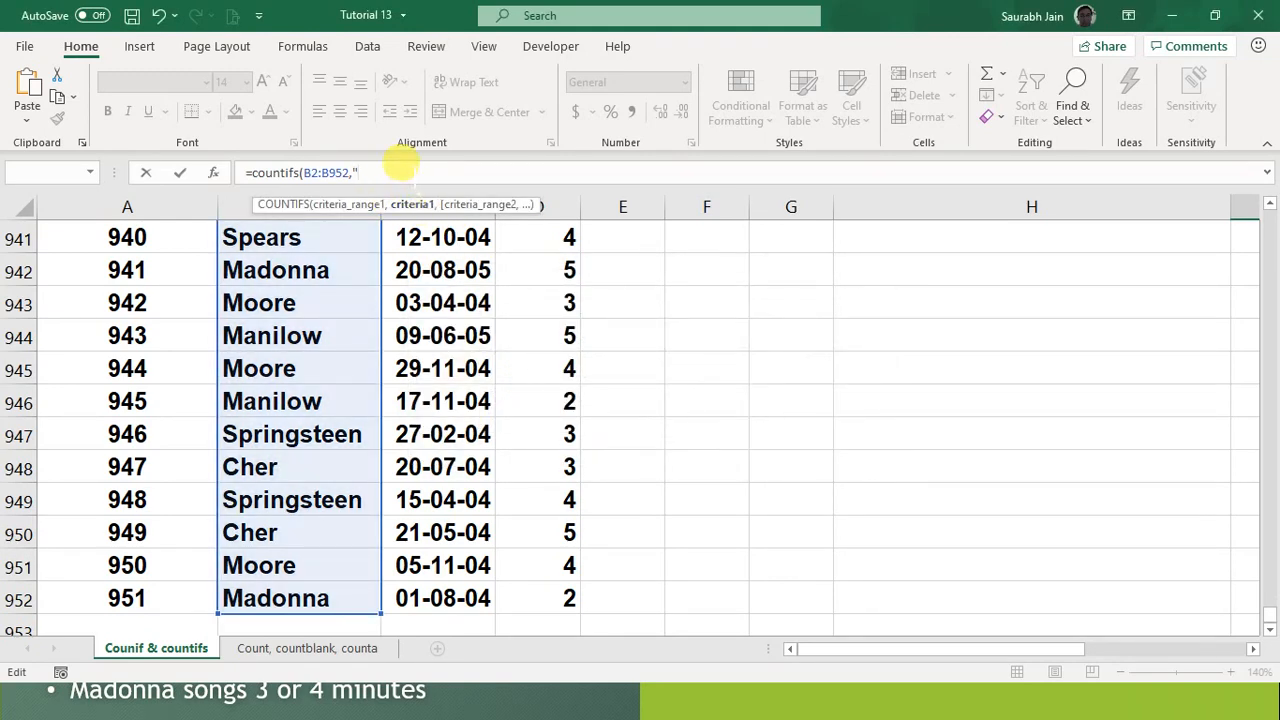
type("Springsteen")
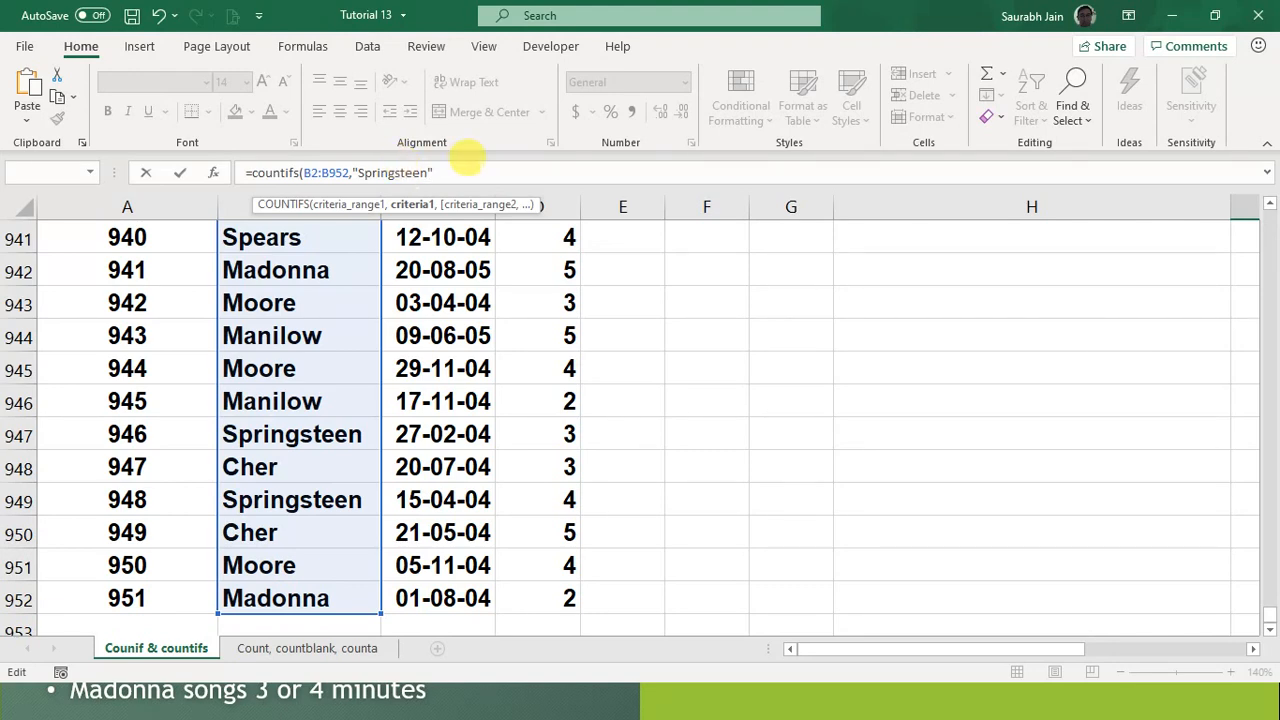
type("\",")
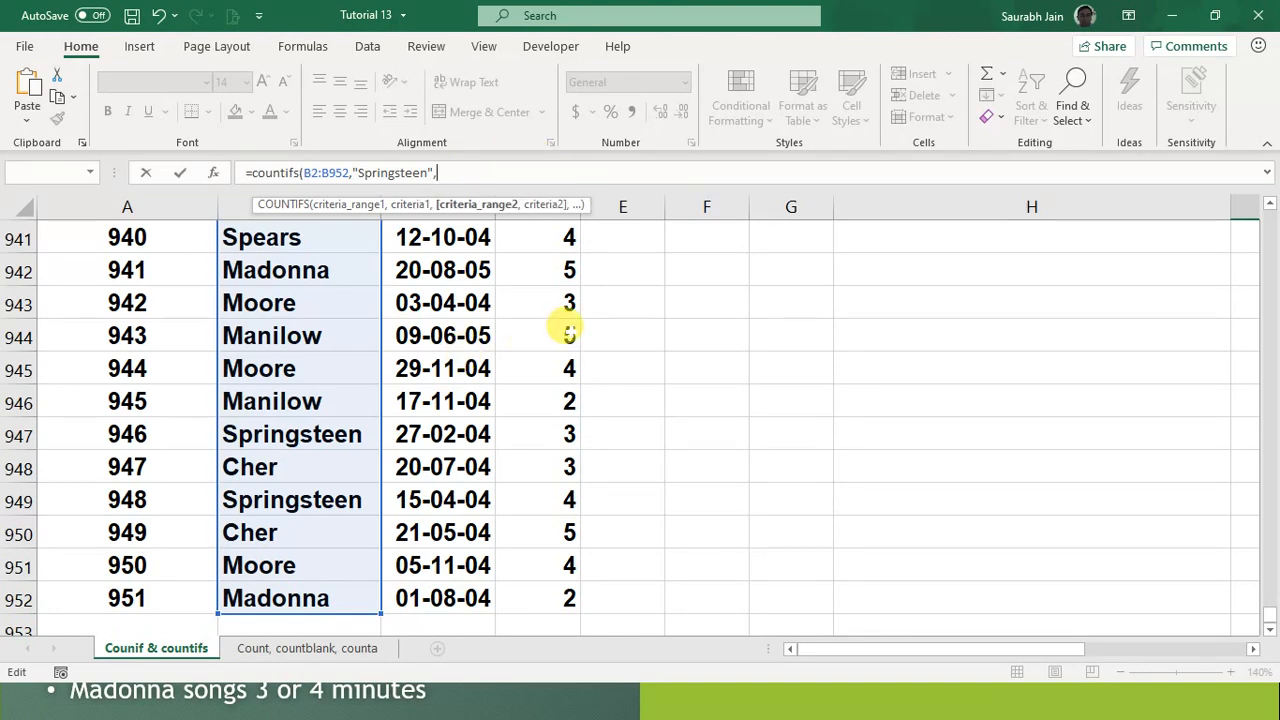
Step: Add the minutes range D2:D952 with the unquoted criterion 4 and enter the COUNTIFS formula in I22
scroll(563, 330, "up", 20)
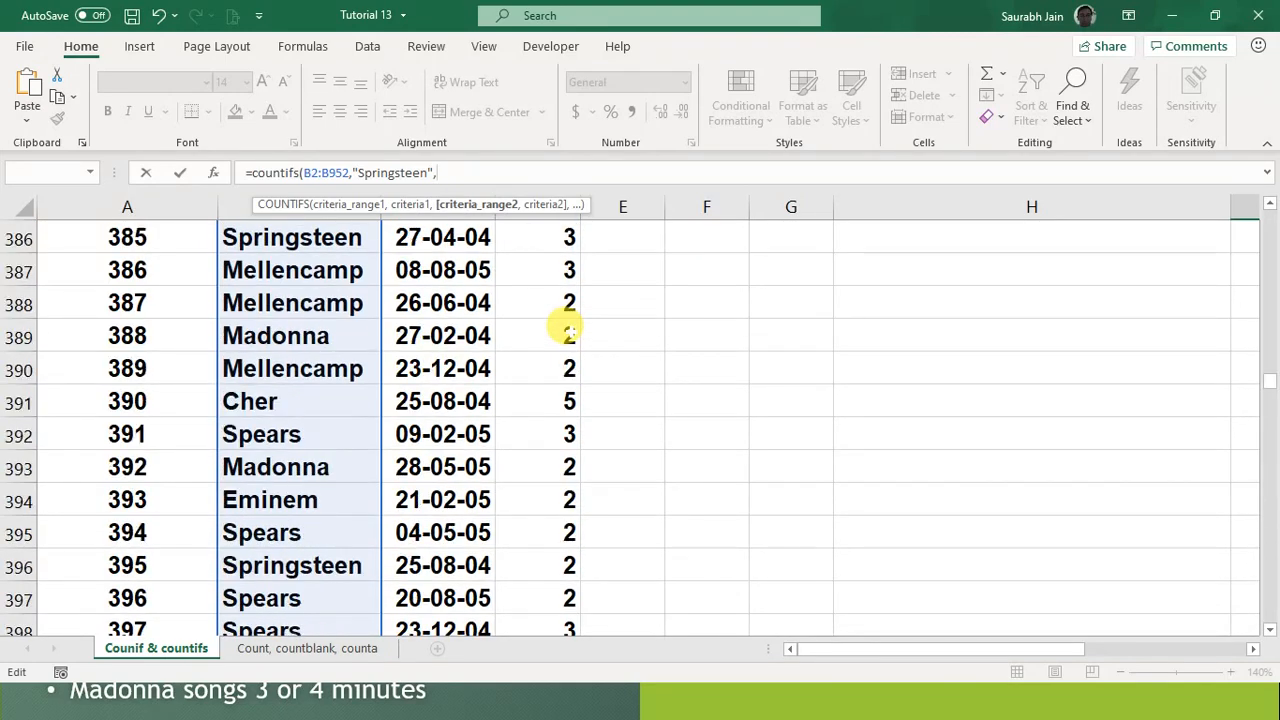
scroll(563, 330, "up", 20)
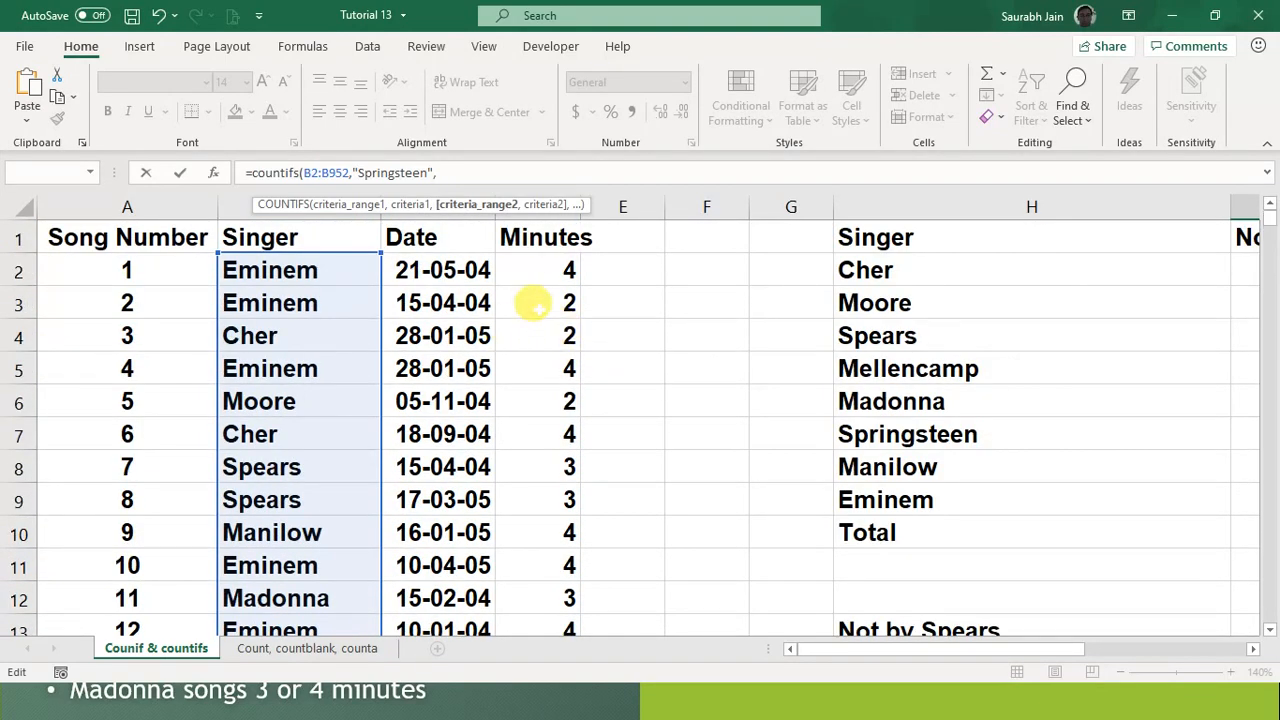
left_click(540, 266)
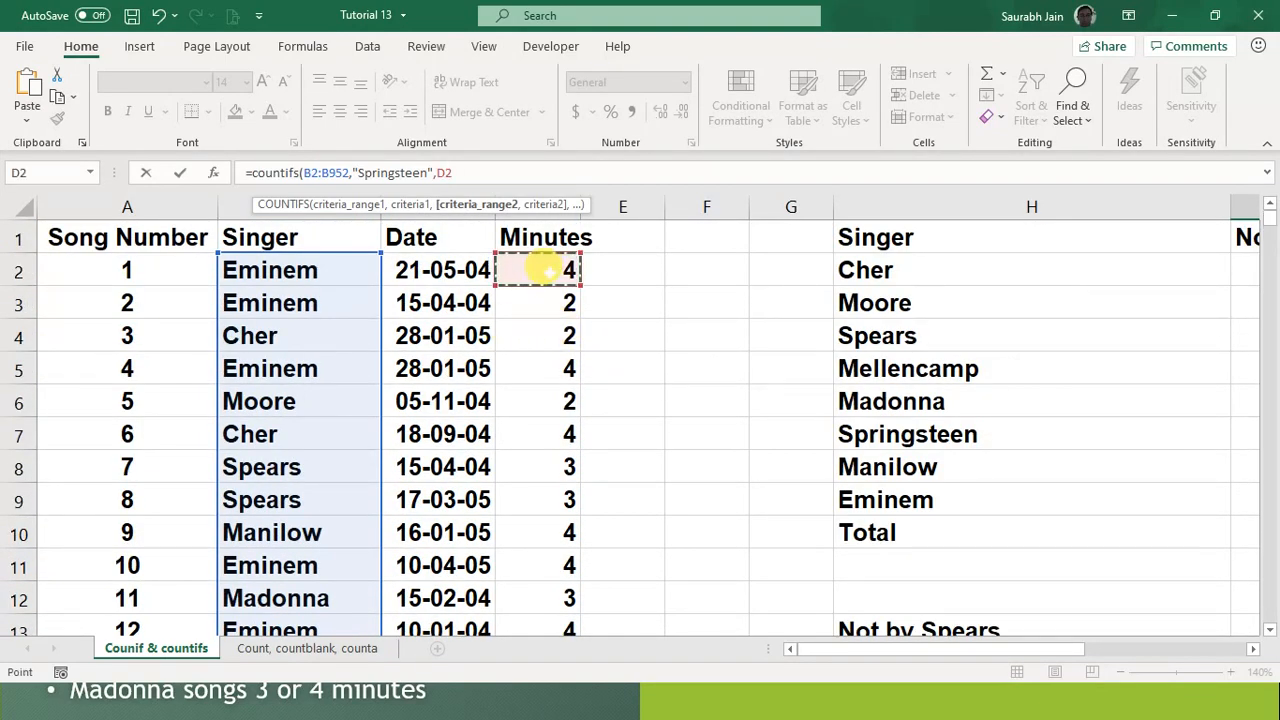
key("ctrl+shift+Down")
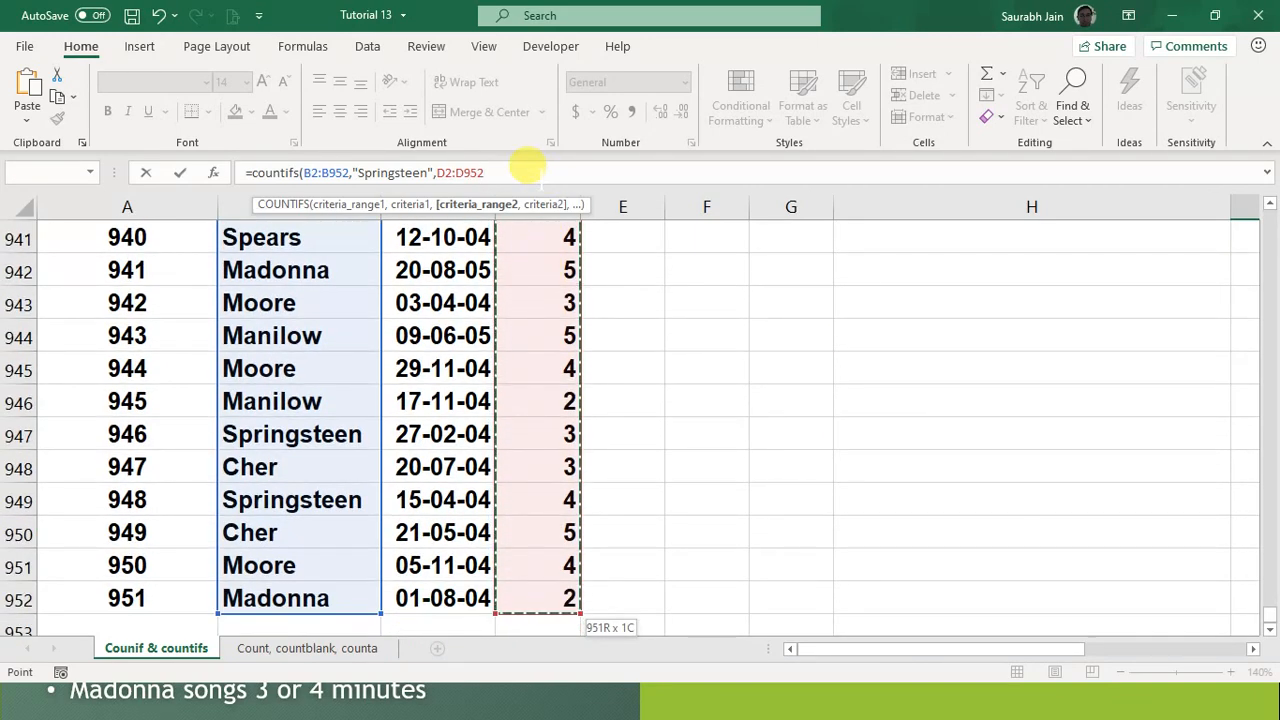
left_click(526, 165)
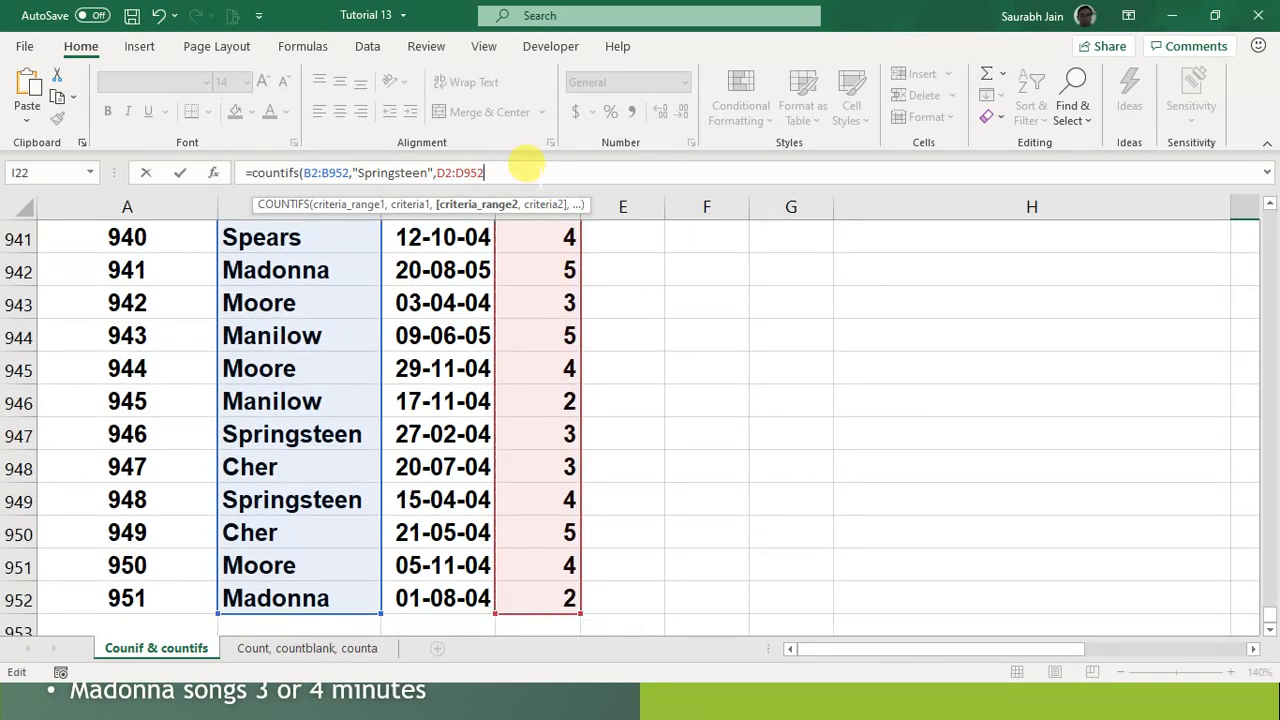
type(",4")
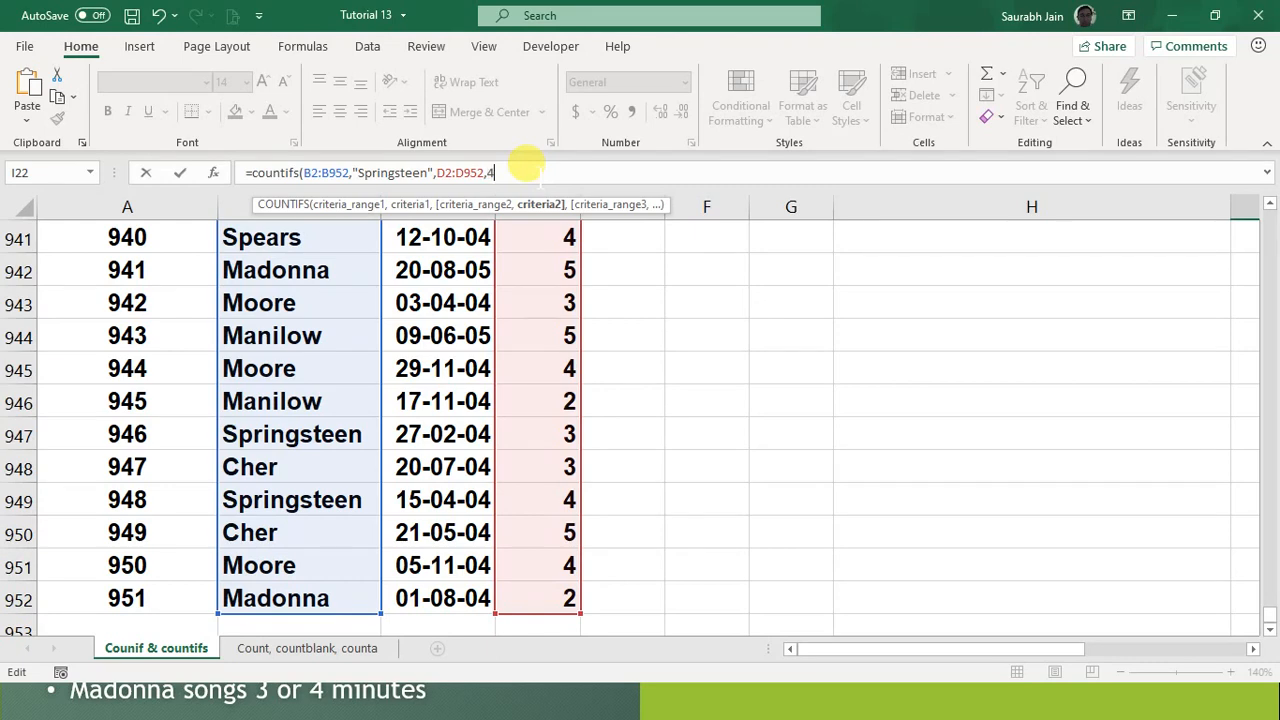
key("Return")
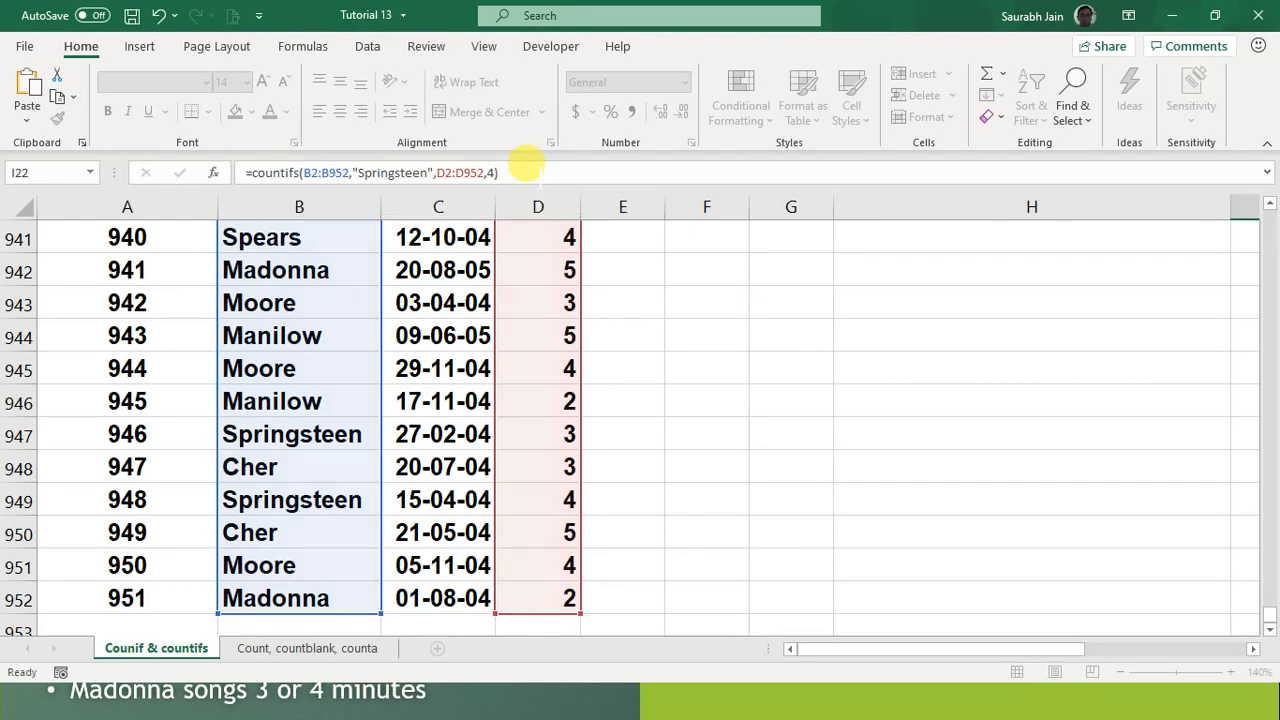
Step: Check the result and formula for the four-minute Springsteen songs in I22
key("Up")
key("Up")
key("Up")
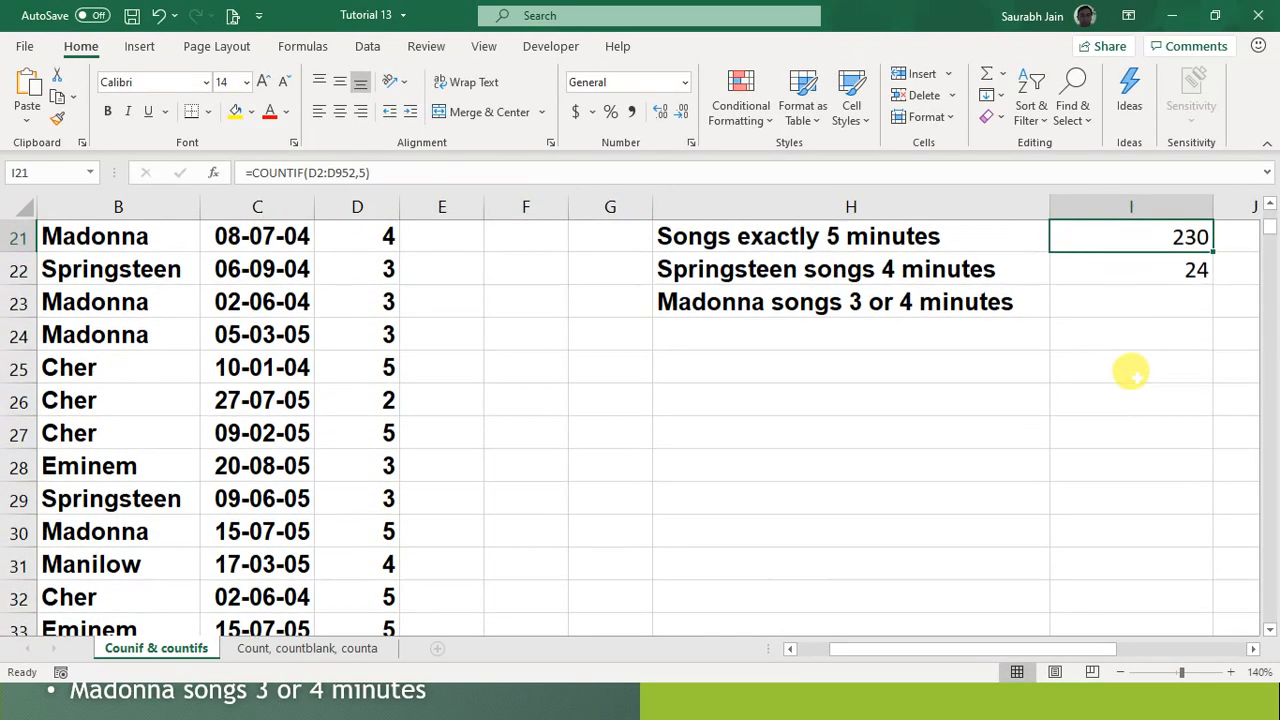
key("Down")
key("Down")
key("Down")
key("Up")
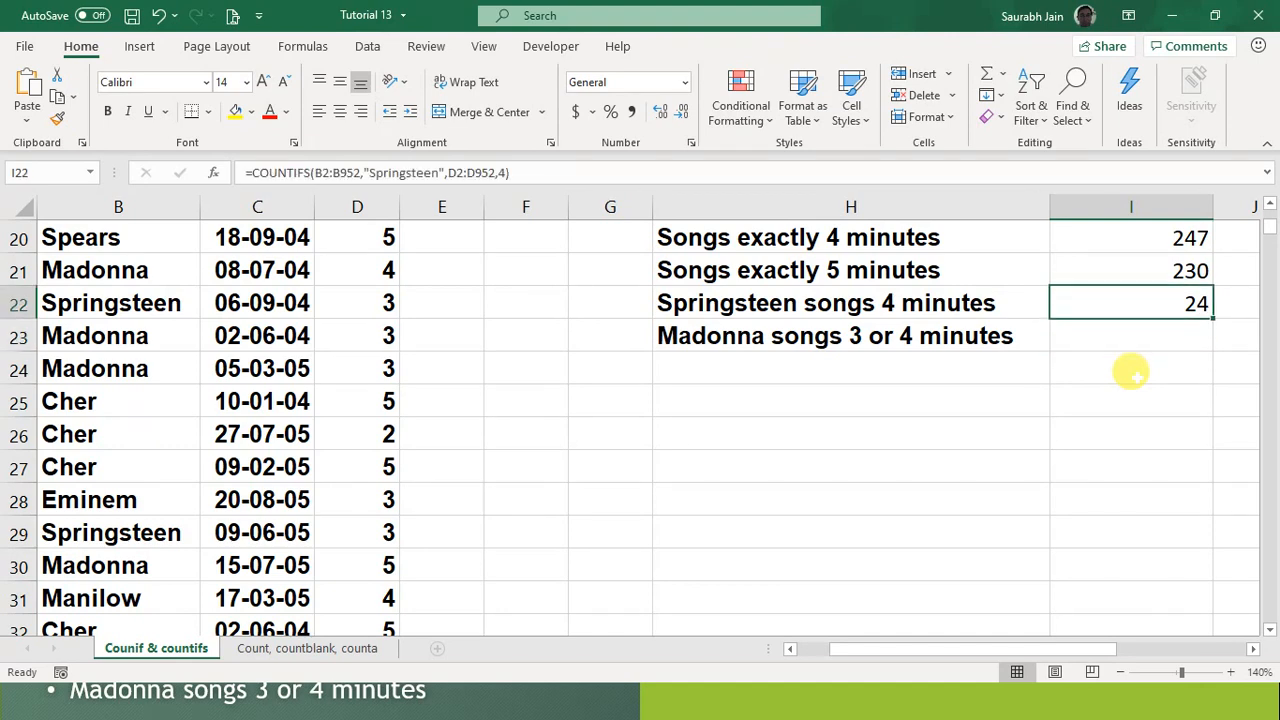
Step: Copy the FORMULATEXT formula from K17 into K22 to display the text of the I22 formula
key("Right")
key("Right")
key("Right")
key("Right")
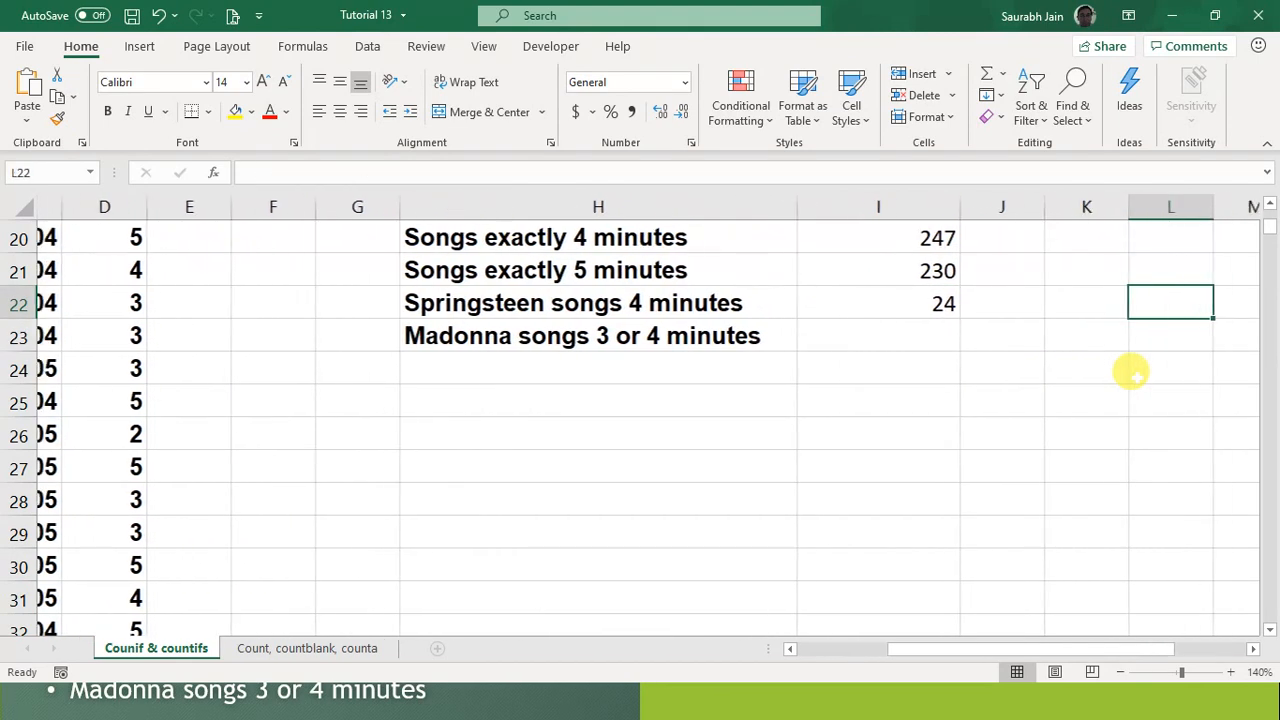
key("Up")
key("Up")
key("Up")
key("Up")
key("Up")
key("Up")
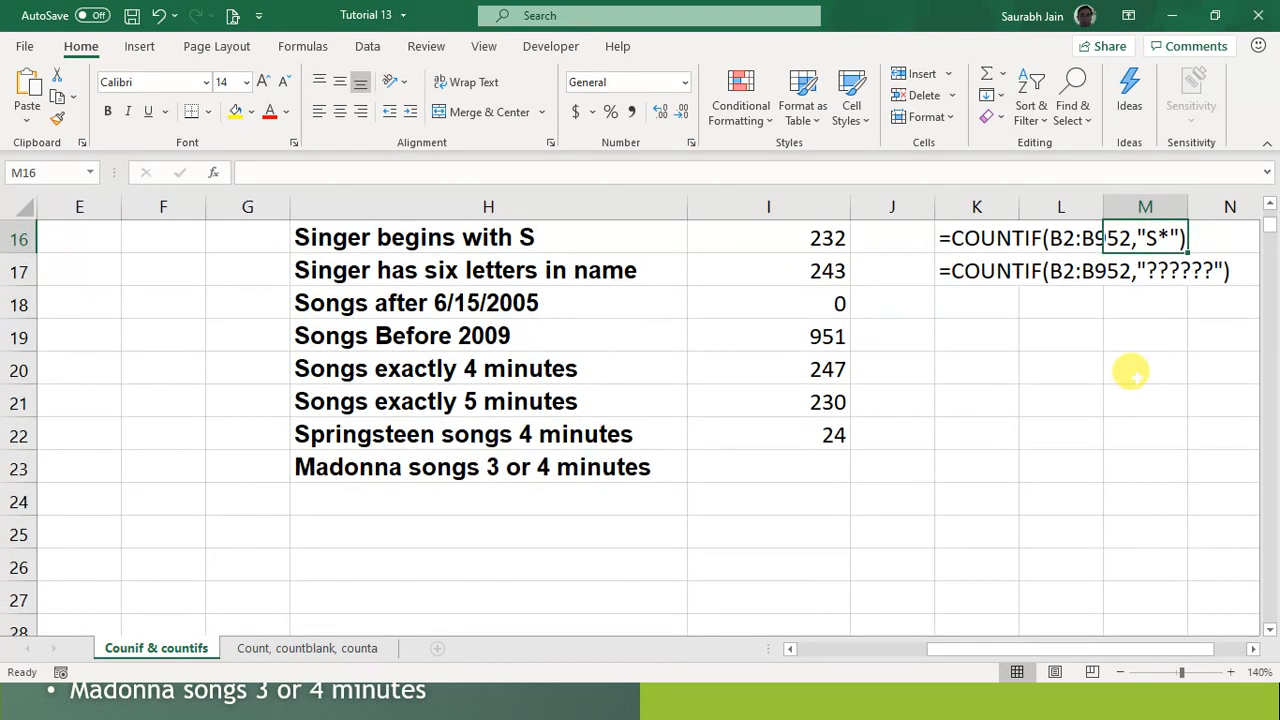
key("Left")
key("Left")
key("Down")
key("ctrl+c")
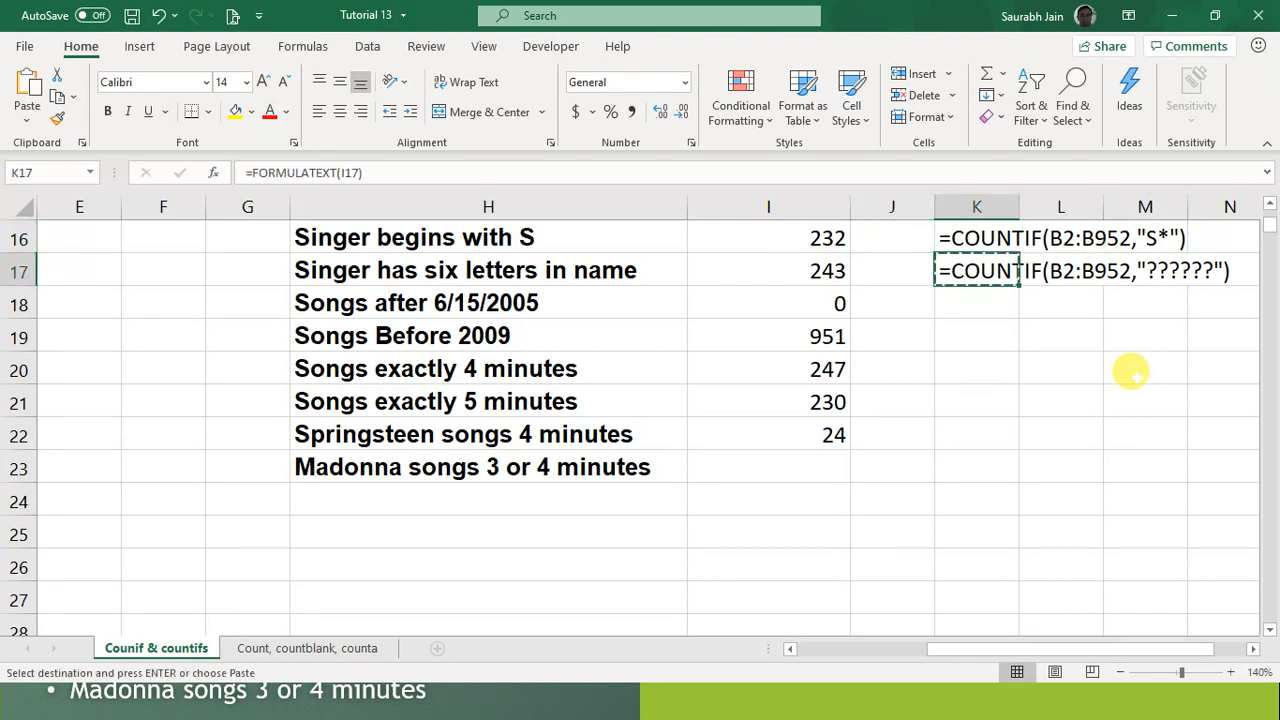
key("Down")
key("Down")
key("Down")
key("Down")
key("Down")
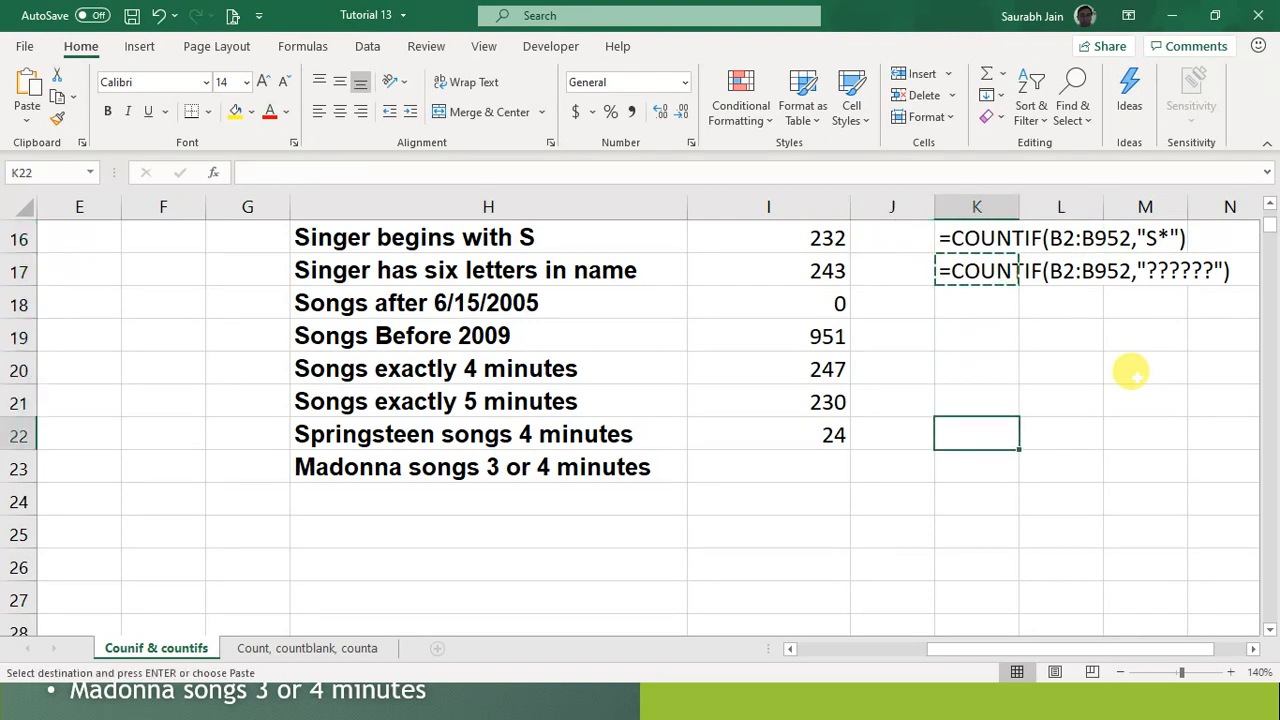
key("ctrl+v")
left_click(1040, 500)
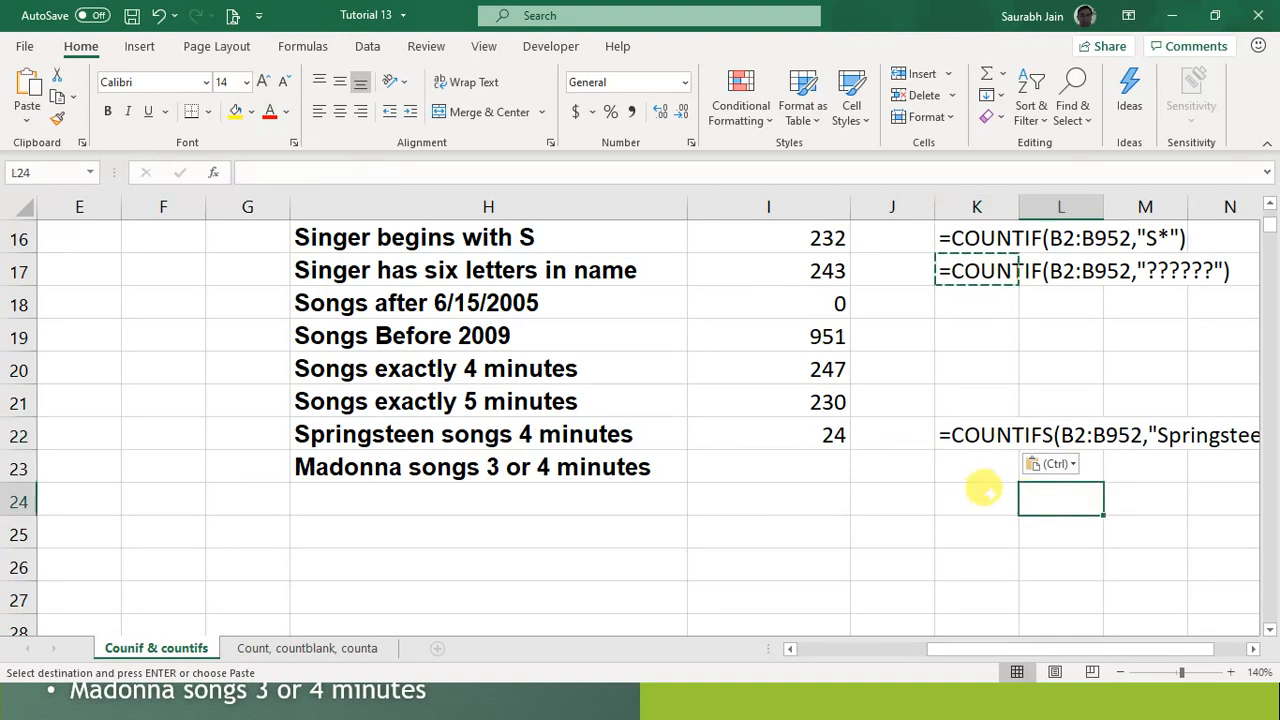
Step: Examine the full COUNTIFS formula text in K22, including both criteria ranges and their criteria
left_click(970, 430)
key("Right")
key("Right")
key("Right")
key("Right")
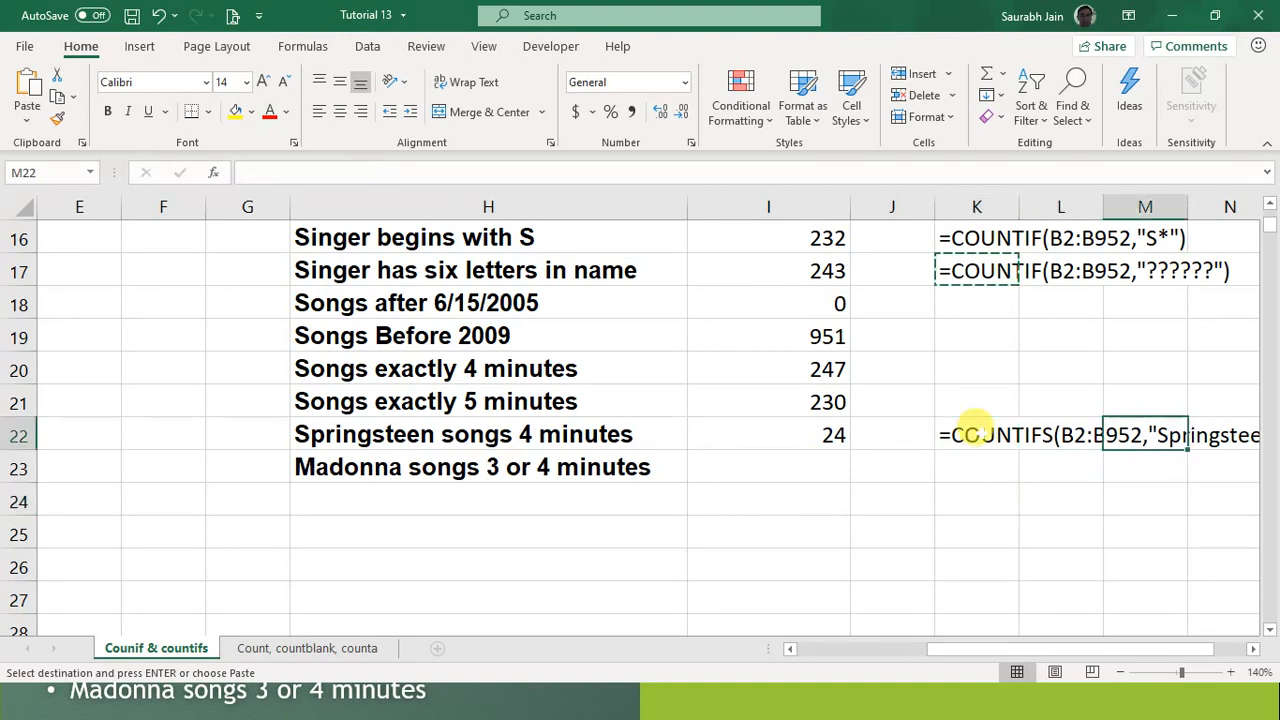
key("Left")
key("Left")
key("Right")
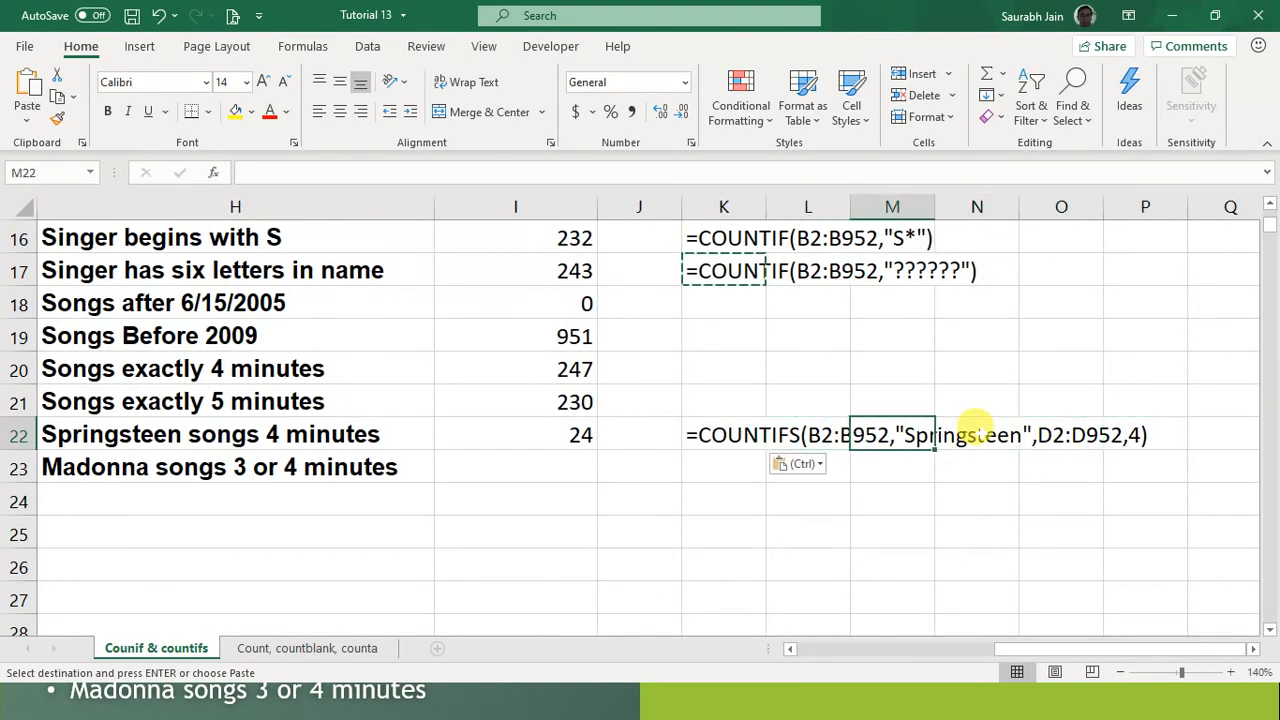
key("Right")
key("Left")
key("Left")
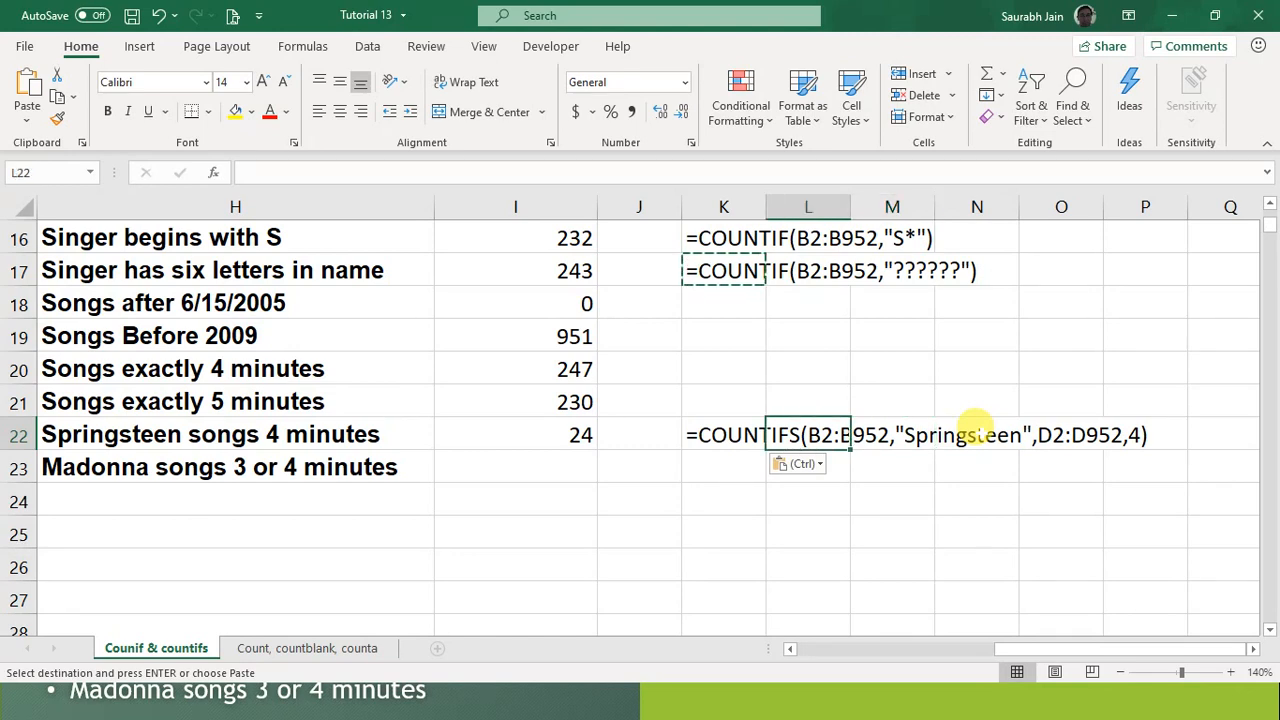
key("Right")
key("Right")
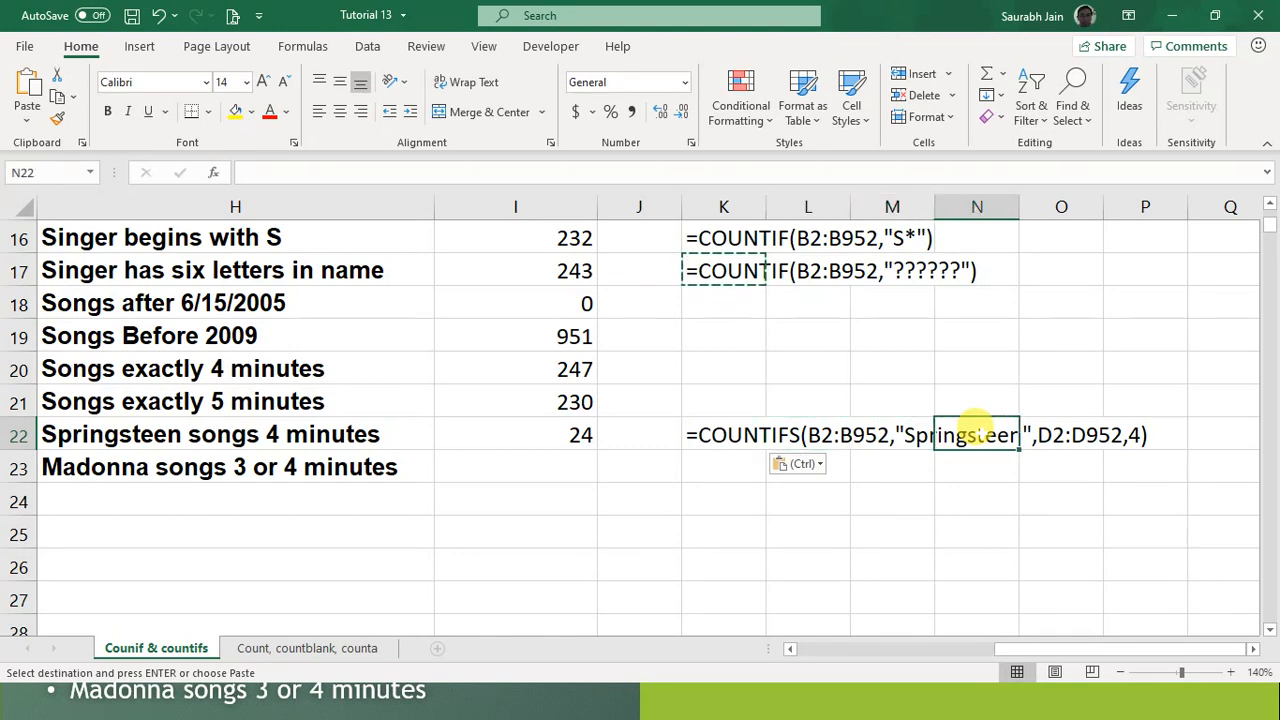
key("Right")
key("Right")
key("Right")
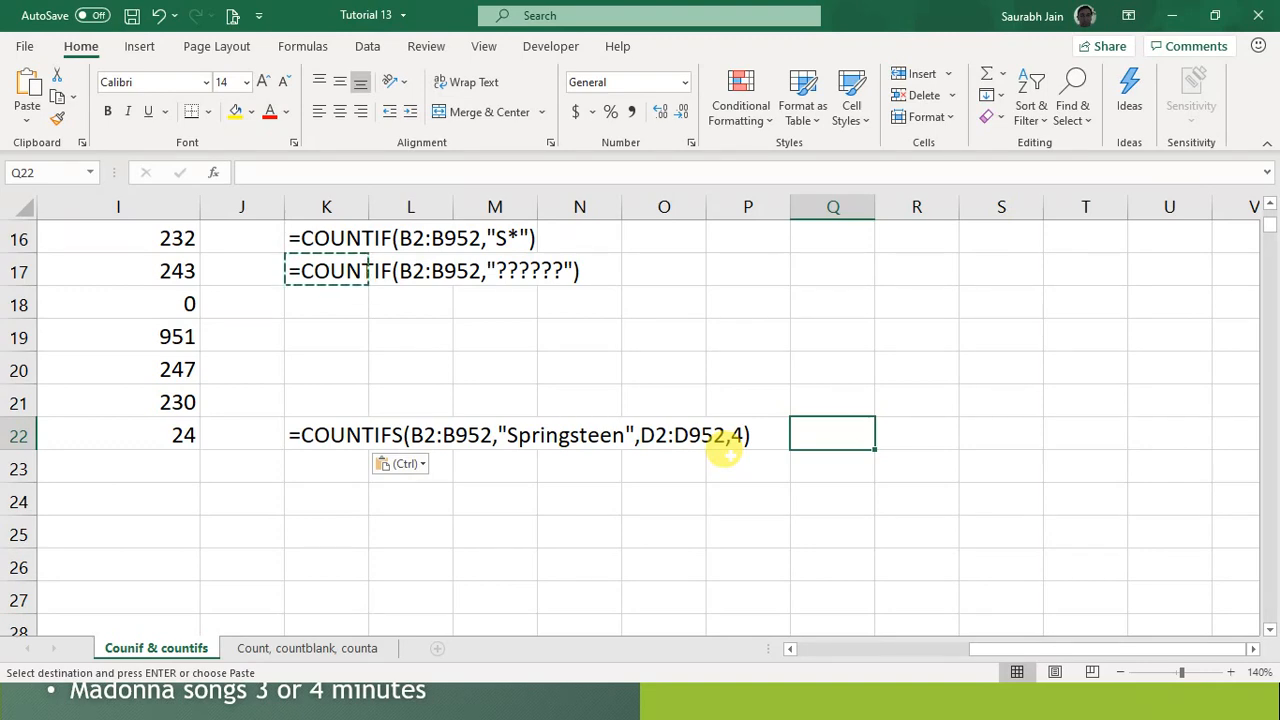
Step: Review the song data and the criterion for Madonna songs of 3 or 4 minutes in row 23
key("Left")
key("Left")
key("Left")
key("Left")
key("Left")
key("Left")
key("Left")
key("Left")
key("Left")
key("Left")
key("Left")
key("Left")
key("Left")
key("Left")
key("Left")
key("Left")
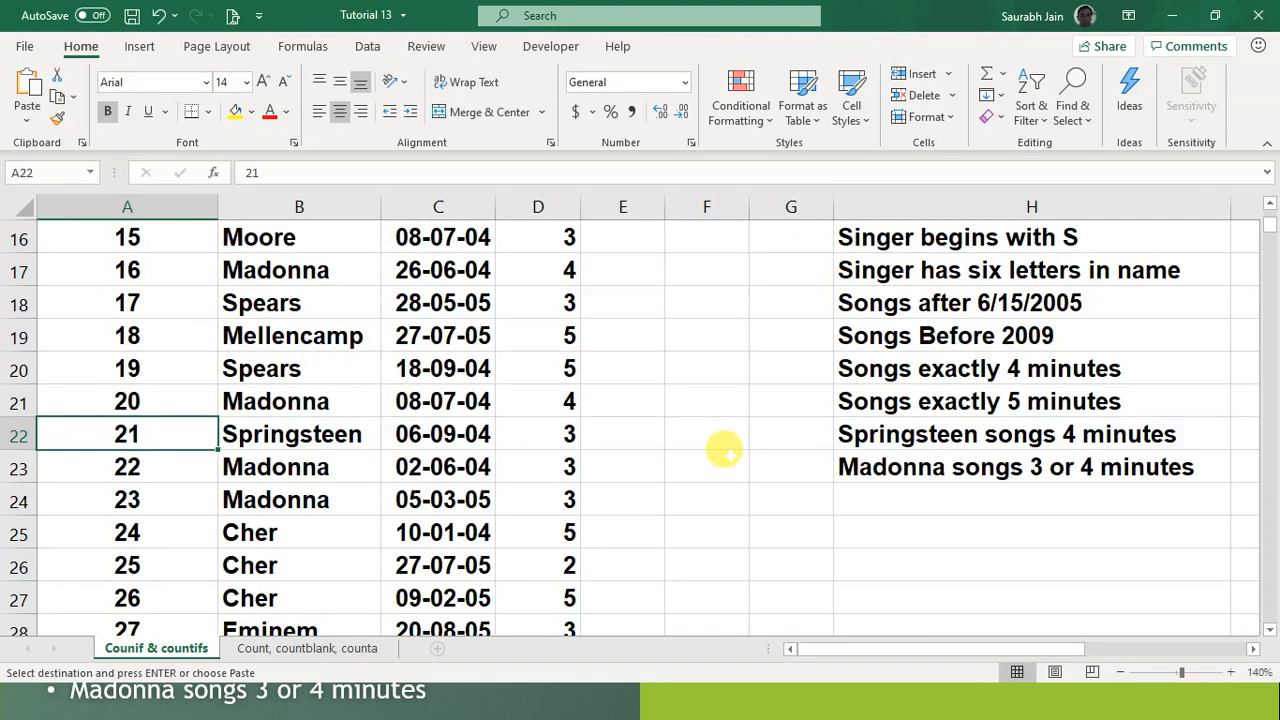
key("Right")
key("Right")
key("Right")
key("Right")
key("Right")
key("Right")
key("Down")
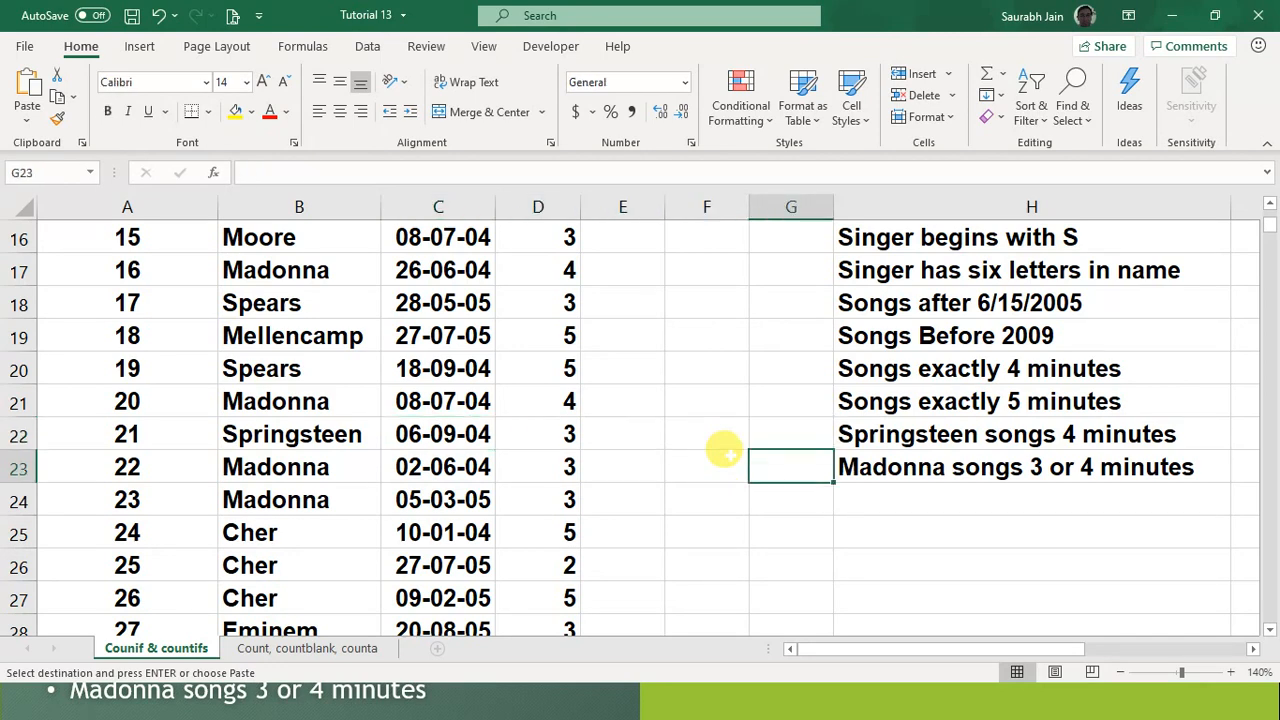
key("Right")
key("Right")
key("Right")
key("Left")
key("Left")
key("Left")
key("Right")
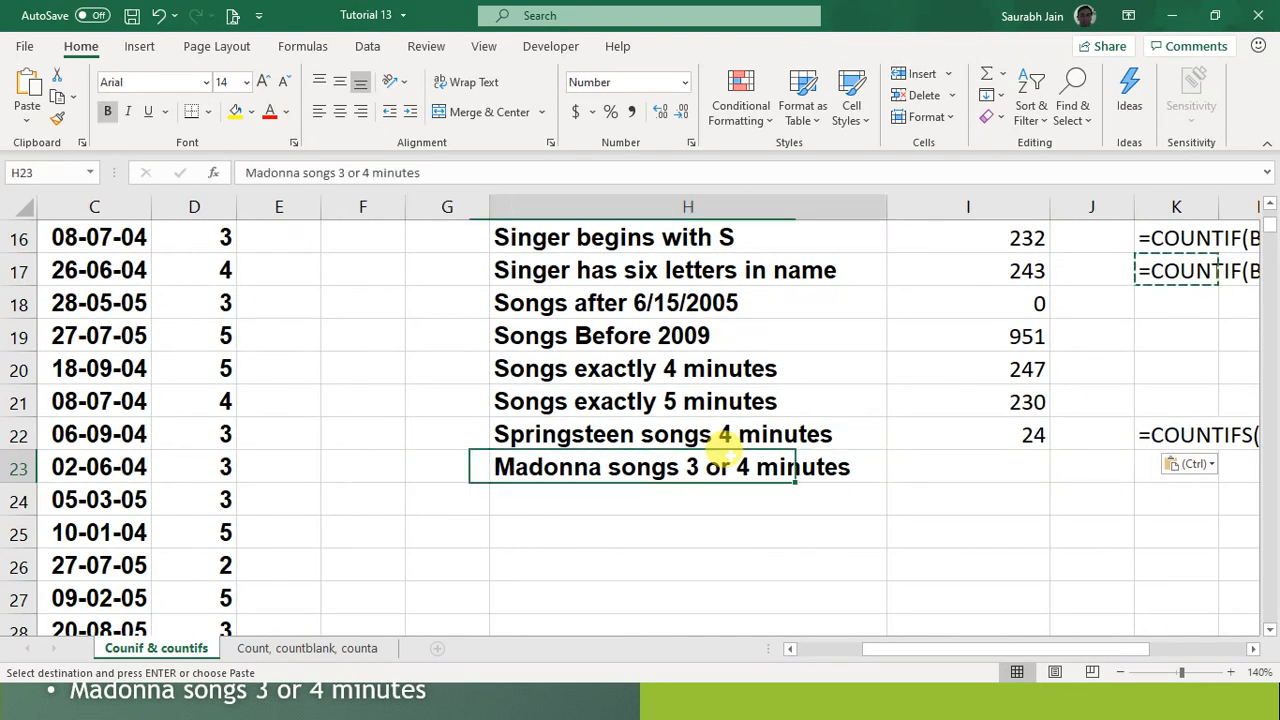
key("Right")
key("Right")
key("Right")
key("Right")
key("Right")
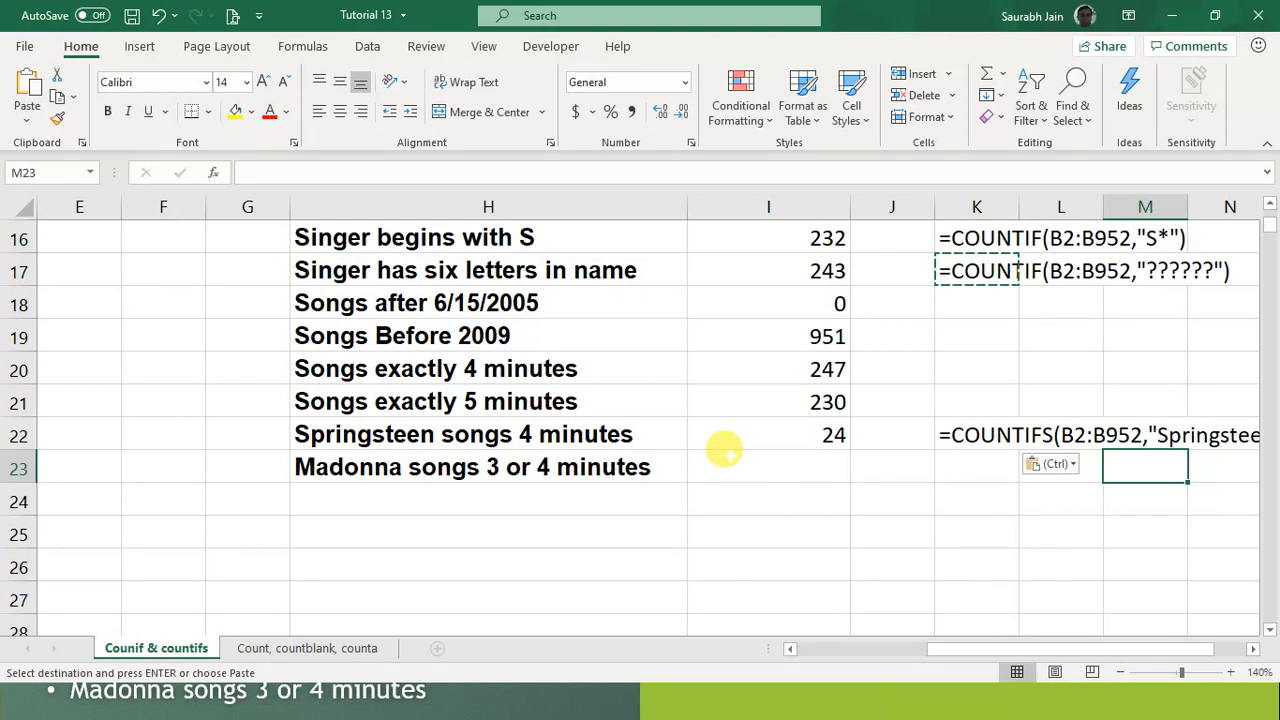
Step: Start a COUNTIFS formula in K23 with the singer range B2:B952 as its first criteria range
key("Left")
key("Left")
type("=")
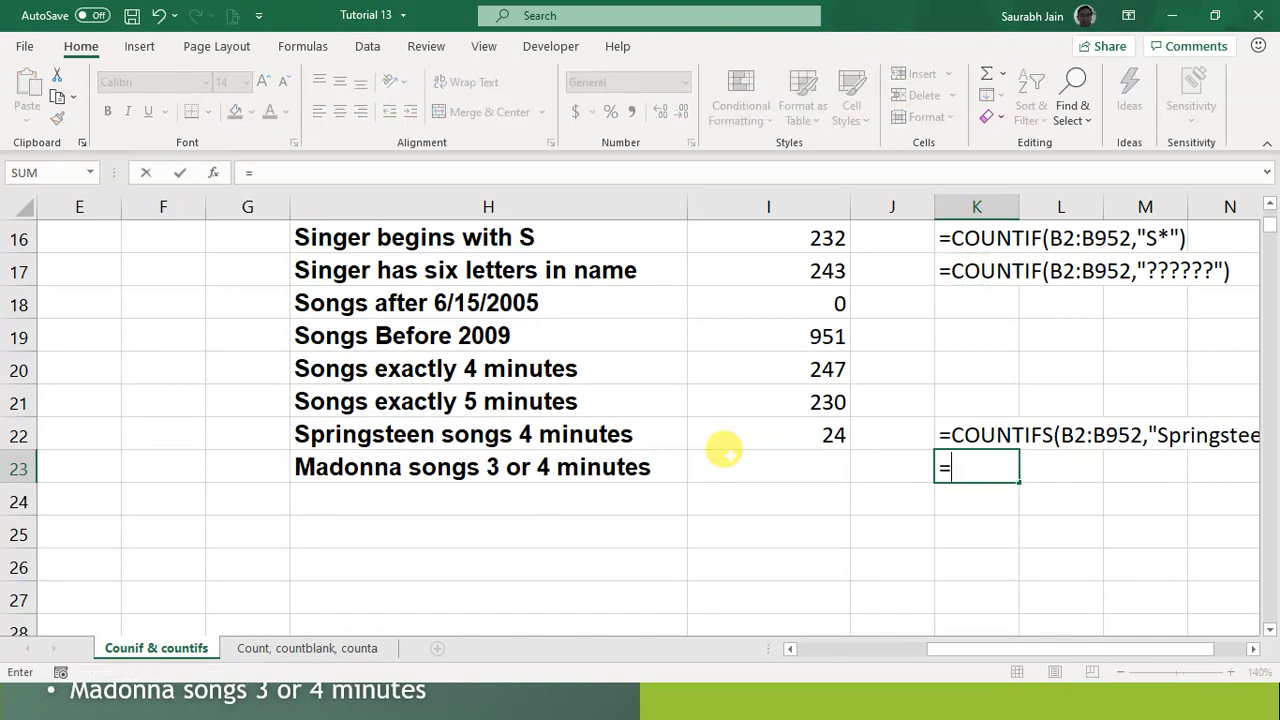
type("counti")
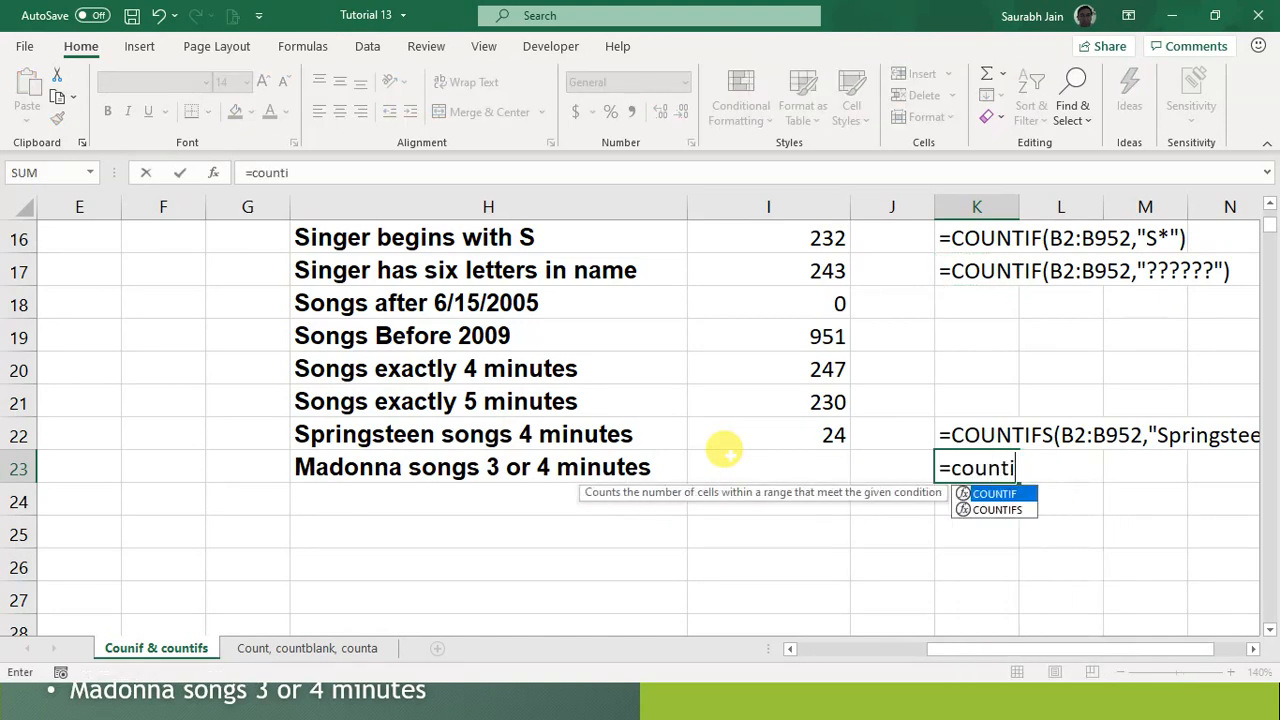
type("fs(")
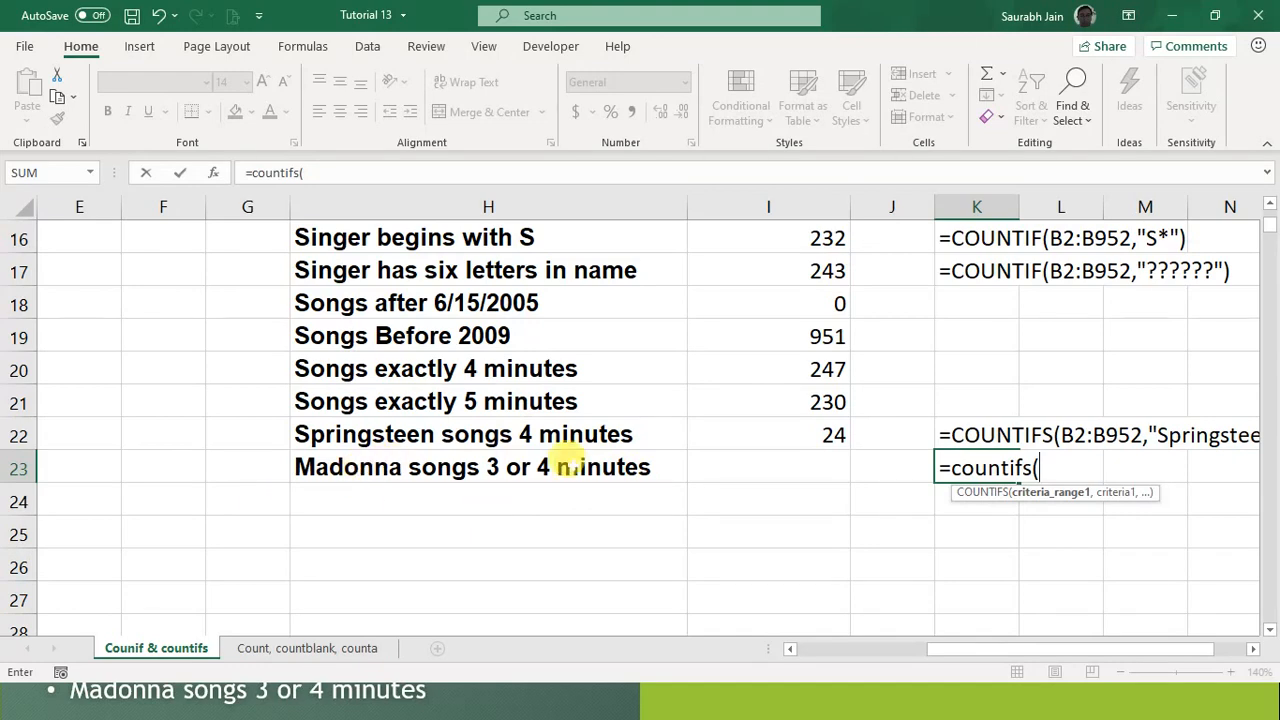
scroll(245, 456, "up", 5)
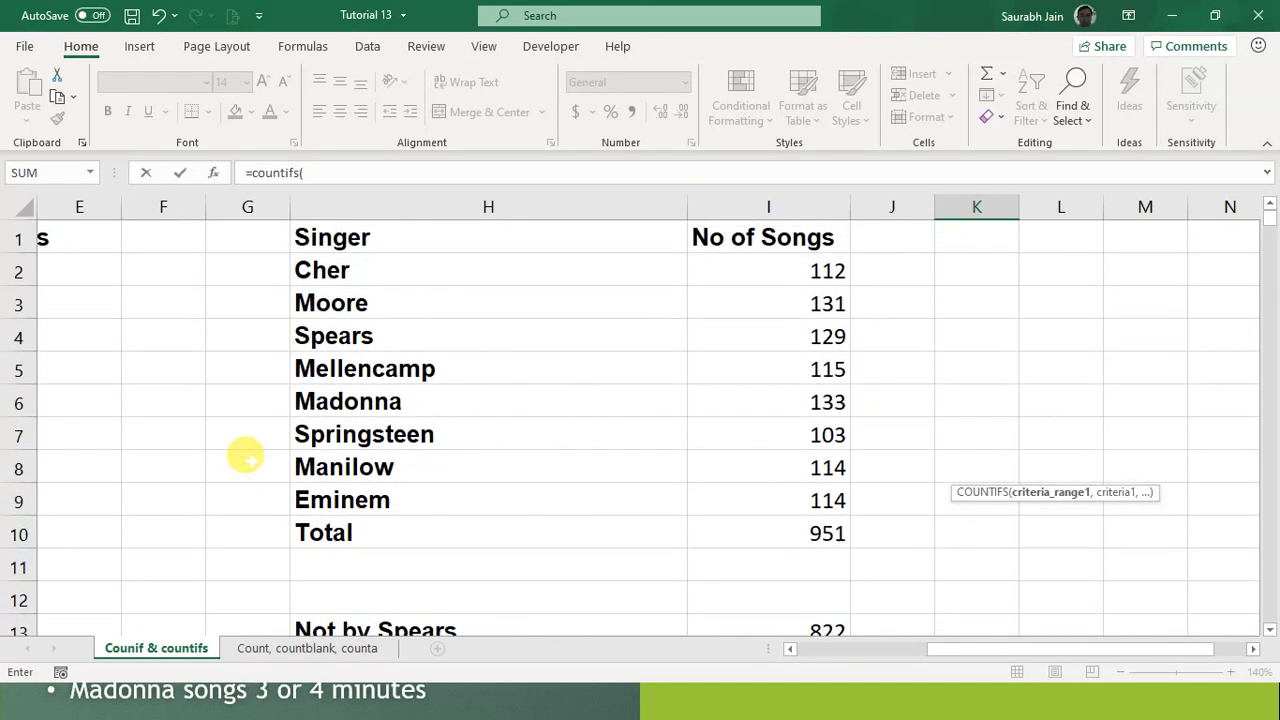
scroll(14, 458, "right", 8)
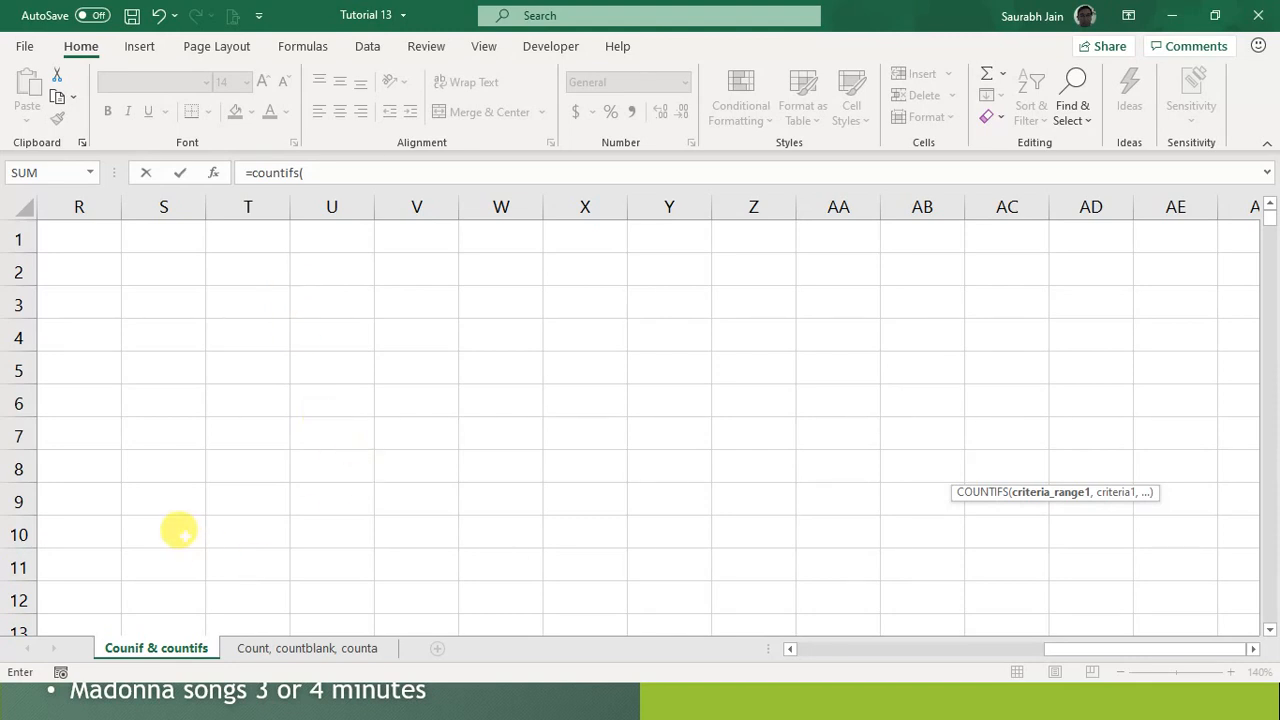
scroll(178, 530, "right", 6)
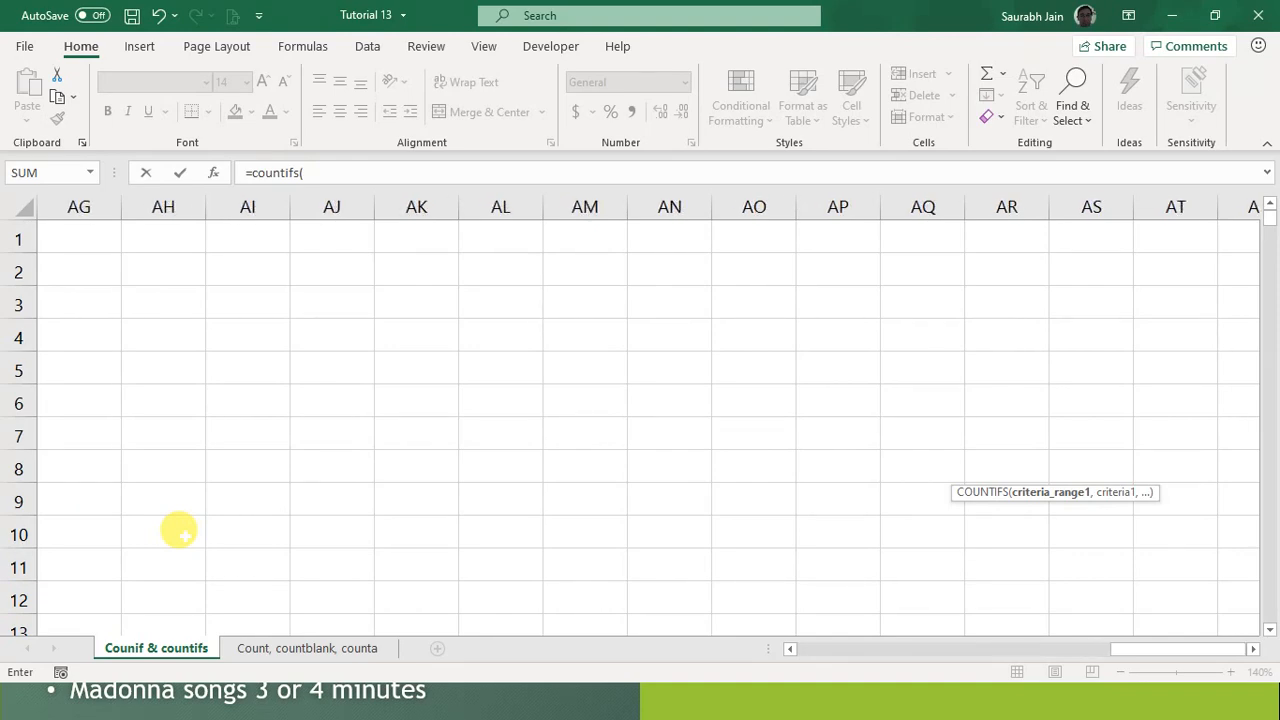
key("Left")
key("Left")
key("Left")
key("Left")
key("Left")
key("Left")
key("Left")
key("Left")
key("Left")
key("Left")
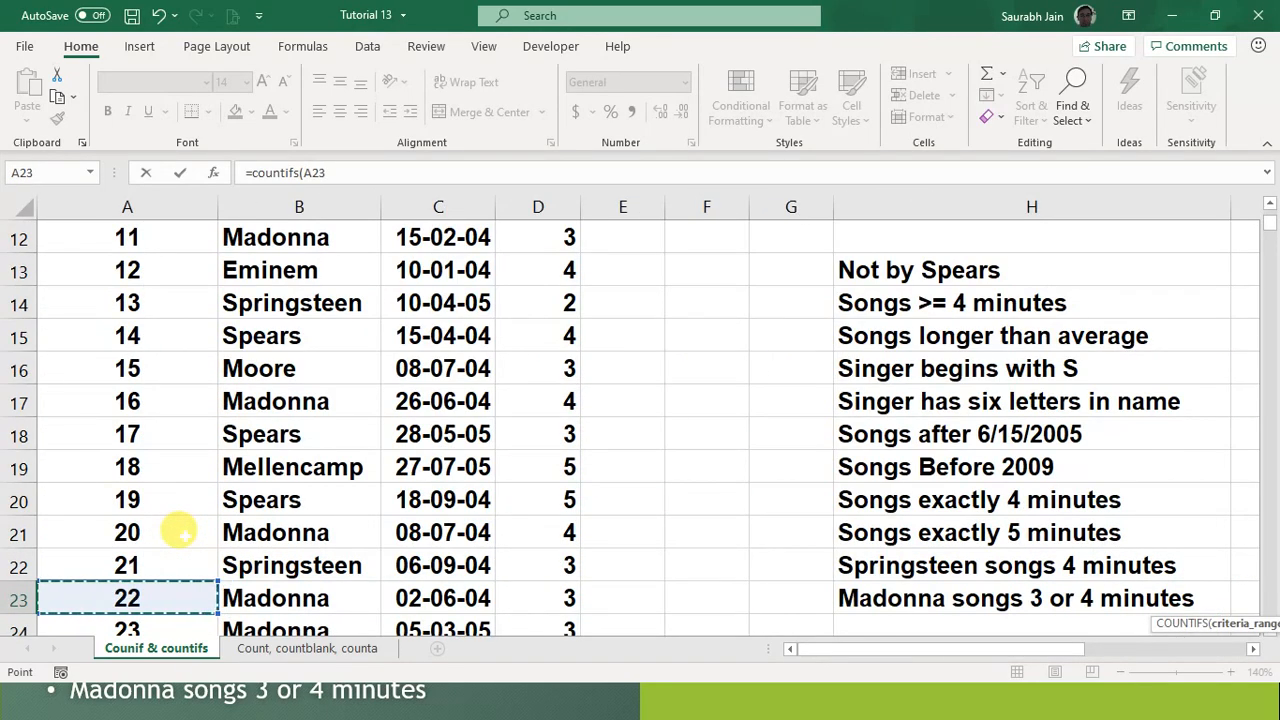
scroll(178, 530, "up", 4)
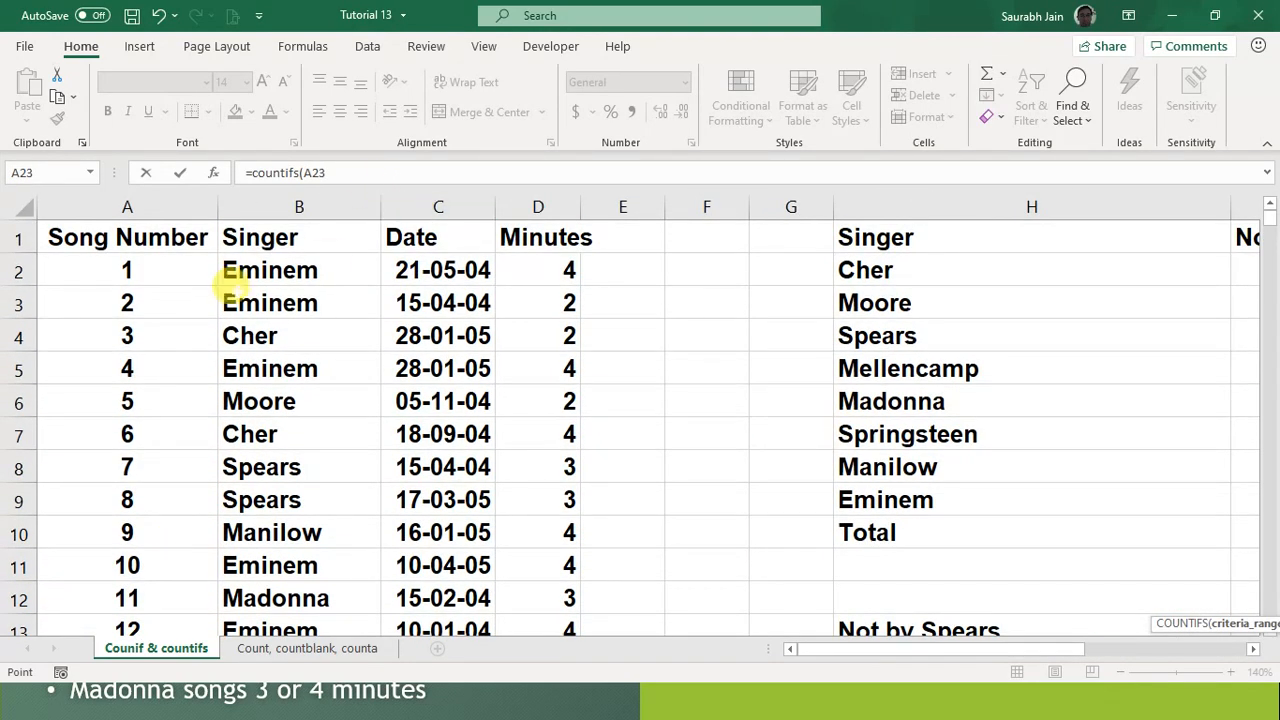
left_click(255, 268)
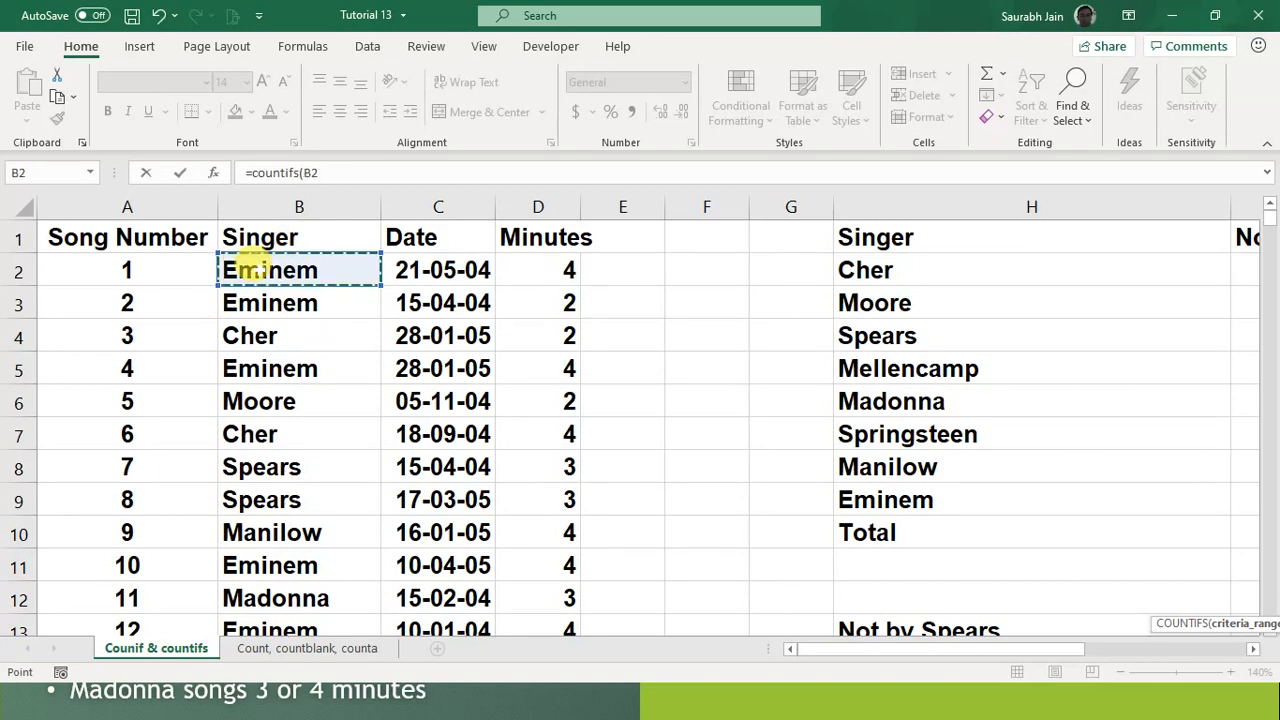
key("ctrl+shift+Down")
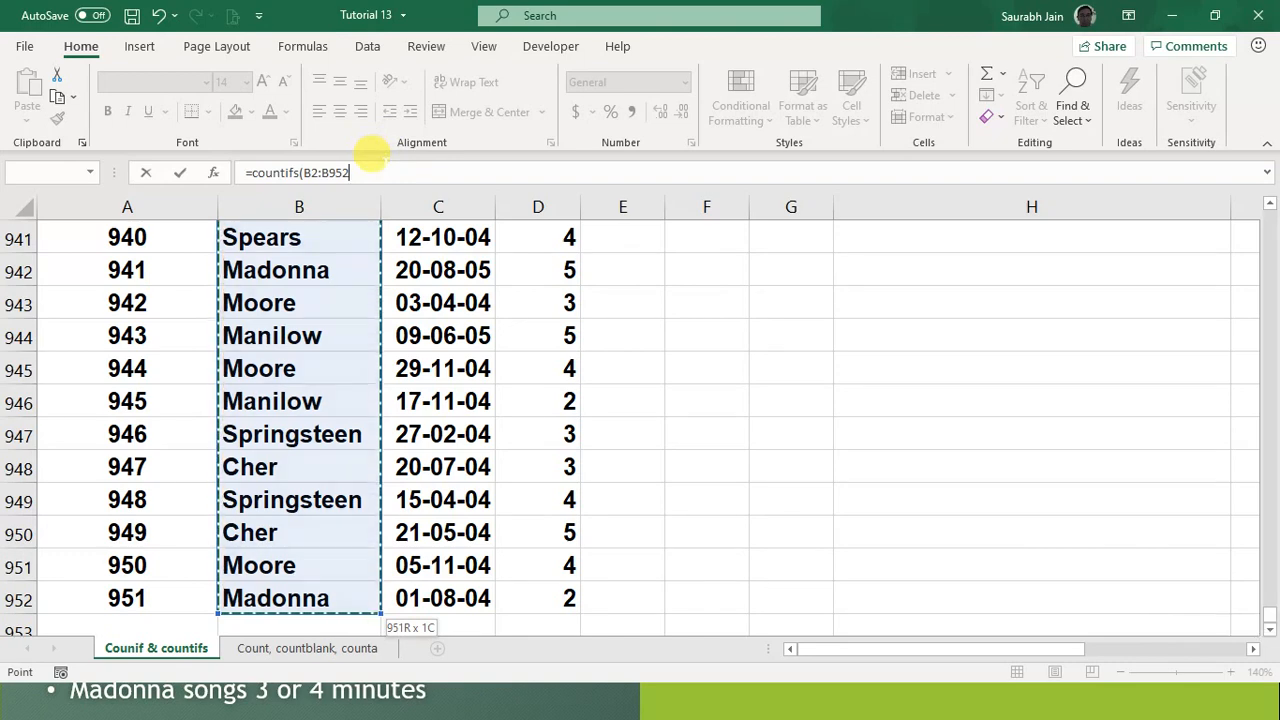
Step: Enter "Madonna" in quotes as the first criterion of the K23 formula
type(",")
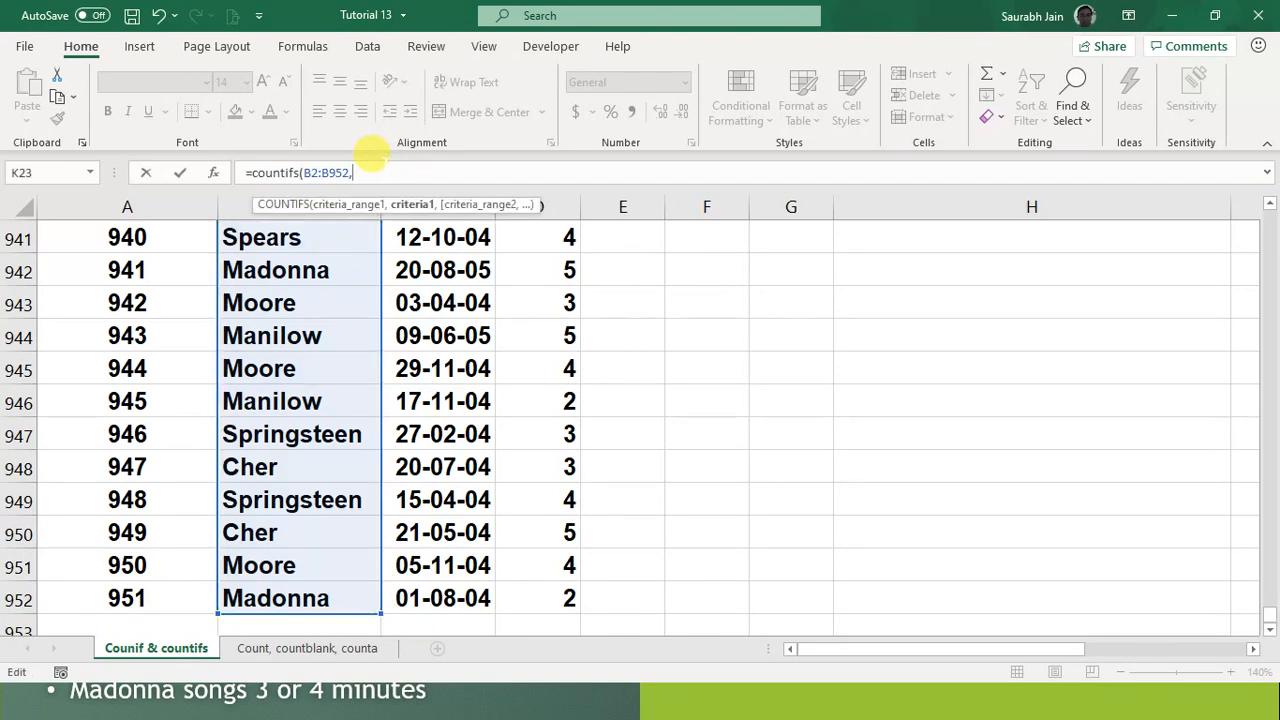
type("\"Madonna")
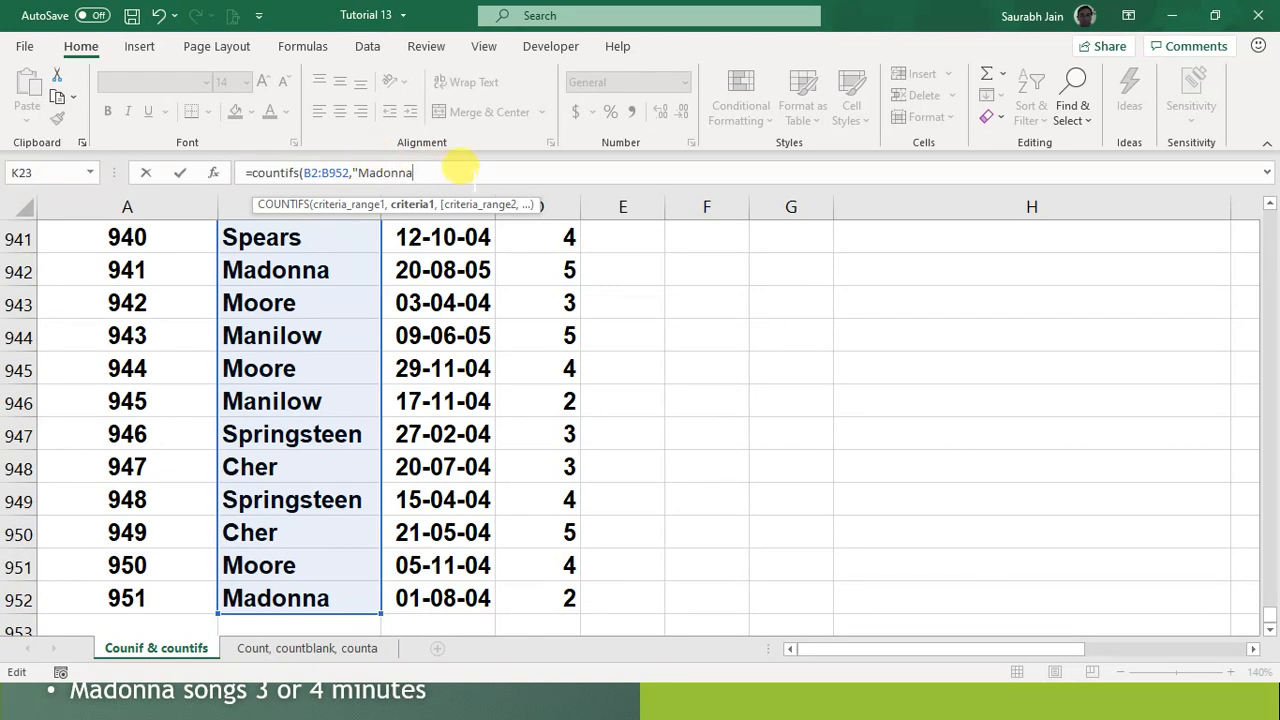
type("\"")
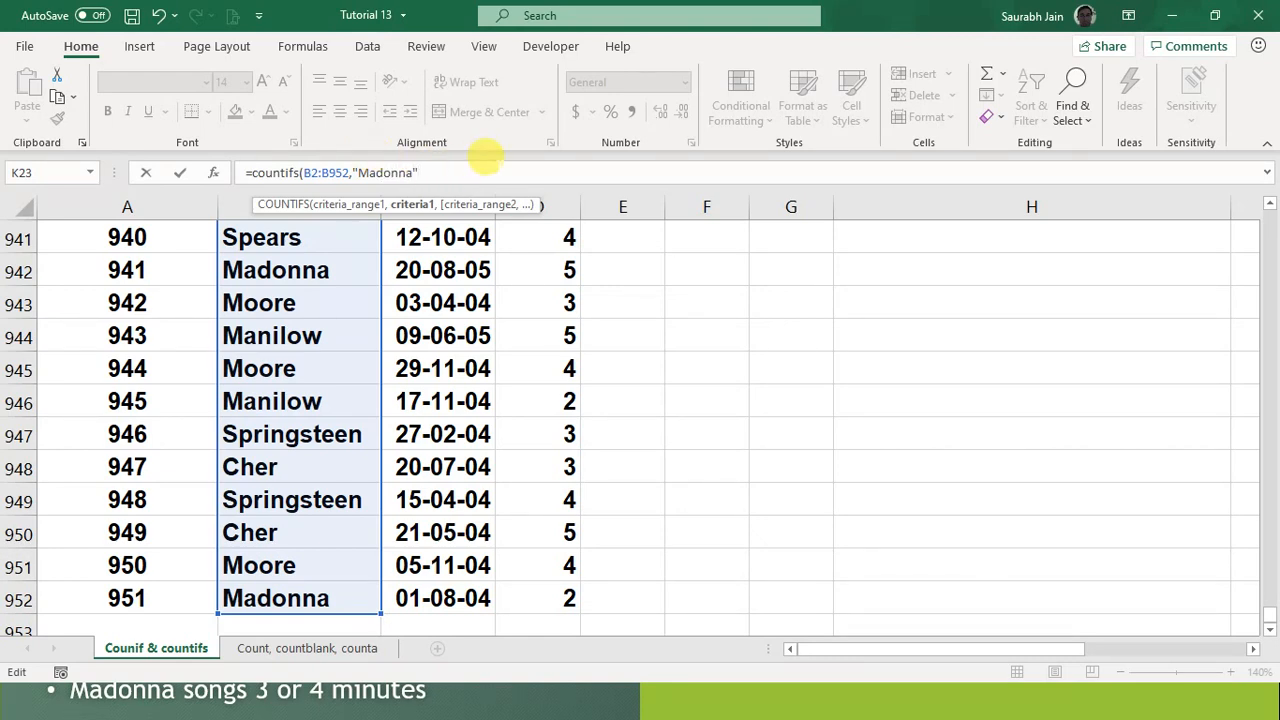
type(",")
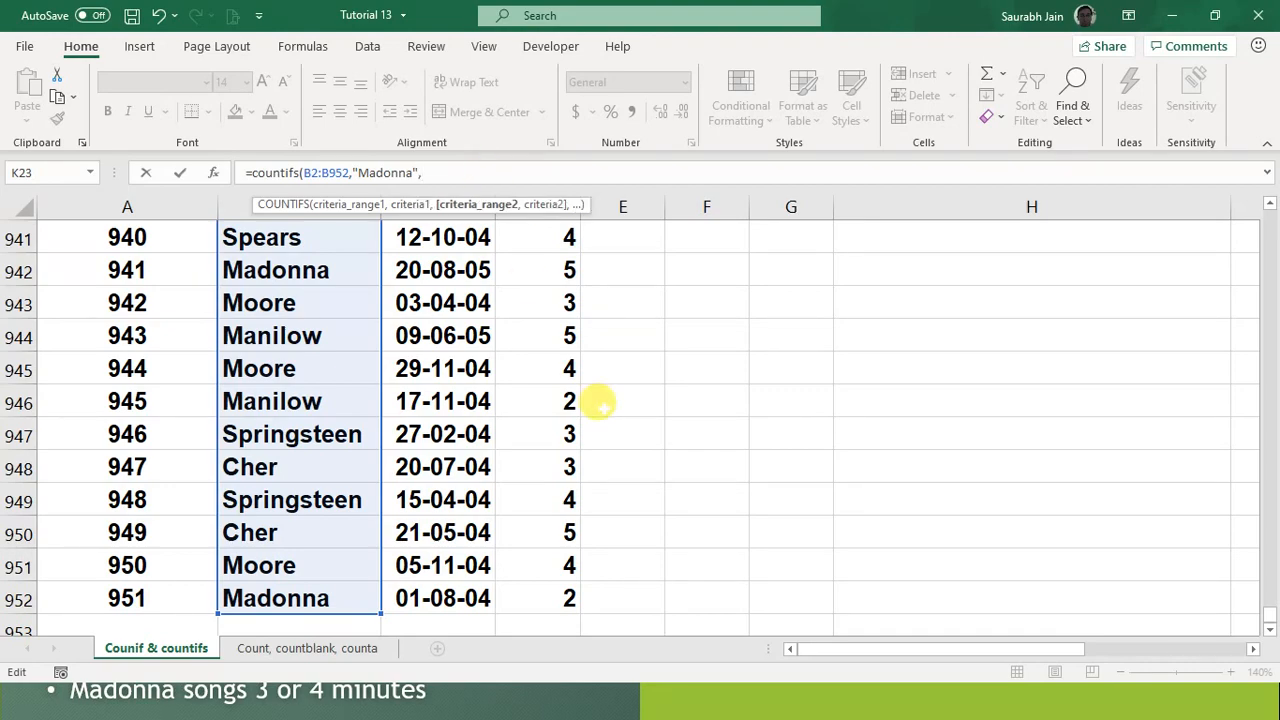
Step: Add the minutes range D2:D952 as the second criteria range with the quoted criterion ">=3"
scroll(597, 402, "up", 20)
scroll(597, 402, "up", 20)
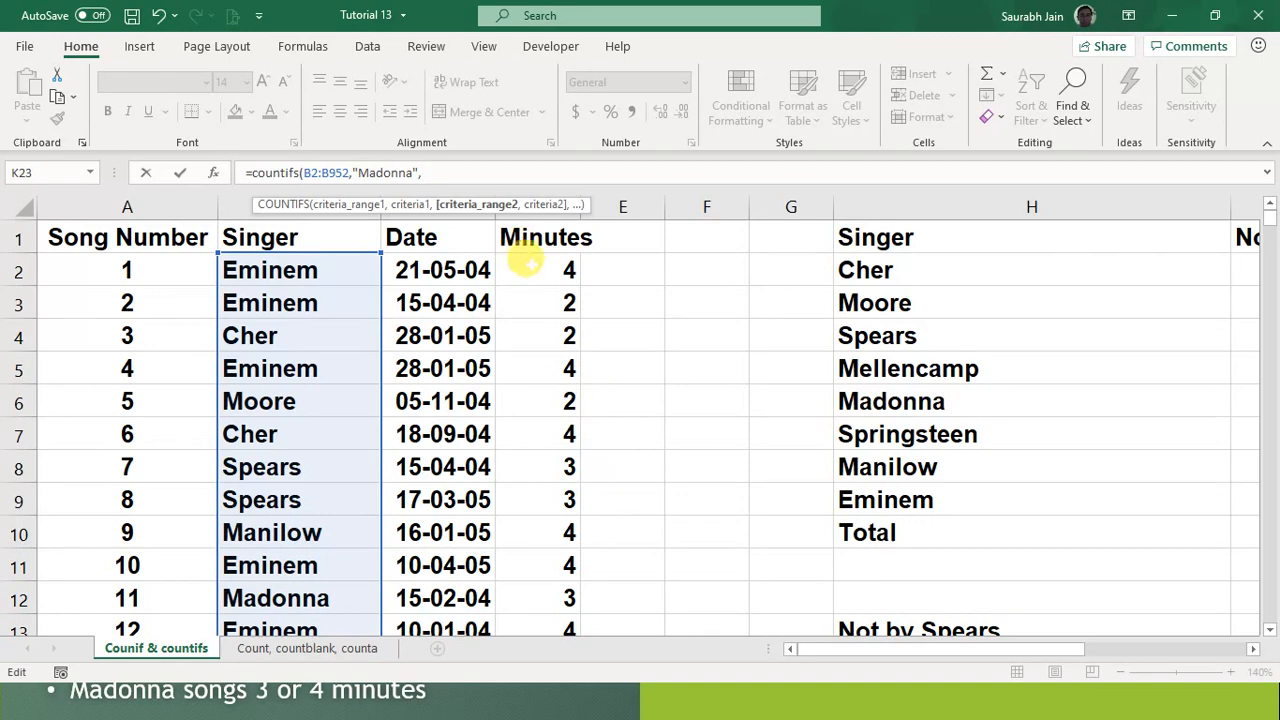
left_click(528, 266)
key("ctrl+shift+Down")
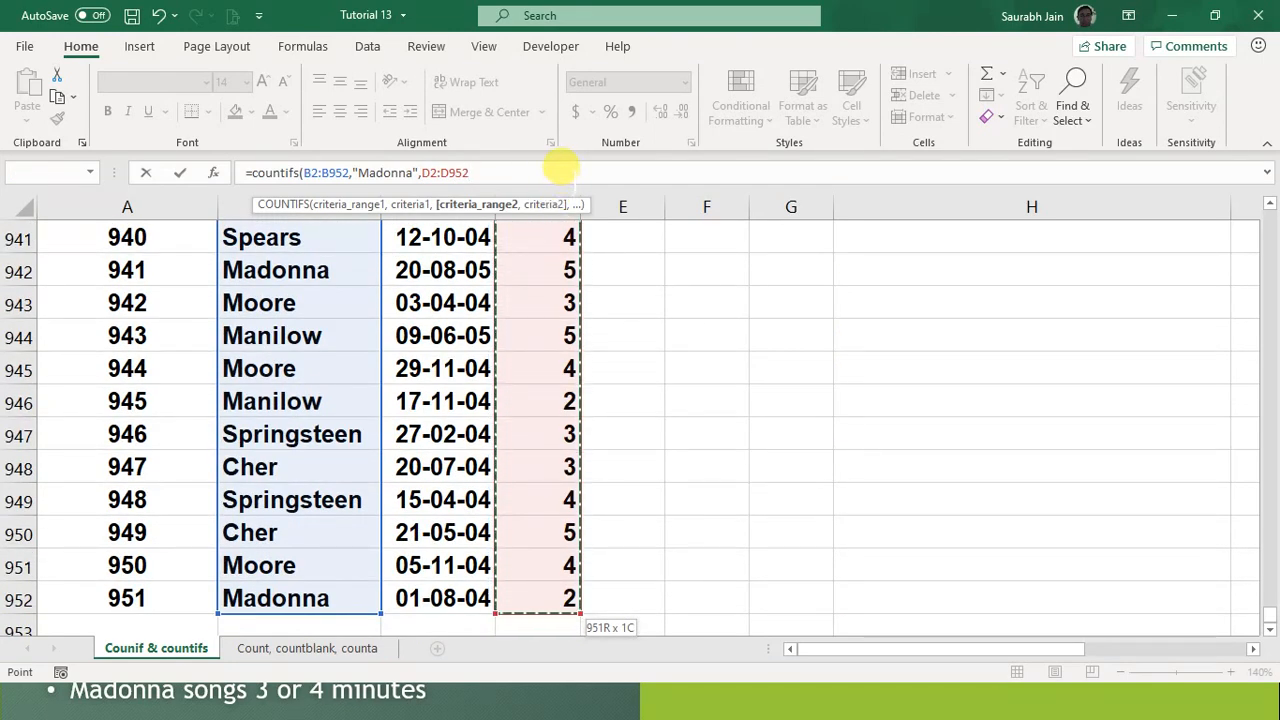
left_click(560, 172)
type(",")
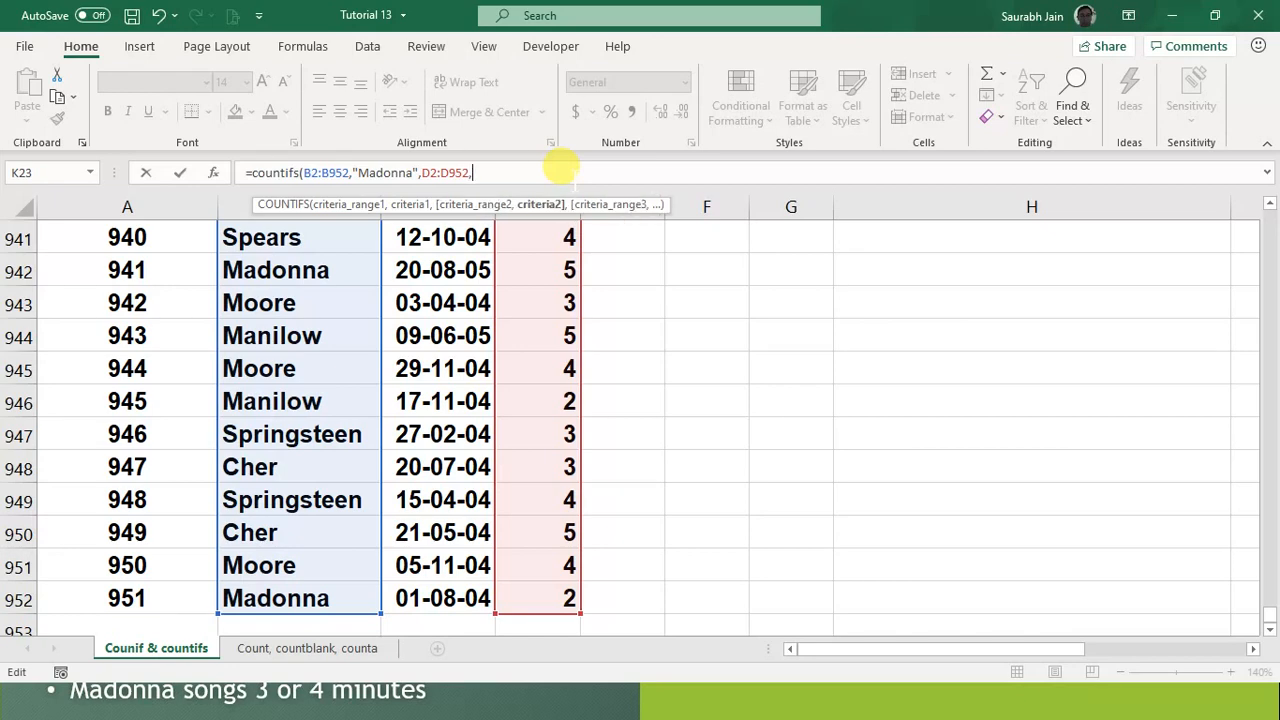
type("\">=3\",")
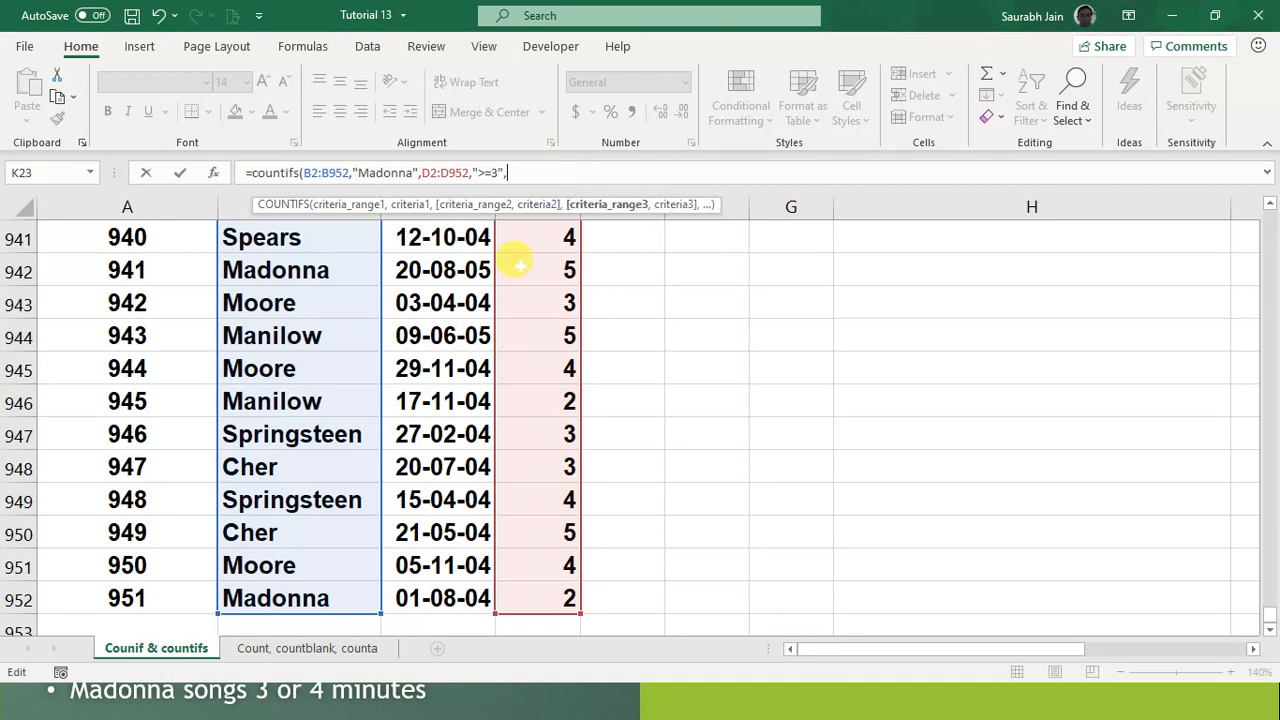
Step: Add the minutes range D2:D952 again with the criterion "<=4" and enter the COUNTIFS formula in K23
scroll(520, 265, "up", 20)
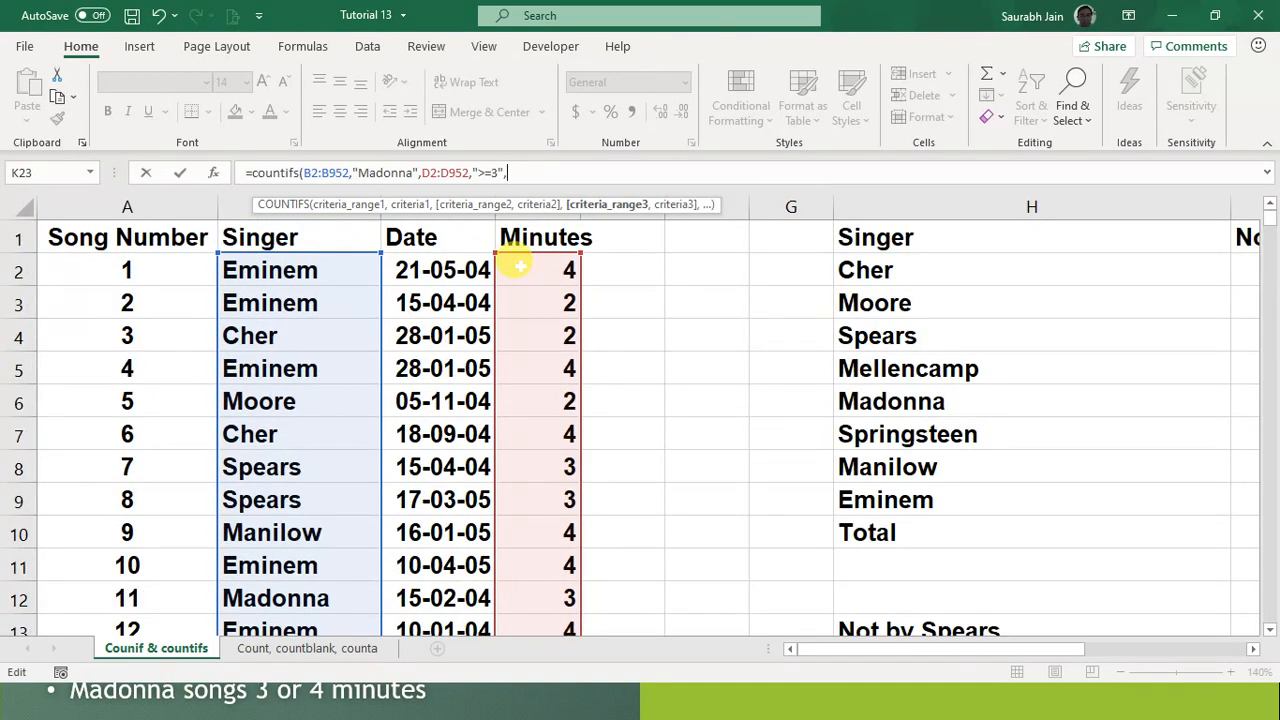
left_click(531, 266)
key("ctrl+shift+Down")
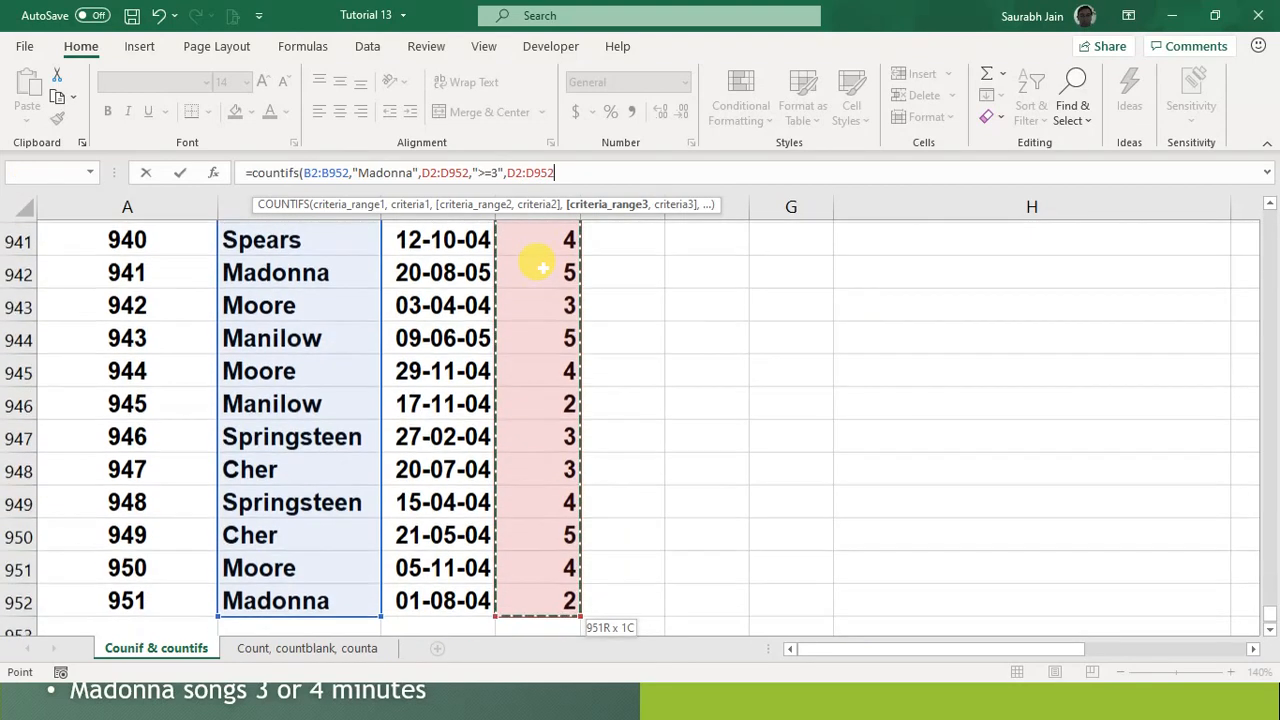
left_click(595, 163)
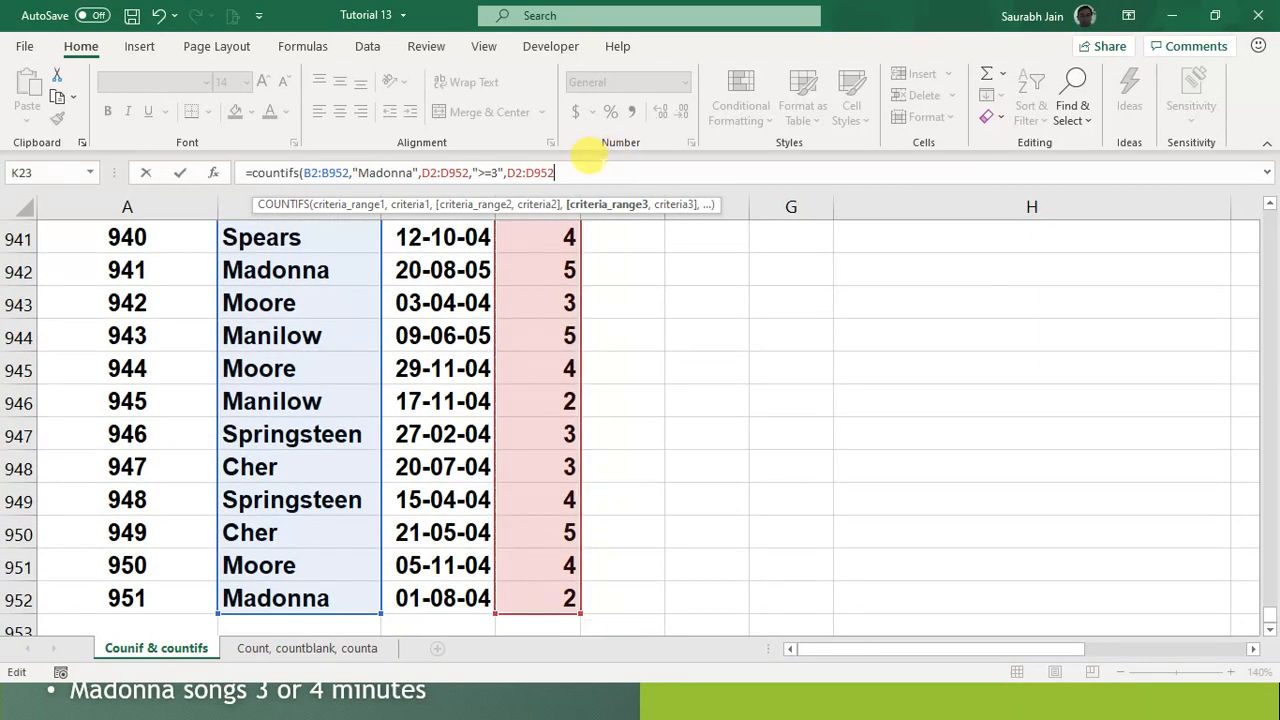
type(",")
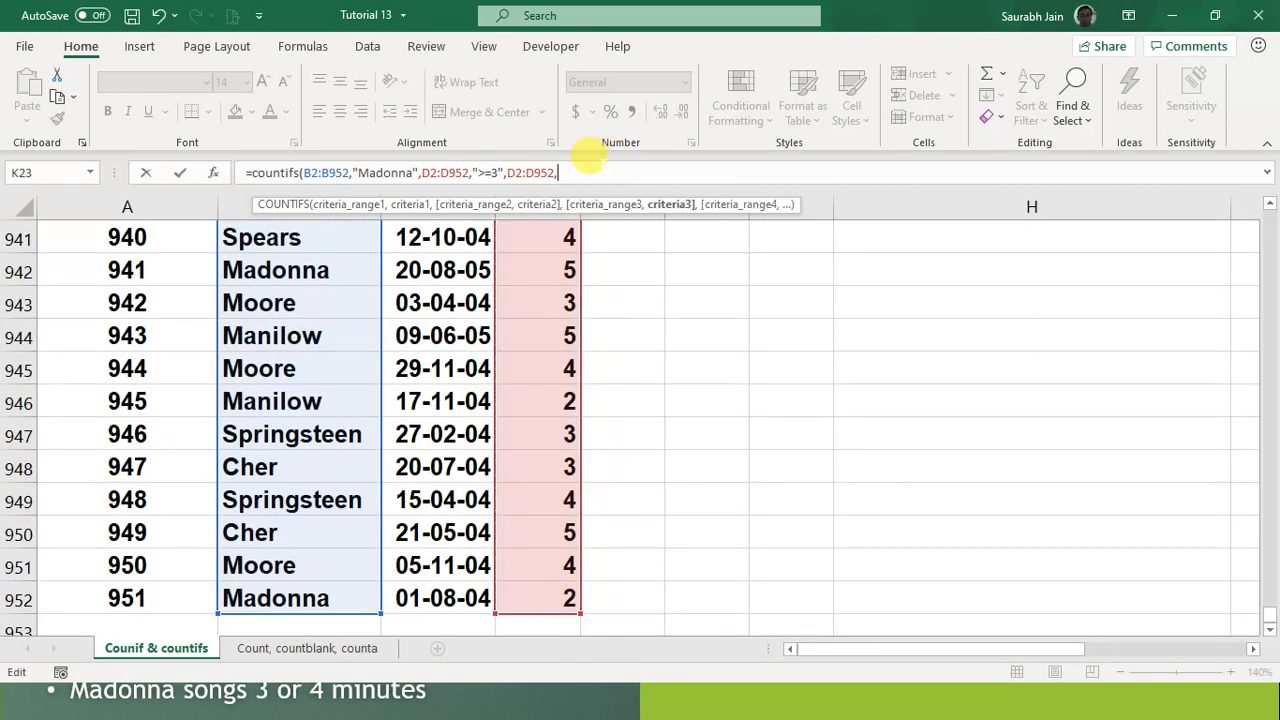
type("\"")
type("<=4")
type(")")
key("Return")
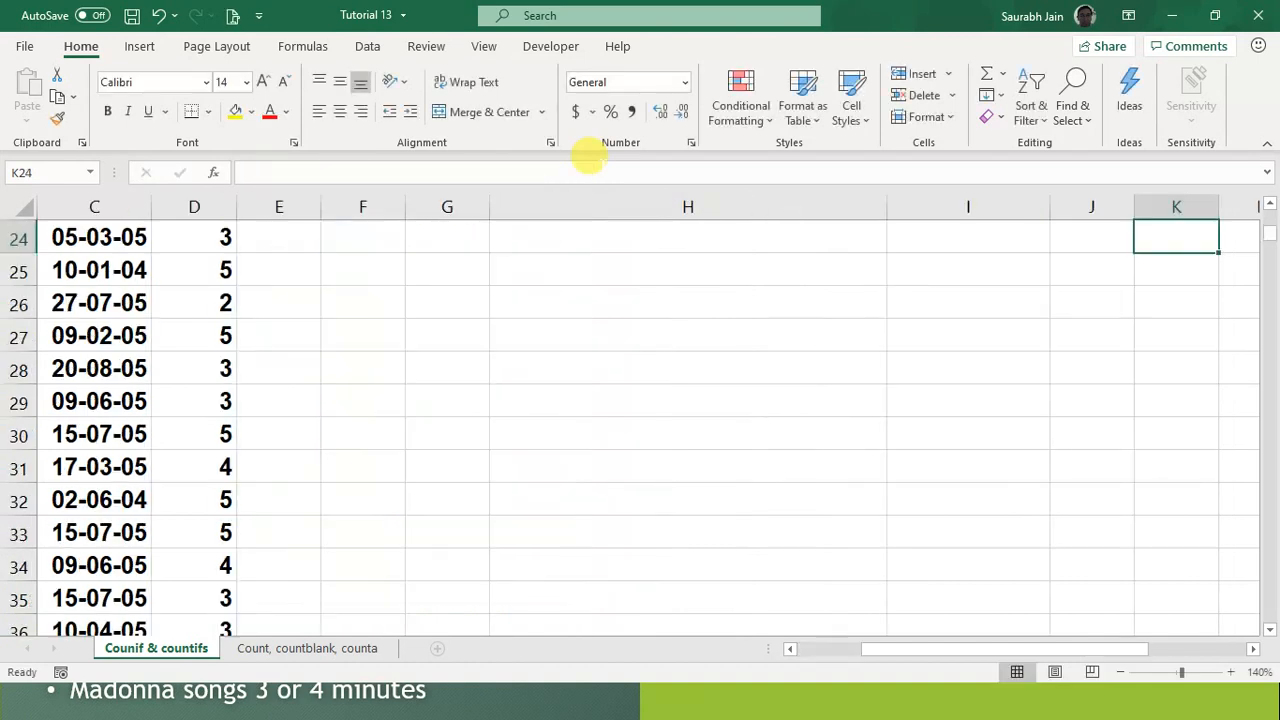
Step: Check the Madonna row's count cell I23 and the COUNTIFS formula and result in K23
left_click(950, 358)
key("Up")
key("Up")
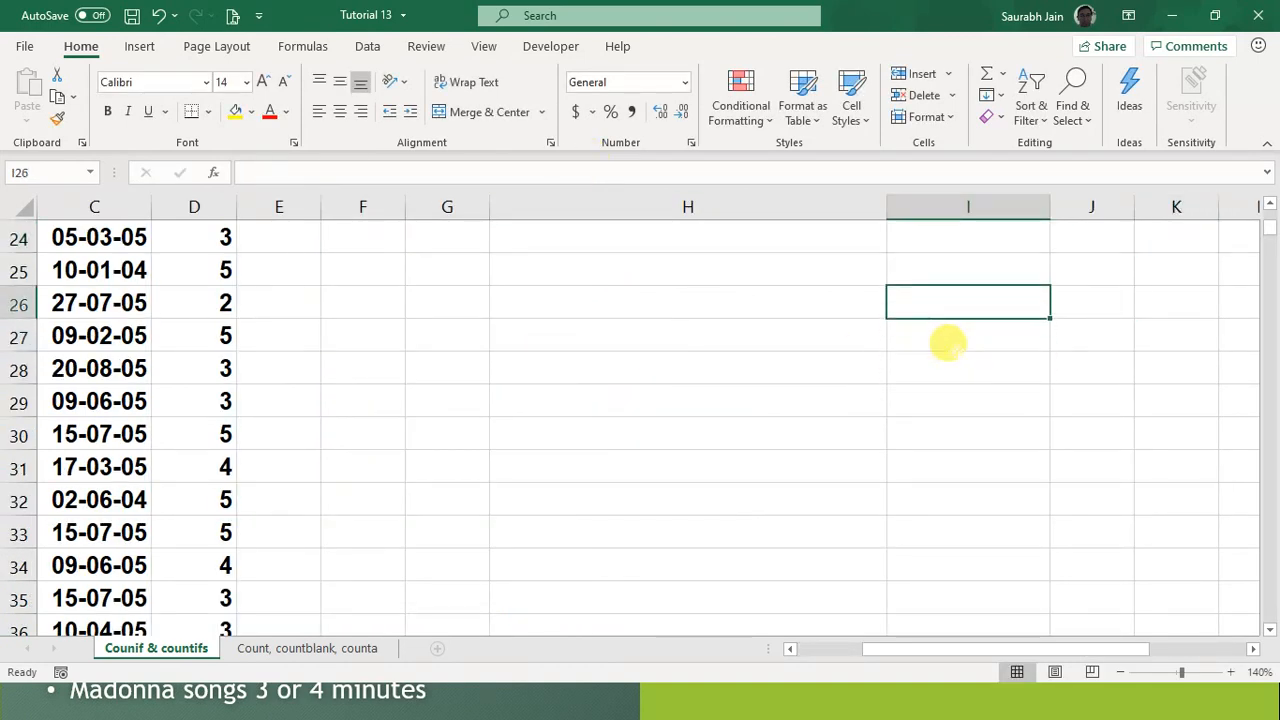
key("Up")
key("Up")
key("Up")
key("Up")
key("Up")
key("Up")
key("Up")
key("Up")
key("Up")
key("Up")
key("Up")
key("Up")
key("Up")
key("Down")
key("Down")
key("Down")
key("Down")
key("Down")
key("Down")
key("Down")
key("Down")
key("Down")
key("Down")
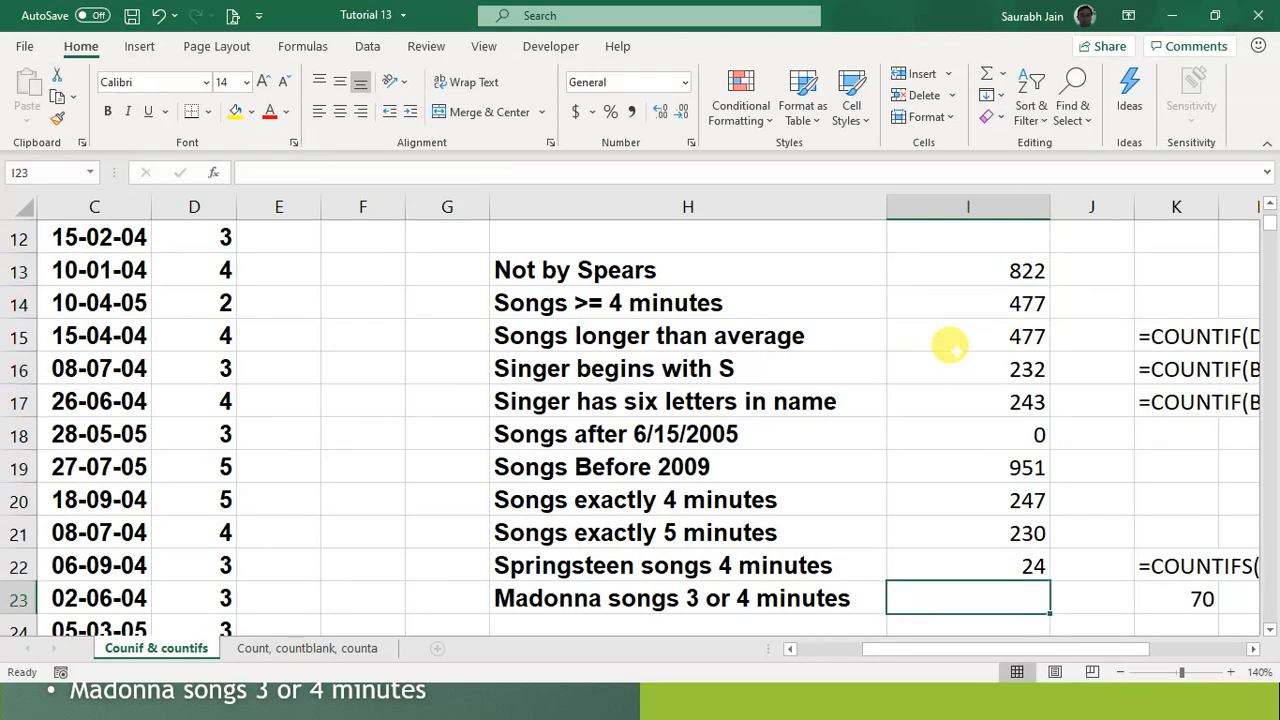
key("Right")
key("Right")
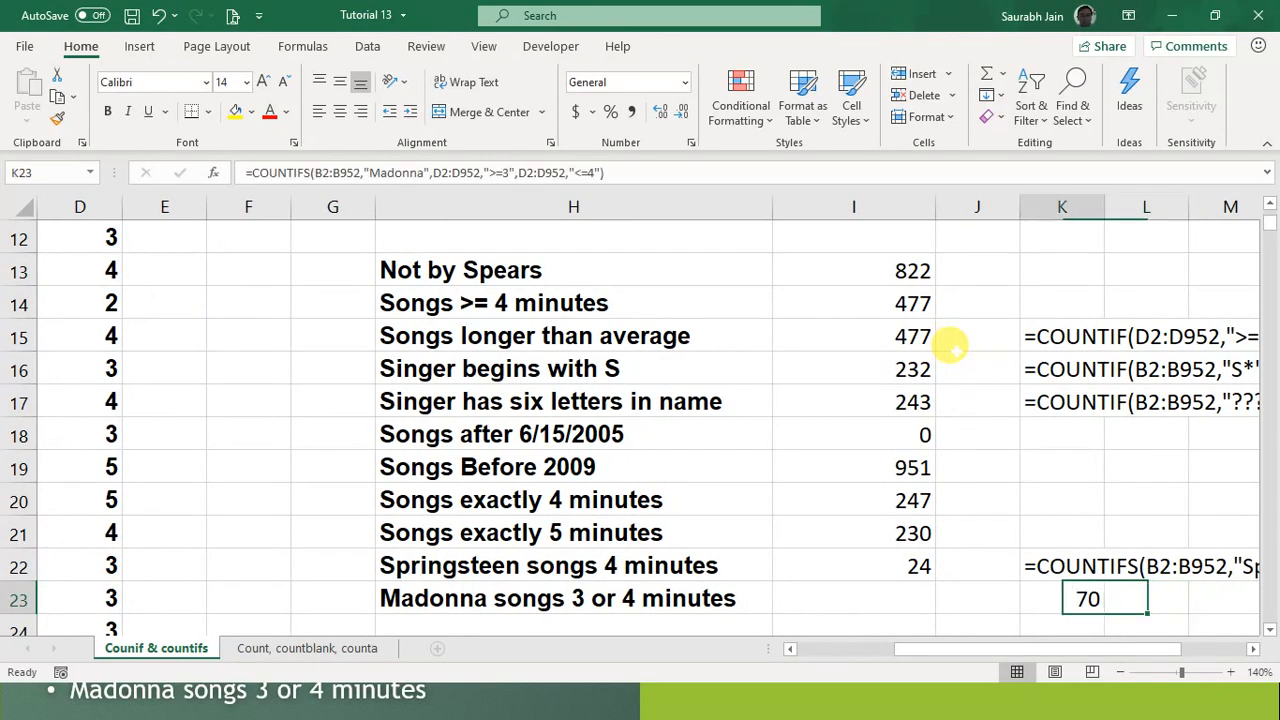
key("Left")
key("Right")
key("Right")
key("Right")
key("Down")
key("Down")
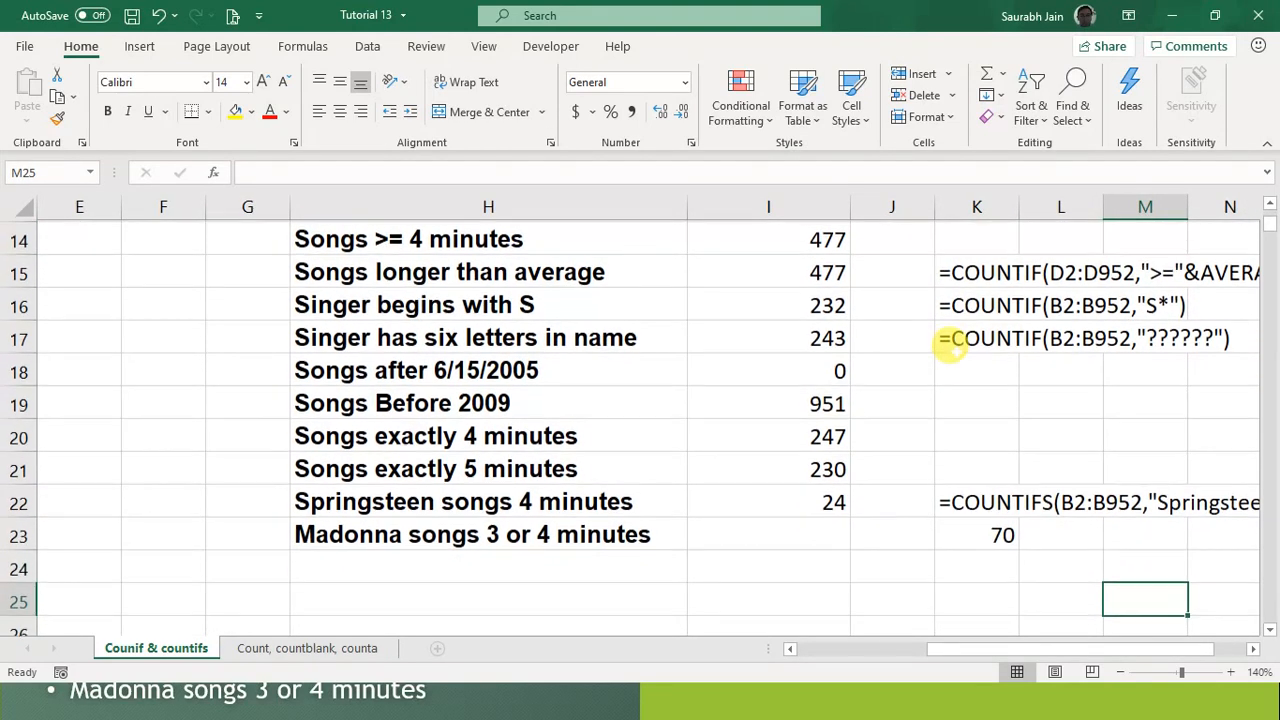
key("Left")
key("Up")
key("Up")
key("Up")
key("Down")
key("Left")
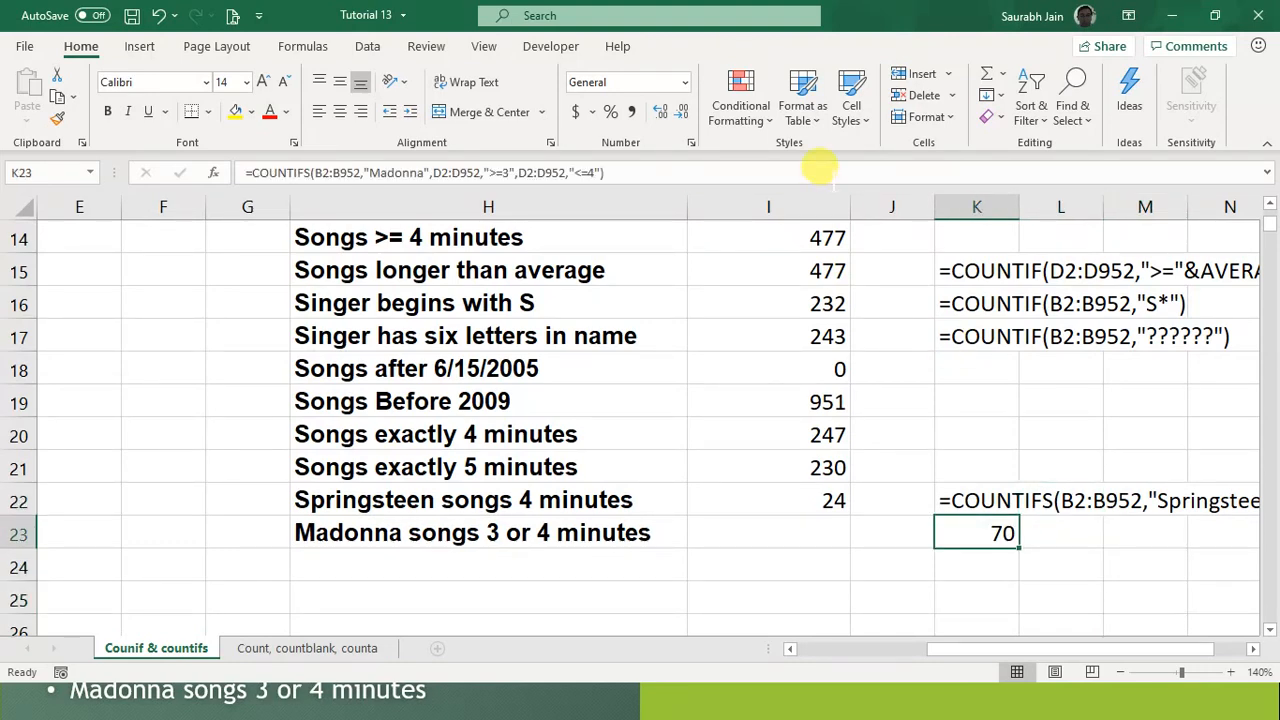
Step: Copy the Madonna COUNTIFS formula text from K23 and enter it unchanged in I23
left_click_drag(651, 170, 217, 167)
key("ctrl+c")
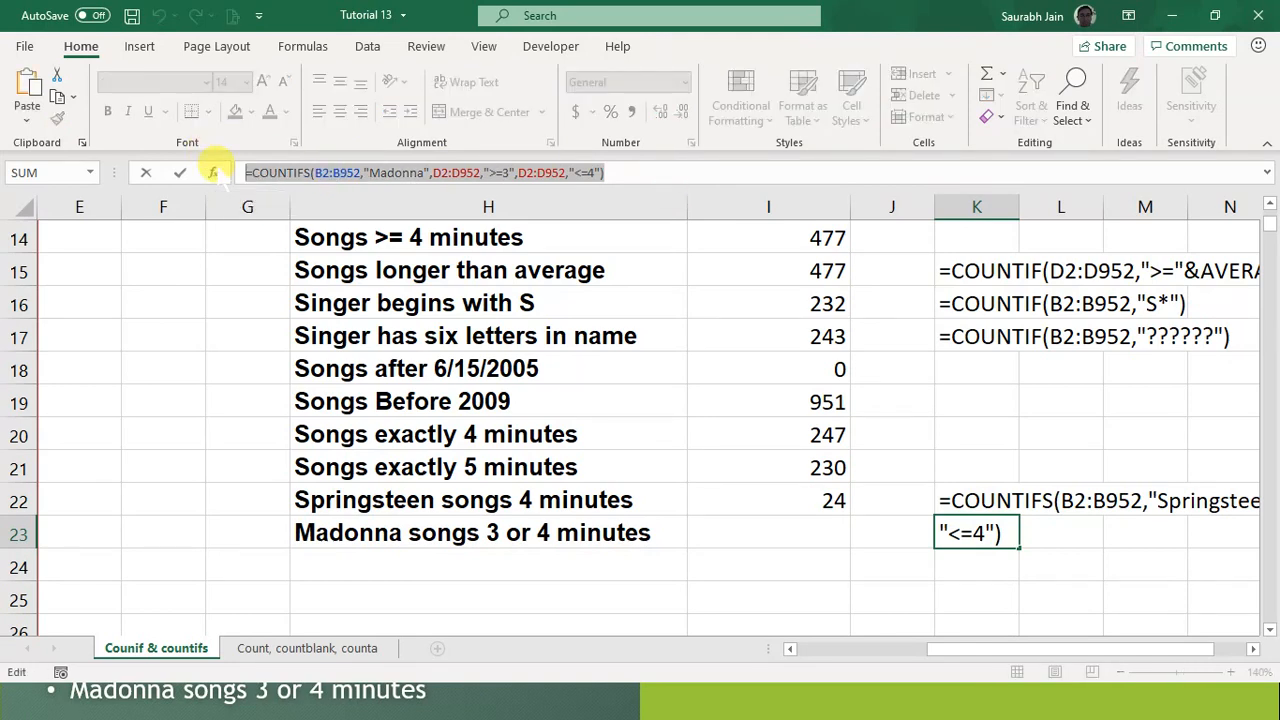
key("Escape")
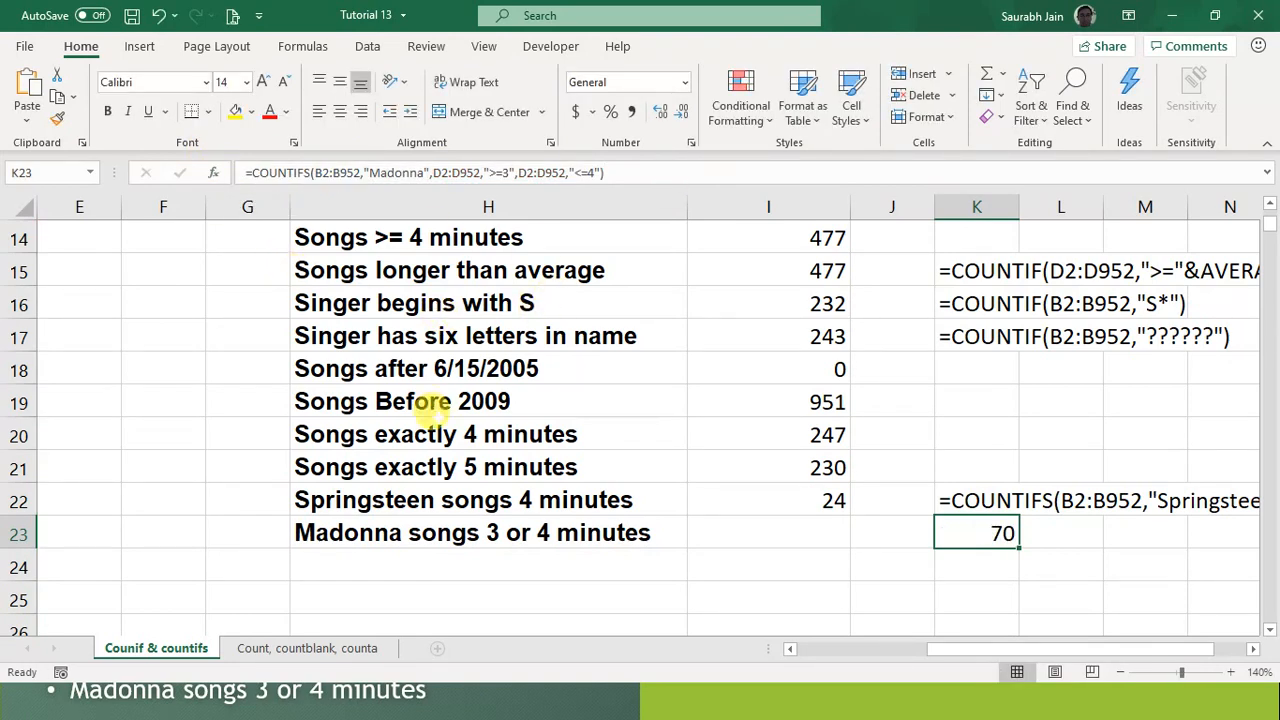
left_click(806, 531)
left_click(279, 170)
key("ctrl+v")
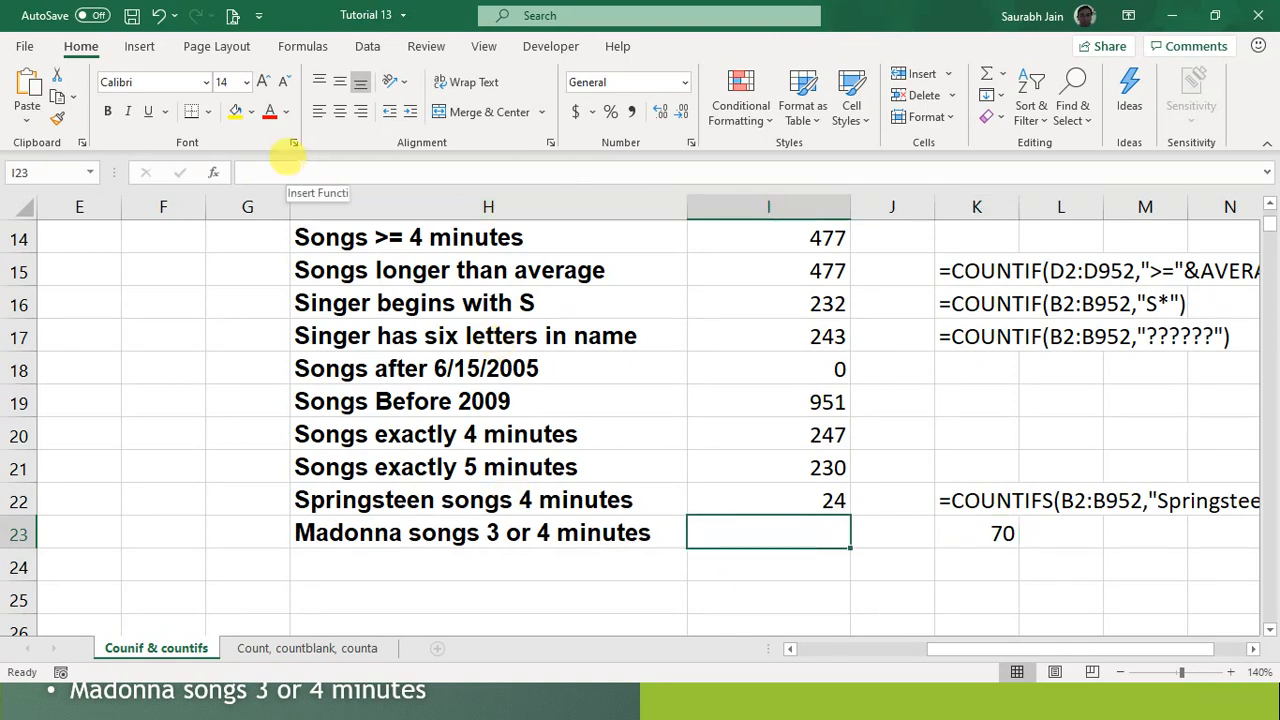
key("Return")
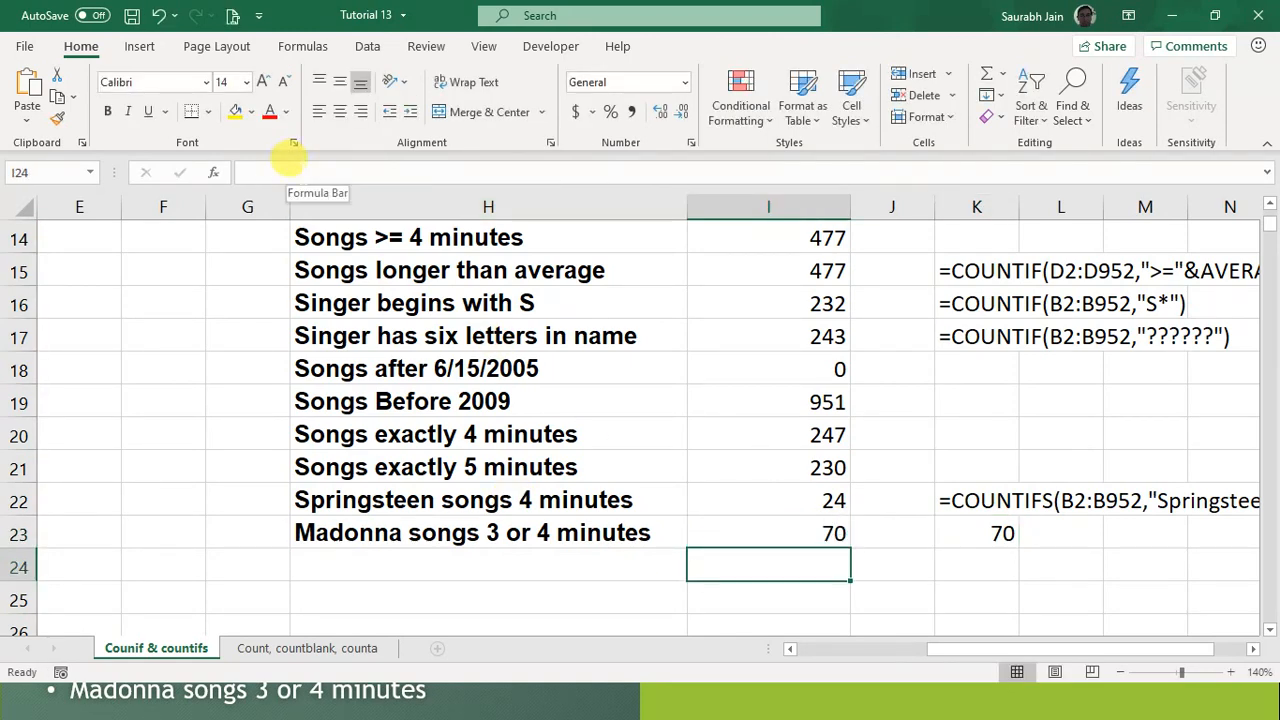
Step: Copy the FORMULATEXT formula from K22 into K23, replacing the trial COUNTIFS formula there
left_click(967, 501)
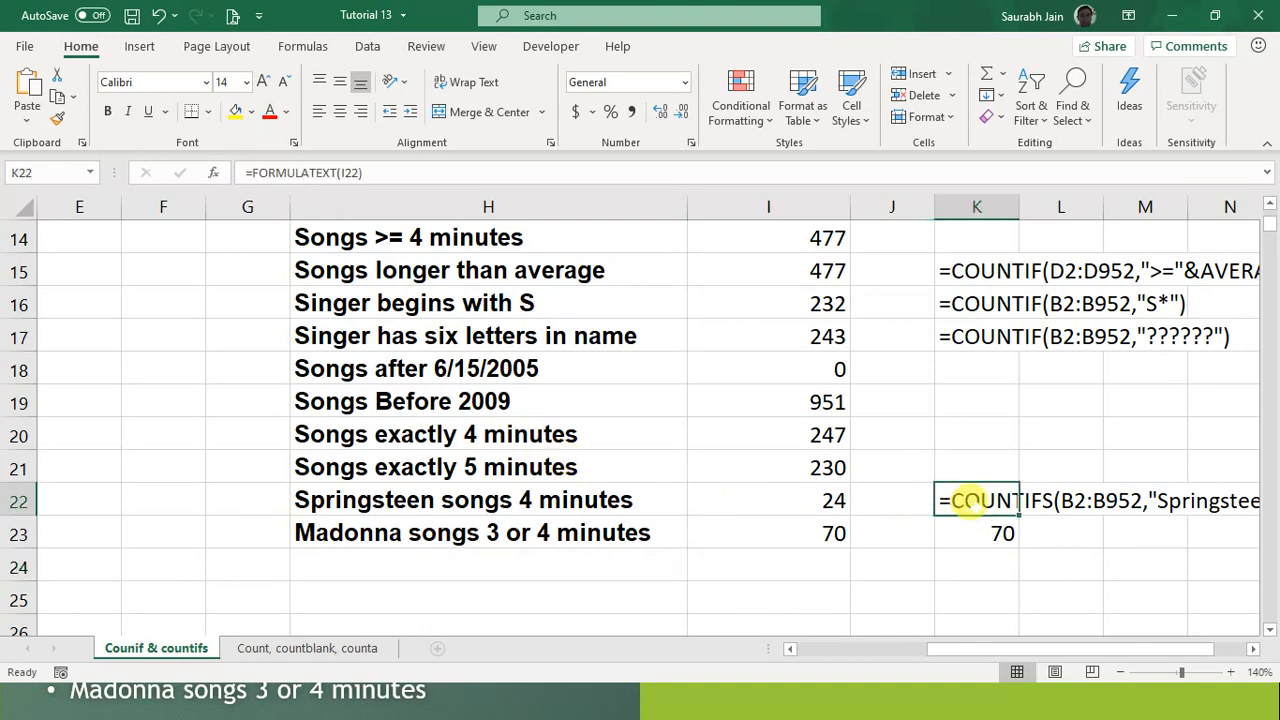
key("ctrl+c")
key("Down")
key("ctrl+v")
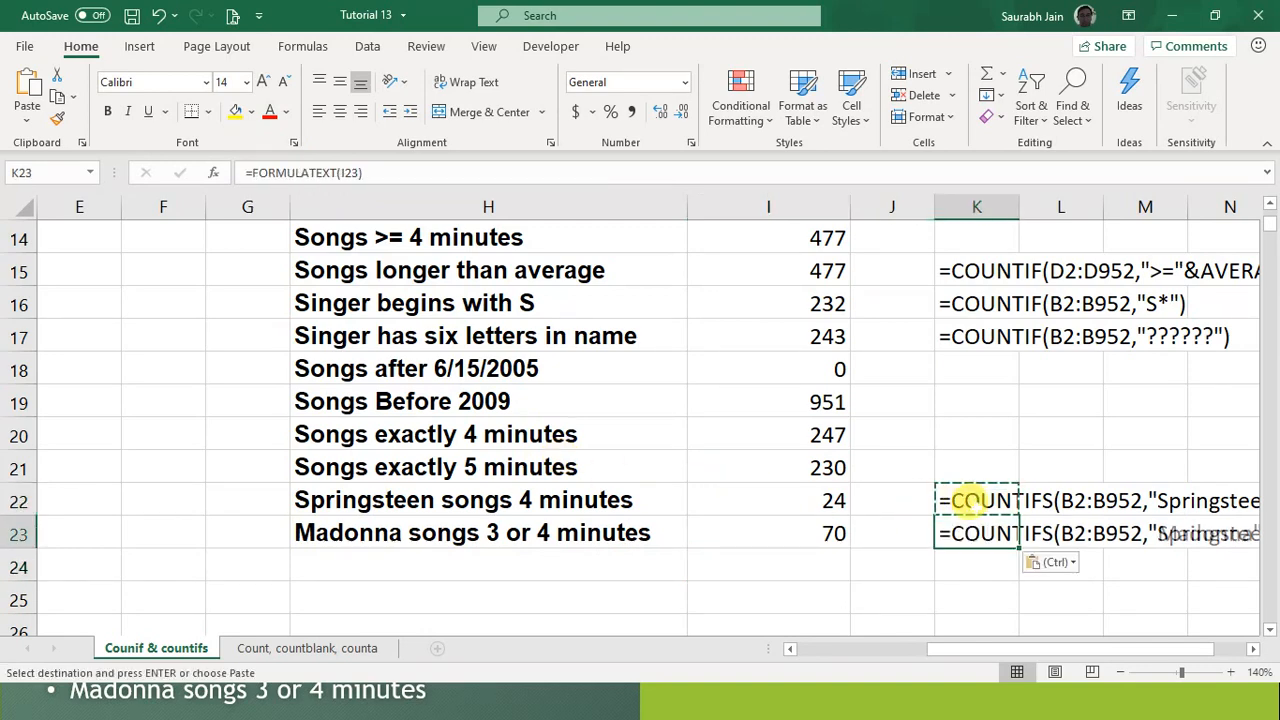
Step: Review the Madonna COUNTIFS formula text in row 23, going through each of its ranges and criteria
key("Right")
key("Down")
key("Down")
key("Right")
key("Right")
key("Right")
key("Right")
key("Right")
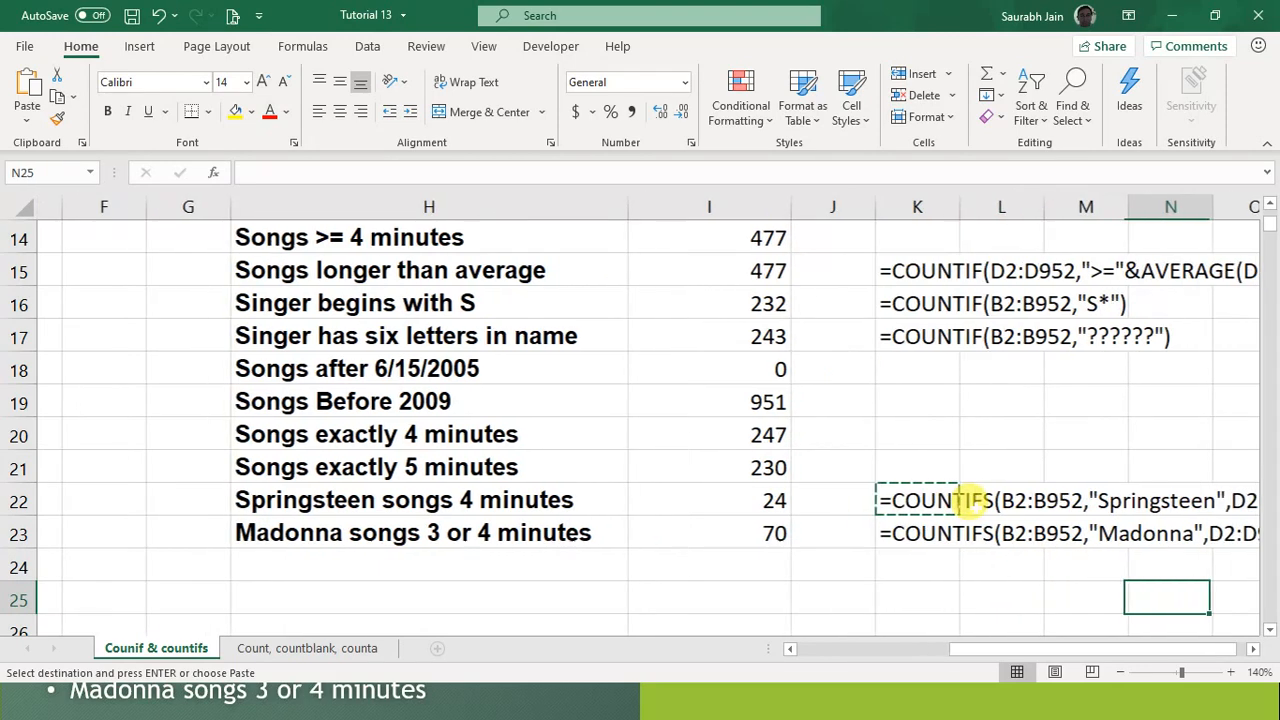
key("Right")
key("Right")
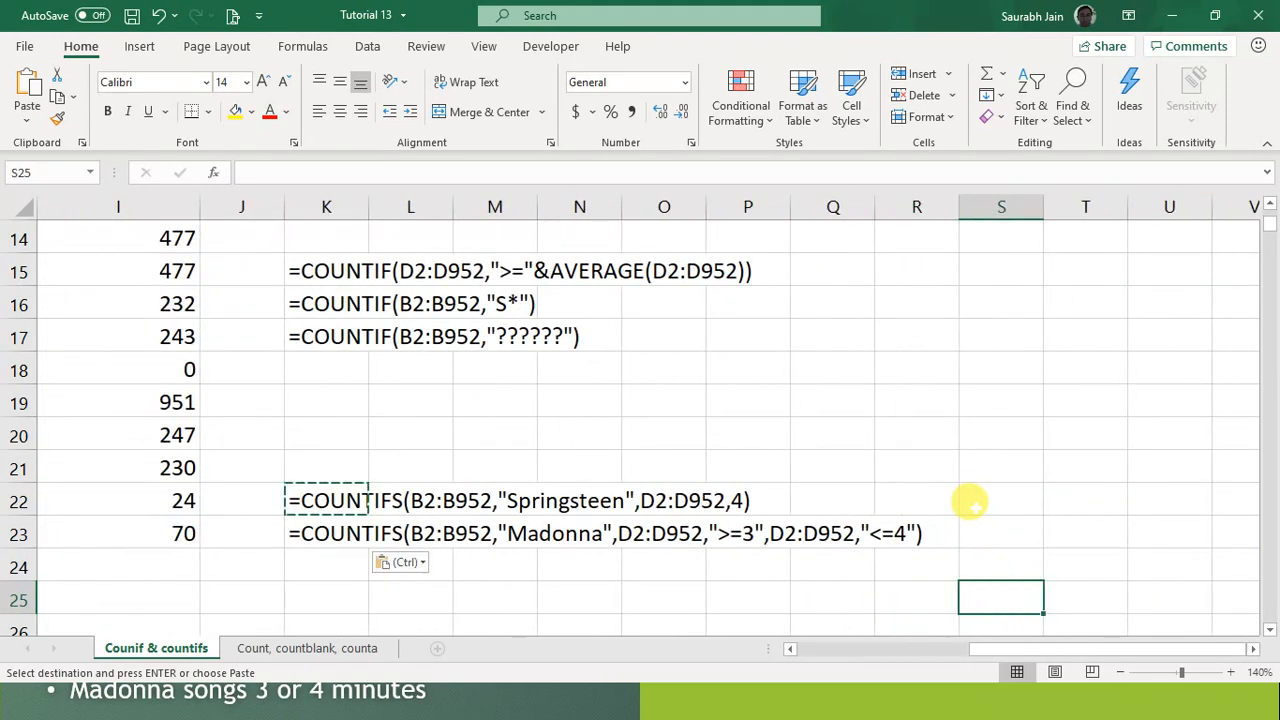
left_click(345, 533)
left_click(466, 529)
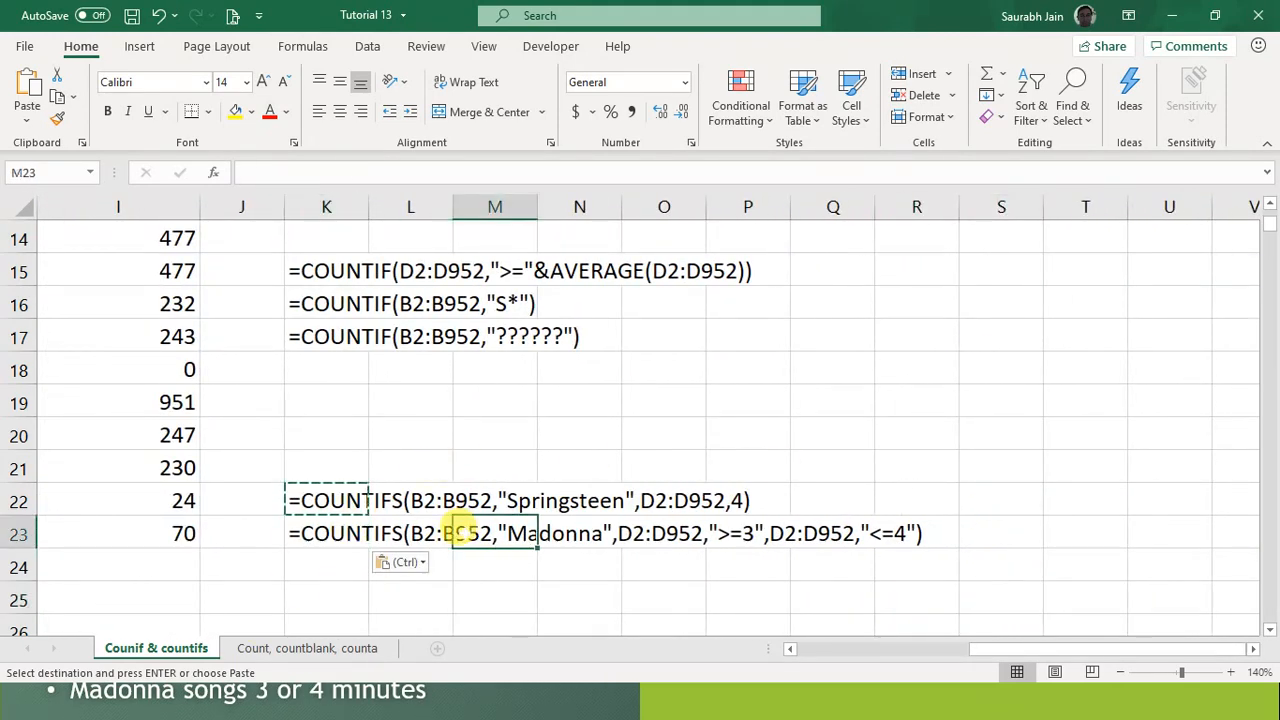
left_click(585, 533)
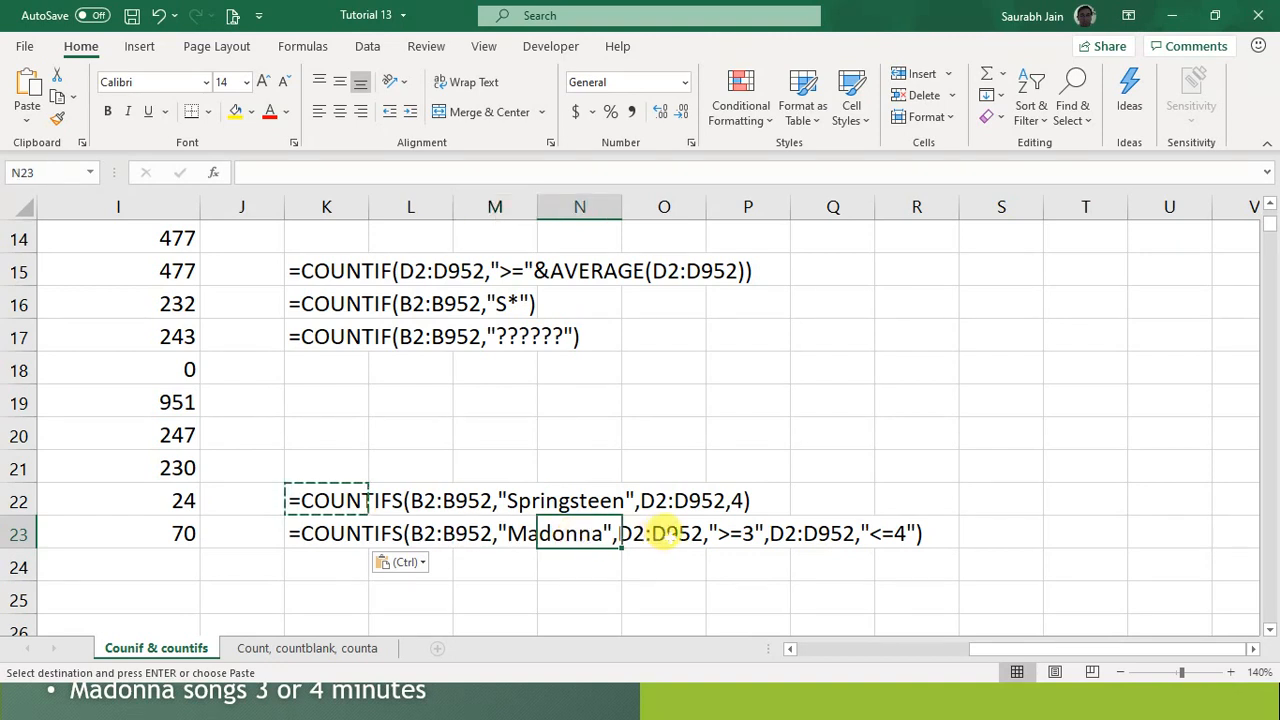
left_click(665, 533)
left_click(738, 533)
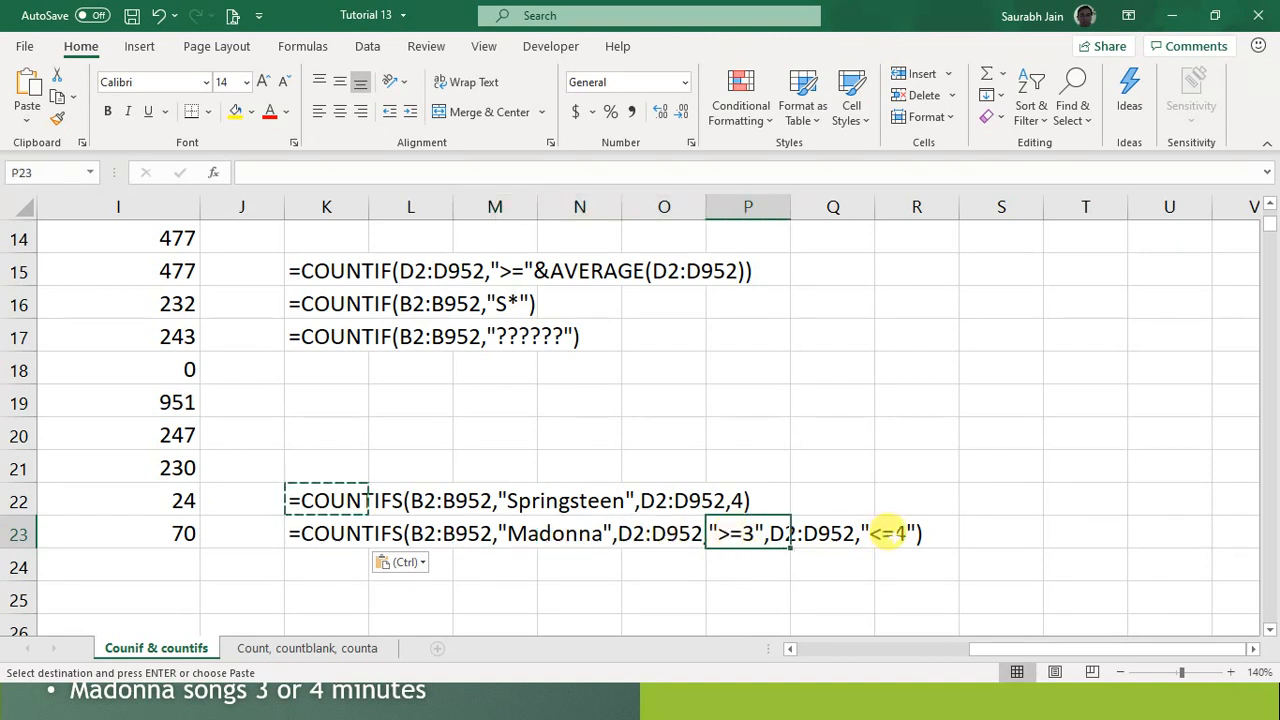
left_click(885, 534)
Step: Check the counts and formulas in column I from the Madonna row up to the songs of at least 4 minutes
key("Left")
key("Left")
key("Left")
key("Left")
key("Left")
key("Left")
key("Left")
key("Left")
key("Left")
key("Left")
key("Left")
key("Left")
key("Left")
key("Left")
key("Left")
key("Left")
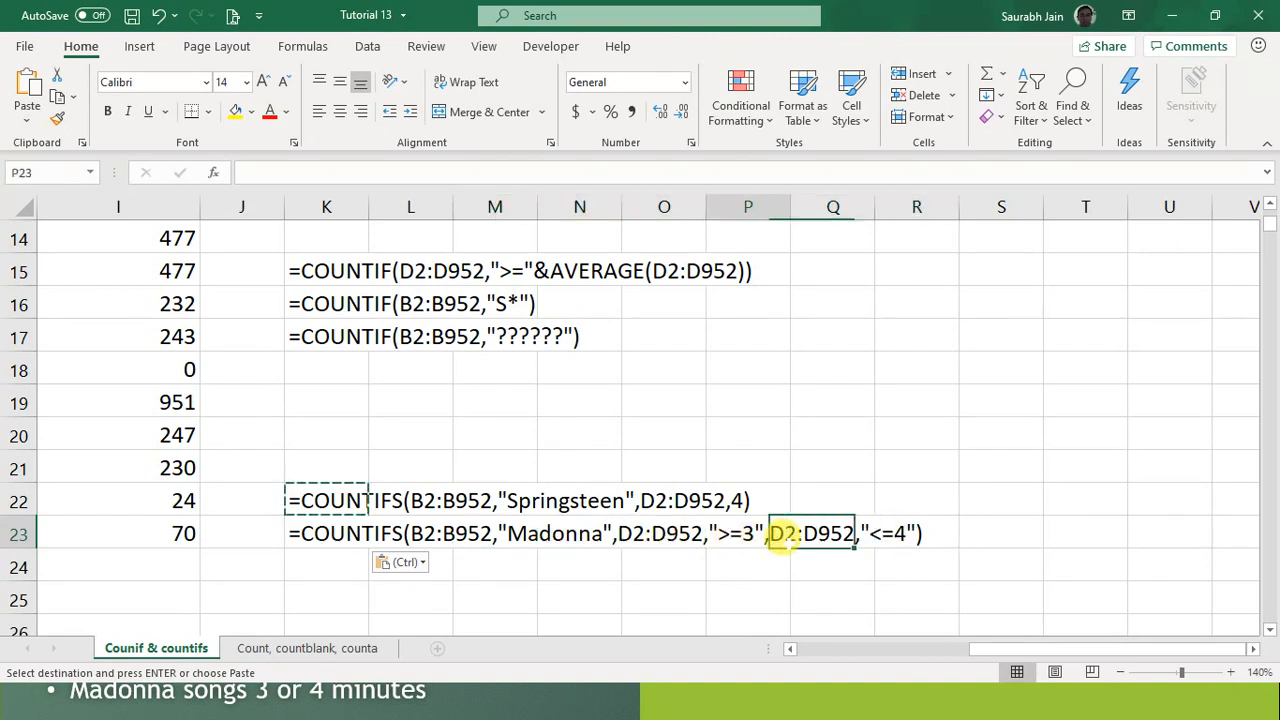
key("Right")
key("Right")
key("Right")
key("Right")
key("Right")
key("Right")
key("Right")
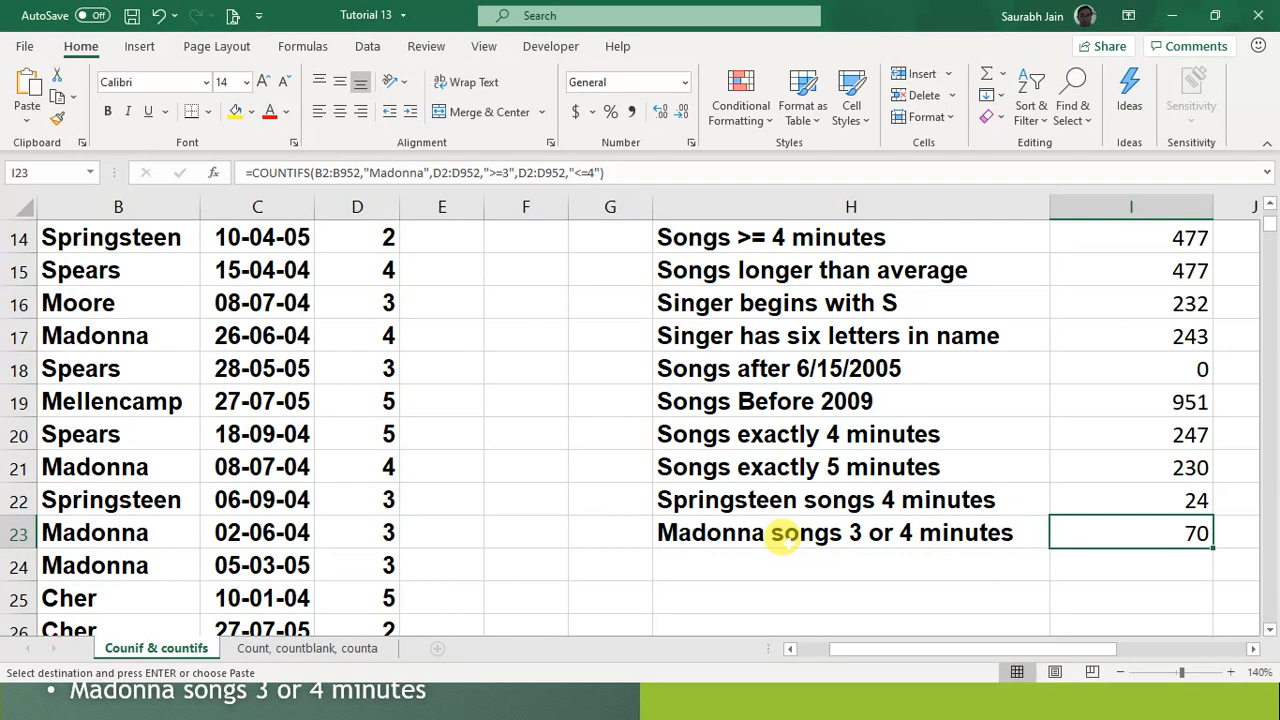
key("Up")
key("Up")
key("Up")
key("Up")
key("Up")
key("Up")
key("Up")
key("Up")
key("Up")
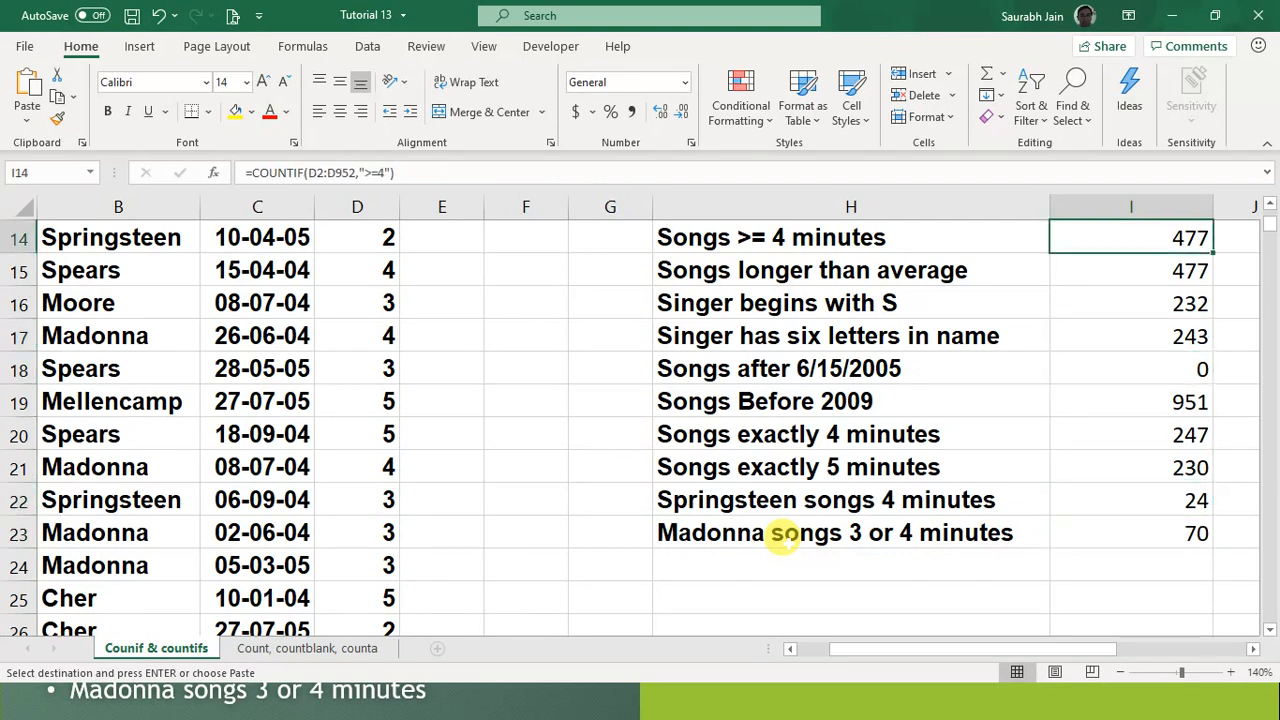
Step: Examine the song list's Date column down to about row 55 and back up to its header in C1
key("Down")
key("Left")
key("Left")
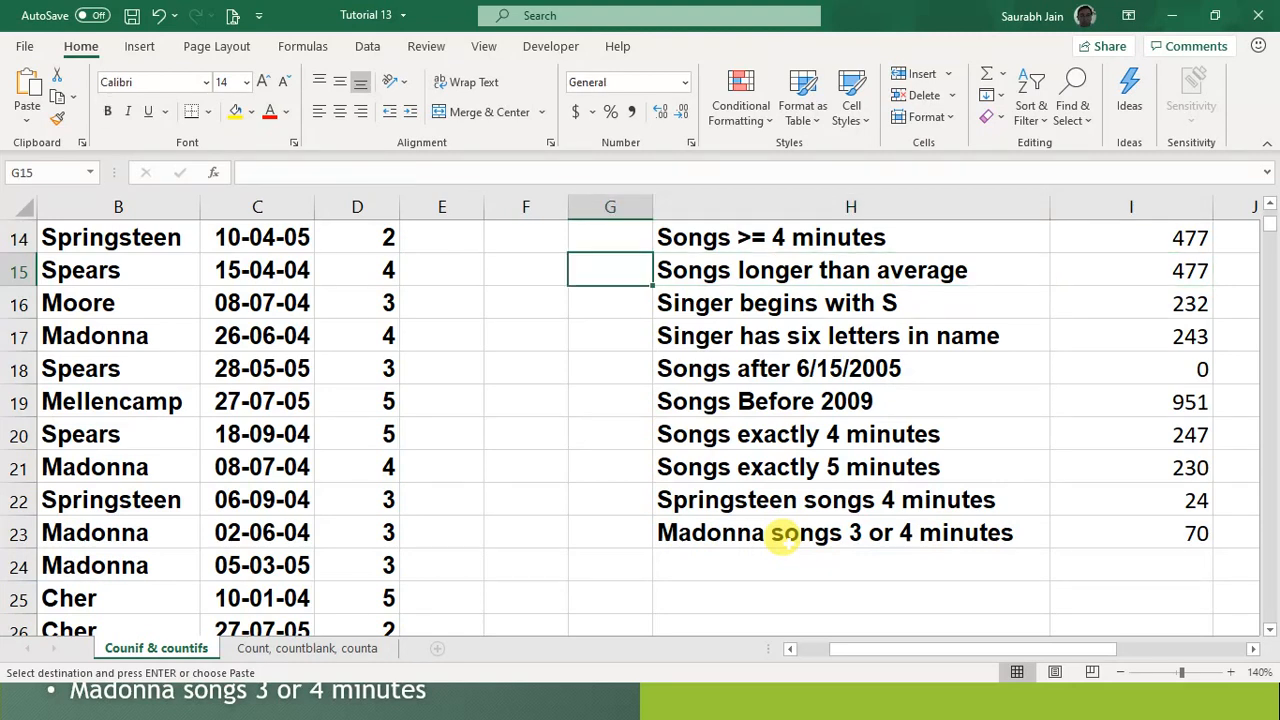
key("Down")
key("Down")
key("Down")
key("Left")
key("Left")
key("Home")
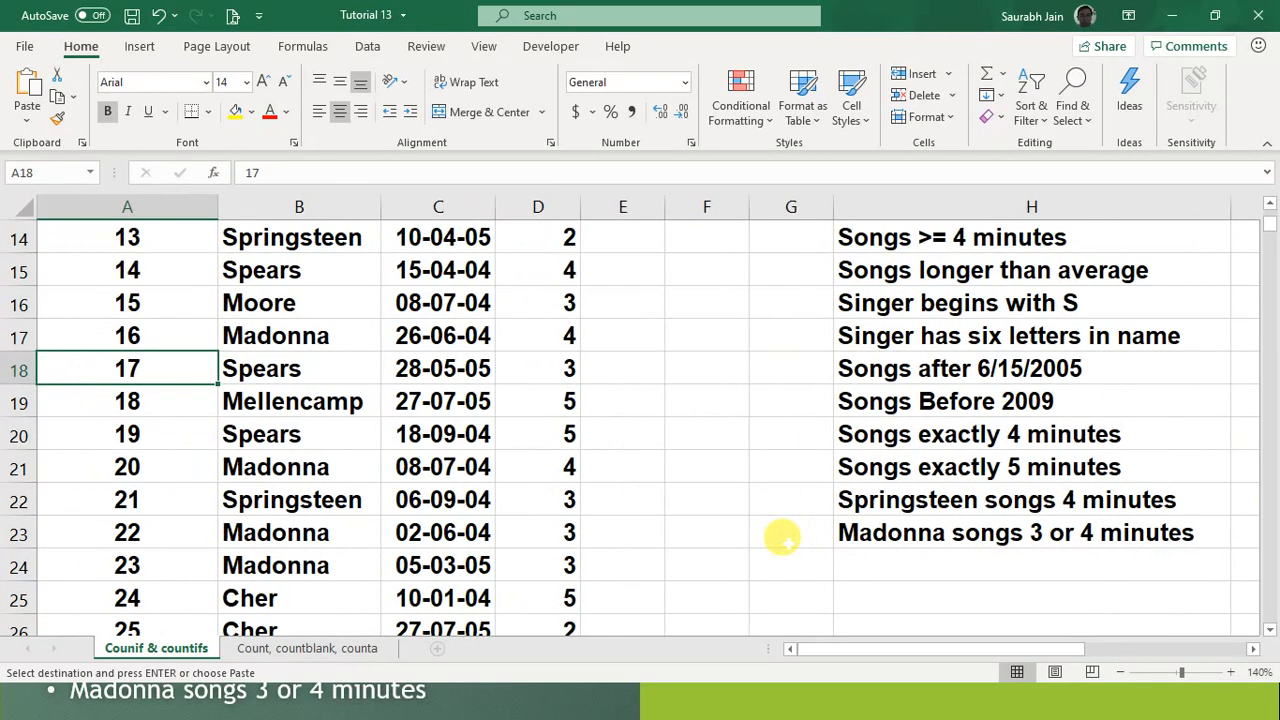
key("Right")
key("Right")
key("Down")
key("Down")
key("Down")
key("Down")
key("Down")
key("Down")
key("Down")
key("Down")
key("Down")
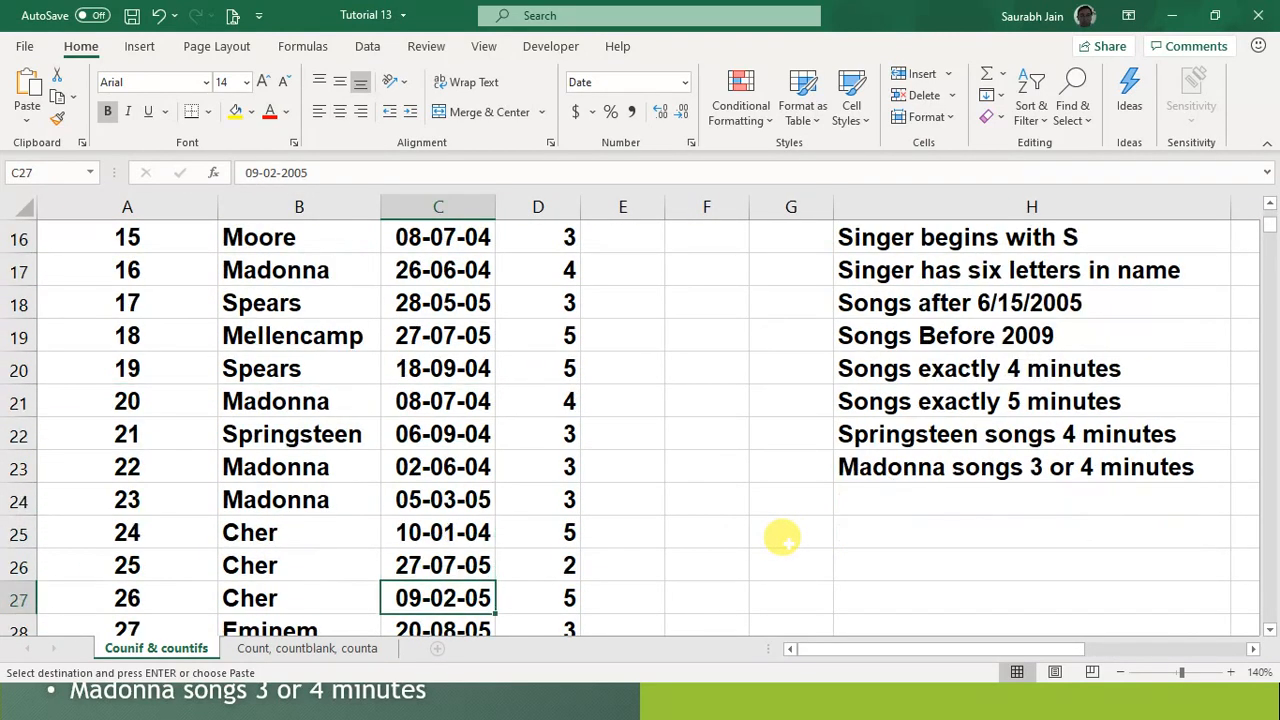
key("Down")
key("Down")
key("Down")
key("Down")
key("Down")
key("Down")
key("Down")
key("Down")
key("Down")
key("Down")
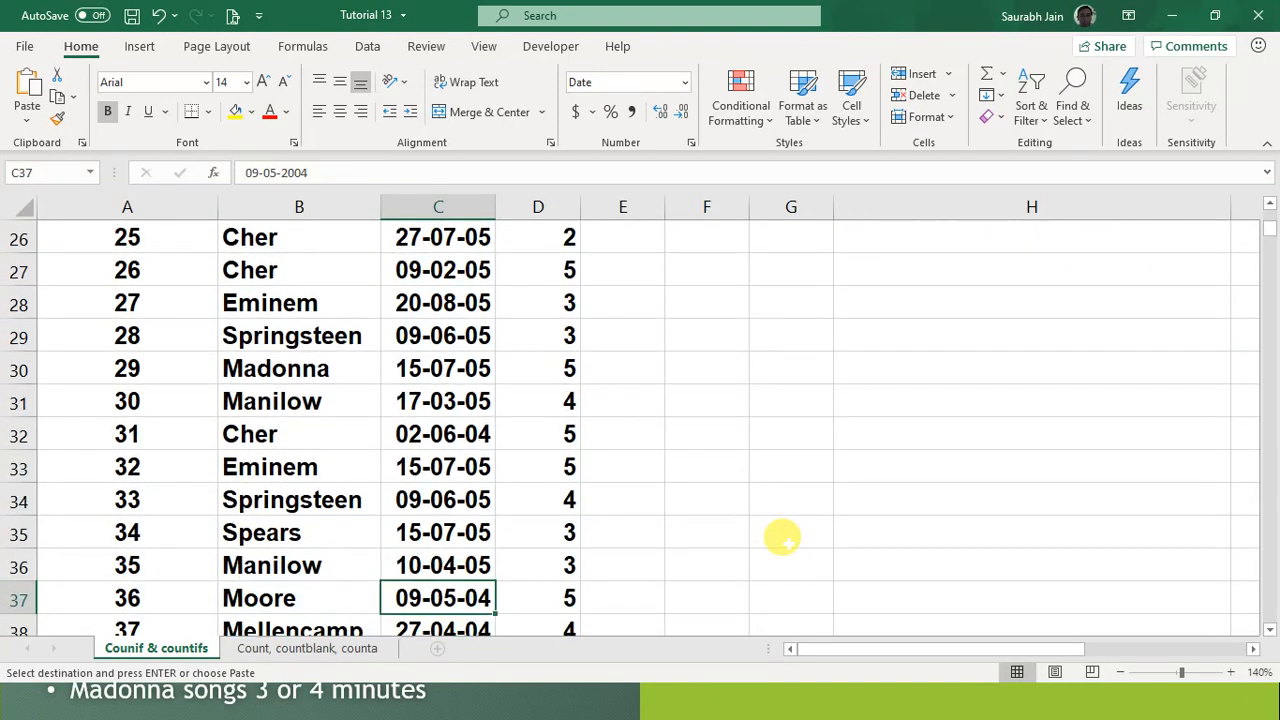
key("Down")
key("Down")
key("Down")
key("Down")
key("Down")
key("Down")
key("Down")
key("Down")
key("Down")
key("Down")
key("Down")
key("Down")
key("Down")
key("Down")
key("Down")
key("Down")
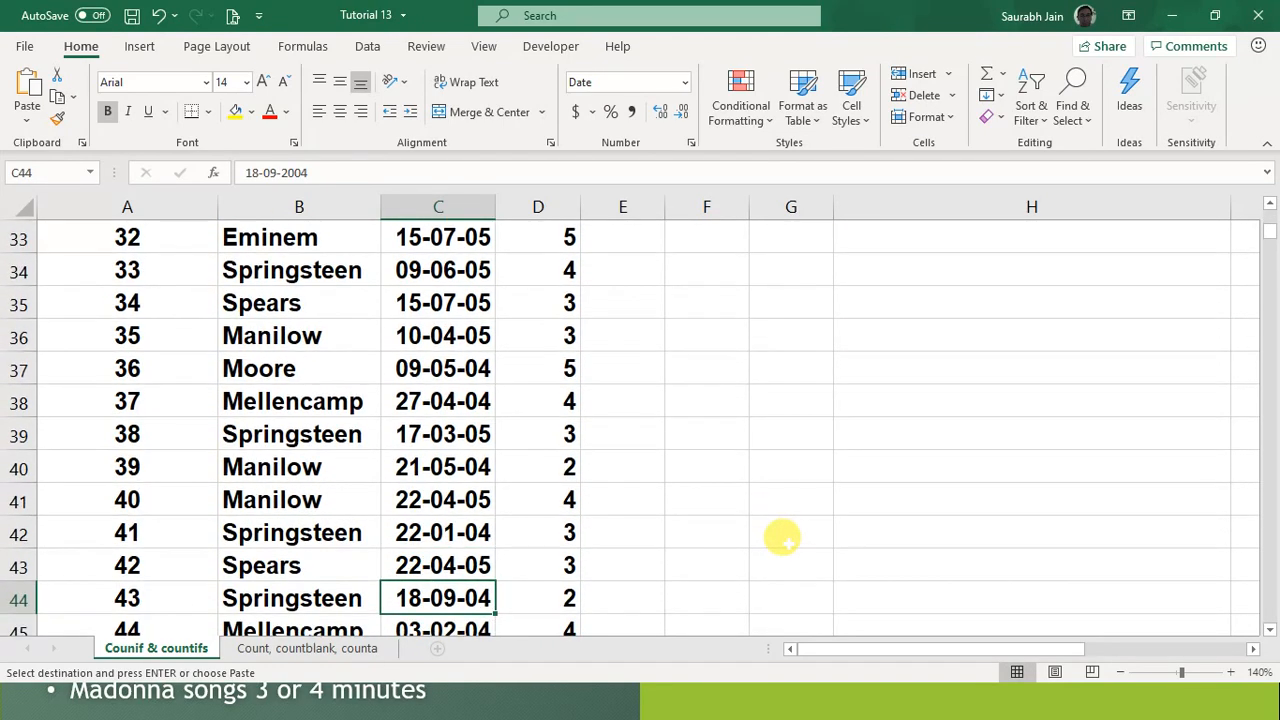
key("Down")
key("Up")
key("Up")
key("Up")
key("Up")
key("Up")
key("Up")
key("Up")
key("Up")
key("Up")
key("Up")
key("Up")
key("Up")
key("Up")
key("Up")
key("Up")
key("Up")
key("Up")
key("Up")
key("Up")
key("Up")
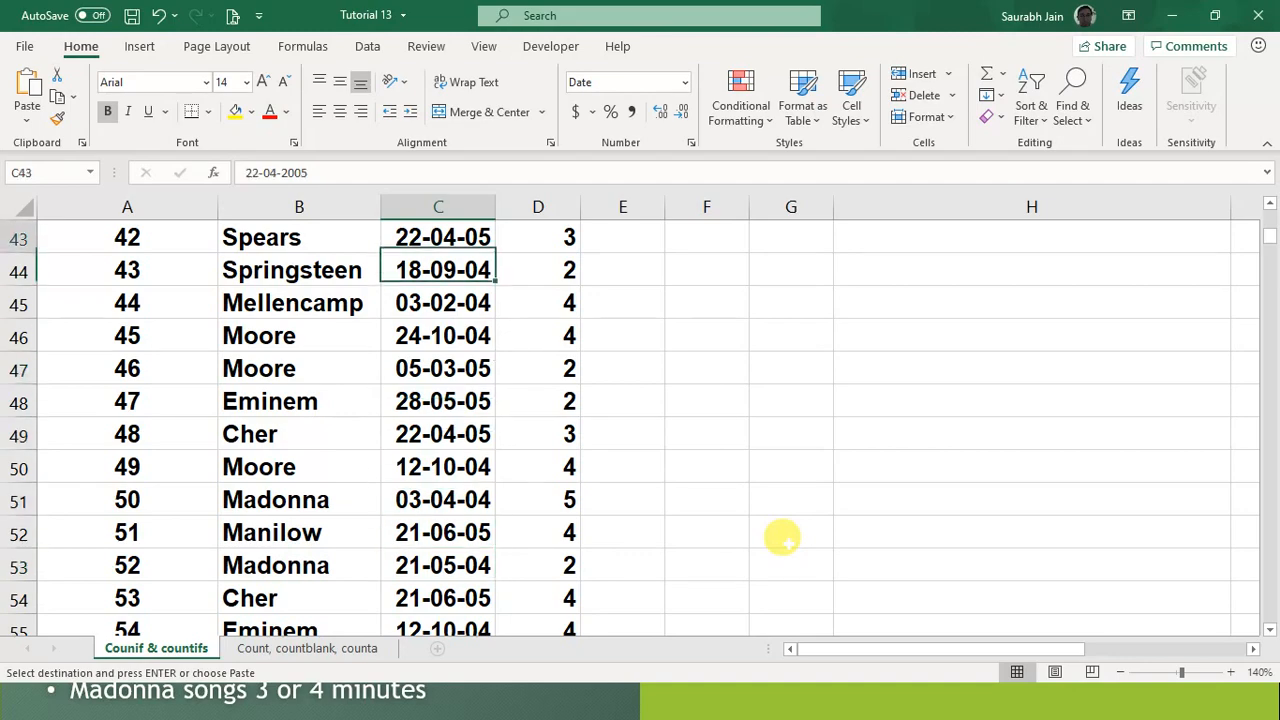
key("Up")
key("Up")
key("Up")
key("Up")
key("Up")
key("Up")
key("Up")
key("Up")
key("Up")
key("Up")
key("Up")
key("Up")
key("Up")
key("Up")
key("Up")
key("Up")
key("Up")
key("Up")
key("Up")
key("Up")
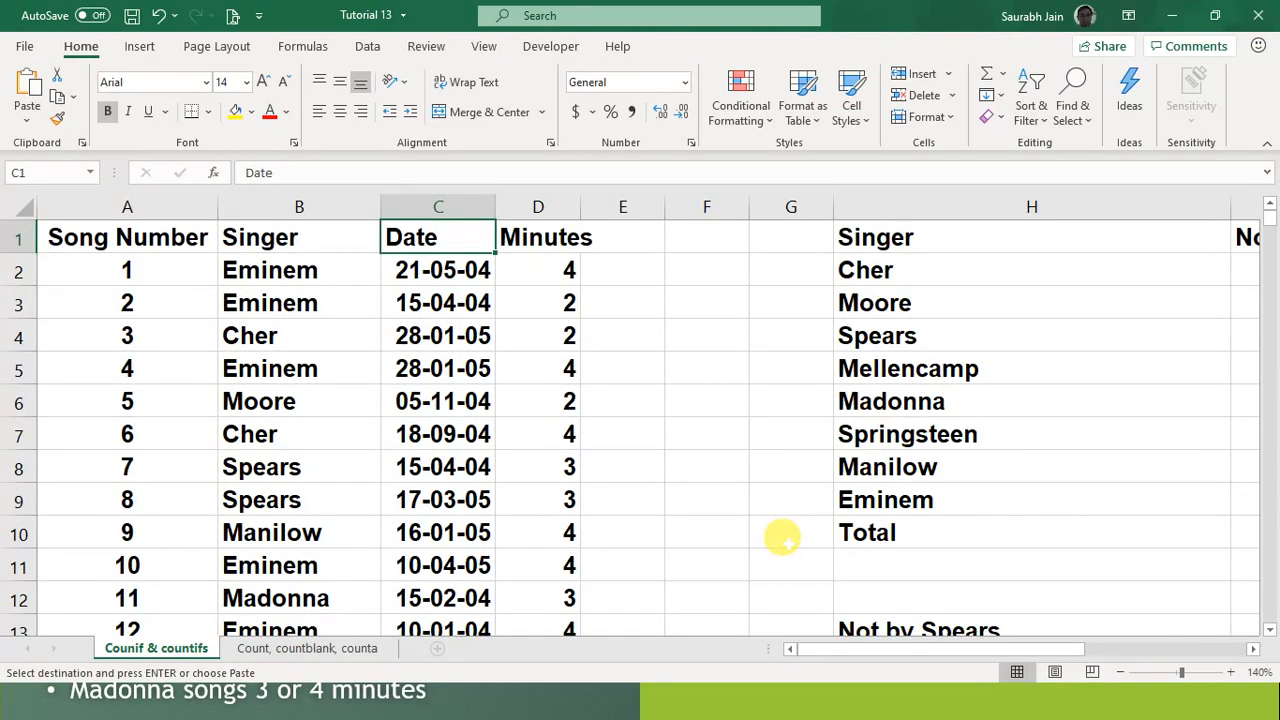
Step: Review the table of song counts per singer in H1:I10
key("Right")
key("Right")
key("Right")
key("Right")
key("Right")
key("Right")
key("Right")
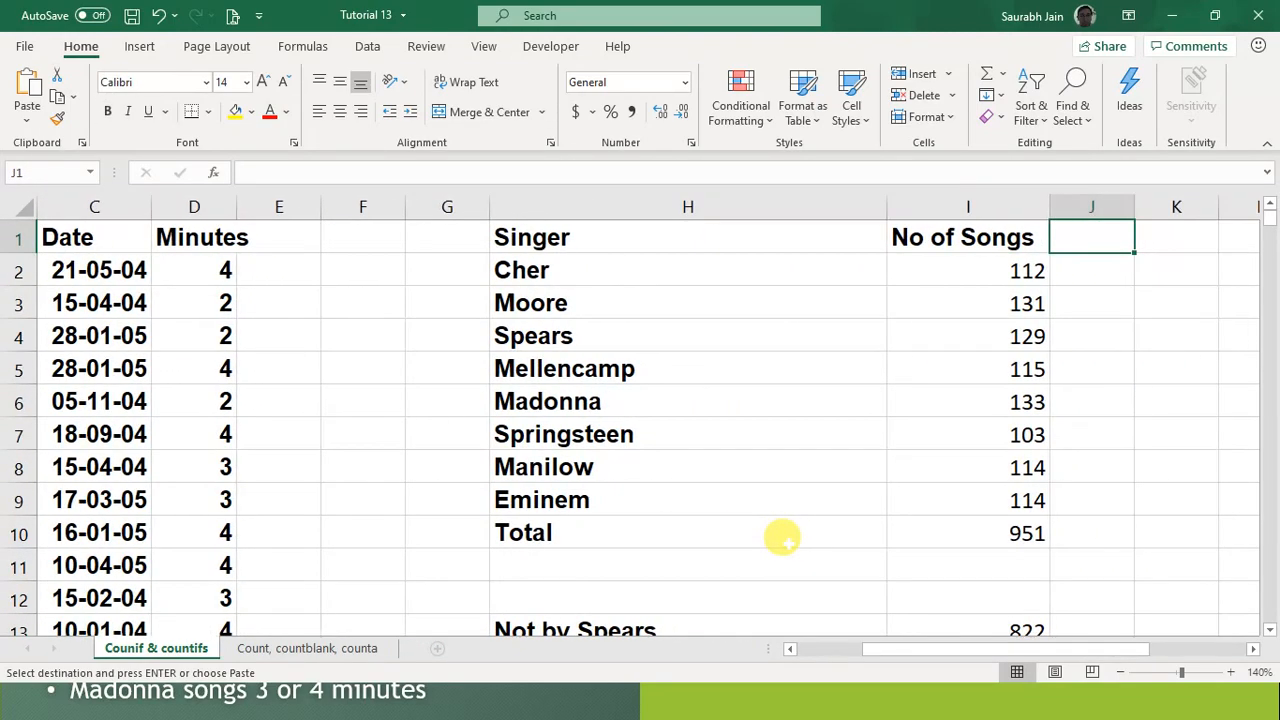